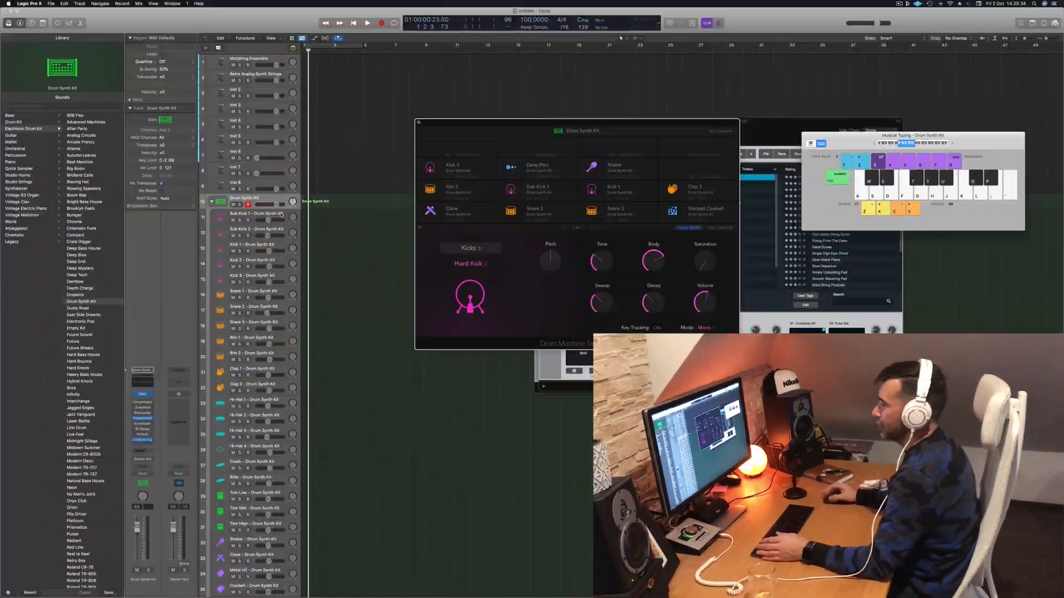
Select the Sub Kick 1 track and audition its kick sound at different pitches with Musical Typing.
{"action": "left_click", "coordinate": [281, 214]}
{"action": "key", "text": "a"}
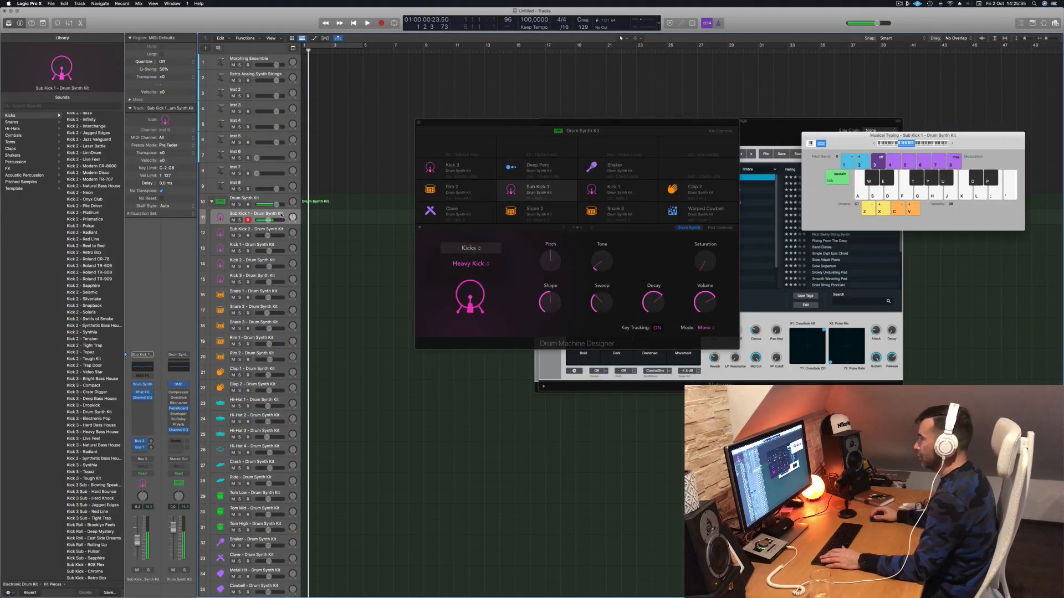
{"action": "key", "text": "a"}
{"action": "key", "text": "a"}
{"action": "key", "text": "a"}
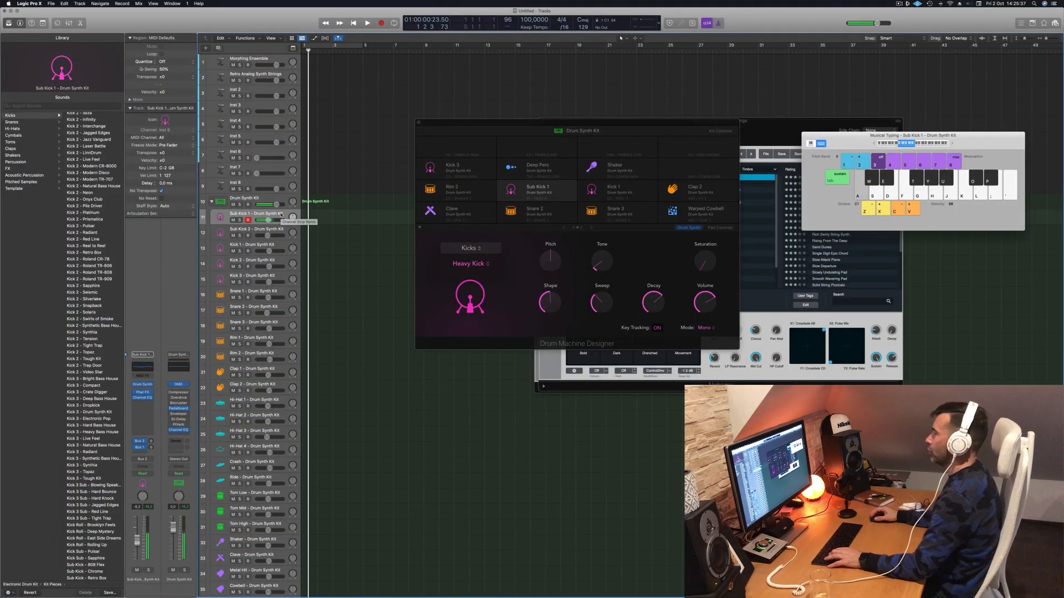
{"action": "key", "text": "s"}
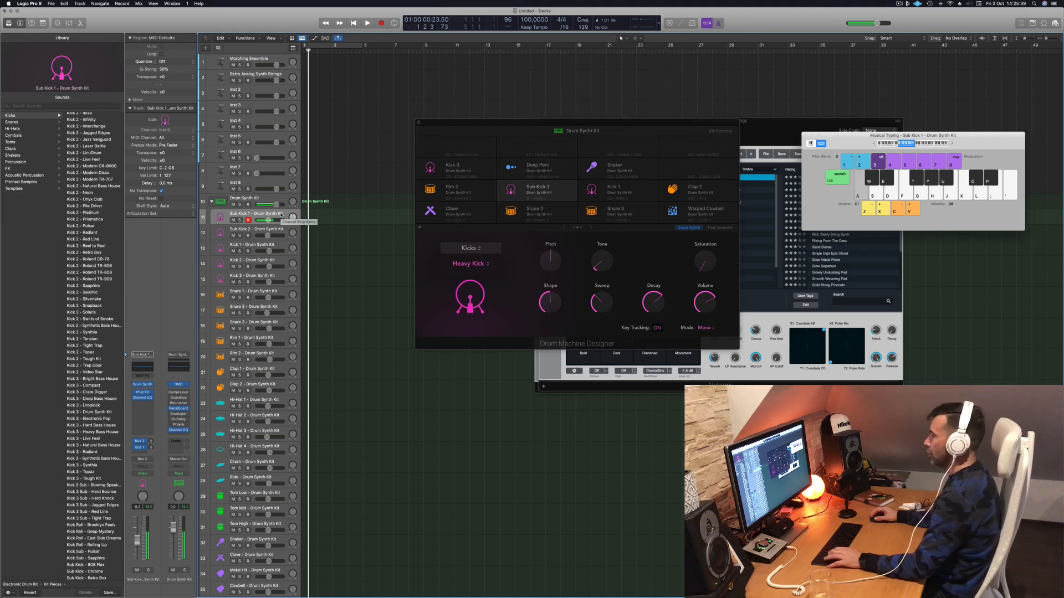
{"action": "key", "text": "s"}
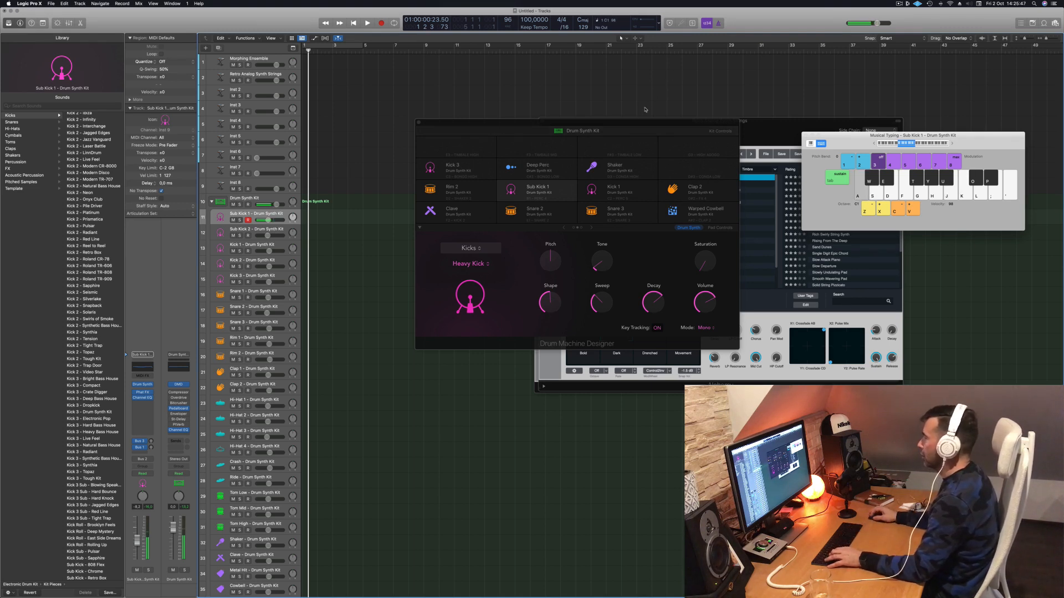
Move the Drum Machine Designer window aside and compare the Sub Kick 1 sound with the main Drum Synth Kit track.
{"action": "left_click_drag", "start_coordinate": [632, 118], "coordinate": [585, 150]}
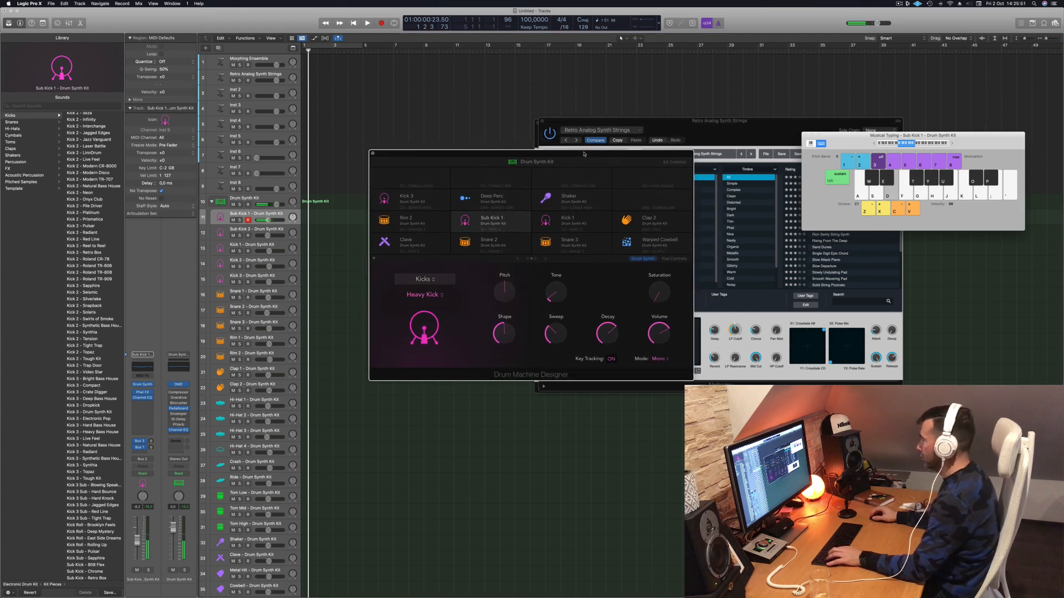
{"action": "key", "text": "a"}
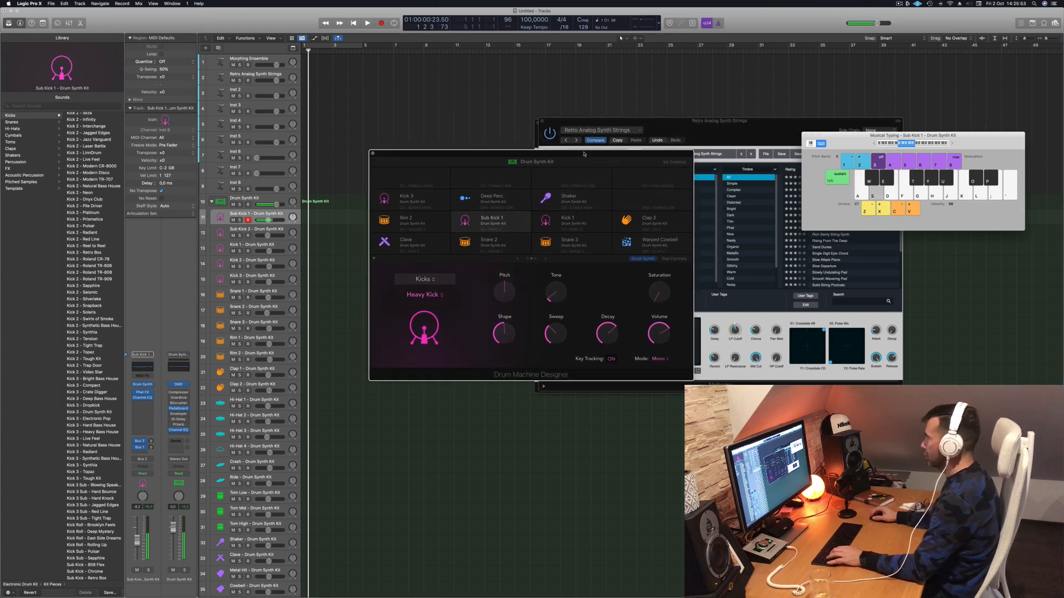
{"action": "key", "text": "a"}
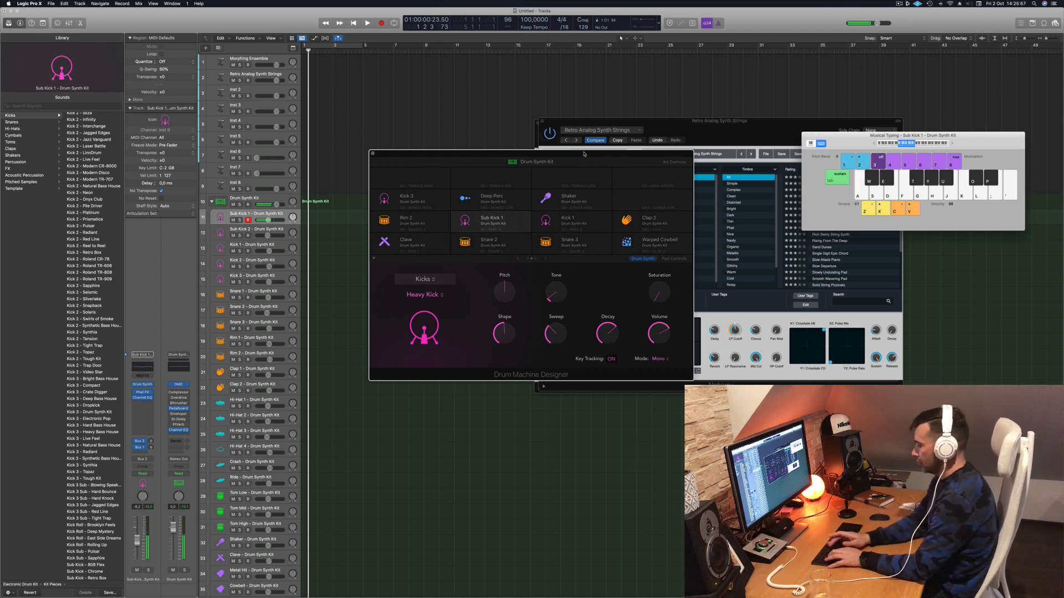
{"action": "key", "text": "w"}
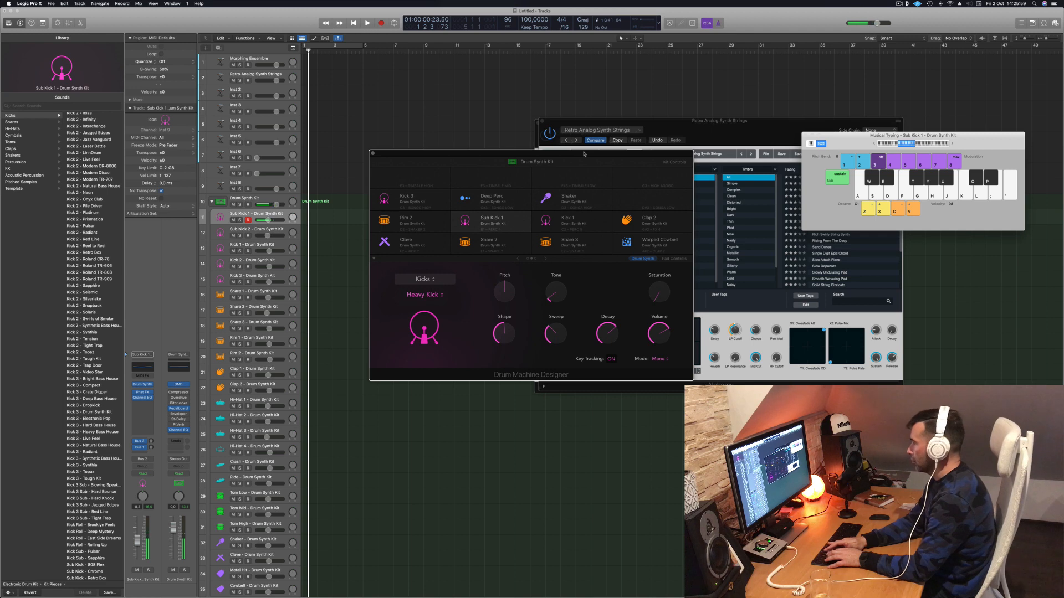
{"action": "key", "text": "a"}
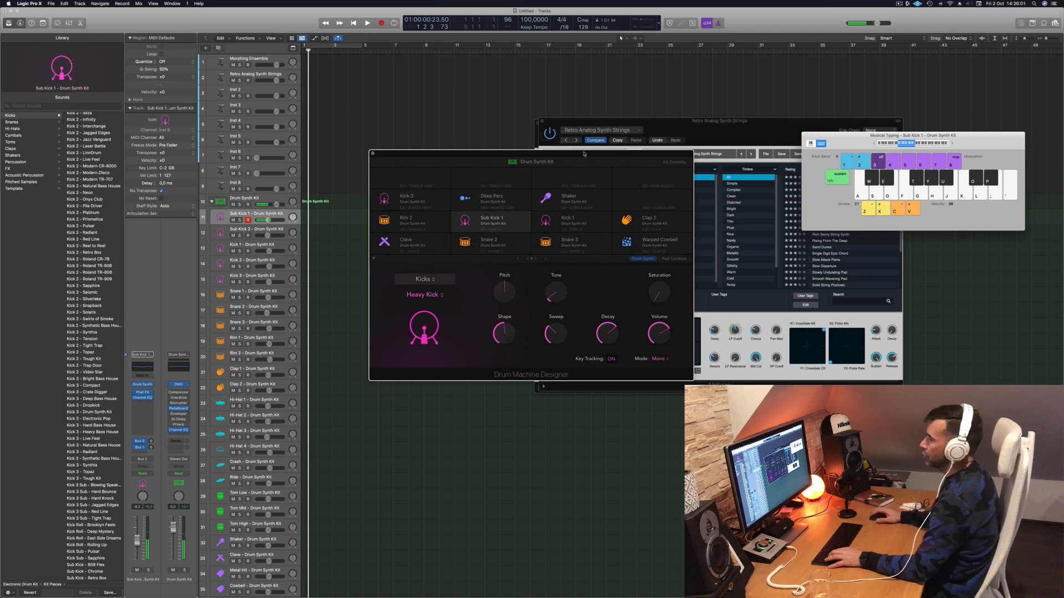
{"action": "left_click", "coordinate": [264, 200]}
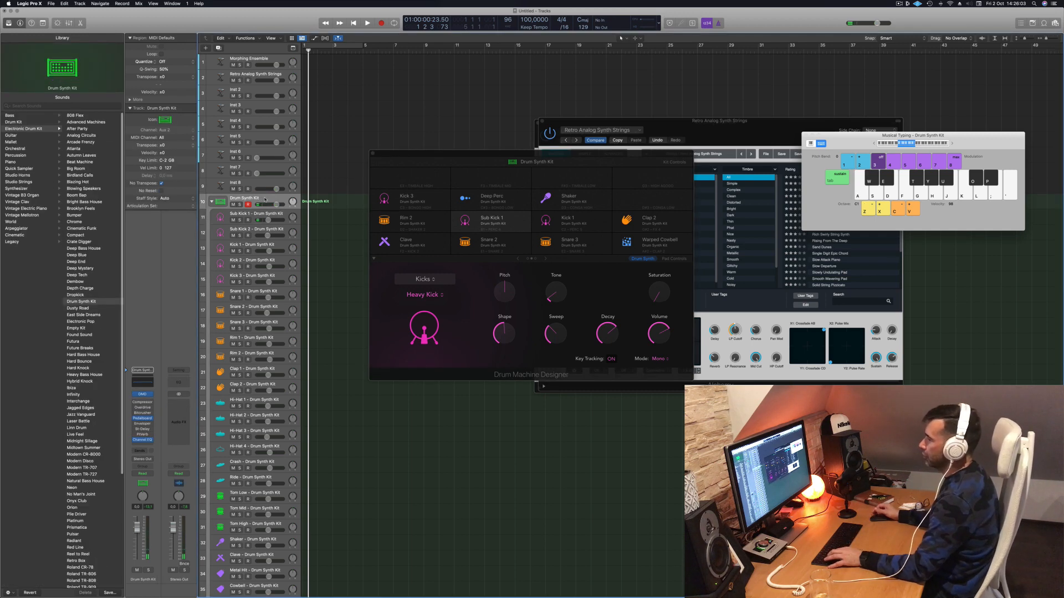
{"action": "key", "text": "a"}
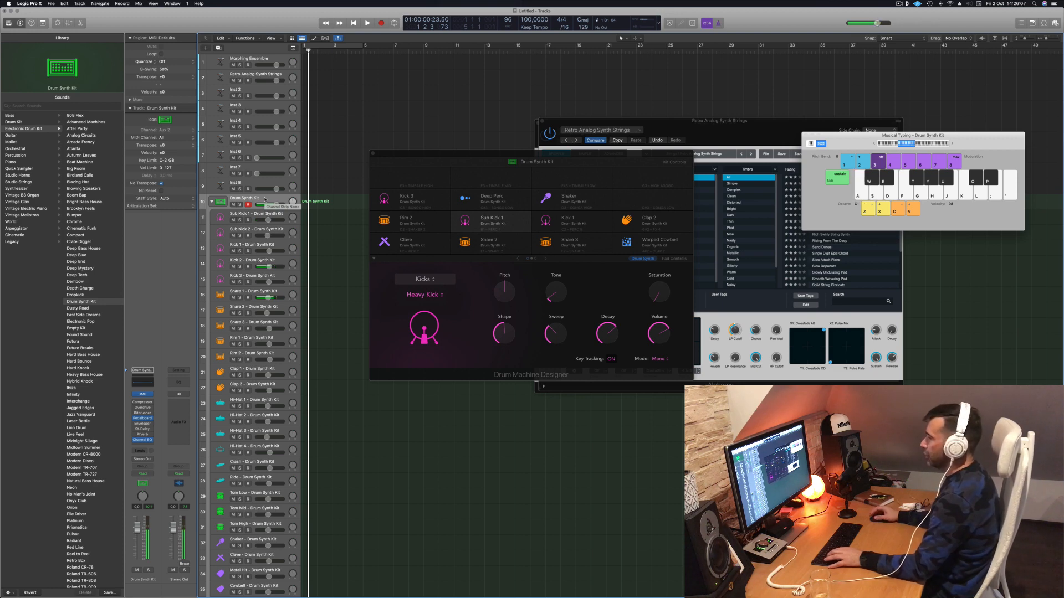
Record a one-bar kick pattern on the Sub Kick 1 track from bar 1 and cycle the first four bars.
{"action": "left_click", "coordinate": [254, 212]}
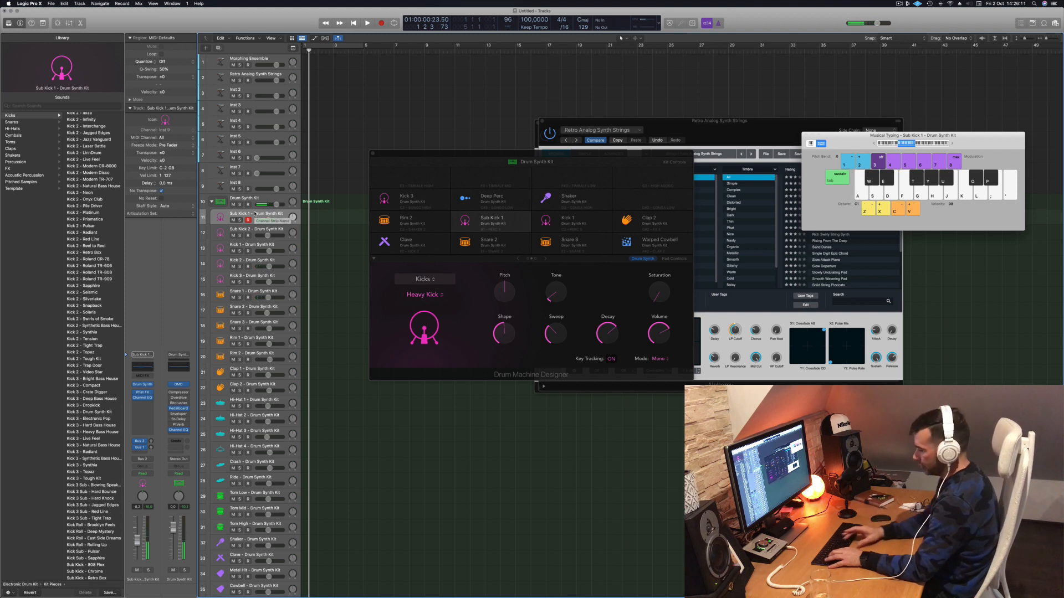
{"action": "key", "text": "space"}
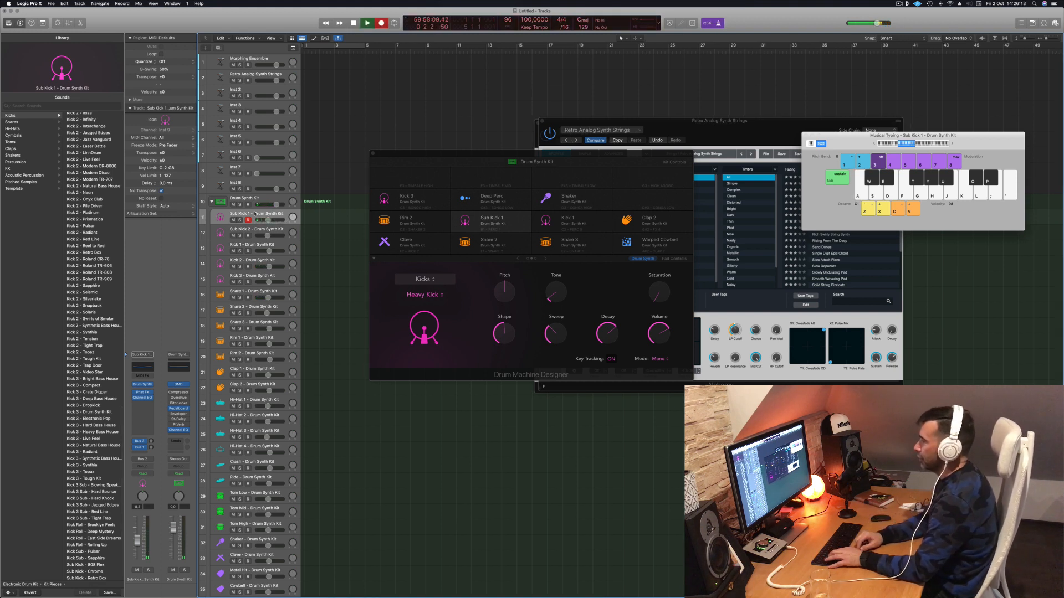
{"action": "key", "text": "a"}
{"action": "key", "text": "a"}
{"action": "key", "text": "a"}
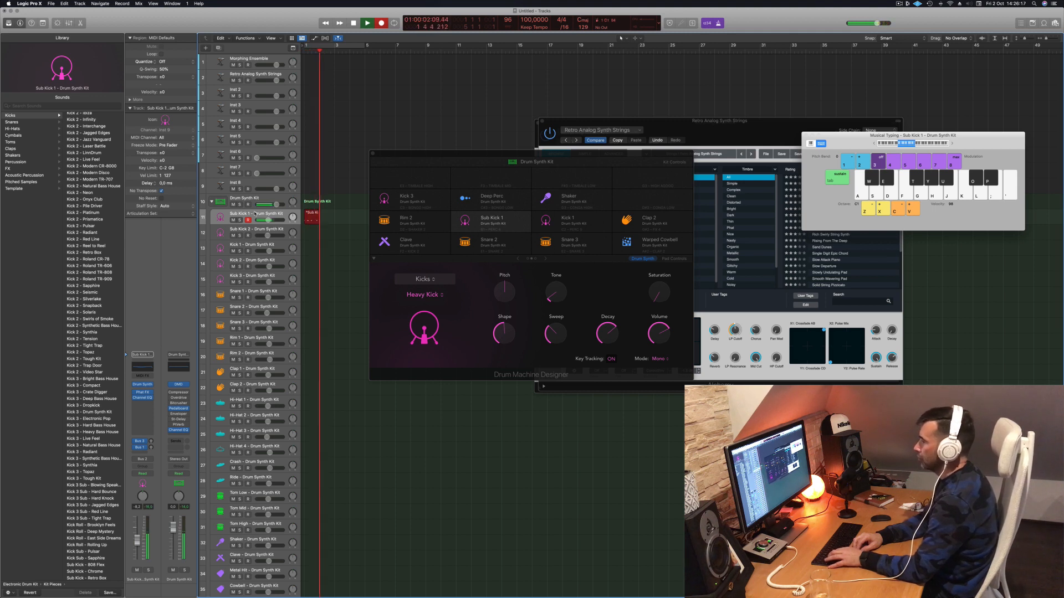
{"action": "key", "text": "space"}
{"action": "key", "text": "space"}
{"action": "key", "text": "space"}
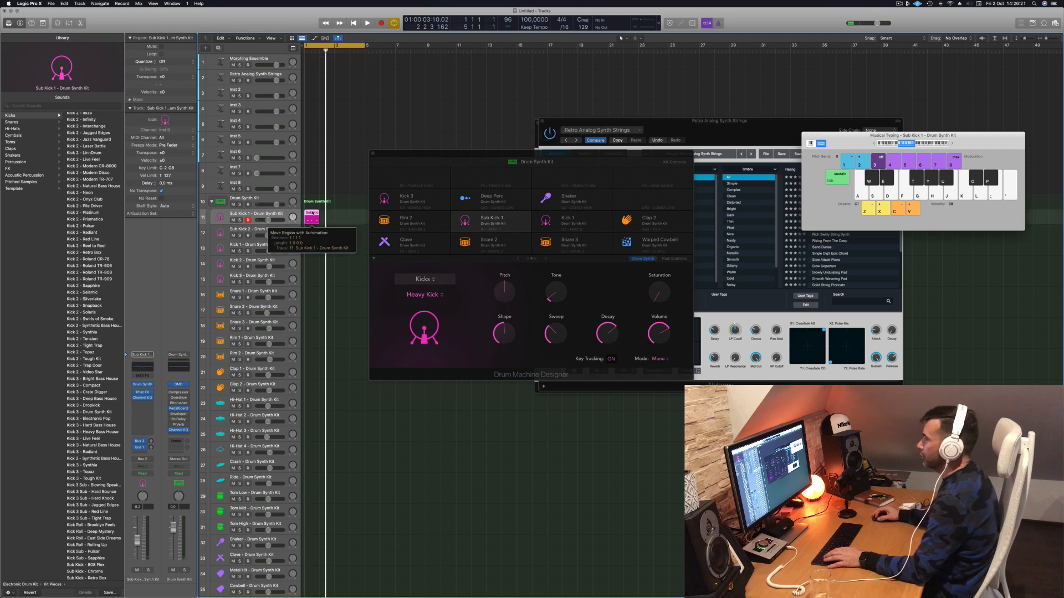
Open the recorded region in the Piano Roll, quantize all its notes to 1/16, and play the result.
{"action": "key", "text": "p"}
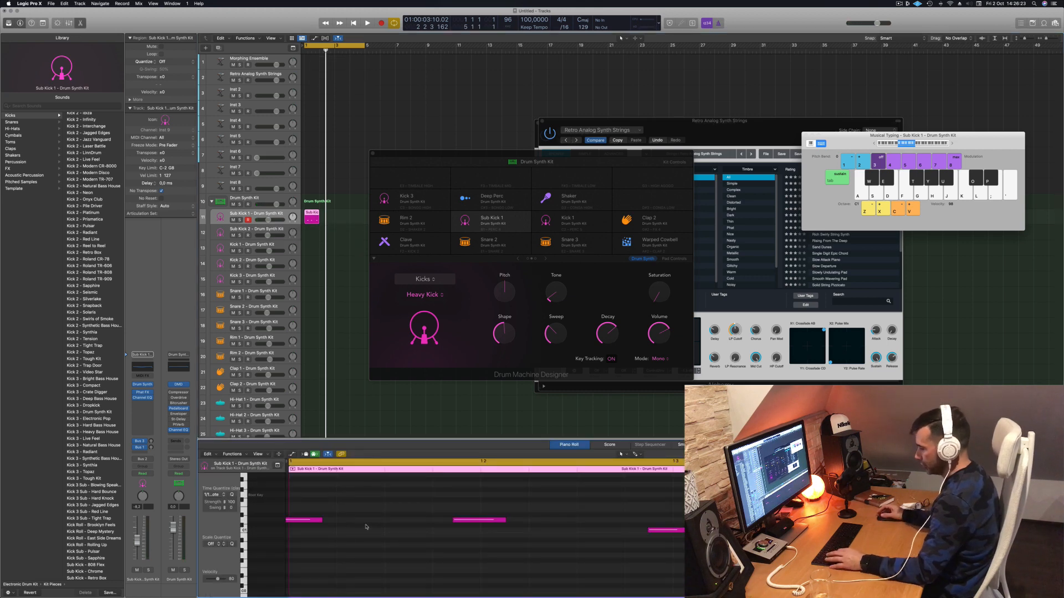
{"action": "key", "text": "super+a"}
{"action": "key", "text": "q"}
{"action": "key", "text": "space"}
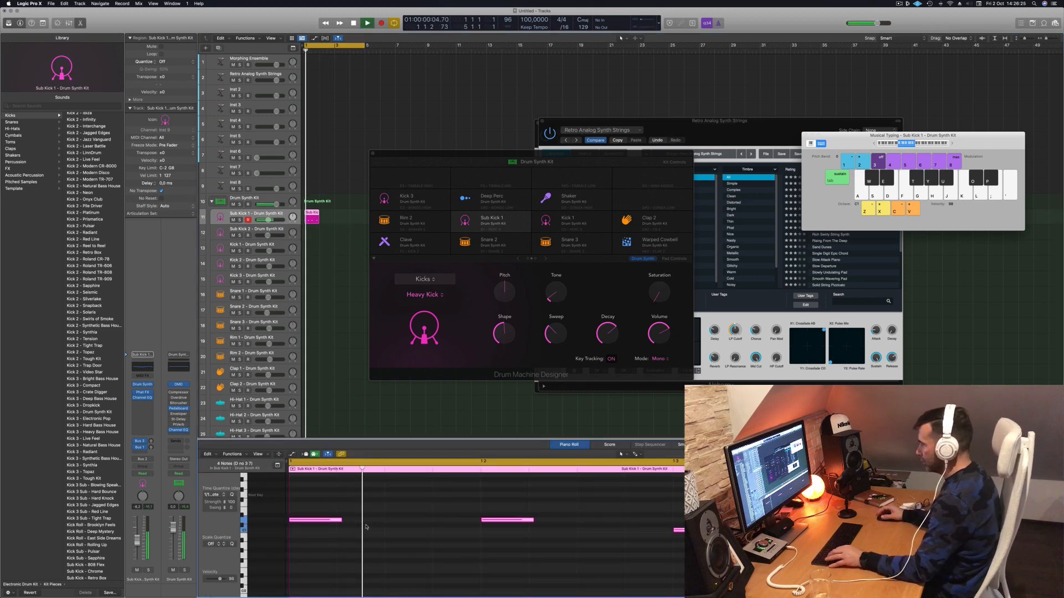
{"action": "key", "text": "super+Left"}
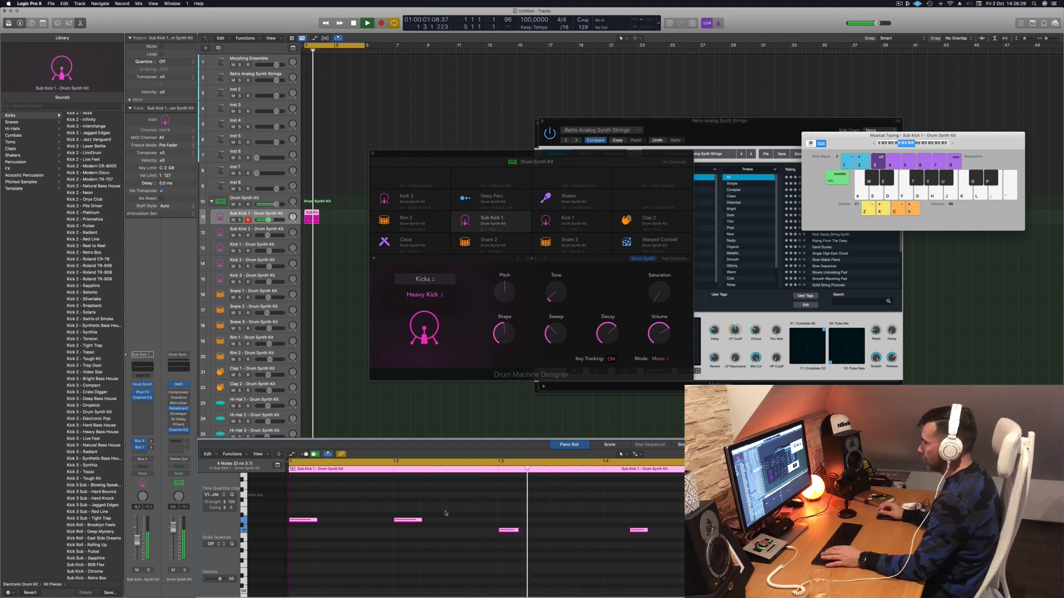
Copy the one-bar Sub Kick 1 region to fill bars 1 to 4 and move the Drum Machine Designer window clear of the regions.
{"action": "left_click_drag", "start_coordinate": [310, 216], "coordinate": [346, 218]}
{"action": "left_click", "coordinate": [310, 213], "text": "shift"}
{"action": "key", "text": "space"}
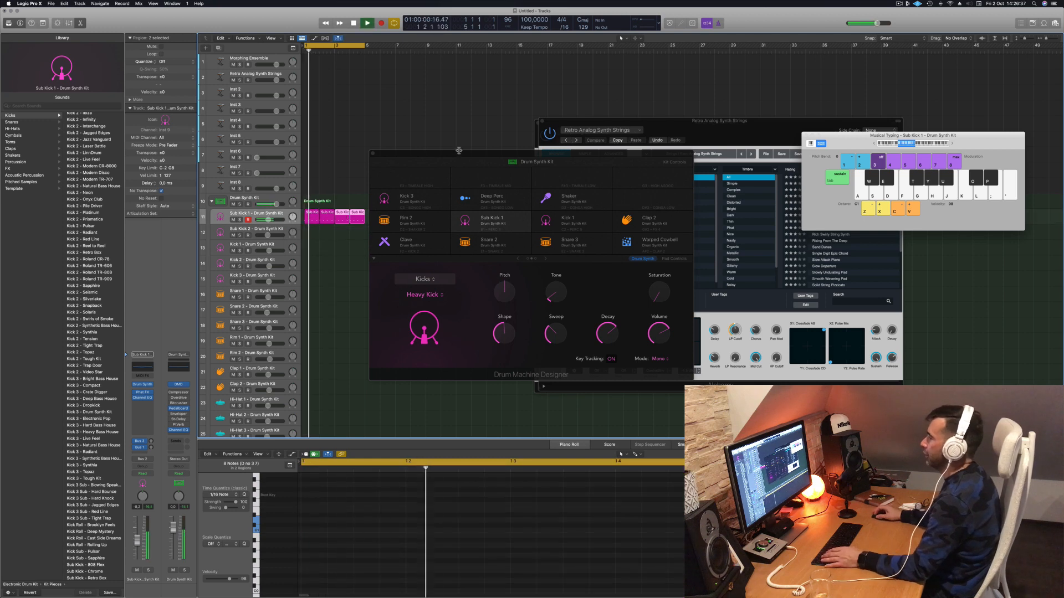
{"action": "left_click_drag", "start_coordinate": [460, 154], "coordinate": [558, 42]}
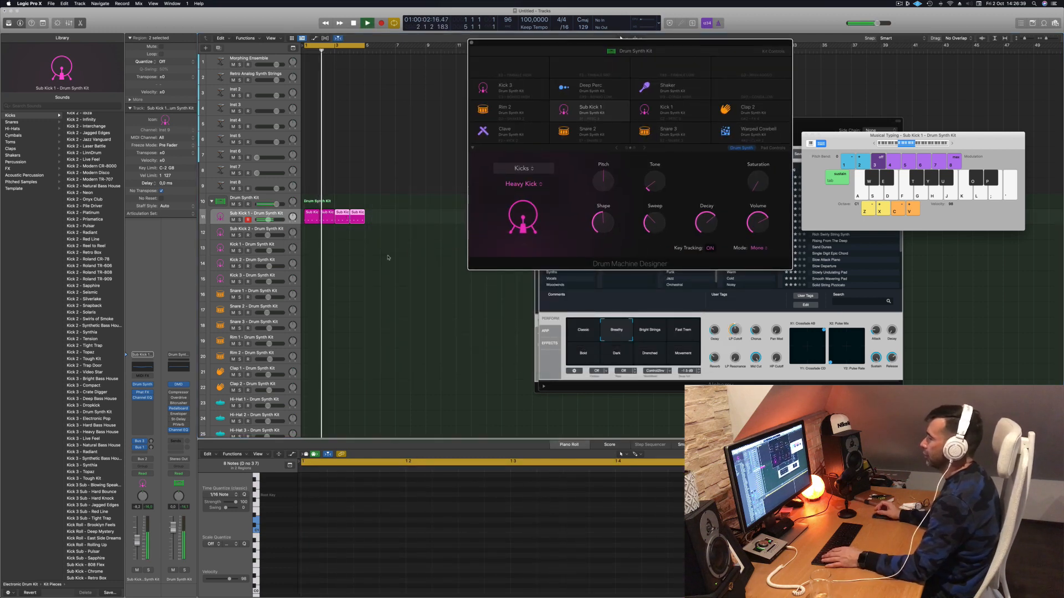
In the first Sub Kick 1 region, shift the fourth note one sixteenth later and the third note one sixteenth earlier.
{"action": "left_click", "coordinate": [496, 430]}
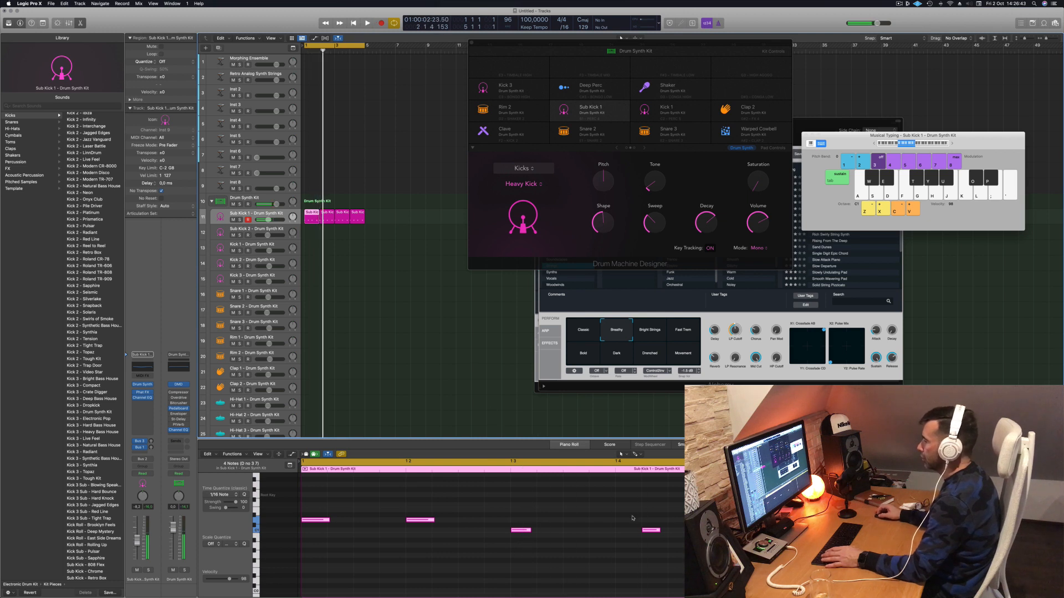
{"action": "left_click", "coordinate": [651, 531]}
{"action": "key", "text": "space"}
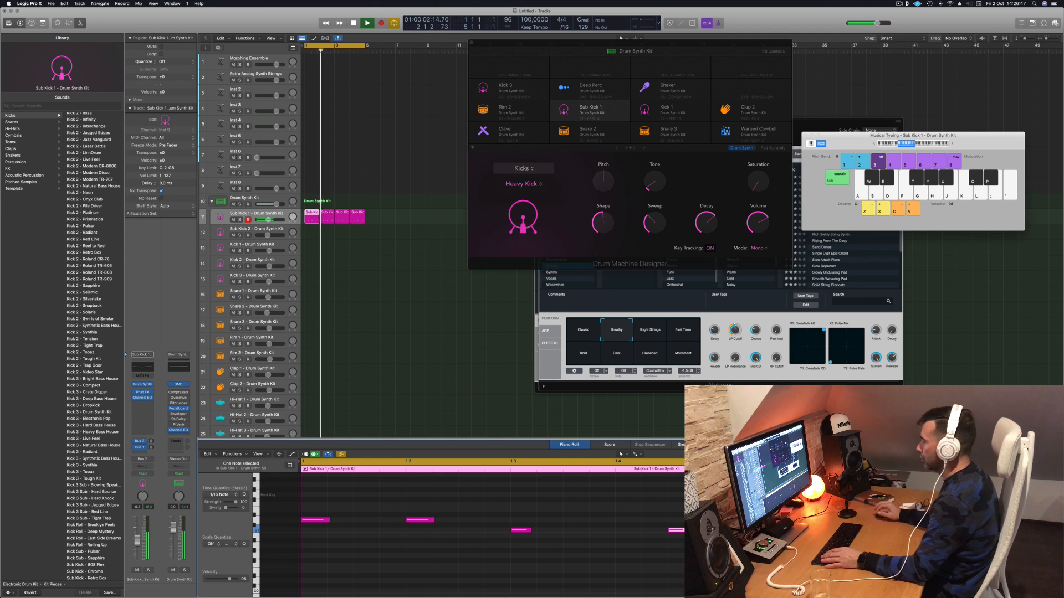
{"action": "left_click", "coordinate": [520, 530]}
{"action": "key", "text": "alt+Left"}
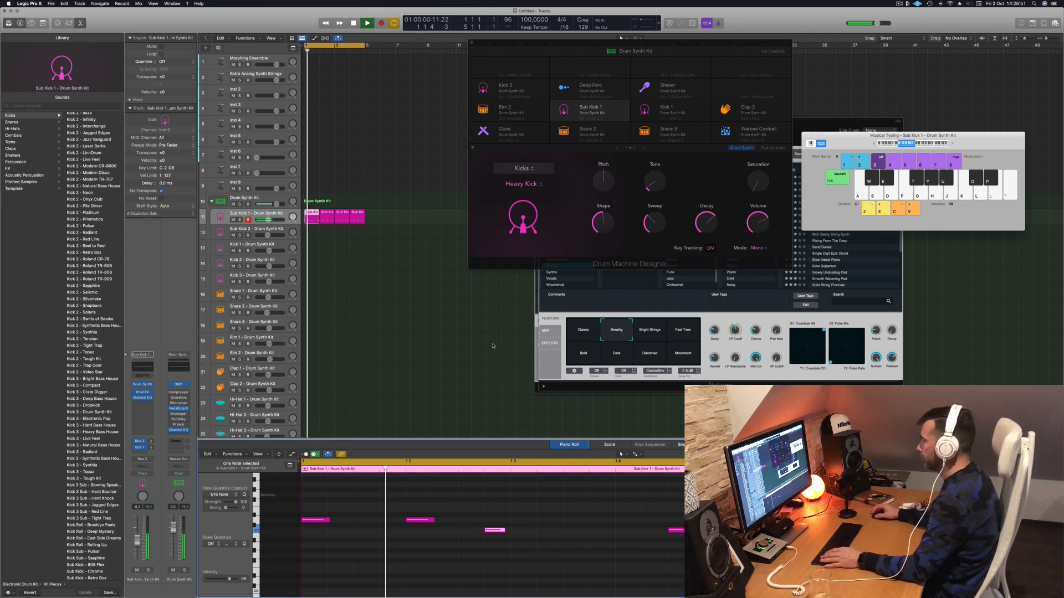
Join the four Sub Kick 1 regions into a single four-bar region.
{"action": "left_click", "coordinate": [329, 222]}
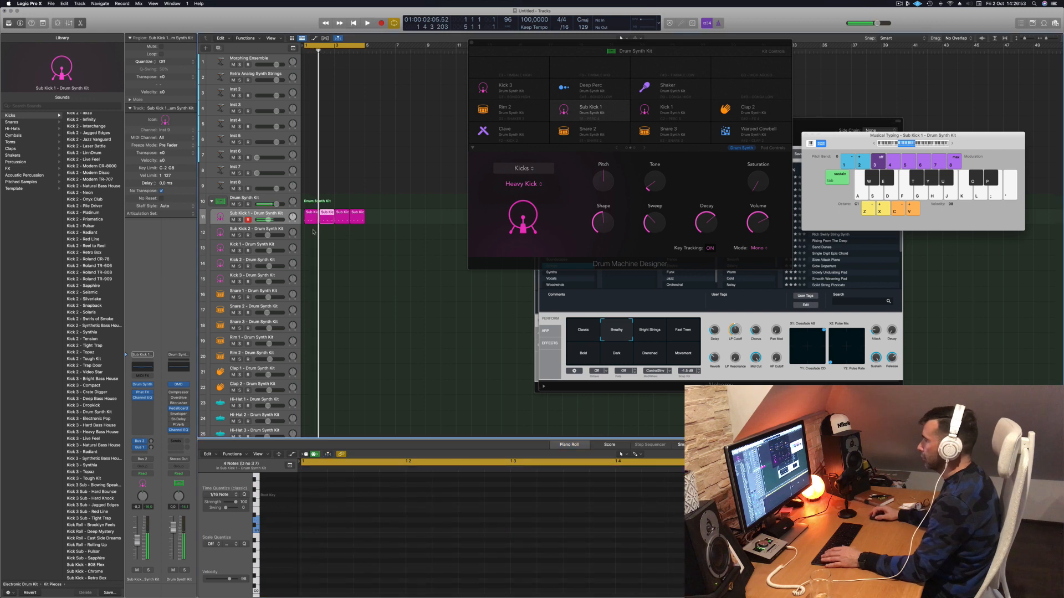
{"action": "left_click_drag", "start_coordinate": [313, 232], "coordinate": [400, 215]}
{"action": "key", "text": "super+j"}
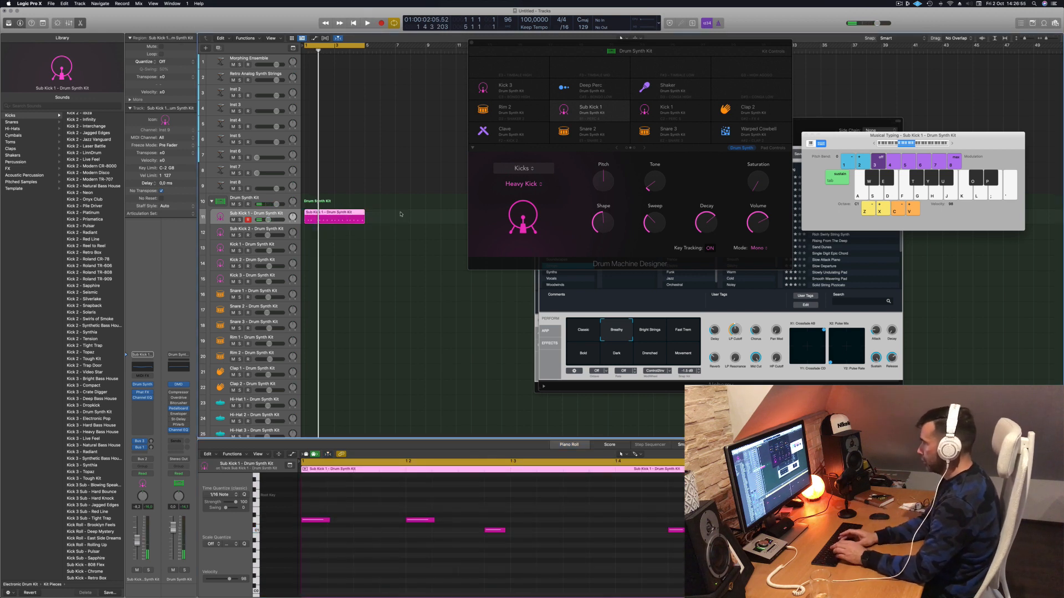
{"action": "key", "text": "super+k"}
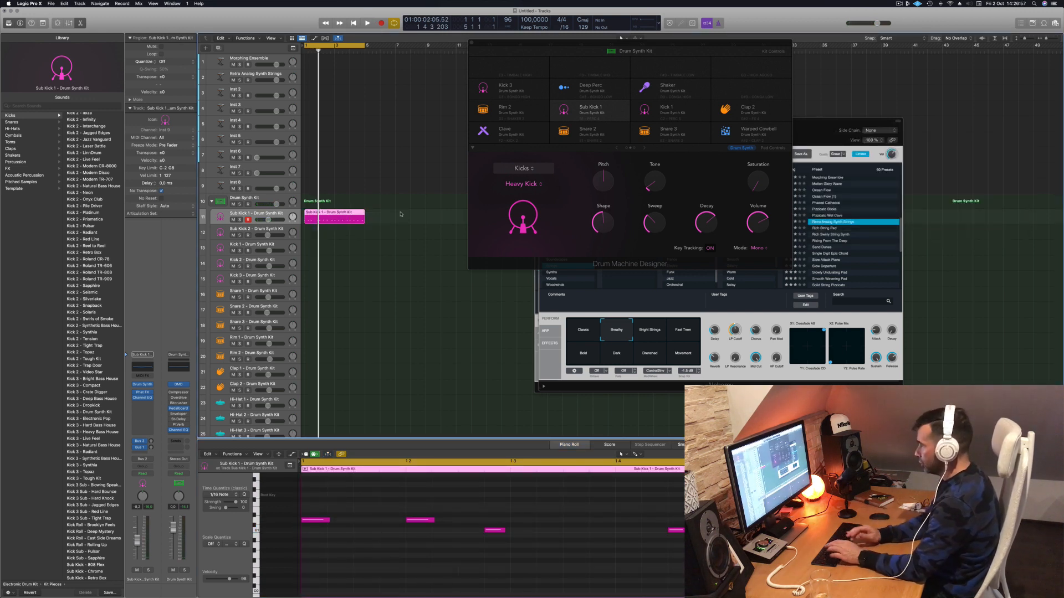
{"action": "left_click", "coordinate": [406, 291]}
{"action": "left_click", "coordinate": [346, 217]}
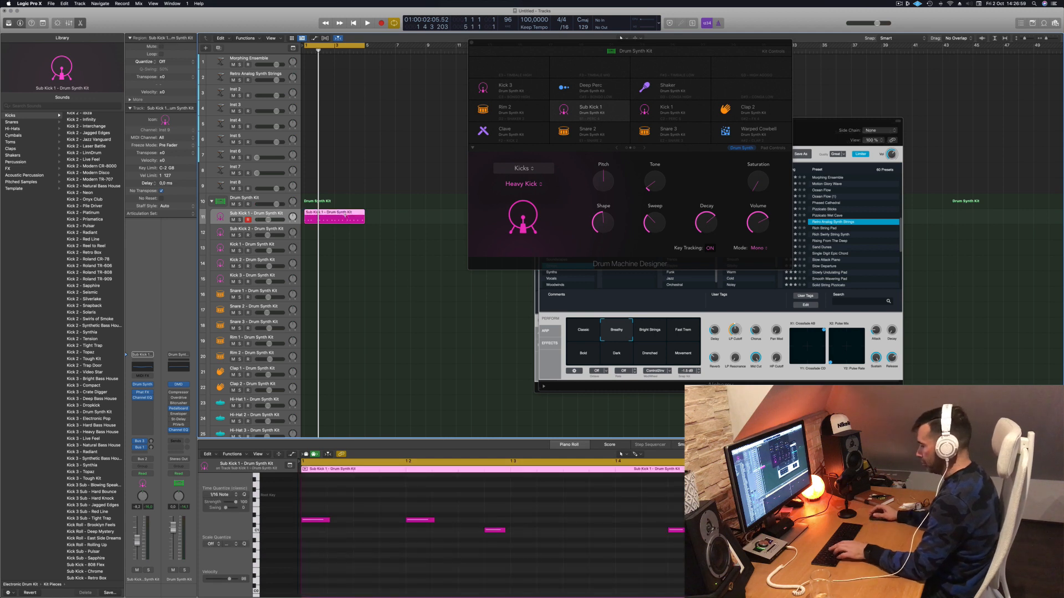
{"action": "key", "text": "super+k"}
Reposition bar 1's third kick note to halfway between beats 2 and 3, playing the loop to compare placements.
{"action": "key", "text": "space"}
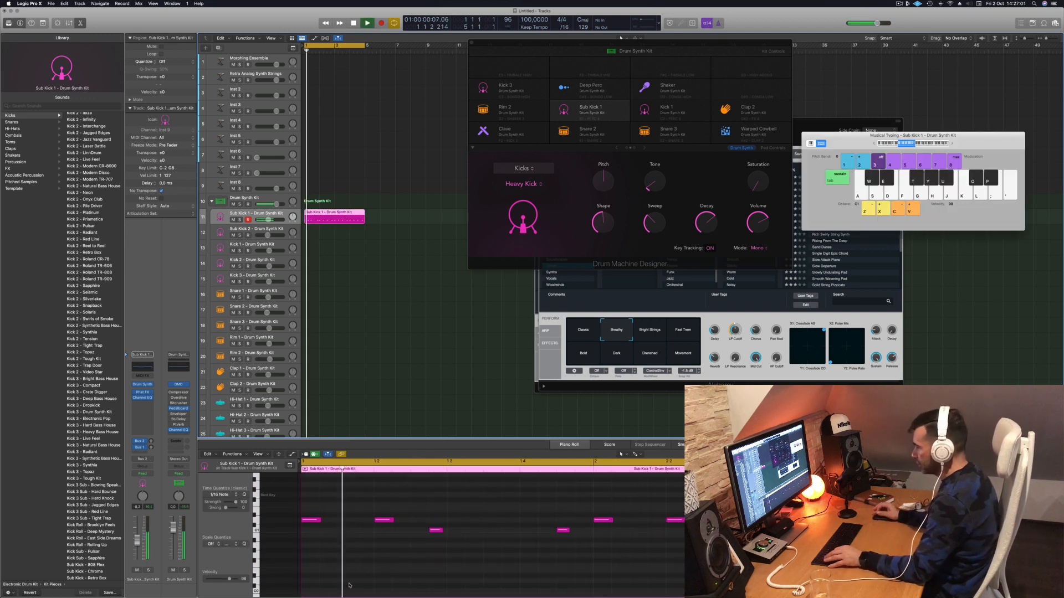
{"action": "left_click_drag", "start_coordinate": [436, 530], "coordinate": [454, 531]}
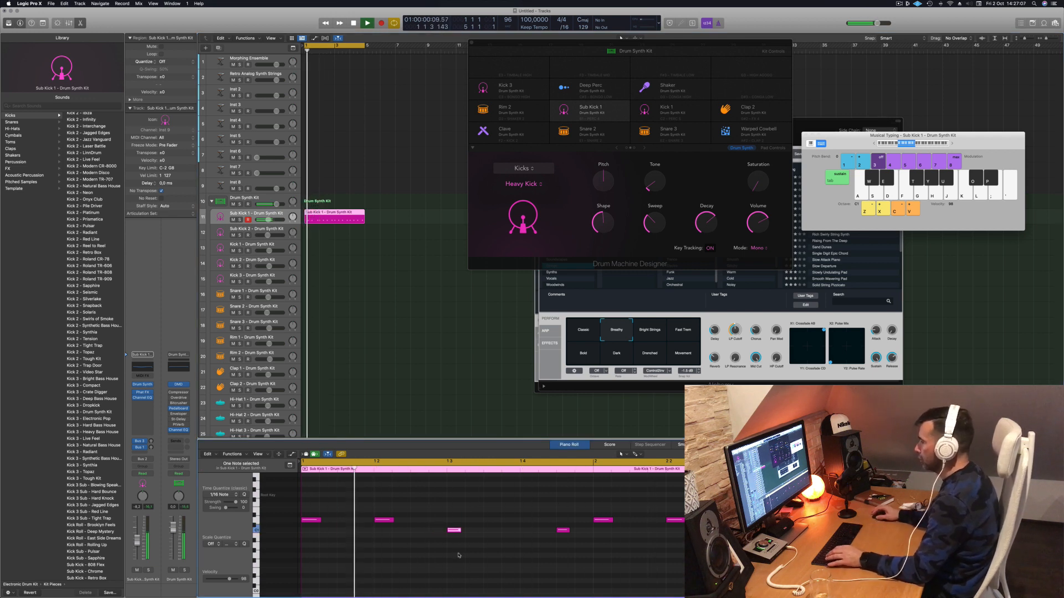
{"action": "key", "text": "space"}
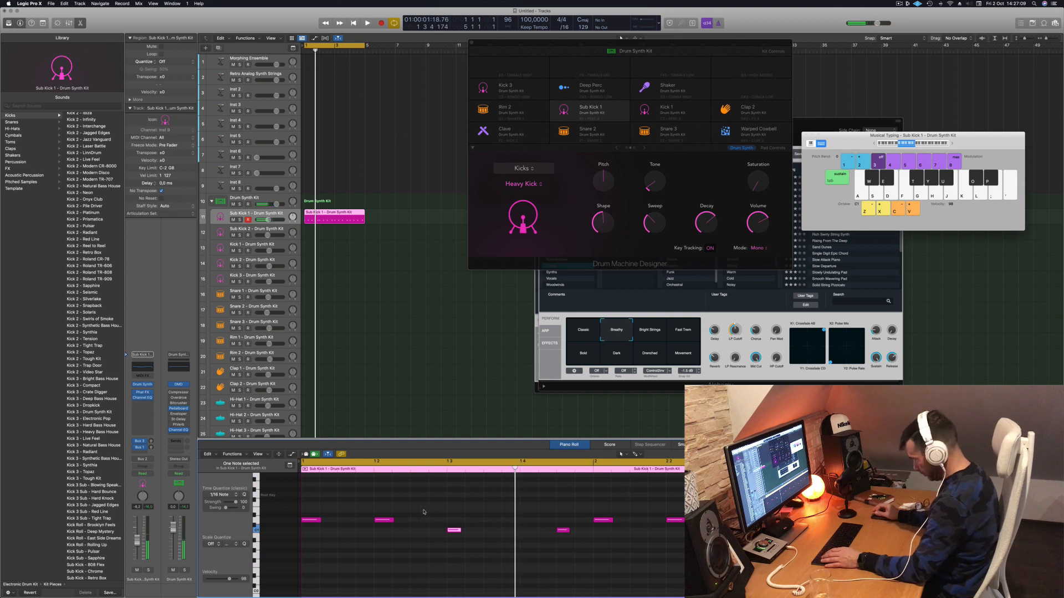
{"action": "left_click_drag", "start_coordinate": [435, 511], "coordinate": [492, 559]}
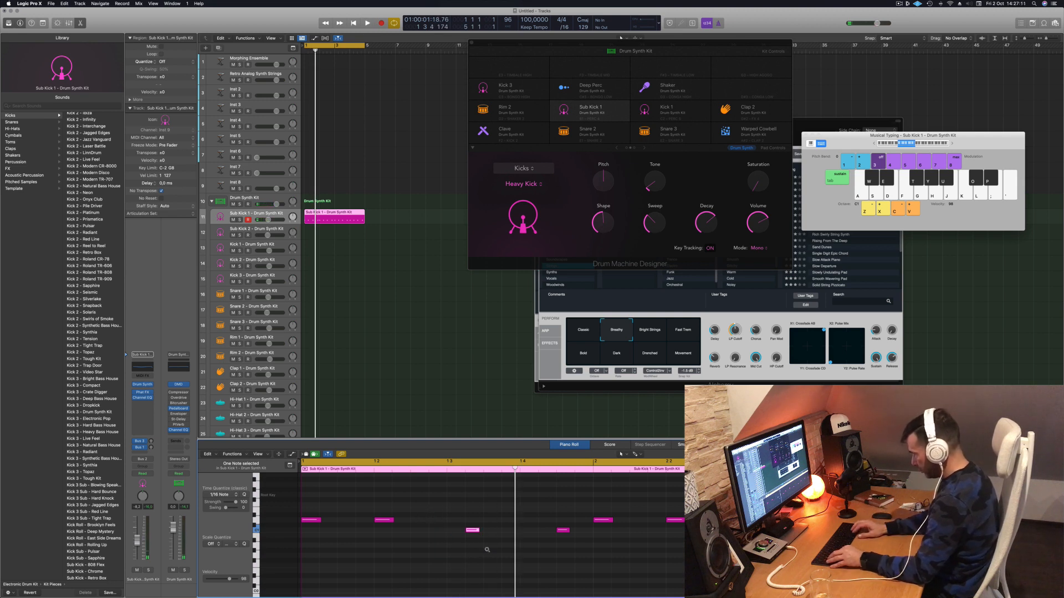
{"action": "key", "text": "space"}
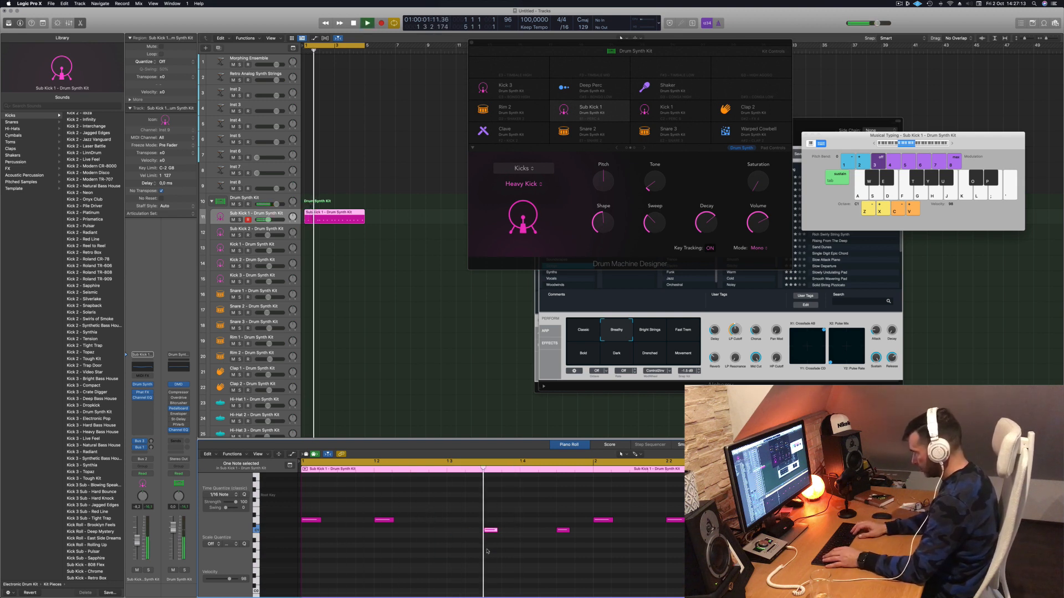
{"action": "key", "text": "space"}
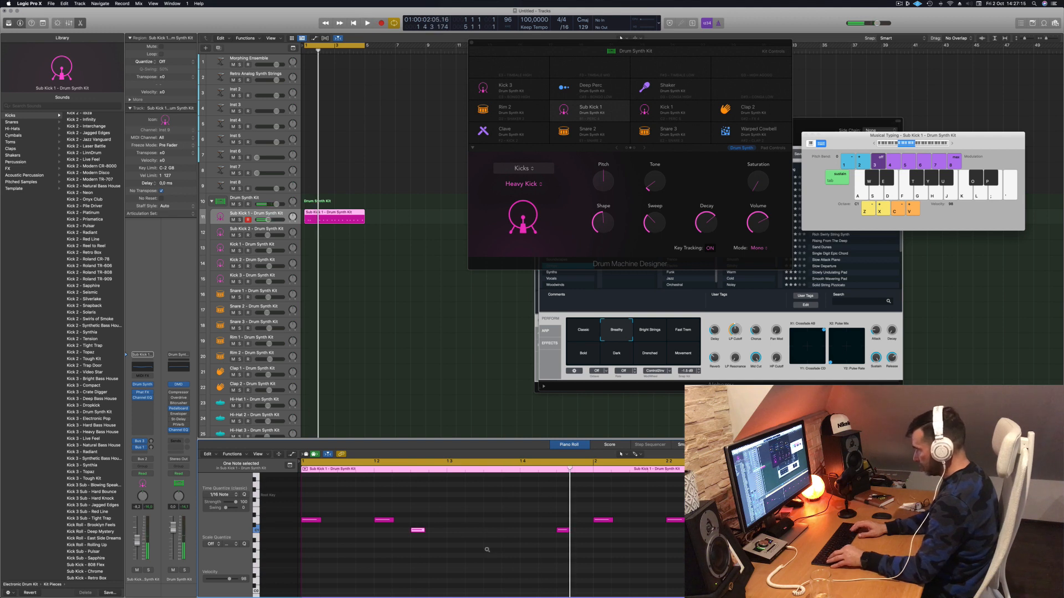
{"action": "key", "text": "space"}
{"action": "key", "text": "space"}
Copy the four-bar Sub Kick 1 region onto the Snare 1 track at bar 1.
{"action": "left_click", "coordinate": [337, 139]}
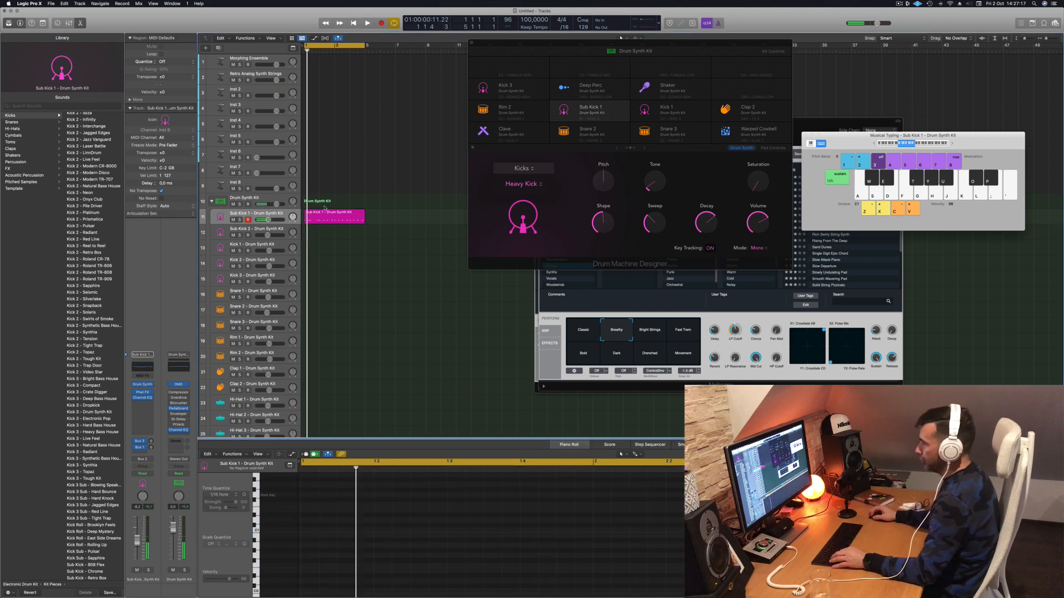
{"action": "left_click", "coordinate": [321, 217]}
{"action": "left_click_drag", "start_coordinate": [321, 217], "coordinate": [320, 295]}
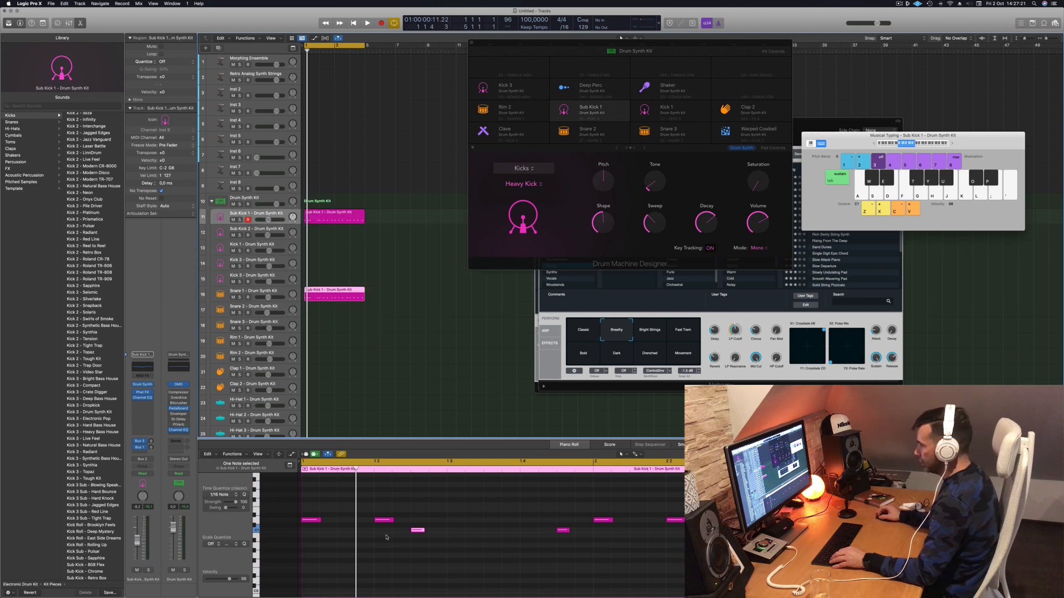
In the Snare 1 region, delete all copied kick notes except the first two in bar 1.
{"action": "left_click", "coordinate": [347, 540]}
{"action": "scroll", "coordinate": [347, 540], "scroll_direction": "down", "scroll_amount": 3}
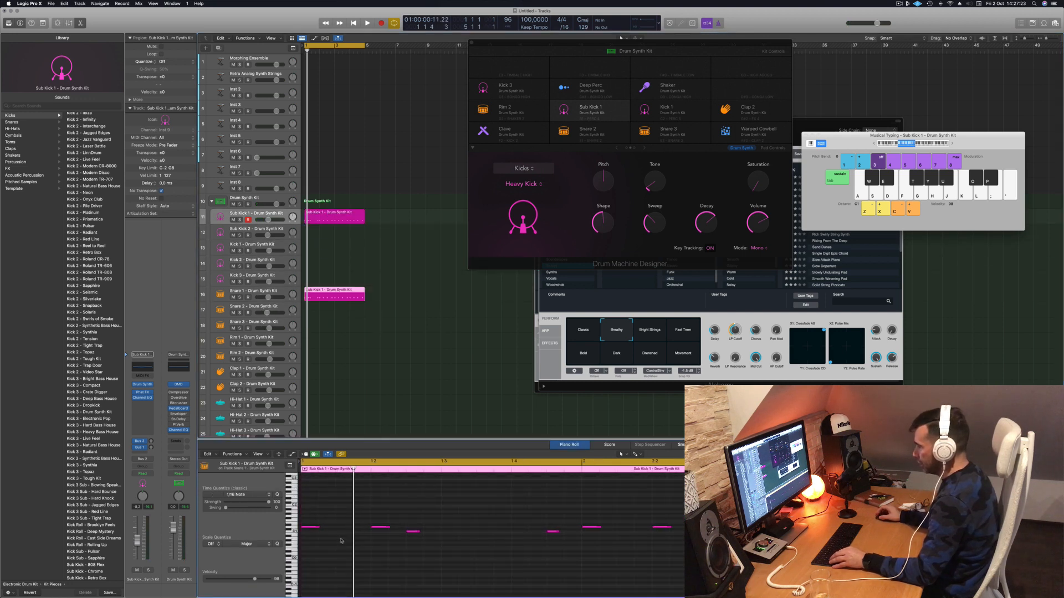
{"action": "scroll", "coordinate": [343, 539], "scroll_direction": "up", "scroll_amount": 3}
{"action": "scroll", "coordinate": [343, 541], "scroll_direction": "down", "scroll_amount": 2}
{"action": "scroll", "coordinate": [343, 540], "scroll_direction": "up", "scroll_amount": 4}
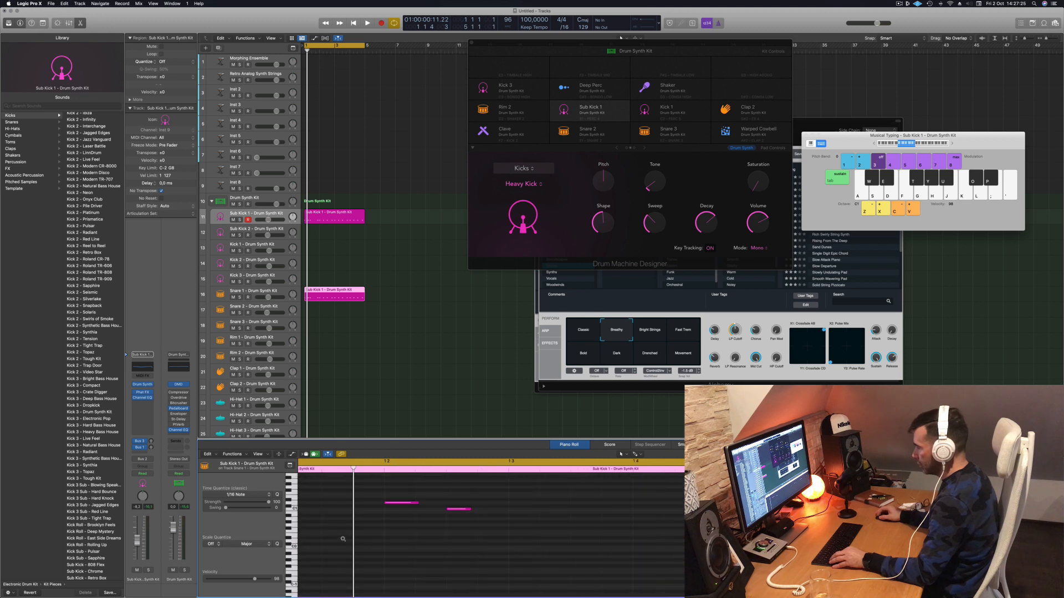
{"action": "scroll", "coordinate": [344, 541], "scroll_direction": "up", "scroll_amount": 3}
{"action": "scroll", "coordinate": [344, 541], "scroll_direction": "up", "scroll_amount": 3}
{"action": "scroll", "coordinate": [357, 544], "scroll_direction": "down", "scroll_amount": 4}
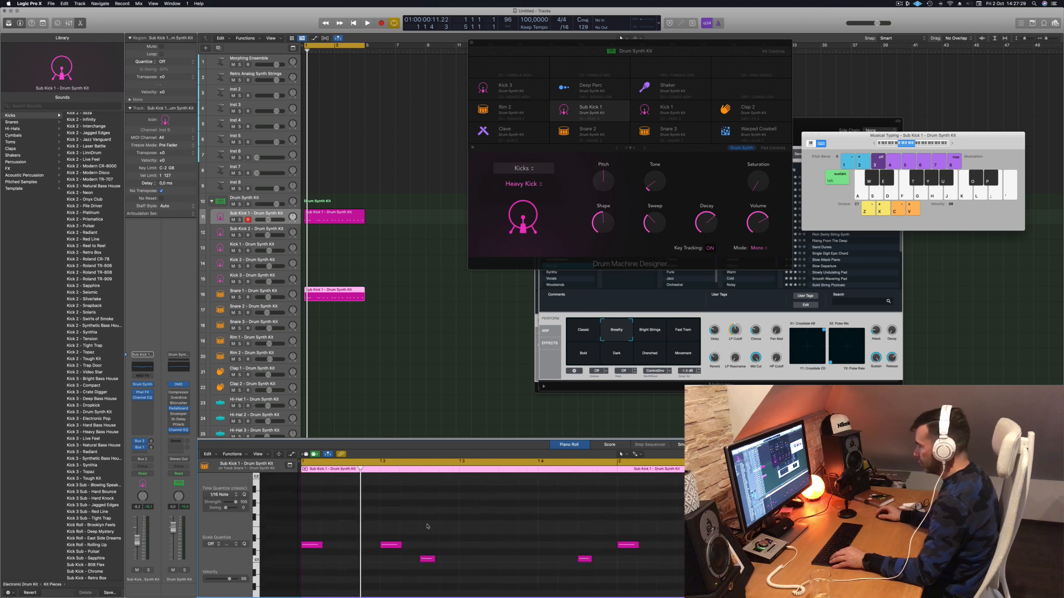
{"action": "scroll", "coordinate": [458, 527], "scroll_direction": "down", "scroll_amount": 3}
{"action": "key", "text": "super+a"}
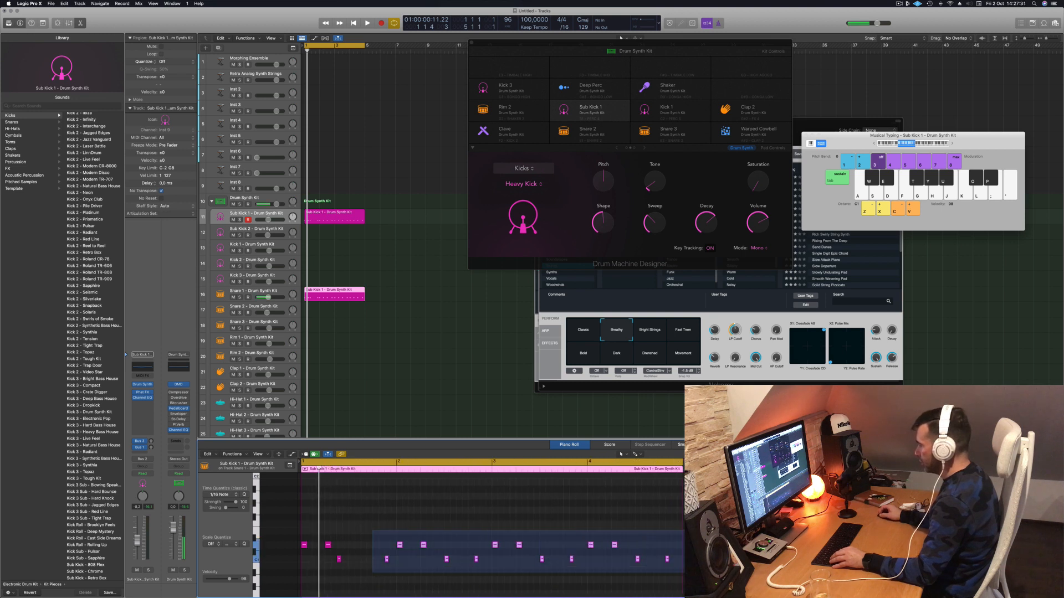
{"action": "key", "text": "Delete"}
{"action": "left_click_drag", "start_coordinate": [397, 534], "coordinate": [337, 571]}
{"action": "key", "text": "Delete"}
{"action": "left_click_drag", "start_coordinate": [371, 538], "coordinate": [294, 556]}
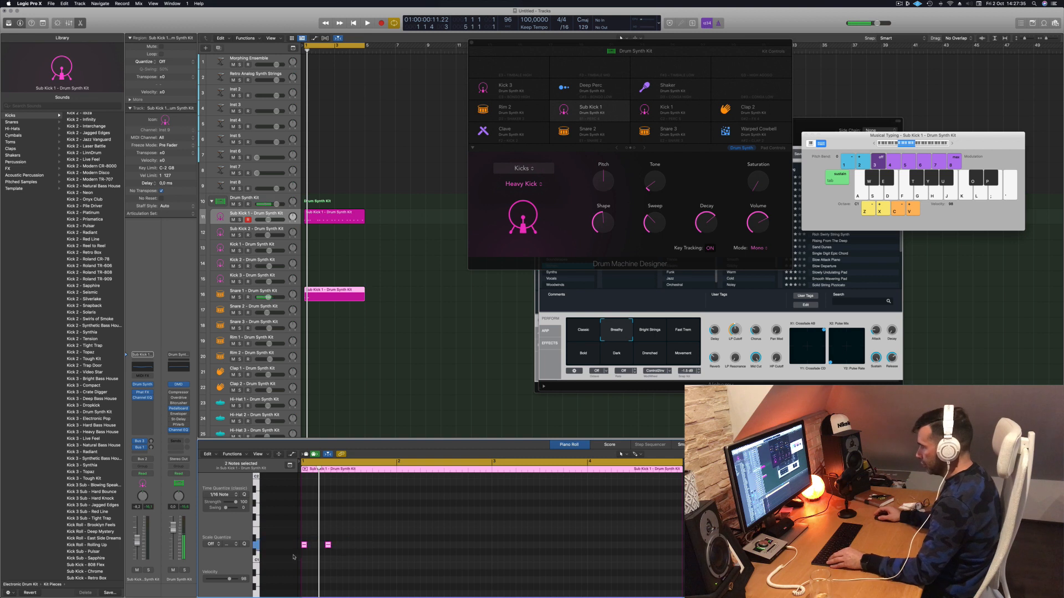
Transpose the two remaining Snare 1 notes up to the root key row.
{"action": "scroll", "coordinate": [306, 554], "scroll_direction": "up", "scroll_amount": 3}
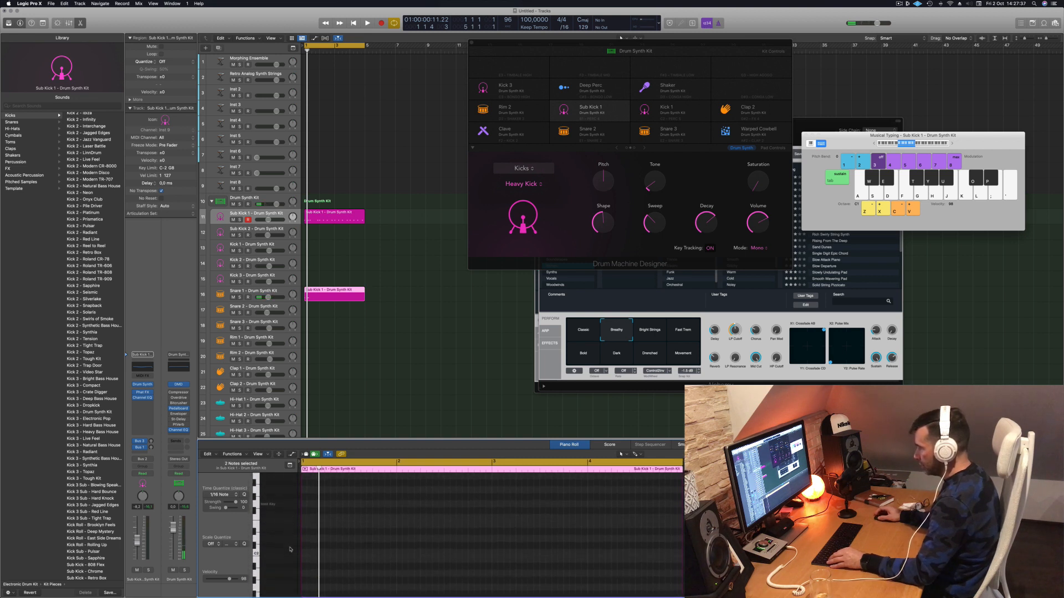
{"action": "scroll", "coordinate": [311, 559], "scroll_direction": "down", "scroll_amount": 1}
{"action": "left_click_drag", "start_coordinate": [363, 563], "coordinate": [304, 584]}
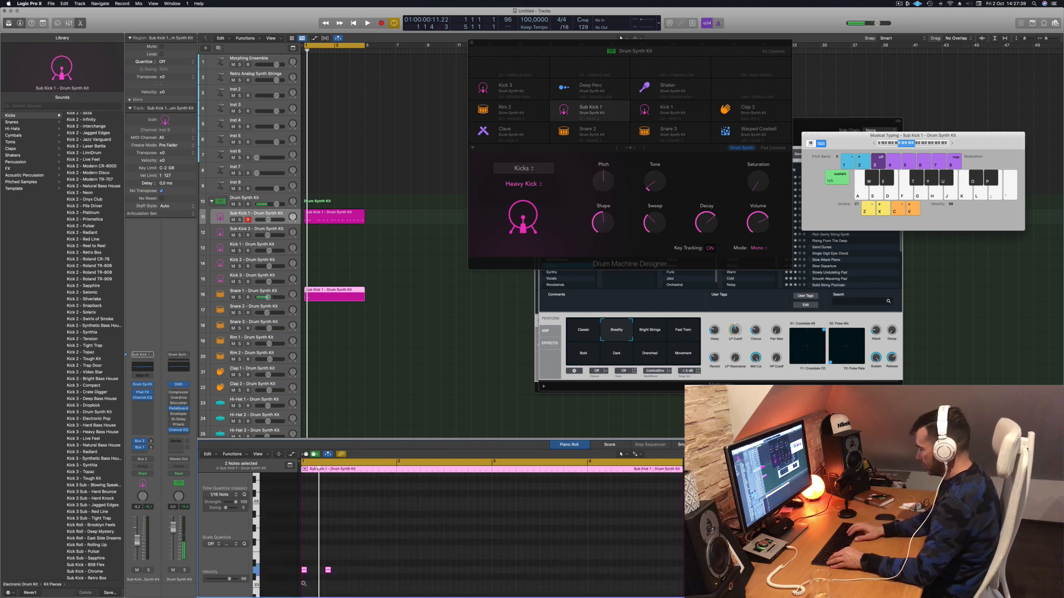
{"action": "key", "text": "alt+shift+Up"}
{"action": "scroll", "coordinate": [344, 567], "scroll_direction": "up", "scroll_amount": 8}
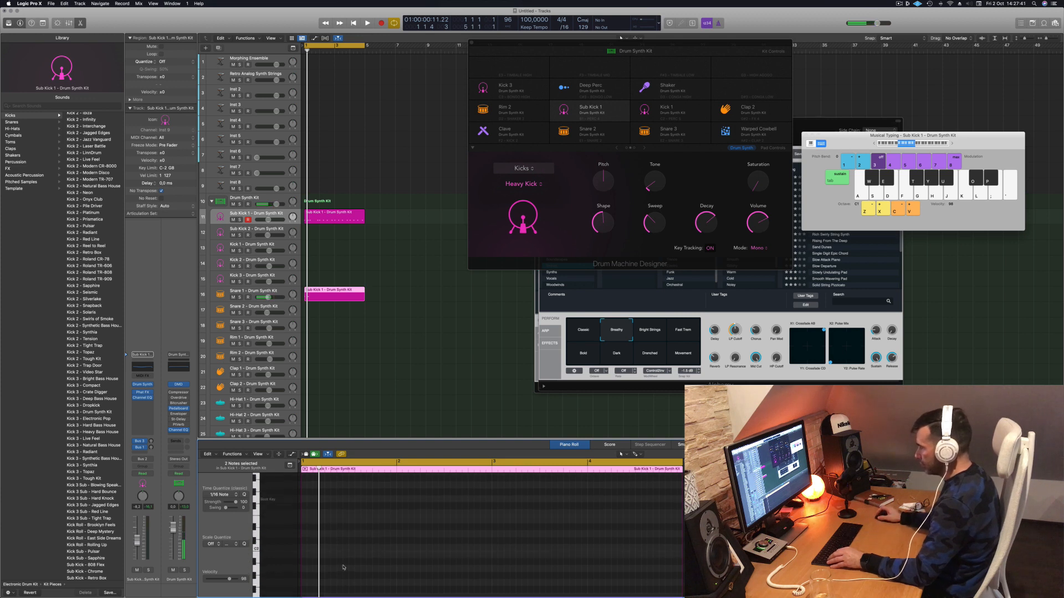
{"action": "scroll", "coordinate": [344, 566], "scroll_direction": "up", "scroll_amount": 1}
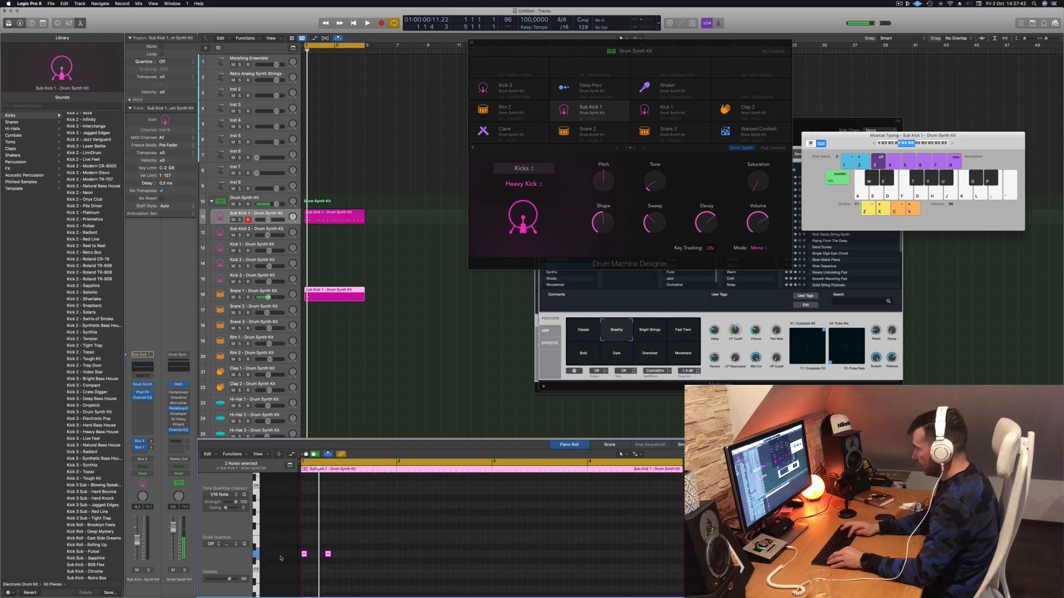
{"action": "scroll", "coordinate": [421, 537], "scroll_direction": "up", "scroll_amount": 5}
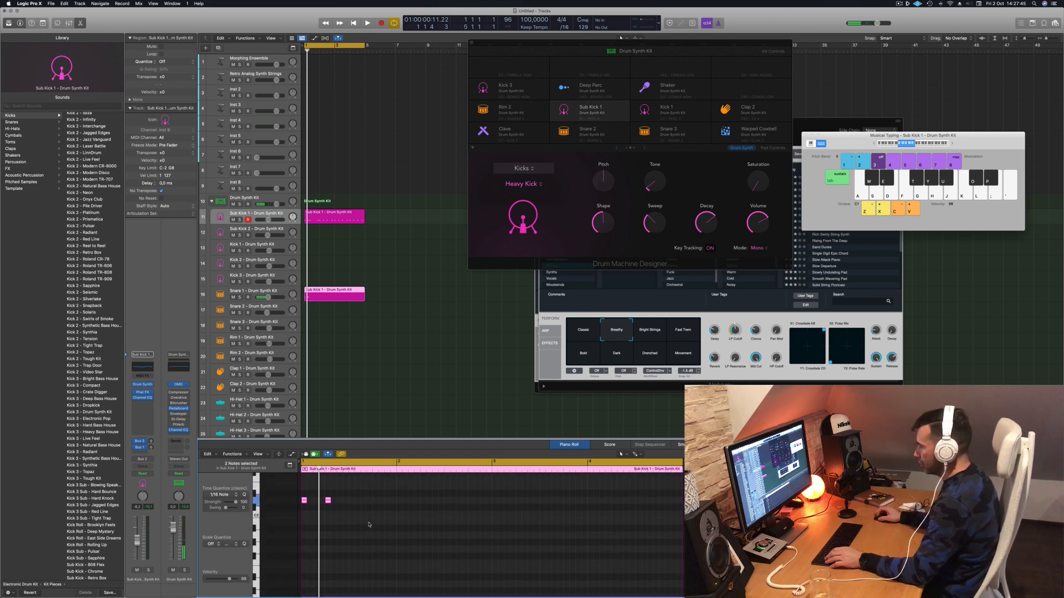
{"action": "left_click_drag", "start_coordinate": [354, 530], "coordinate": [304, 545]}
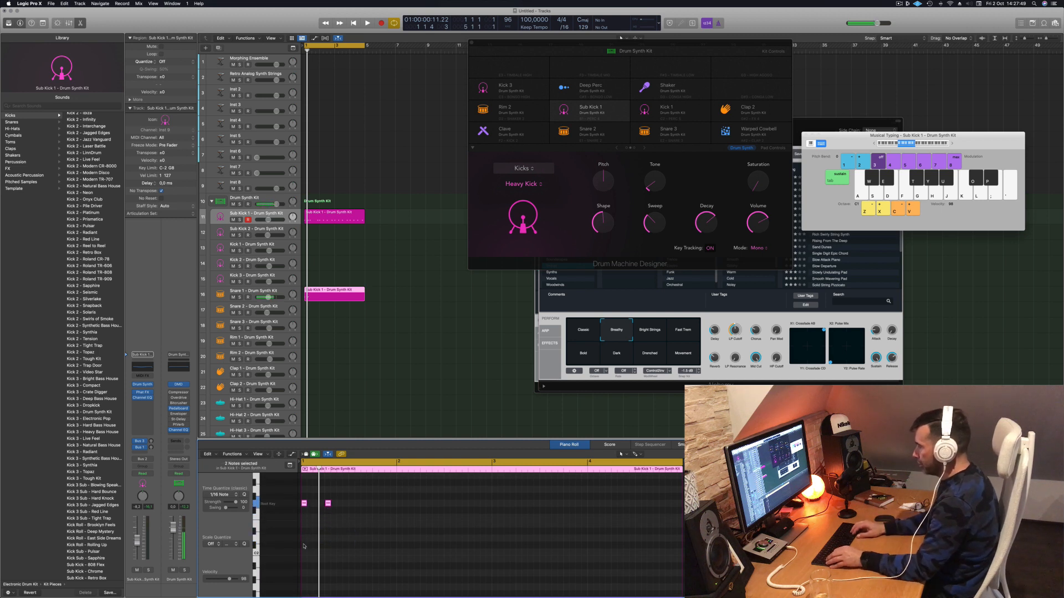
Shift both snare notes an eighth note later, midway through beats 1 and 2, and play the loop.
{"action": "scroll", "coordinate": [335, 535], "scroll_direction": "up", "scroll_amount": 5}
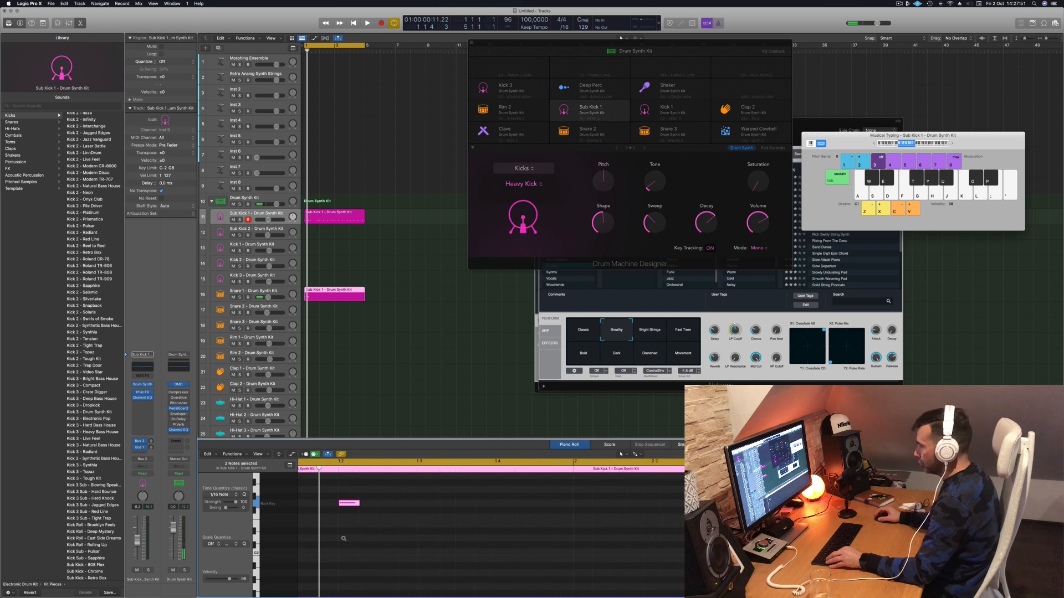
{"action": "scroll", "coordinate": [343, 539], "scroll_direction": "left", "scroll_amount": 3}
{"action": "left_click", "coordinate": [399, 530]}
{"action": "left_click_drag", "start_coordinate": [481, 505], "coordinate": [356, 507]}
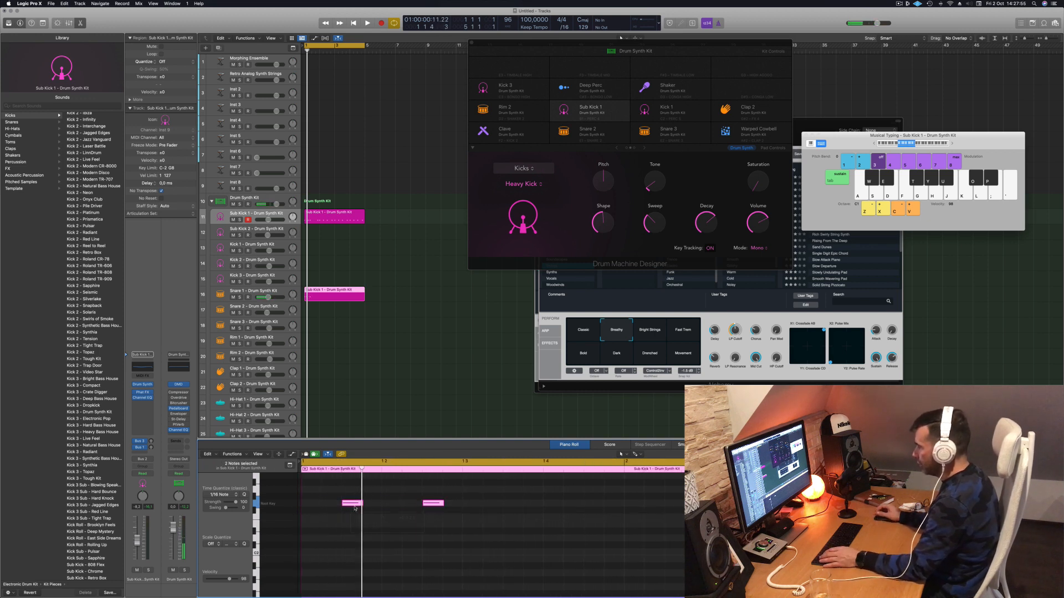
{"action": "key", "text": "space"}
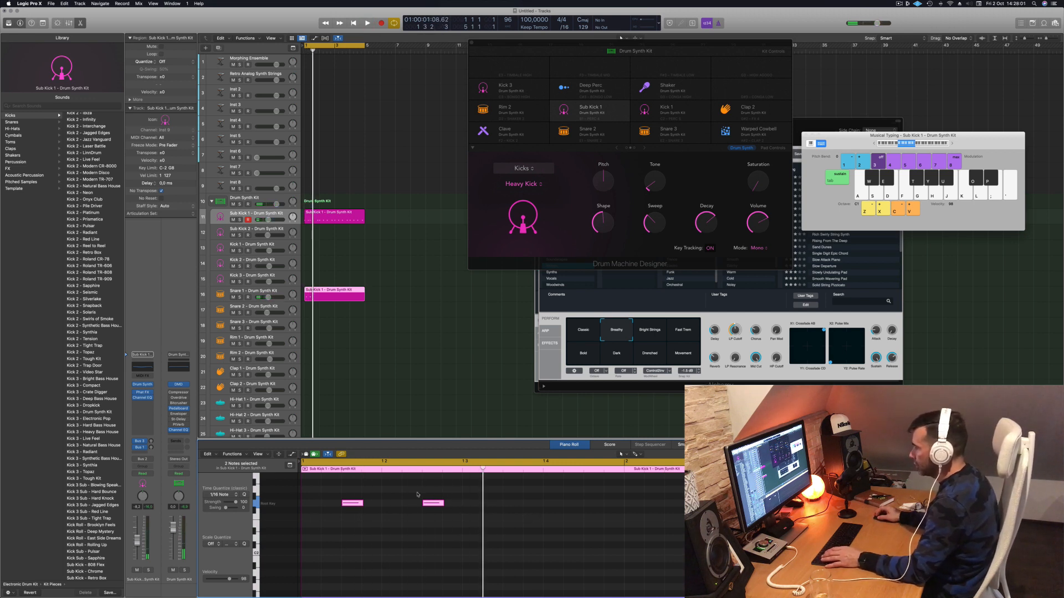
{"action": "key", "text": "space"}
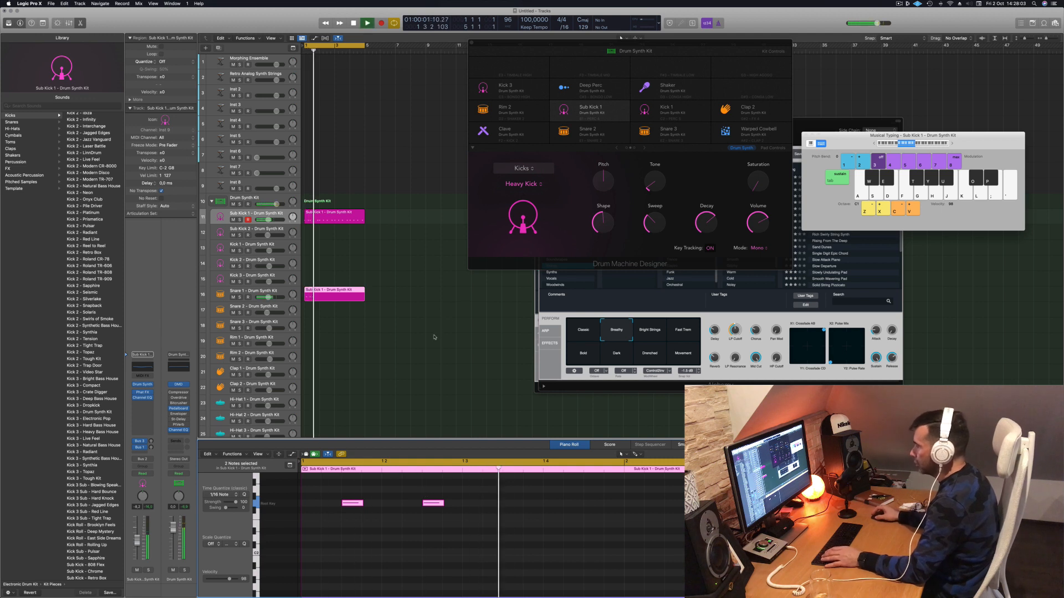
Compare against the Sub Kick 1 pattern and move the second snare note one beat later, midway through beat 3.
{"action": "key", "text": "space"}
{"action": "left_click", "coordinate": [333, 218]}
{"action": "key", "text": "space"}
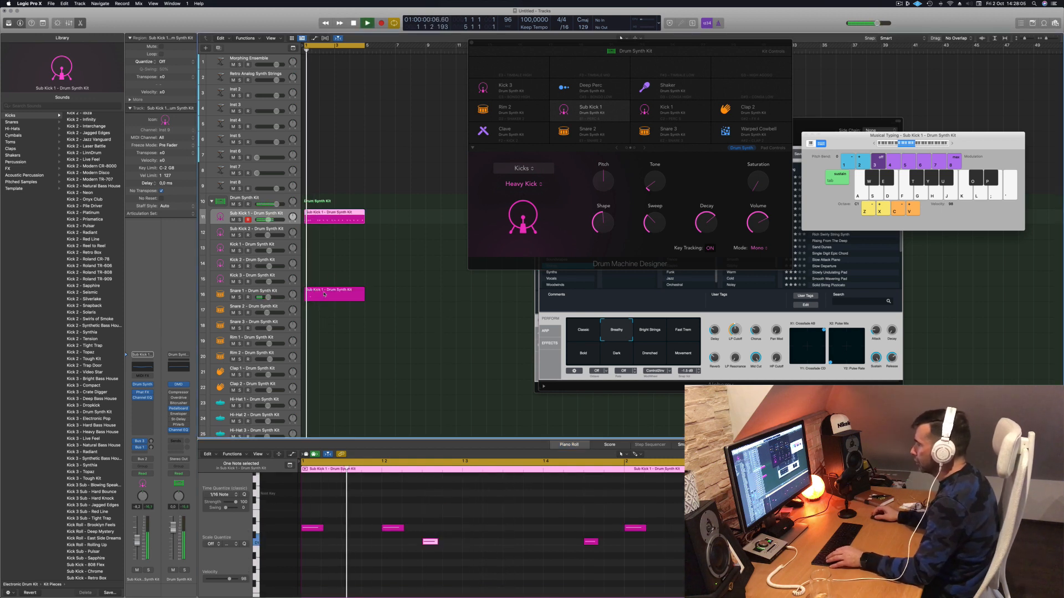
{"action": "left_click", "coordinate": [333, 295]}
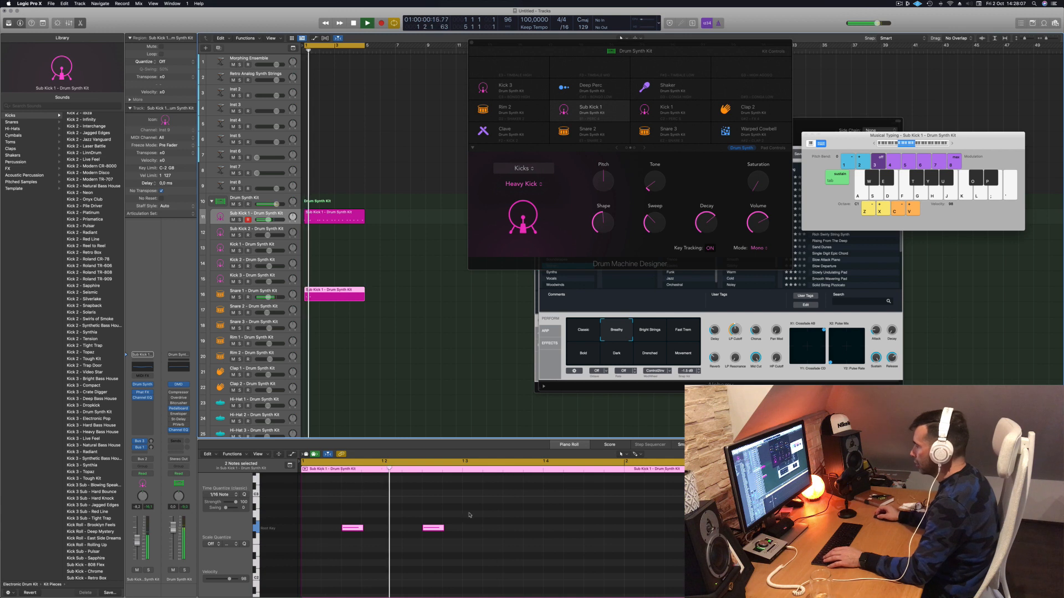
{"action": "key", "text": "space"}
{"action": "left_click", "coordinate": [437, 529]}
{"action": "left_click_drag", "start_coordinate": [438, 531], "coordinate": [517, 531]}
{"action": "key", "text": "space"}
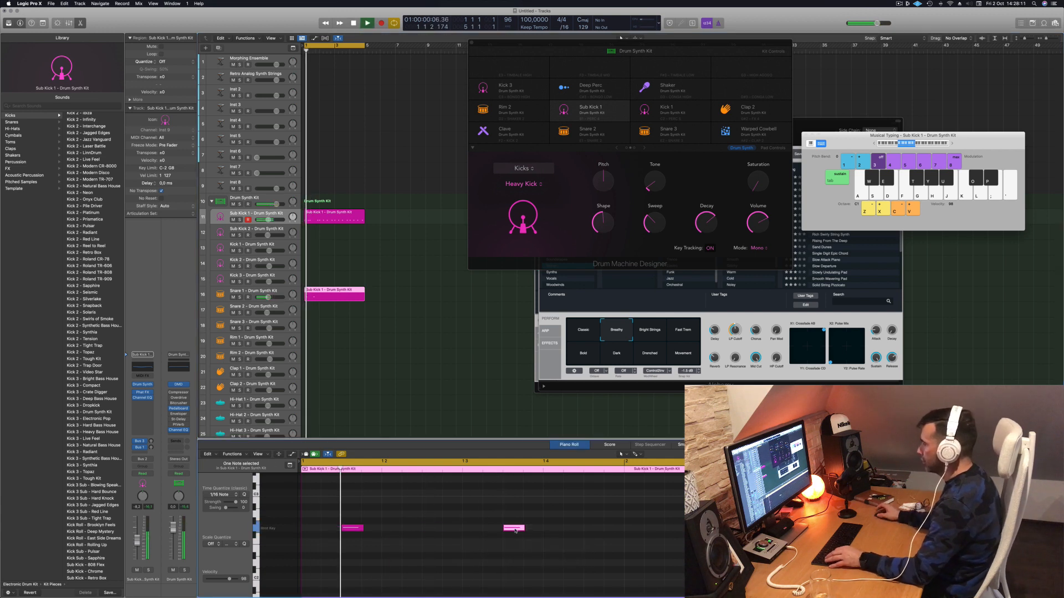
Trim the Snare 1 region to its first bar and repeat that bar across bars 2 to 4.
{"action": "scroll", "coordinate": [388, 523], "scroll_direction": "down", "scroll_amount": 4}
{"action": "scroll", "coordinate": [387, 523], "scroll_direction": "down", "scroll_amount": 2}
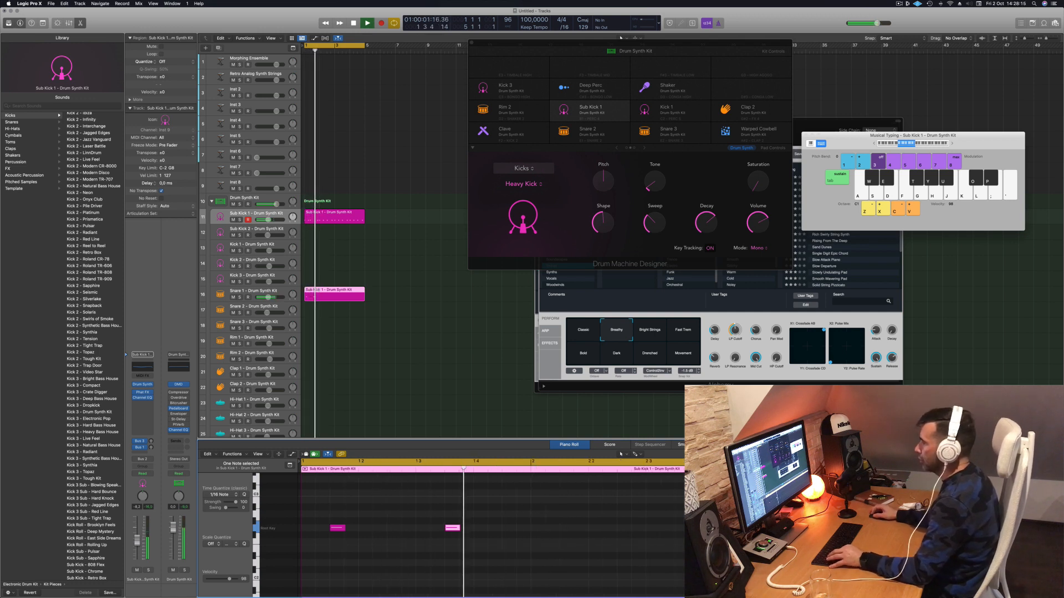
{"action": "left_click", "coordinate": [318, 283]}
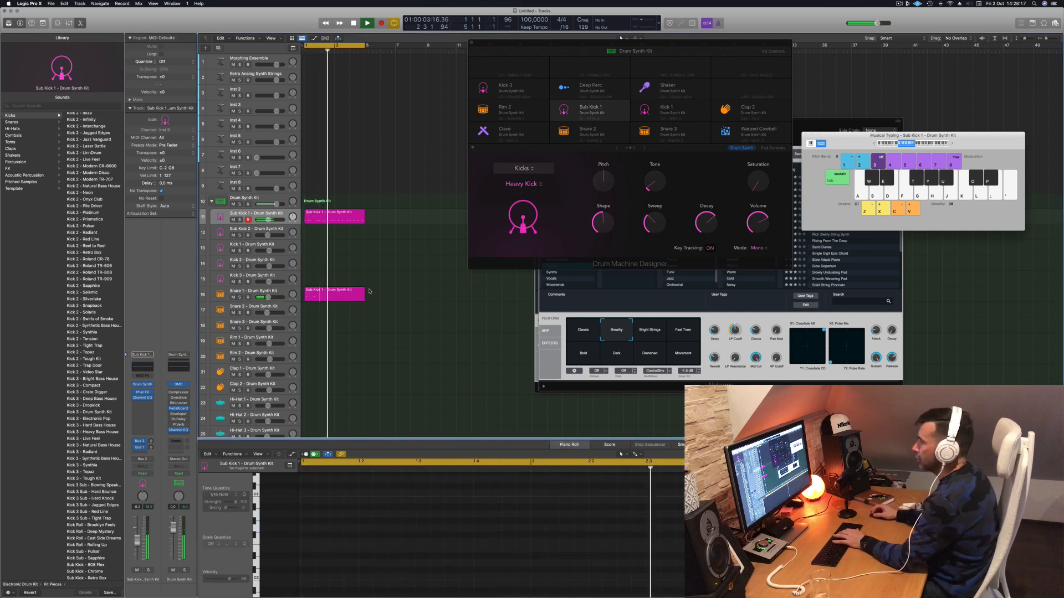
{"action": "left_click", "coordinate": [317, 298]}
{"action": "left_click_drag", "start_coordinate": [317, 296], "coordinate": [342, 297]}
{"action": "key", "text": "BackSpace"}
{"action": "left_click", "coordinate": [311, 297]}
{"action": "key", "text": "space"}
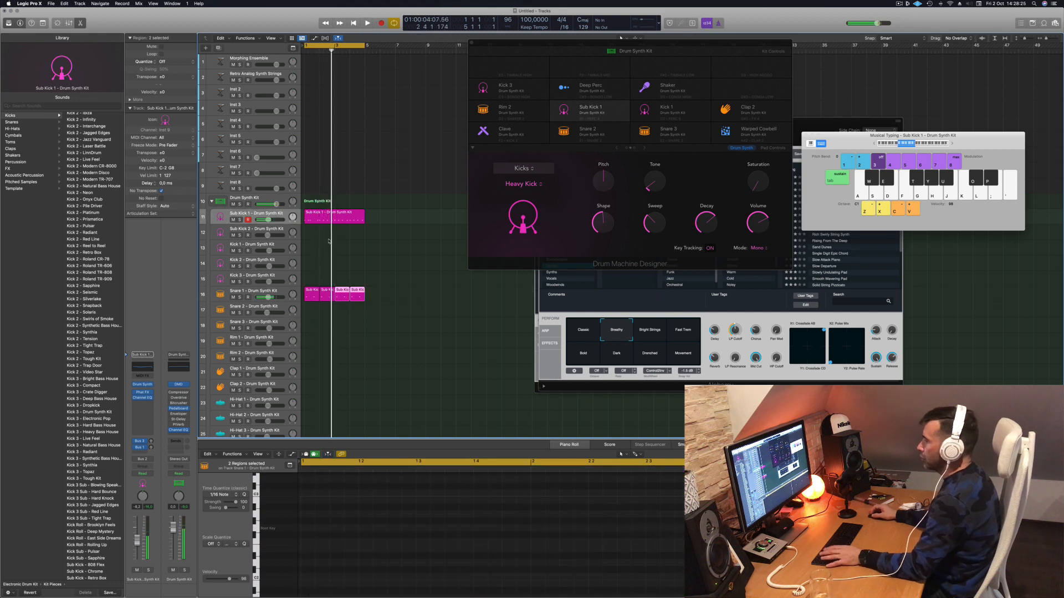
Split the Sub Kick 1 region at bar 2, delete the remainder, and repeat the first bar across bars 2 to 4.
{"action": "left_click", "coordinate": [314, 222]}
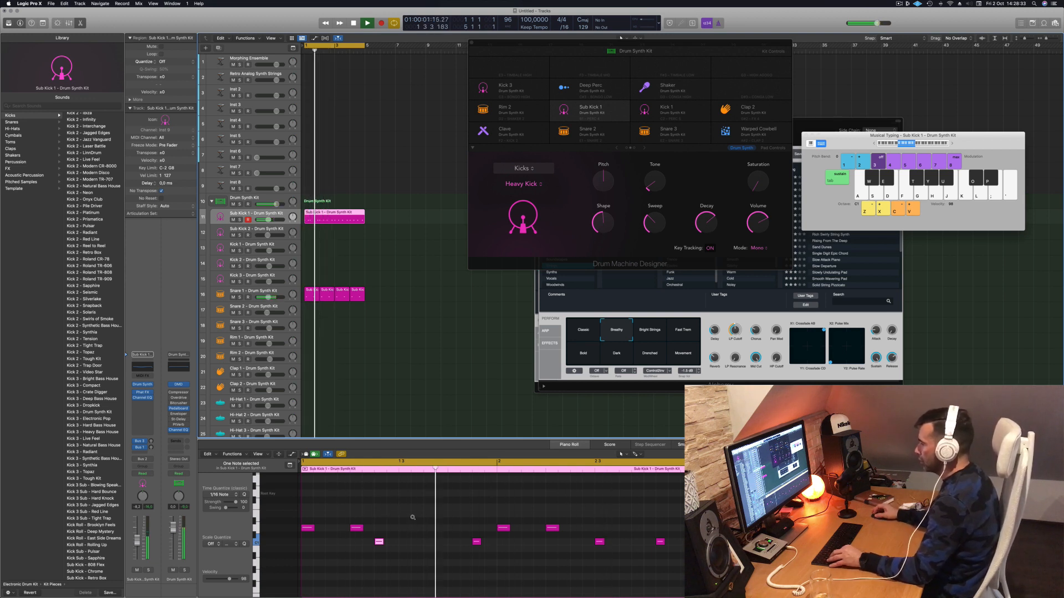
{"action": "scroll", "coordinate": [414, 517], "scroll_direction": "left", "scroll_amount": 1}
{"action": "key", "text": "space"}
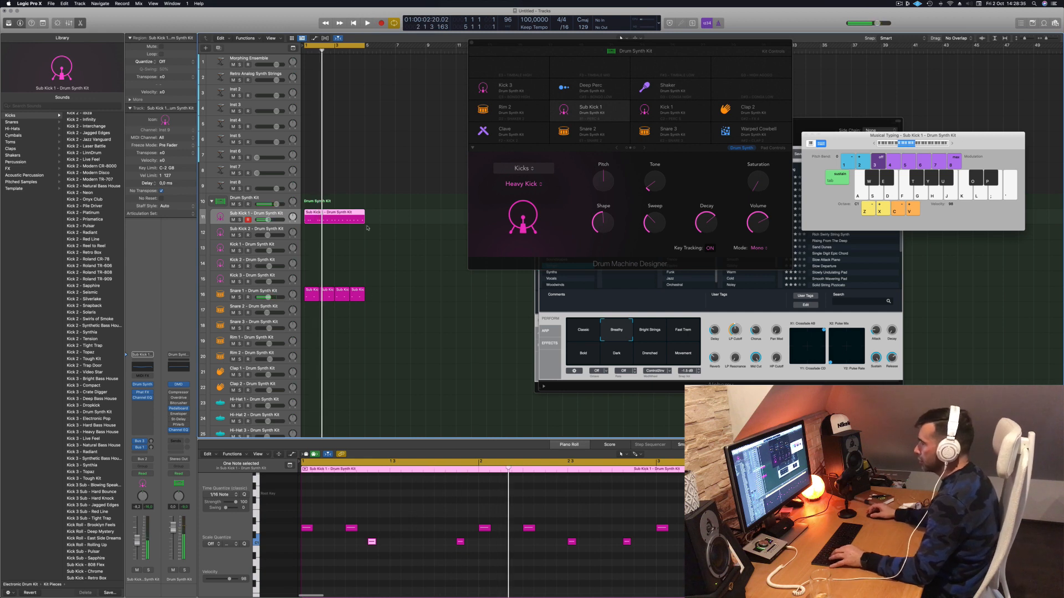
{"action": "double_click", "coordinate": [320, 214], "text": "super"}
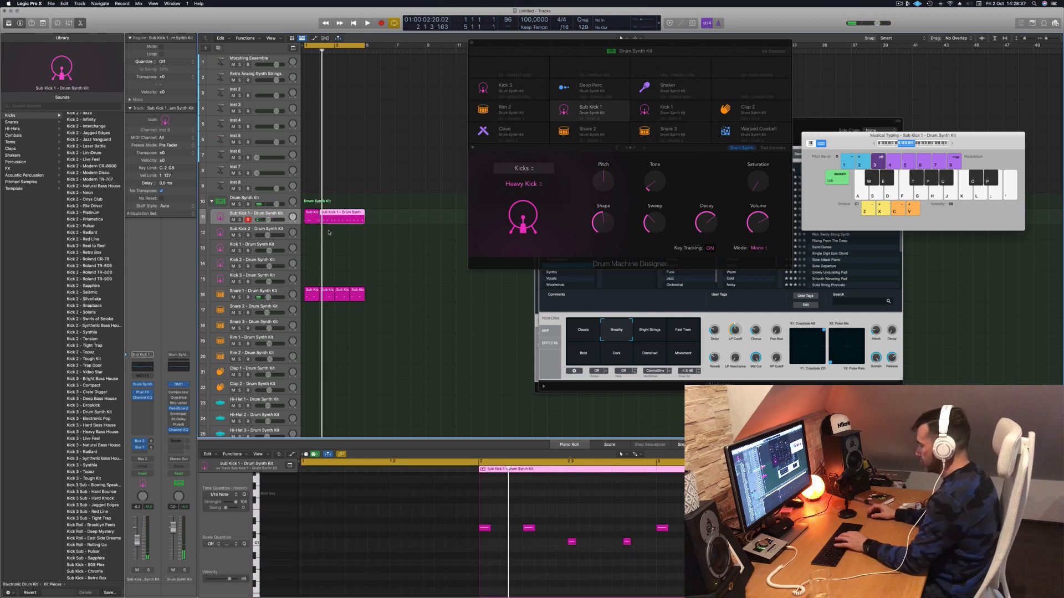
{"action": "key", "text": "BackSpace"}
{"action": "left_click", "coordinate": [315, 221]}
{"action": "key", "text": "space"}
{"action": "left_click_drag", "start_coordinate": [315, 221], "coordinate": [330, 221]}
{"action": "scroll", "coordinate": [350, 247], "scroll_direction": "left", "scroll_amount": 1}
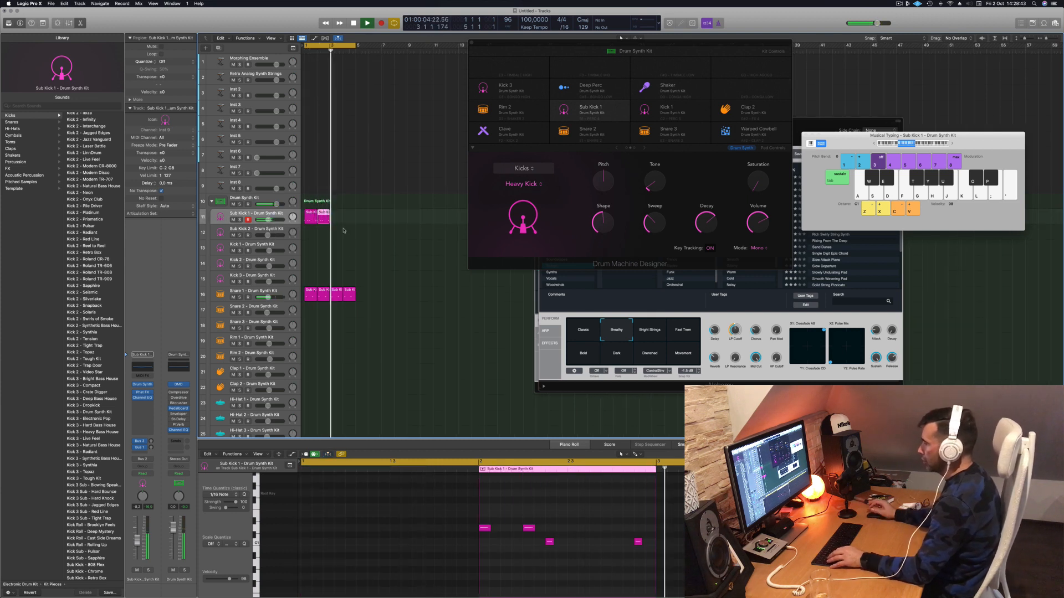
{"action": "mouse_move", "coordinate": [348, 217]}
{"action": "left_mouse_down"}
{"action": "mouse_move", "coordinate": [311, 219]}
{"action": "mouse_move", "coordinate": [331, 220]}
{"action": "left_mouse_up"}
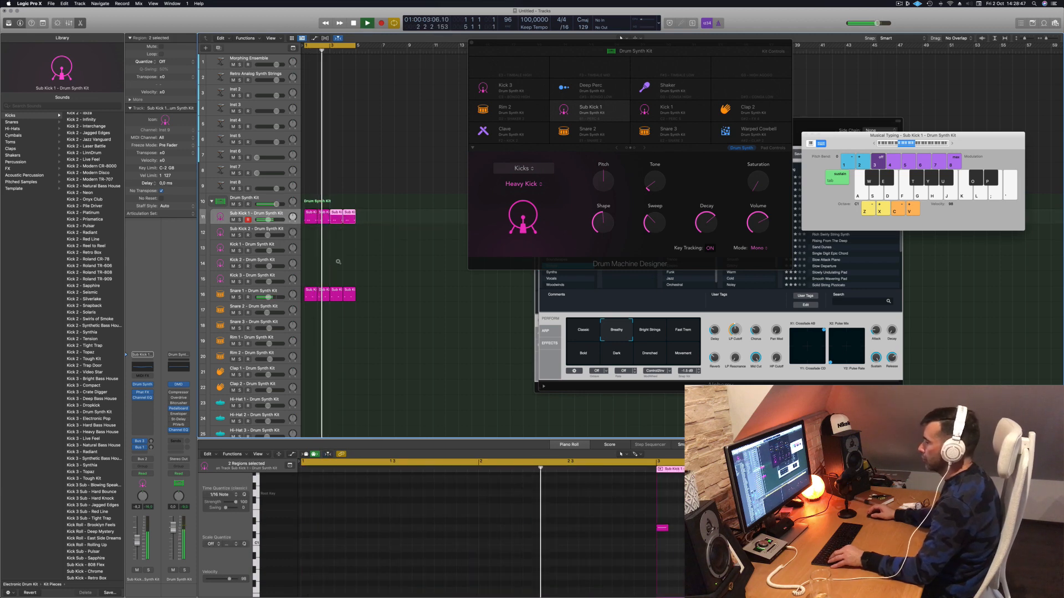
On the Snare 1 track, lower the snare's Pitch to -12 and raise its Decay.
{"action": "scroll", "coordinate": [336, 259], "scroll_direction": "down", "scroll_amount": 1}
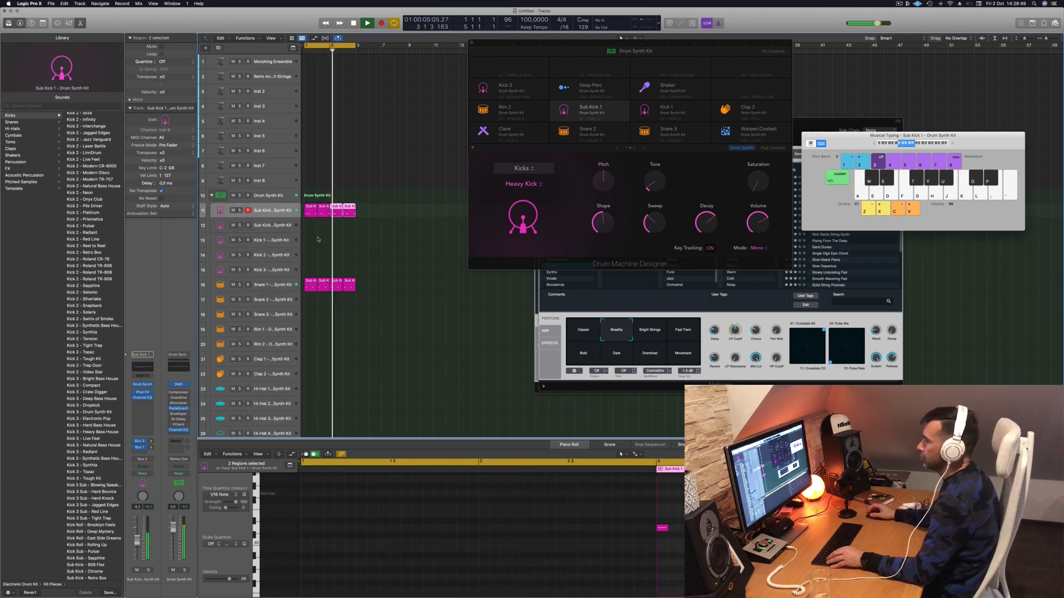
{"action": "scroll", "coordinate": [316, 240], "scroll_direction": "down", "scroll_amount": 1}
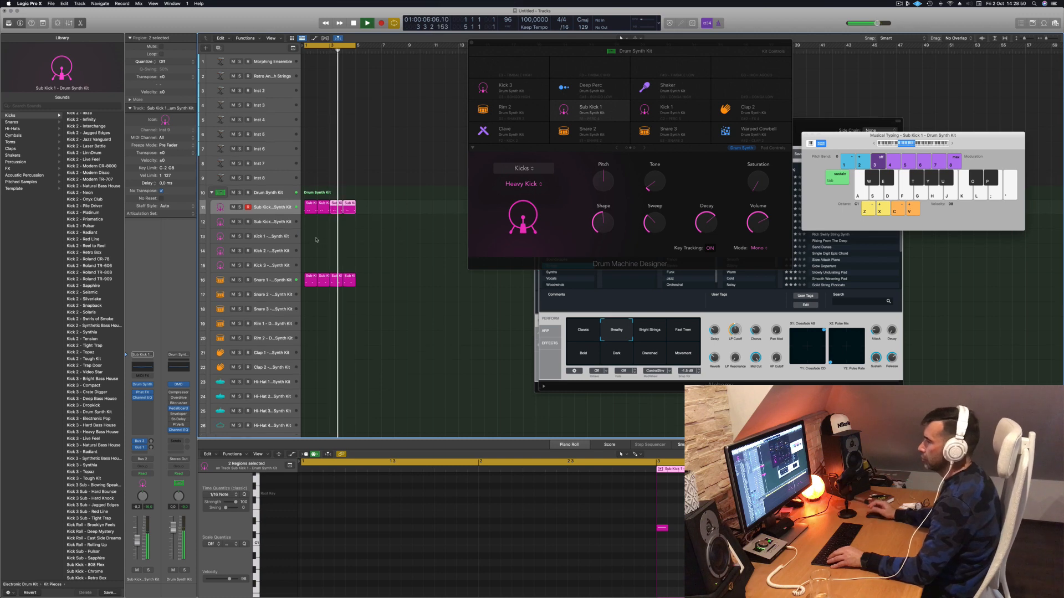
{"action": "left_click", "coordinate": [275, 280]}
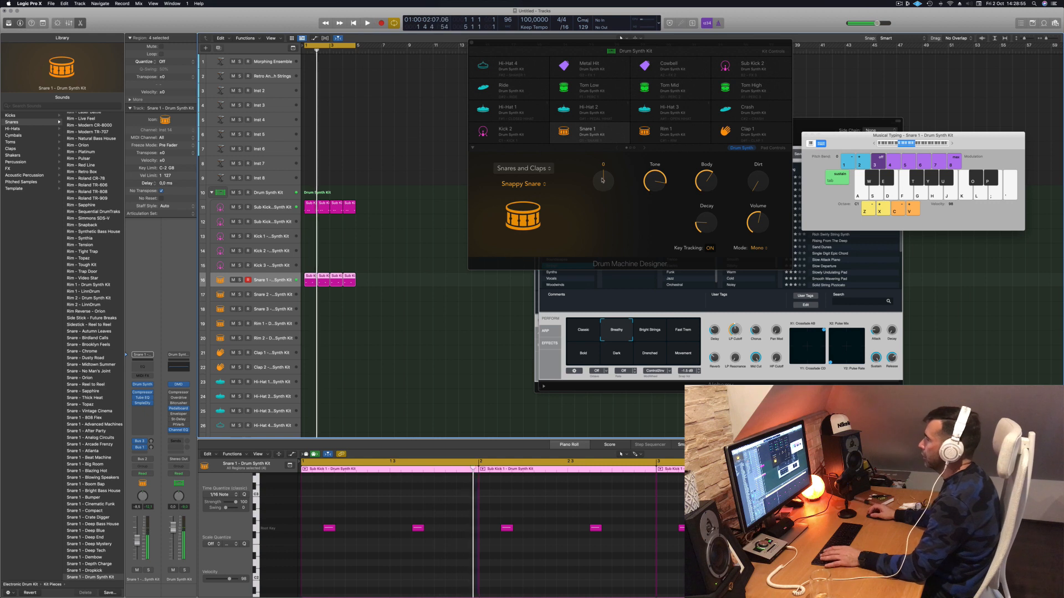
{"action": "left_click_drag", "start_coordinate": [597, 178], "coordinate": [604, 200]}
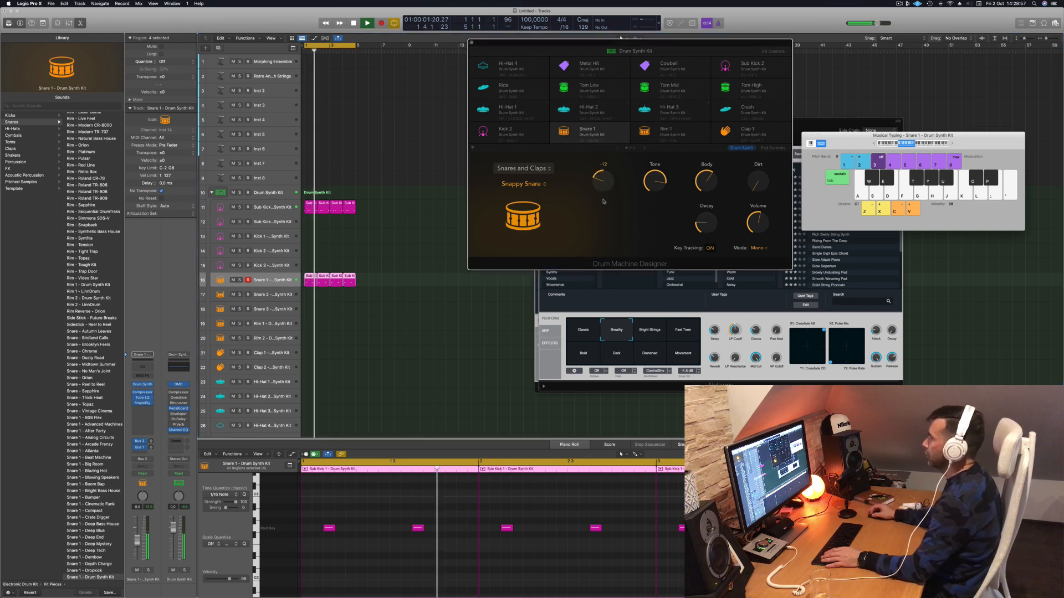
{"action": "left_click_drag", "start_coordinate": [701, 228], "coordinate": [709, 220]}
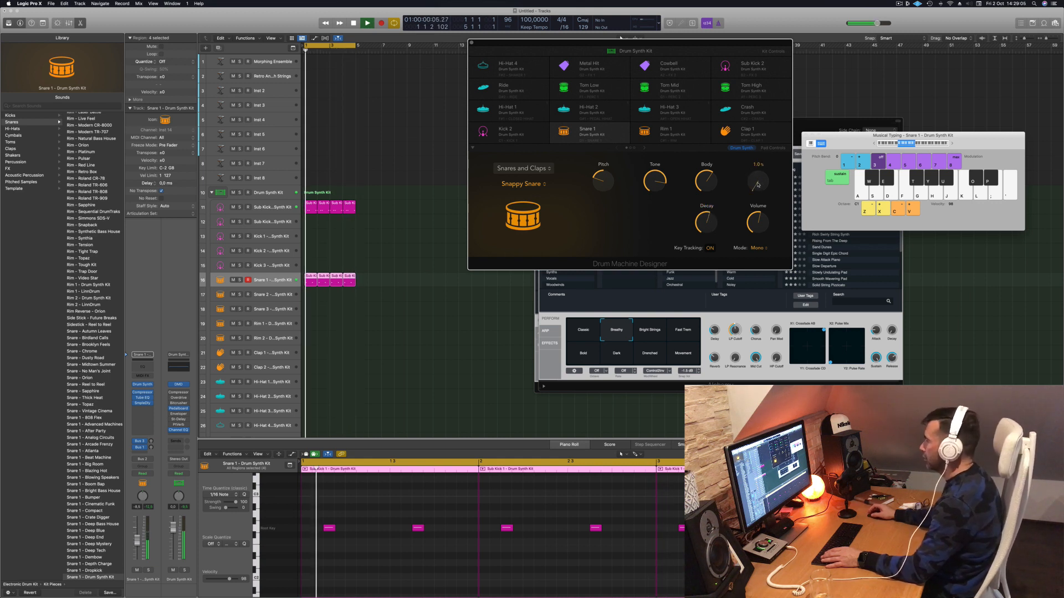
Audition Snare 1 at a Pitch of 28, bring the pitch back down, and reduce Decay to about 29.
{"action": "left_click_drag", "start_coordinate": [680, 44], "coordinate": [612, 130]}
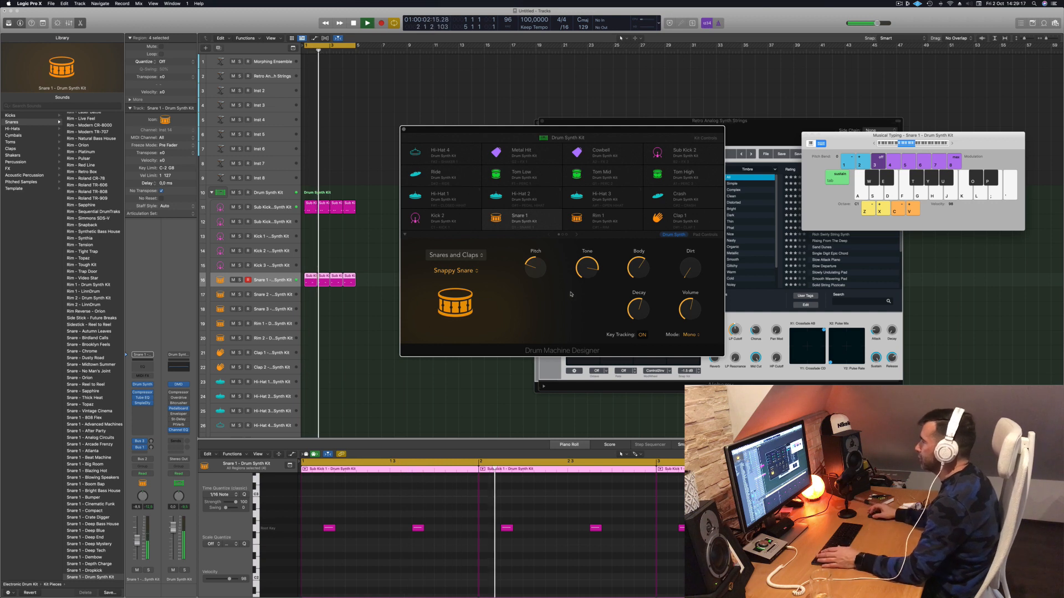
{"action": "left_click_drag", "start_coordinate": [541, 269], "coordinate": [541, 301]}
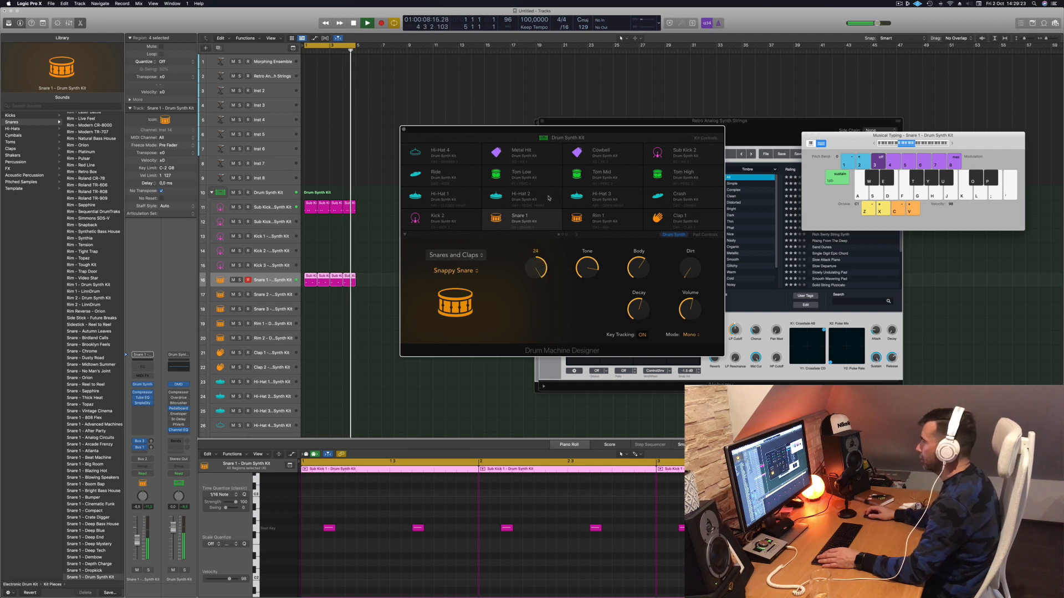
{"action": "left_click_drag", "start_coordinate": [546, 278], "coordinate": [548, 269]}
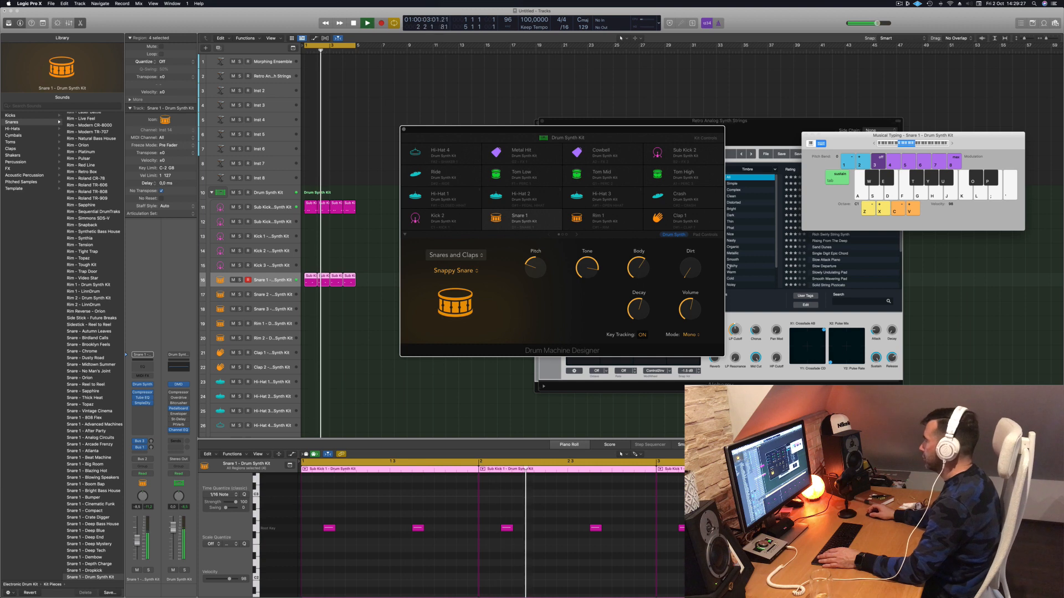
{"action": "left_click_drag", "start_coordinate": [687, 270], "coordinate": [692, 264]}
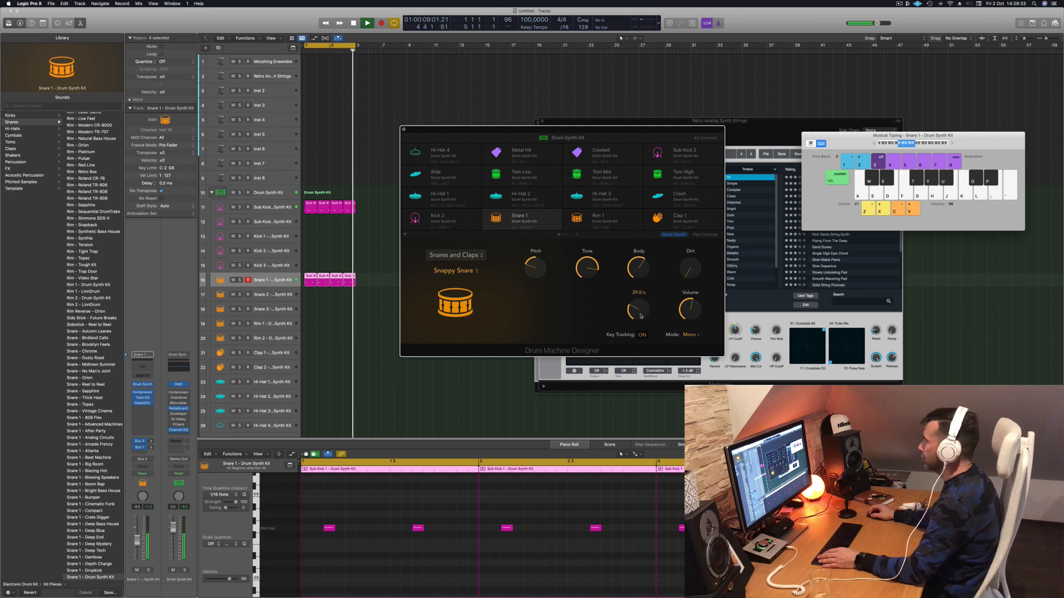
Raise Snare 1's Decay to about 35.5% and its Dirt to around halfway, finishing the snare edit by closing the kit designer.
{"action": "left_click_drag", "start_coordinate": [643, 316], "coordinate": [644, 313]}
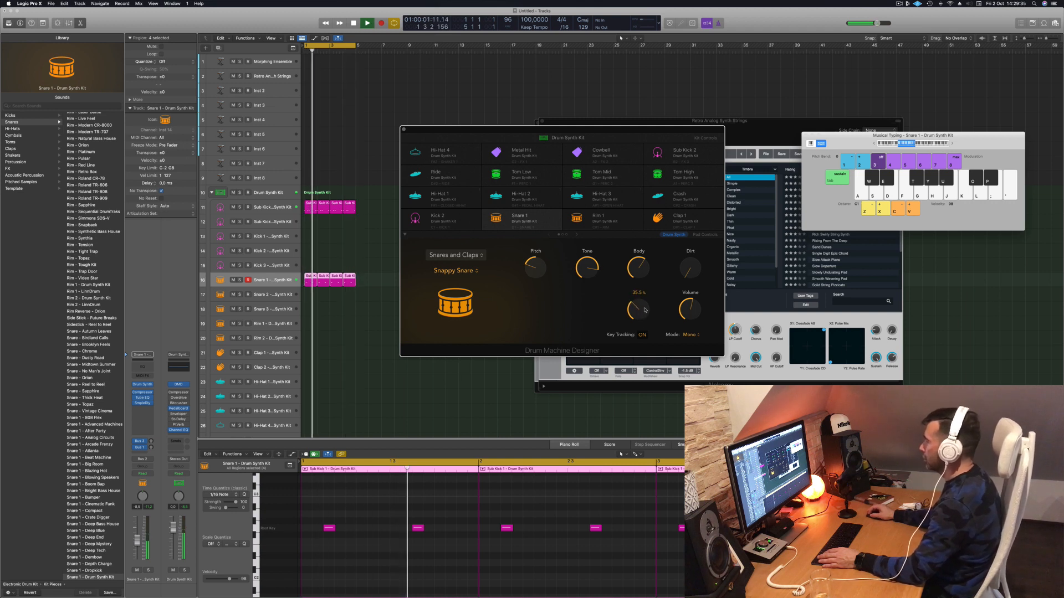
{"action": "left_click_drag", "start_coordinate": [687, 275], "coordinate": [695, 239]}
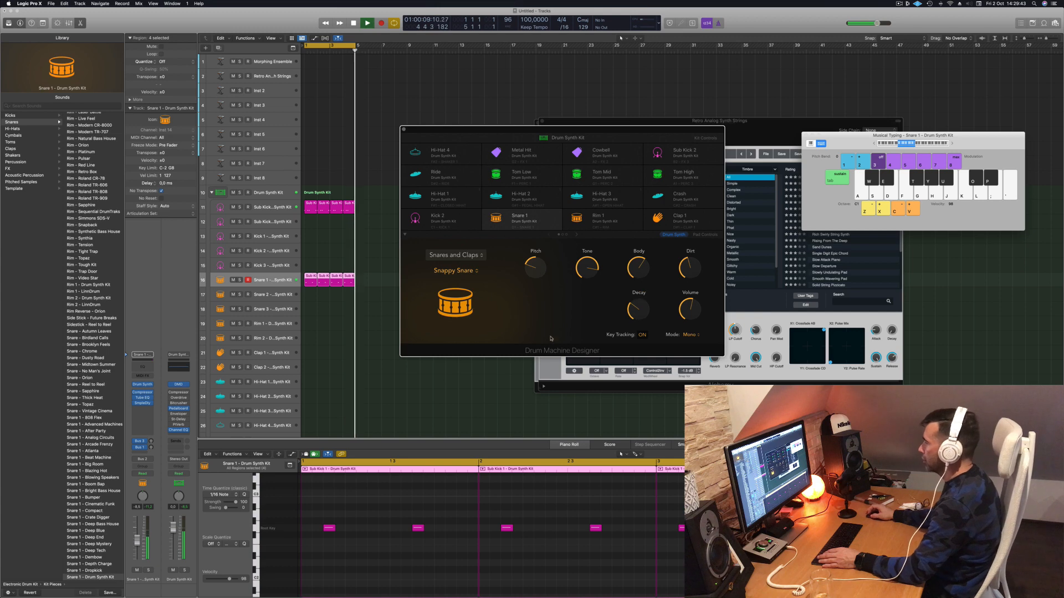
{"action": "left_click_drag", "start_coordinate": [609, 134], "coordinate": [633, 143]}
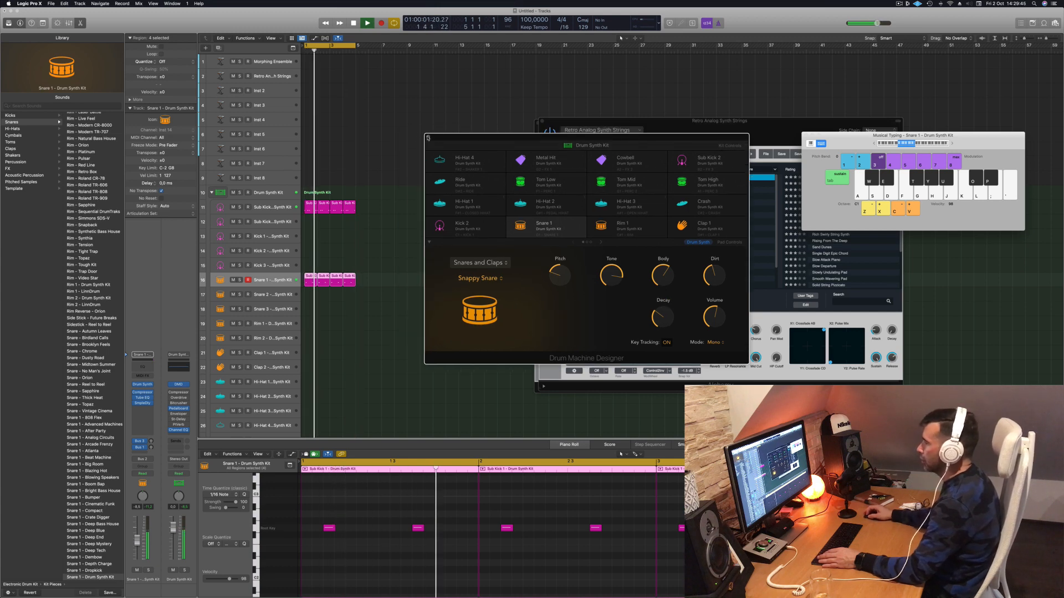
{"action": "left_click", "coordinate": [365, 233]}
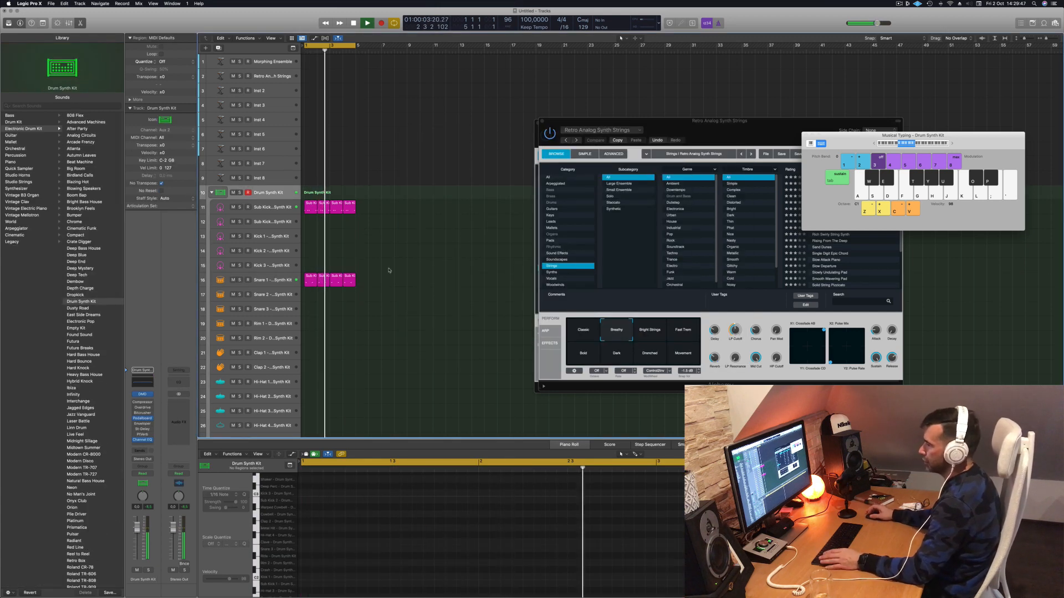
Copy the first Snare 1 region to bar 1 of the Clap 1 track and move its notes to C3 on beats 1 and 3.
{"action": "scroll", "coordinate": [393, 257], "scroll_direction": "down", "scroll_amount": 1}
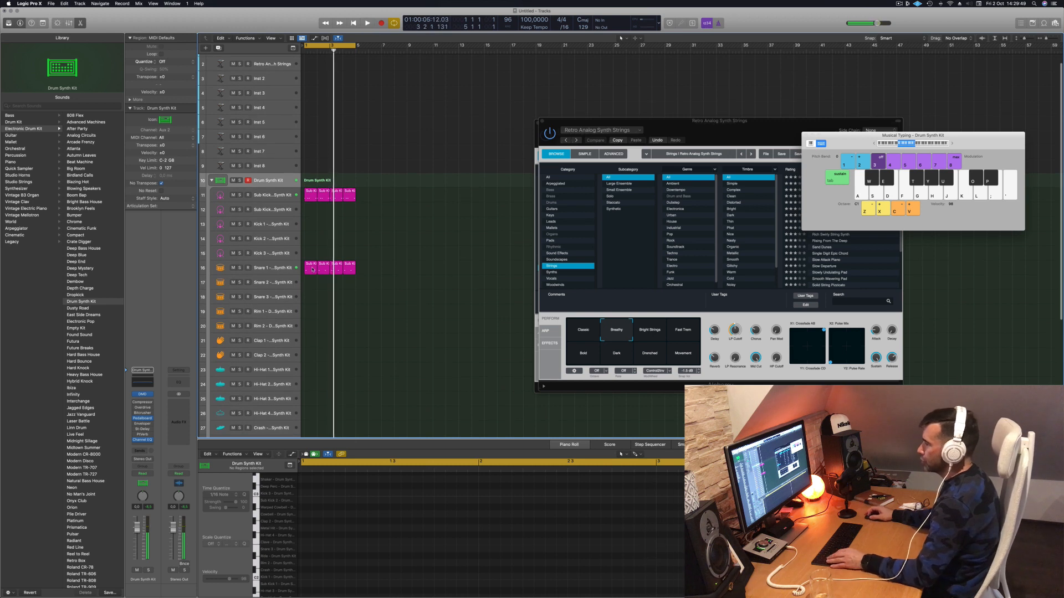
{"action": "left_click_drag", "start_coordinate": [312, 270], "coordinate": [311, 342]}
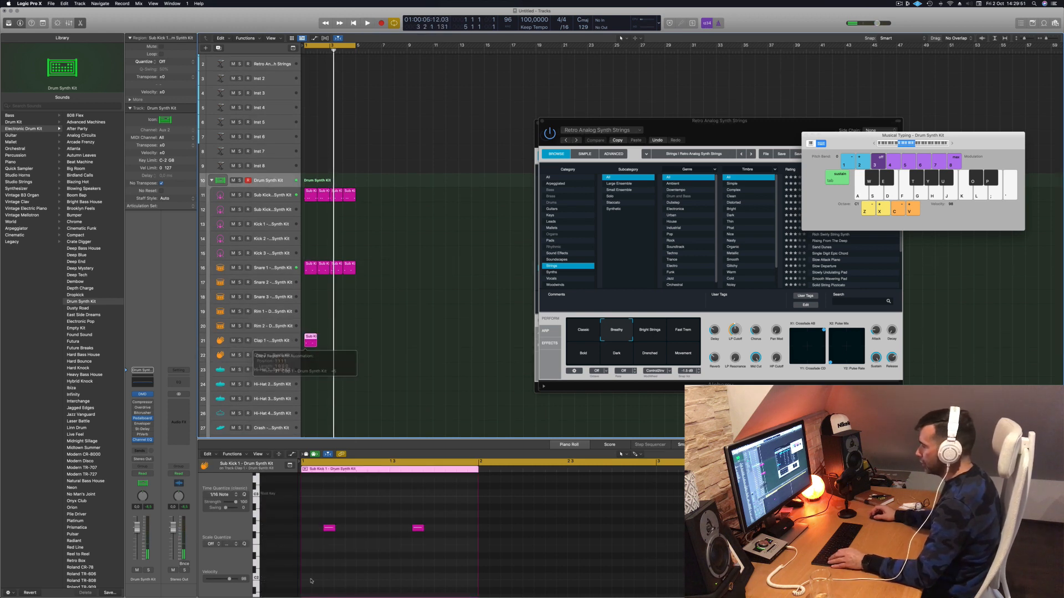
{"action": "left_click_drag", "start_coordinate": [419, 520], "coordinate": [313, 542]}
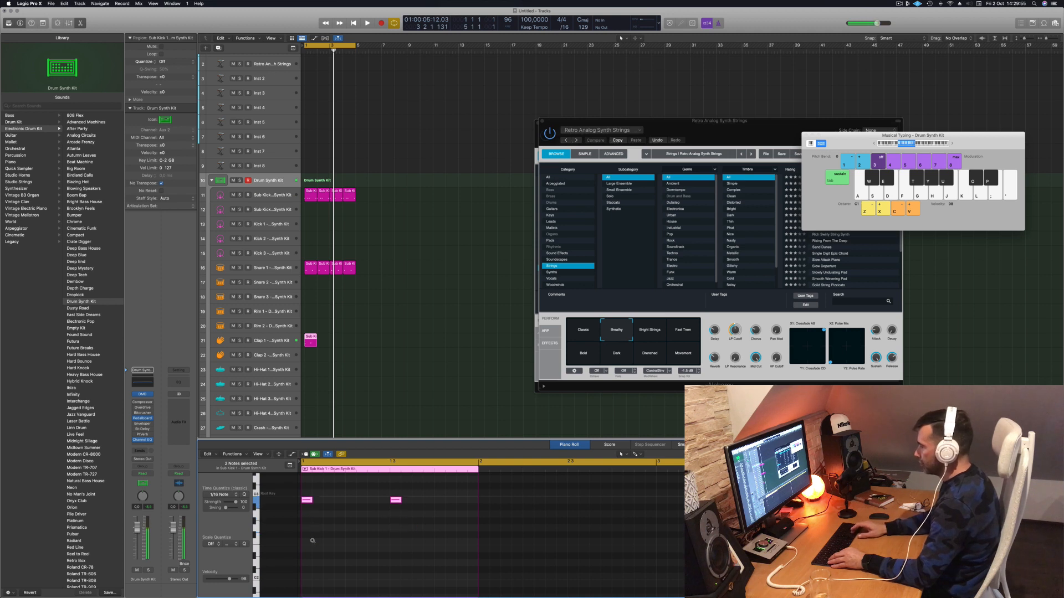
{"action": "key", "text": "space"}
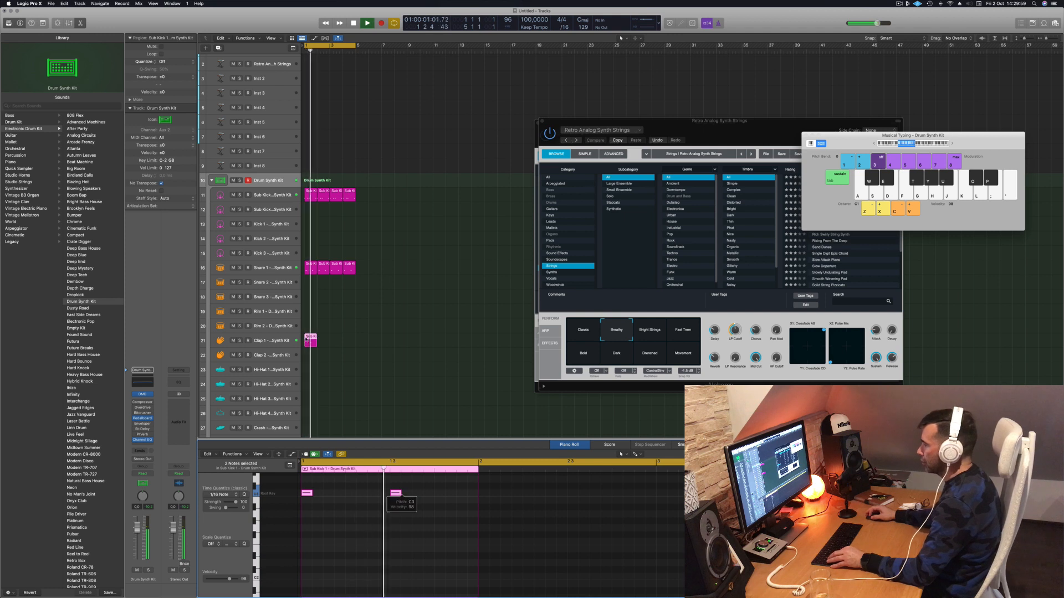
Delete the first note of the Clap 1 region, keeping only beat 3, and repeat that bar across bars 2 to 4.
{"action": "left_click_drag", "start_coordinate": [315, 335], "coordinate": [320, 340]}
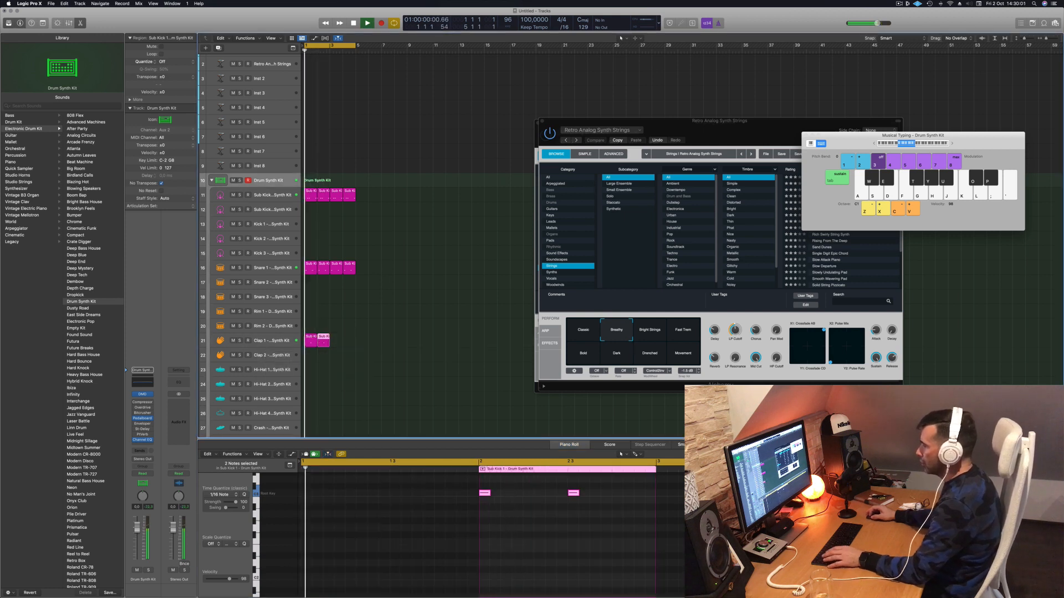
{"action": "left_click_drag", "start_coordinate": [326, 486], "coordinate": [290, 509]}
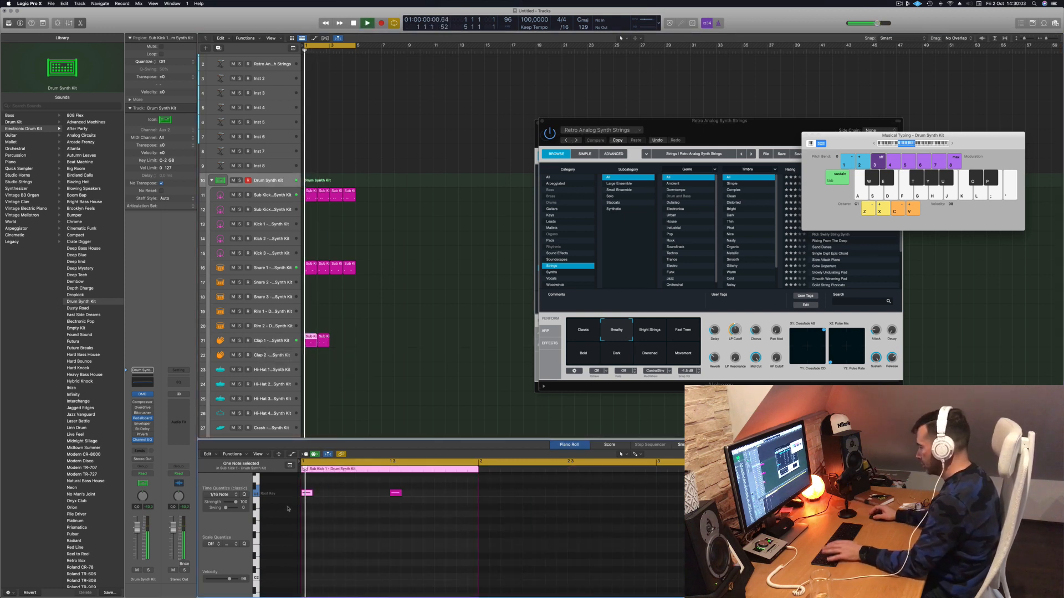
{"action": "key", "text": "Delete"}
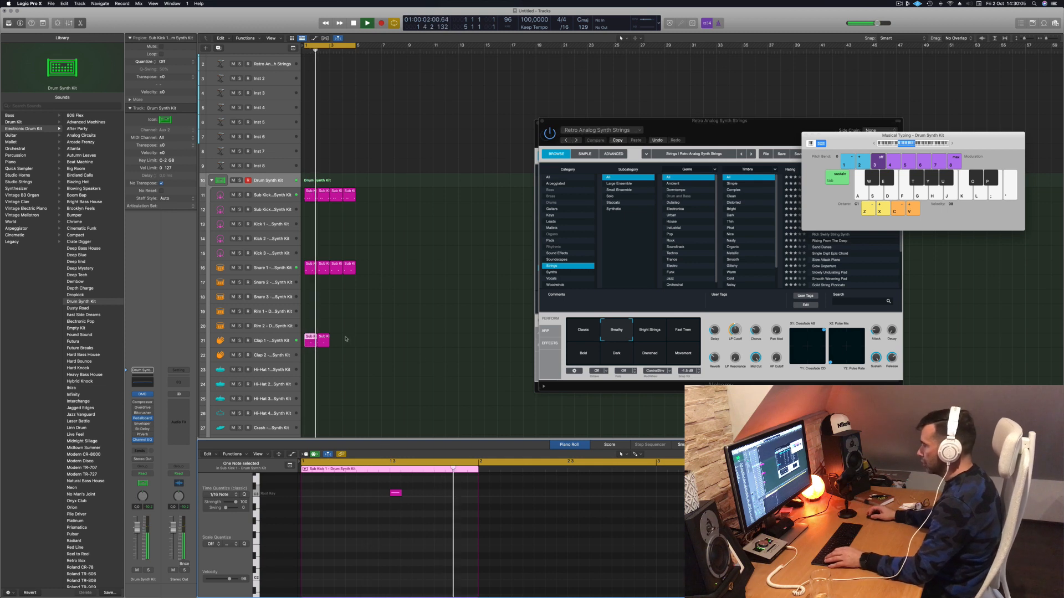
{"action": "left_click", "coordinate": [327, 338]}
{"action": "key", "text": "Delete"}
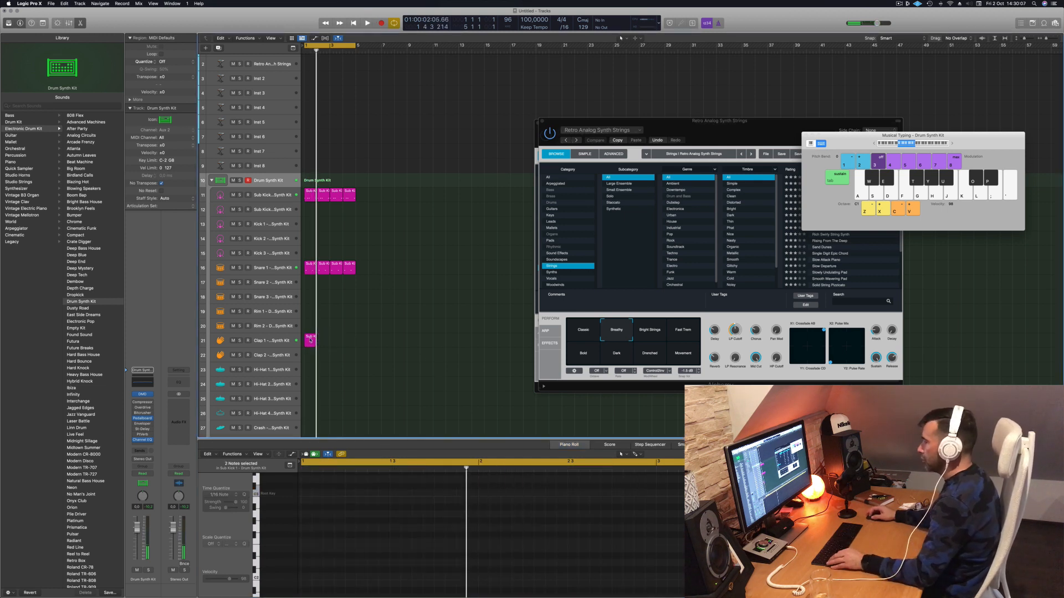
{"action": "left_click_drag", "start_coordinate": [310, 339], "coordinate": [349, 341]}
Play the loop and open the Drum Synth of the Clap 1 track, placing its window clear of the tracks above.
{"action": "left_click", "coordinate": [281, 341]}
{"action": "key", "text": "space"}
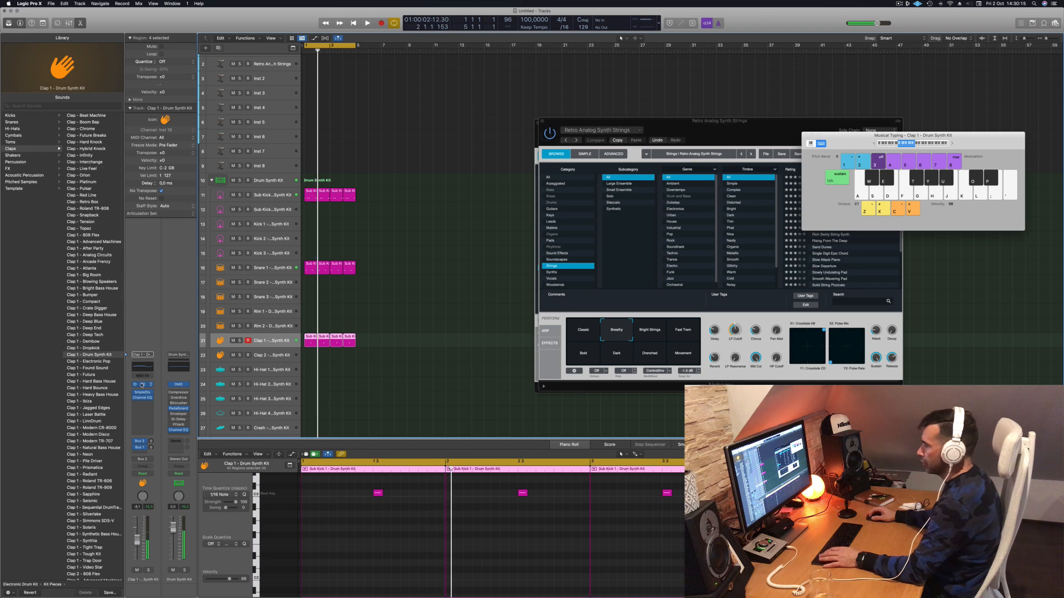
{"action": "left_click", "coordinate": [142, 385]}
{"action": "left_click_drag", "start_coordinate": [527, 96], "coordinate": [544, 193]}
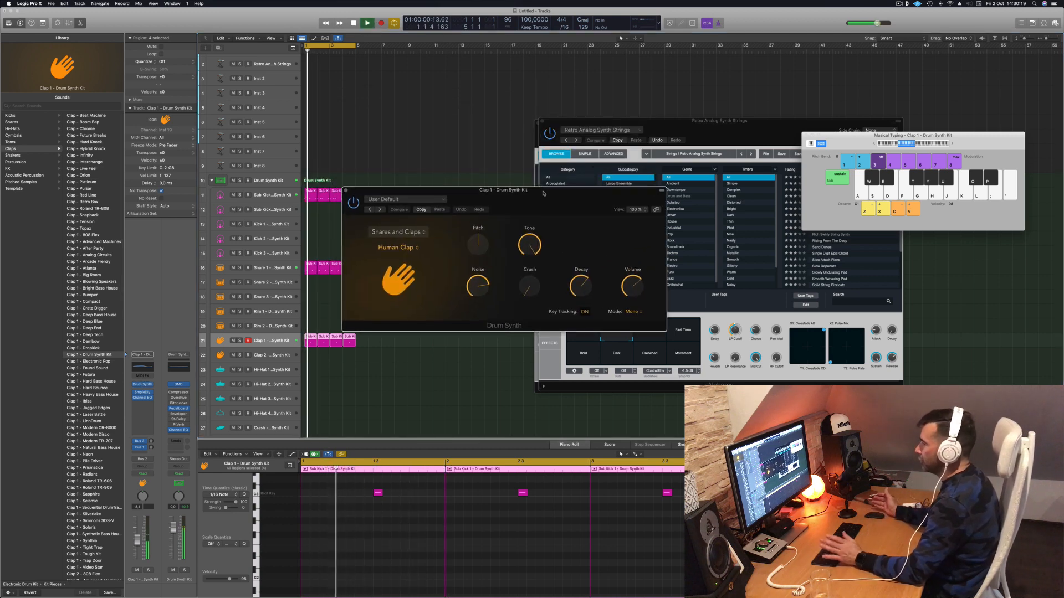
Audition the Human Clap with Pitch at 12, Decay at 100%, and Crush at about 36.8%, returning Crush to zero.
{"action": "left_click_drag", "start_coordinate": [481, 247], "coordinate": [486, 222]}
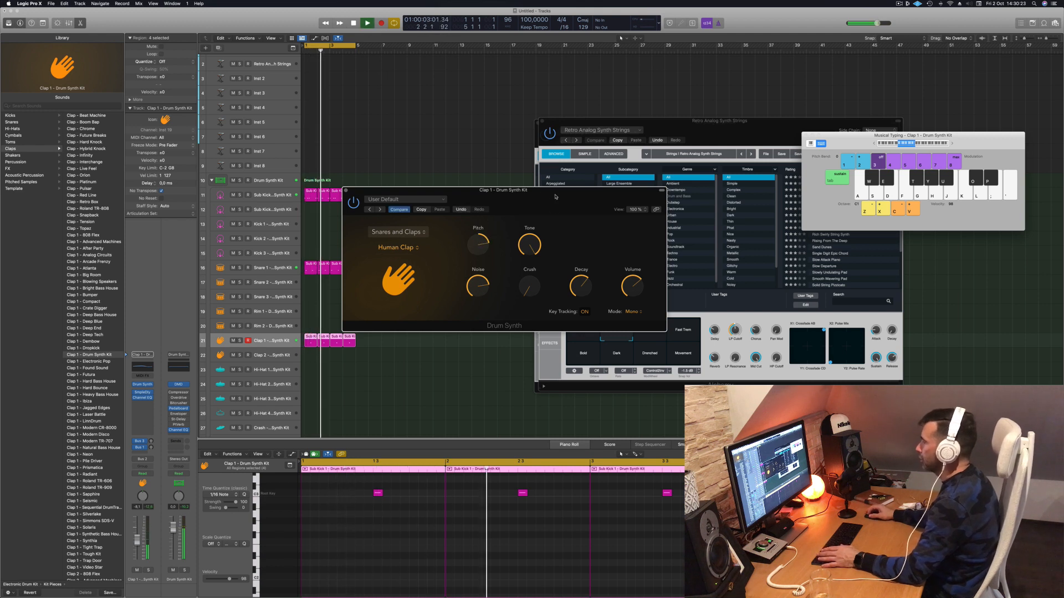
{"action": "left_click_drag", "start_coordinate": [560, 191], "coordinate": [567, 194]}
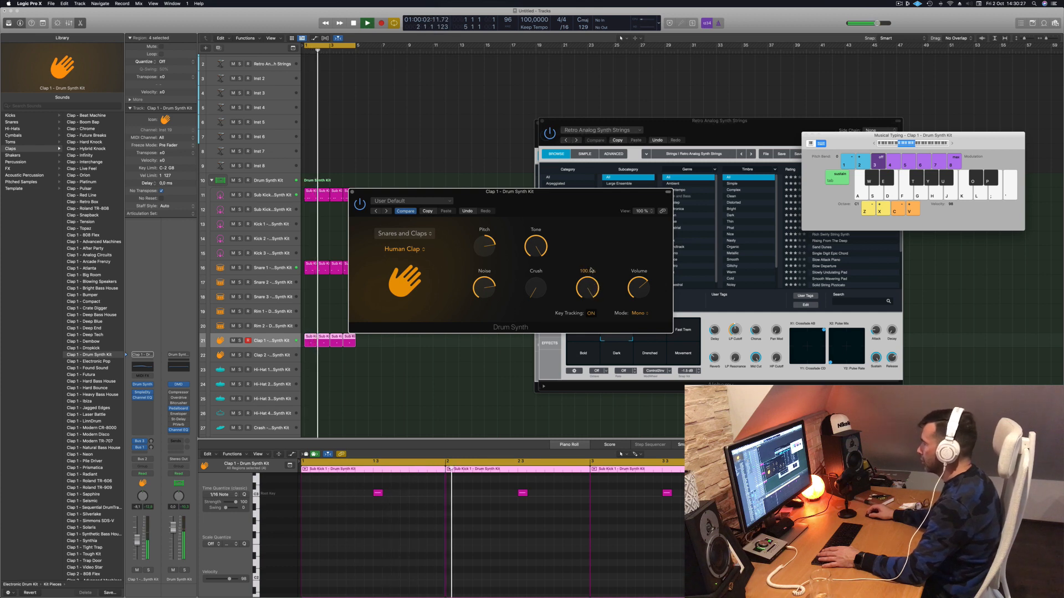
{"action": "mouse_move", "coordinate": [540, 244]}
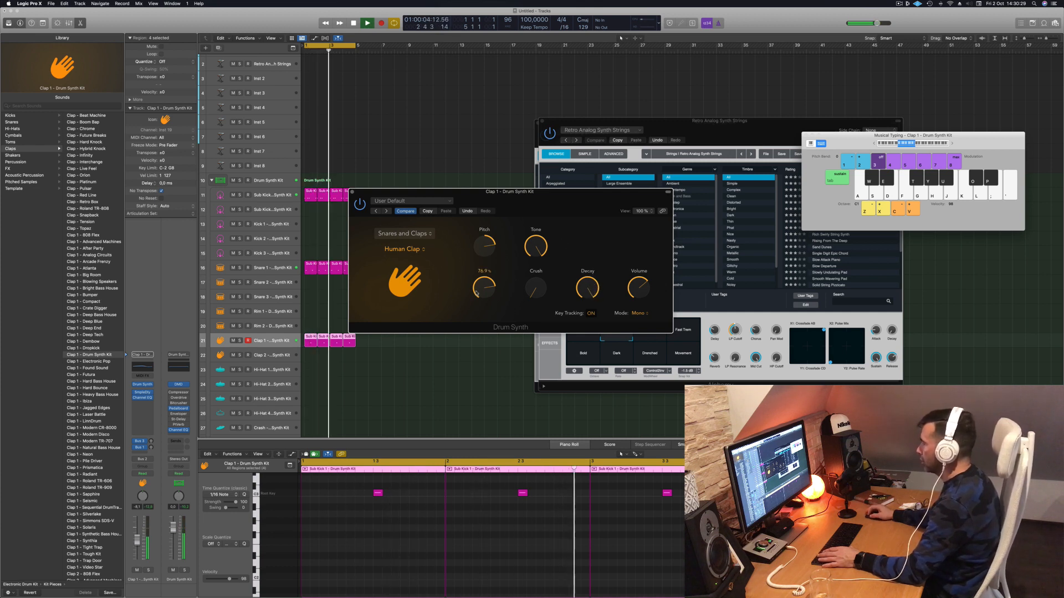
{"action": "left_click_drag", "start_coordinate": [541, 243], "coordinate": [538, 302]}
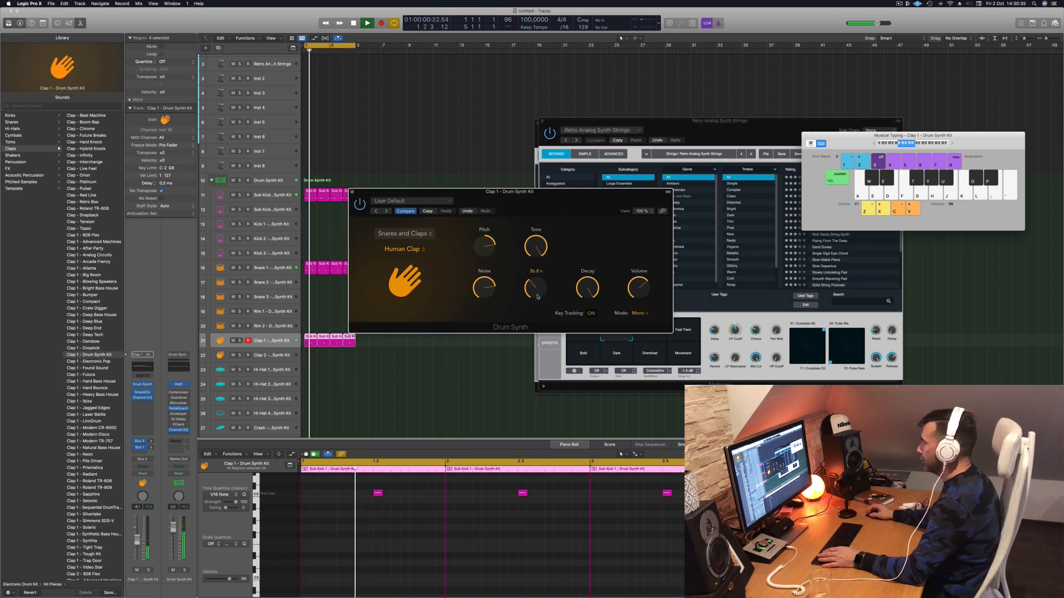
{"action": "left_click_drag", "start_coordinate": [537, 297], "coordinate": [513, 390]}
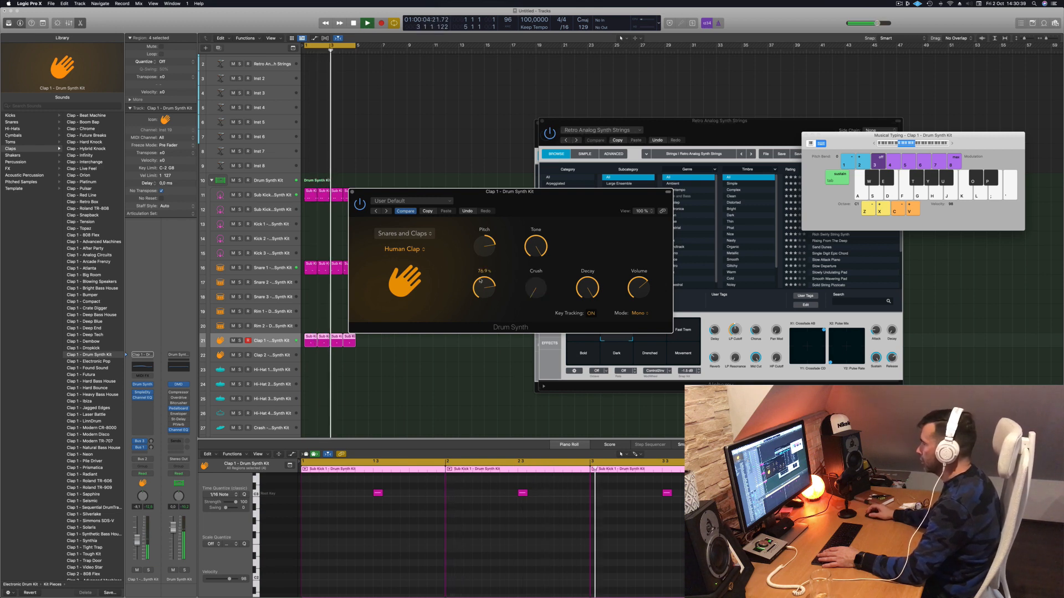
Try the Human Clap with Noise at about 38%, then a higher Noise, raised Crush and reduced Decay.
{"action": "left_click_drag", "start_coordinate": [483, 296], "coordinate": [481, 341]}
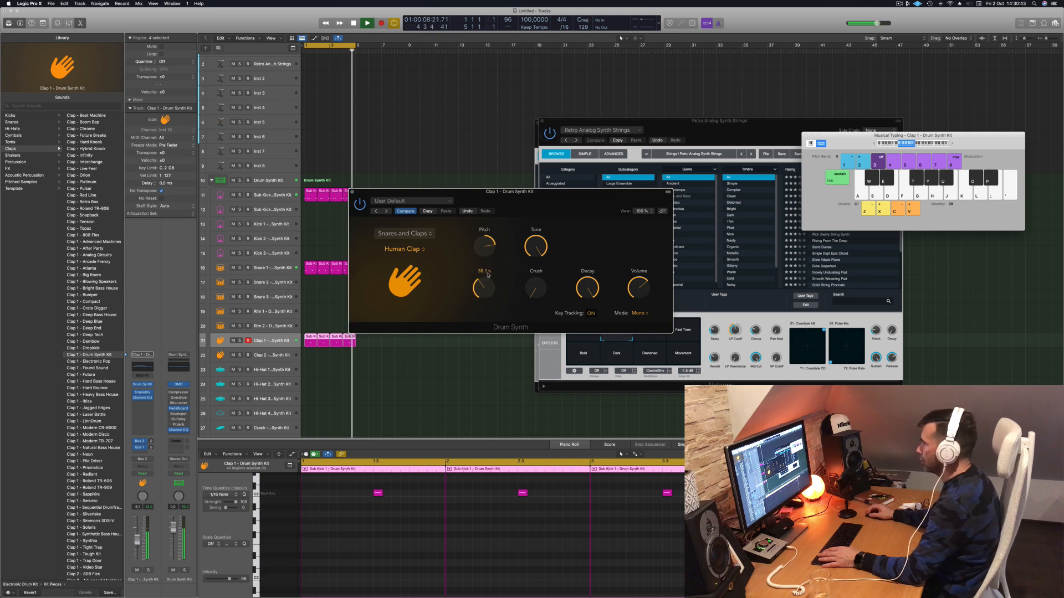
{"action": "left_click_drag", "start_coordinate": [482, 289], "coordinate": [544, 220]}
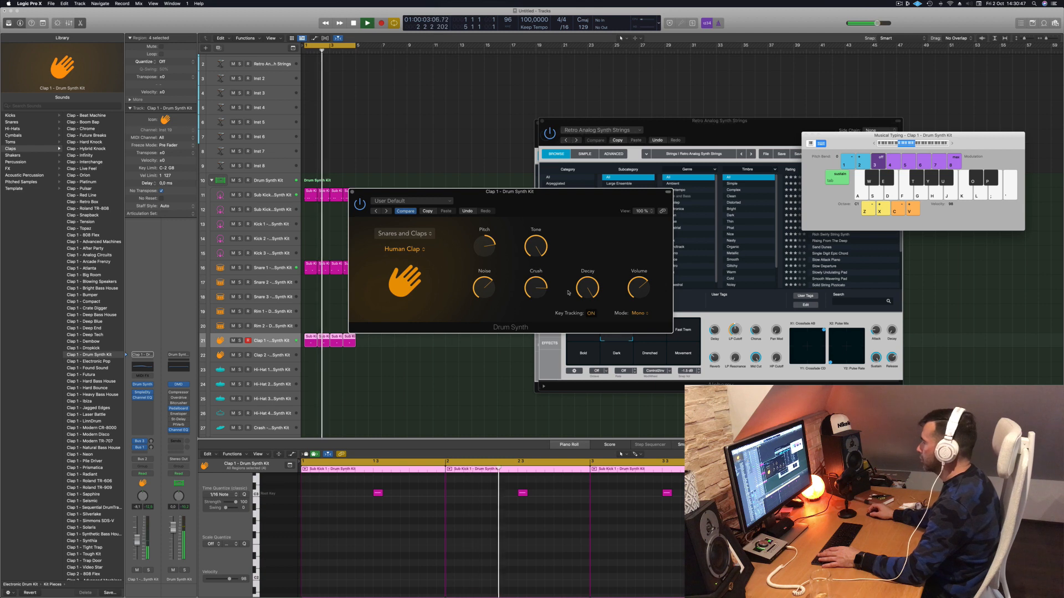
{"action": "left_click_drag", "start_coordinate": [528, 291], "coordinate": [529, 316]}
{"action": "left_click_drag", "start_coordinate": [587, 289], "coordinate": [589, 401]}
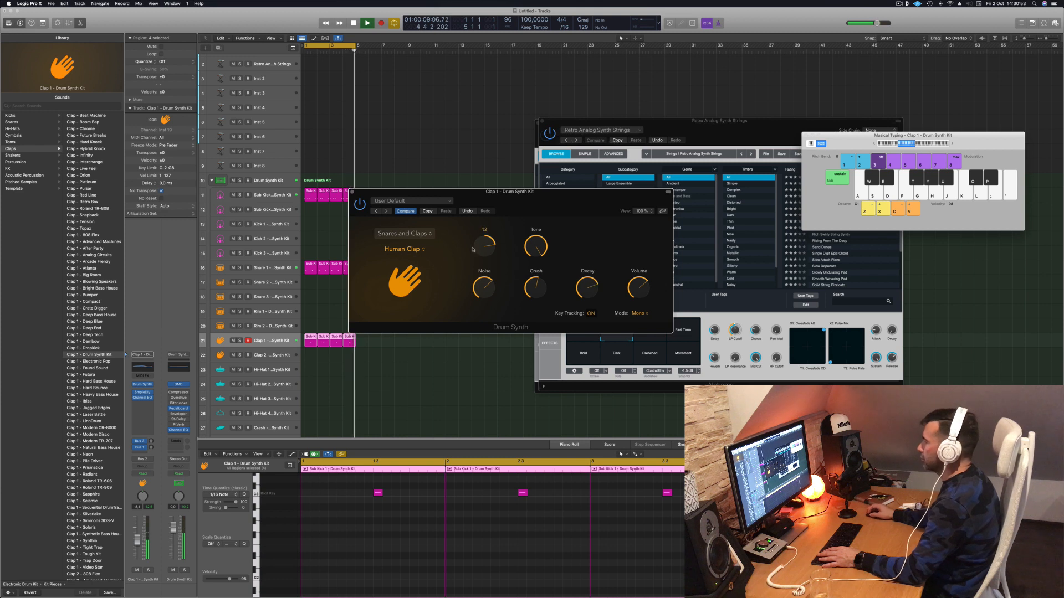
Switch the clap's sound model to Mechanical Clap and raise its Speed and Cycles.
{"action": "left_click", "coordinate": [409, 248]}
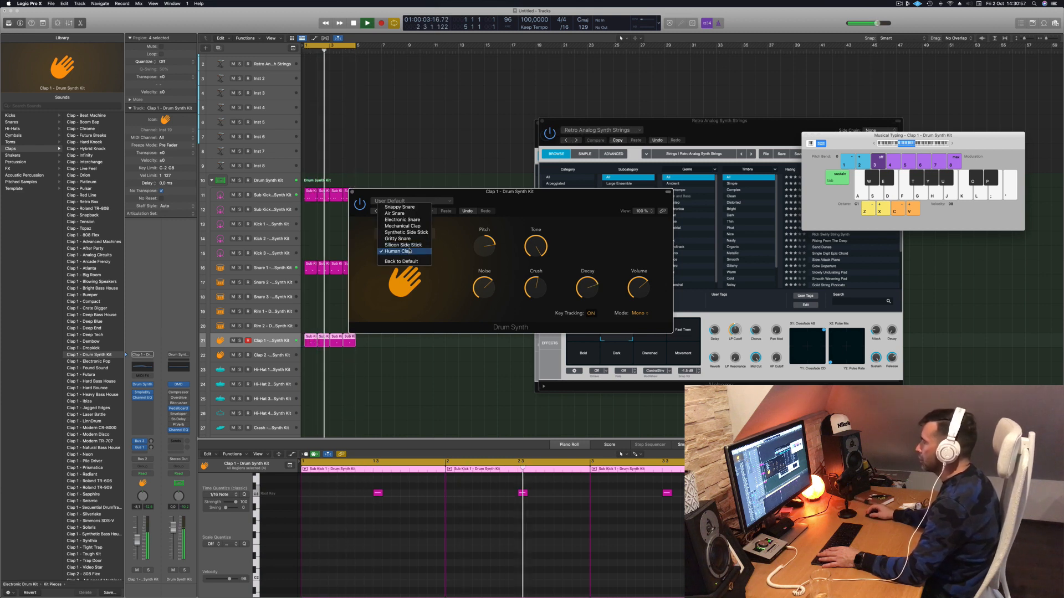
{"action": "left_click", "coordinate": [396, 226]}
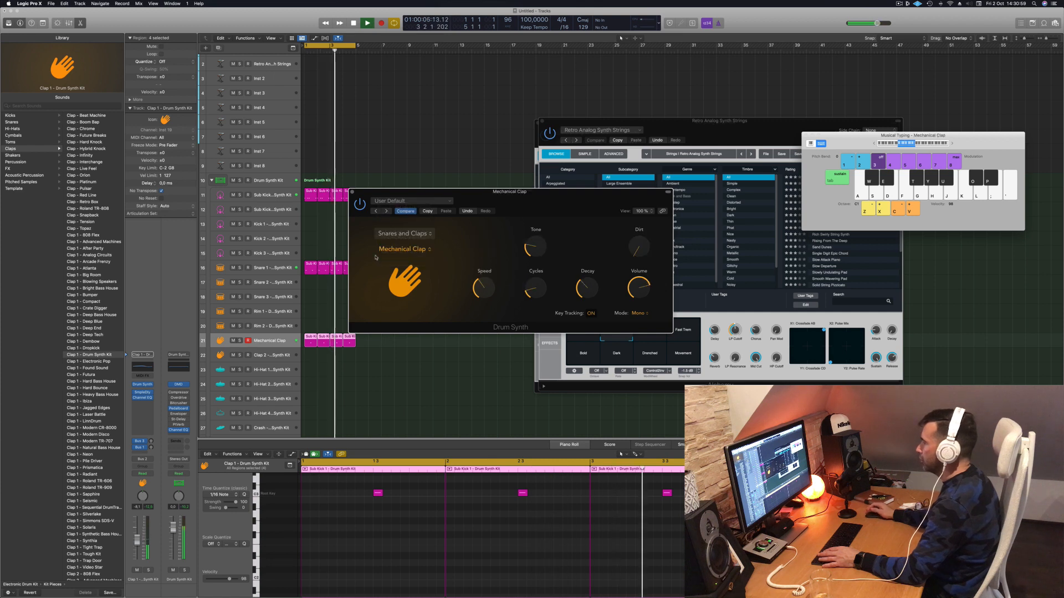
{"action": "left_click_drag", "start_coordinate": [560, 197], "coordinate": [578, 196]}
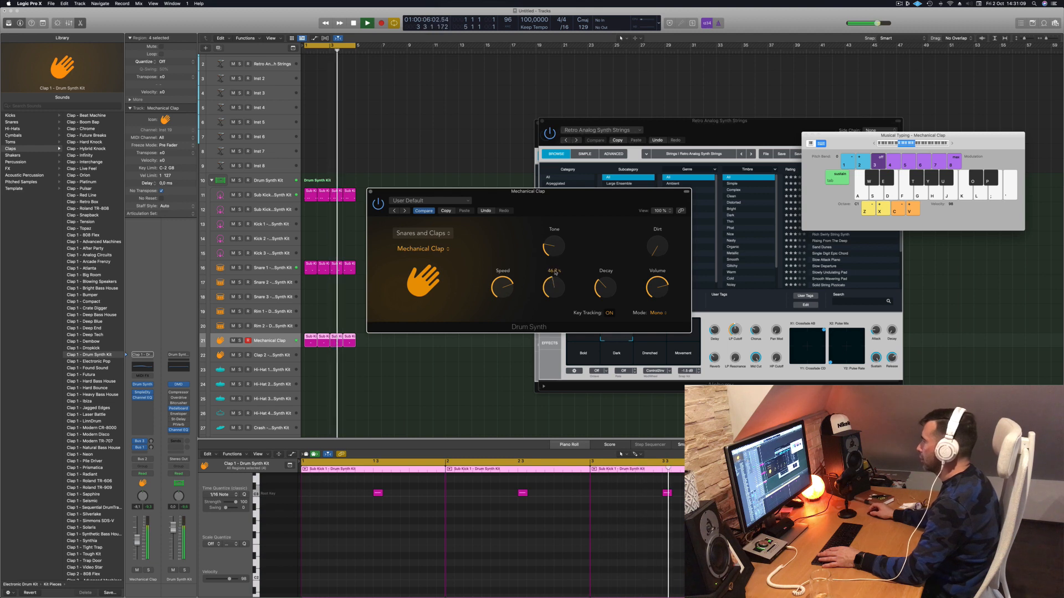
{"action": "left_click_drag", "start_coordinate": [555, 297], "coordinate": [555, 289]}
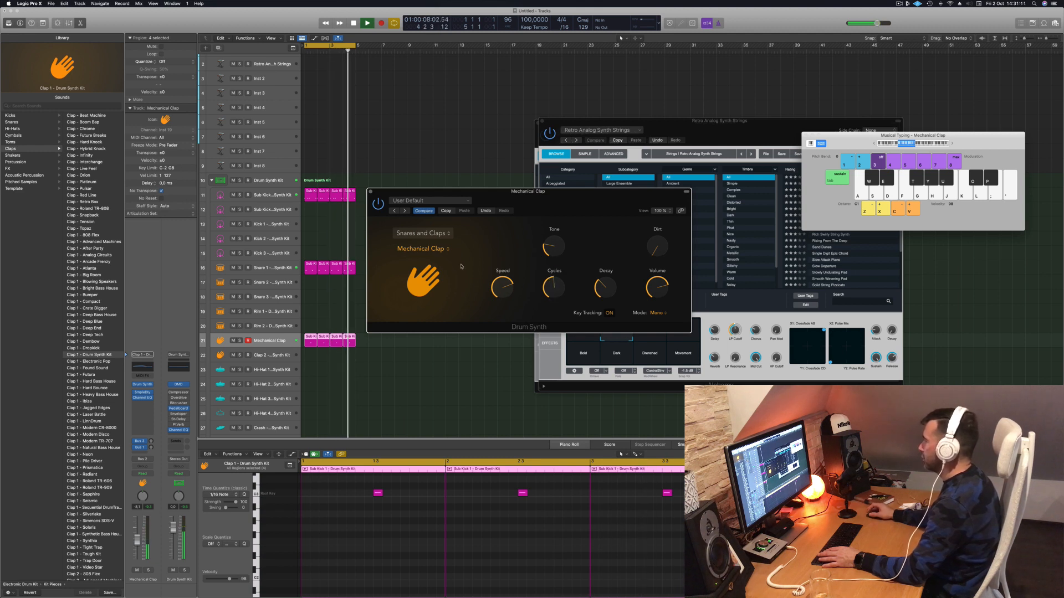
Raise the Mechanical Clap's Tone and Dirt, set its Decay to about 77.8%, and close its Drum Synth.
{"action": "left_click_drag", "start_coordinate": [560, 225], "coordinate": [629, 169]}
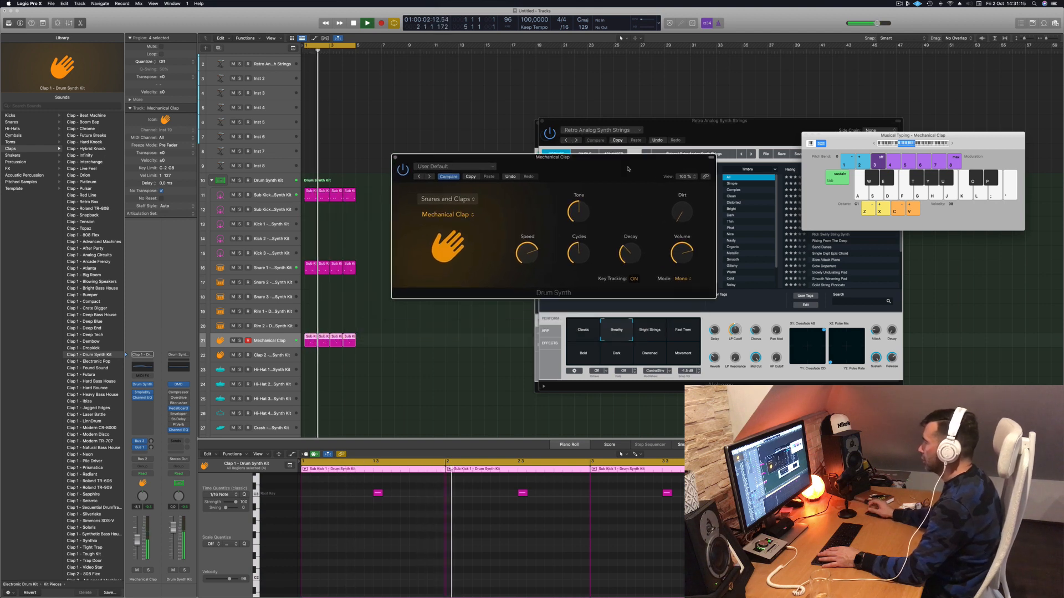
{"action": "left_click_drag", "start_coordinate": [680, 213], "coordinate": [669, 225]}
{"action": "left_click_drag", "start_coordinate": [638, 241], "coordinate": [630, 251]}
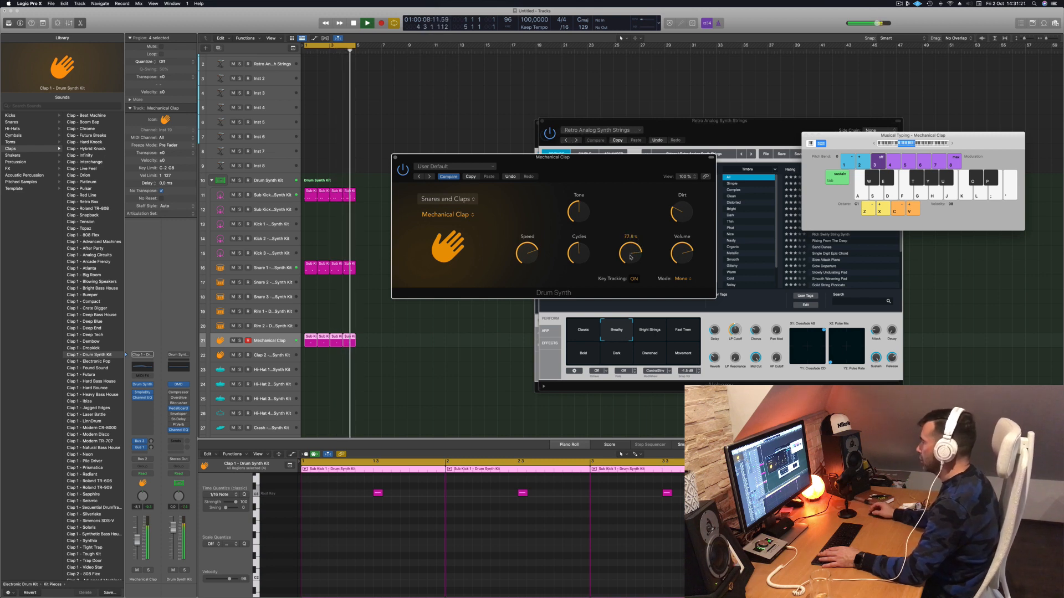
{"action": "left_click_drag", "start_coordinate": [567, 161], "coordinate": [625, 158]}
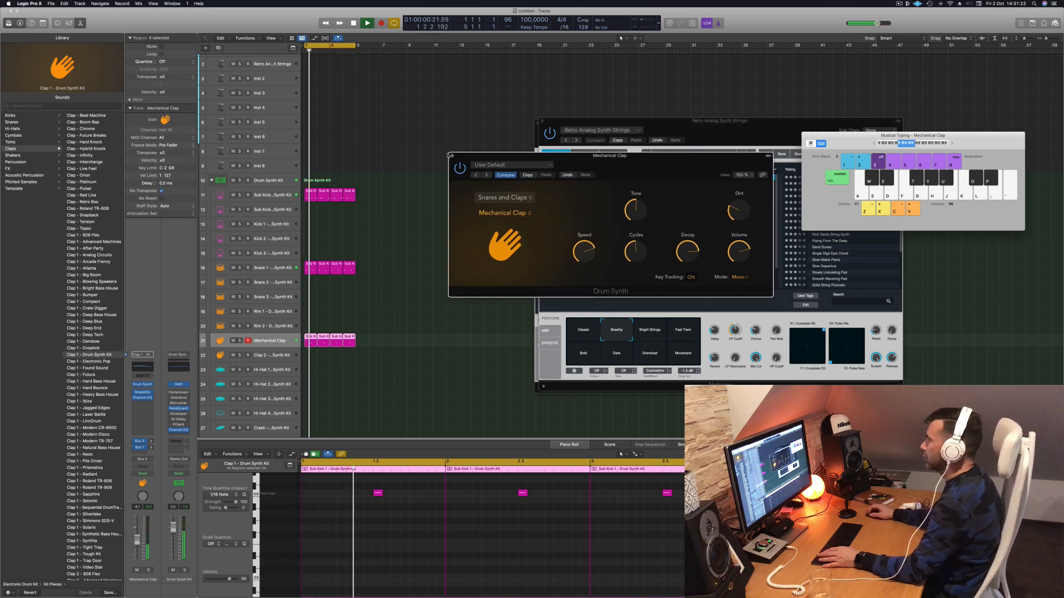
{"action": "left_click", "coordinate": [451, 156]}
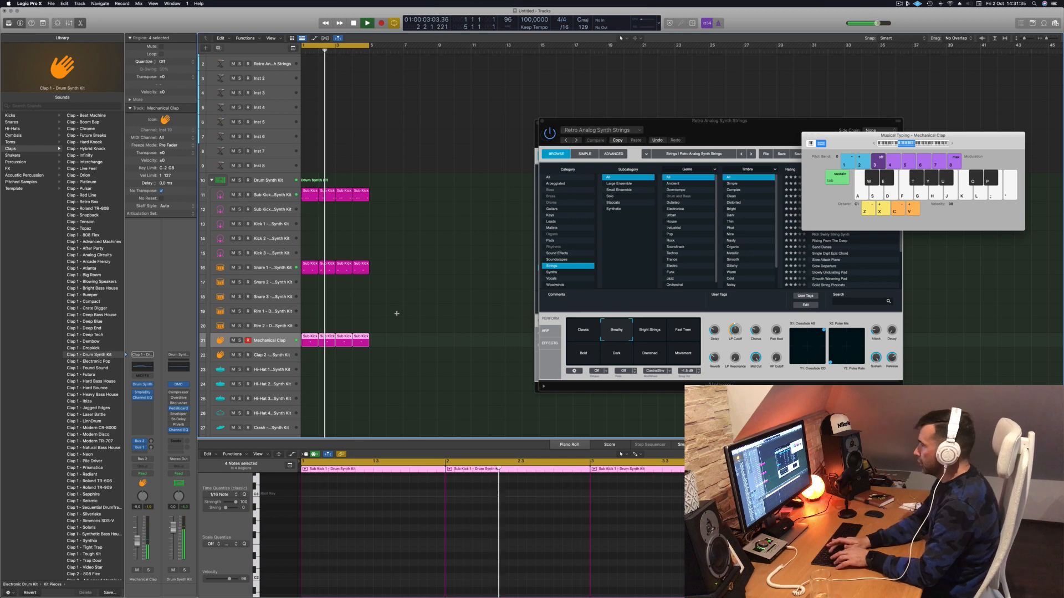
Select all kick, snare and clap regions and repeat the four-bar pattern three times to fill 16 bars.
{"action": "key", "text": "super+a"}
{"action": "key", "text": "super+r"}
{"action": "key", "text": "super+r"}
{"action": "key", "text": "super+r"}
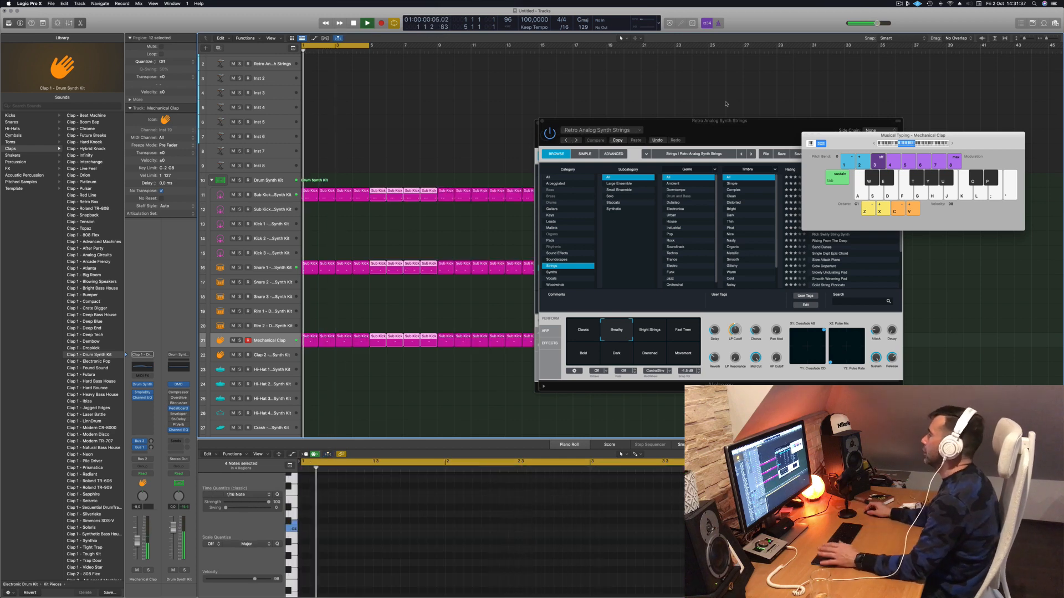
Move the string synth windows aside and extend the cycle range to bar 17 so it covers the full 16 bars.
{"action": "left_click_drag", "start_coordinate": [727, 120], "coordinate": [1009, 126]}
{"action": "left_click_drag", "start_coordinate": [715, 121], "coordinate": [802, 122]}
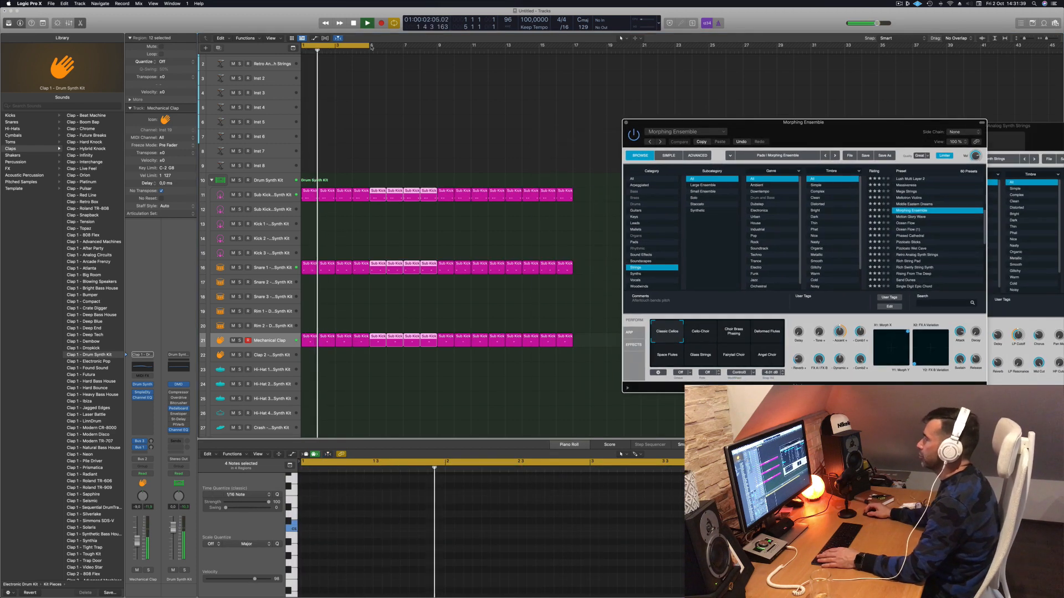
{"action": "left_click_drag", "start_coordinate": [370, 45], "coordinate": [571, 61]}
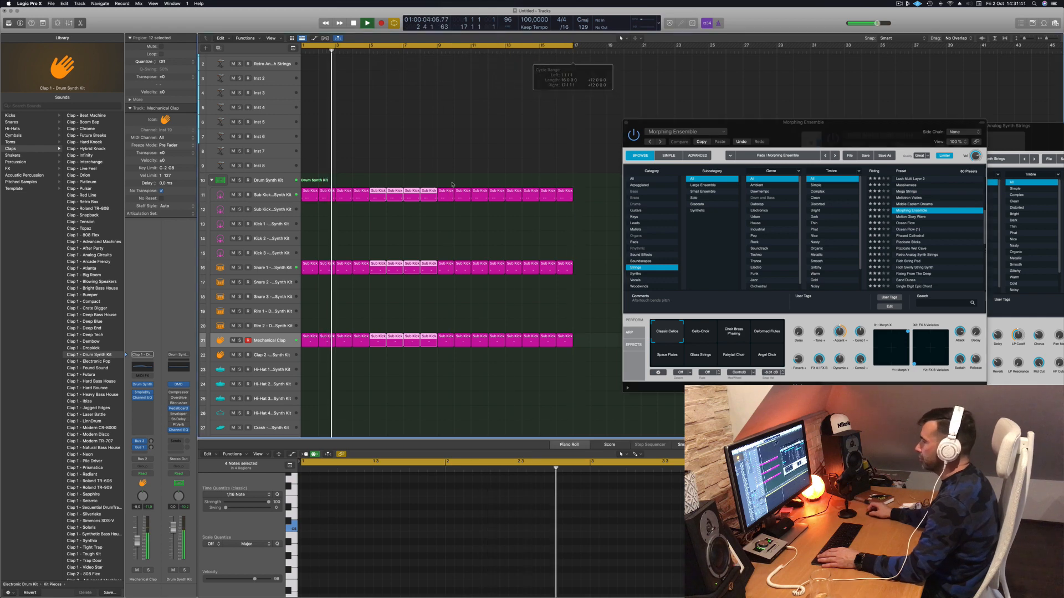
{"action": "key", "text": "super+Left"}
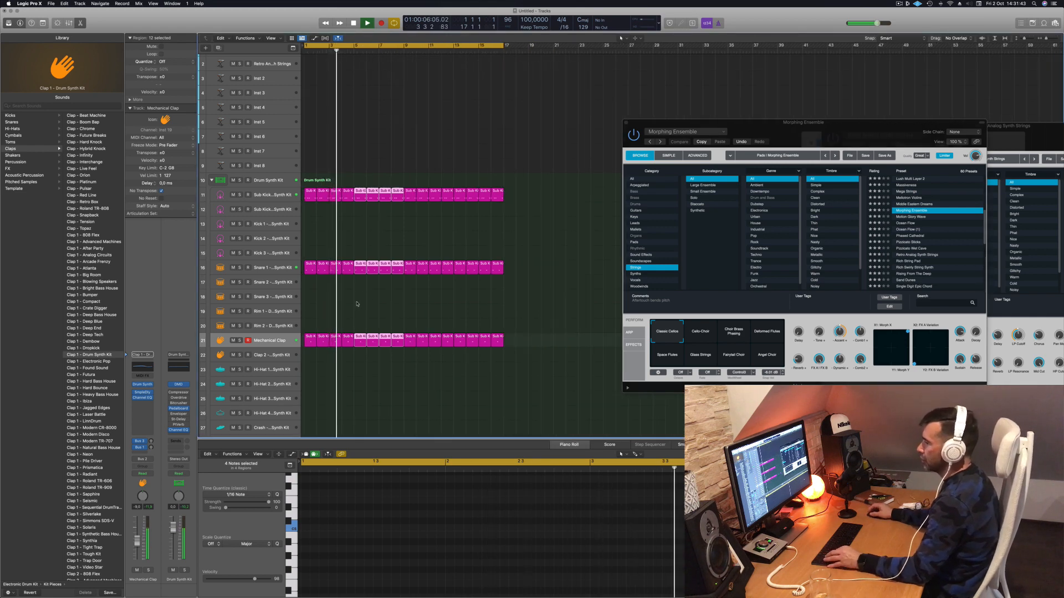
{"action": "key", "text": "super+Up"}
{"action": "key", "text": "super+Up"}
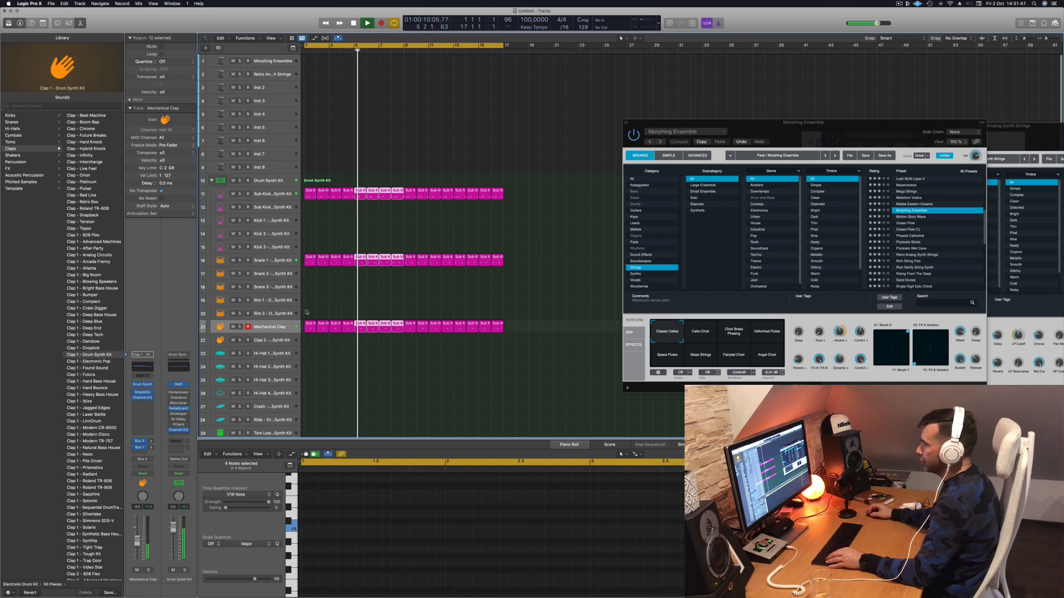
Move the clap track's first region onto the Ride track in bar 1 and inspect its note in the Piano Roll.
{"action": "left_click", "coordinate": [310, 326]}
{"action": "left_click_drag", "start_coordinate": [310, 328], "coordinate": [305, 420]}
{"action": "scroll", "coordinate": [332, 531], "scroll_direction": "left", "scroll_amount": 5}
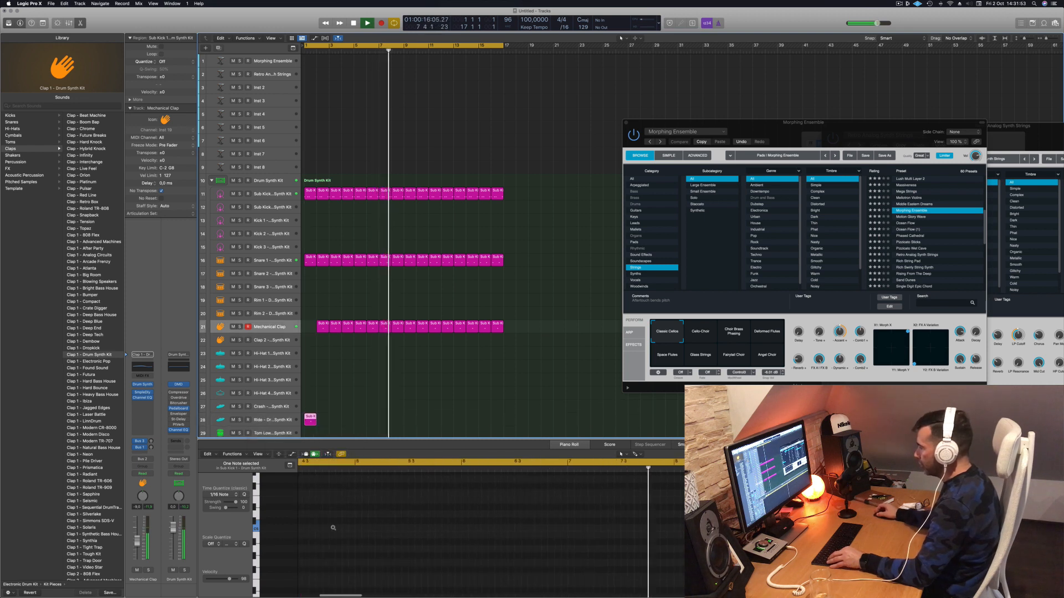
{"action": "scroll", "coordinate": [335, 528], "scroll_direction": "left", "scroll_amount": 5}
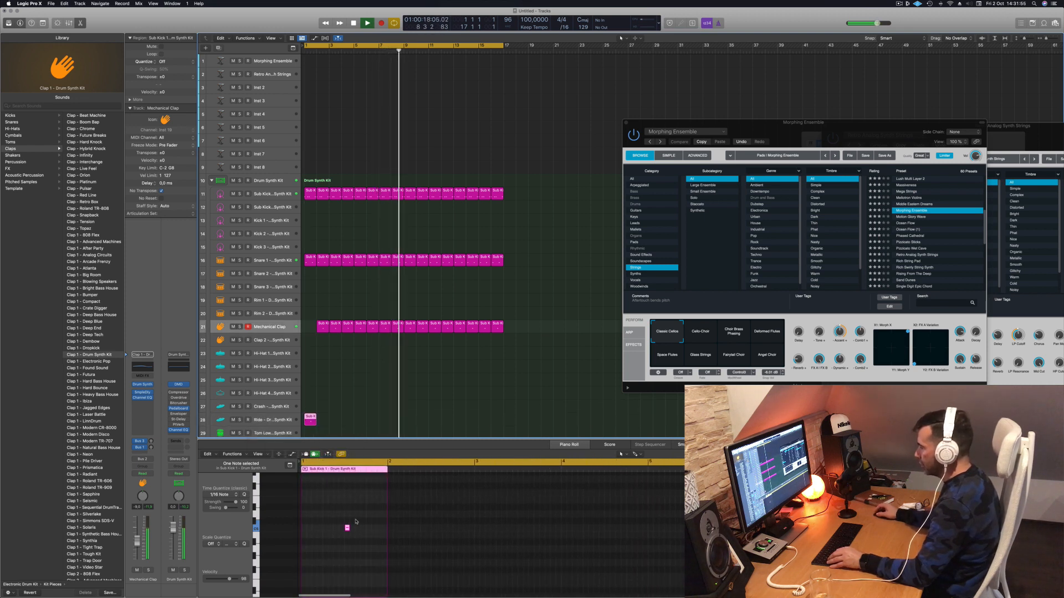
{"action": "left_click", "coordinate": [348, 528]}
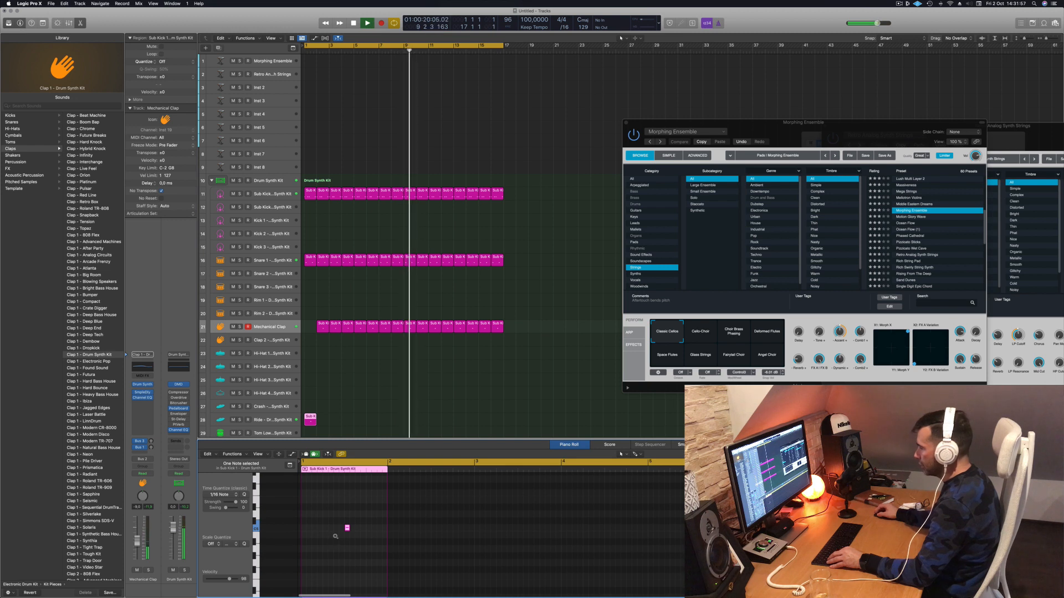
{"action": "scroll", "coordinate": [333, 535], "scroll_direction": "up", "scroll_amount": 3}
{"action": "scroll", "coordinate": [331, 531], "scroll_direction": "down", "scroll_amount": 3}
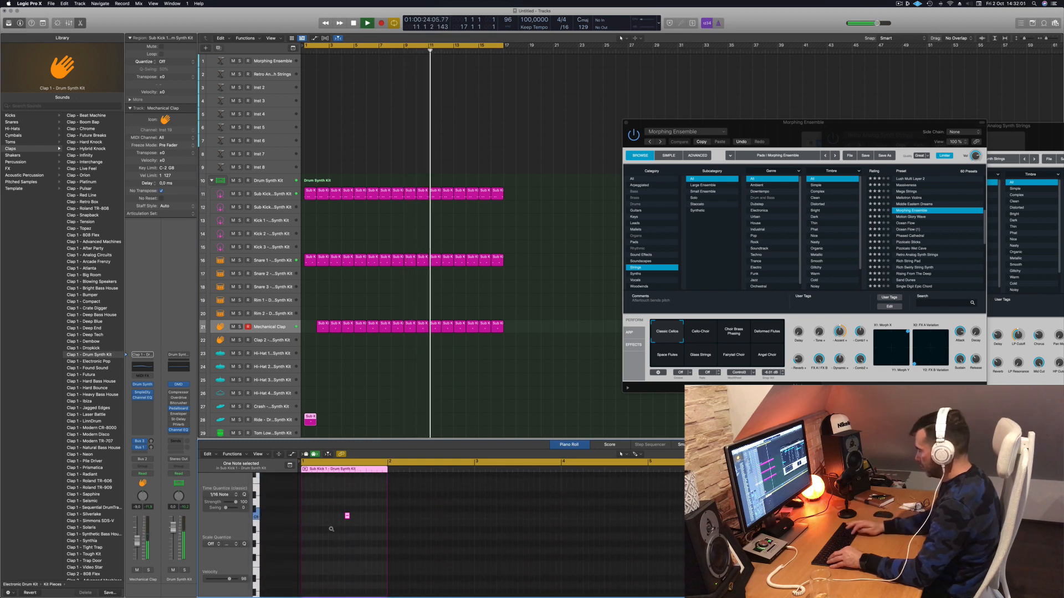
{"action": "key", "text": "alt+shift+Down"}
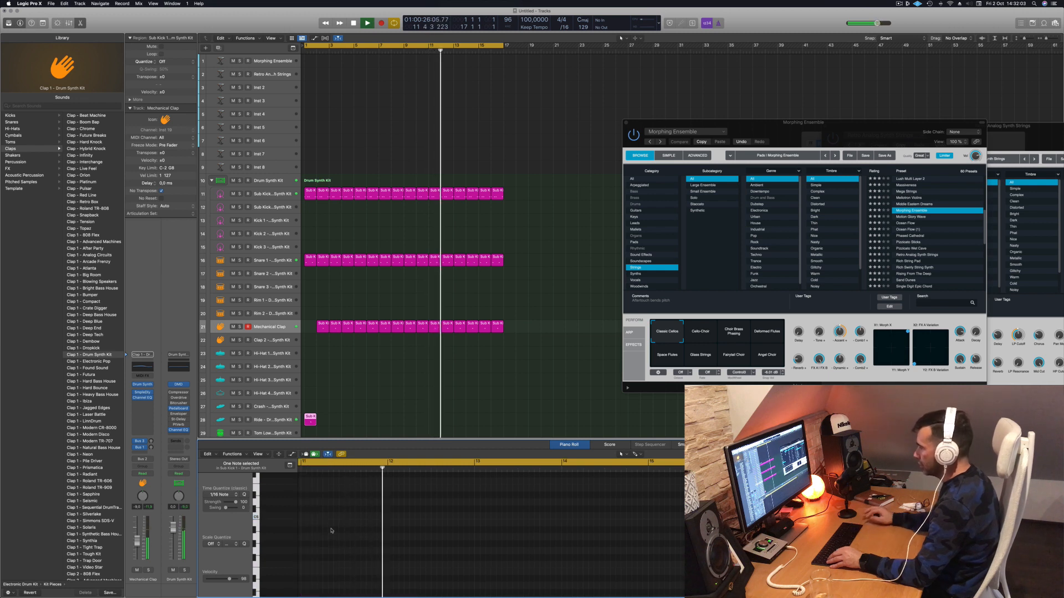
Refill the empty first bar of the Mechanical Clap track with its neighbouring region, and select the Ride track's region.
{"action": "left_click", "coordinate": [311, 353]}
{"action": "key", "text": "Return"}
{"action": "left_click_drag", "start_coordinate": [319, 331], "coordinate": [308, 330]}
{"action": "scroll", "coordinate": [314, 401], "scroll_direction": "down", "scroll_amount": 1}
{"action": "left_click", "coordinate": [311, 405]}
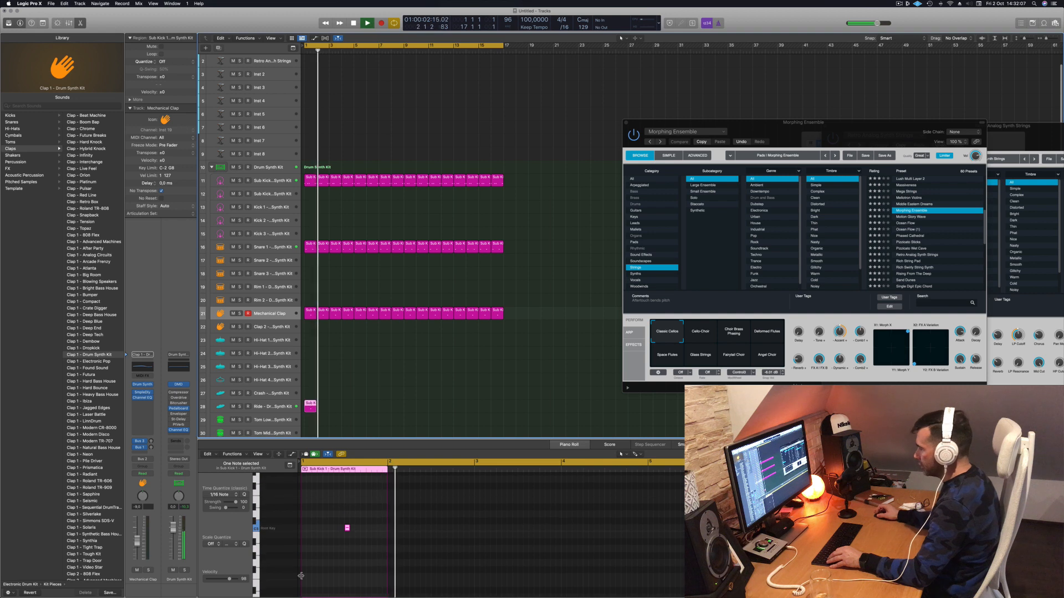
Fill the one-bar ride region with eight evenly spaced eighth notes on the same pitch.
{"action": "key", "text": "Return"}
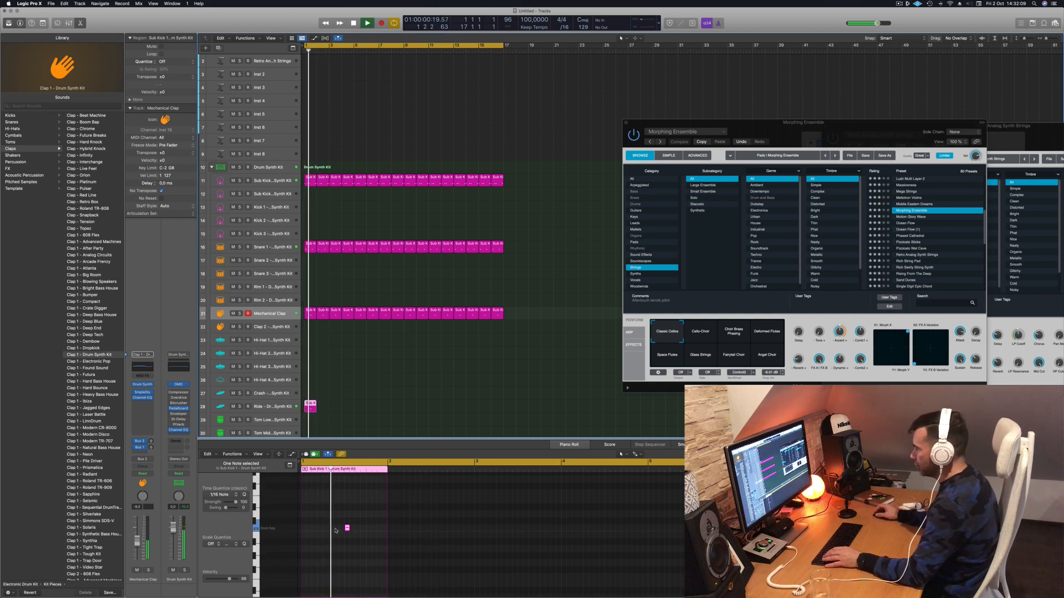
{"action": "key", "text": "space"}
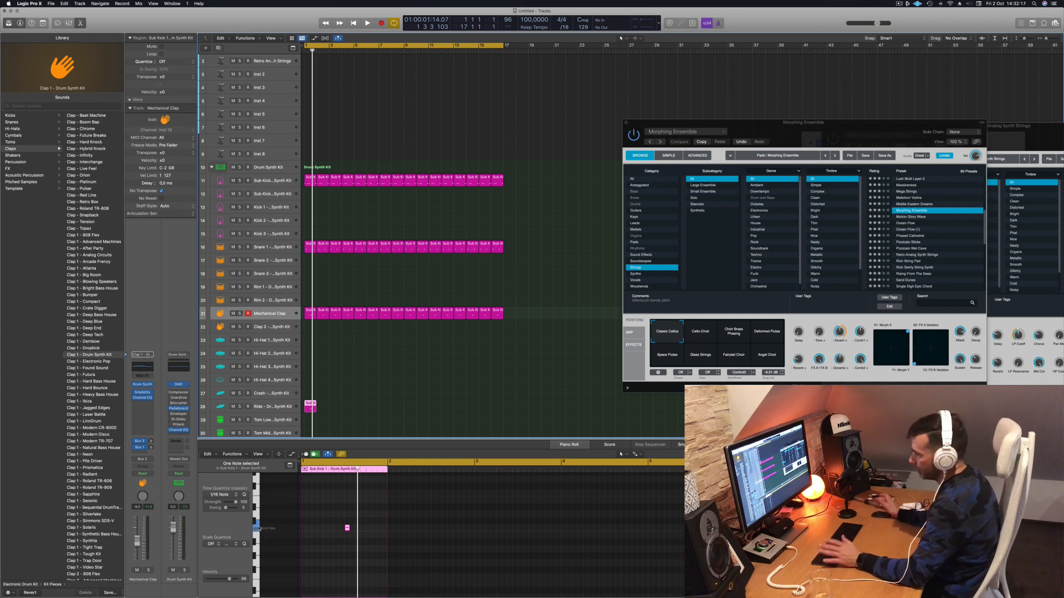
{"action": "key", "text": "space"}
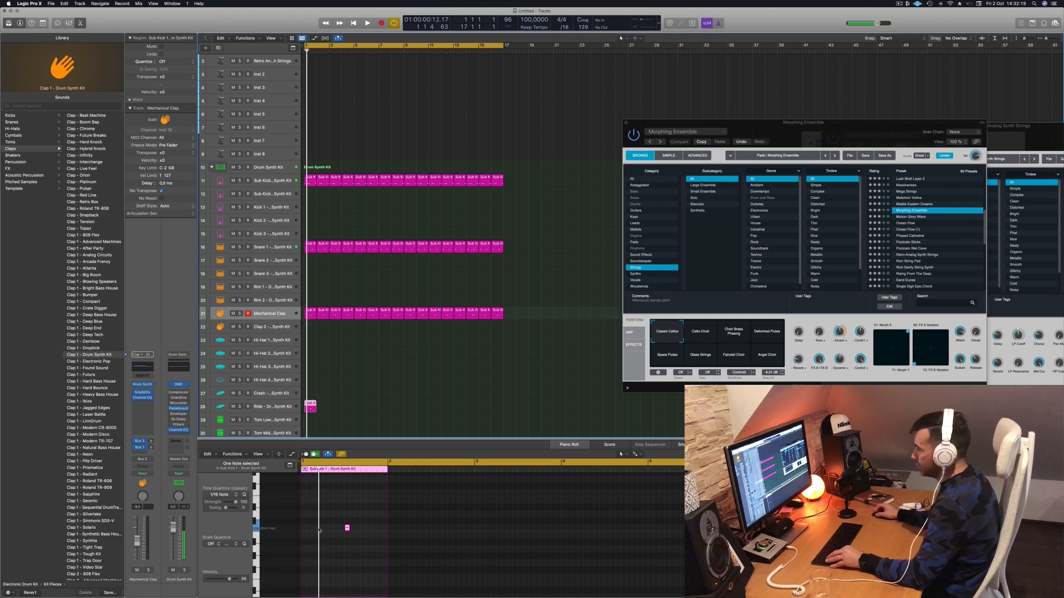
{"action": "scroll", "coordinate": [320, 529], "scroll_direction": "right", "scroll_amount": 3}
{"action": "left_click_drag", "start_coordinate": [401, 515], "coordinate": [354, 534]}
{"action": "scroll", "coordinate": [303, 528], "scroll_direction": "left", "scroll_amount": 2}
{"action": "key", "text": "space"}
{"action": "key", "text": "super+a"}
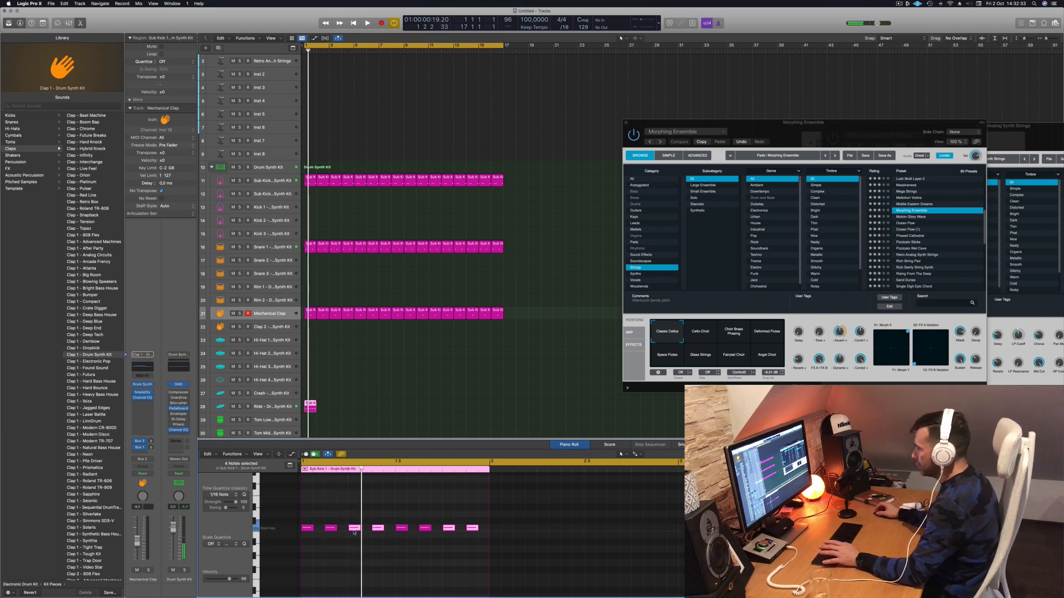
Open the Ride track's Drum Synth and switch its sound model to Ride Cymbal.
{"action": "left_click", "coordinate": [275, 409]}
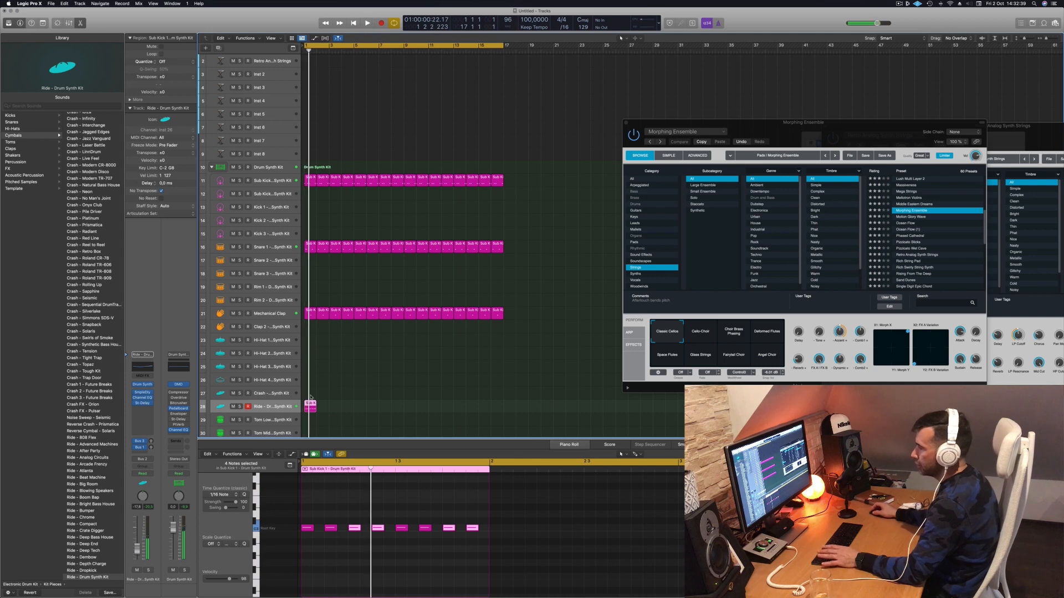
{"action": "key", "text": "space"}
{"action": "left_click", "coordinate": [140, 384]}
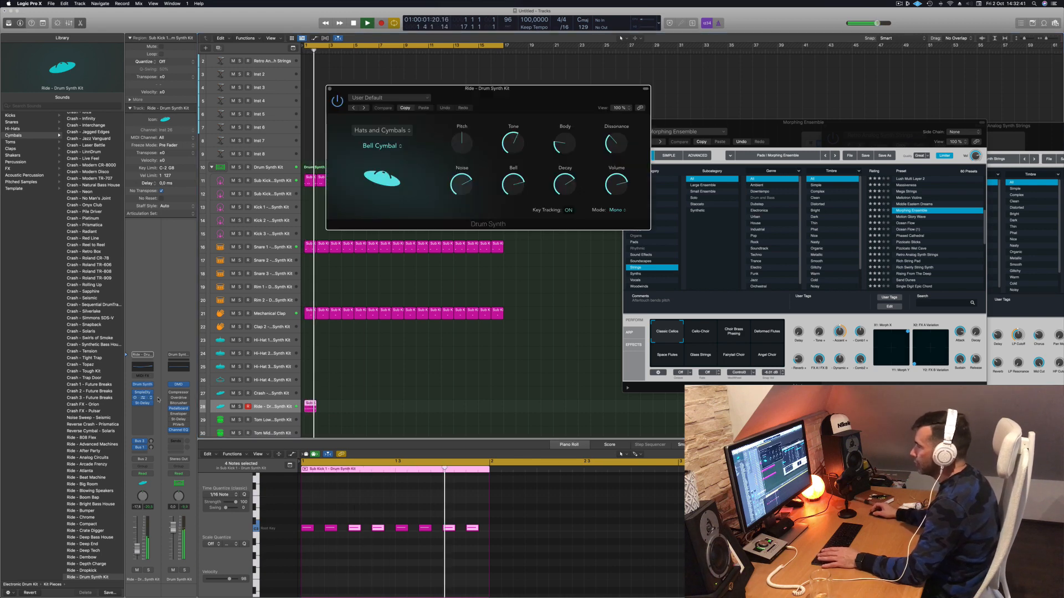
{"action": "left_click_drag", "start_coordinate": [499, 94], "coordinate": [499, 119]}
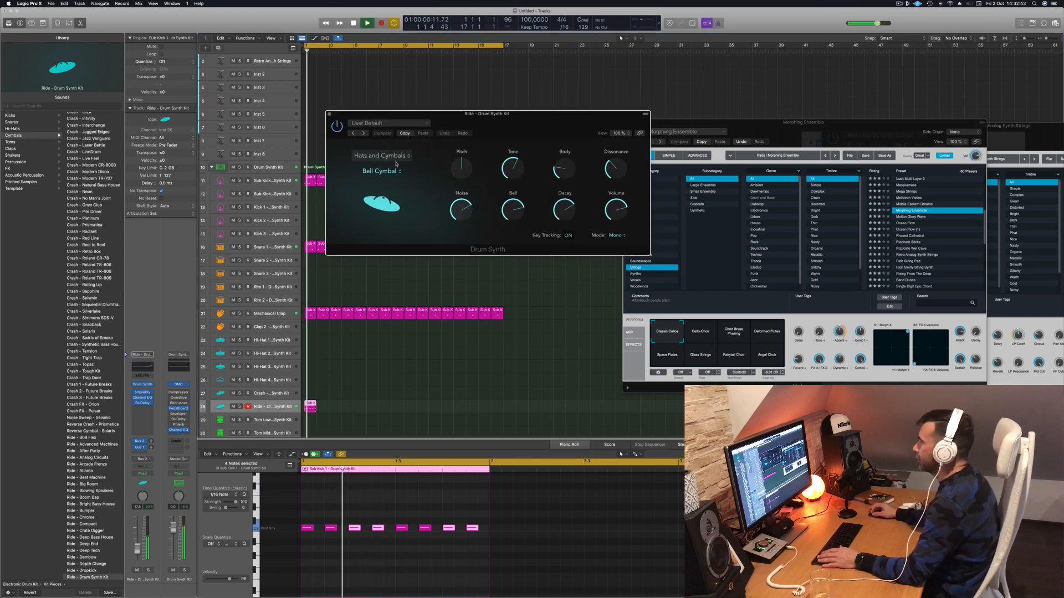
{"action": "left_click", "coordinate": [375, 156]}
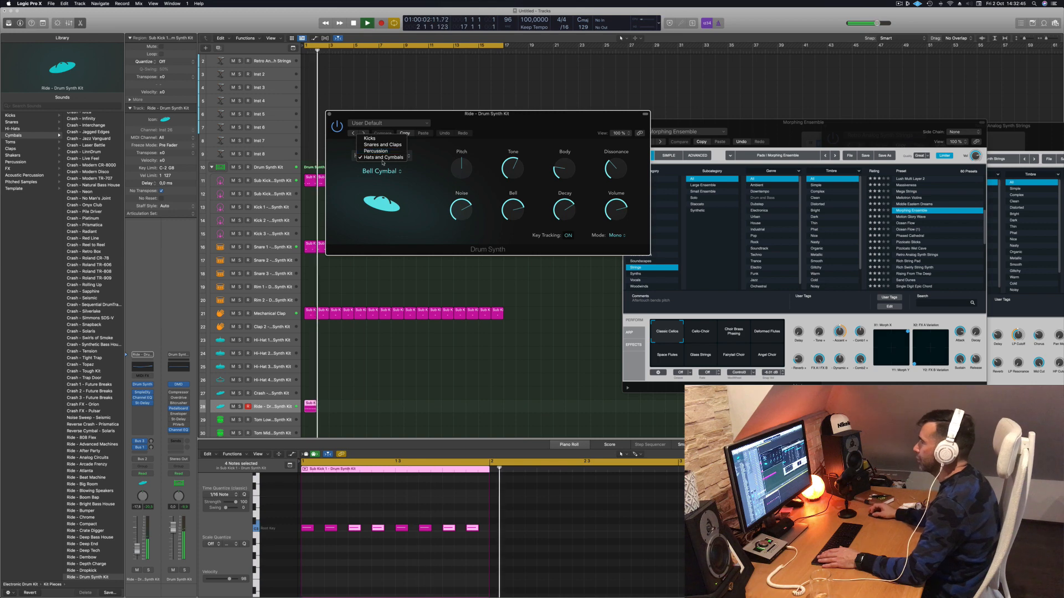
{"action": "left_click", "coordinate": [424, 202]}
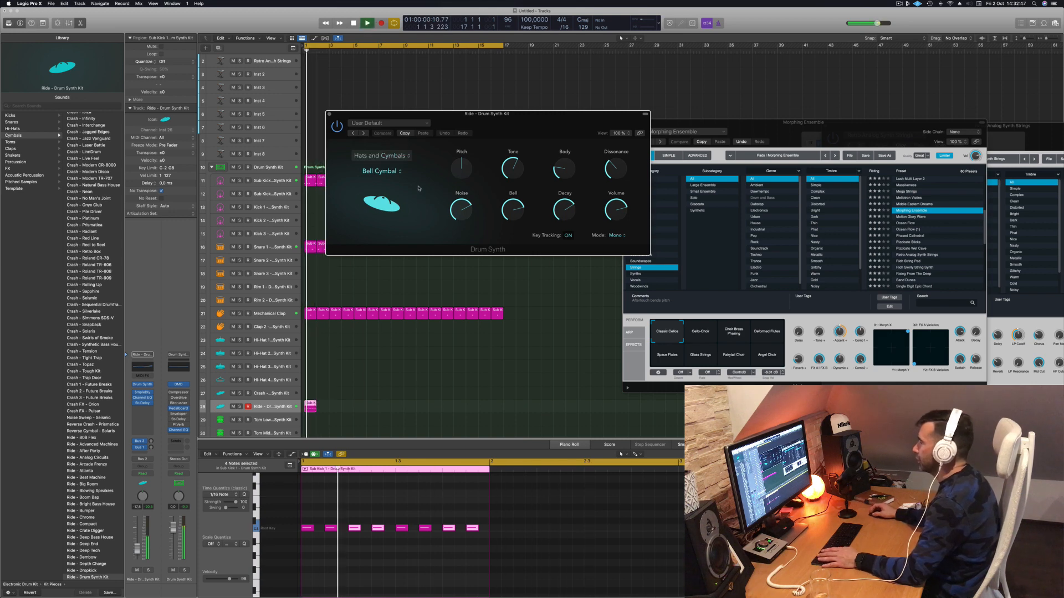
{"action": "left_click", "coordinate": [380, 173]}
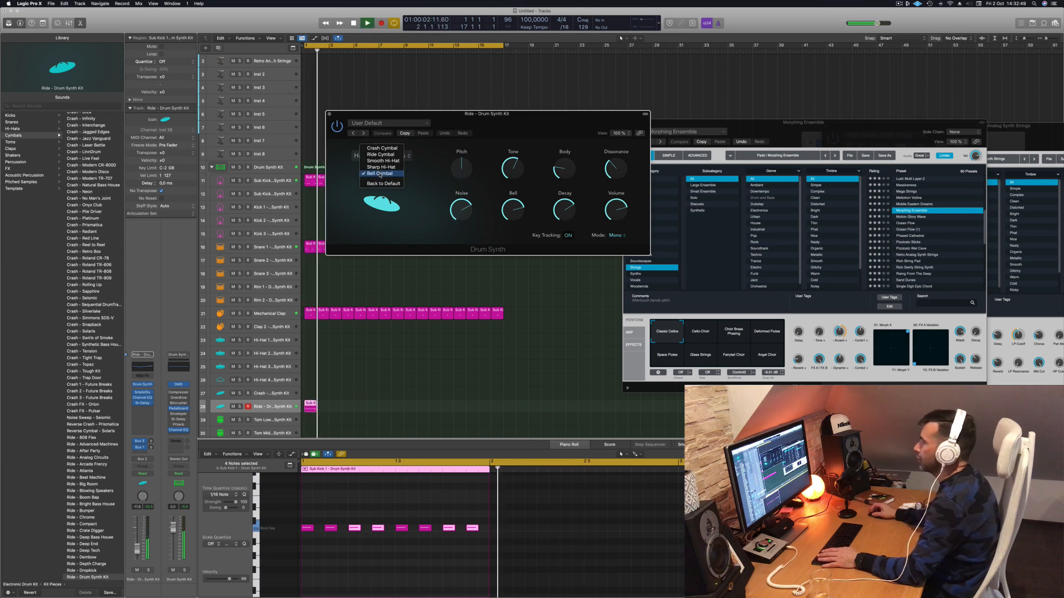
{"action": "key", "text": "Return"}
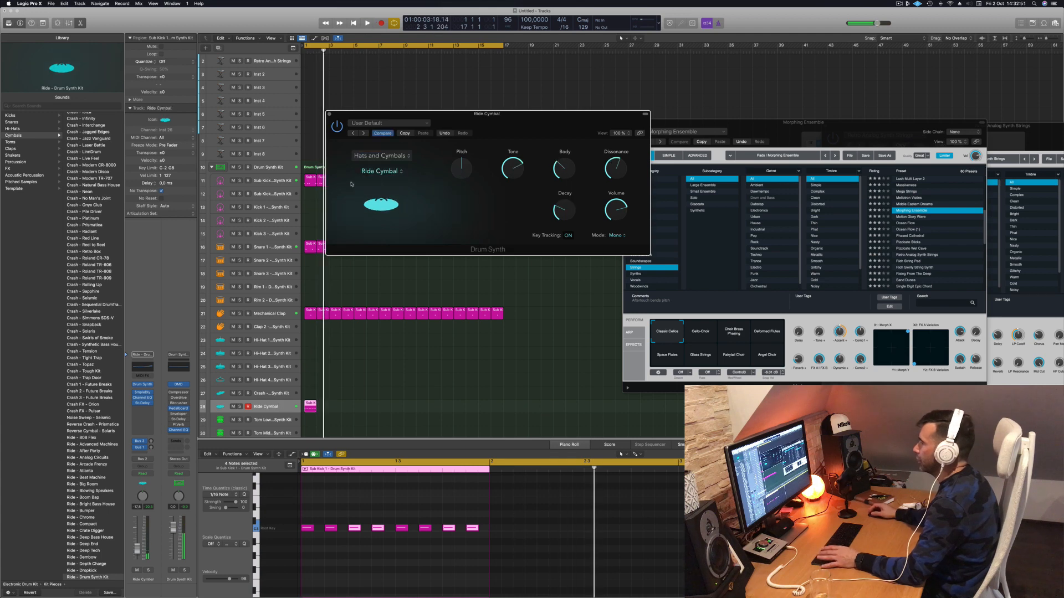
Shape the Ride Cymbal during playback by lowering its Pitch and Body and lengthening its Decay.
{"action": "key", "text": "space"}
{"action": "key", "text": "space"}
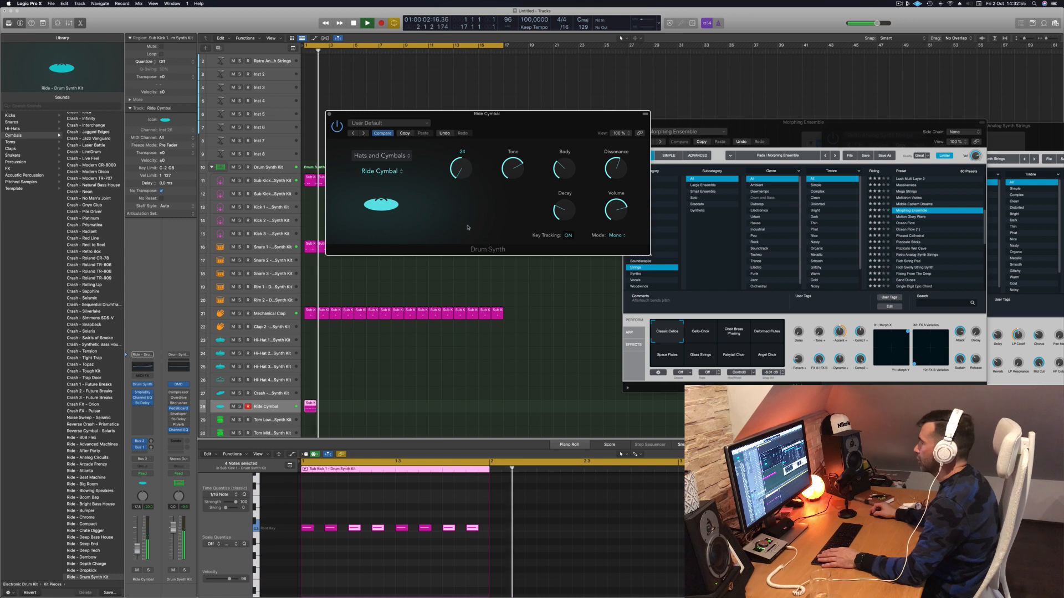
{"action": "left_click_drag", "start_coordinate": [467, 227], "coordinate": [466, 154]}
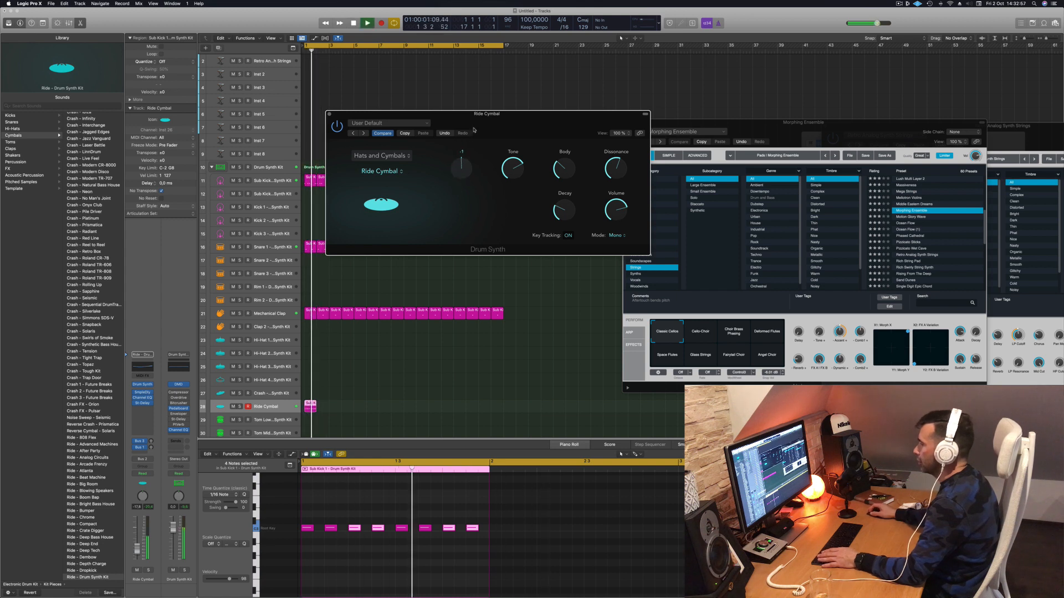
{"action": "key", "text": "space"}
{"action": "key", "text": "space"}
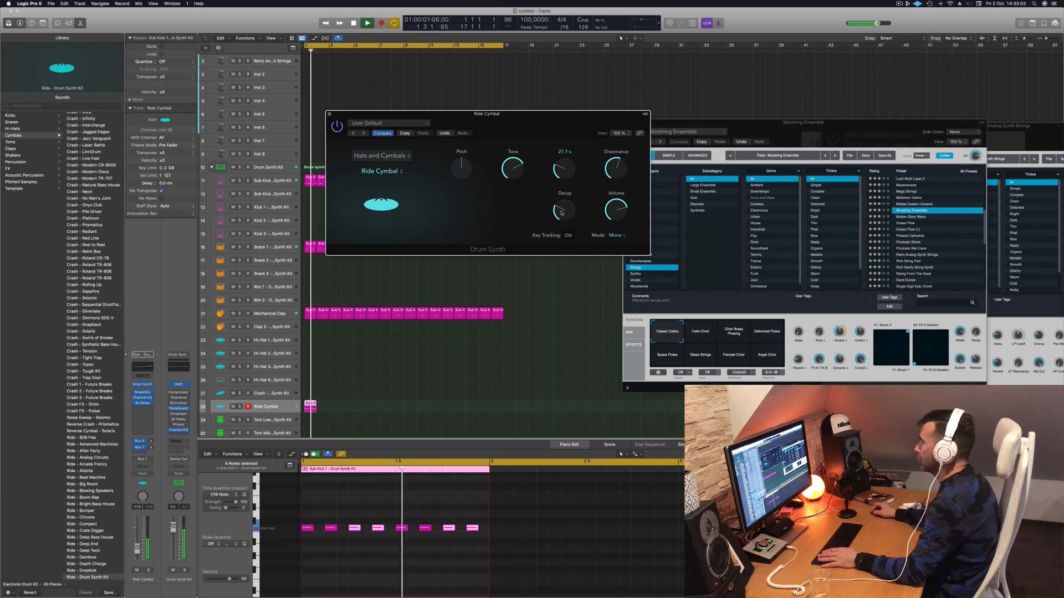
{"action": "left_click_drag", "start_coordinate": [564, 213], "coordinate": [570, 234]}
{"action": "key", "text": "space"}
{"action": "key", "text": "space"}
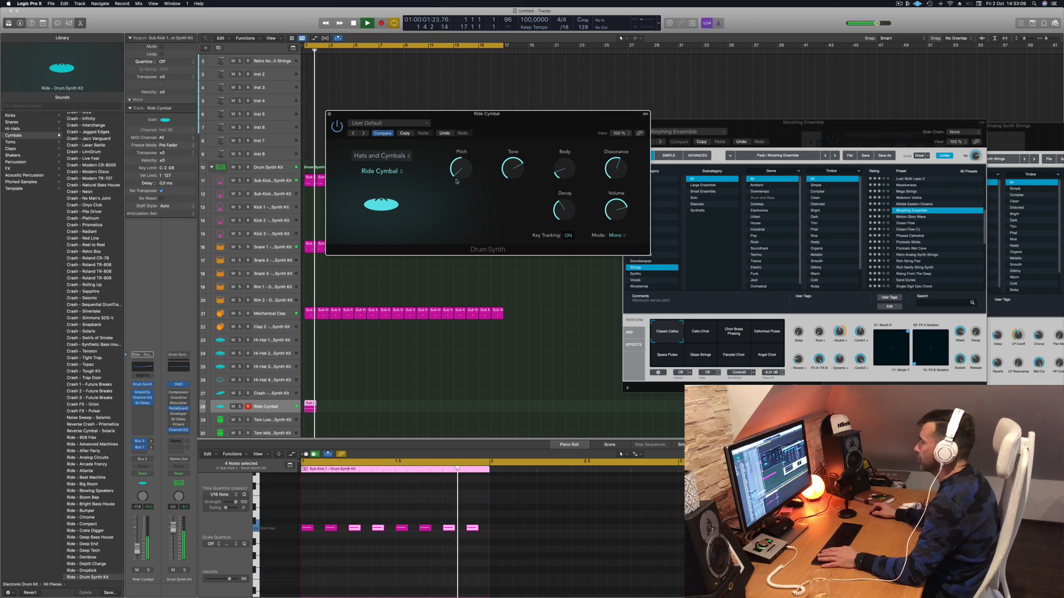
{"action": "left_click_drag", "start_coordinate": [456, 181], "coordinate": [464, 176]}
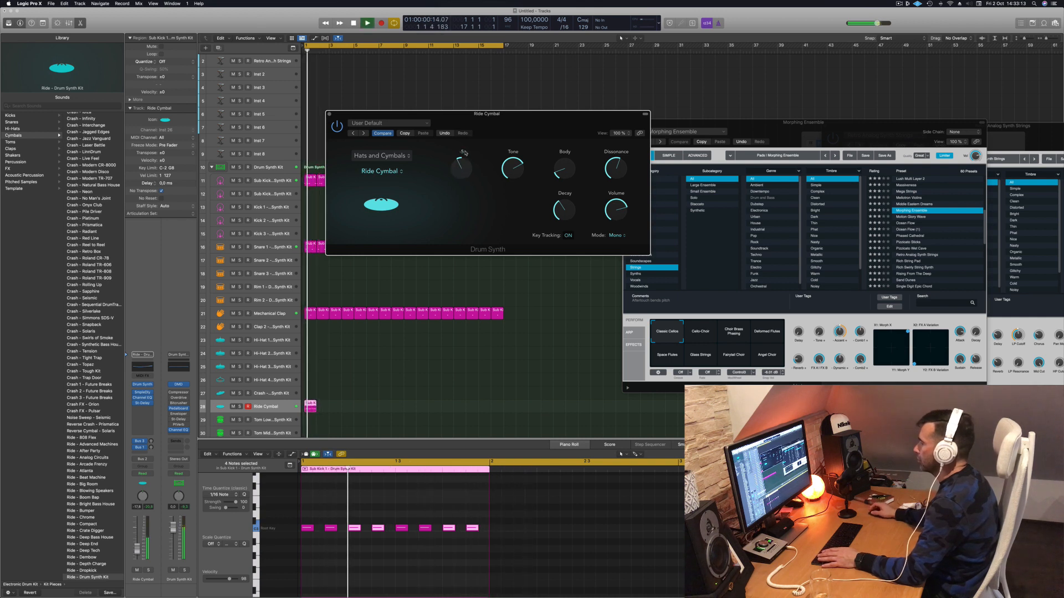
Move the Drum Synth window aside and duplicate the one-bar ride region until it covers four bars.
{"action": "left_click", "coordinate": [410, 347]}
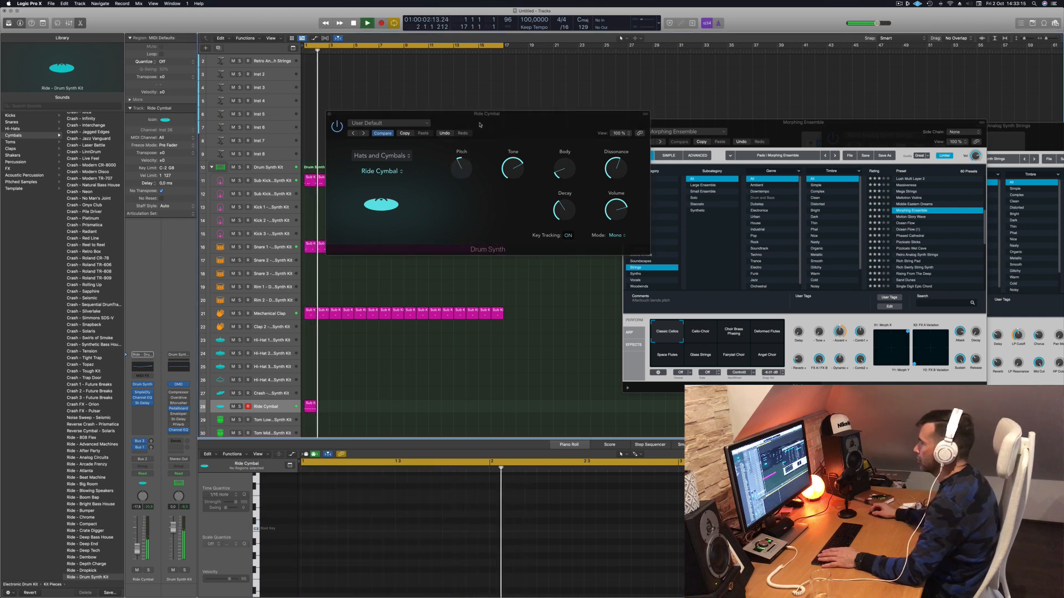
{"action": "left_click_drag", "start_coordinate": [479, 125], "coordinate": [621, 110]}
{"action": "key", "text": "space"}
{"action": "left_click", "coordinate": [309, 406]}
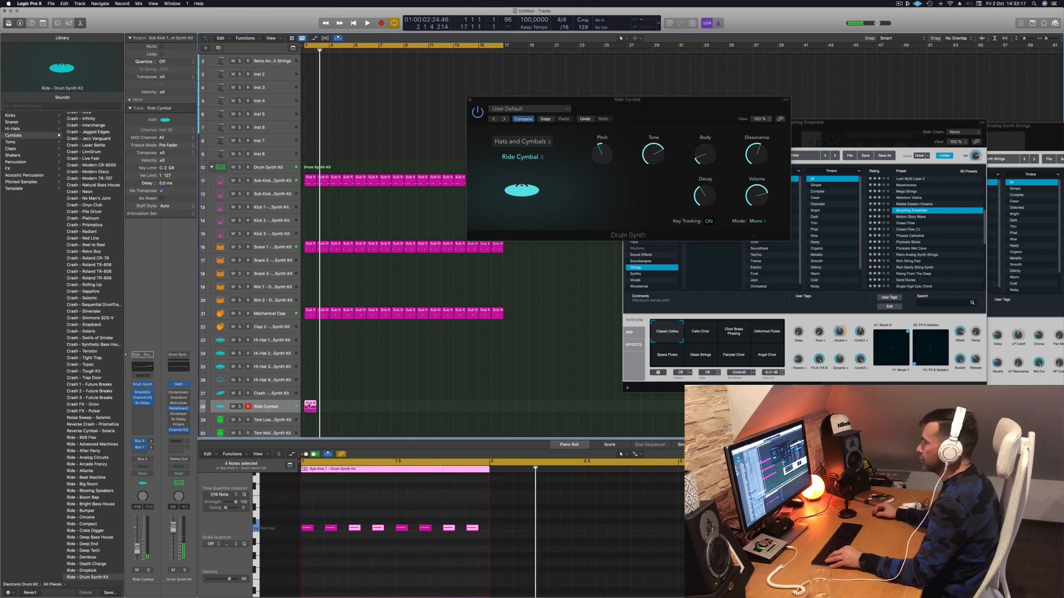
{"action": "left_click_drag", "start_coordinate": [326, 408], "coordinate": [326, 407]}
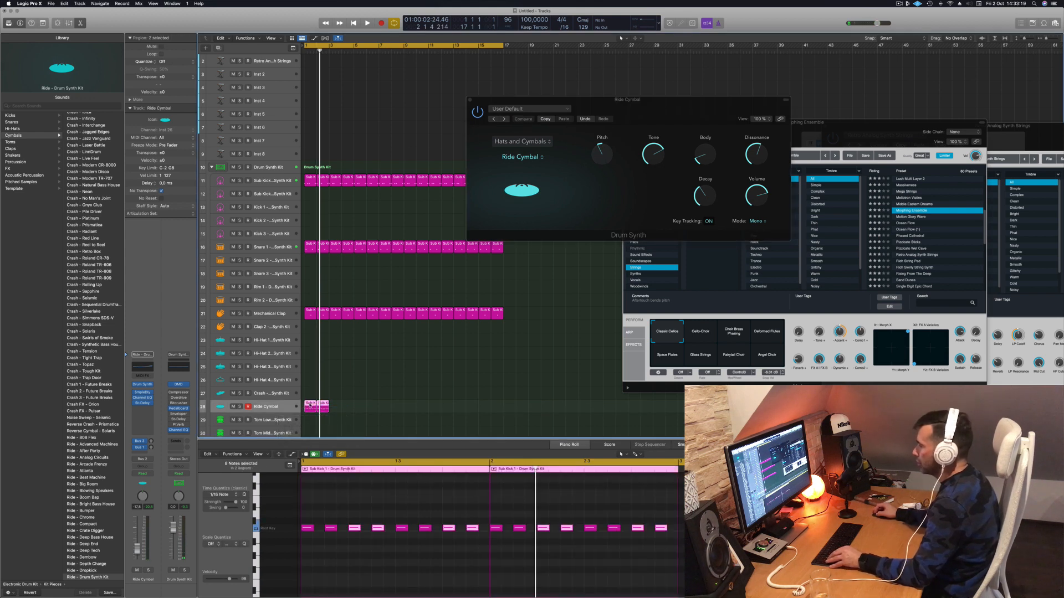
{"action": "key", "text": "space"}
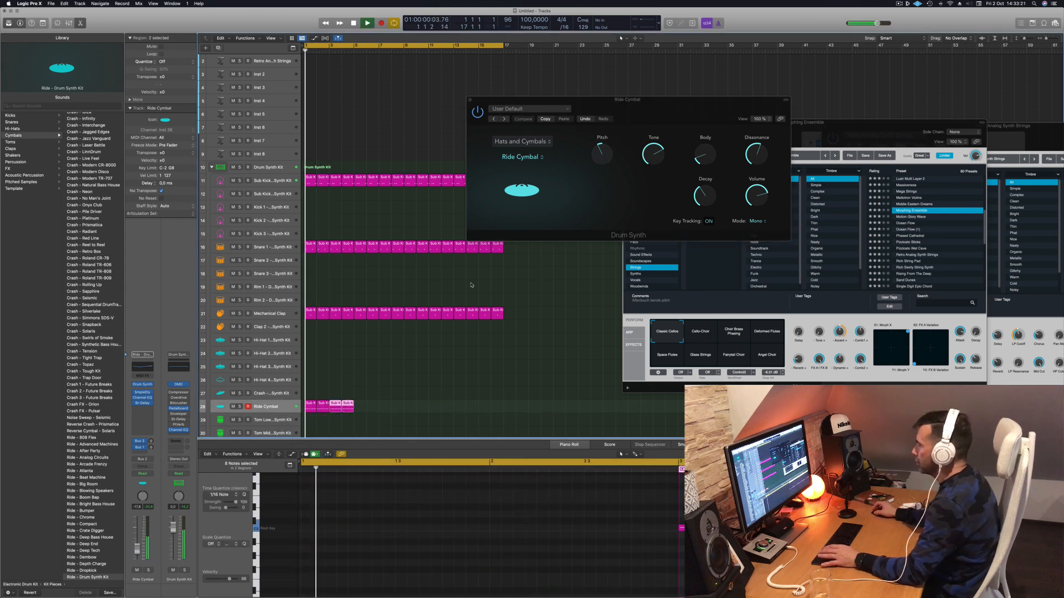
Lower the Ride Cymbal's Pitch further and reduce its track volume to about -21.0 dB.
{"action": "left_click_drag", "start_coordinate": [602, 154], "coordinate": [602, 181]}
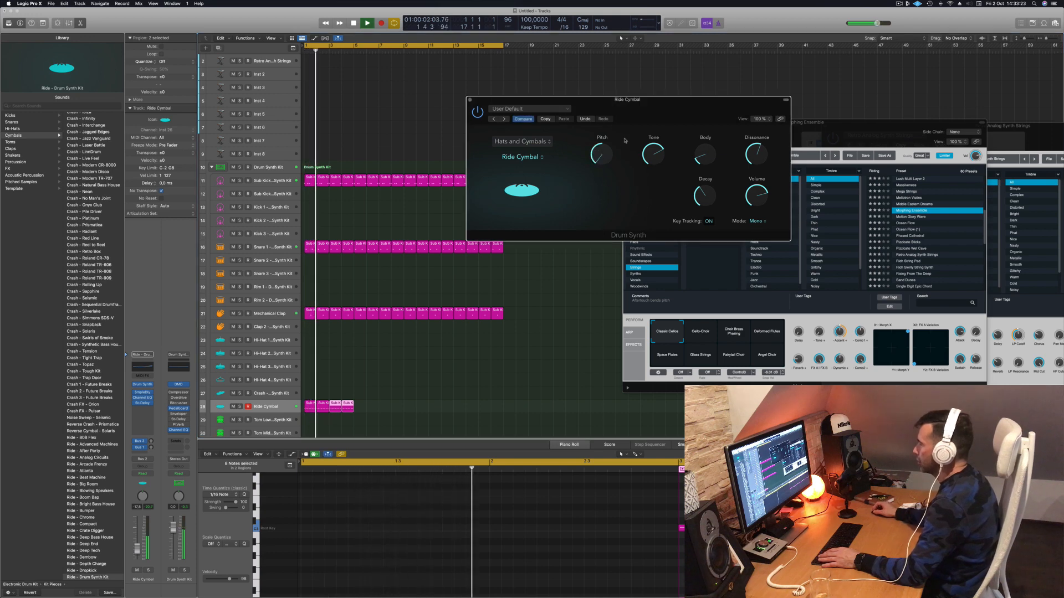
{"action": "left_click_drag", "start_coordinate": [641, 113], "coordinate": [454, 189]}
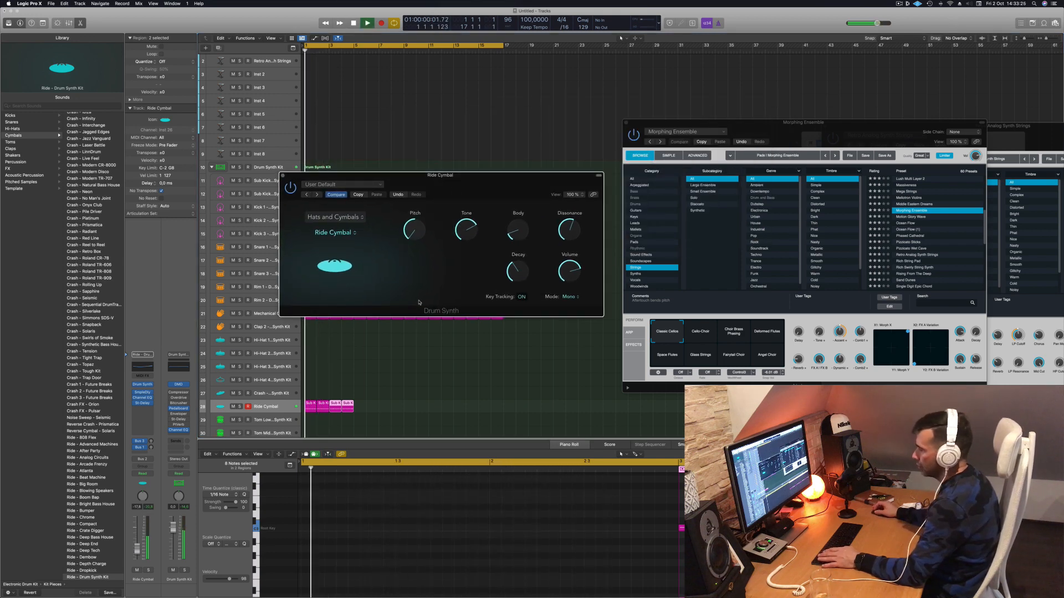
{"action": "left_click_drag", "start_coordinate": [137, 549], "coordinate": [136, 552]}
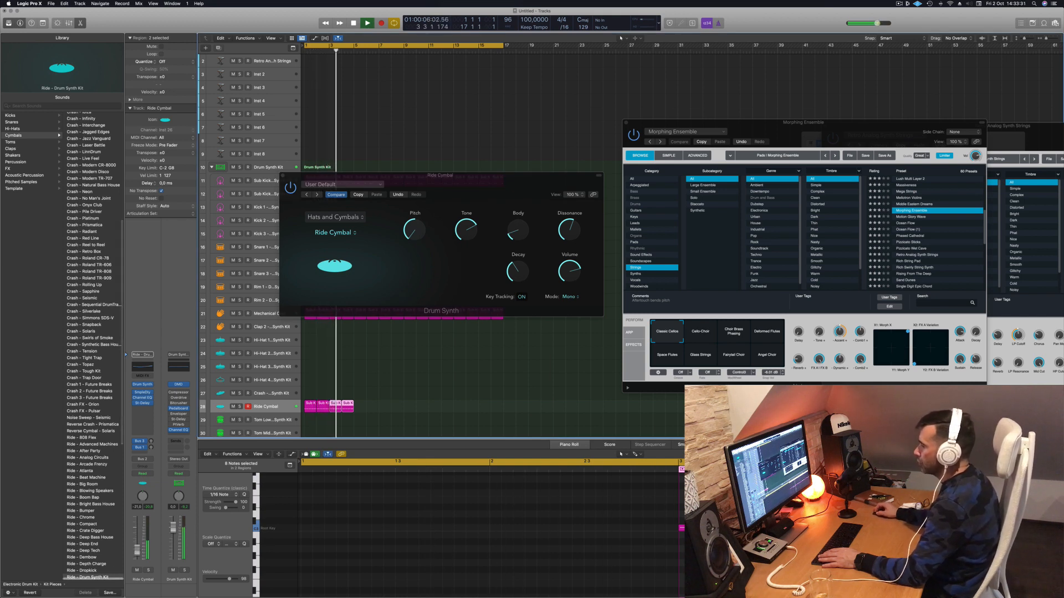
{"action": "key", "text": "space"}
{"action": "key", "text": "space"}
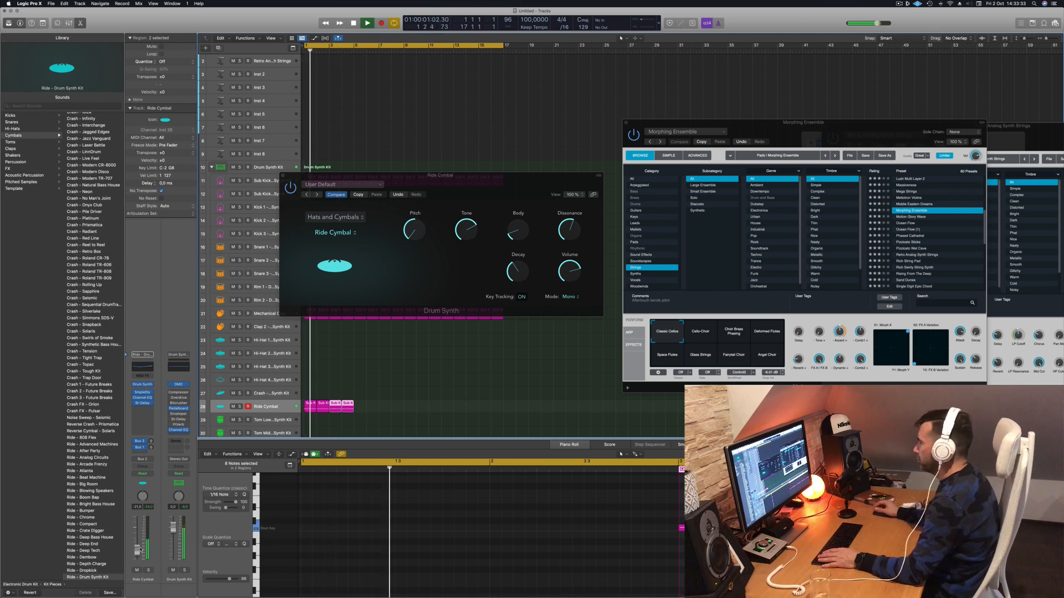
Repeat the four-bar ride pattern until it fills all 16 bars and play the beat from the start.
{"action": "left_click_drag", "start_coordinate": [483, 182], "coordinate": [765, 173]}
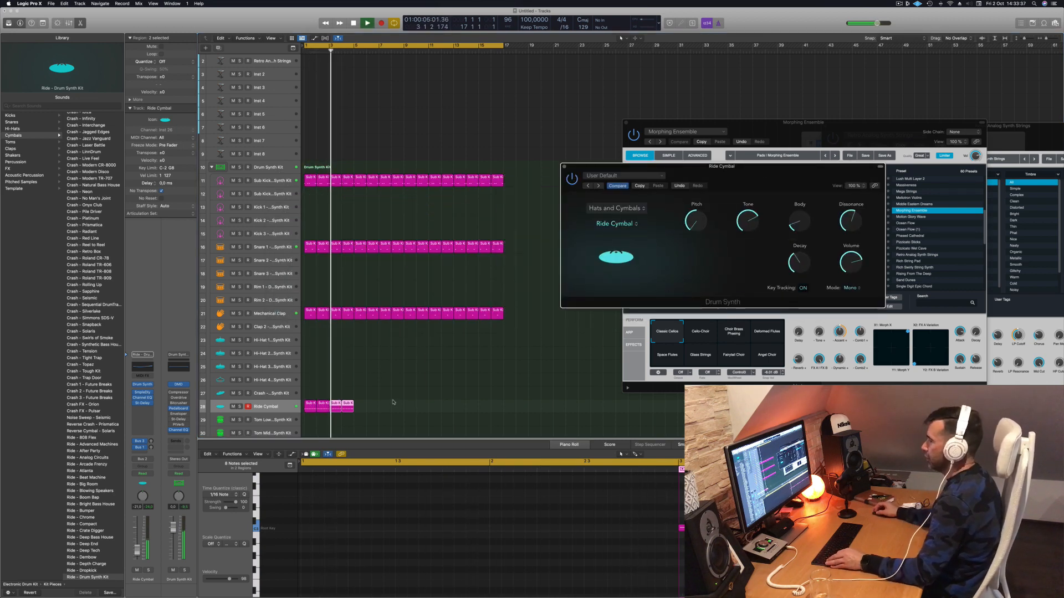
{"action": "mouse_move", "coordinate": [392, 401]}
{"action": "left_mouse_down"}
{"action": "mouse_move", "coordinate": [304, 412]}
{"action": "mouse_move", "coordinate": [404, 411]}
{"action": "left_mouse_up"}
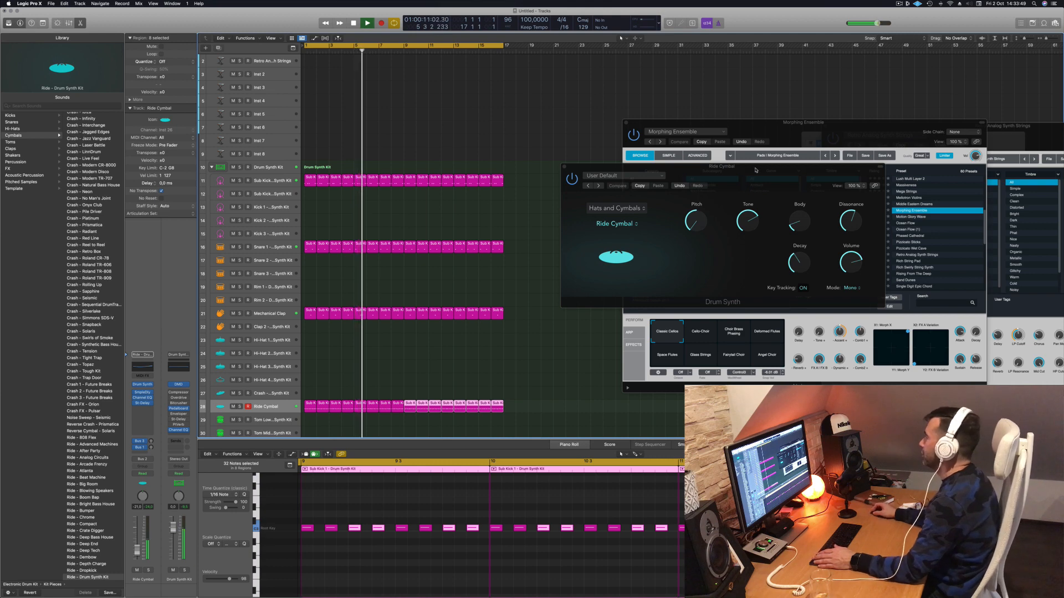
{"action": "left_click_drag", "start_coordinate": [756, 170], "coordinate": [698, 136]}
{"action": "key", "text": "space"}
{"action": "key", "text": "space"}
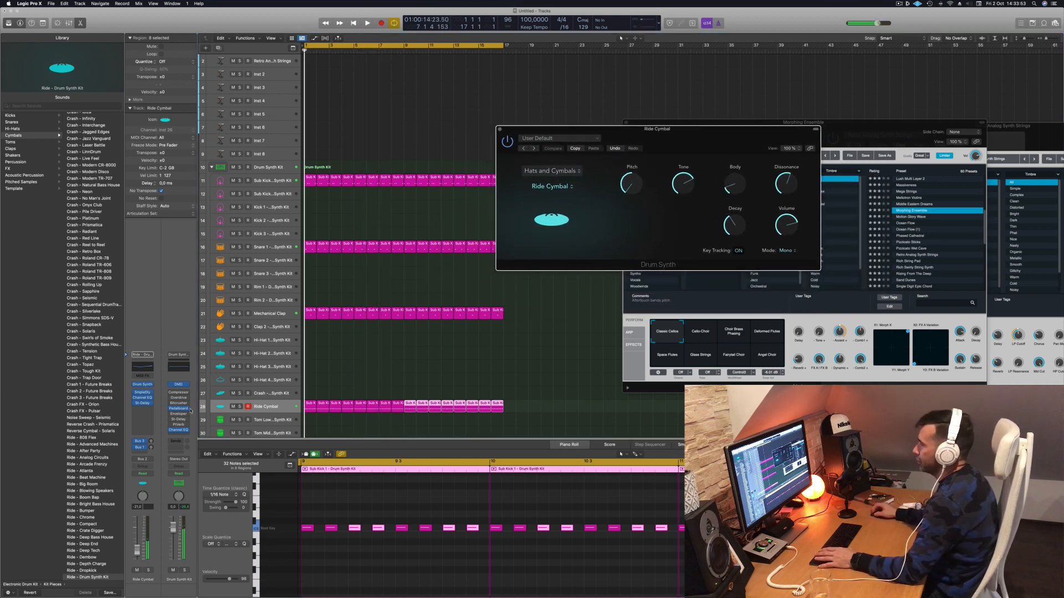
Select the ride track with all its regions, set the Ride Cymbal's Tone to about 70.7%, and close its Drum Synth.
{"action": "left_click", "coordinate": [239, 407]}
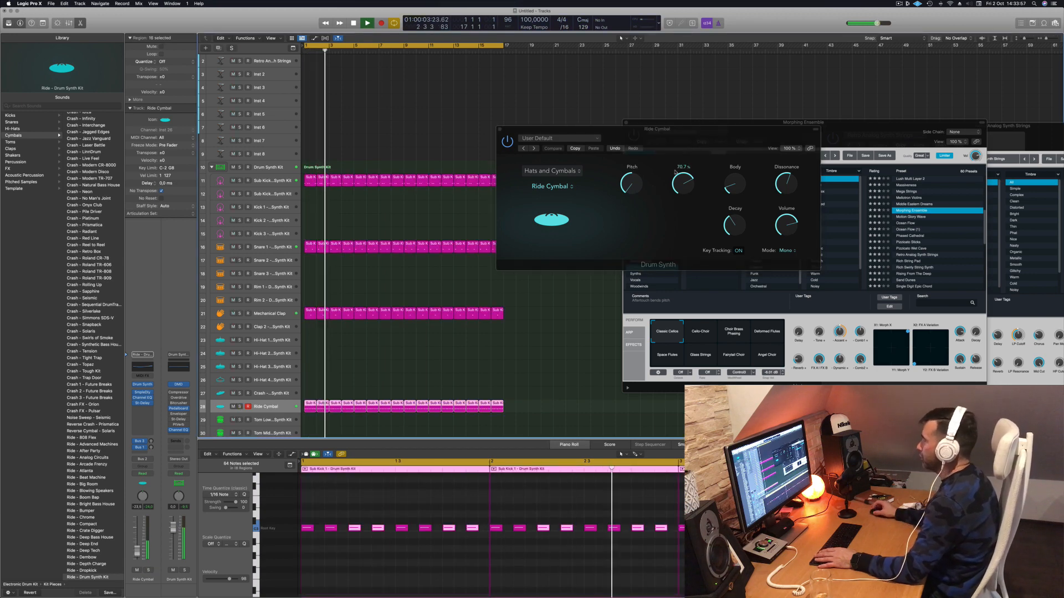
{"action": "left_click_drag", "start_coordinate": [702, 134], "coordinate": [659, 146]}
{"action": "left_click", "coordinate": [456, 141]}
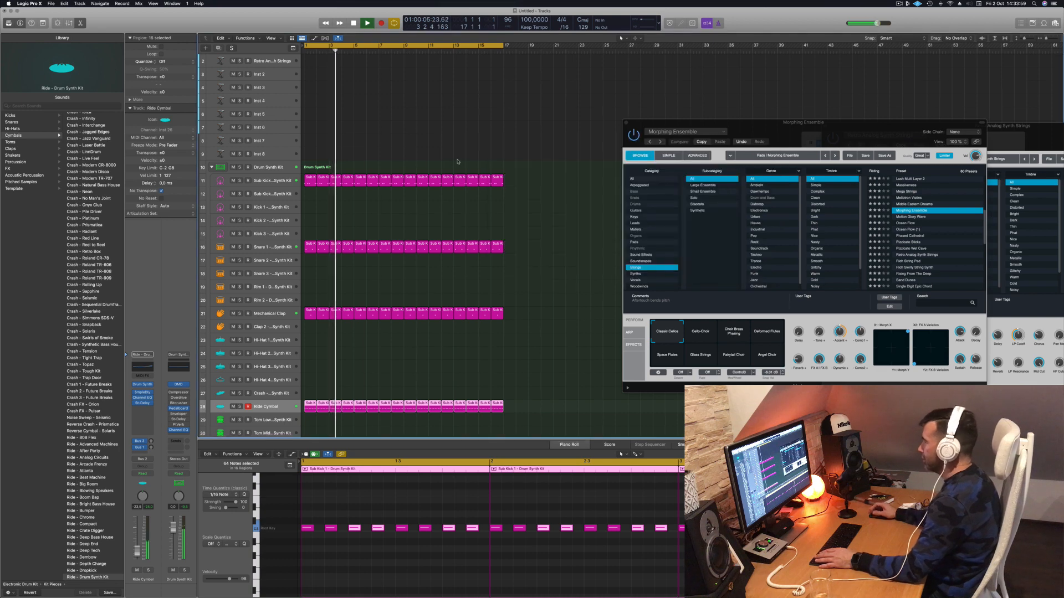
Select the Retro Analog Synth Strings track and audition a note over the drum beat played from the start.
{"action": "left_click_drag", "start_coordinate": [876, 131], "coordinate": [880, 133]}
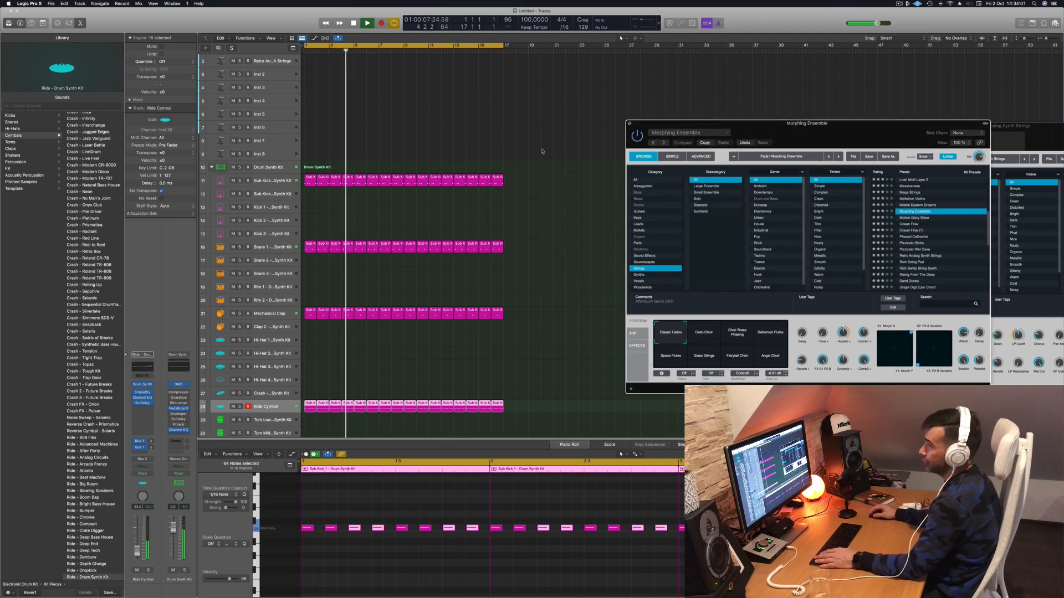
{"action": "scroll", "coordinate": [454, 147], "scroll_direction": "up", "scroll_amount": 1}
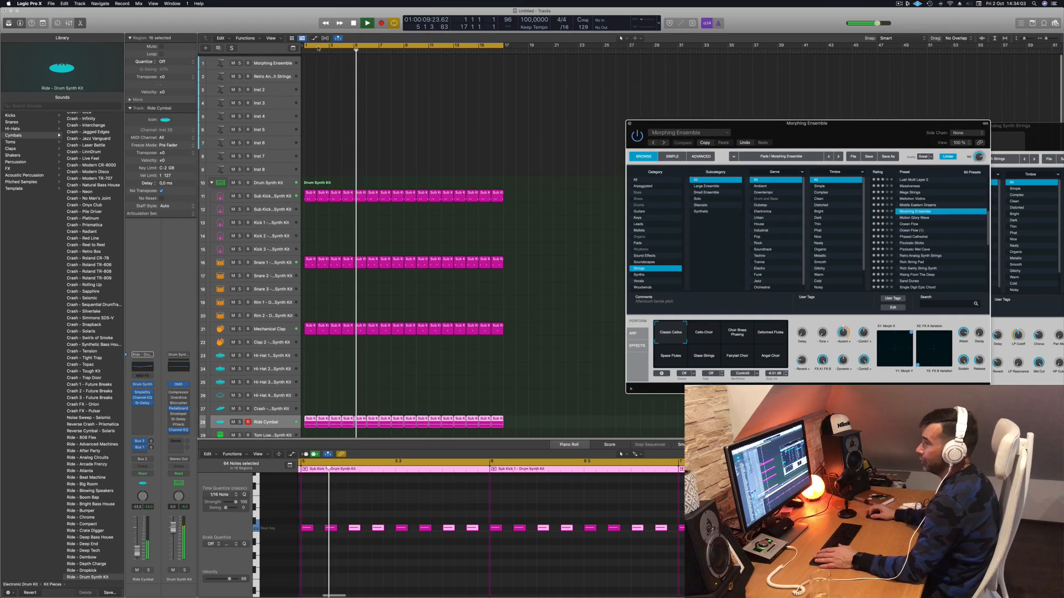
{"action": "left_click", "coordinate": [265, 74]}
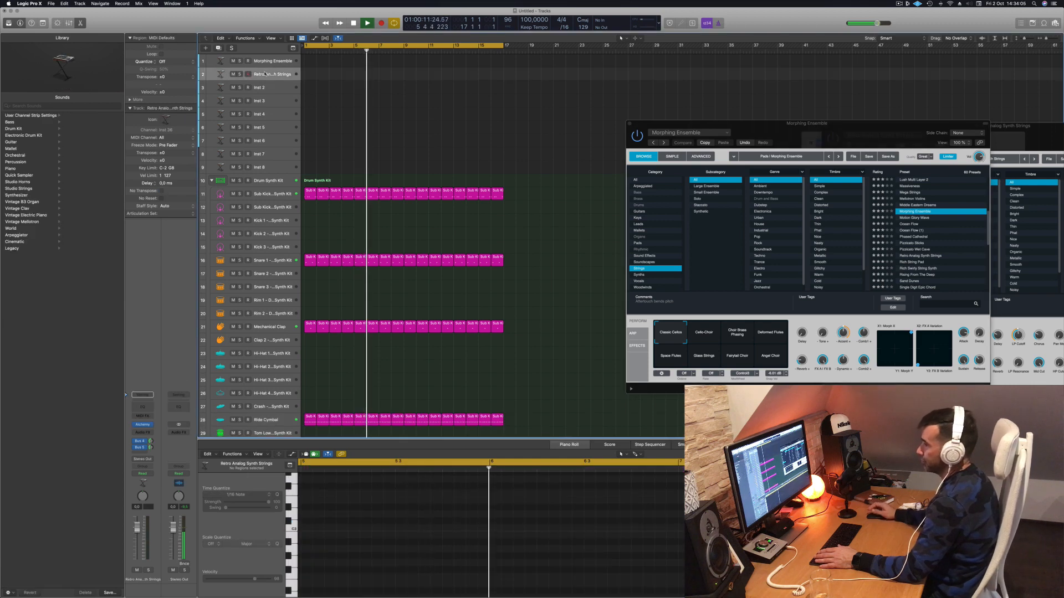
{"action": "key", "text": "space"}
{"action": "key", "text": "space"}
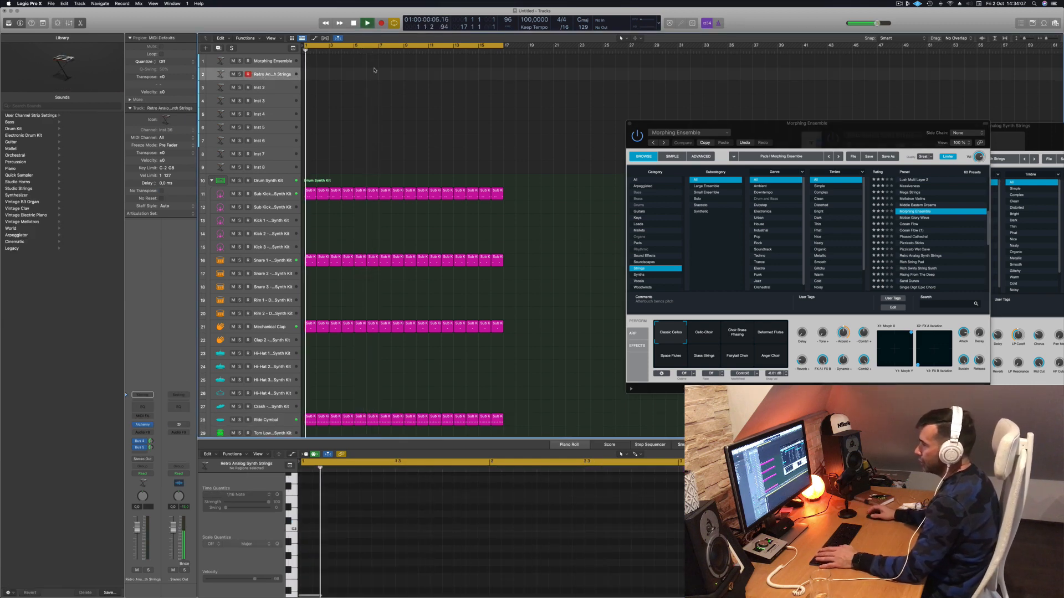
{"action": "key", "text": "g"}
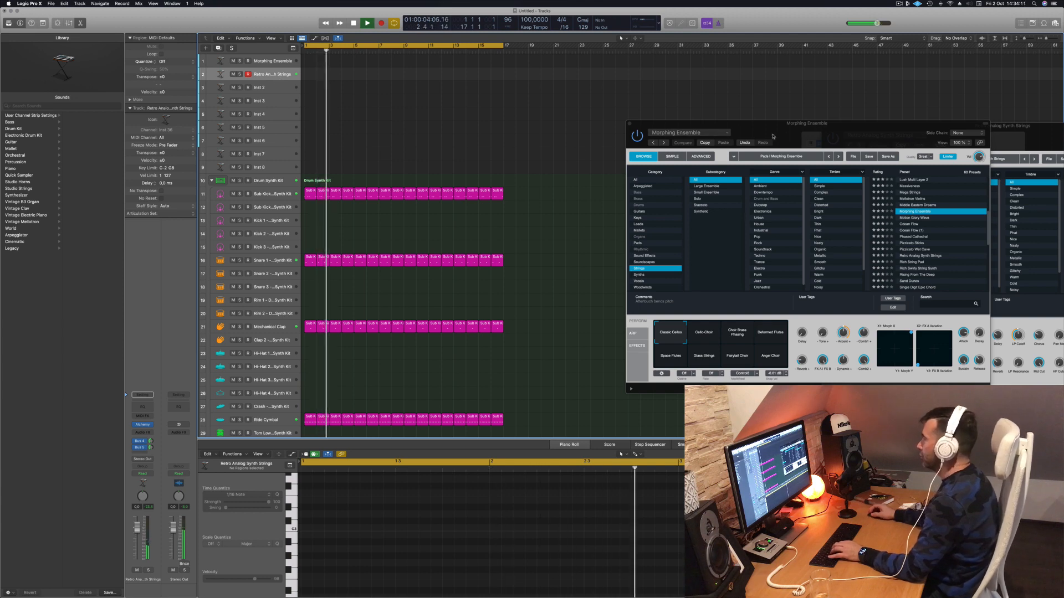
Arrange the Morphing Ensemble and Musical Typing windows clear of the strings track, and lower the Musical Typing keyboard by one octave.
{"action": "left_click_drag", "start_coordinate": [835, 136], "coordinate": [558, 216]}
{"action": "left_click", "coordinate": [811, 136]}
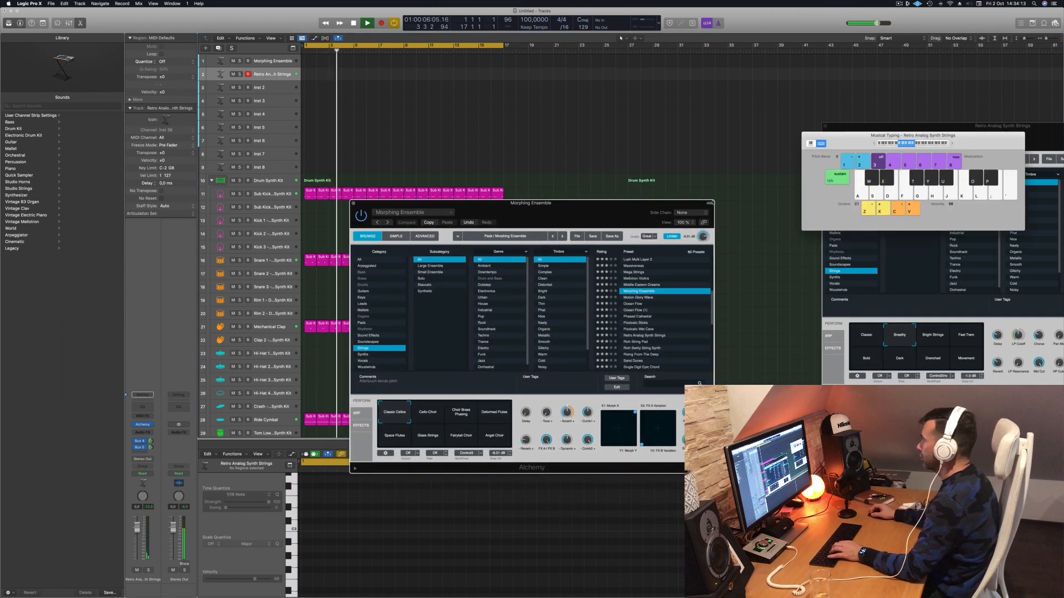
{"action": "left_click_drag", "start_coordinate": [852, 139], "coordinate": [708, 139]}
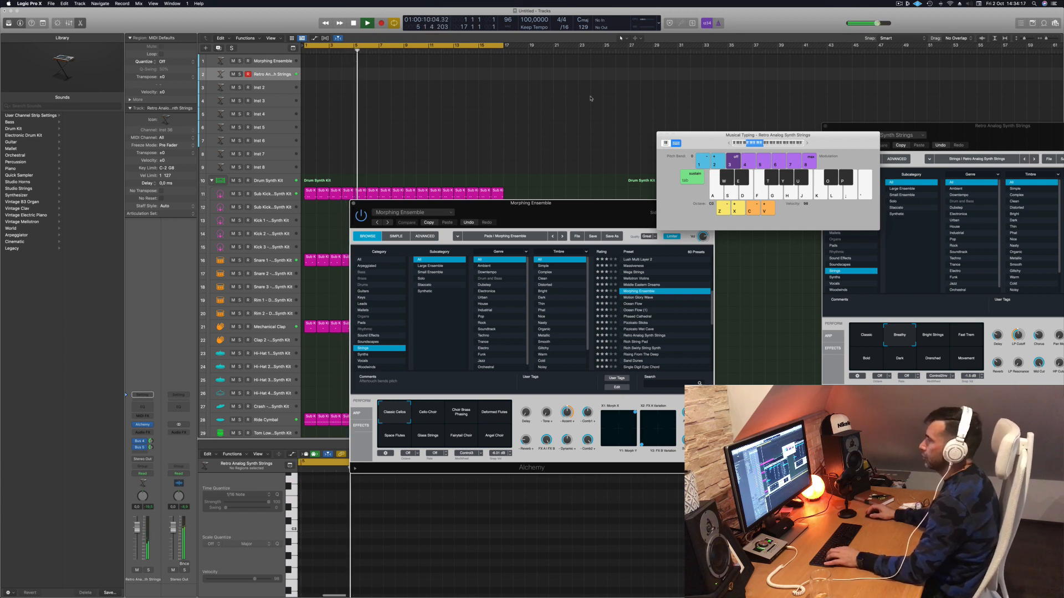
{"action": "key", "text": "z"}
{"action": "left_click_drag", "start_coordinate": [712, 132], "coordinate": [549, 76]}
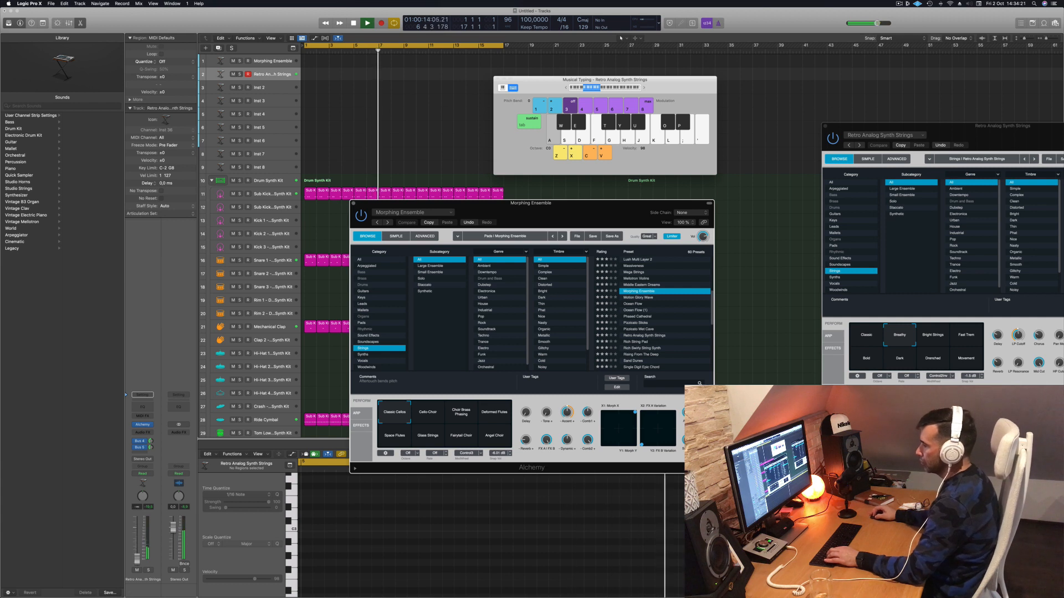
Lower the Retro Analog Synth Strings track's volume to about -4.3 dB while testing a C note against the beat.
{"action": "left_click", "coordinate": [134, 553]}
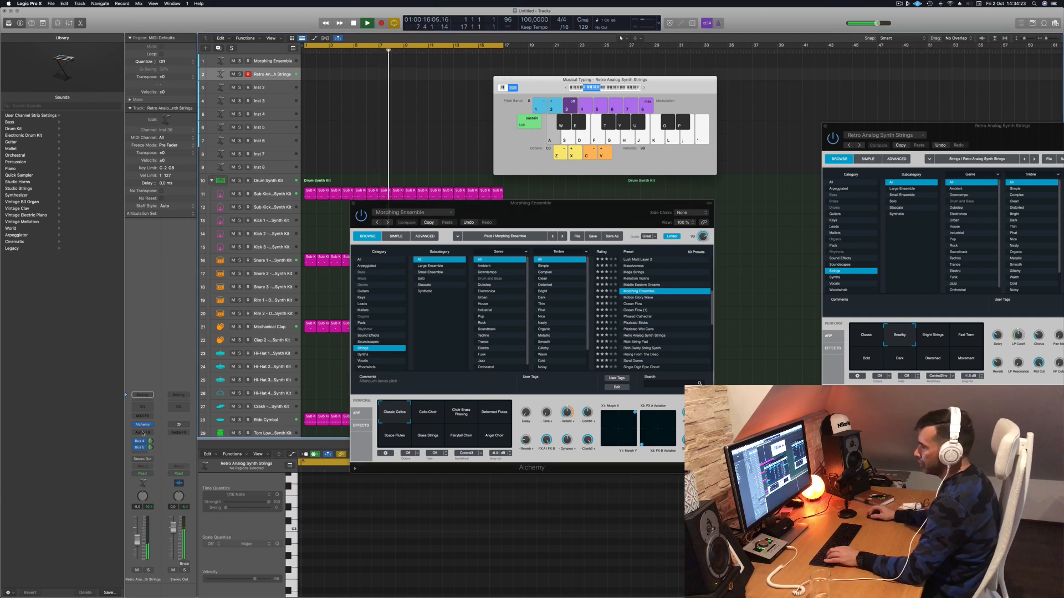
{"action": "left_click", "coordinate": [150, 442]}
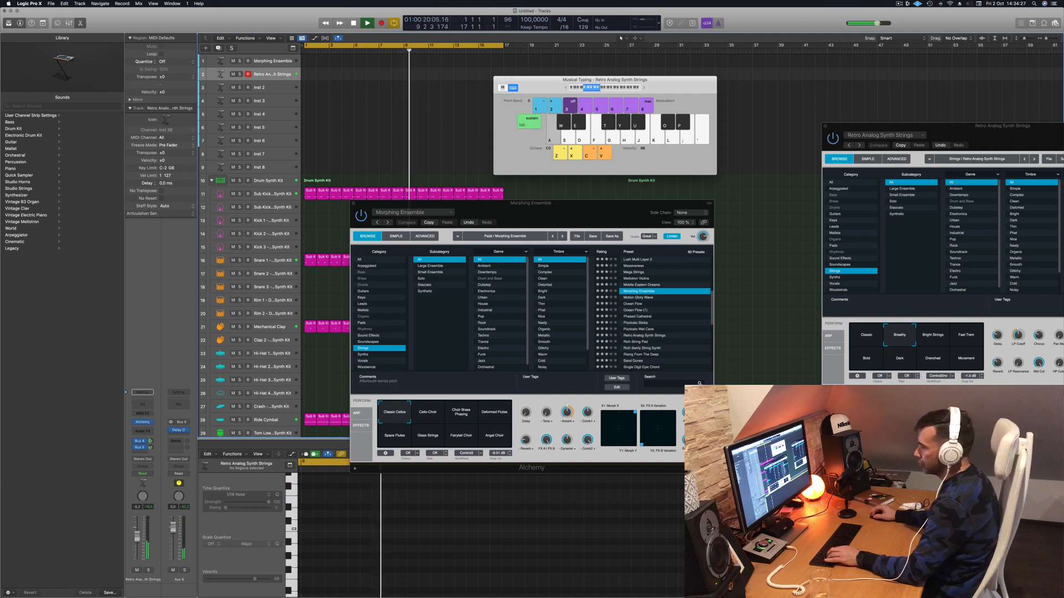
{"action": "left_click_drag", "start_coordinate": [137, 541], "coordinate": [138, 534]}
{"action": "key", "text": "a"}
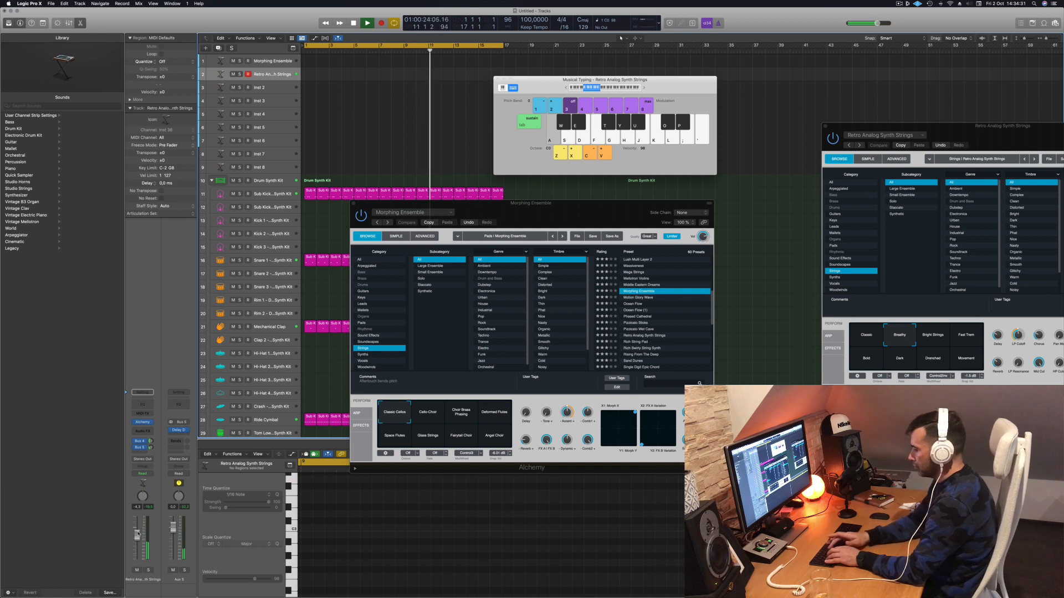
Record a repeated held C note, about one per bar, on the Retro Analog Synth Strings track and stop the recording.
{"action": "key", "text": "r"}
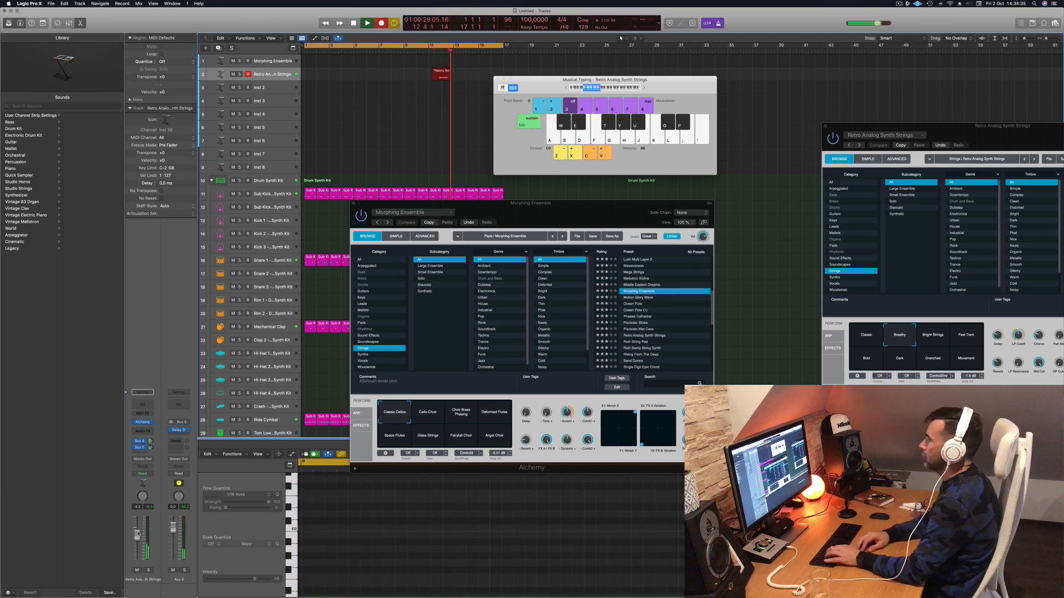
{"action": "key", "text": "a"}
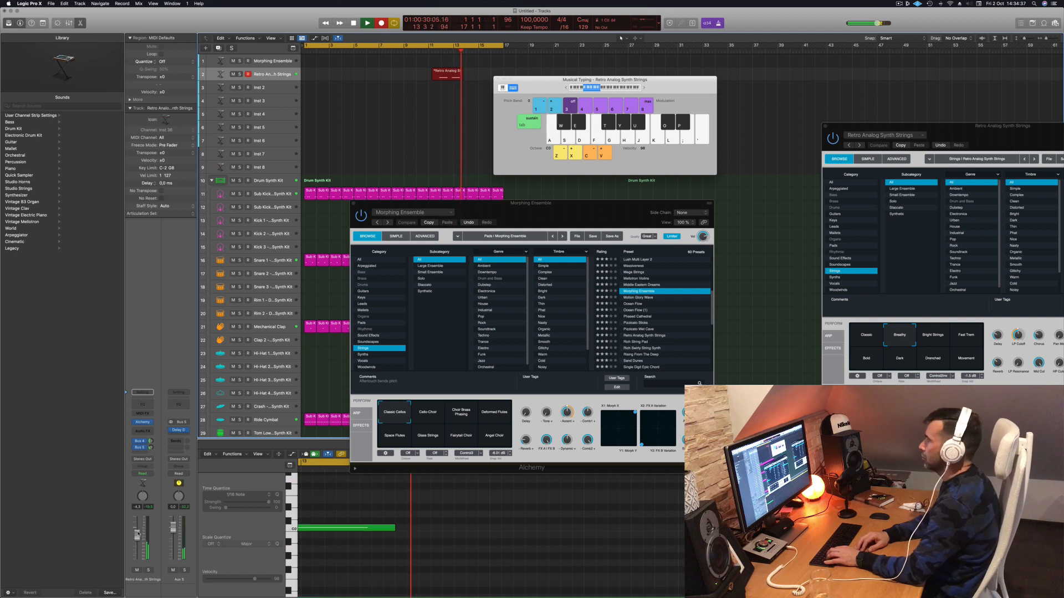
{"action": "key", "text": "a"}
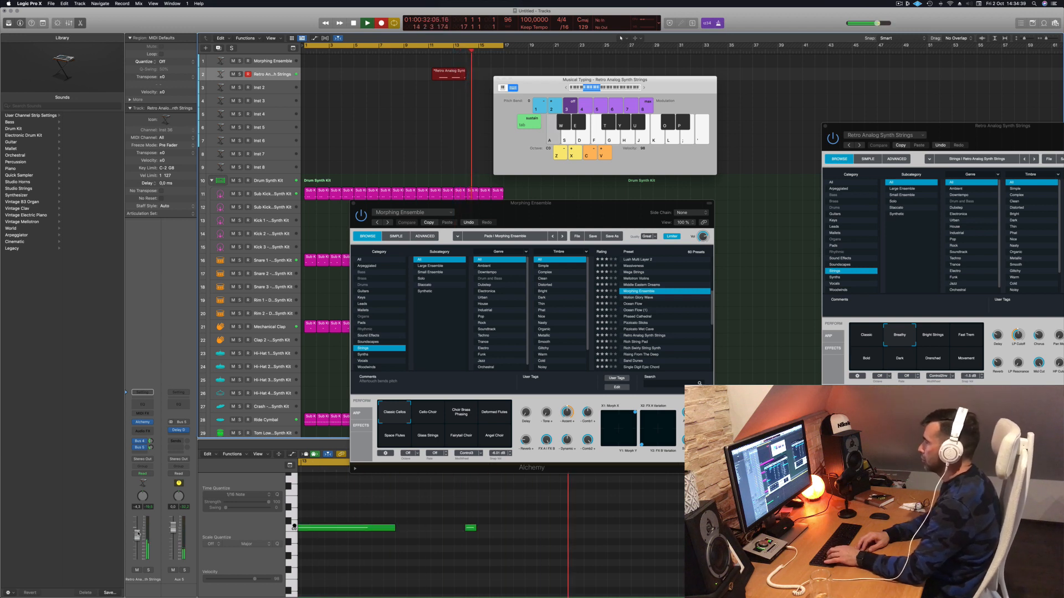
{"action": "key", "text": "a"}
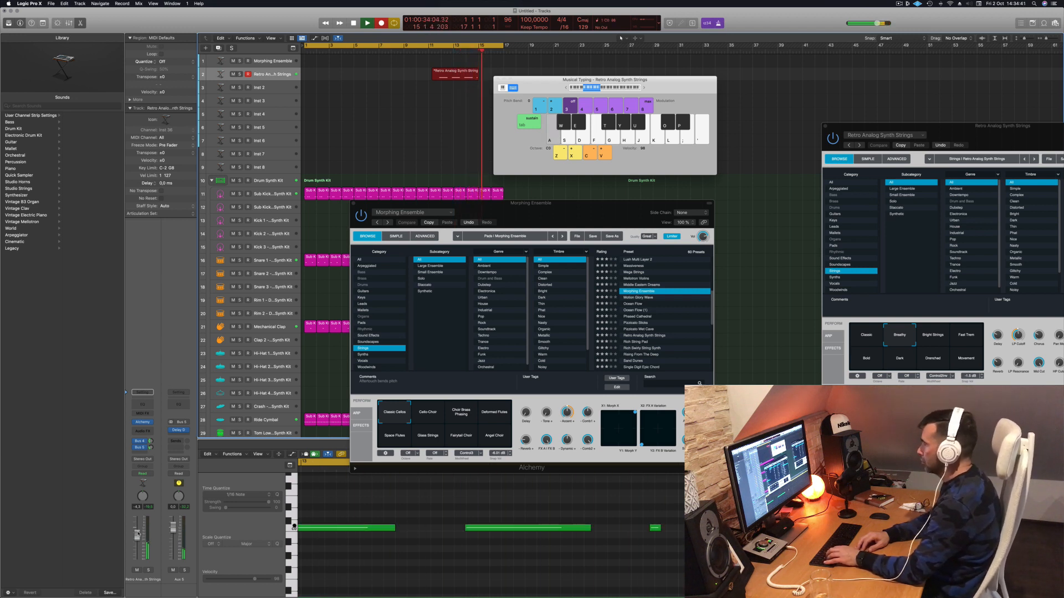
{"action": "key", "text": "space"}
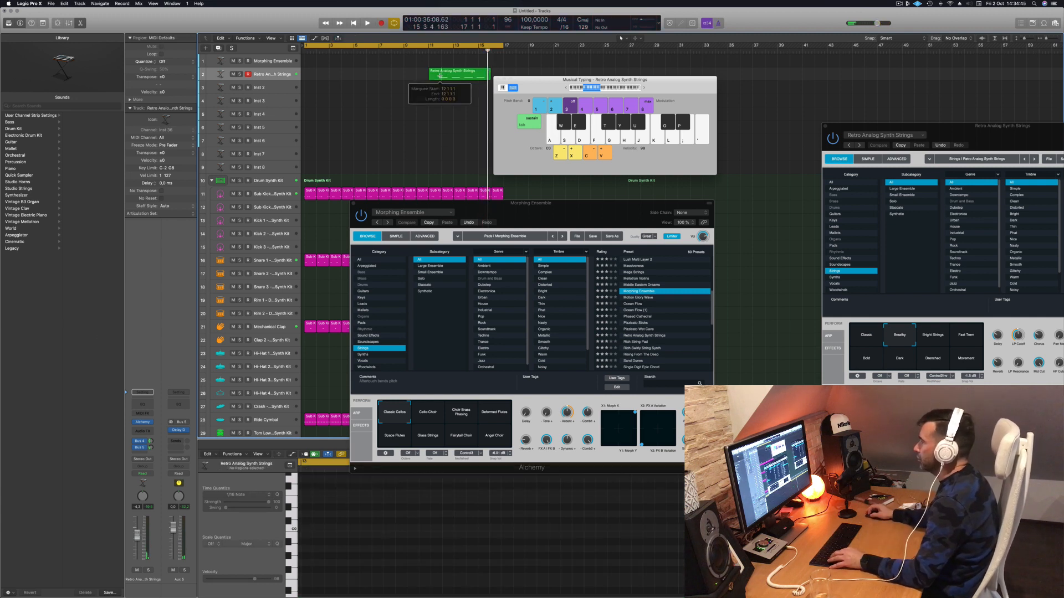
Split the recorded strings region at bar 12, delete its first piece, and move the remainder to the start of the beat.
{"action": "left_click", "coordinate": [438, 77]}
{"action": "left_click", "coordinate": [582, 192]}
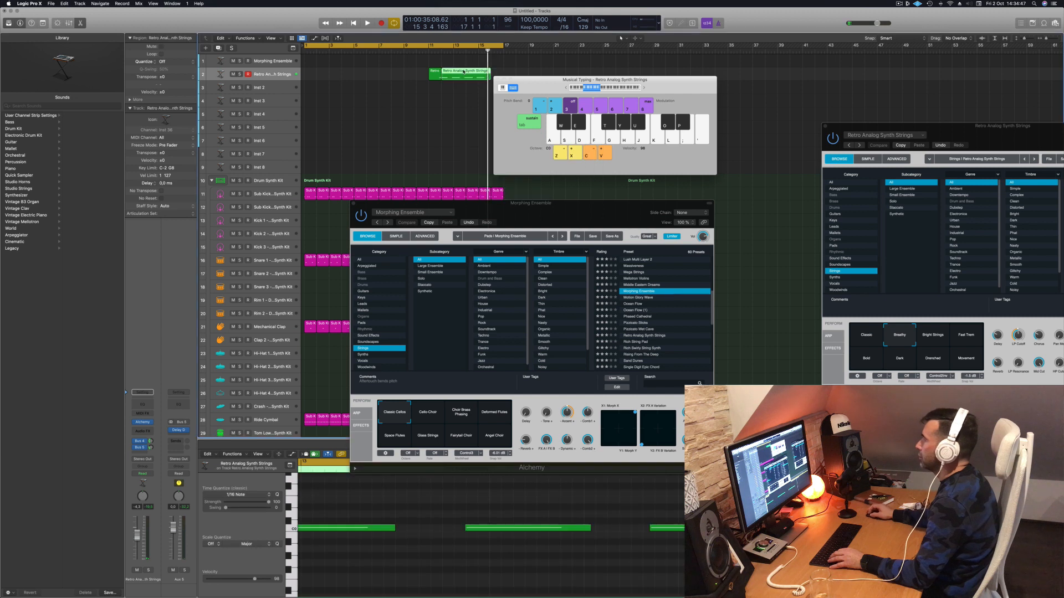
{"action": "left_click", "coordinate": [436, 74]}
{"action": "key", "text": "Delete"}
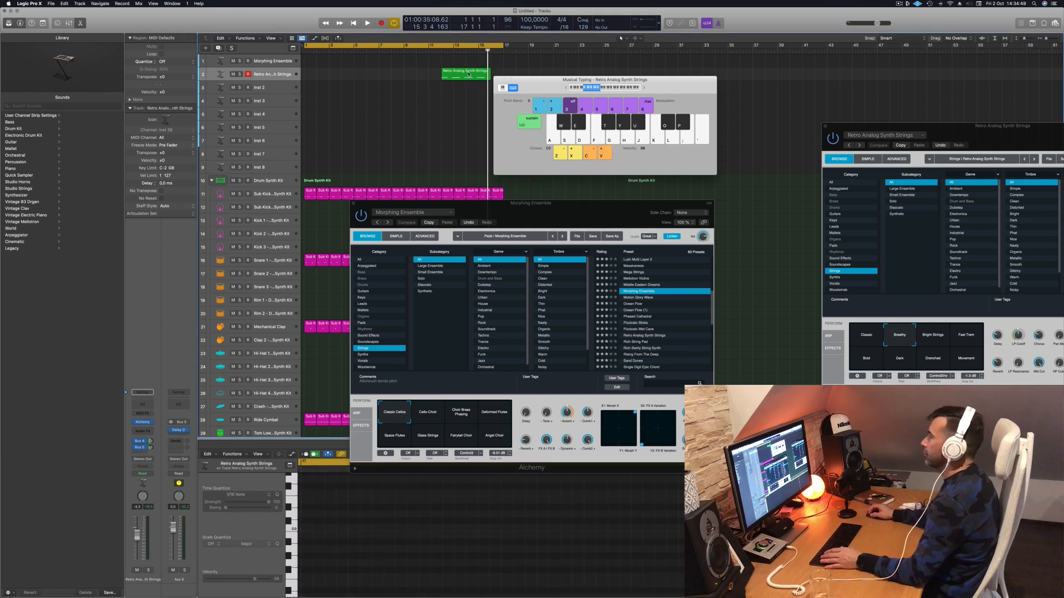
{"action": "left_click_drag", "start_coordinate": [468, 73], "coordinate": [331, 74]}
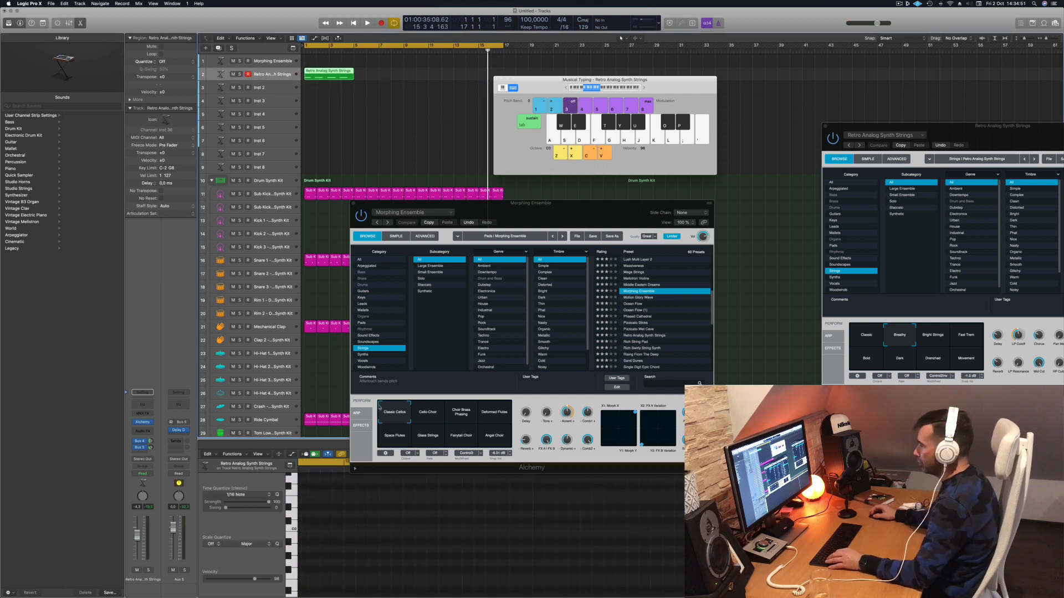
Inspect the strings region's notes in the Piano Roll and play the beat from the start to check them.
{"action": "left_click", "coordinate": [329, 72]}
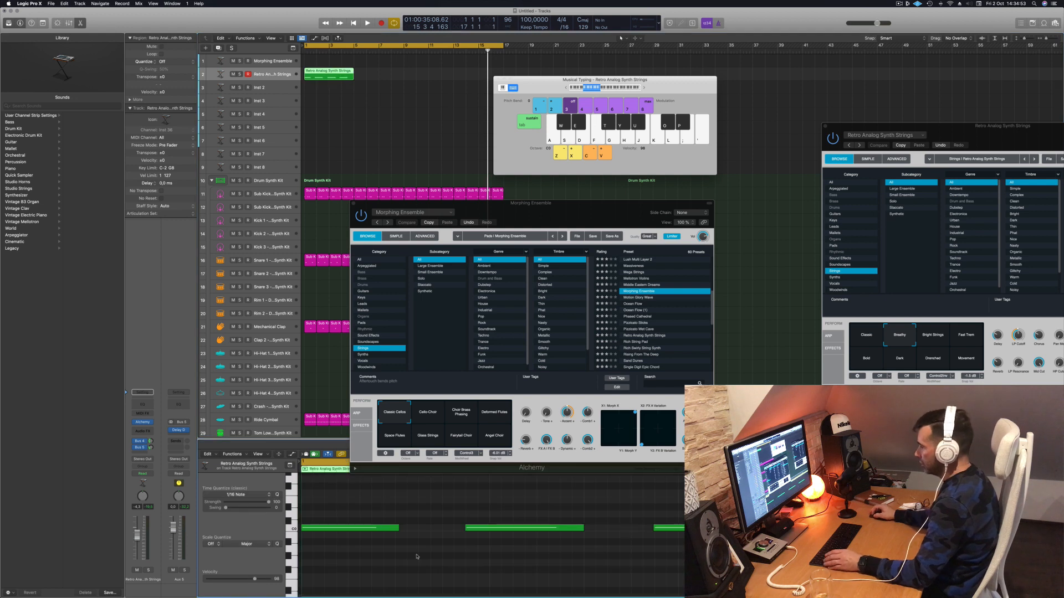
{"action": "key", "text": "super+a"}
{"action": "left_click", "coordinate": [430, 559]}
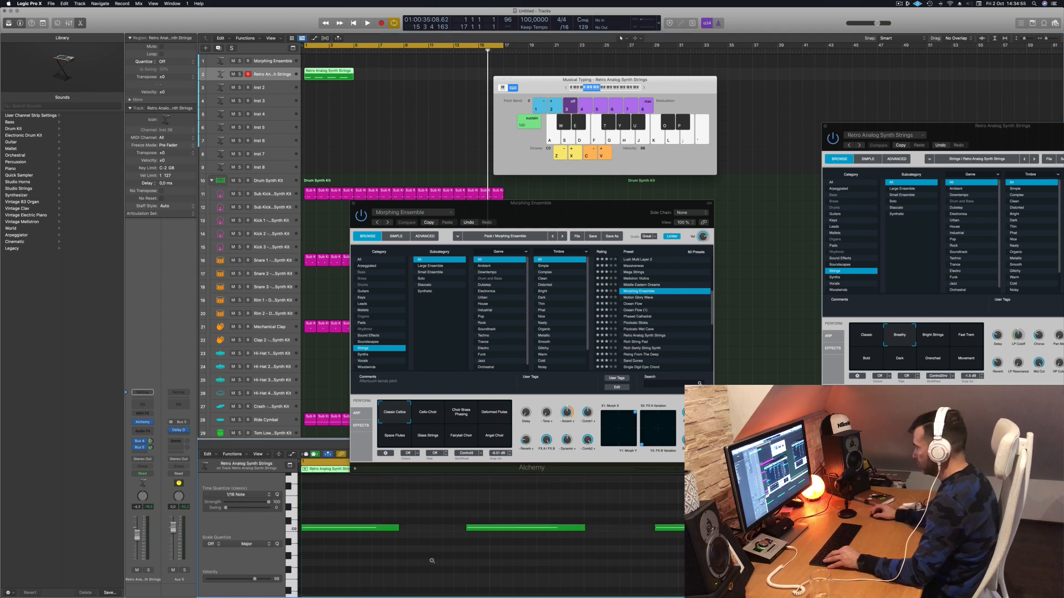
{"action": "scroll", "coordinate": [431, 562], "scroll_direction": "down", "scroll_amount": 2}
{"action": "key", "text": "Return"}
{"action": "key", "text": "space"}
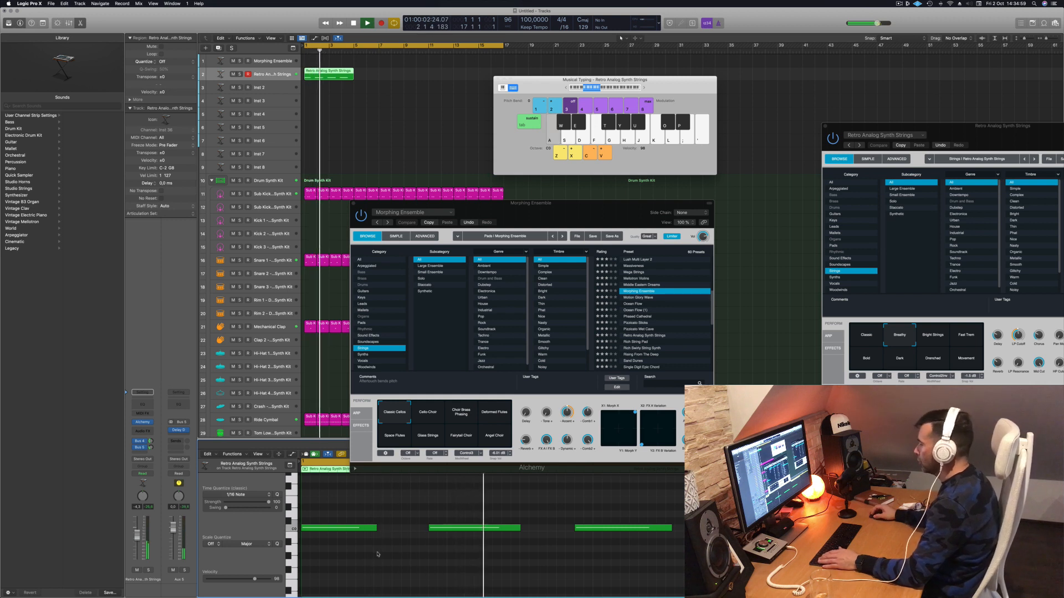
{"action": "key", "text": "space"}
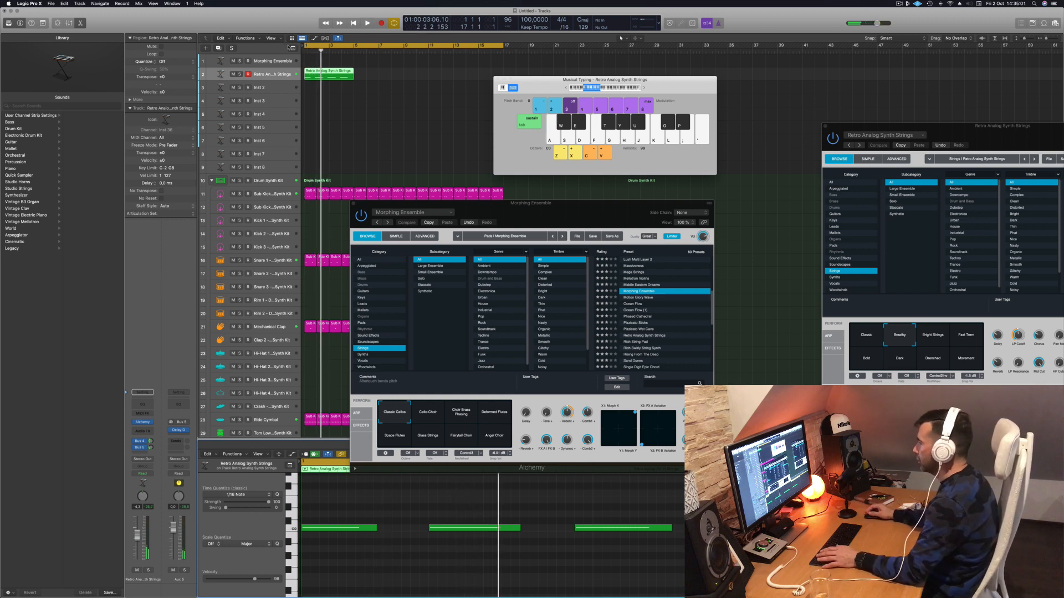
{"action": "key", "text": "Return"}
{"action": "key", "text": "space"}
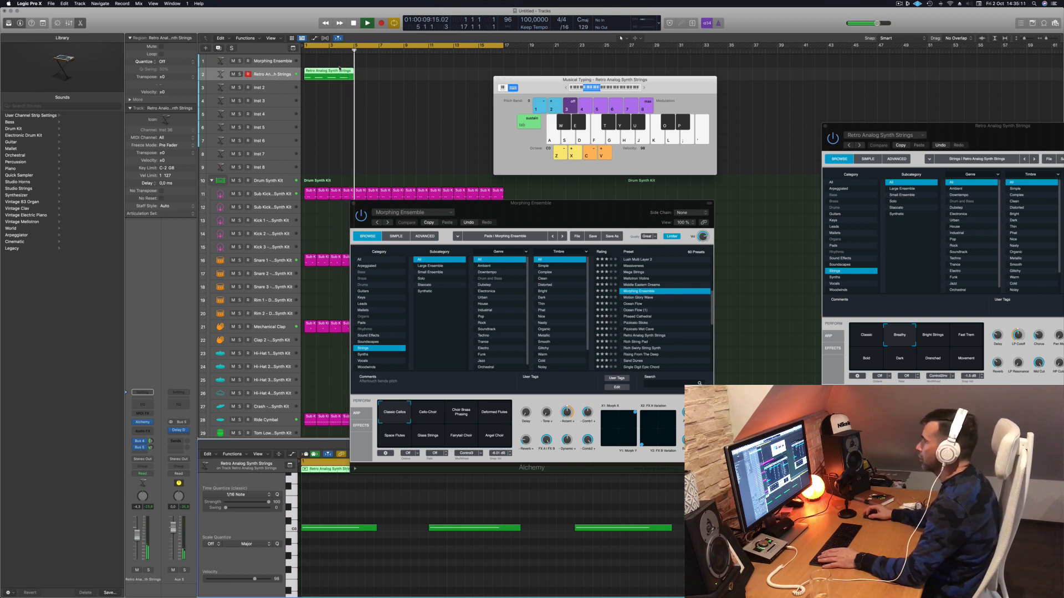
Duplicate the four-bar strings region until it fills all 16 bars and play from the start.
{"action": "key", "text": "space"}
{"action": "left_click_drag", "start_coordinate": [319, 74], "coordinate": [368, 78]}
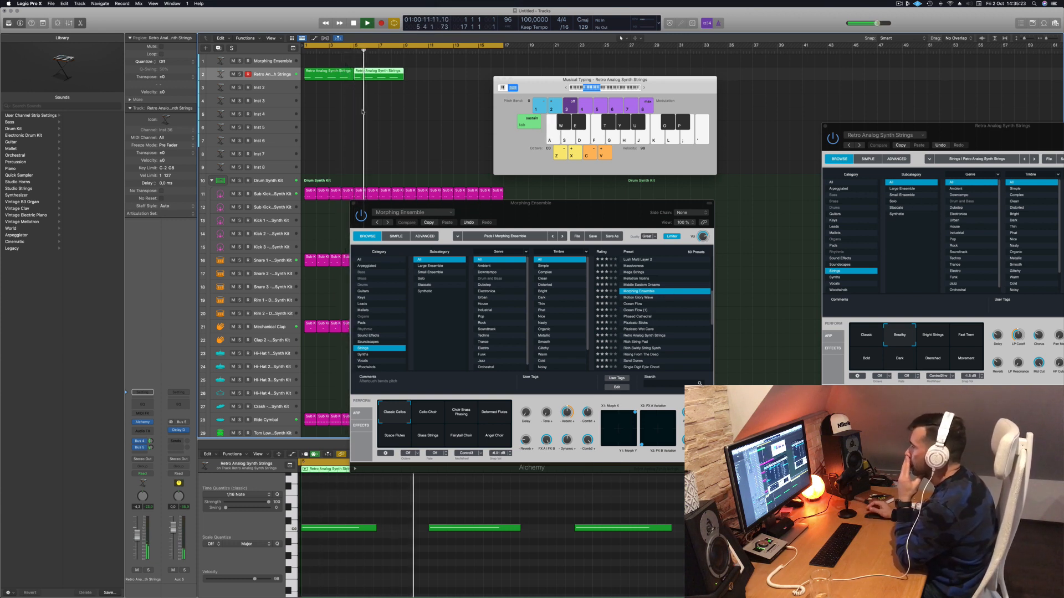
{"action": "mouse_move", "coordinate": [435, 78]}
{"action": "left_mouse_down"}
{"action": "mouse_move", "coordinate": [336, 75]}
{"action": "mouse_move", "coordinate": [430, 80]}
{"action": "left_mouse_up"}
{"action": "key", "text": "Return"}
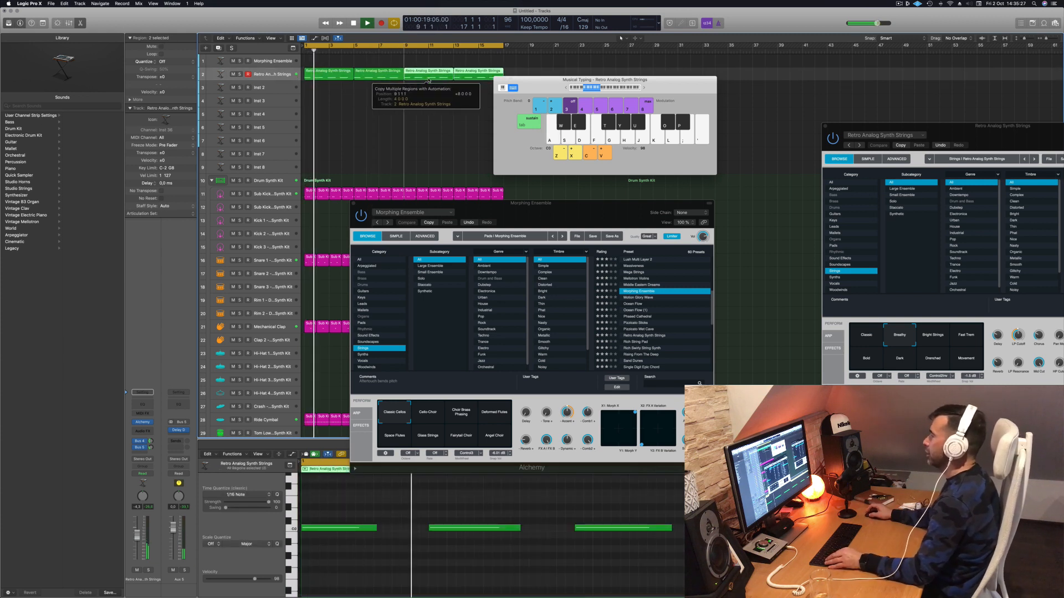
Move the Musical Typing window aside, then select the strings track with all its regions and briefly solo it.
{"action": "left_click_drag", "start_coordinate": [513, 84], "coordinate": [675, 106]}
{"action": "left_click", "coordinate": [409, 116]}
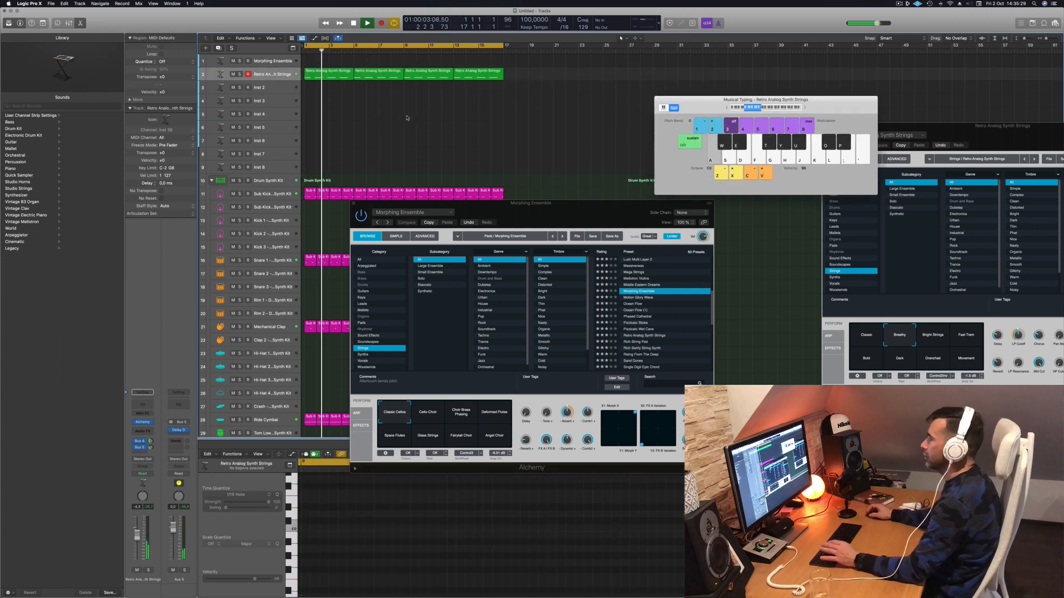
{"action": "left_click", "coordinate": [269, 74]}
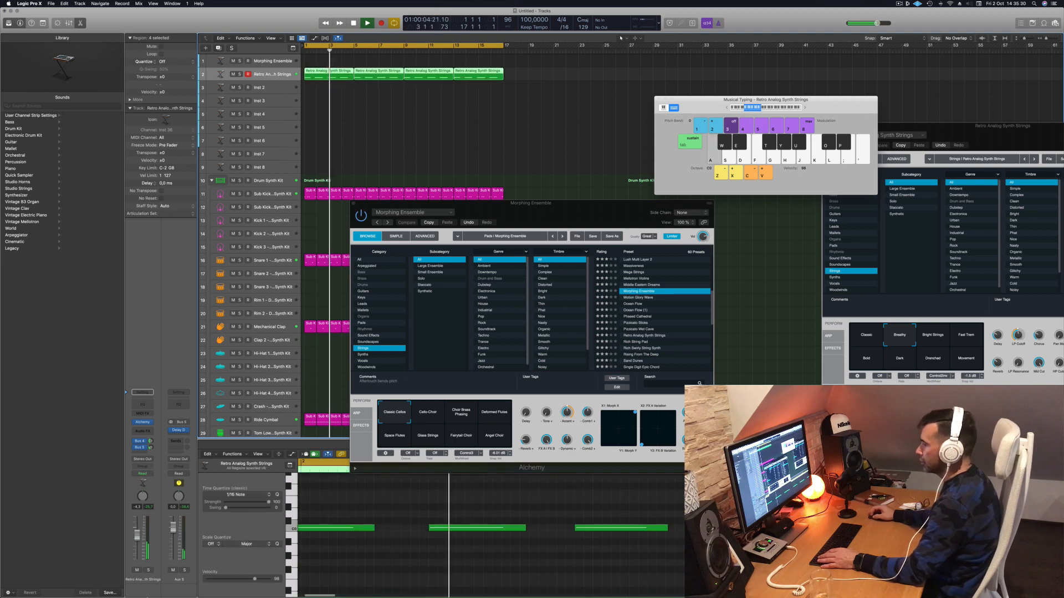
{"action": "left_click", "coordinate": [148, 570]}
{"action": "left_click", "coordinate": [148, 570]}
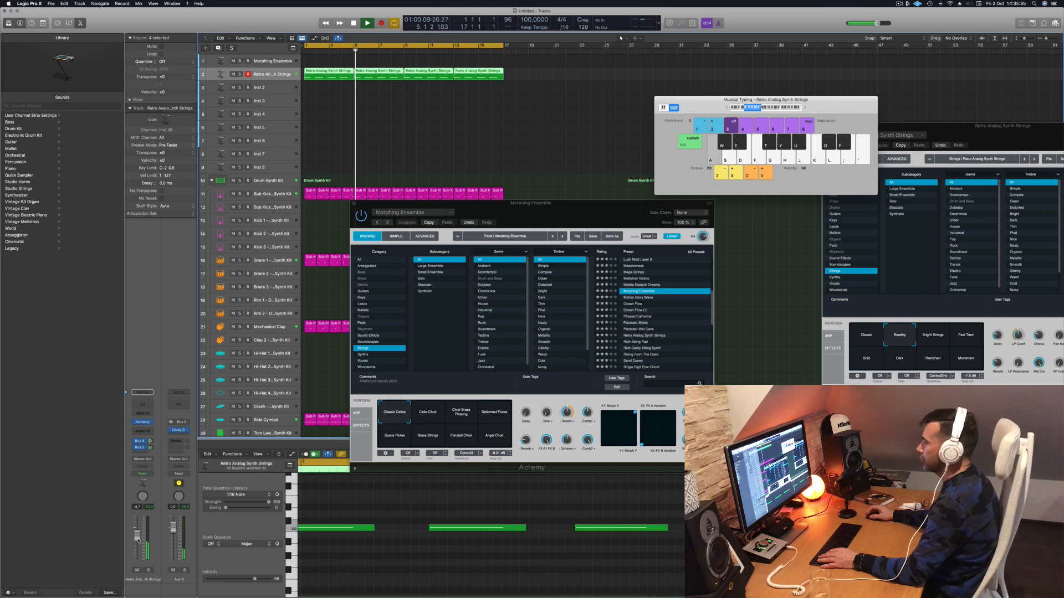
Select the Morphing Ensemble track and reopen its Alchemy instrument window.
{"action": "left_click_drag", "start_coordinate": [450, 204], "coordinate": [613, 153]}
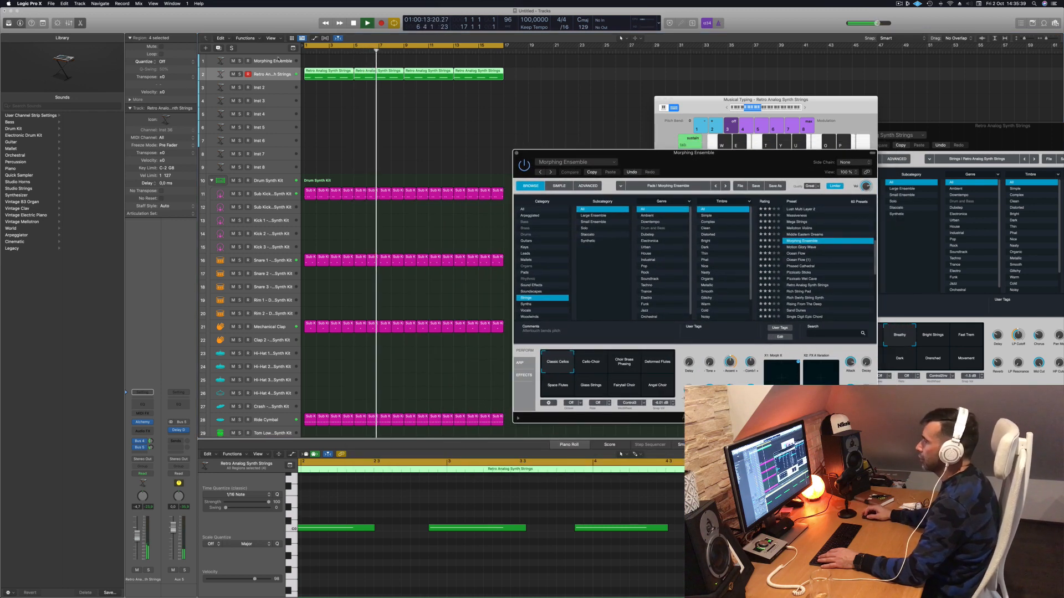
{"action": "left_click", "coordinate": [339, 59]}
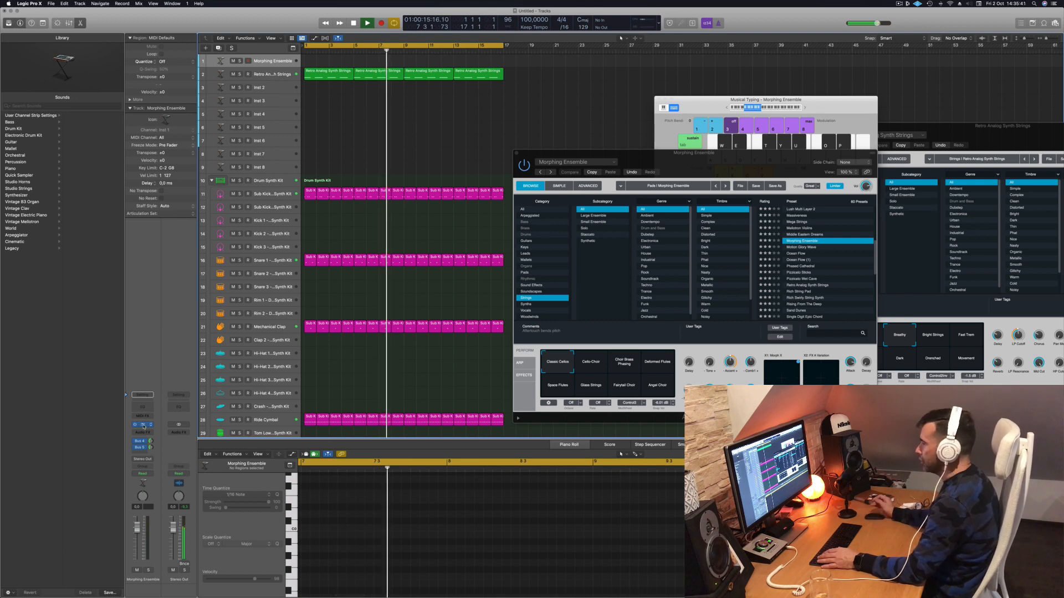
{"action": "left_click", "coordinate": [143, 425]}
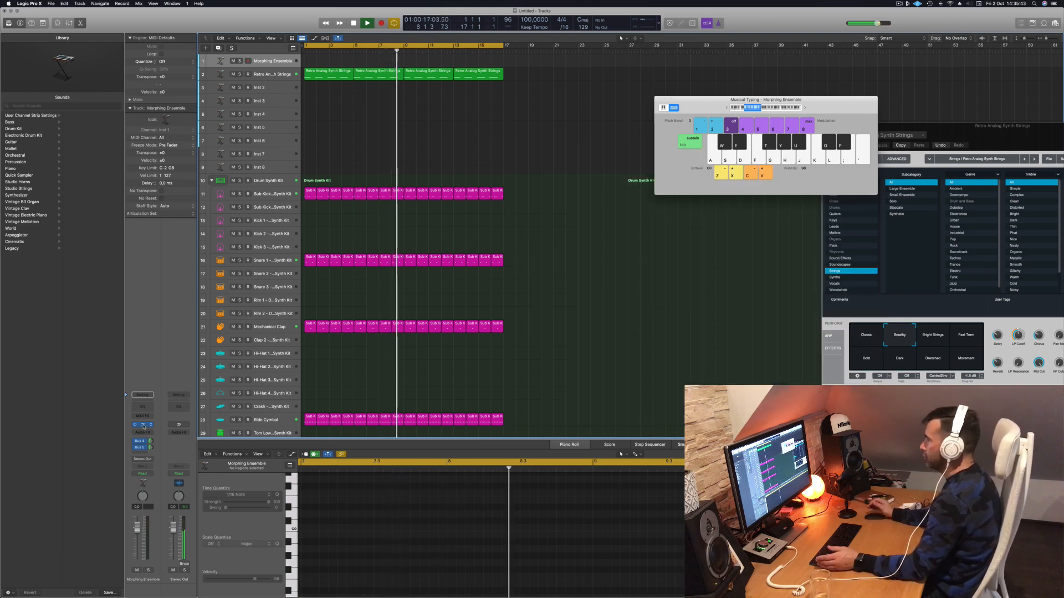
{"action": "left_click", "coordinate": [143, 426]}
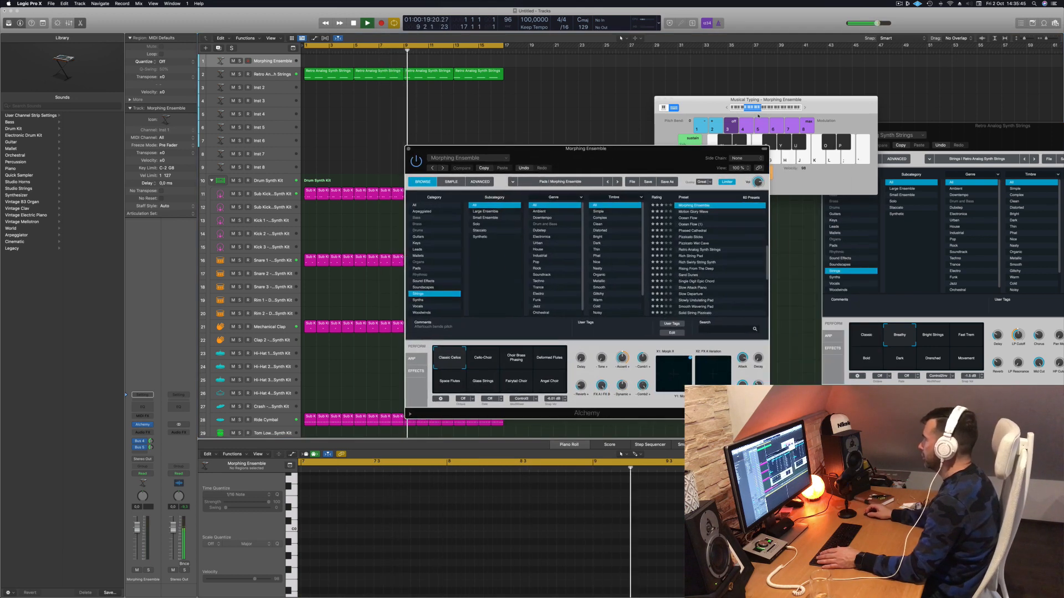
Shift the Musical Typing keyboard's octave range and audition notes on the Morphing Ensemble track over the beat.
{"action": "left_click", "coordinate": [804, 108]}
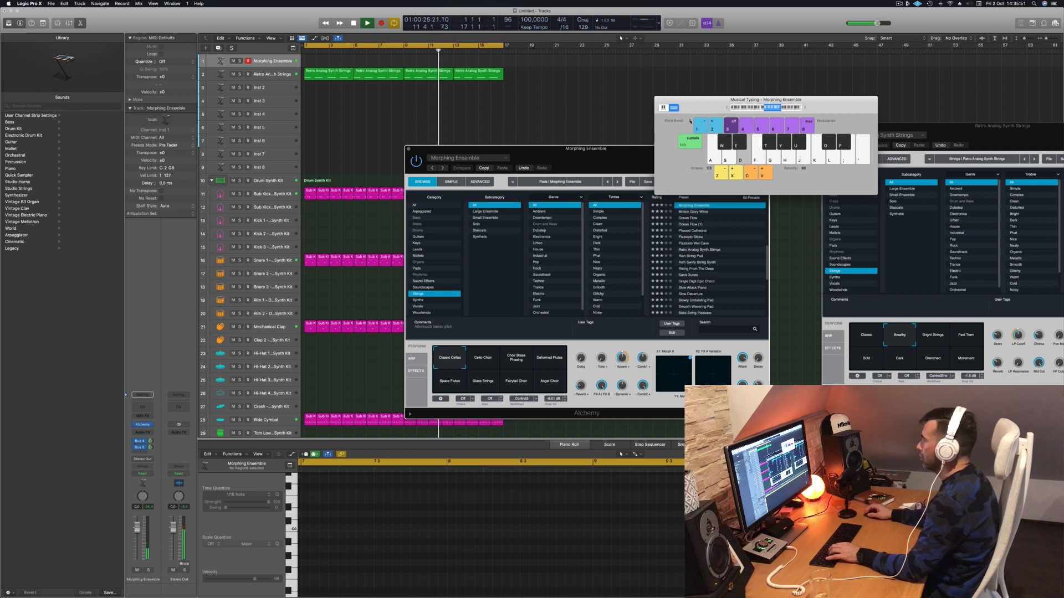
{"action": "left_click", "coordinate": [727, 109]}
{"action": "key", "text": "d"}
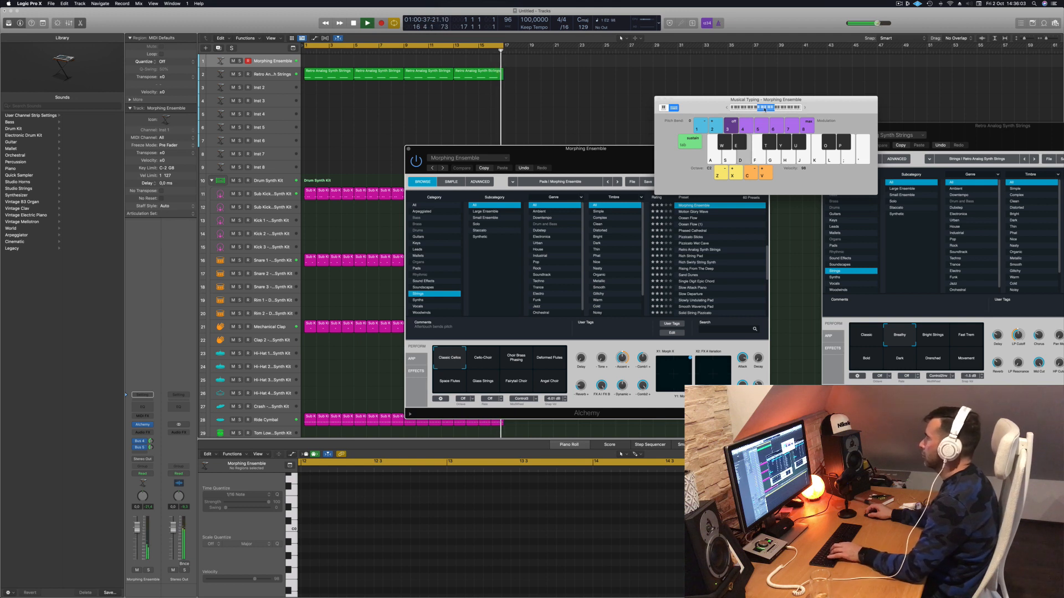
Lower the Musical Typing keyboard's octave range and audition low notes on the Morphing Ensemble track over the beat.
{"action": "left_click", "coordinate": [727, 108]}
{"action": "key", "text": "d"}
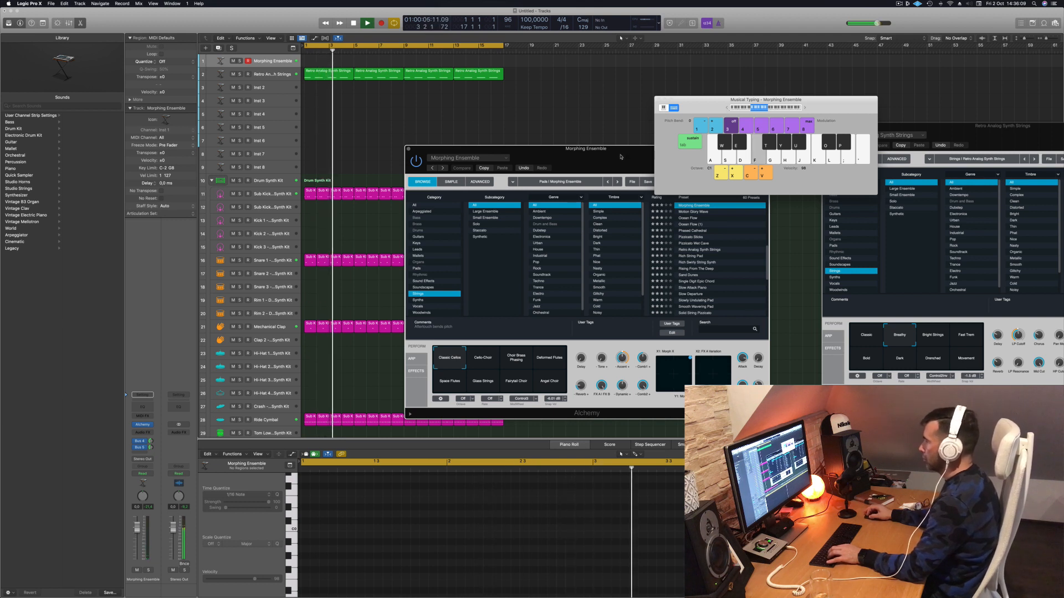
{"action": "key", "text": "d"}
{"action": "key", "text": "d"}
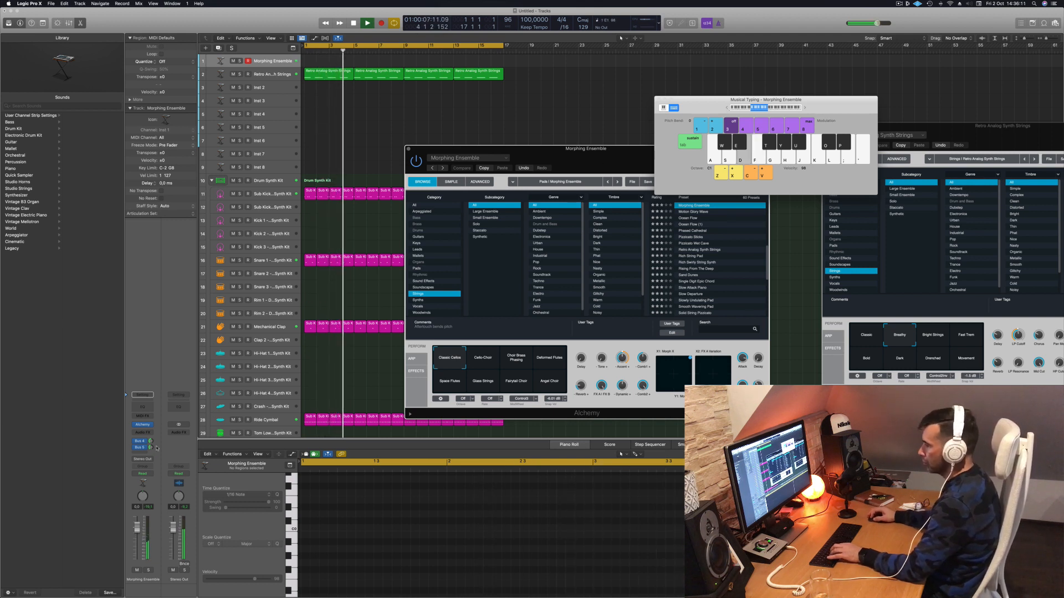
Lower the Morphing Ensemble track's volume in stages and adjust its bus send levels while auditioning notes over the beat.
{"action": "left_click_drag", "start_coordinate": [137, 528], "coordinate": [137, 542]}
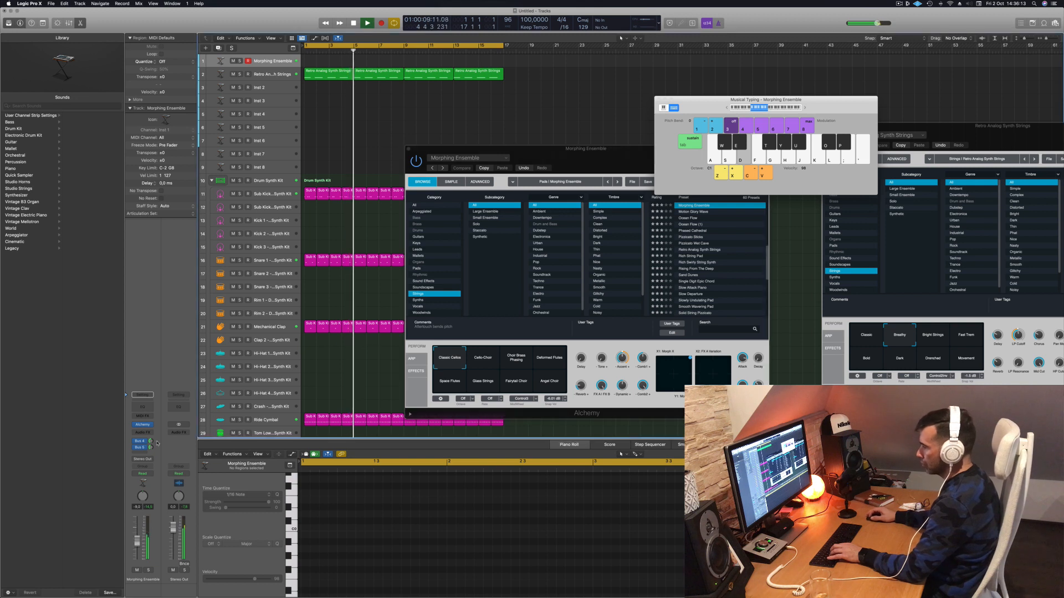
{"action": "left_click_drag", "start_coordinate": [150, 441], "coordinate": [151, 453]}
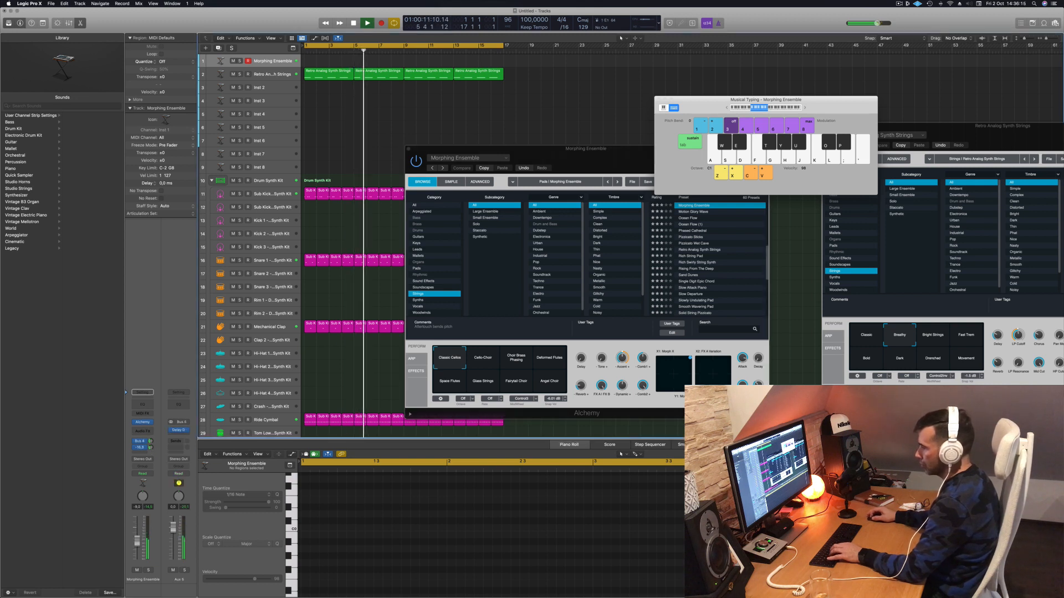
{"action": "key", "text": "d"}
{"action": "left_click_drag", "start_coordinate": [137, 549], "coordinate": [138, 557]}
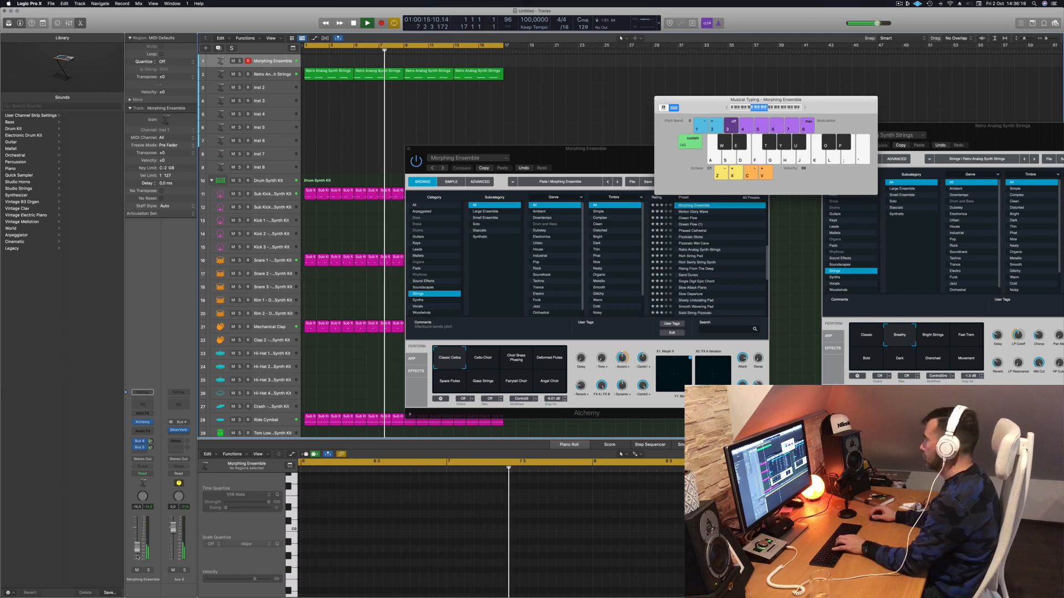
{"action": "left_click_drag", "start_coordinate": [612, 160], "coordinate": [609, 130]}
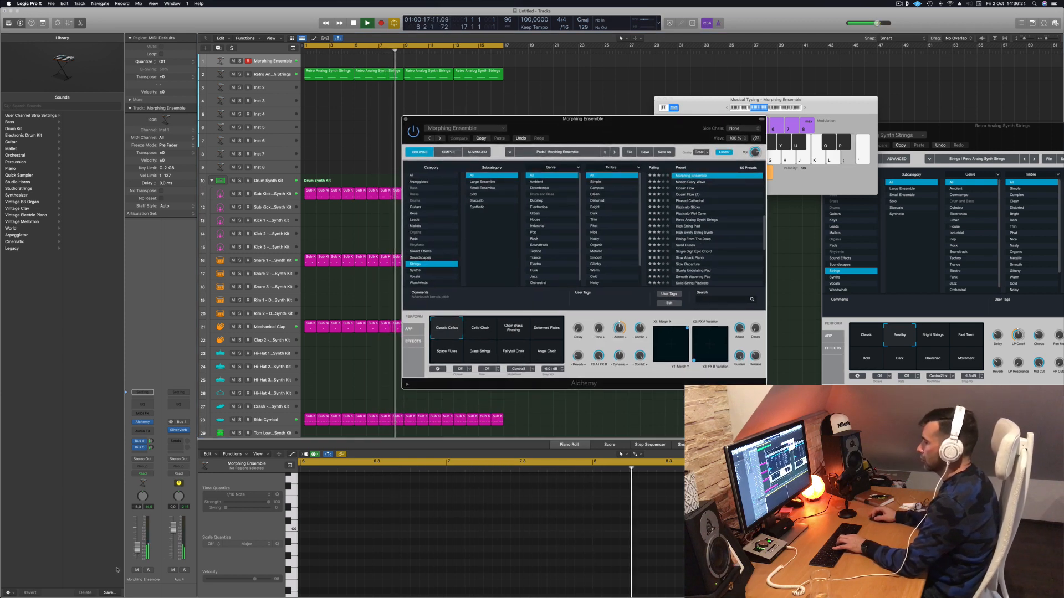
{"action": "left_click_drag", "start_coordinate": [137, 548], "coordinate": [137, 551]}
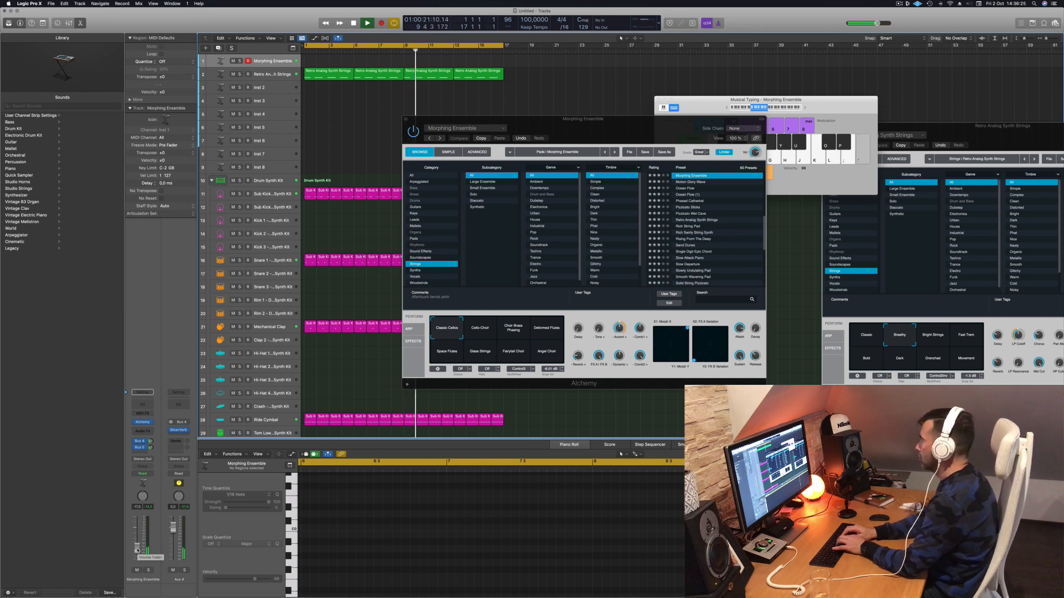
{"action": "key", "text": "k"}
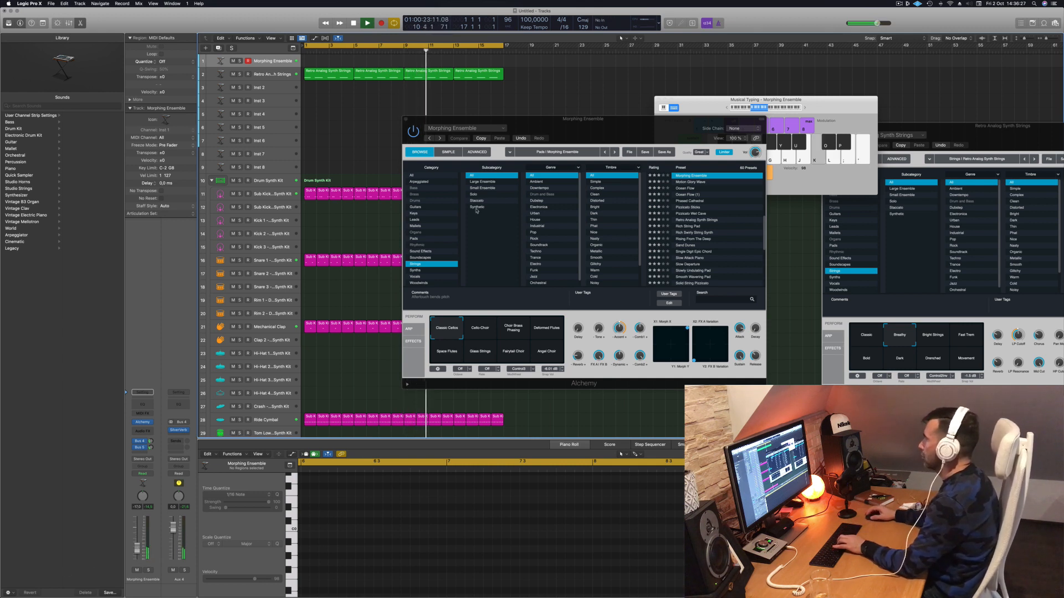
Raise the Musical Typing keyboard's octave range, audition a note and move its window clear of the Alchemy window.
{"action": "left_click", "coordinate": [807, 109]}
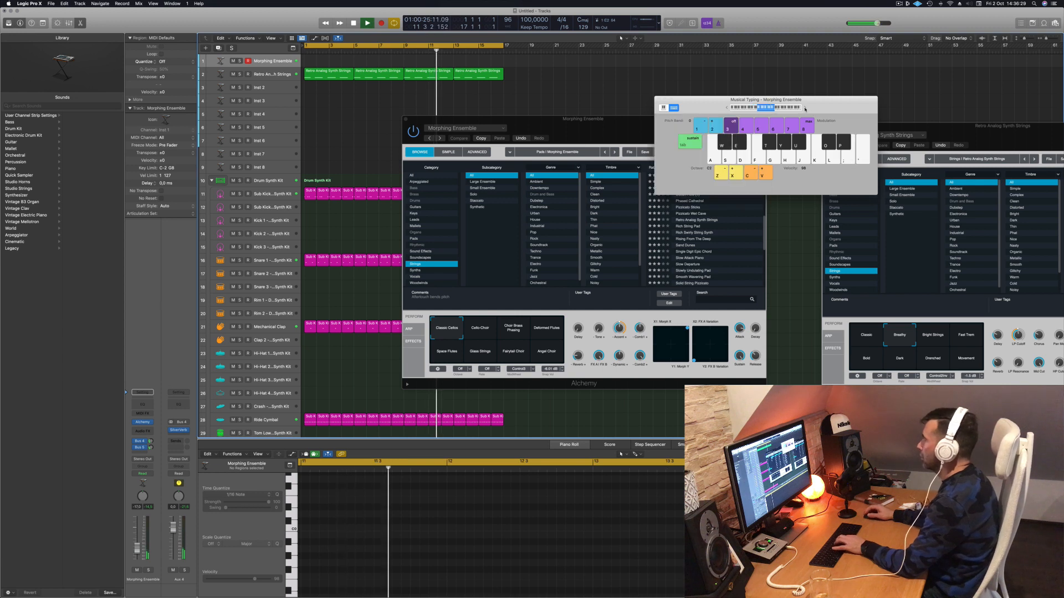
{"action": "left_click_drag", "start_coordinate": [815, 105], "coordinate": [796, 96]}
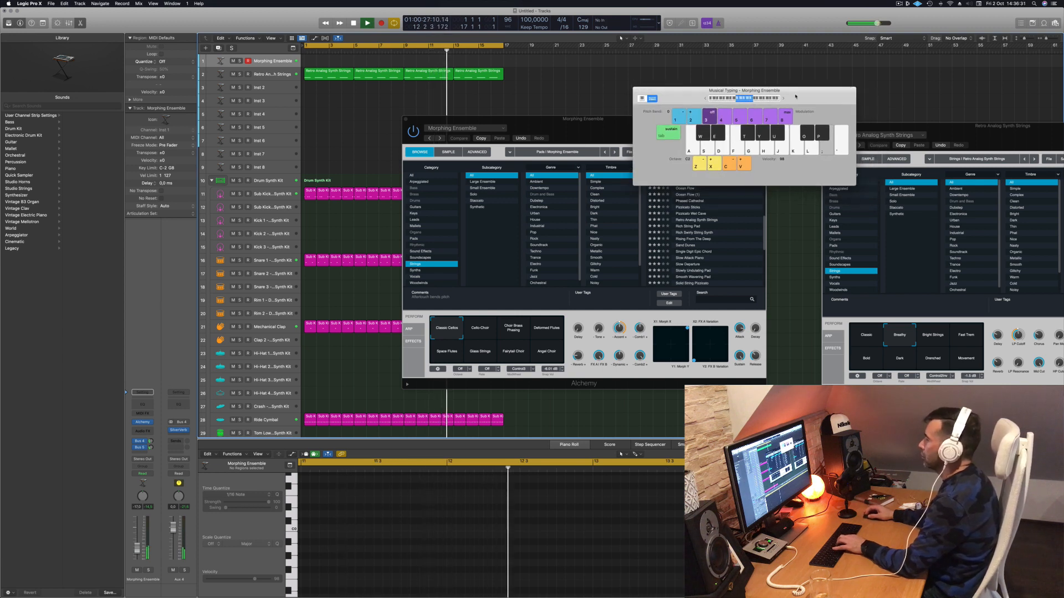
{"action": "key", "text": "j"}
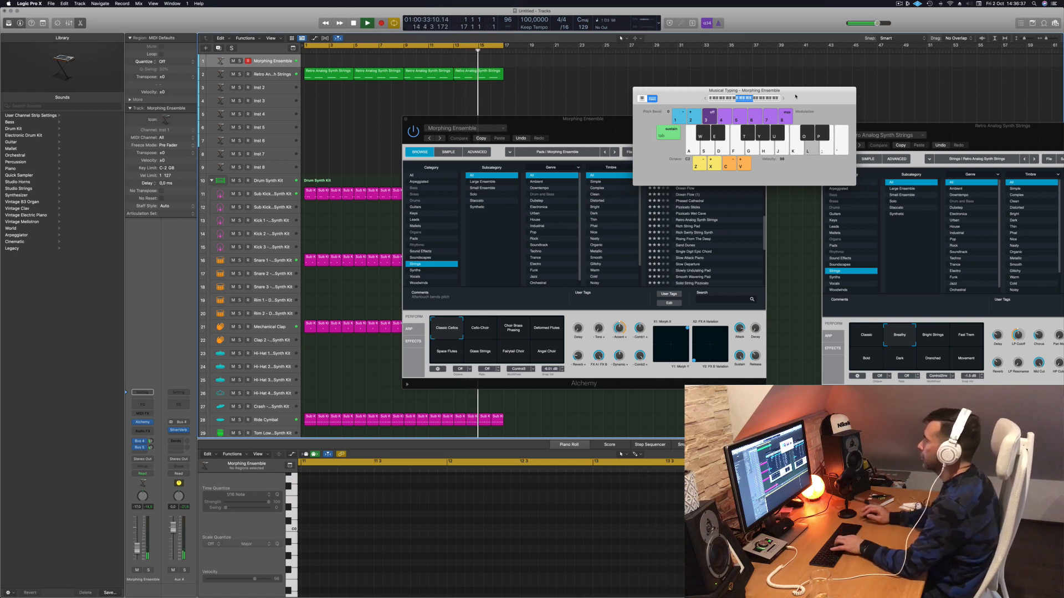
{"action": "left_click_drag", "start_coordinate": [795, 96], "coordinate": [900, 66]}
Load the Motion Glory Wave preset in Alchemy, adjust the track's bus send and audition notes with it.
{"action": "left_click_drag", "start_coordinate": [663, 131], "coordinate": [565, 79]}
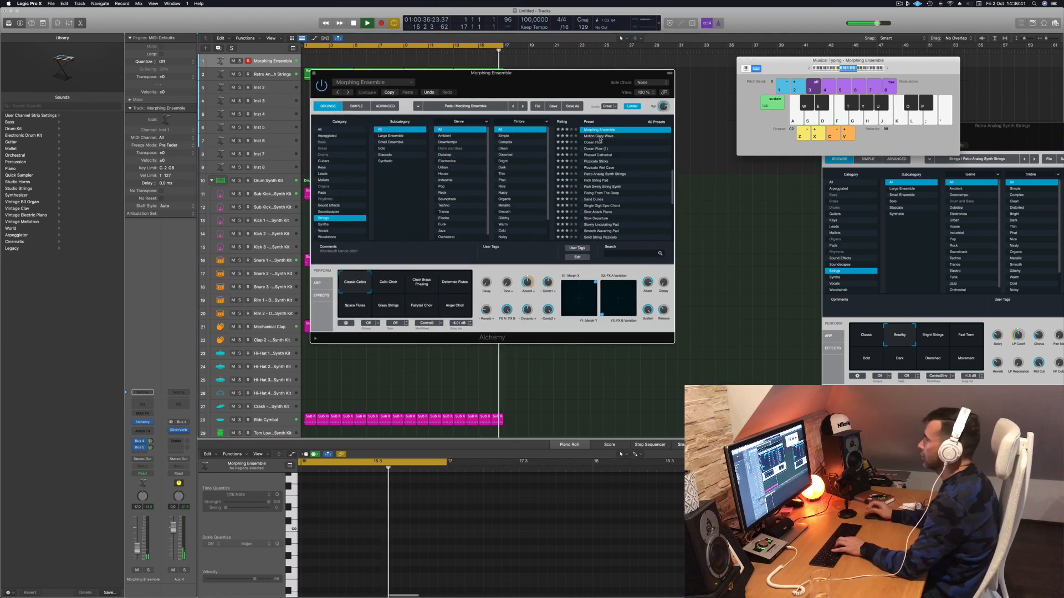
{"action": "left_click_drag", "start_coordinate": [542, 82], "coordinate": [698, 111]}
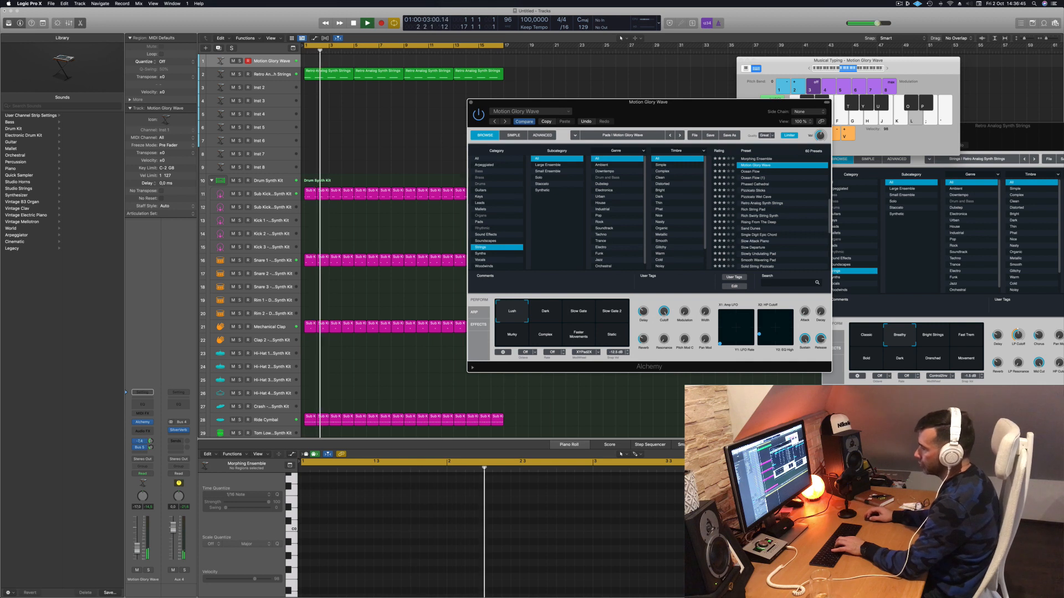
{"action": "left_click_drag", "start_coordinate": [151, 441], "coordinate": [151, 458]}
{"action": "key", "text": "j"}
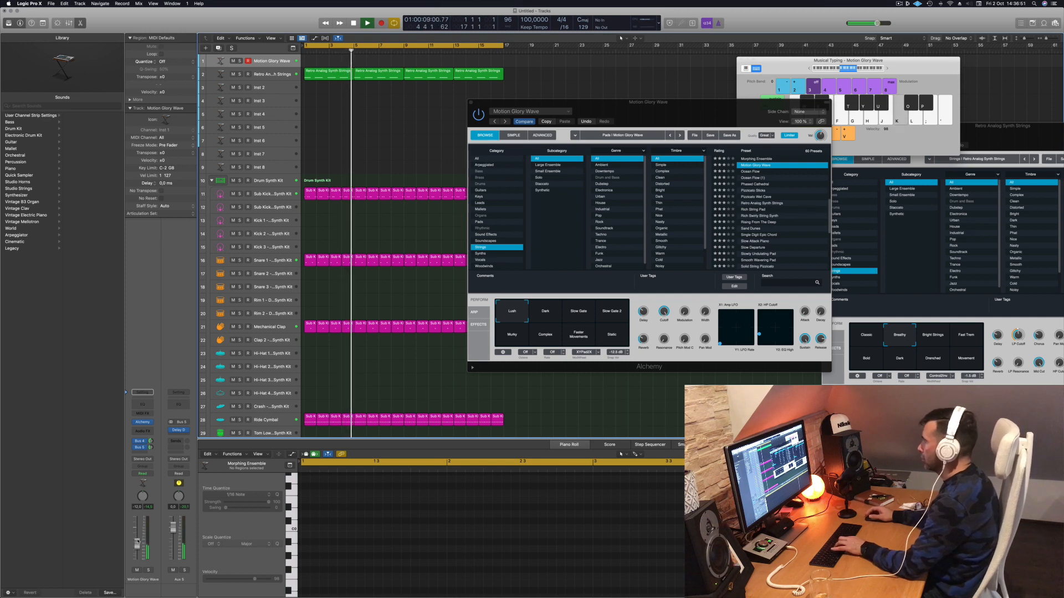
{"action": "left_click_drag", "start_coordinate": [568, 103], "coordinate": [503, 99]}
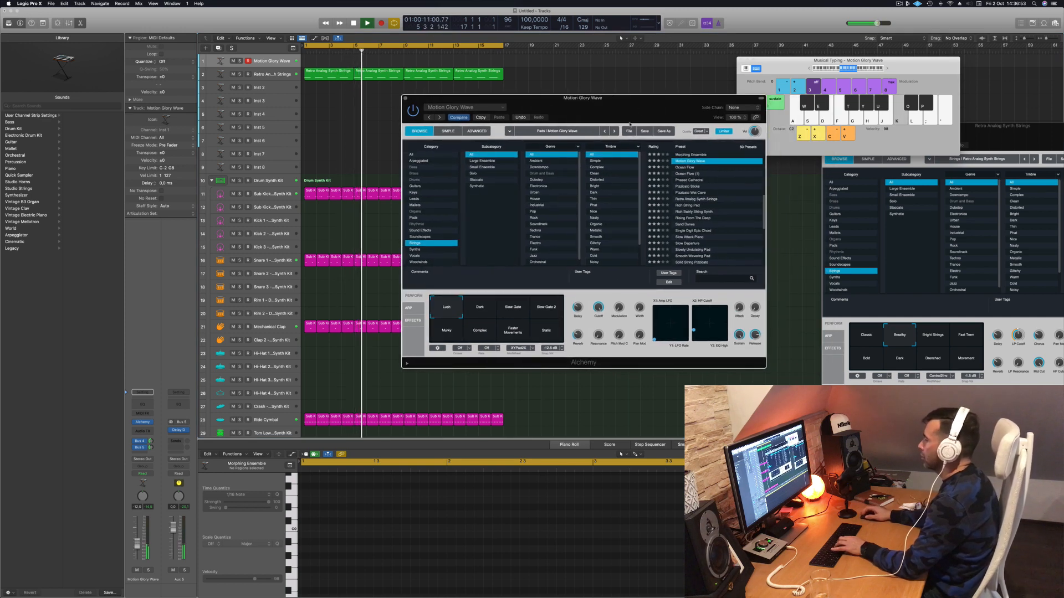
{"action": "key", "text": "l"}
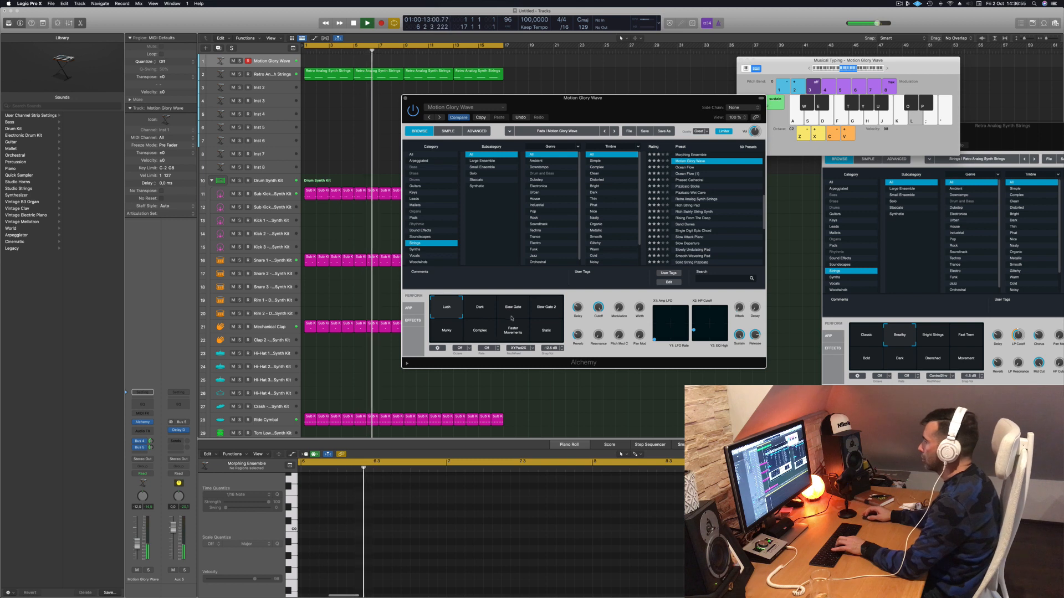
Try the Dark, Slow Gate, Complex and Faster Movements snapshots of Motion Glory Wave, raising the track volume slightly.
{"action": "left_click", "coordinate": [481, 308]}
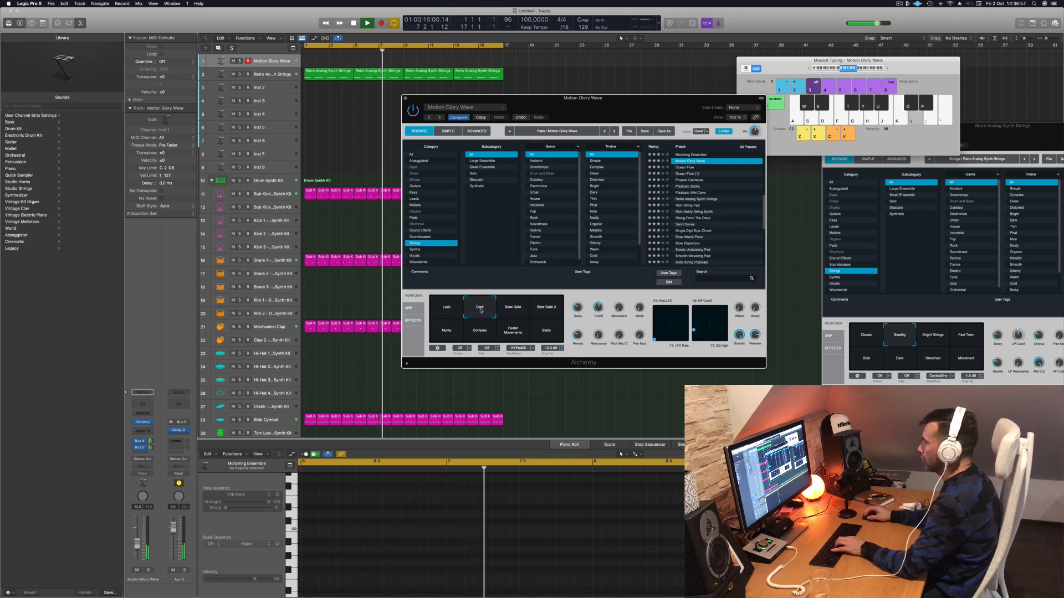
{"action": "left_click", "coordinate": [515, 312]}
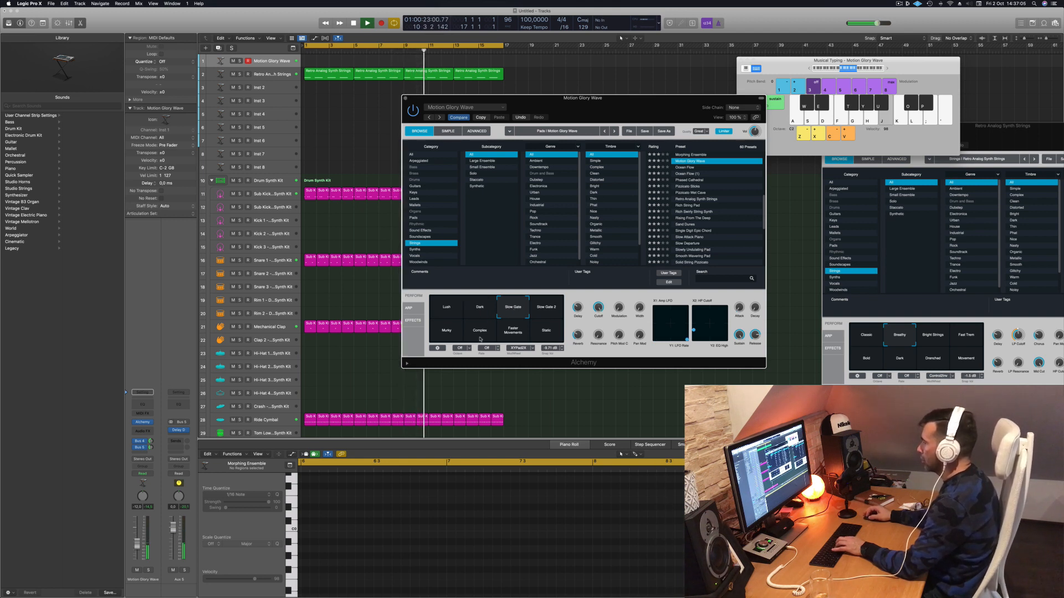
{"action": "left_click", "coordinate": [480, 337]}
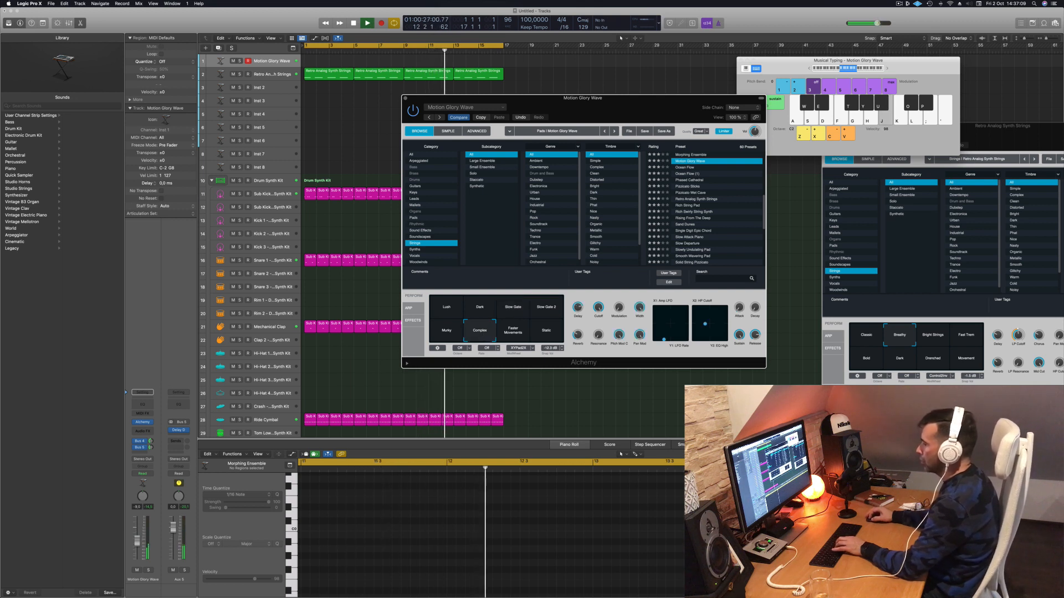
{"action": "left_click_drag", "start_coordinate": [137, 542], "coordinate": [137, 539]}
{"action": "key", "text": "k"}
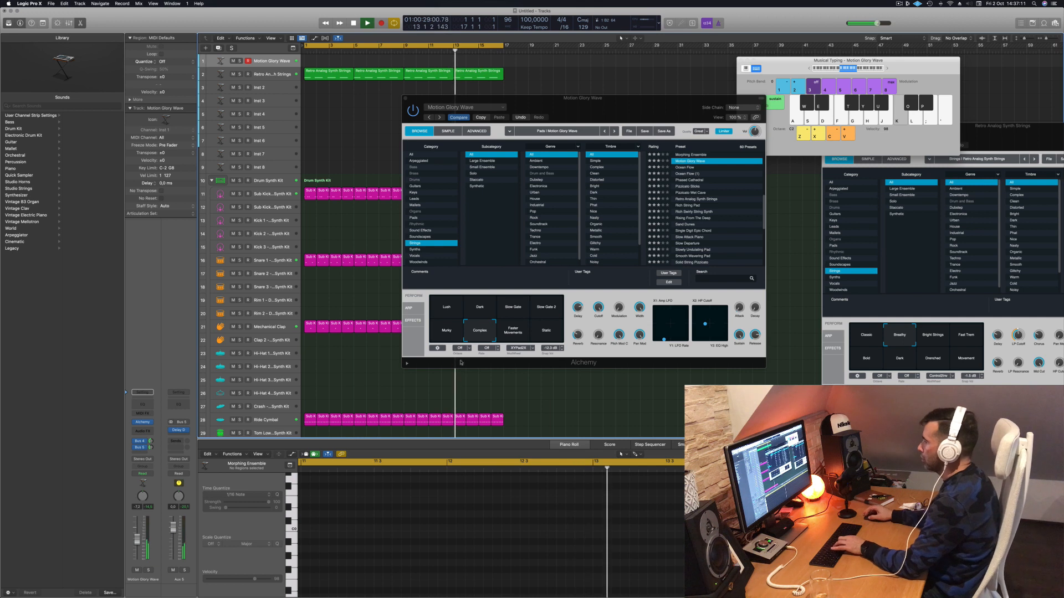
{"action": "left_click", "coordinate": [513, 338]}
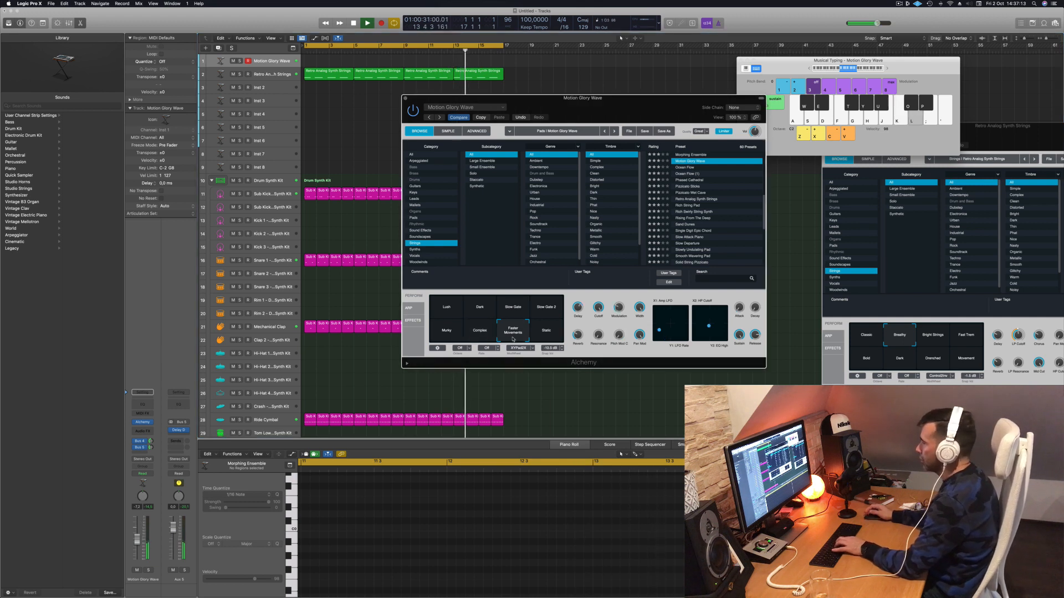
Try the Phased Cathedral preset in Alchemy and audition notes with it over the beat.
{"action": "mouse_move", "coordinate": [669, 108]}
{"action": "left_mouse_down"}
{"action": "mouse_move", "coordinate": [641, 108]}
{"action": "mouse_move", "coordinate": [655, 119]}
{"action": "left_mouse_up"}
{"action": "left_click", "coordinate": [662, 184]}
{"action": "key", "text": "k"}
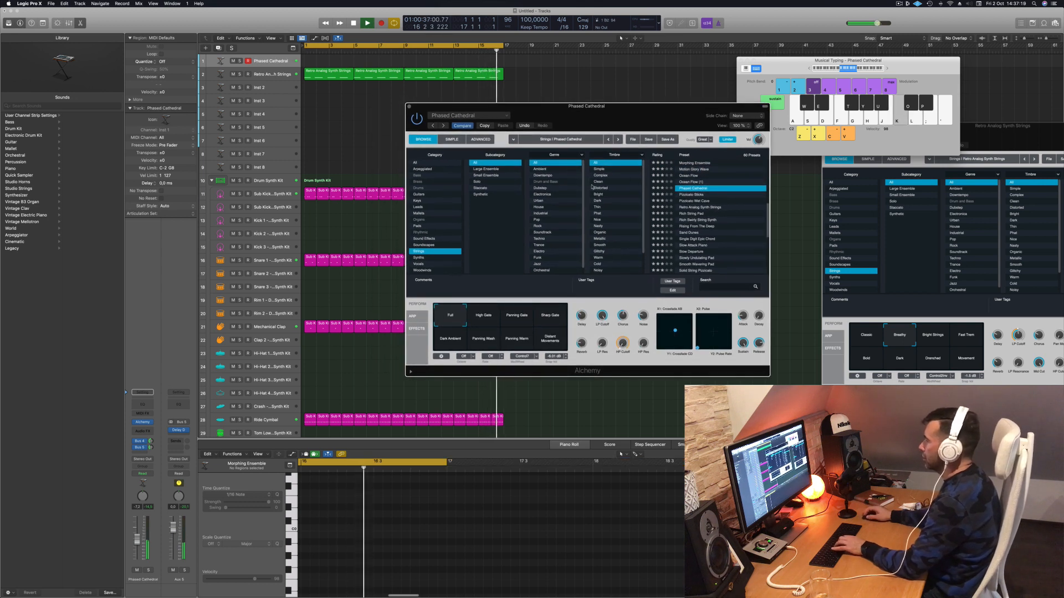
{"action": "key", "text": "l"}
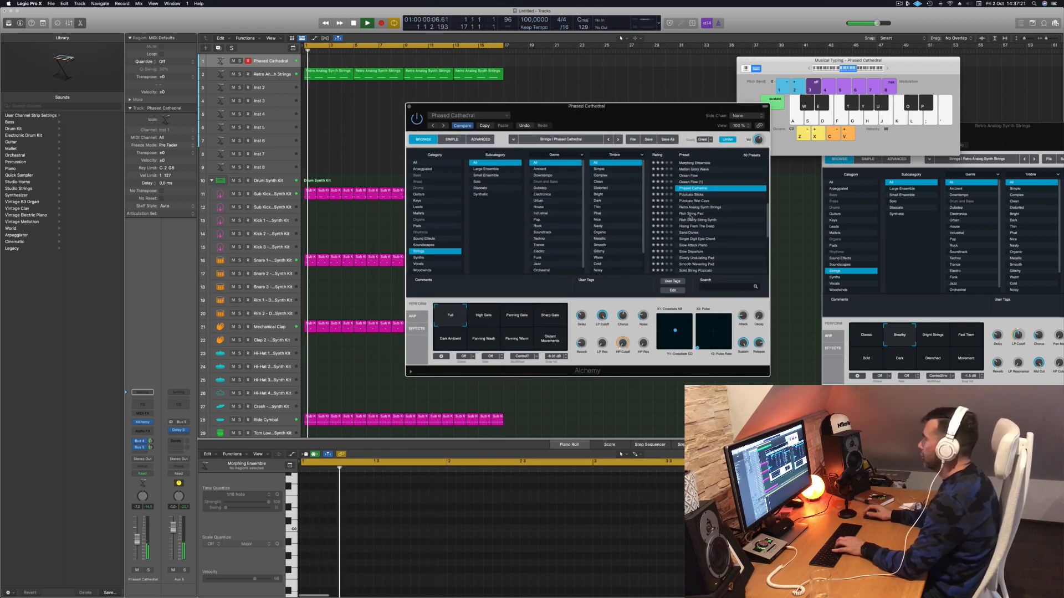
Load the Rich String Pad preset, lower the track's volume and rehearse a melody over the beat.
{"action": "left_click", "coordinate": [691, 214]}
{"action": "key", "text": "h"}
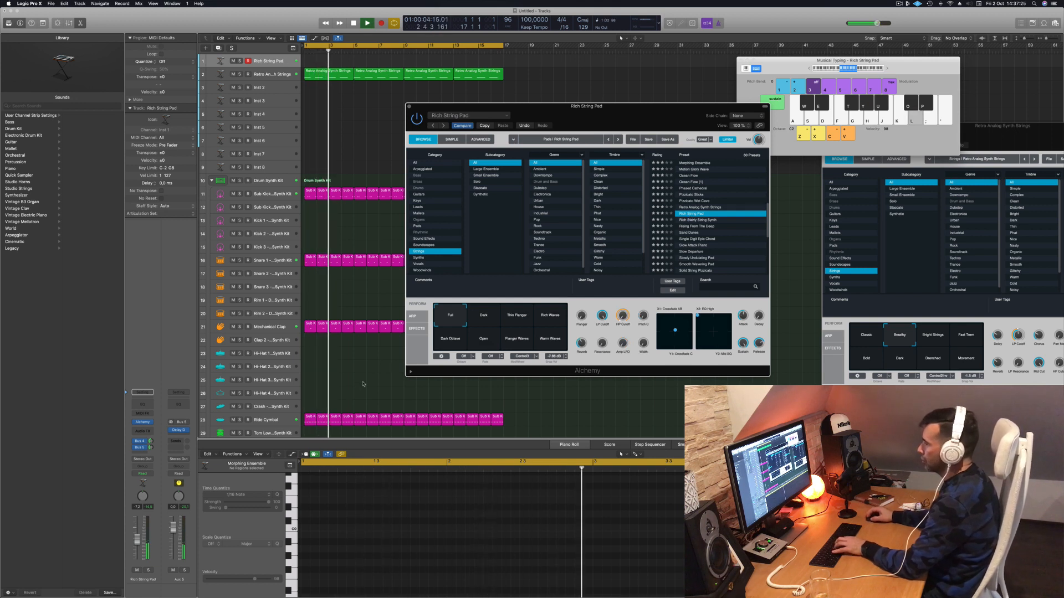
{"action": "key", "text": "l"}
{"action": "key", "text": "h"}
{"action": "left_click_drag", "start_coordinate": [136, 540], "coordinate": [137, 552]}
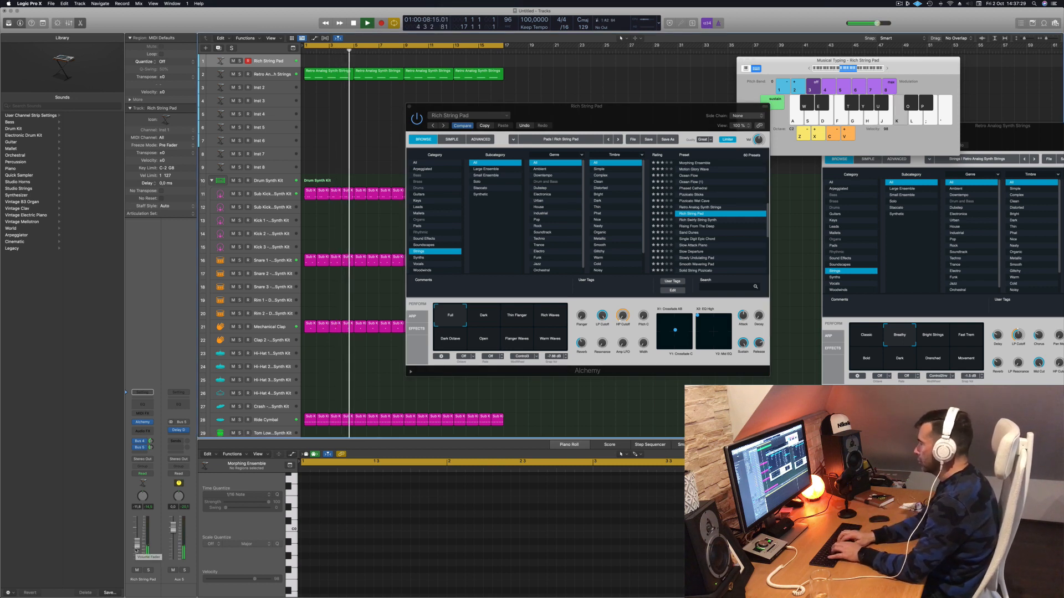
{"action": "key", "text": "l"}
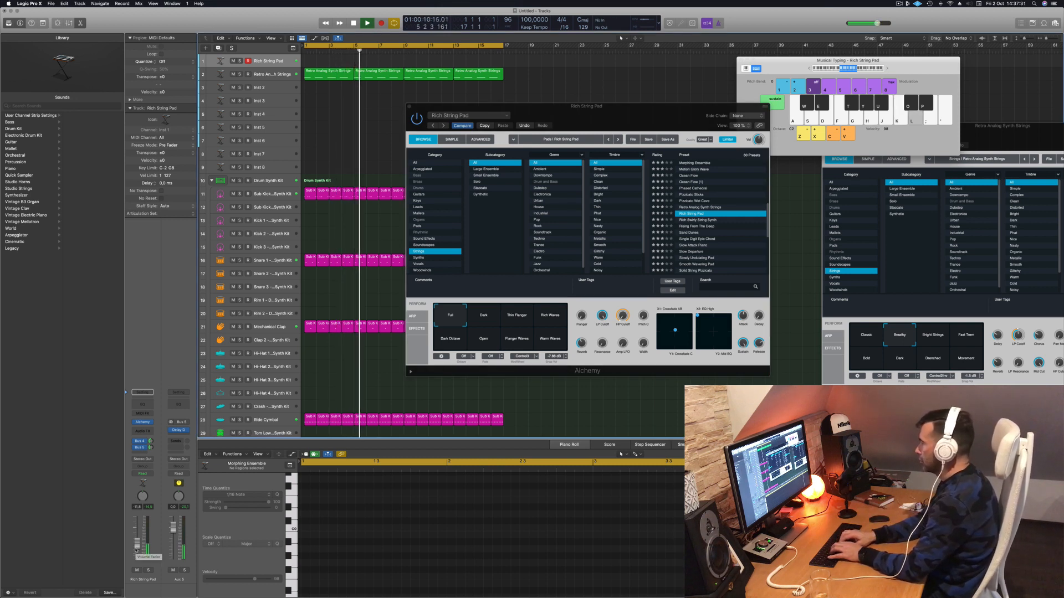
{"action": "key", "text": "f"}
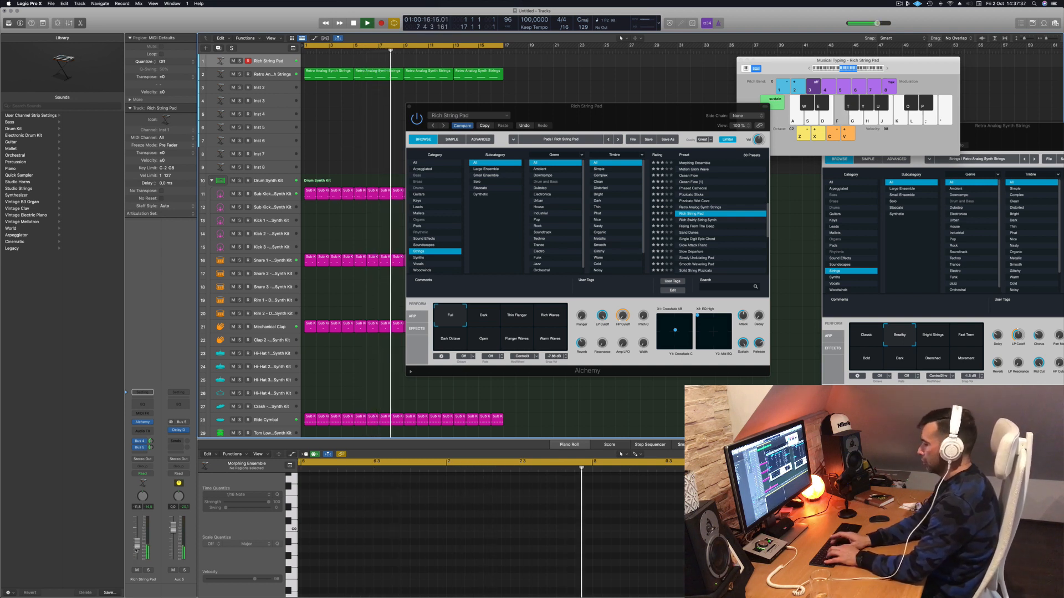
{"action": "key", "text": "g"}
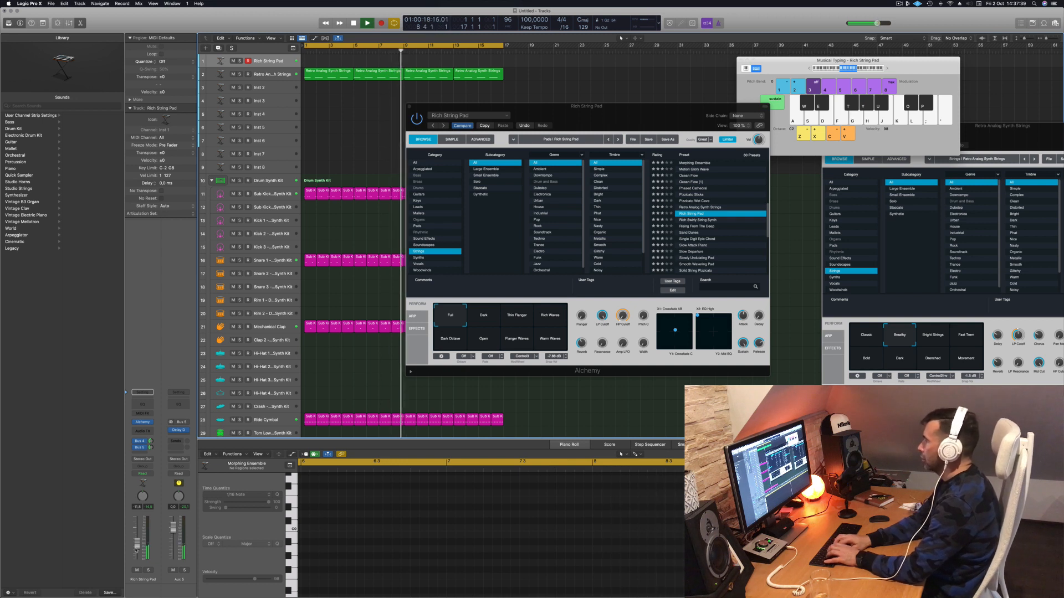
{"action": "key", "text": "f"}
{"action": "key", "text": "f"}
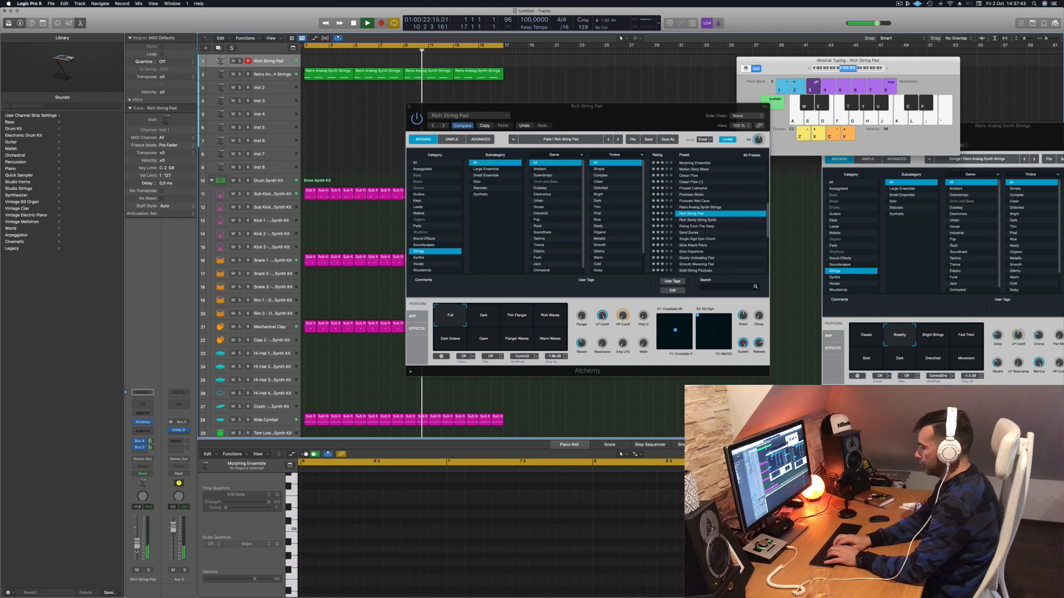
Record a Rich String Pad melody from about bar 11 through bar 16, stop playback and select the recorded region.
{"action": "key", "text": "r"}
{"action": "key", "text": "f"}
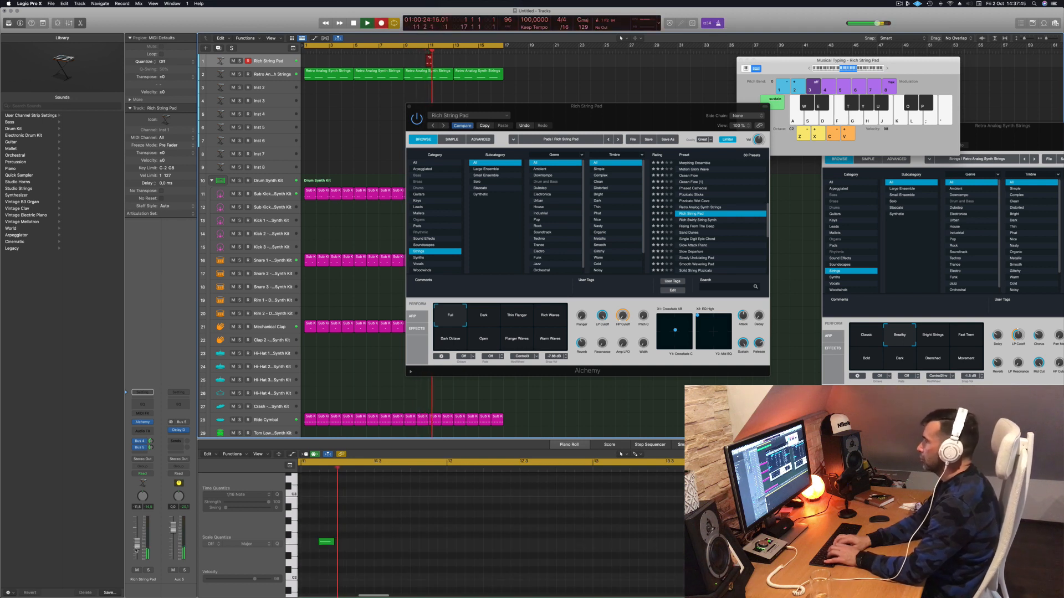
{"action": "key", "text": "f"}
{"action": "key", "text": "f"}
{"action": "key", "text": "g"}
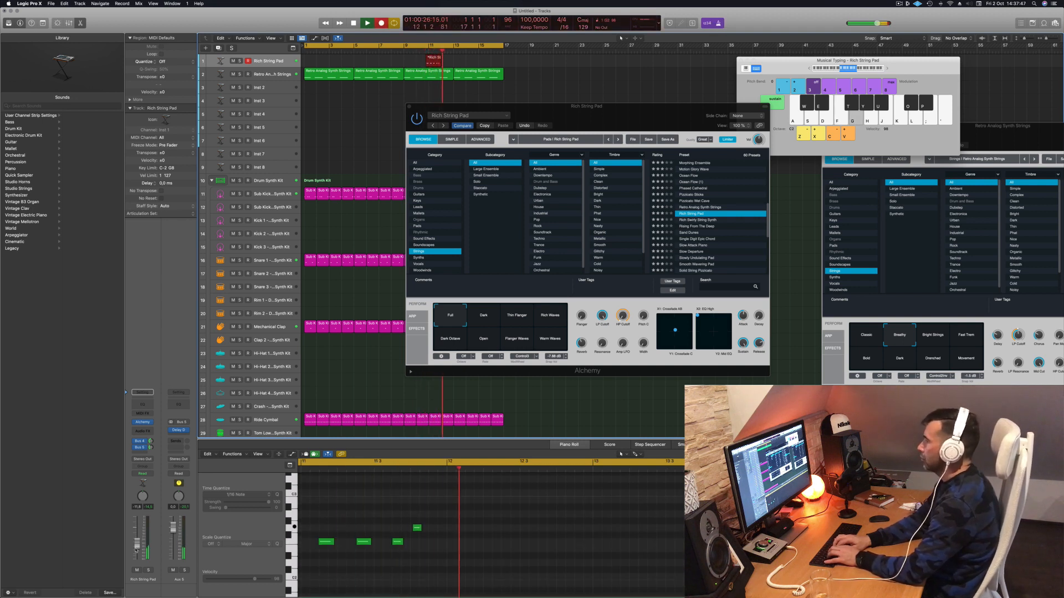
{"action": "key", "text": "f"}
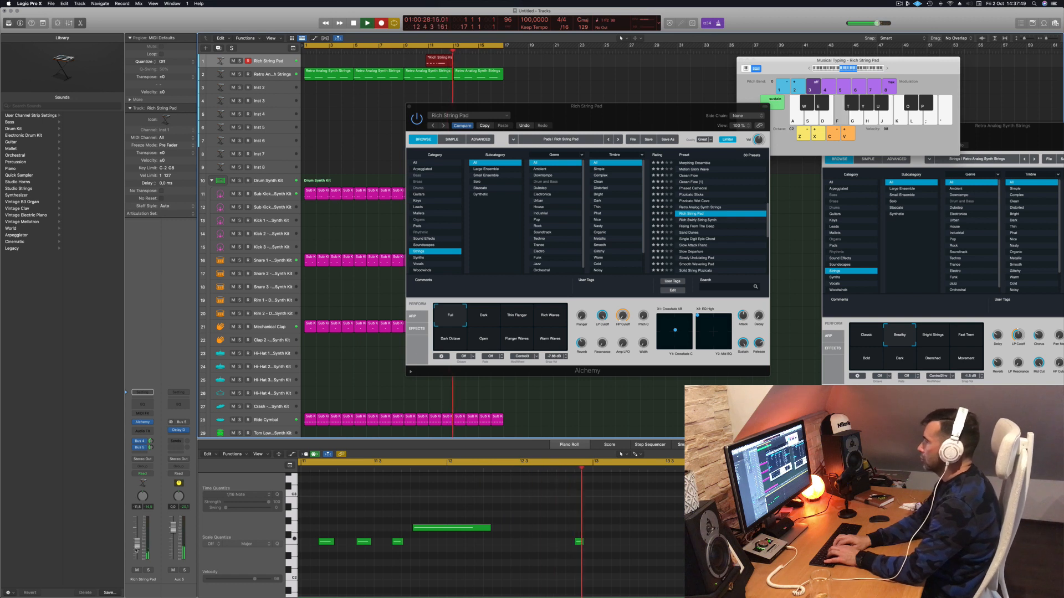
{"action": "key", "text": "f"}
{"action": "key", "text": "f"}
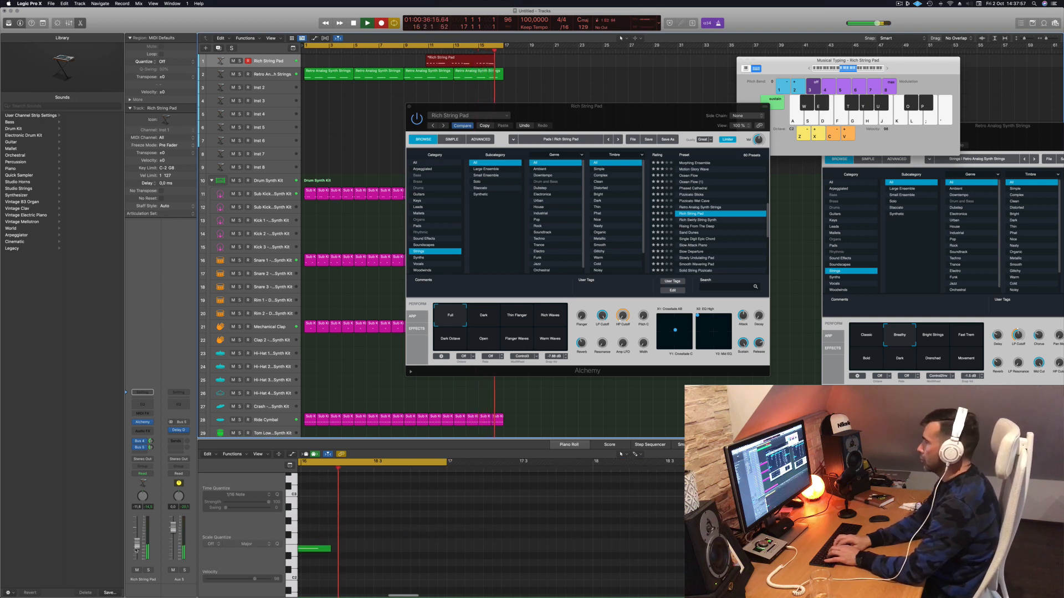
{"action": "key", "text": "space"}
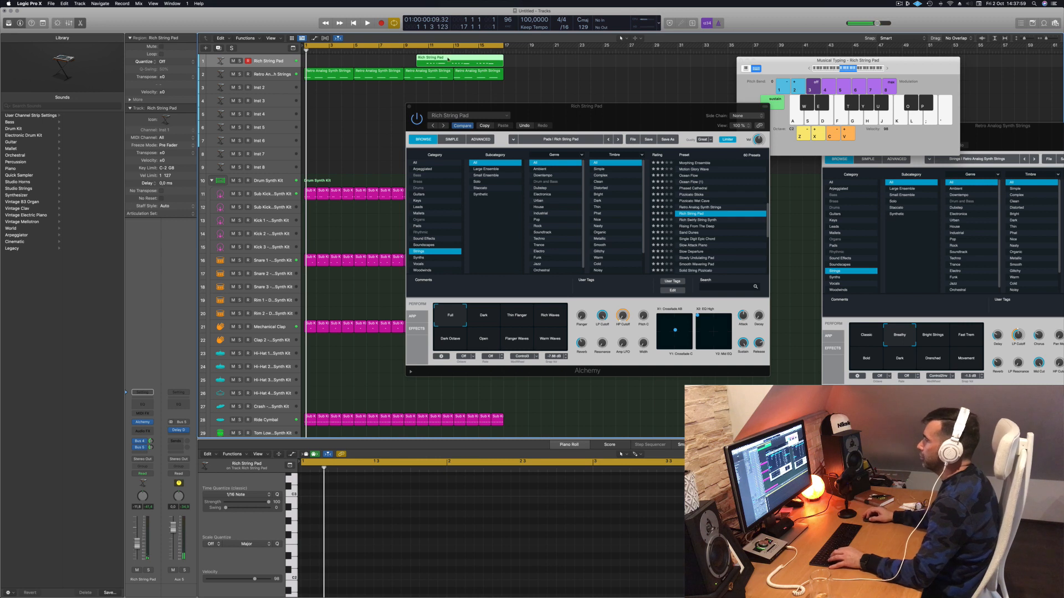
{"action": "left_click", "coordinate": [428, 57]}
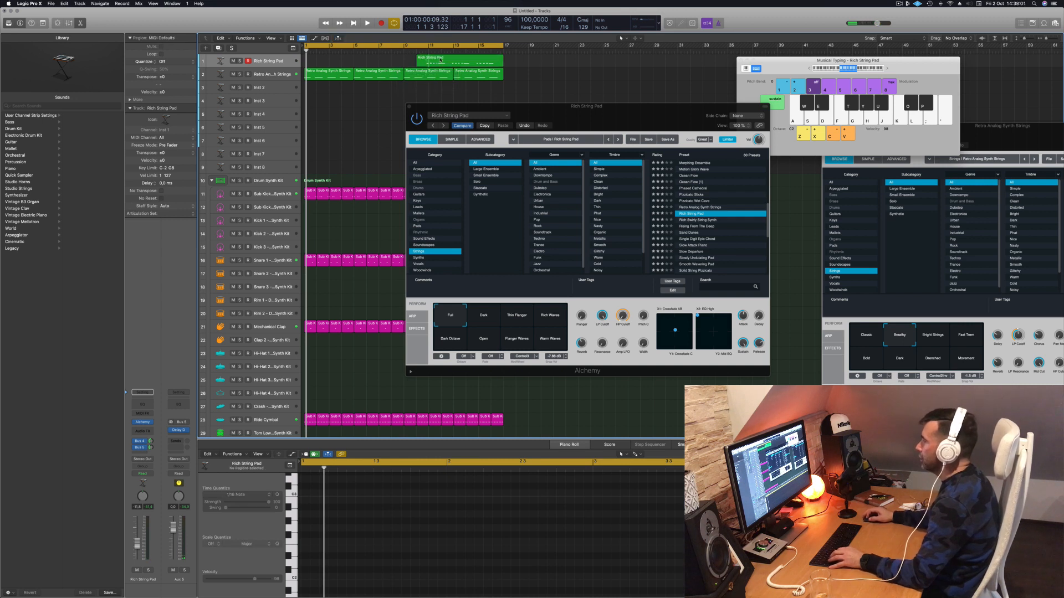
Move the recorded Rich String Pad region to bar 1 and check its notes while playing it back from the start.
{"action": "left_click", "coordinate": [441, 60]}
{"action": "key", "text": "space"}
{"action": "left_click_drag", "start_coordinate": [465, 62], "coordinate": [353, 60]}
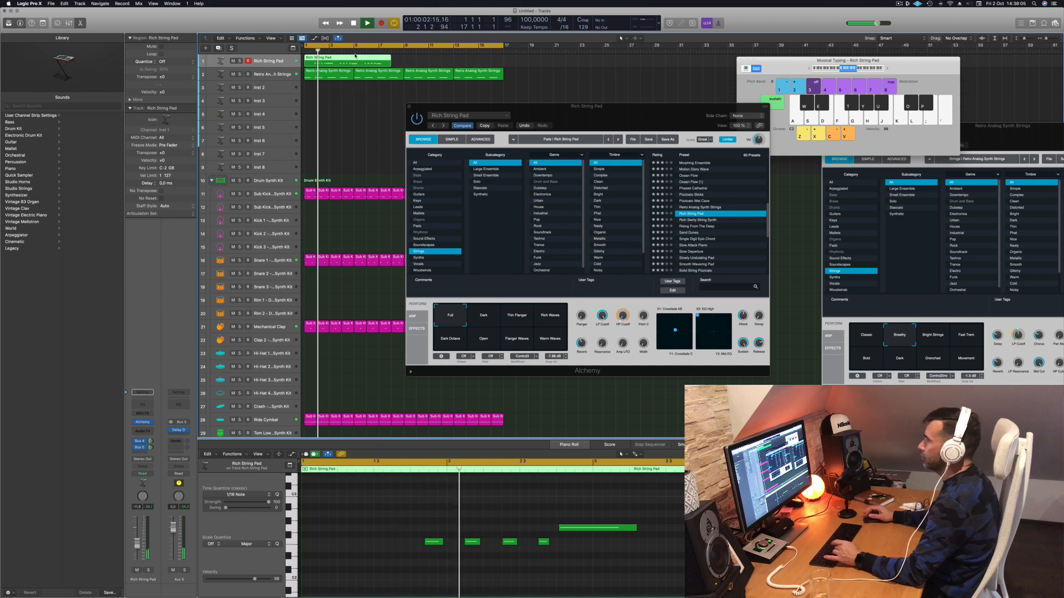
{"action": "left_click", "coordinate": [430, 511]}
{"action": "key", "text": "super+Left"}
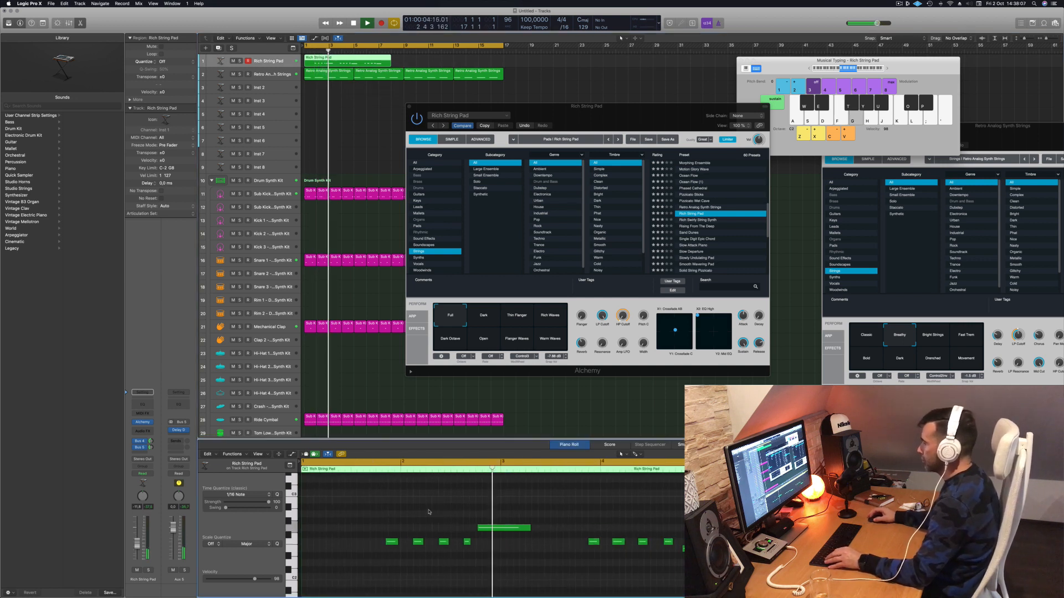
{"action": "key", "text": "Return"}
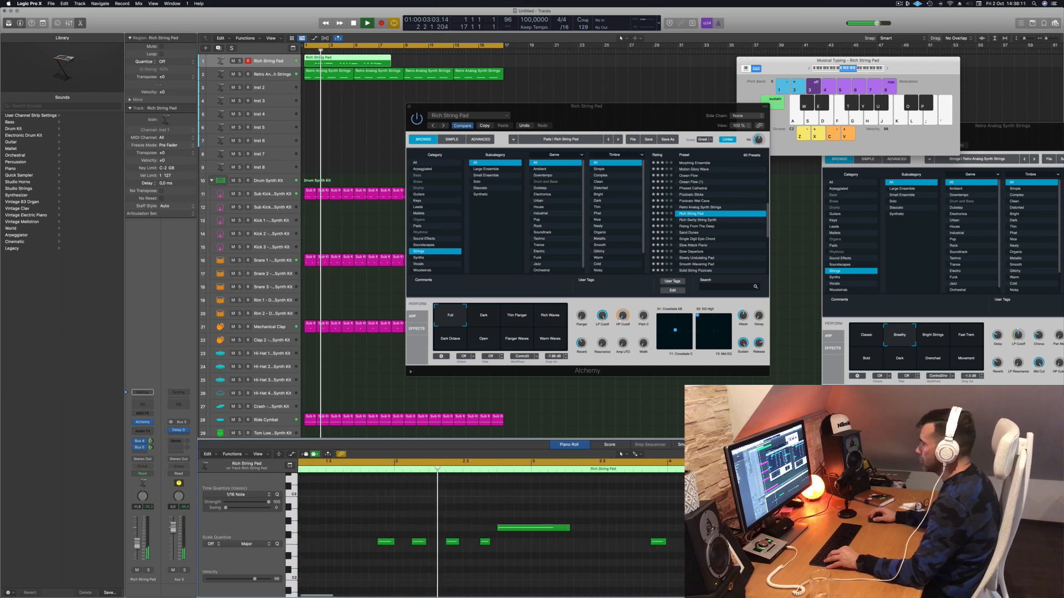
{"action": "key", "text": "super+Right"}
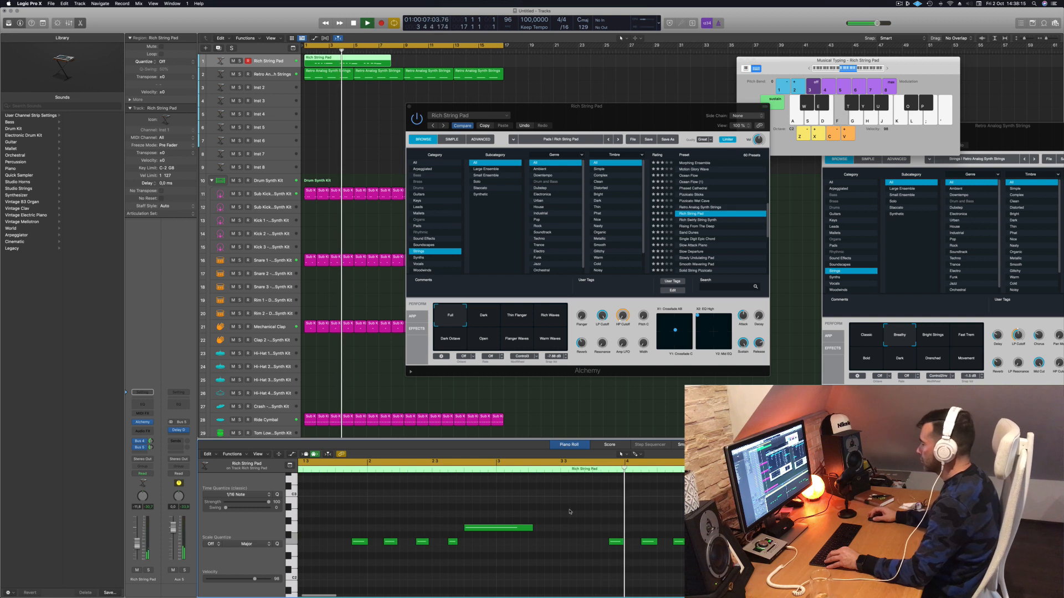
{"action": "key", "text": "super+Left"}
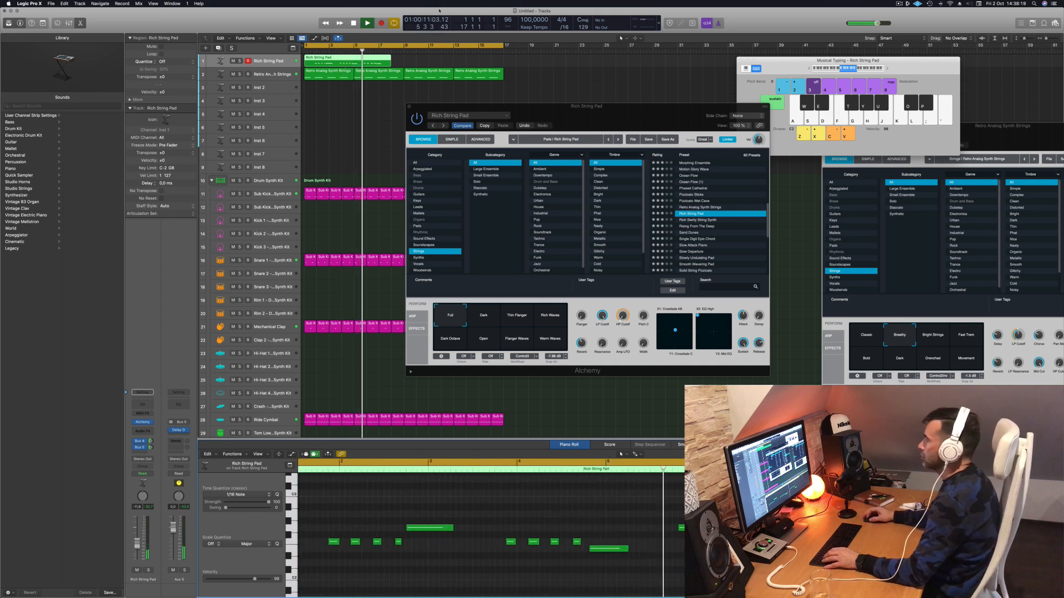
{"action": "key", "text": "Return"}
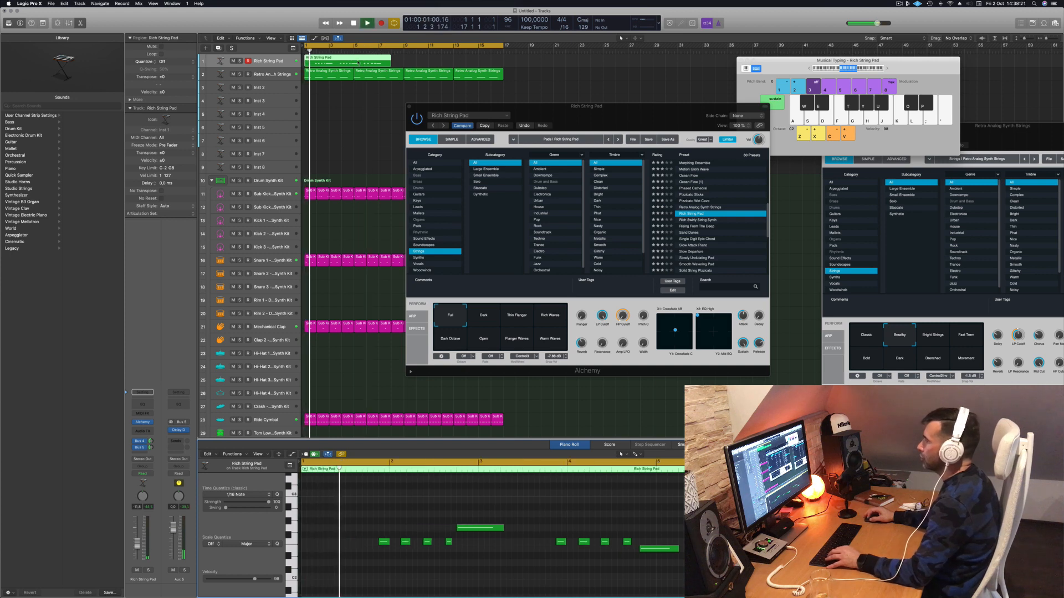
Split the Rich String Pad region just after bar 5, dividing the notes that cross the cut, and delete the second part.
{"action": "left_click", "coordinate": [358, 61]}
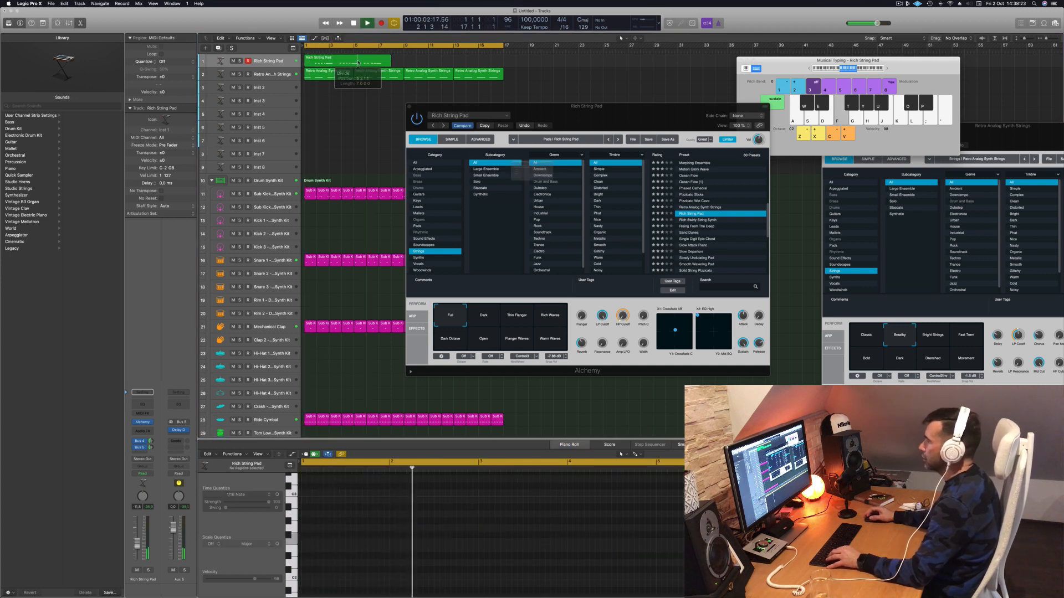
{"action": "left_click", "coordinate": [554, 193]}
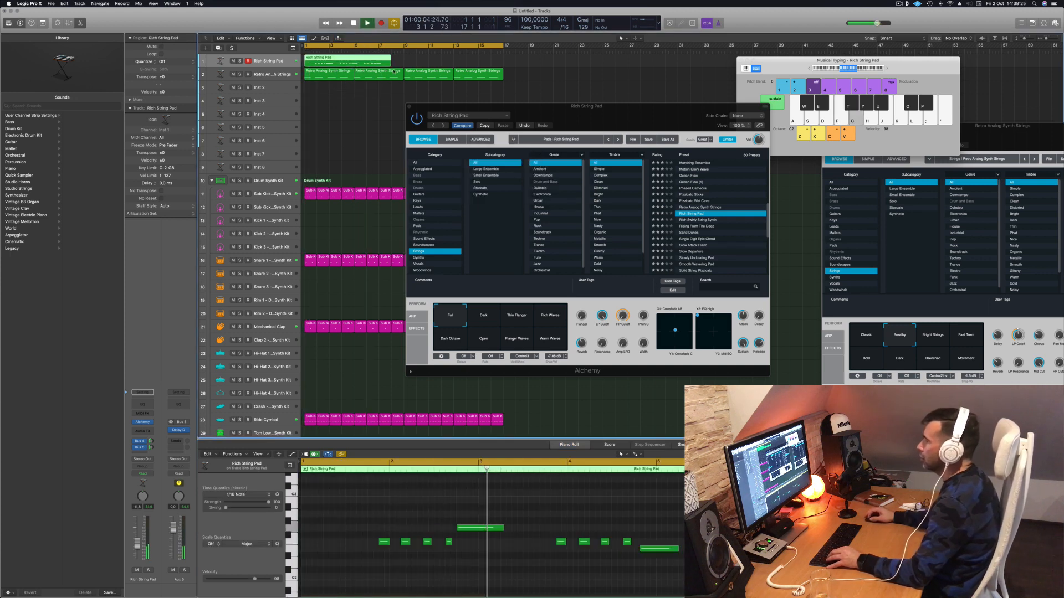
{"action": "key", "text": "super+Right"}
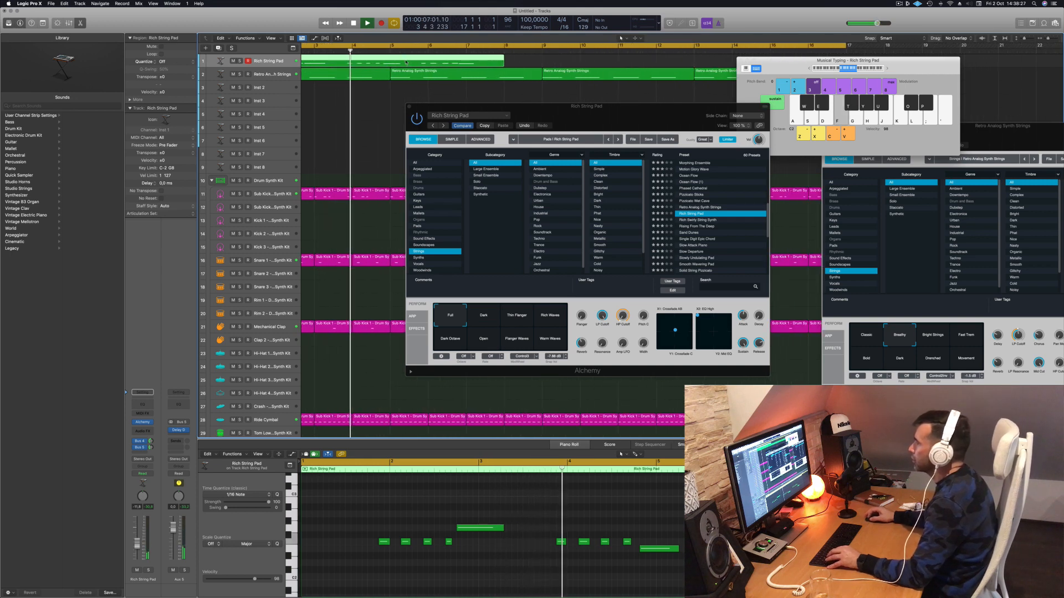
{"action": "double_click", "coordinate": [400, 62]}
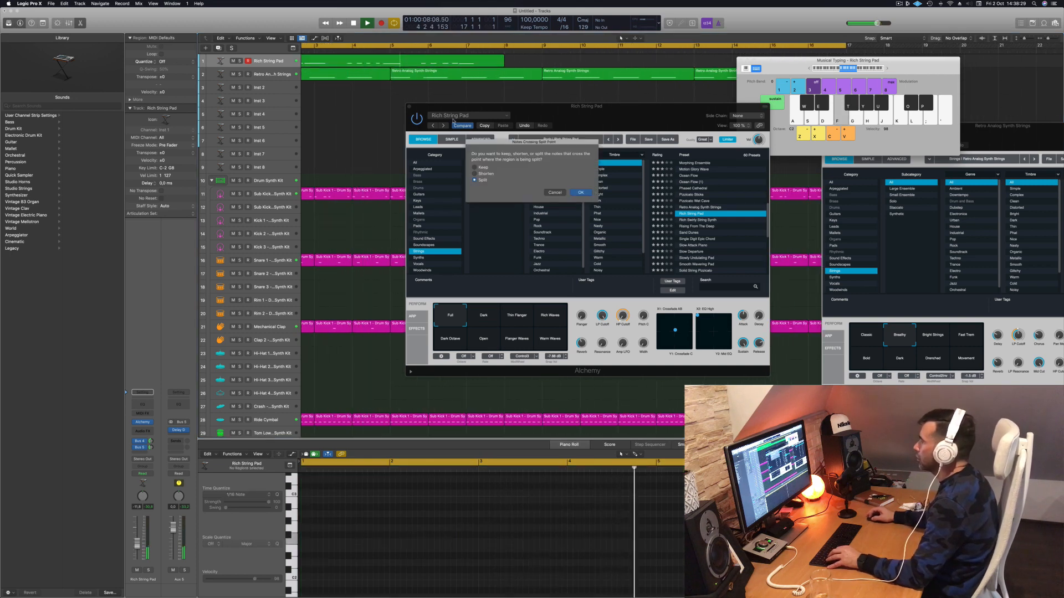
{"action": "key", "text": "Return"}
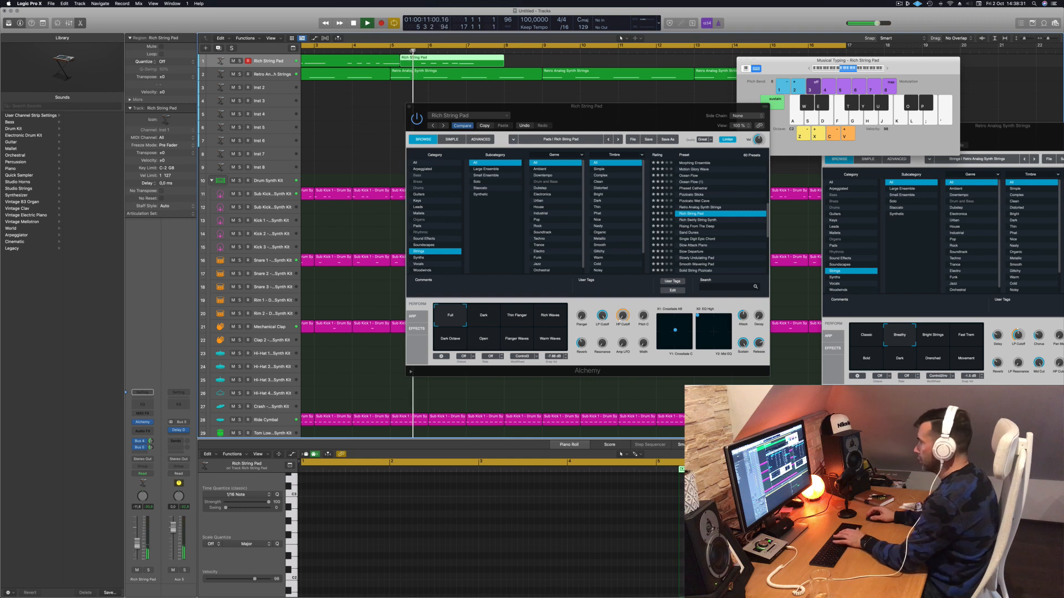
{"action": "key", "text": "Delete"}
{"action": "key", "text": "Return"}
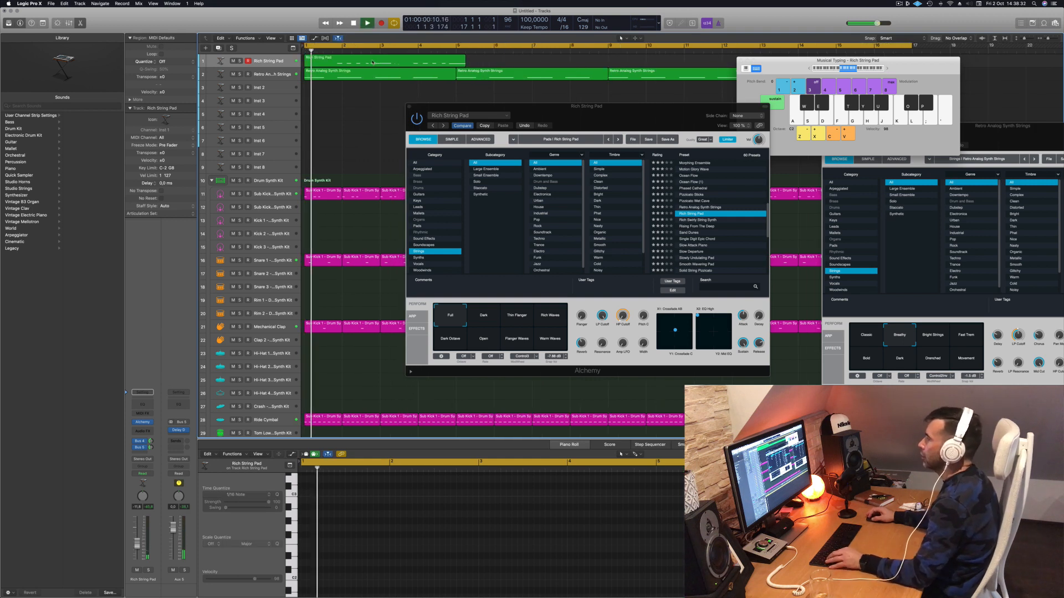
Split the Rich String Pad region shortly after bar 1 and delete the short empty opening part.
{"action": "left_click", "coordinate": [312, 63]}
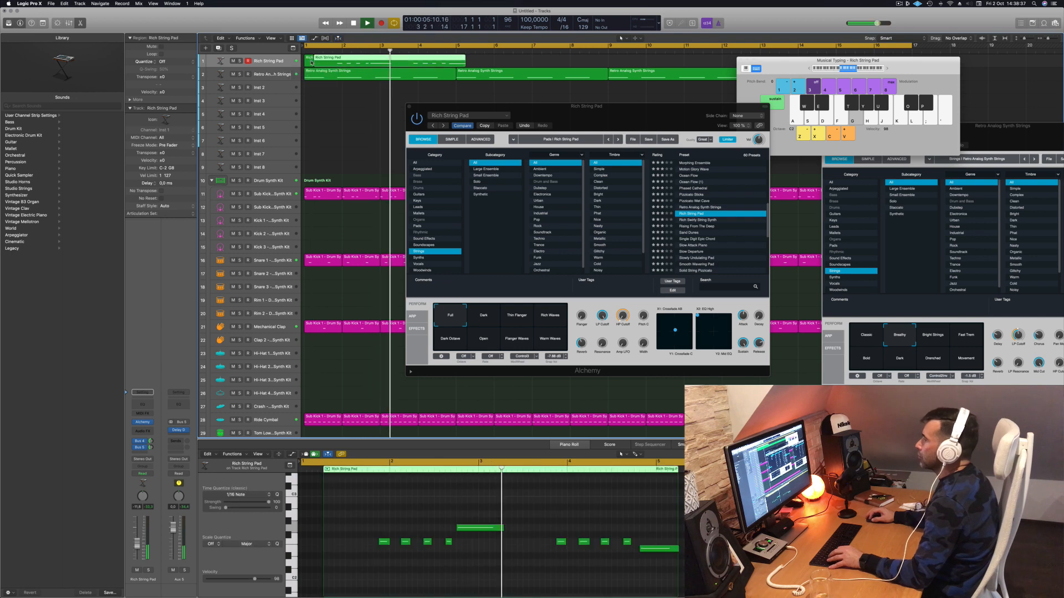
{"action": "key", "text": "Delete"}
{"action": "key", "text": "space"}
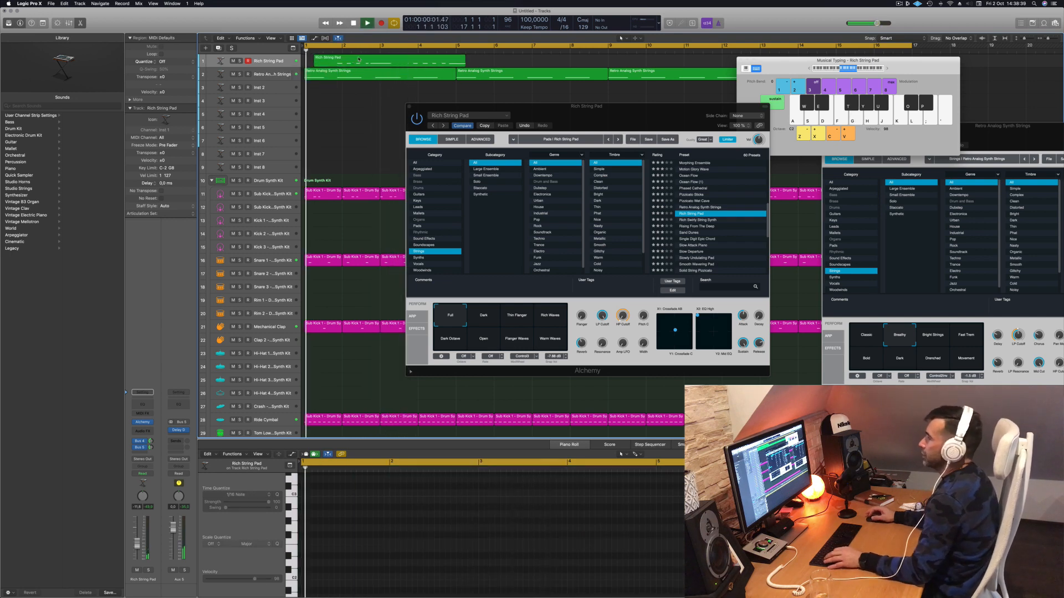
Repeat the trimmed Rich String Pad region three times to fill the track up to bar 17 and play it from the start.
{"action": "scroll", "coordinate": [360, 61], "scroll_direction": "left", "scroll_amount": 4}
{"action": "left_click", "coordinate": [363, 64]}
{"action": "left_click_drag", "start_coordinate": [362, 65], "coordinate": [569, 66]}
{"action": "left_click_drag", "start_coordinate": [582, 114], "coordinate": [537, 130]}
{"action": "left_click", "coordinate": [288, 63]}
{"action": "key", "text": "Return"}
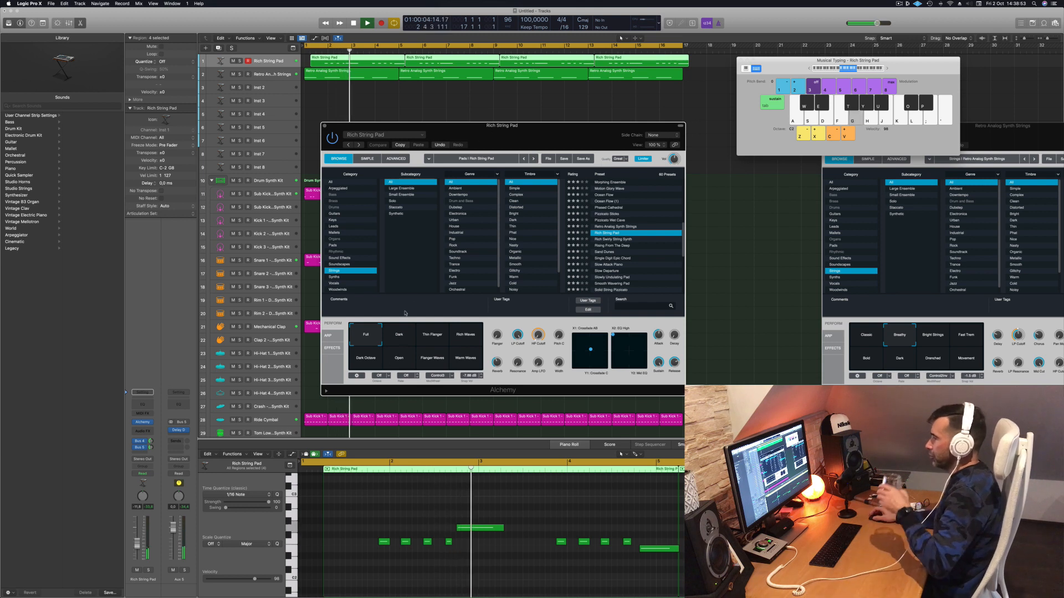
Audition the Rich Swirly String Synth preset on the melody track with its Vibrato Strings snapshot.
{"action": "left_click_drag", "start_coordinate": [507, 132], "coordinate": [508, 132]}
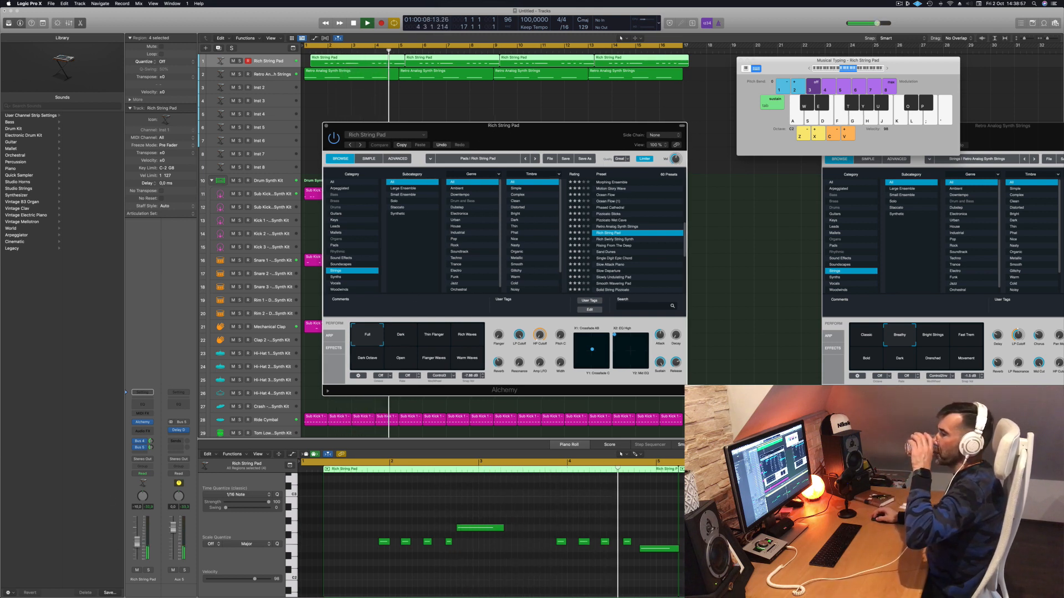
{"action": "left_click", "coordinate": [138, 543]}
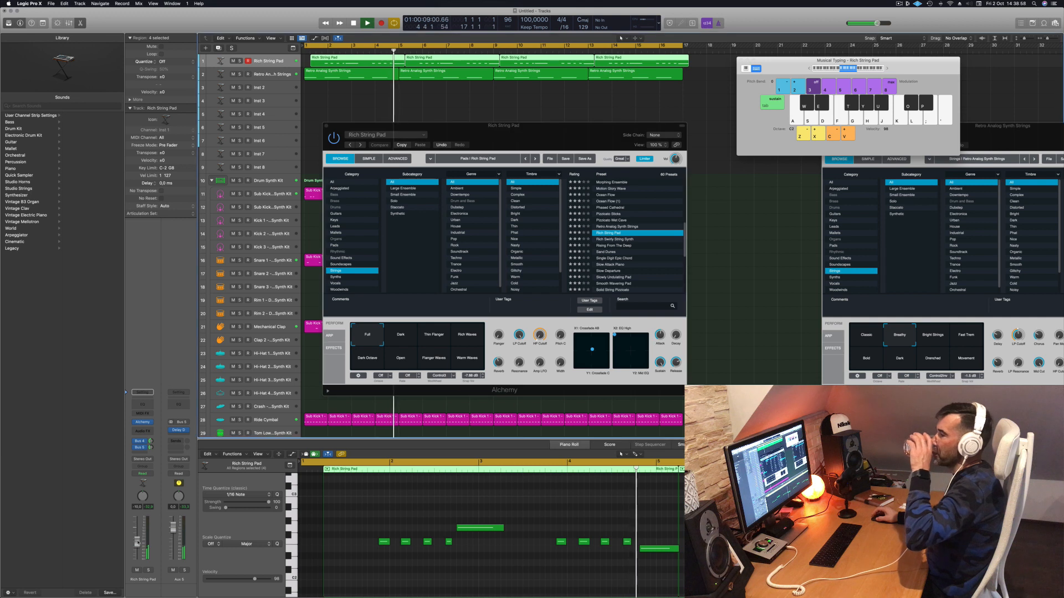
{"action": "left_click", "coordinate": [615, 239]}
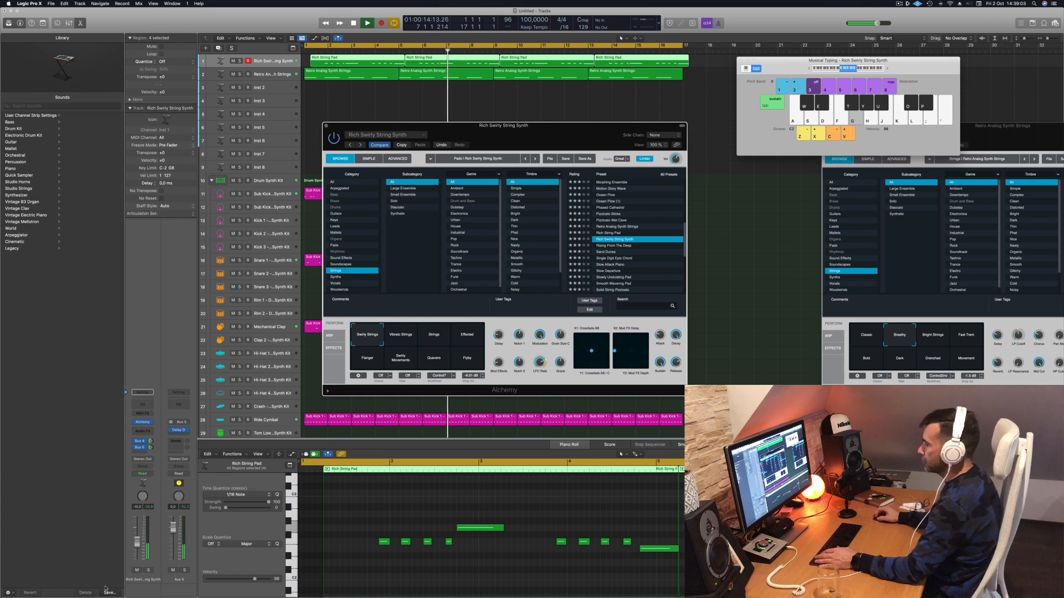
{"action": "left_click", "coordinate": [163, 412]}
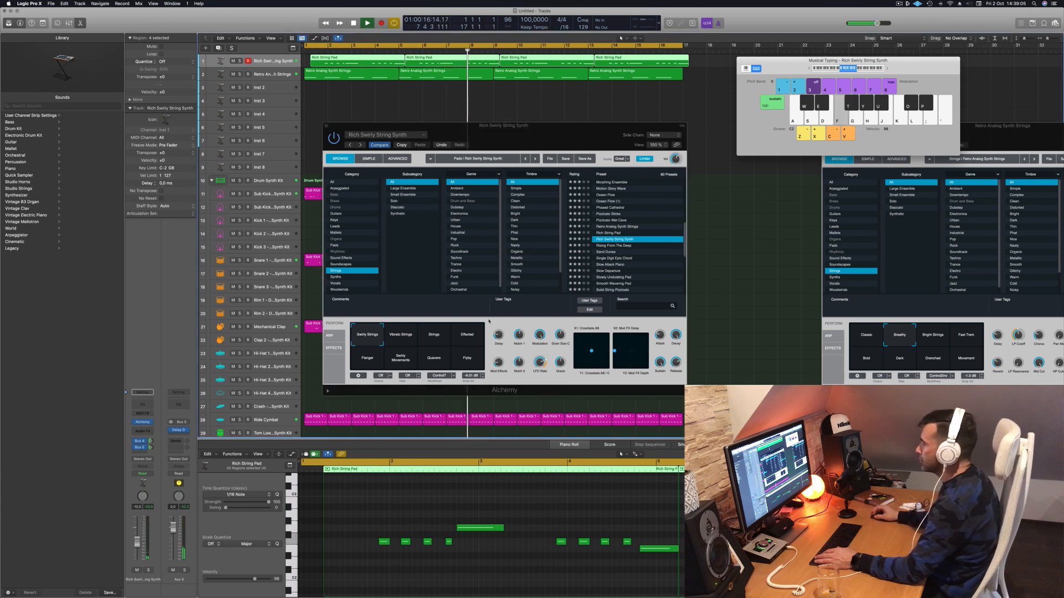
{"action": "left_click", "coordinate": [396, 335]}
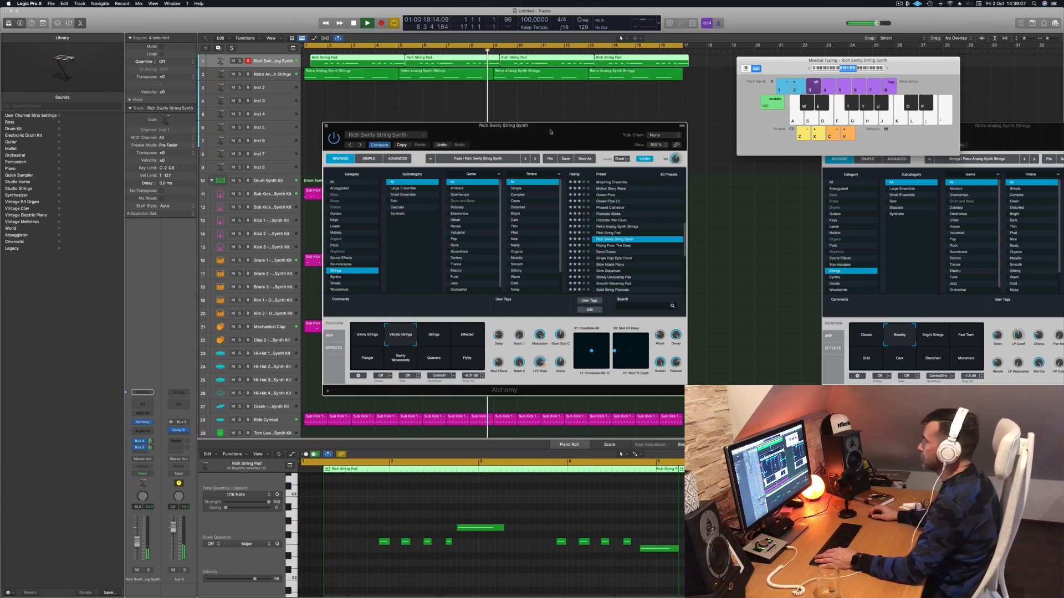
{"action": "left_click_drag", "start_coordinate": [550, 132], "coordinate": [609, 119]}
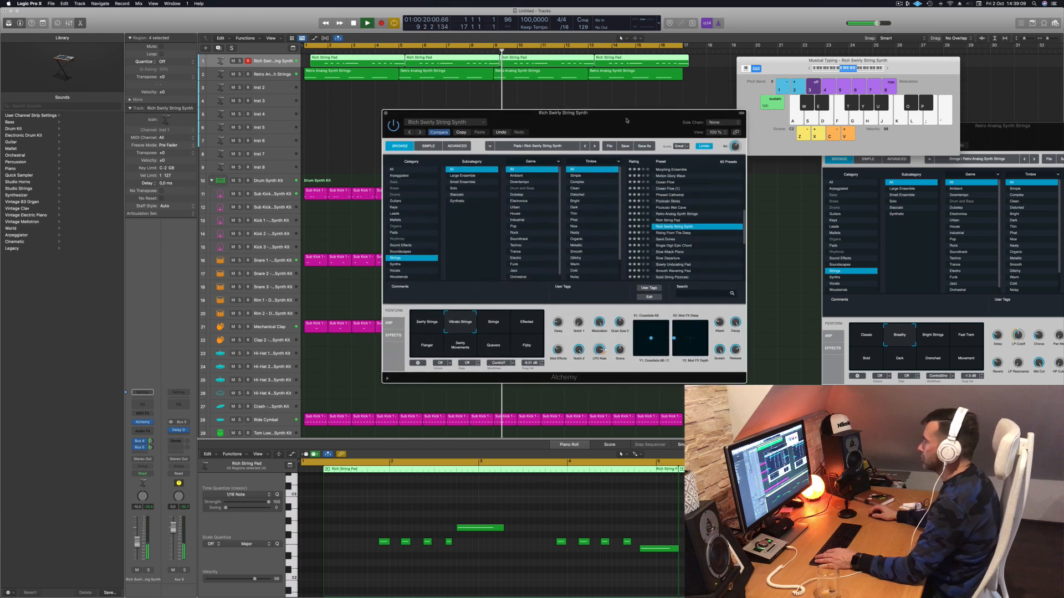
Audition the Rising From The Deep, Sand Dunes and Single Digit Epic Chord presets, lowering the melody track's volume slightly.
{"action": "left_click", "coordinate": [669, 234]}
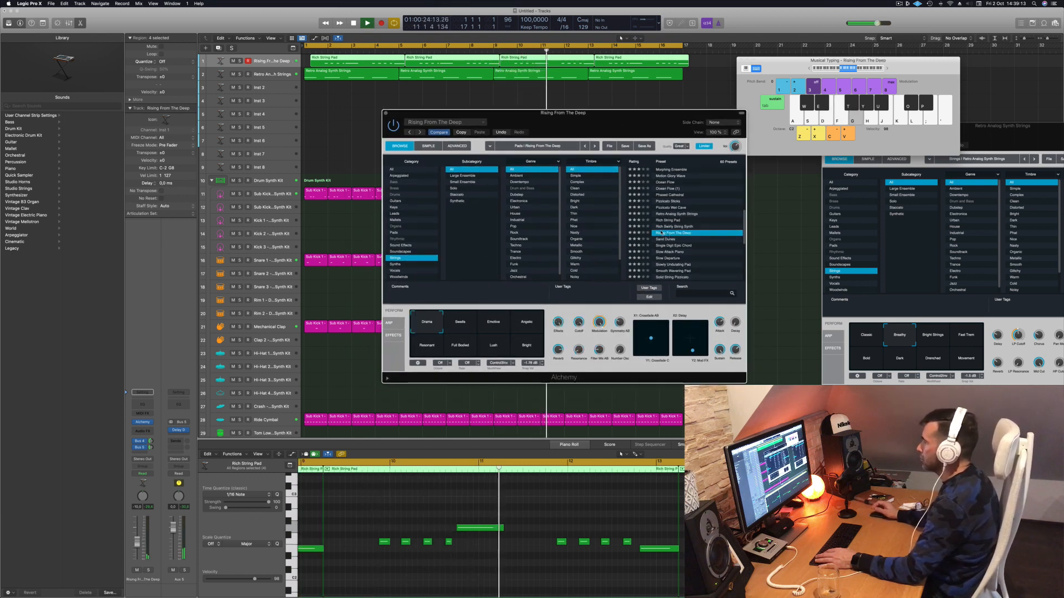
{"action": "key", "text": "space"}
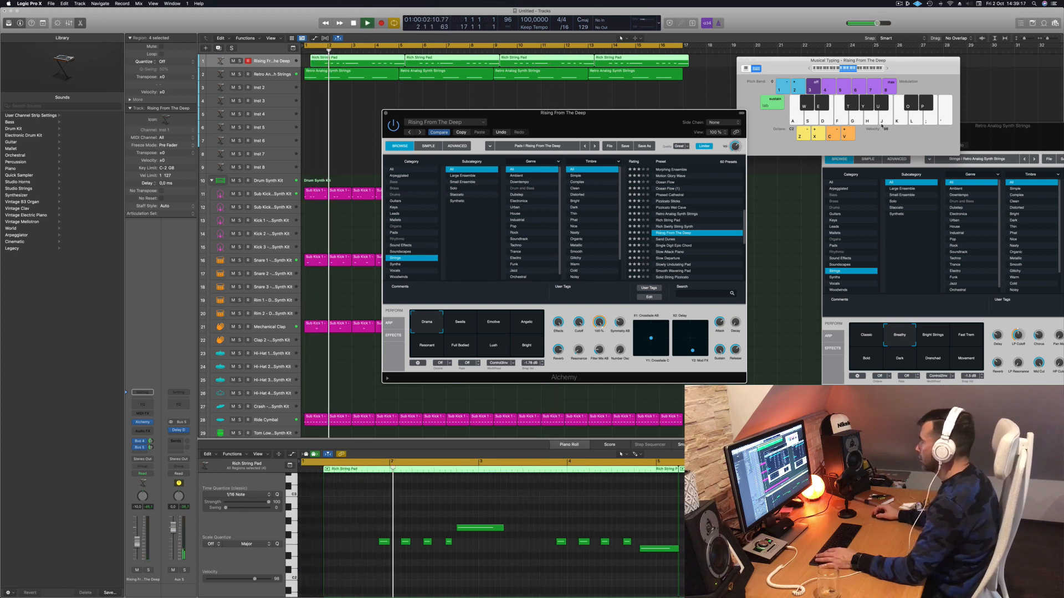
{"action": "left_click", "coordinate": [665, 239]}
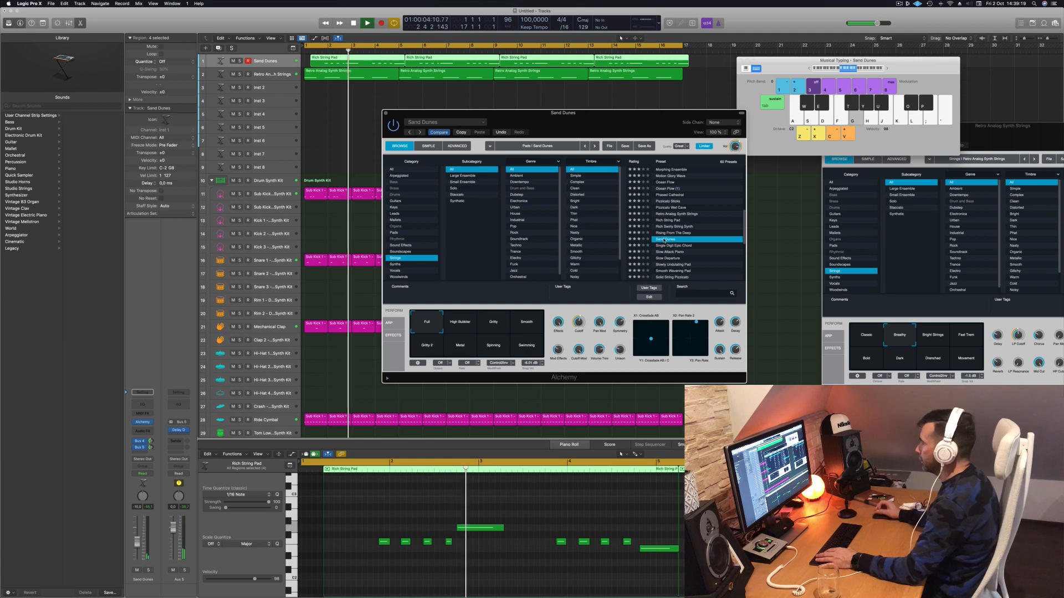
{"action": "left_click_drag", "start_coordinate": [647, 125], "coordinate": [589, 102]}
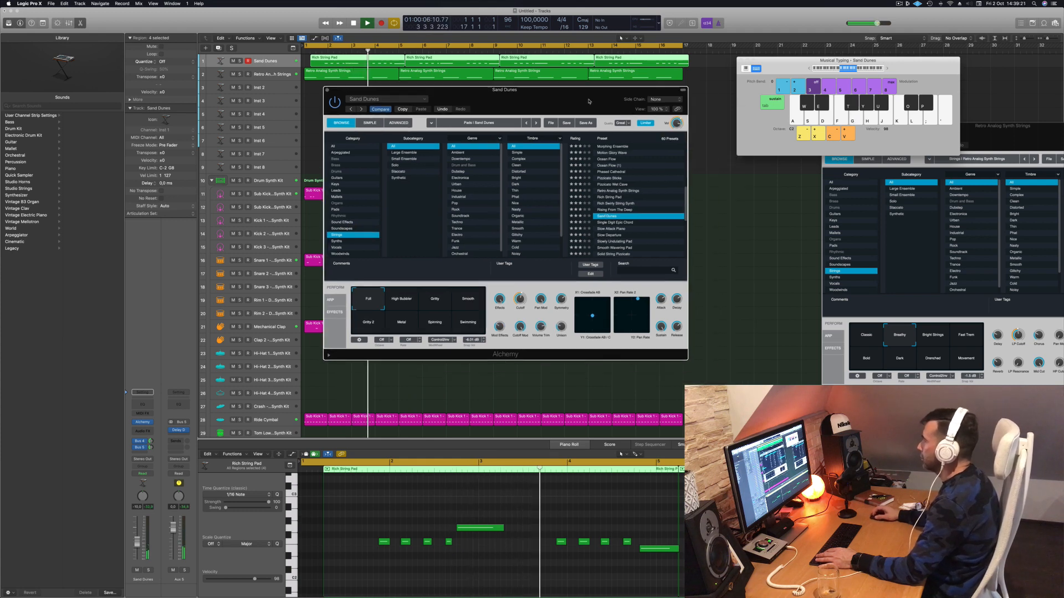
{"action": "left_click", "coordinate": [618, 223]}
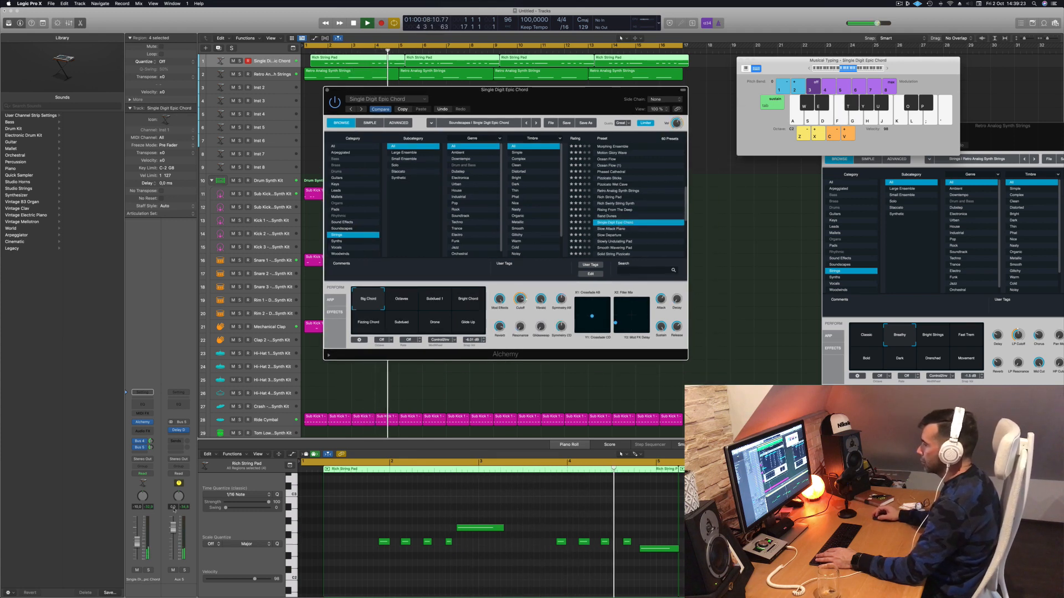
{"action": "left_click", "coordinate": [137, 540]}
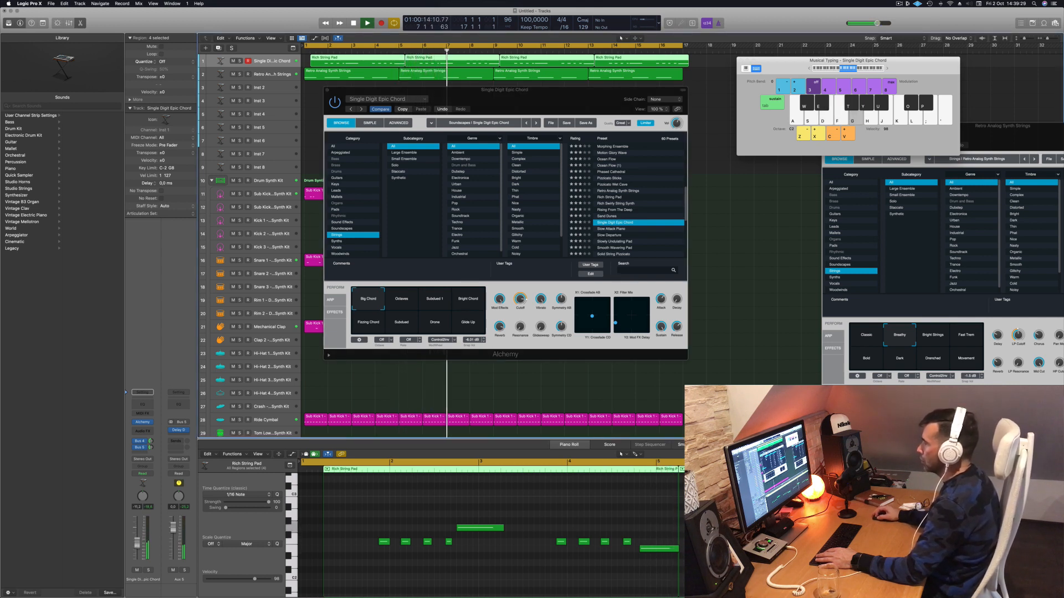
Try the Slow Attack Piano and Slow Departure presets, load Slowly Undulating Pad and raise the track volume.
{"action": "left_click", "coordinate": [616, 228]}
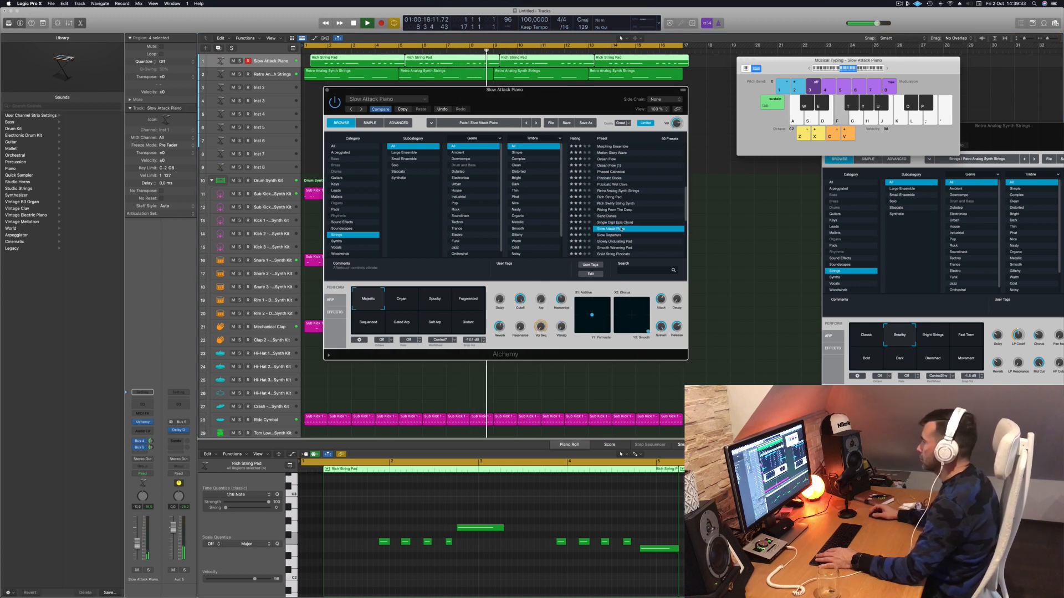
{"action": "left_click", "coordinate": [607, 235]}
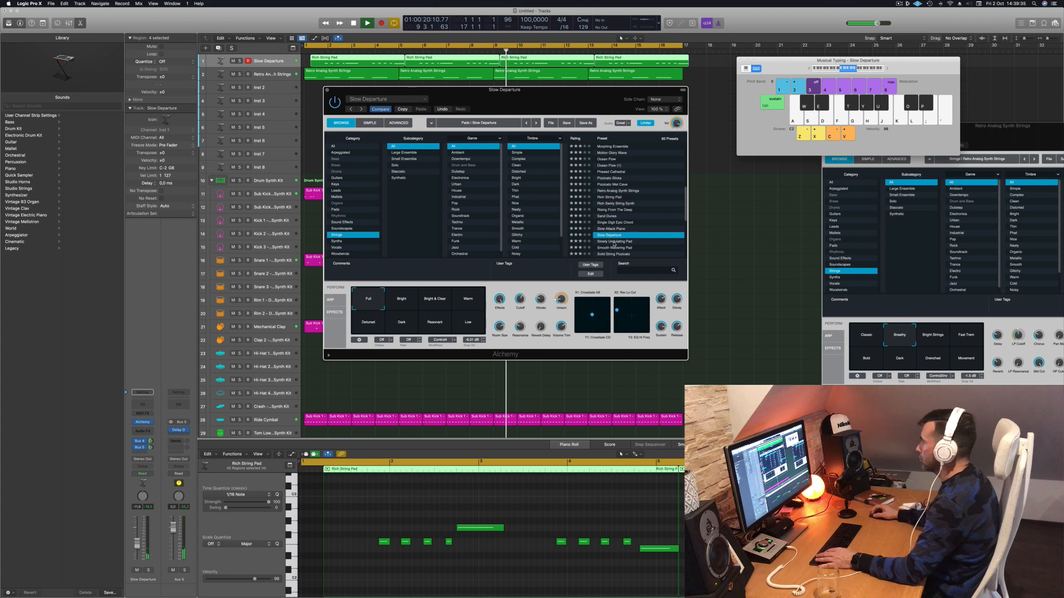
{"action": "scroll", "coordinate": [632, 238], "scroll_direction": "down", "scroll_amount": 2}
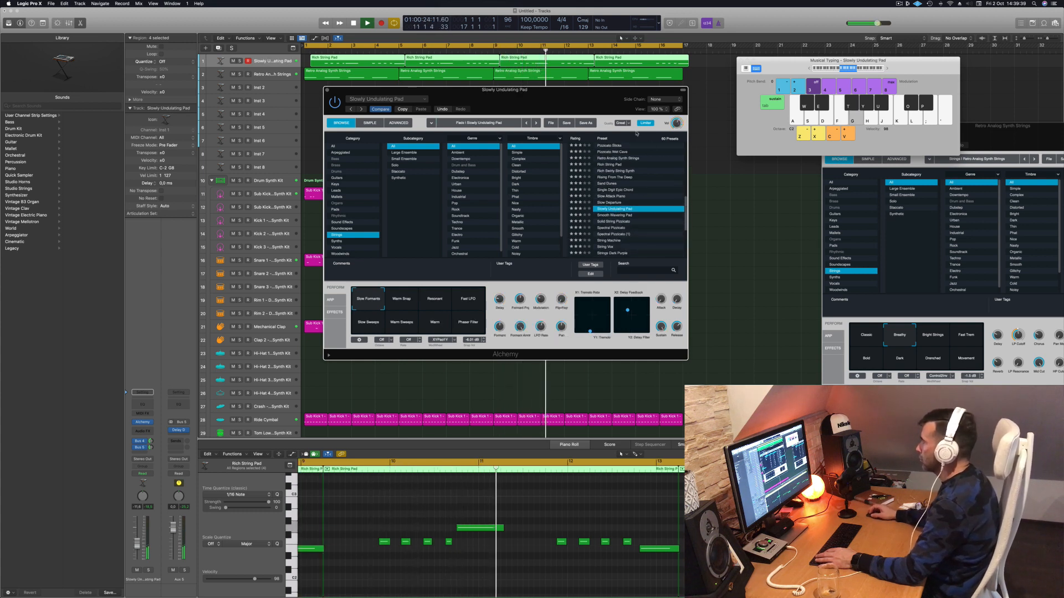
{"action": "left_click_drag", "start_coordinate": [564, 109], "coordinate": [574, 104]}
{"action": "left_click_drag", "start_coordinate": [139, 543], "coordinate": [139, 543]}
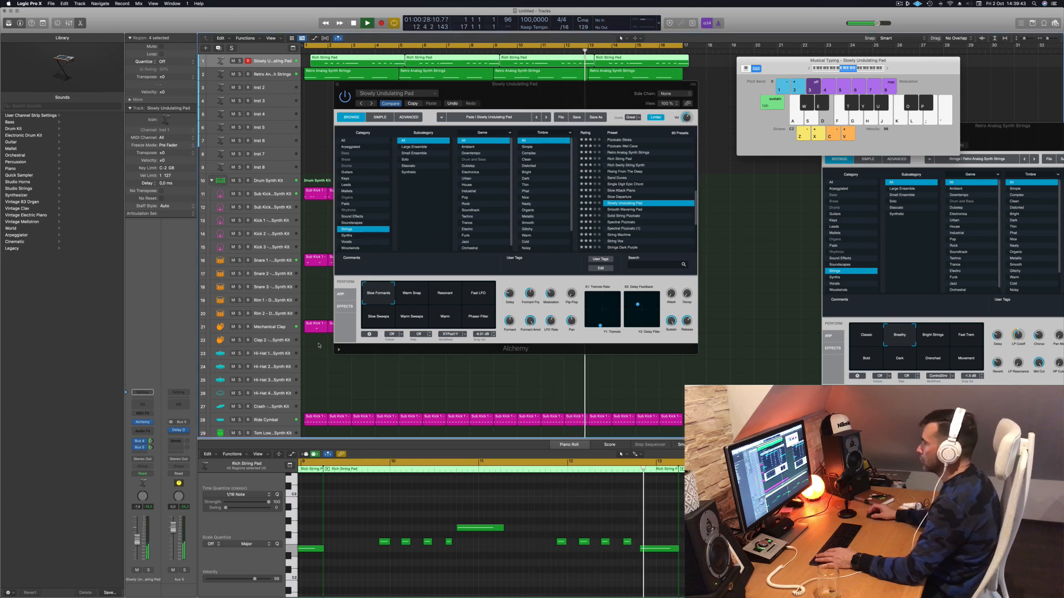
Try the Warm Snap, Resonant, Fast LFO, Slow Sweeps and Phaser Filter snapshots of Slowly Undulating Pad.
{"action": "left_click_drag", "start_coordinate": [524, 104], "coordinate": [574, 93]}
{"action": "left_click", "coordinate": [452, 295]}
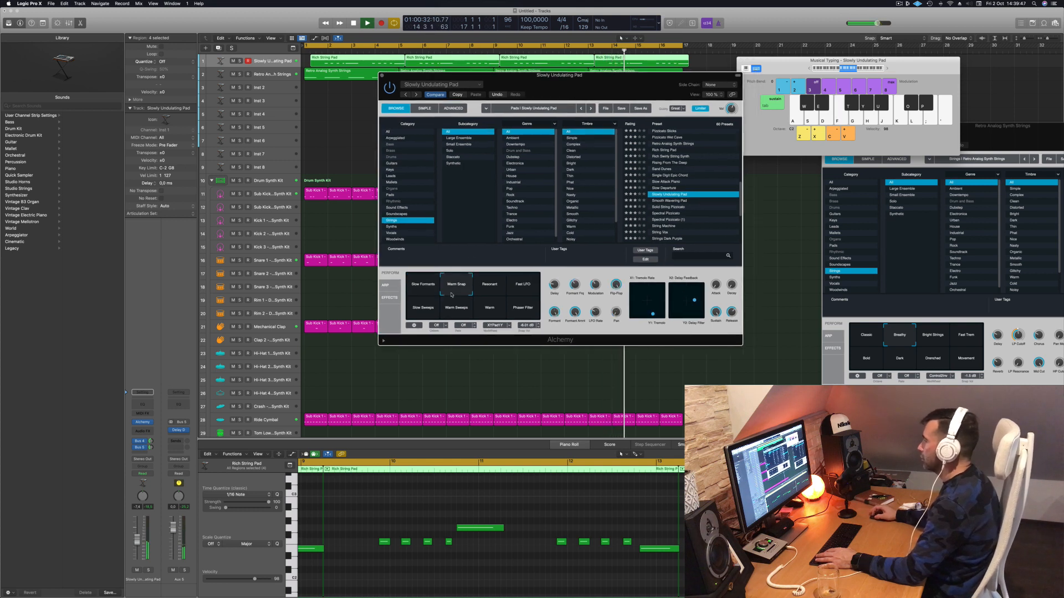
{"action": "left_click", "coordinate": [489, 291]}
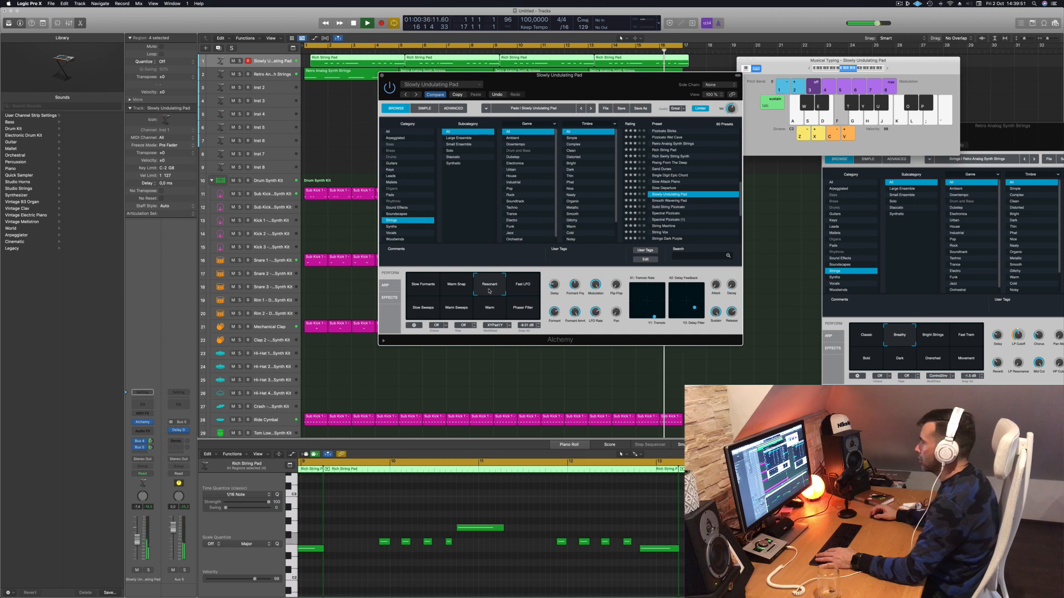
{"action": "left_click", "coordinate": [524, 290]}
{"action": "left_click", "coordinate": [426, 307]}
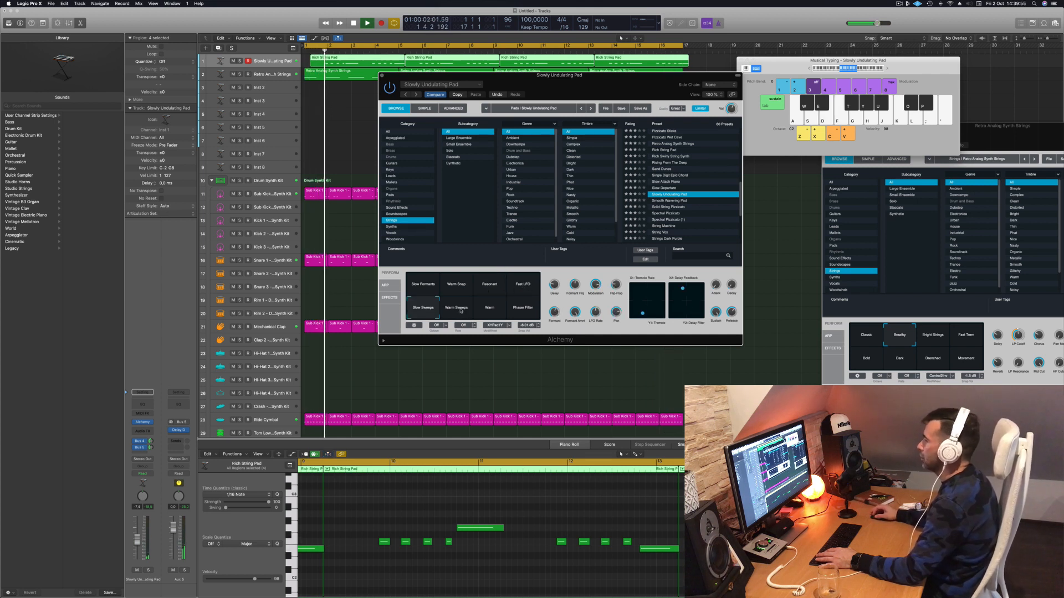
{"action": "left_click", "coordinate": [516, 309]}
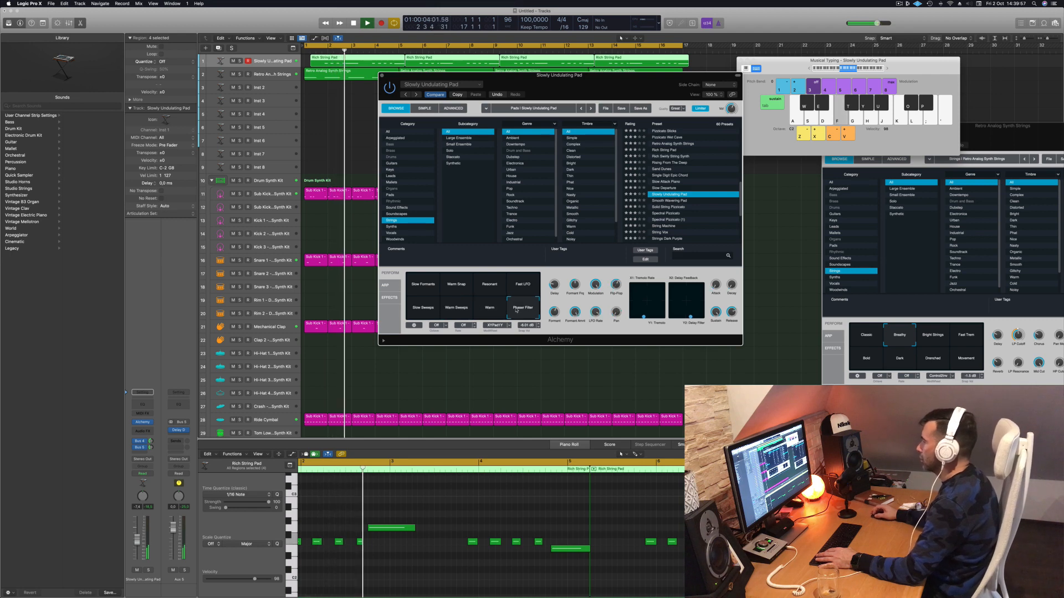
Choose the Slow Formants snapshot of Slowly Undulating Pad, replay it from the start and close the instrument window.
{"action": "left_click", "coordinate": [423, 288]}
{"action": "key", "text": "Return"}
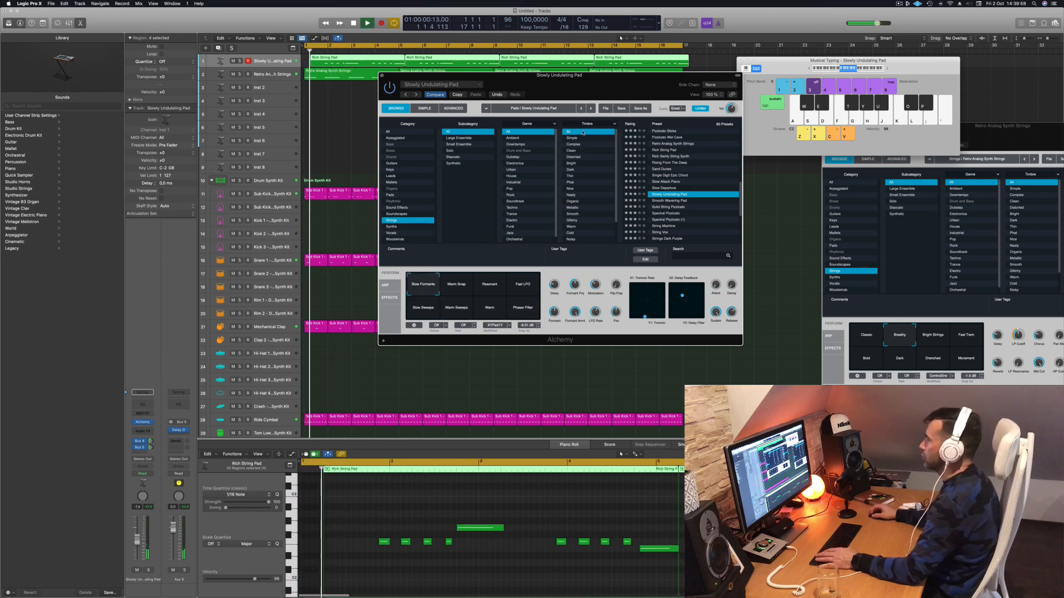
{"action": "left_click_drag", "start_coordinate": [567, 88], "coordinate": [547, 110]}
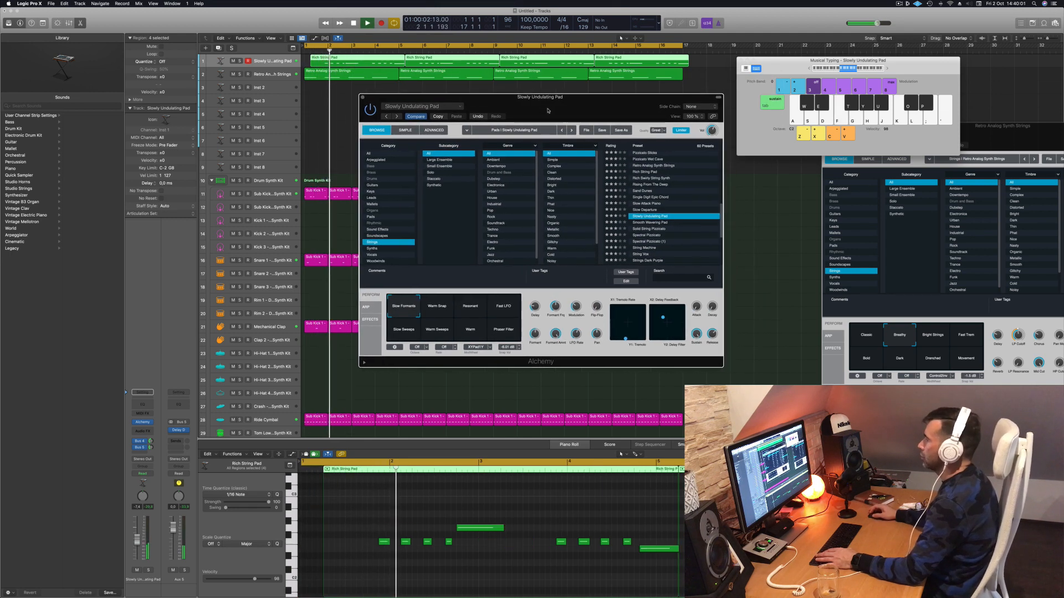
{"action": "left_click", "coordinate": [363, 97]}
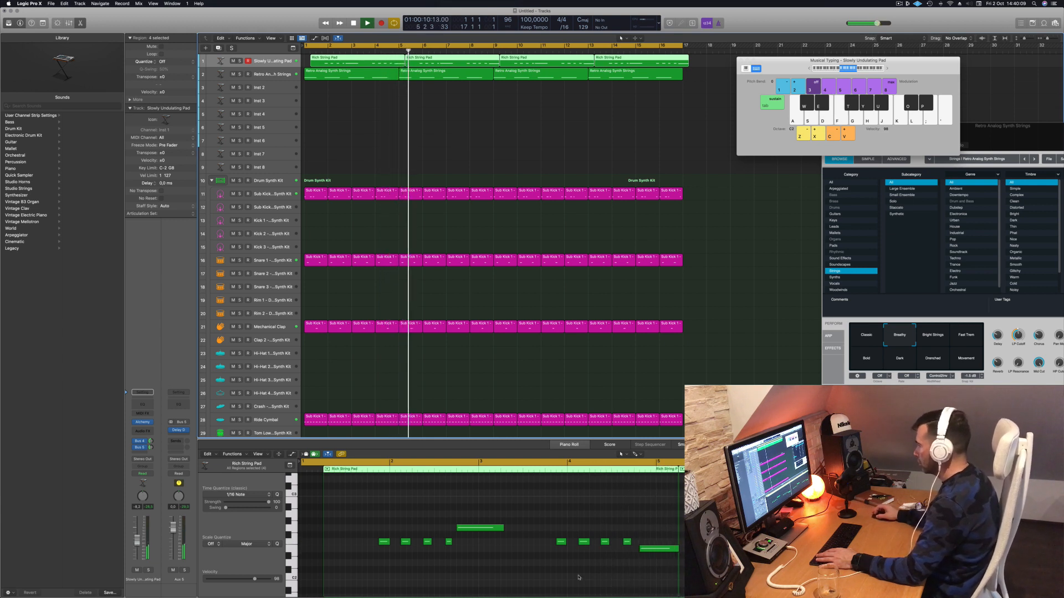
Nudge the final long note of the melody region slightly earlier in the piano roll while the track plays.
{"action": "key", "text": "space"}
{"action": "left_click", "coordinate": [655, 550]}
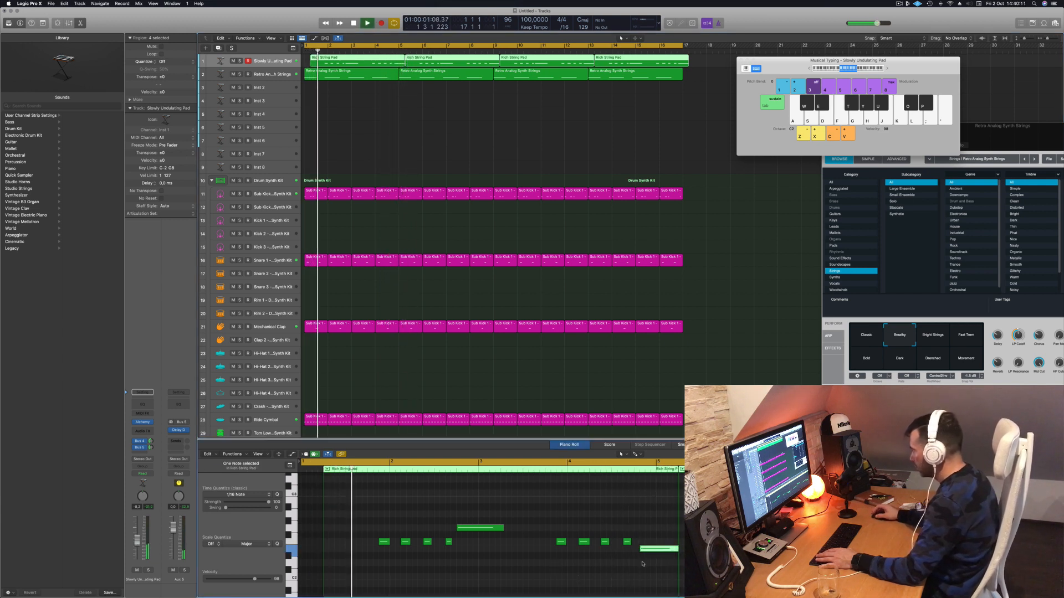
{"action": "scroll", "coordinate": [643, 562], "scroll_direction": "down", "scroll_amount": 1}
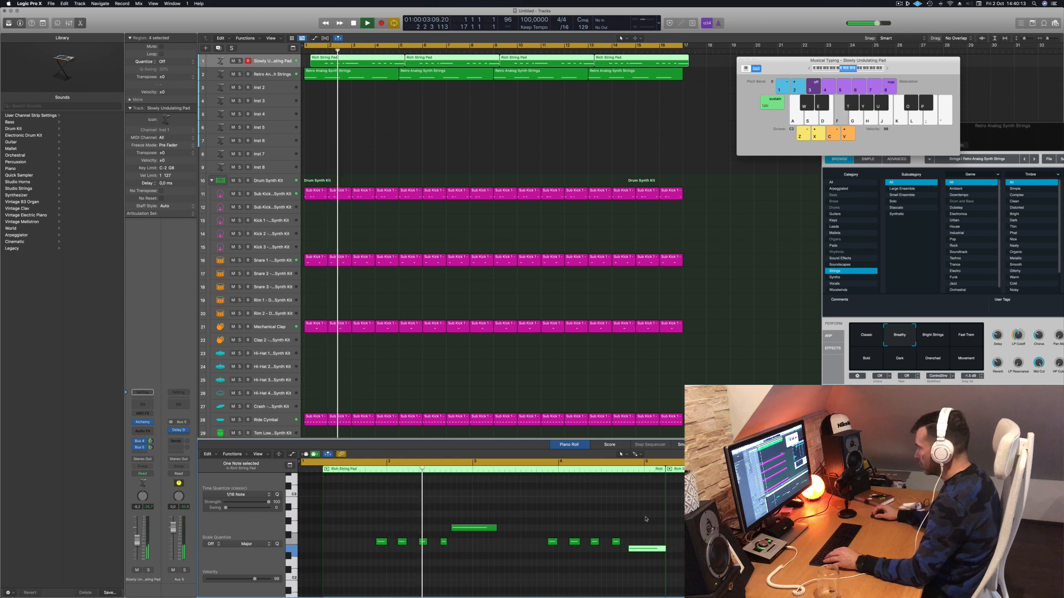
{"action": "left_click_drag", "start_coordinate": [646, 519], "coordinate": [644, 554]}
{"action": "key", "text": "alt+Left"}
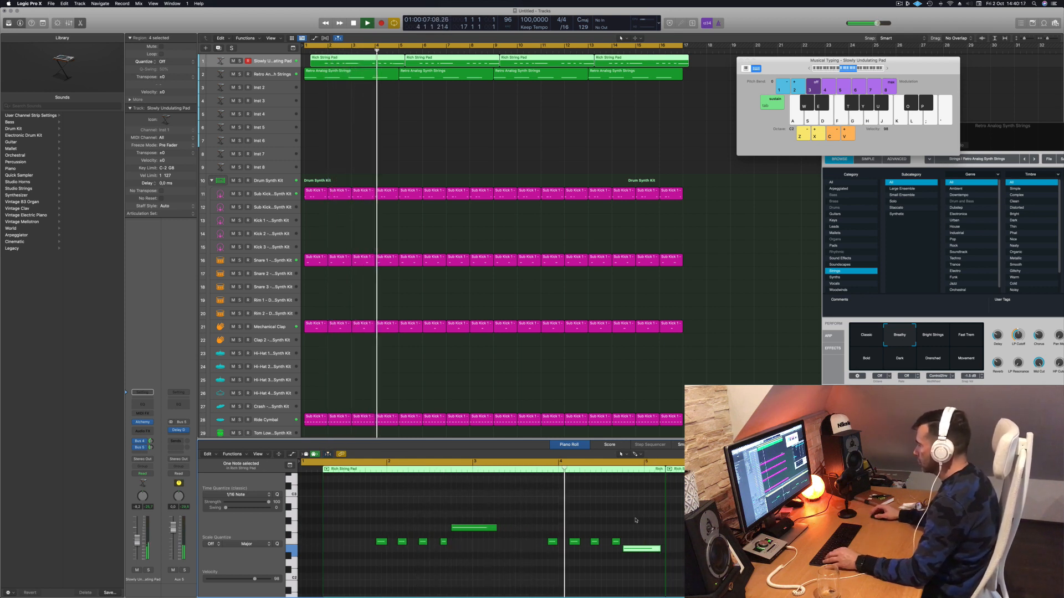
{"action": "scroll", "coordinate": [554, 510], "scroll_direction": "down", "scroll_amount": 2}
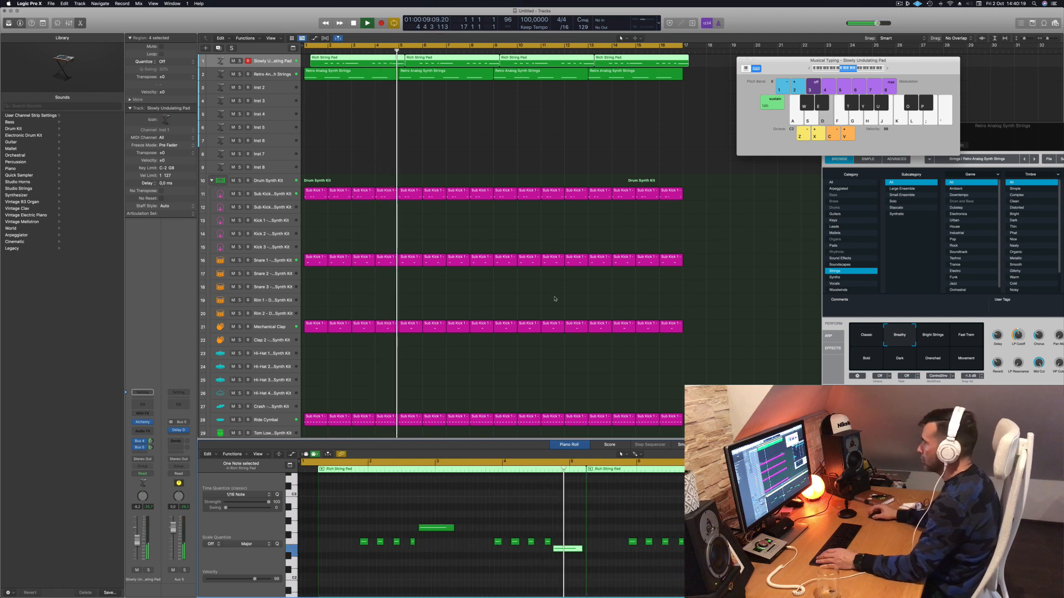
{"action": "key", "text": "space"}
Replace the three following Rich String Pad regions with copies of the edited first region and replay the arrangement.
{"action": "left_click_drag", "start_coordinate": [715, 61], "coordinate": [438, 55]}
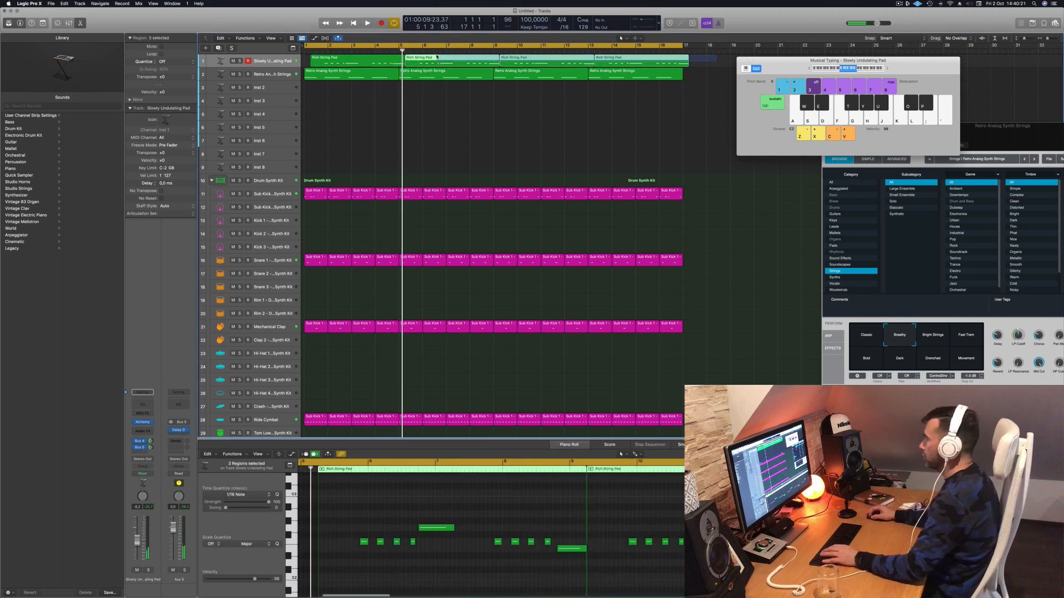
{"action": "key", "text": "Delete"}
{"action": "left_click", "coordinate": [357, 64]}
{"action": "left_click_drag", "start_coordinate": [356, 64], "coordinate": [550, 67]}
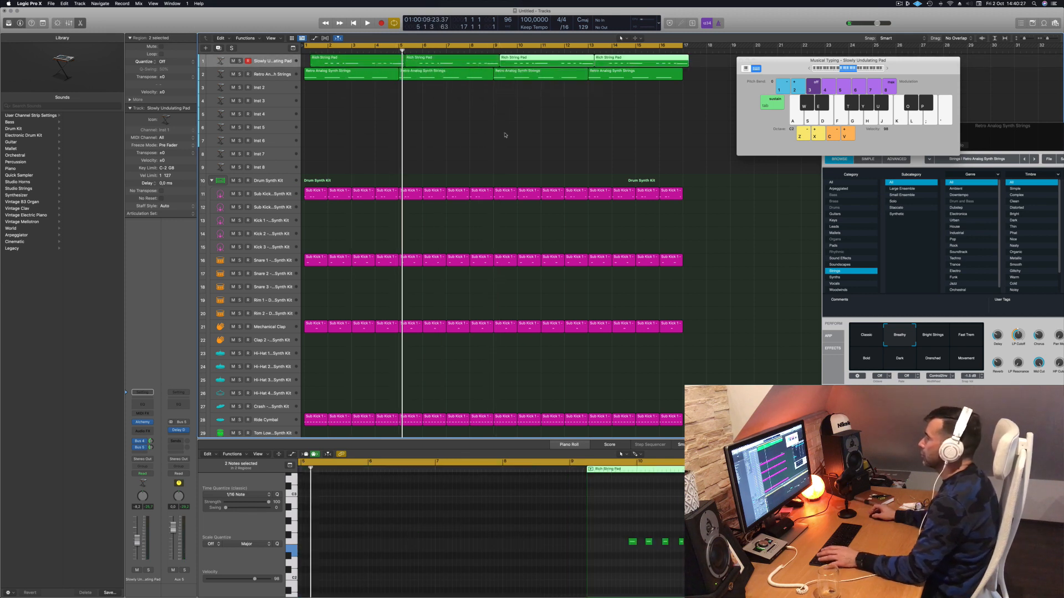
{"action": "key", "text": "space"}
{"action": "key", "text": "super+Left"}
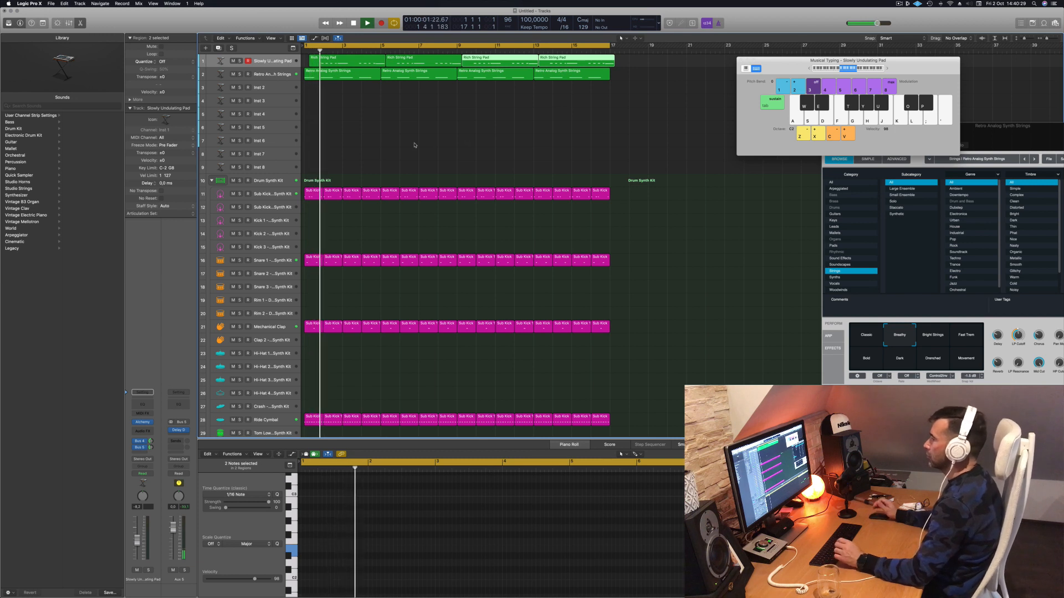
Insert a Channel EQ on the melody track and set a low cut at 152 Hz with a 12 dB/Oct slope.
{"action": "left_click", "coordinate": [271, 64]}
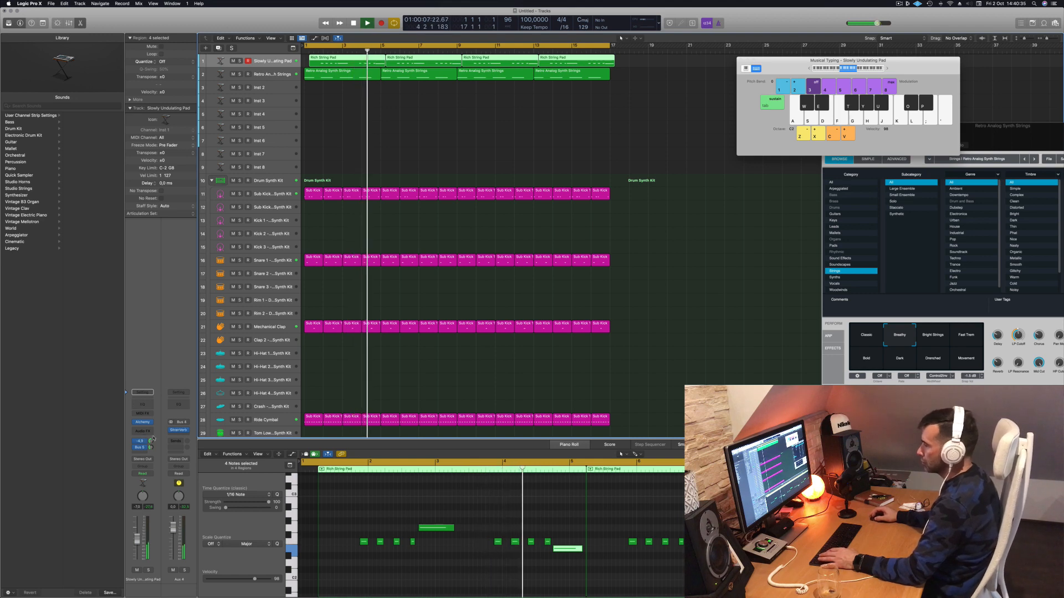
{"action": "left_click", "coordinate": [142, 404]}
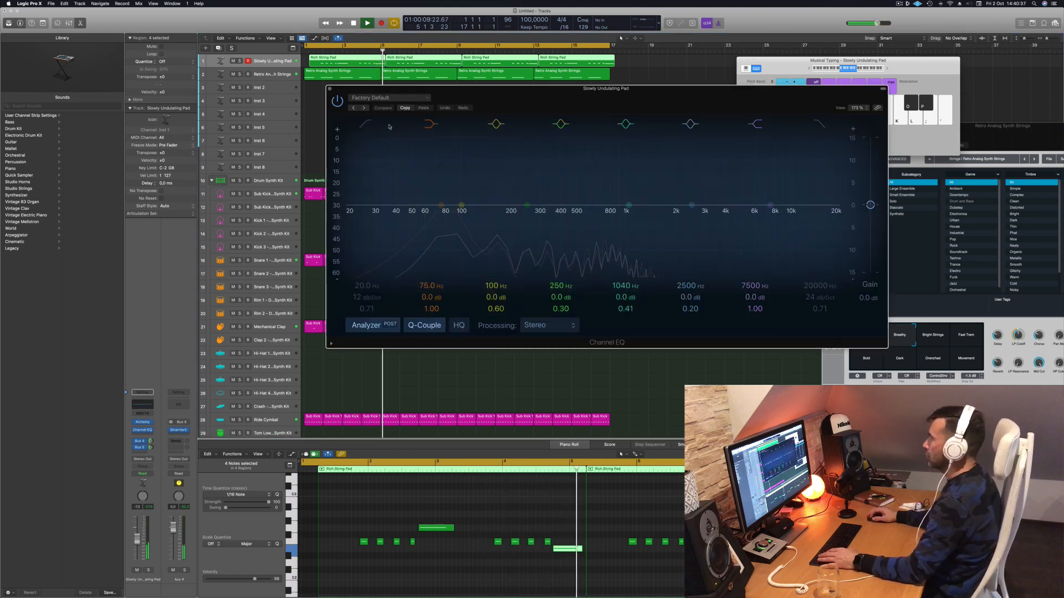
{"action": "left_click_drag", "start_coordinate": [355, 213], "coordinate": [491, 218]}
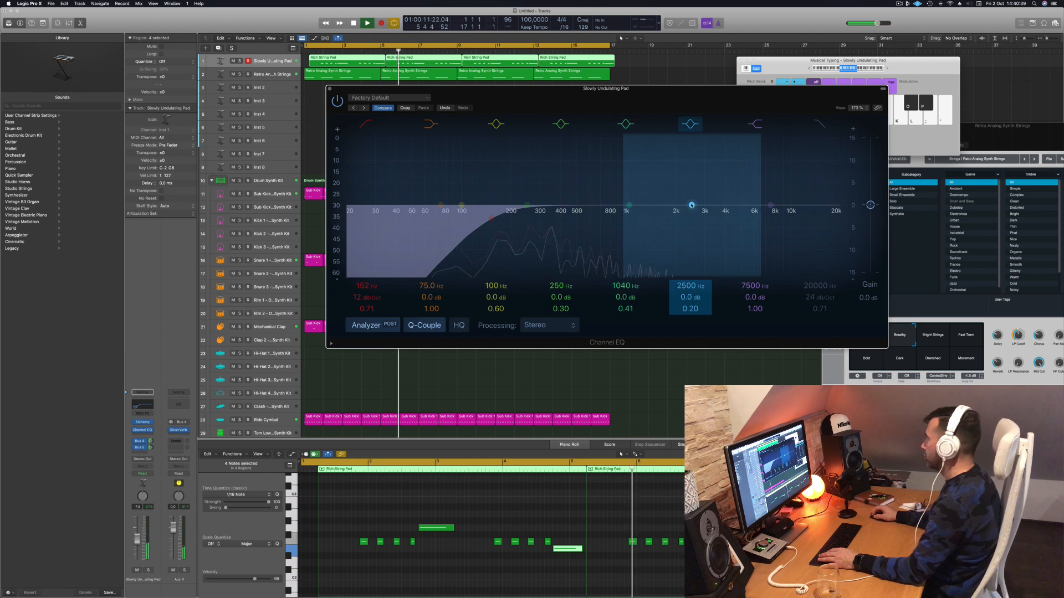
Set the EQ's 2500 Hz bell to 1060 Hz at -0.8 dB and its high shelf to 1980 Hz at +4.6 dB.
{"action": "left_click_drag", "start_coordinate": [685, 215], "coordinate": [720, 244]}
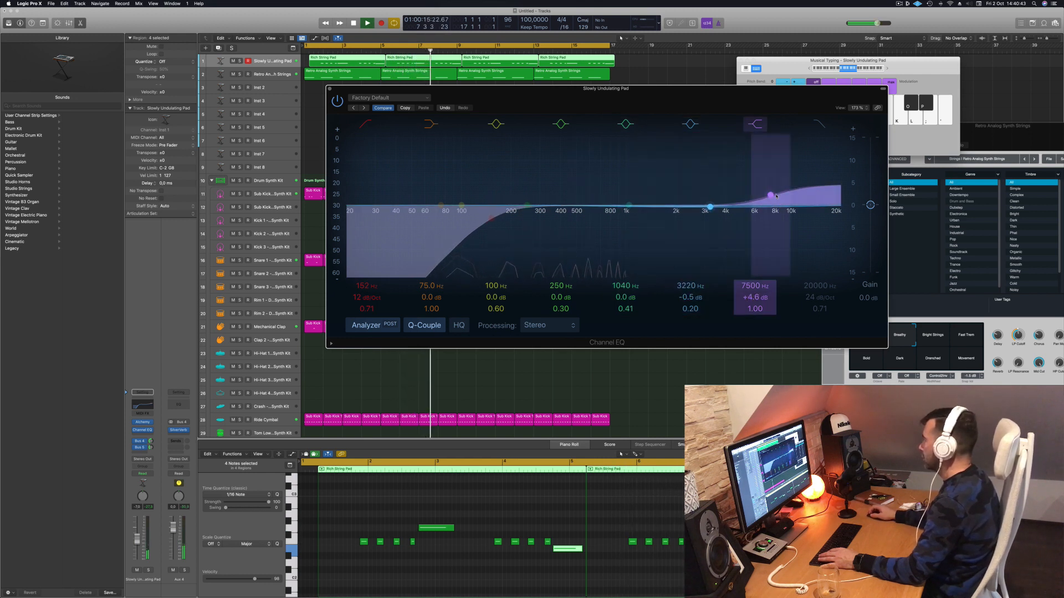
{"action": "left_click_drag", "start_coordinate": [711, 207], "coordinate": [632, 209]}
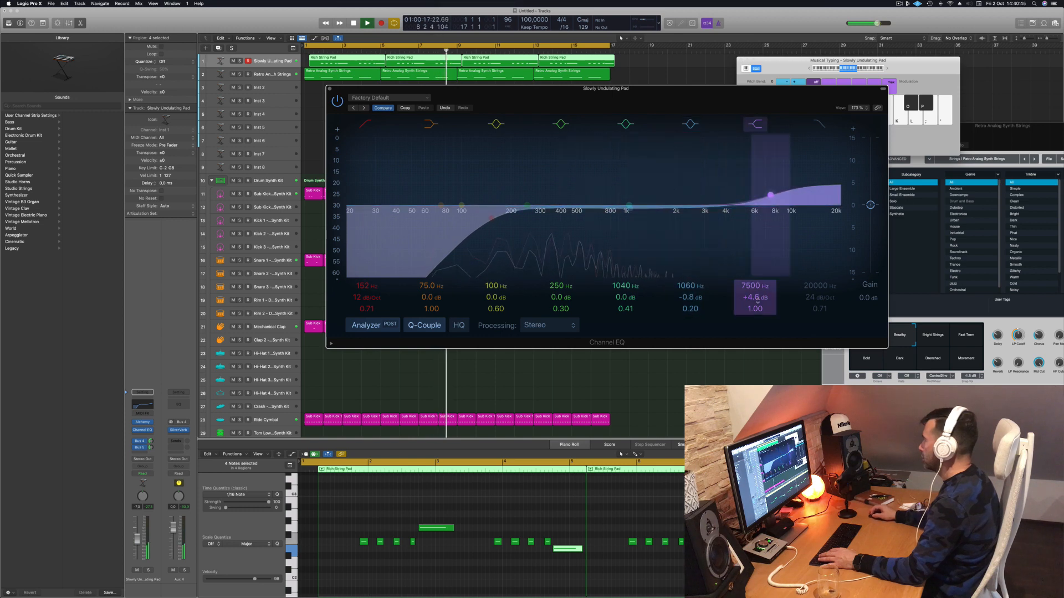
{"action": "left_click_drag", "start_coordinate": [753, 285], "coordinate": [690, 286]}
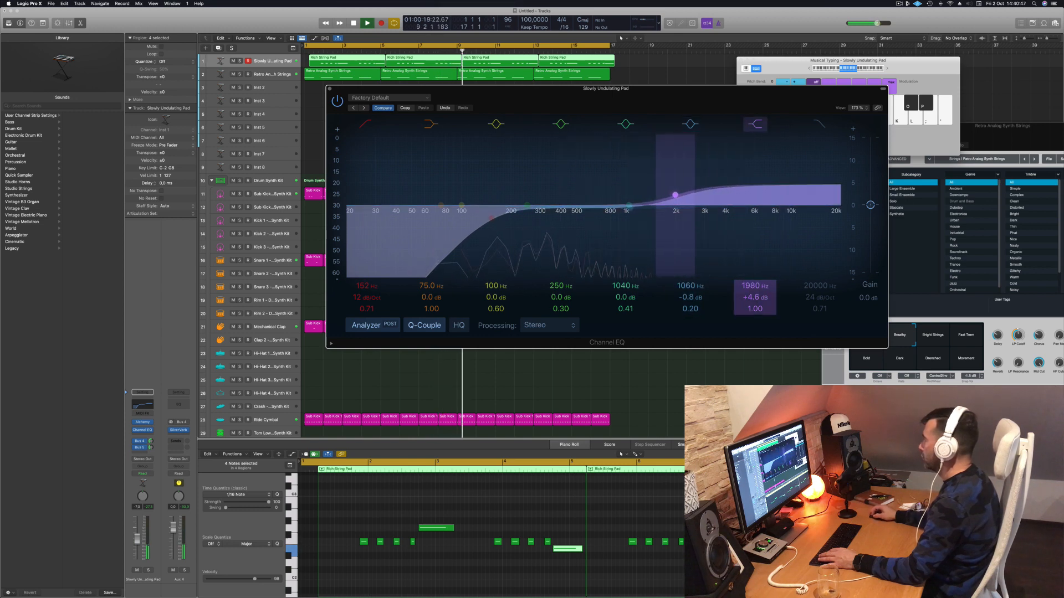
{"action": "left_click_drag", "start_coordinate": [444, 89], "coordinate": [735, 123]}
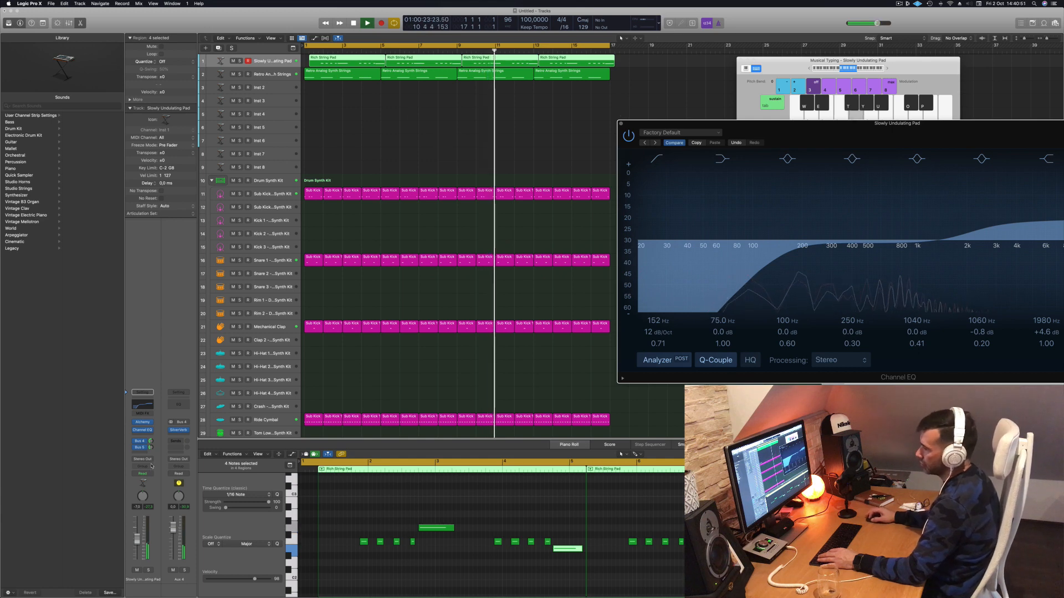
Reopen the melody track's Alchemy, adjust the performance control next to Delay, and close the instrument window.
{"action": "left_click", "coordinate": [143, 422]}
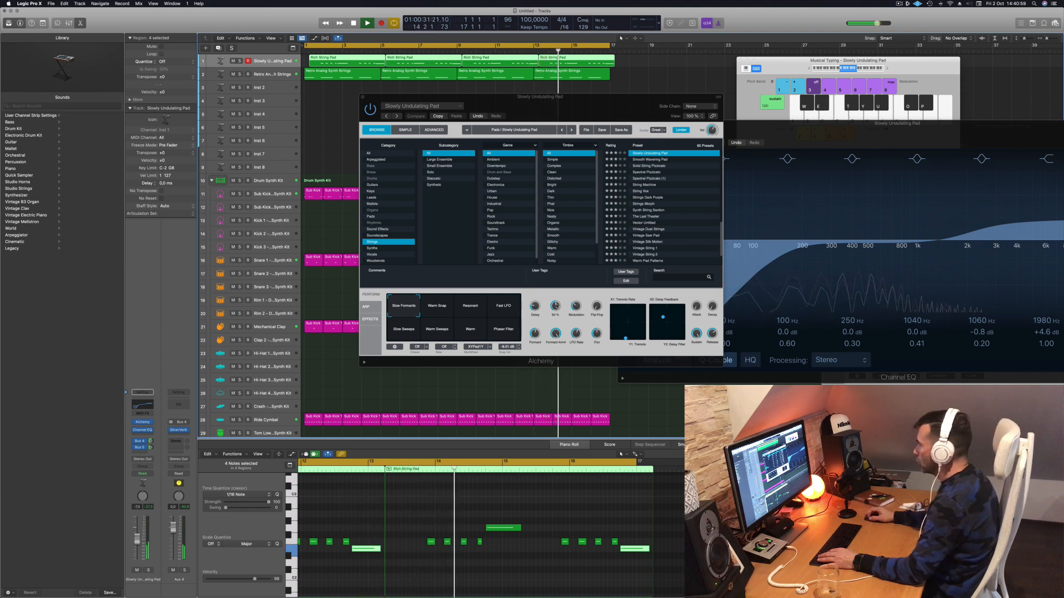
{"action": "left_click_drag", "start_coordinate": [555, 306], "coordinate": [558, 297]}
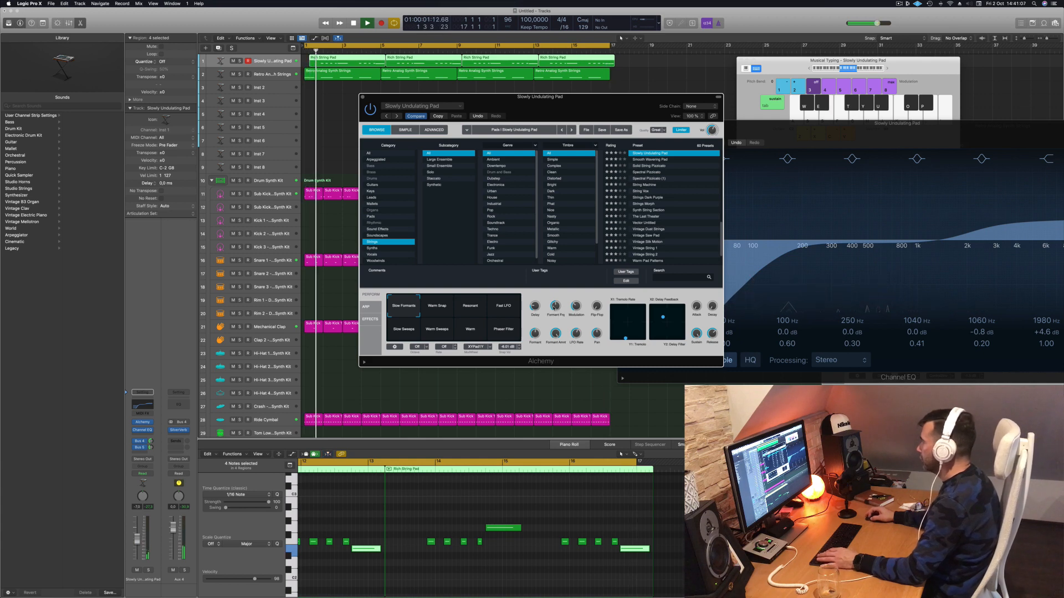
{"action": "left_click", "coordinate": [362, 97]}
Turn off the high shelf band in the melody track's Channel EQ and close the EQ window.
{"action": "left_click_drag", "start_coordinate": [879, 143], "coordinate": [650, 138]}
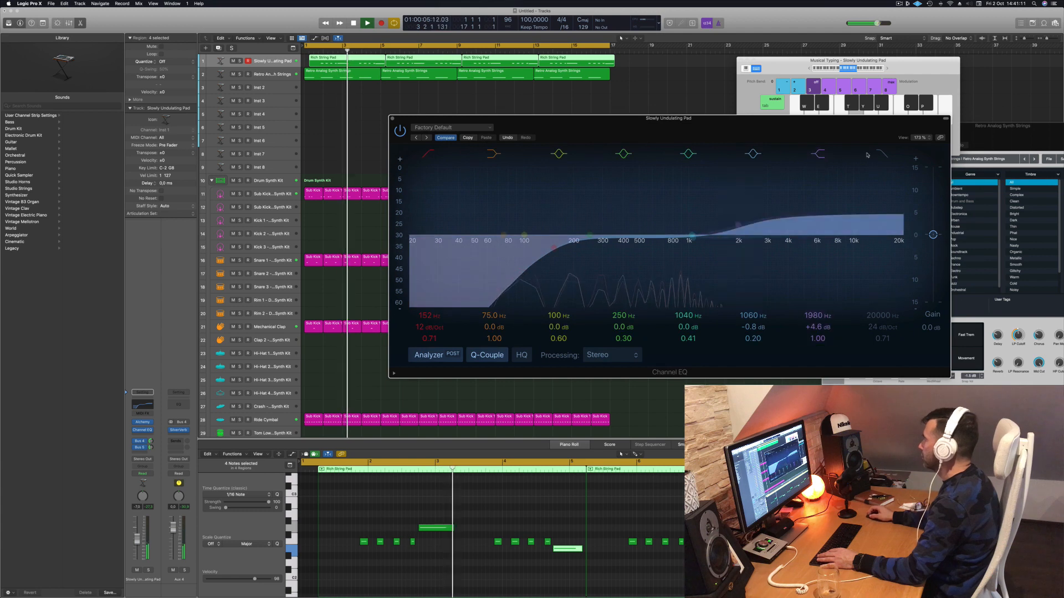
{"action": "left_click", "coordinate": [820, 155]}
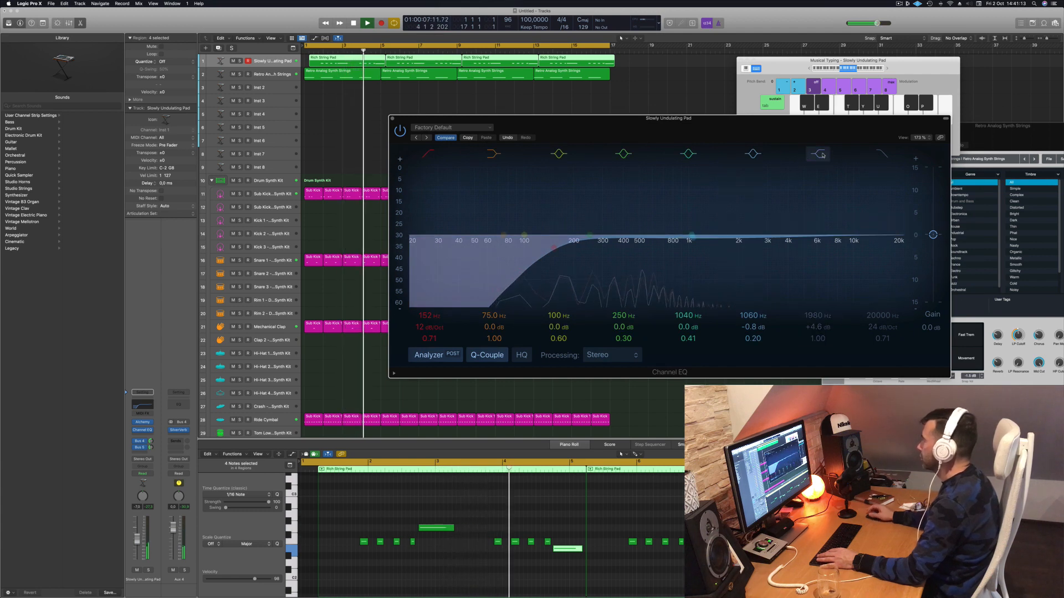
{"action": "left_click_drag", "start_coordinate": [775, 127], "coordinate": [821, 120]}
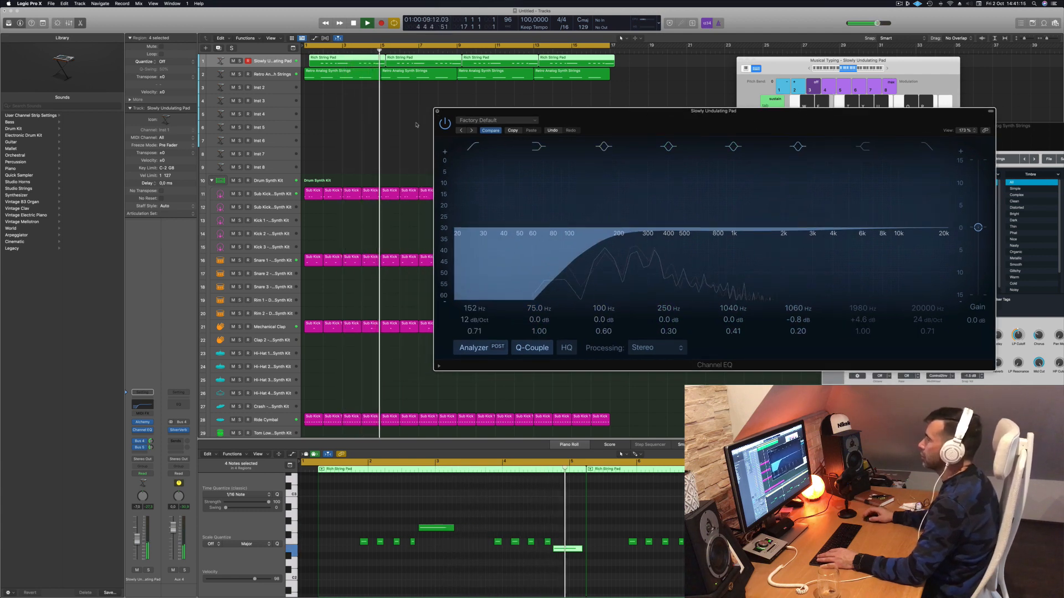
{"action": "left_click", "coordinate": [437, 111]}
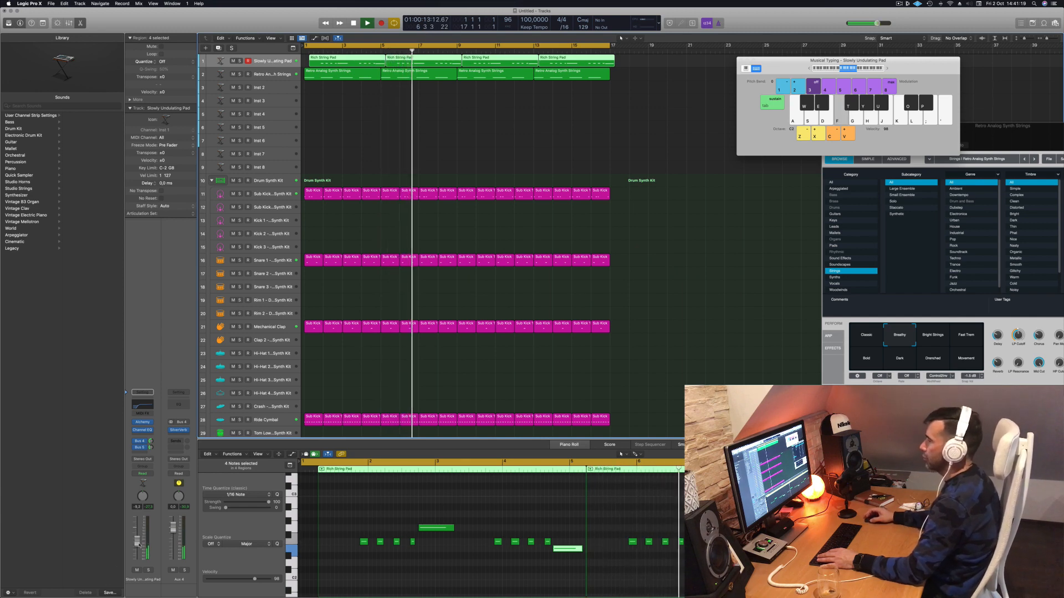
Show the notes of the first Sub Kick 1 region, and select the Sub Kick 2 track of the Drum Synth Kit.
{"action": "scroll", "coordinate": [386, 185], "scroll_direction": "down", "scroll_amount": 3}
{"action": "scroll", "coordinate": [383, 182], "scroll_direction": "down", "scroll_amount": 1}
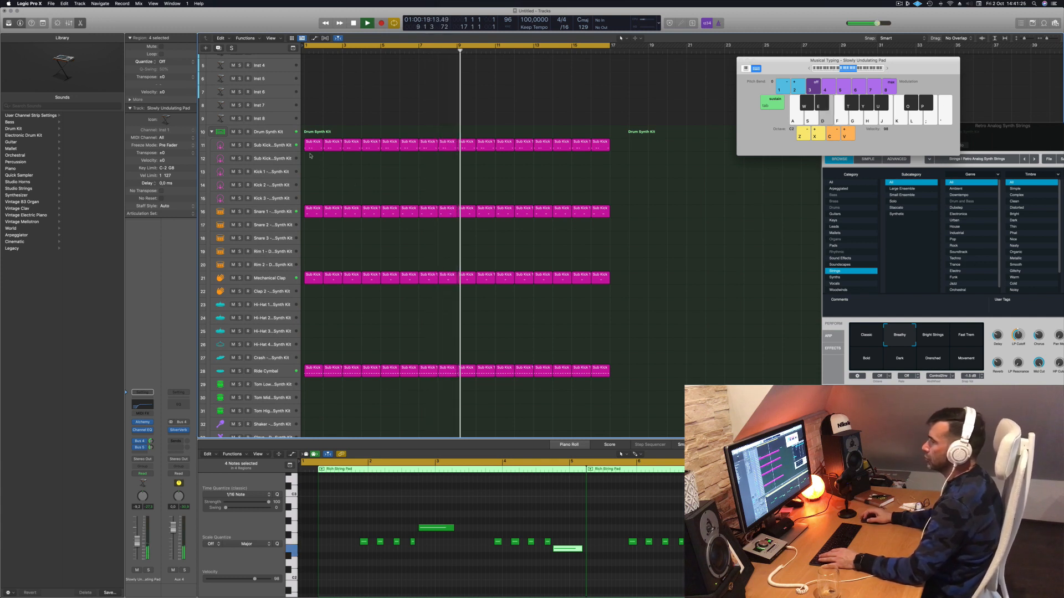
{"action": "left_click", "coordinate": [309, 147]}
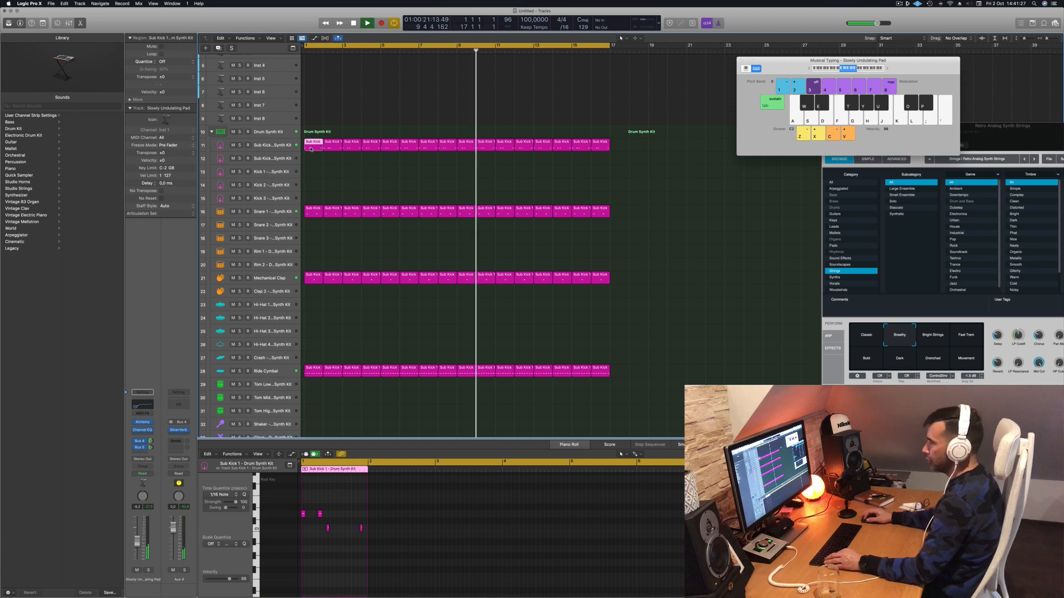
{"action": "left_click", "coordinate": [289, 159]}
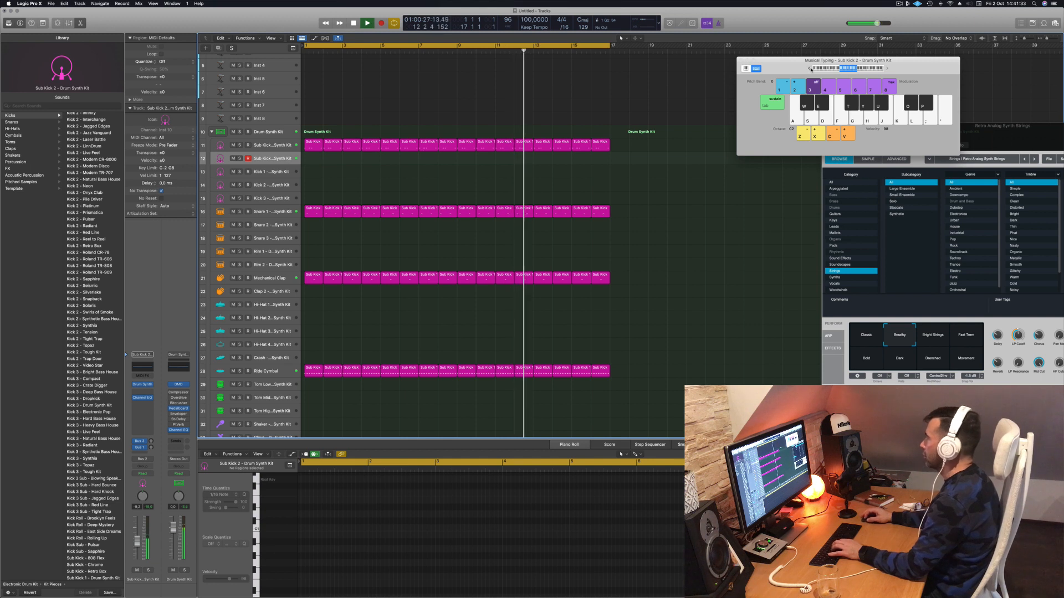
Lower the Musical Typing keyboard by two octaves and play test notes on Sub Kick 2 over the running track.
{"action": "left_click", "coordinate": [811, 68]}
{"action": "left_click", "coordinate": [811, 69]}
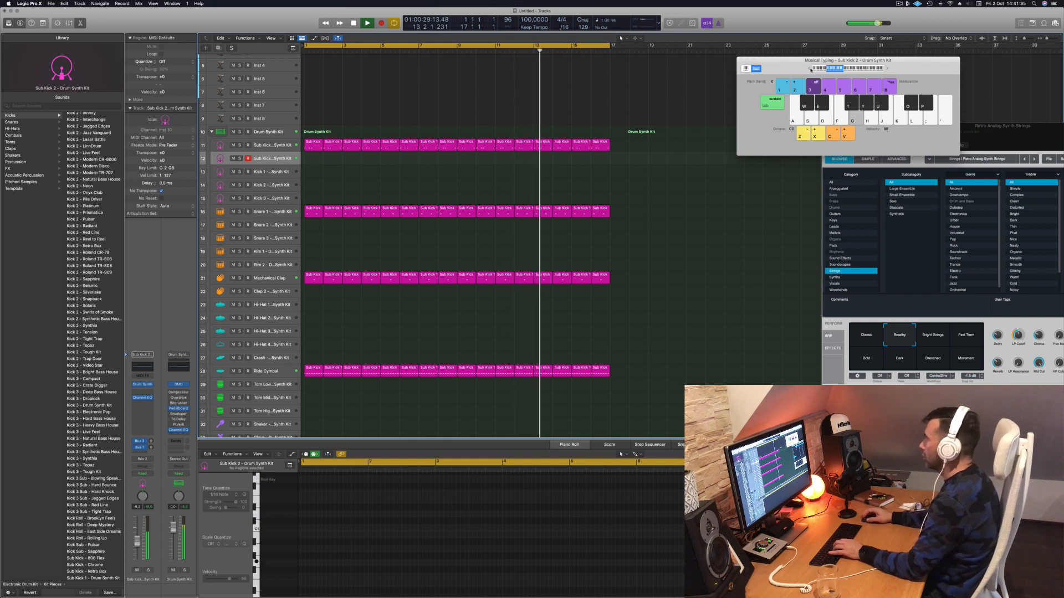
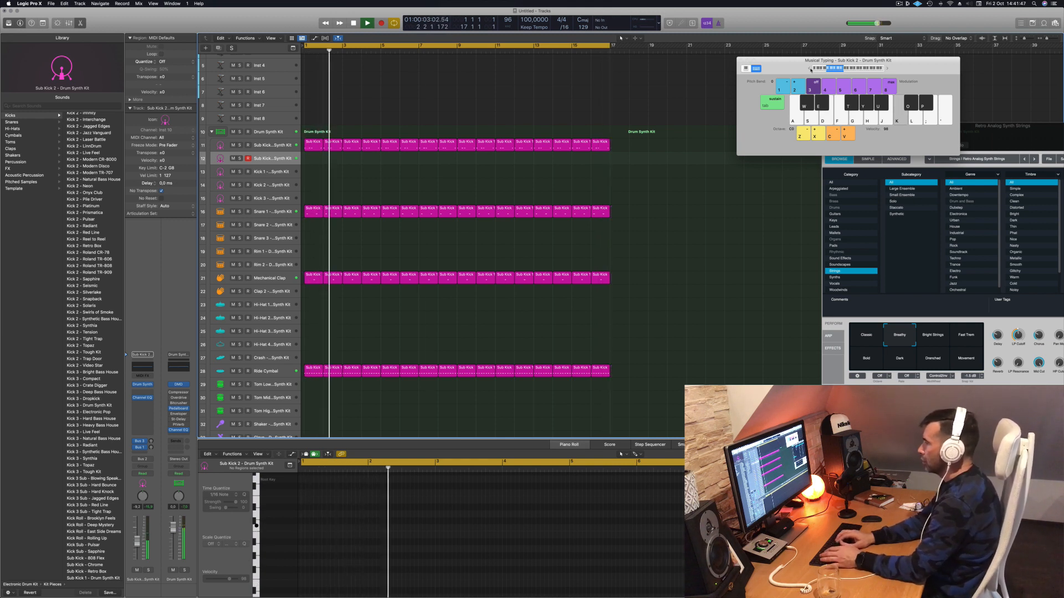
{"action": "key", "text": "k"}
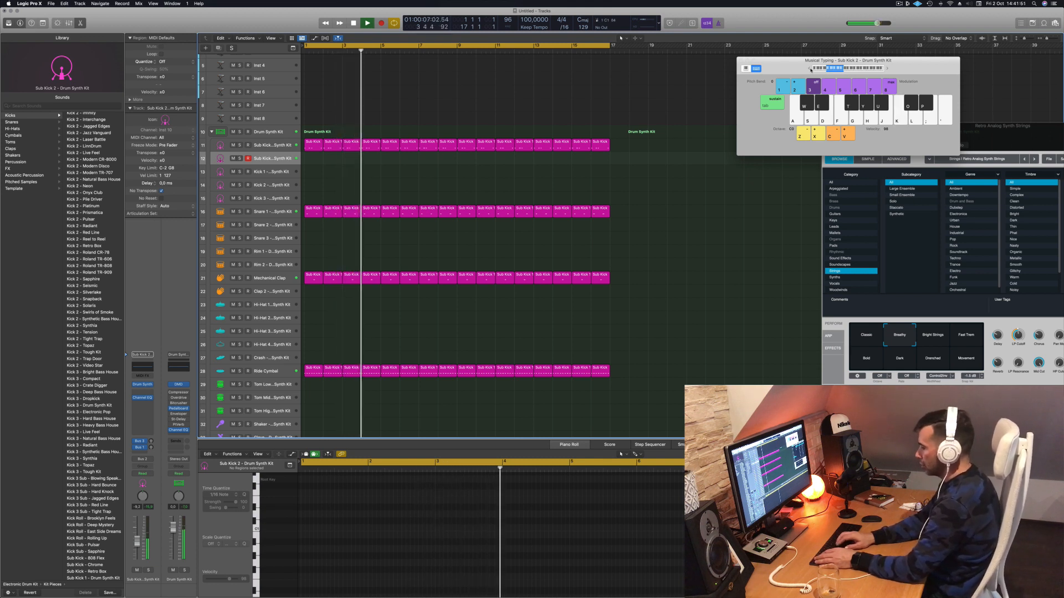
{"action": "key", "text": "d"}
{"action": "key", "text": "l"}
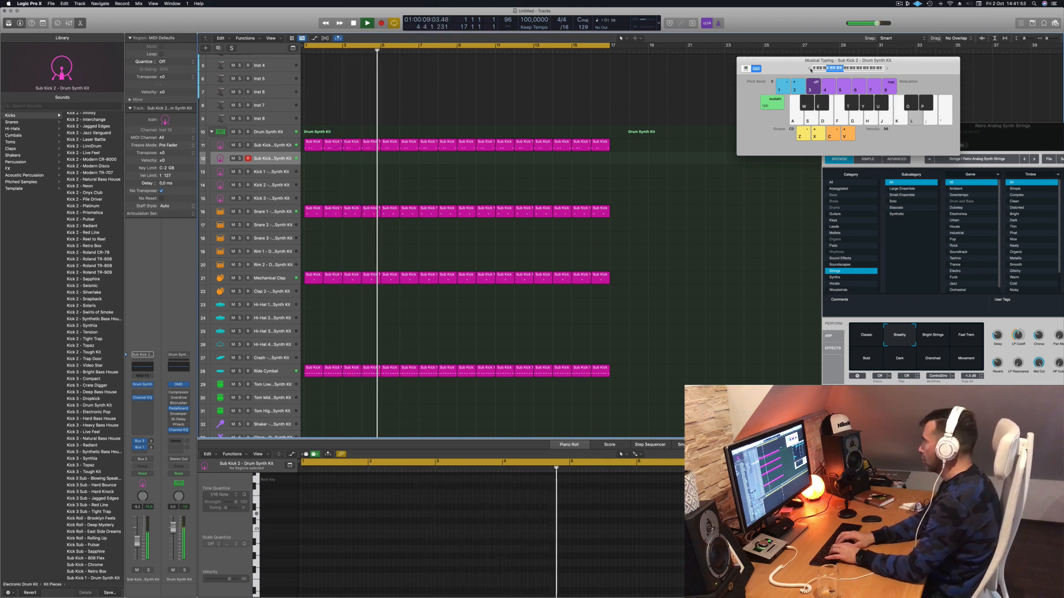
{"action": "key", "text": "k"}
{"action": "key", "text": "l"}
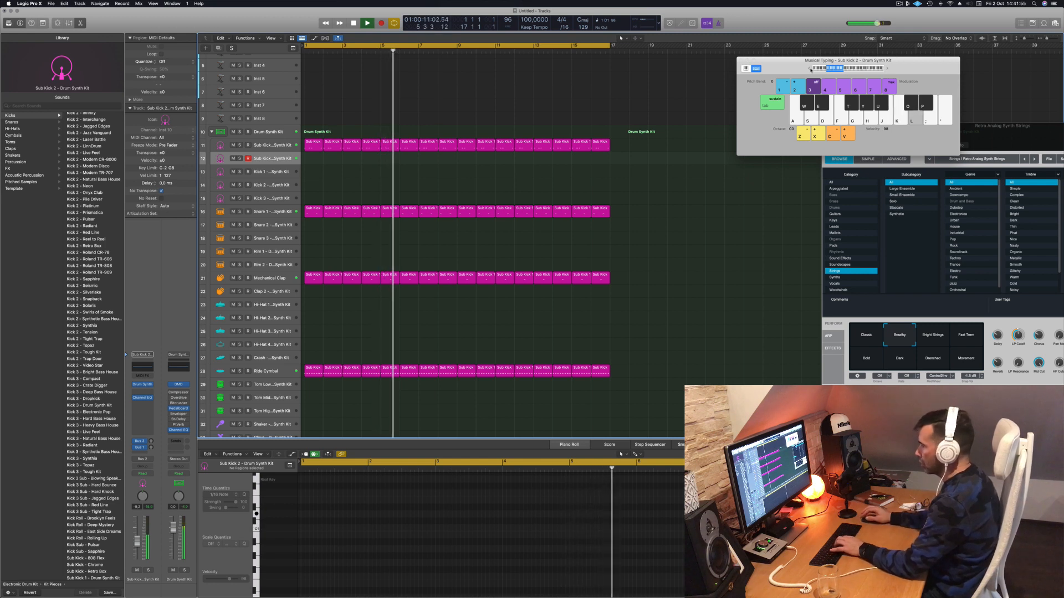
{"action": "key", "text": "k"}
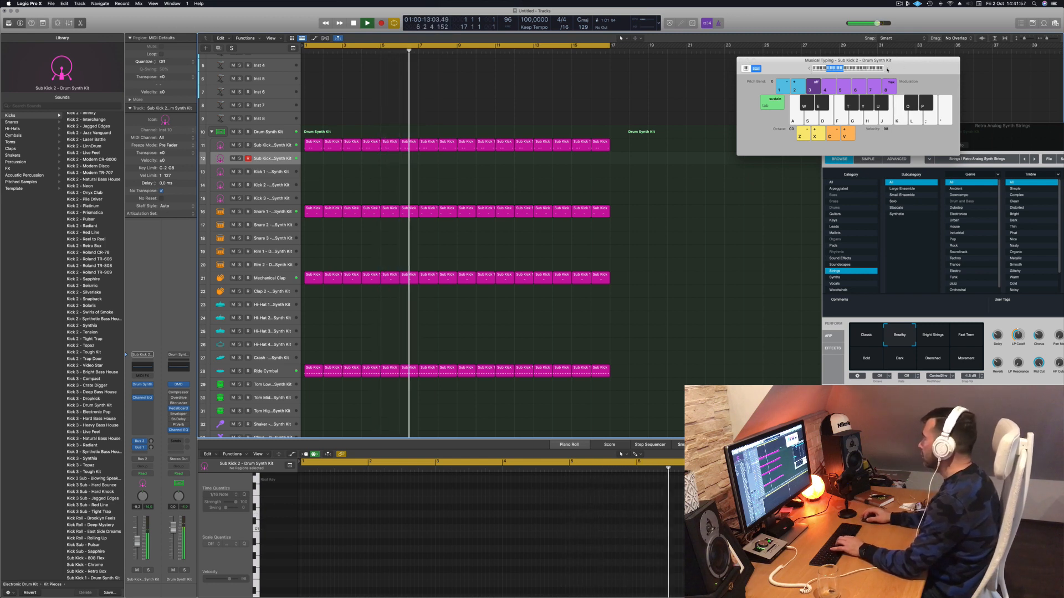
Raise the Musical Typing keyboard by one octave and play test notes on Sub Kick 2 over the running track.
{"action": "left_click", "coordinate": [887, 70]}
{"action": "key", "text": "j"}
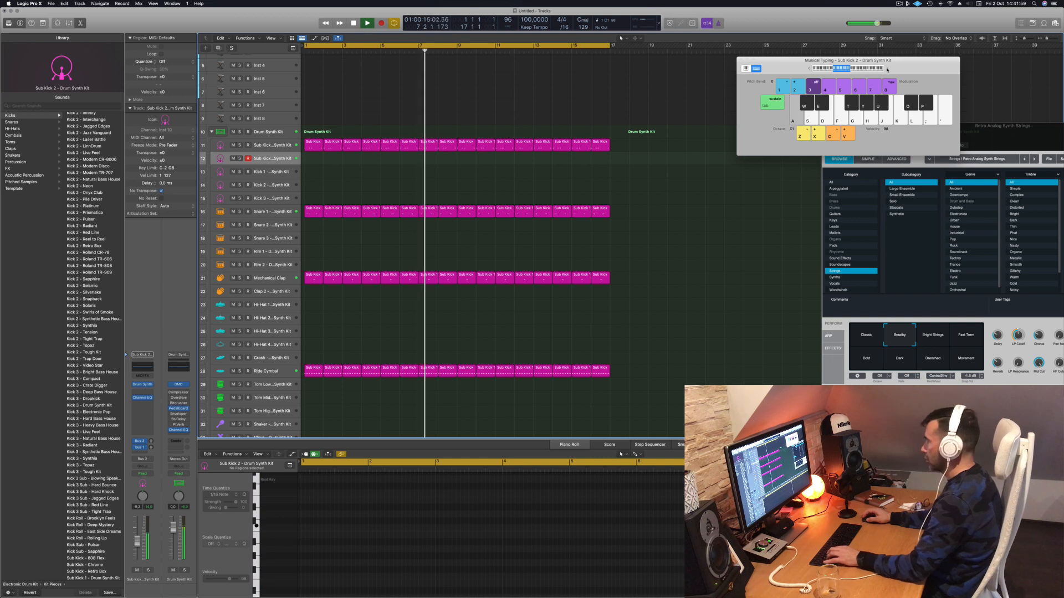
{"action": "key", "text": "g"}
{"action": "key", "text": "g"}
{"action": "key", "text": "g"}
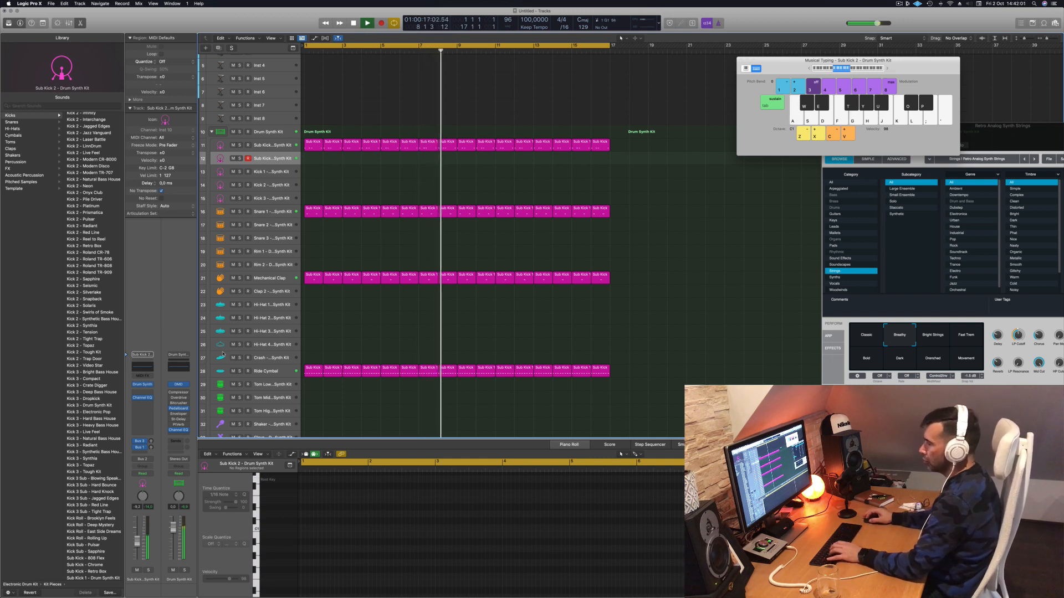
{"action": "key", "text": "g"}
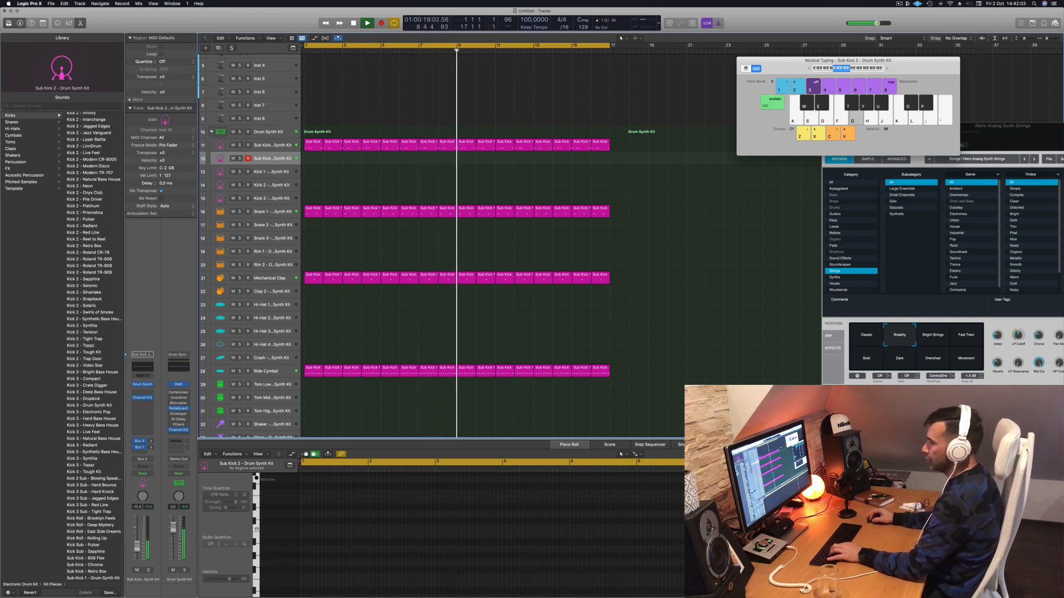
{"action": "key", "text": "g"}
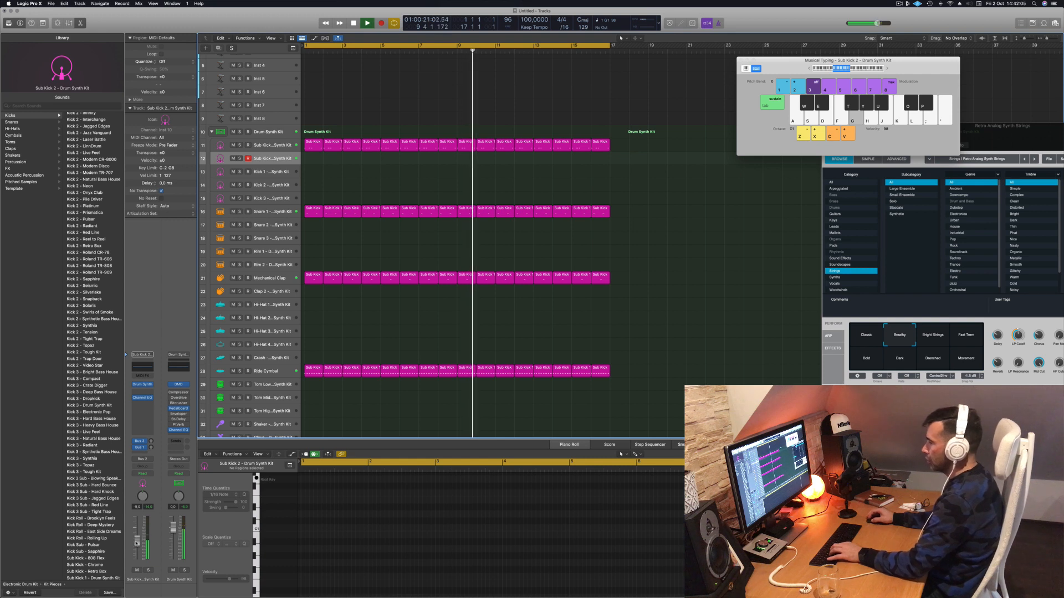
{"action": "key", "text": "g"}
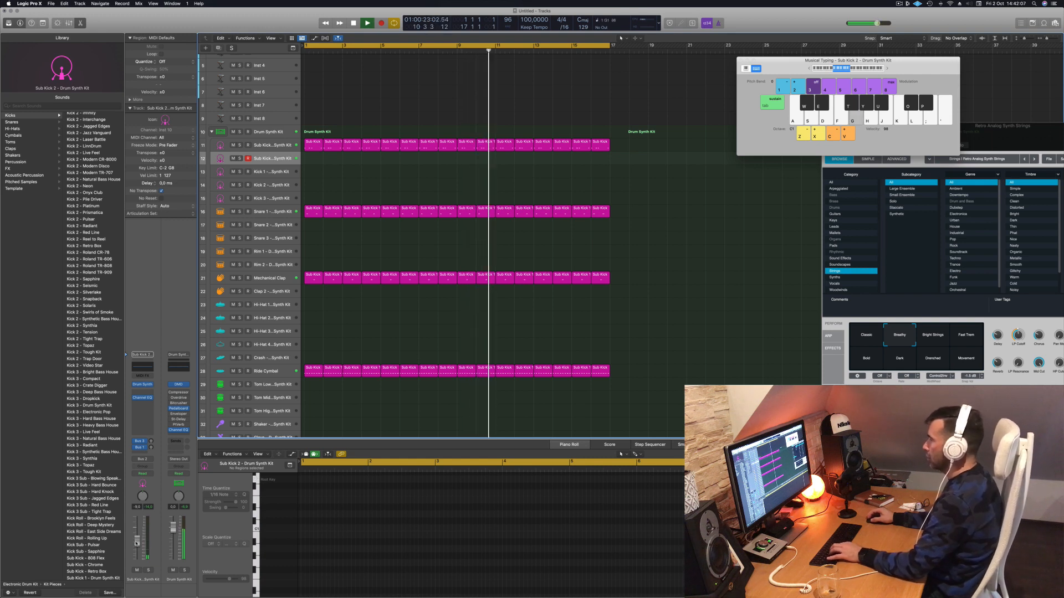
{"action": "key", "text": "d"}
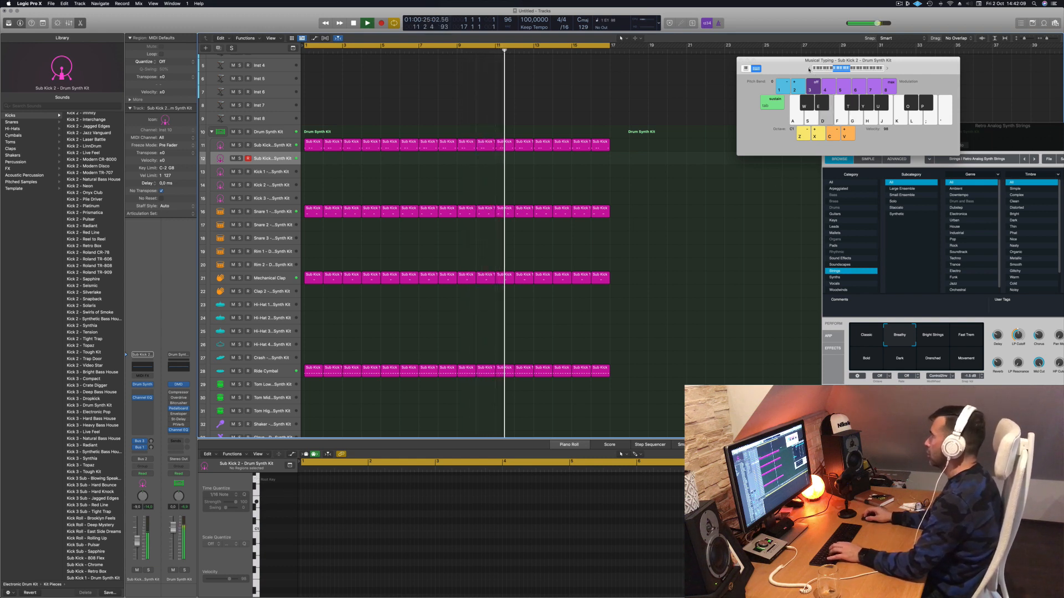
{"action": "key", "text": "d"}
Lower the Musical Typing keyboard by one octave and try out low and high kick notes on Sub Kick 2.
{"action": "key", "text": "z"}
{"action": "key", "text": "d"}
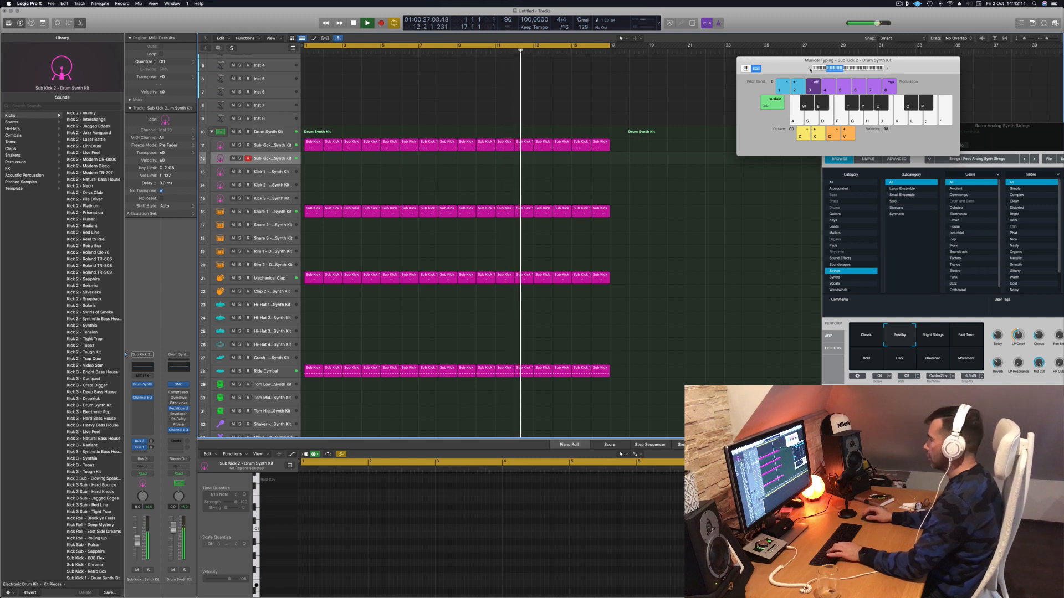
{"action": "key", "text": "f"}
{"action": "key", "text": "d"}
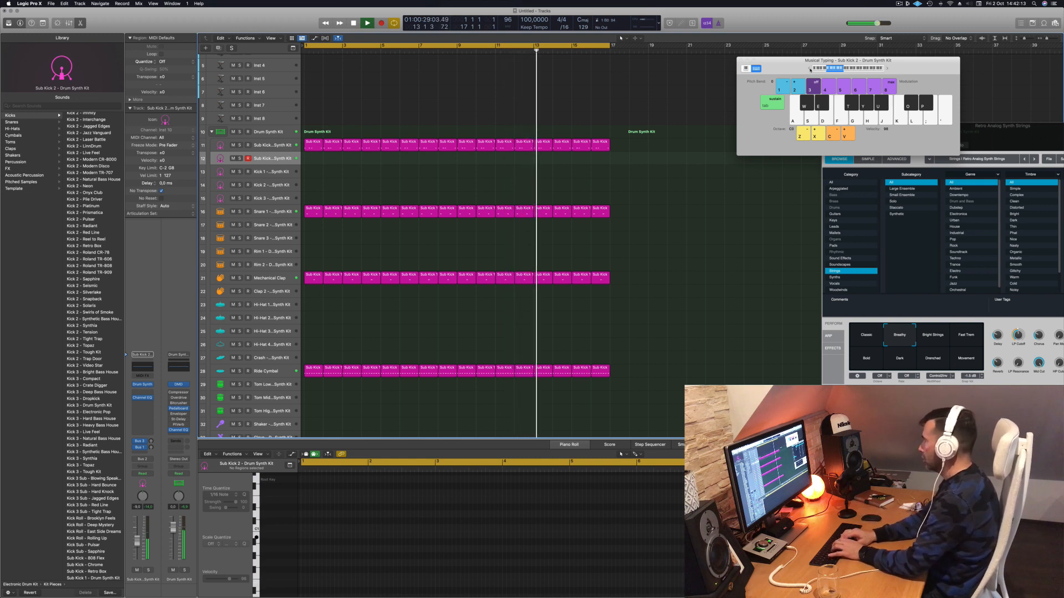
{"action": "key", "text": "j"}
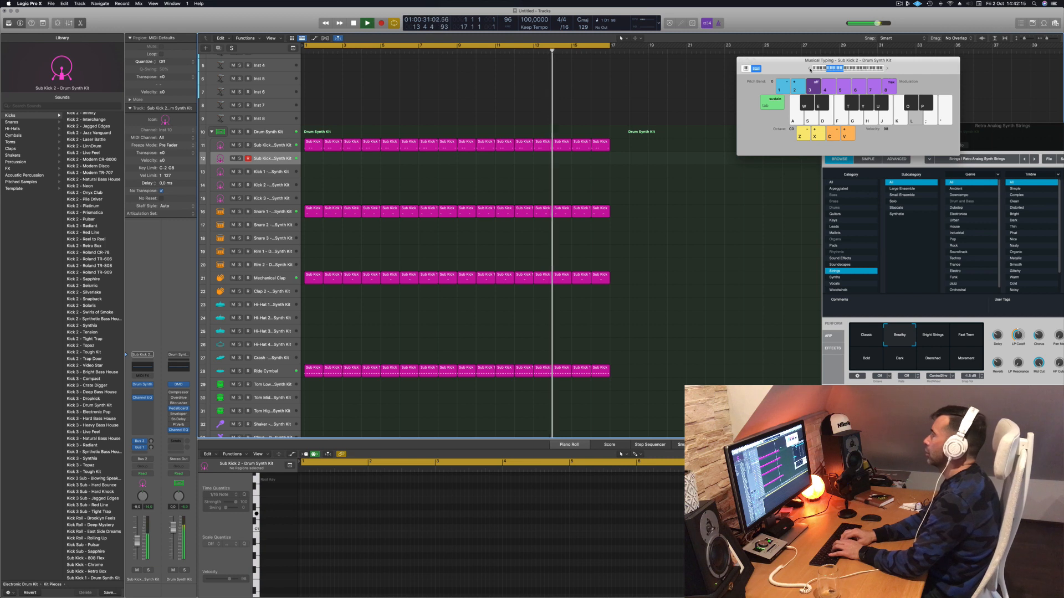
{"action": "key", "text": "j"}
{"action": "key", "text": "k"}
{"action": "key", "text": "h"}
{"action": "key", "text": "g"}
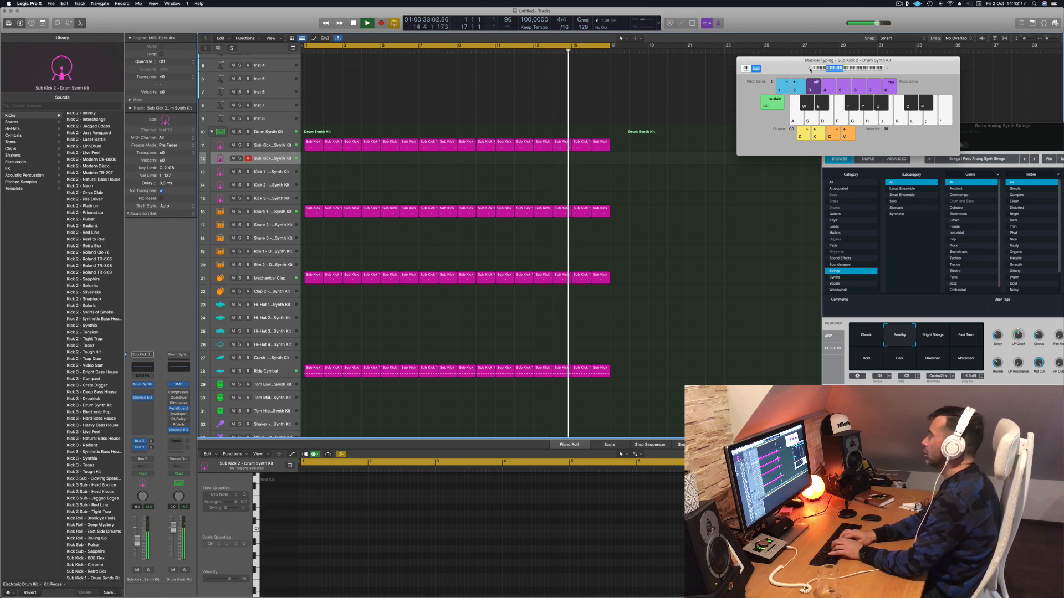
{"action": "key", "text": "f"}
{"action": "key", "text": "f"}
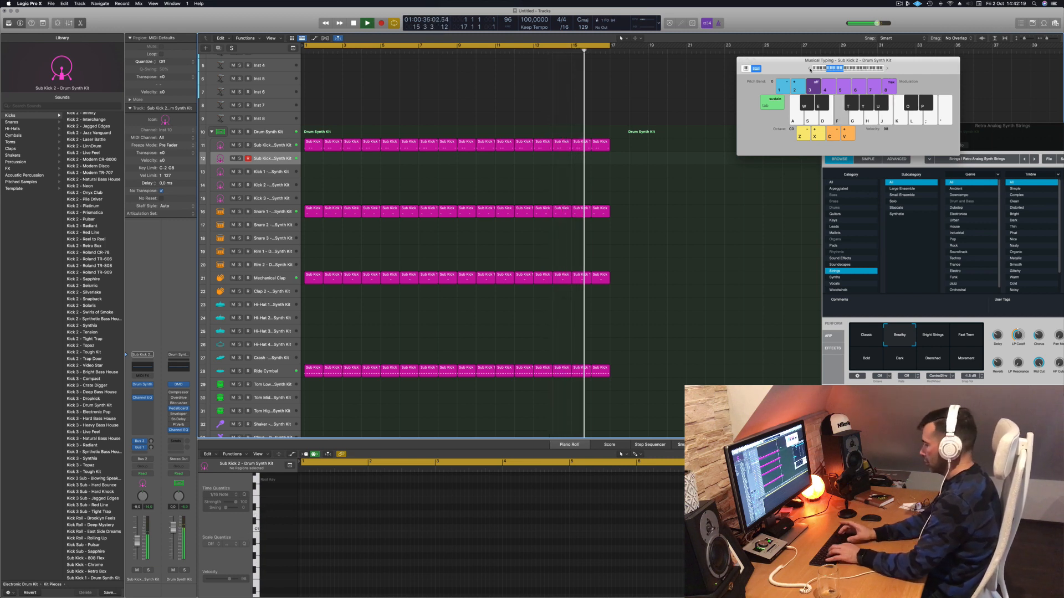
{"action": "key", "text": "apostrophe"}
{"action": "key", "text": "f"}
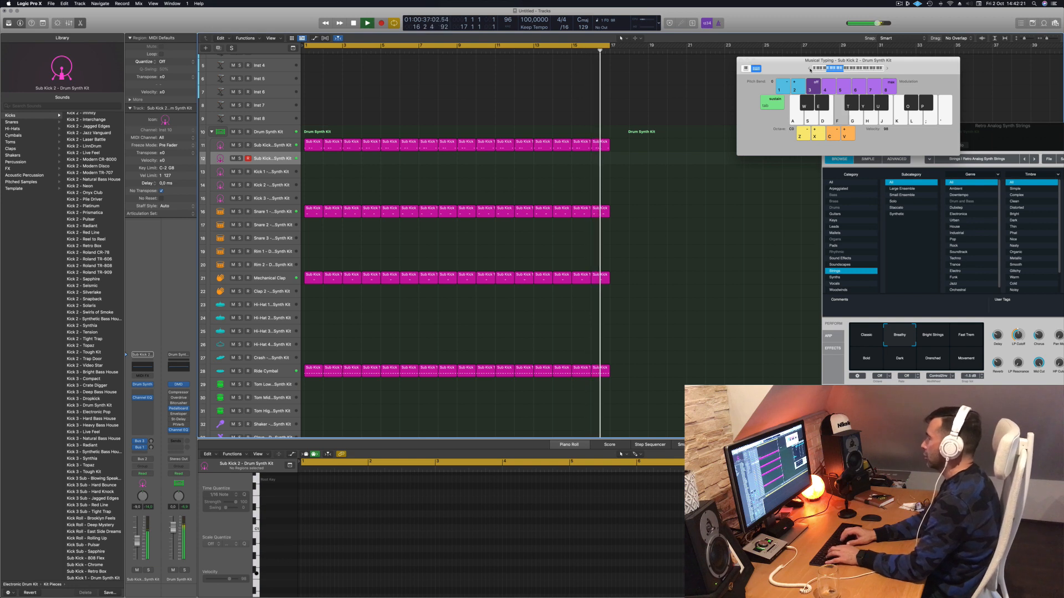
{"action": "key", "text": "f"}
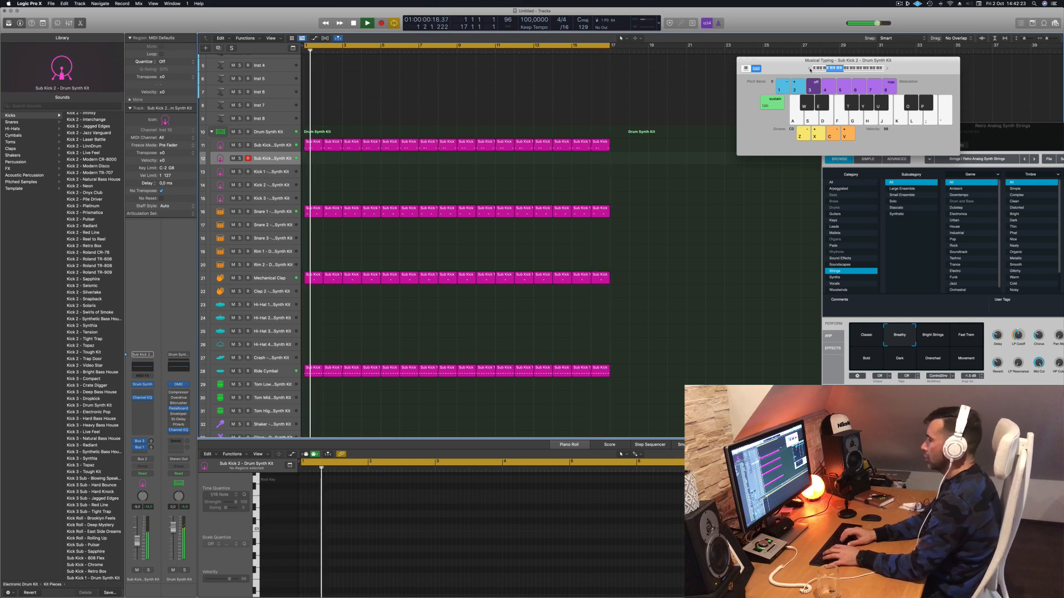
Record a repeating single-note kick pattern on the Sub Kick 2 track over the running loop, and end the recording.
{"action": "key", "text": "r"}
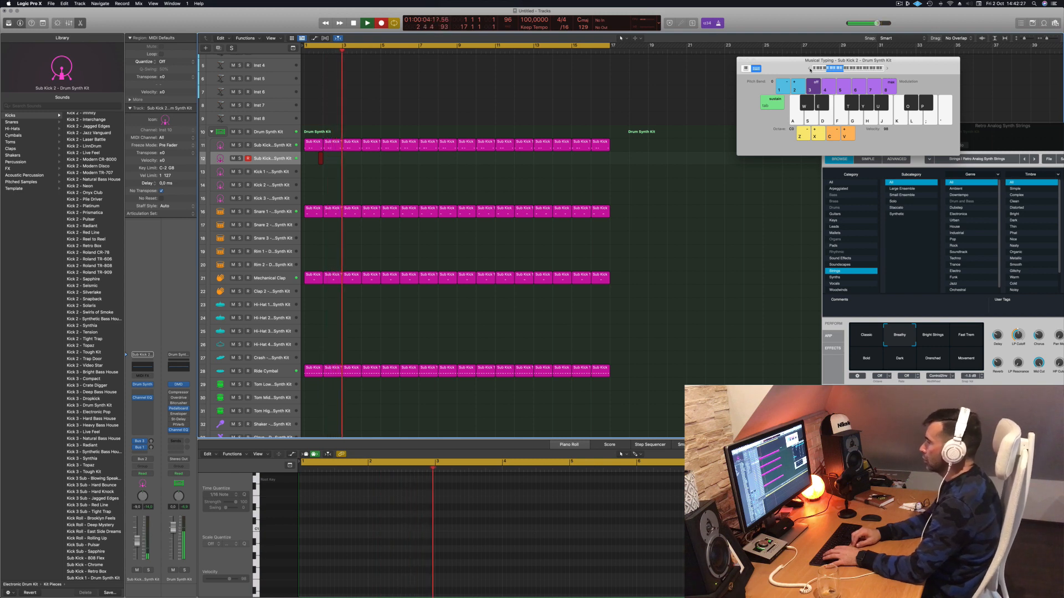
{"action": "key", "text": "f"}
{"action": "key", "text": "f"}
{"action": "key", "text": "f"}
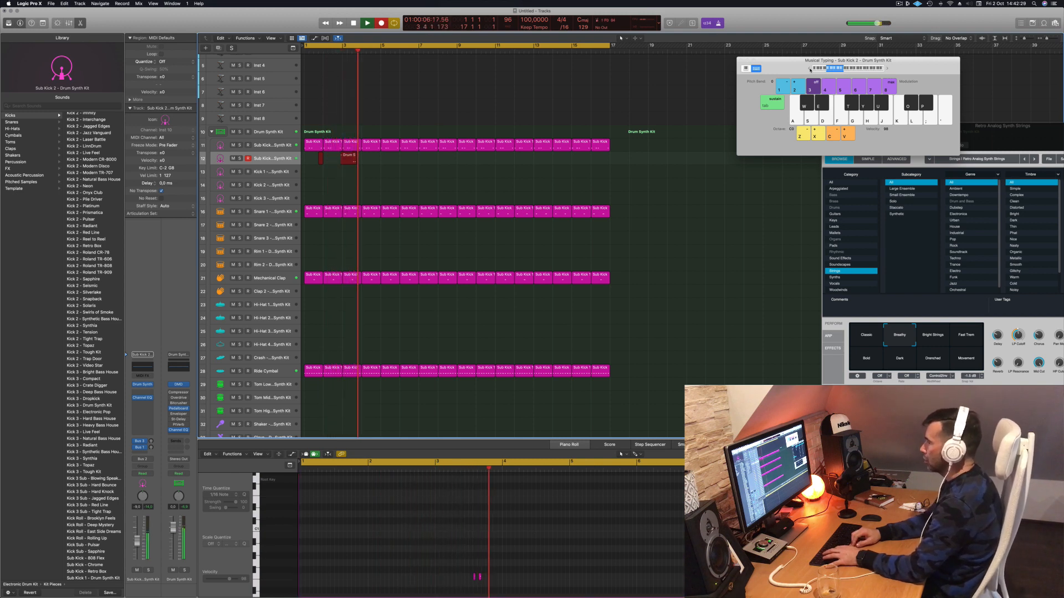
{"action": "key", "text": "f"}
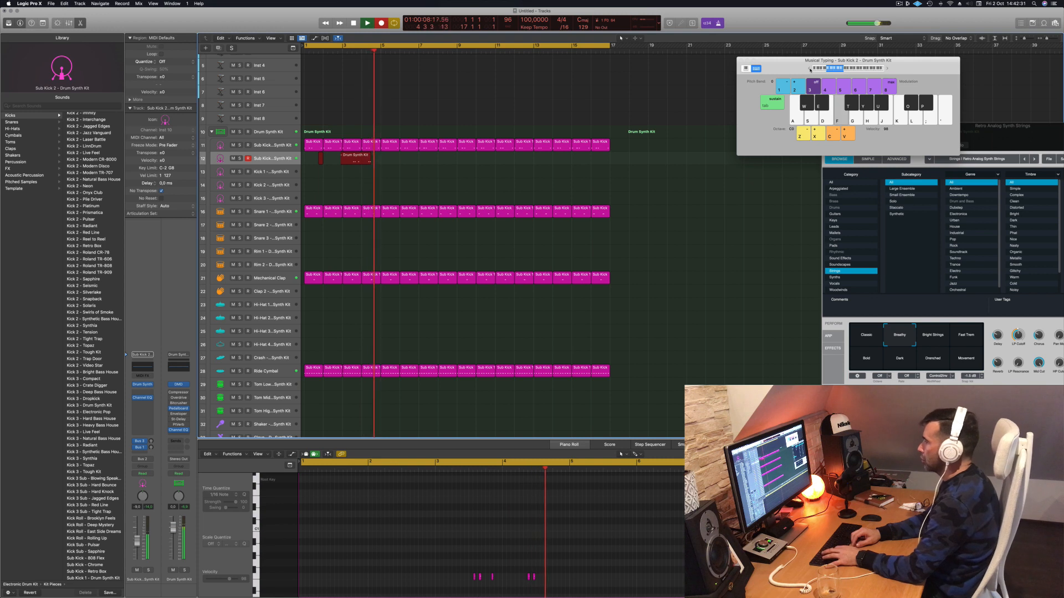
{"action": "key", "text": "f"}
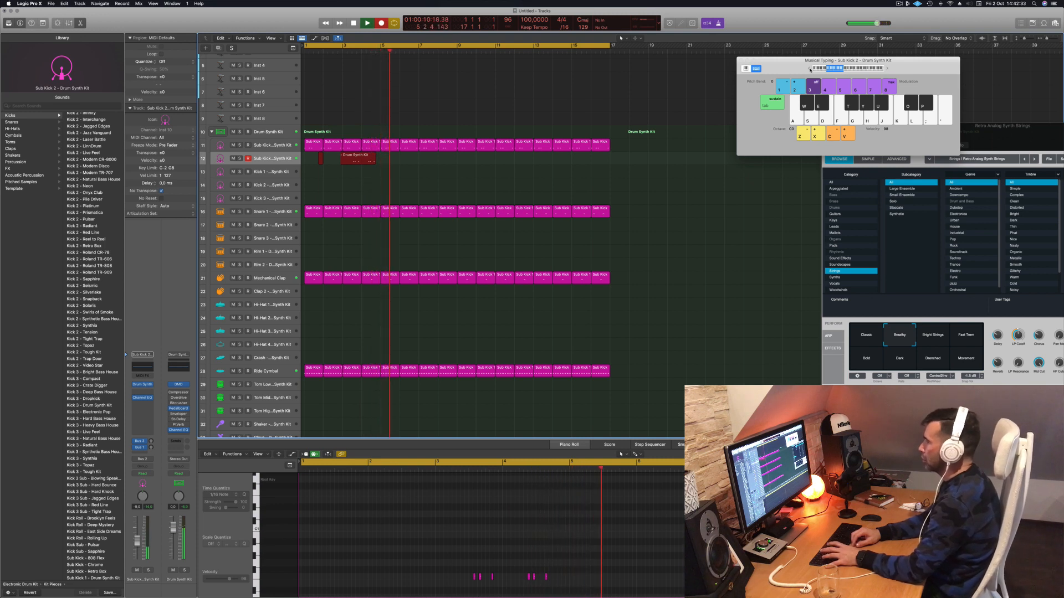
{"action": "key", "text": "f"}
{"action": "key", "text": "f"}
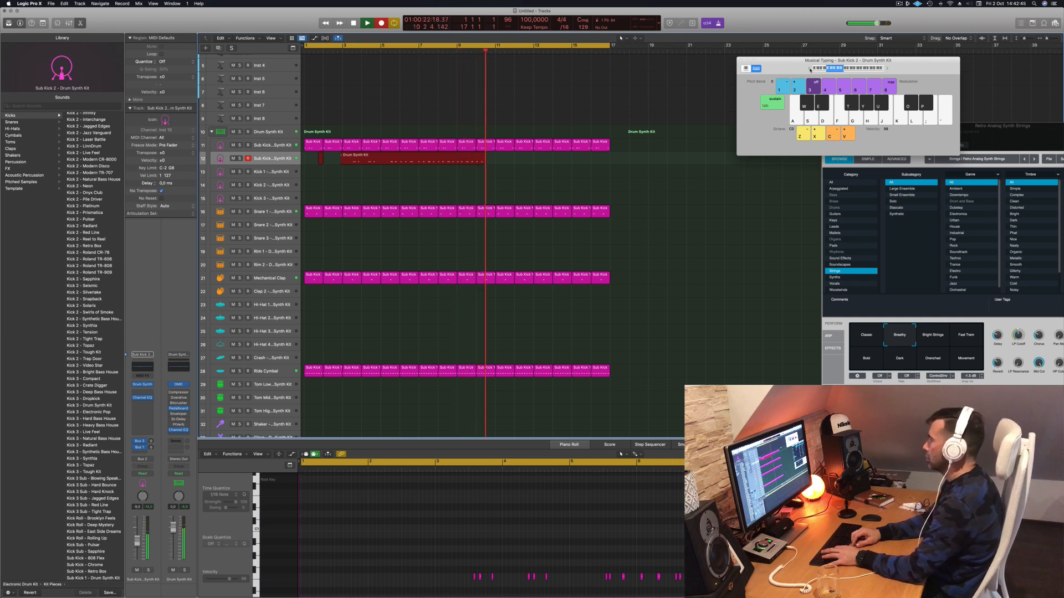
{"action": "key", "text": "f"}
{"action": "key", "text": "space"}
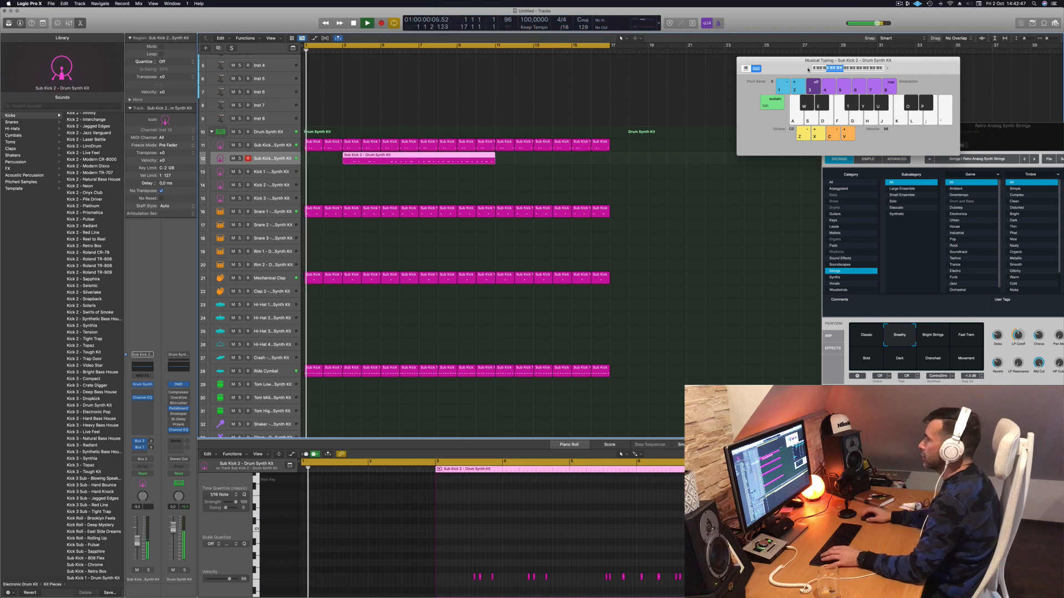
Cut the recorded Sub Kick 2 region at bar 8, keeping only its last three bars, and move that part to bar 1.
{"action": "double_click", "coordinate": [438, 159], "text": "super"}
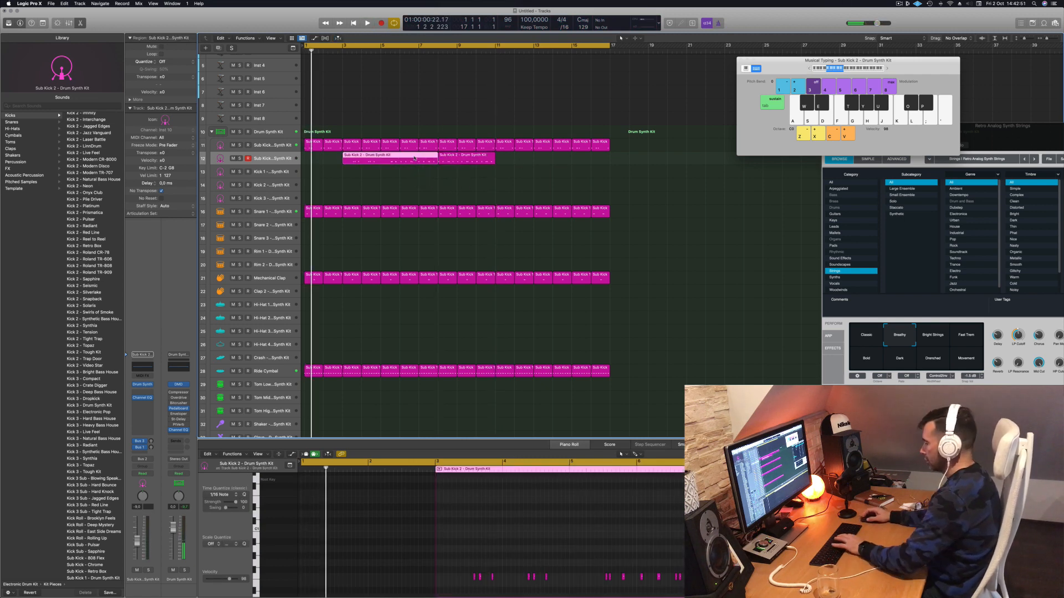
{"action": "key", "text": "Delete"}
{"action": "left_click_drag", "start_coordinate": [475, 158], "coordinate": [342, 159]}
Shorten the Sub Kick 2 region to its first bar by splitting it at bar 2 and deleting the remainder.
{"action": "left_click", "coordinate": [347, 549]}
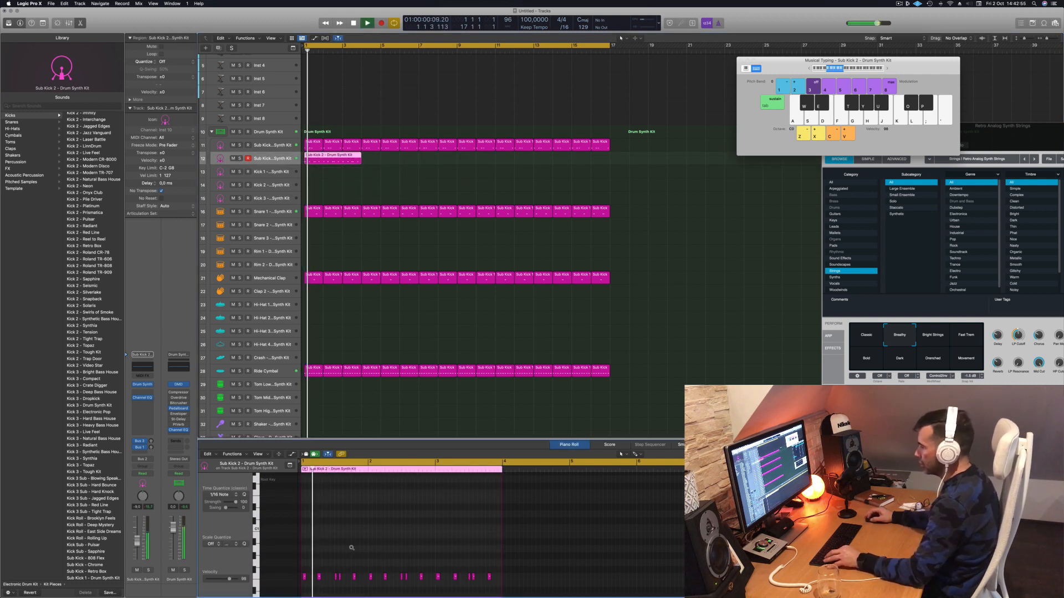
{"action": "scroll", "coordinate": [352, 548], "scroll_direction": "up", "scroll_amount": 3}
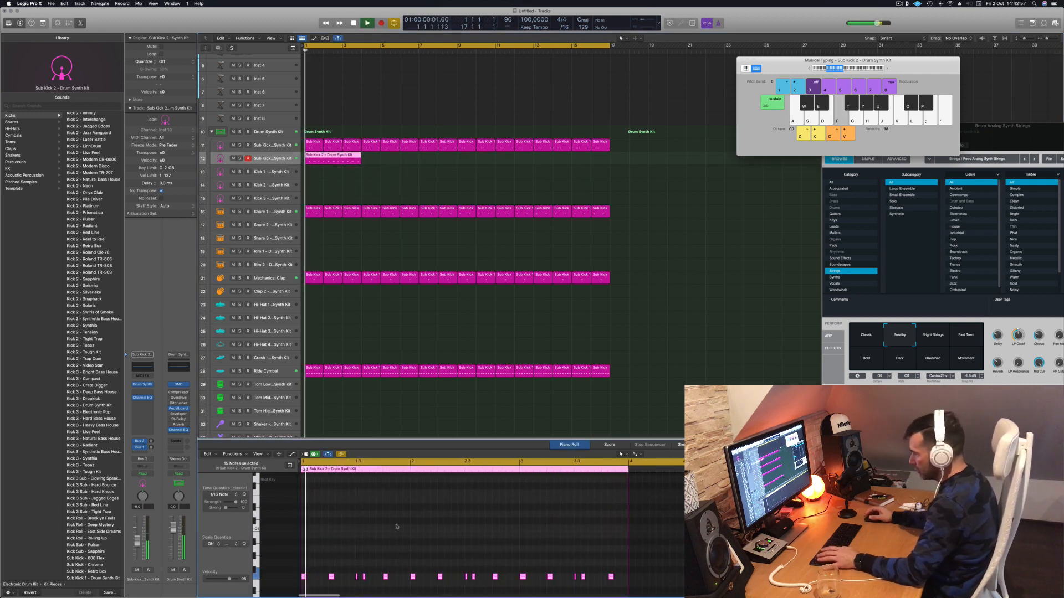
{"action": "scroll", "coordinate": [391, 528], "scroll_direction": "up", "scroll_amount": 2}
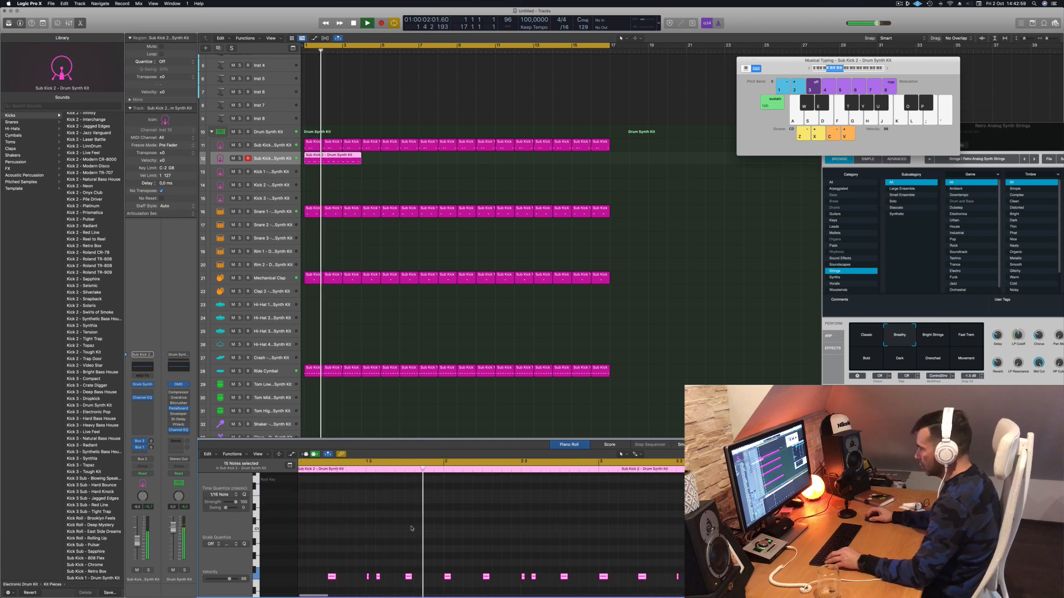
{"action": "key", "text": "Return"}
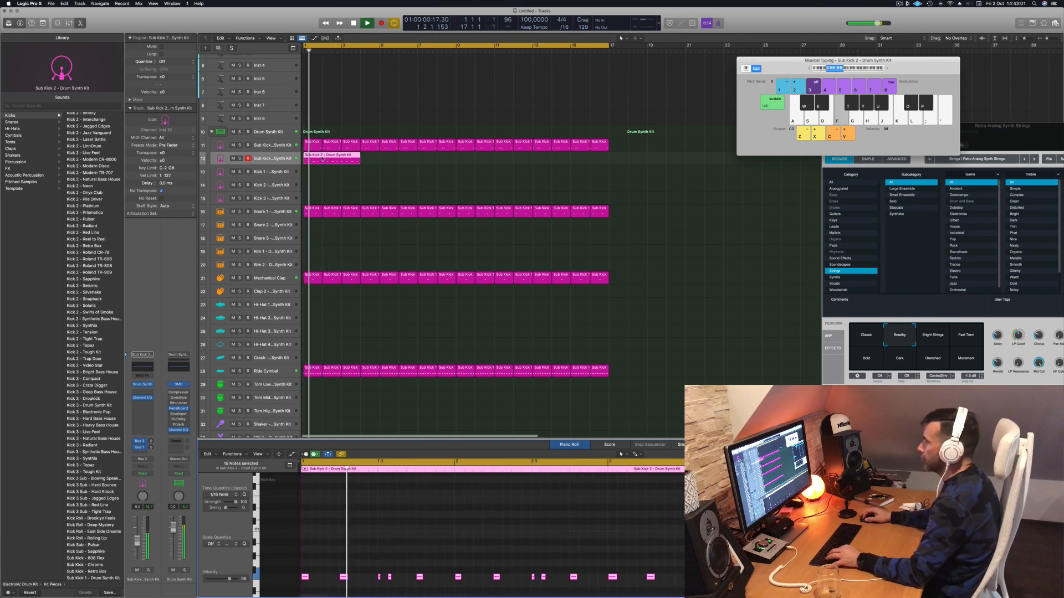
{"action": "left_click", "coordinate": [323, 159]}
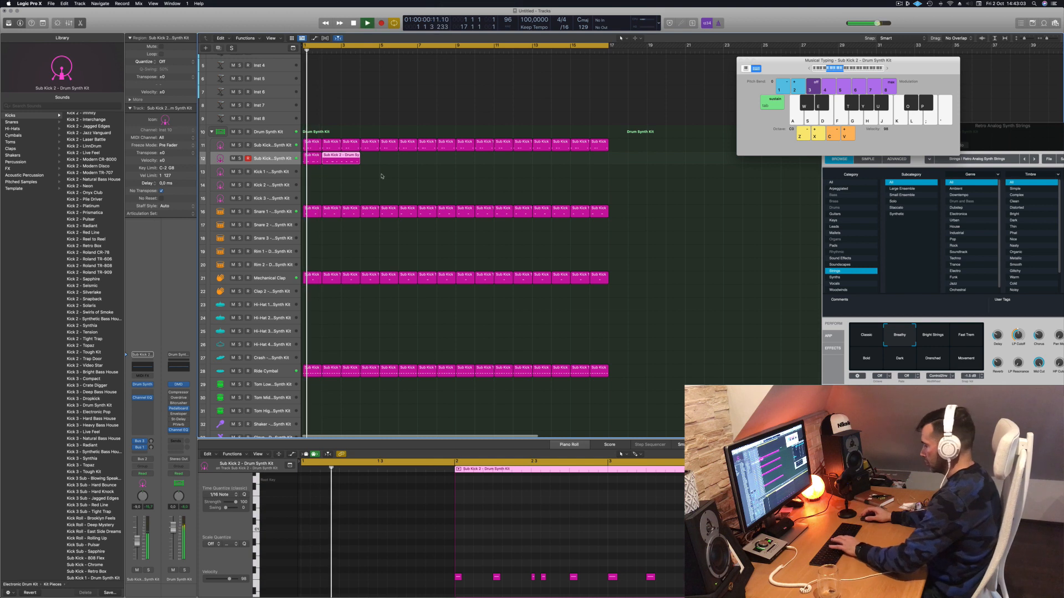
{"action": "key", "text": "Delete"}
Select all notes of the one-bar Sub Kick 2 region in the Piano Roll and transpose them upward.
{"action": "left_click", "coordinate": [309, 160]}
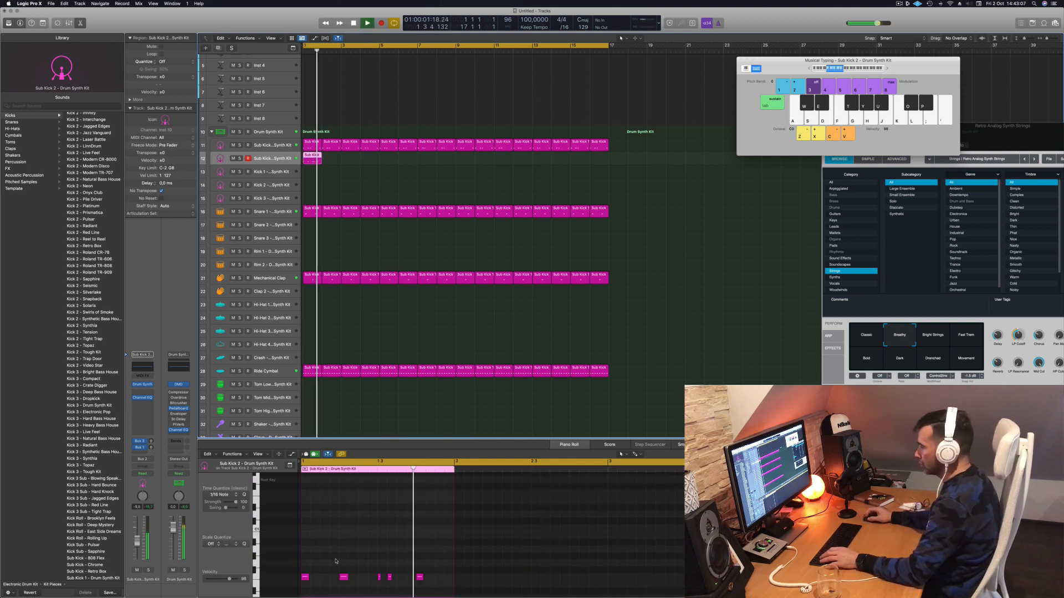
{"action": "left_click_drag", "start_coordinate": [437, 567], "coordinate": [306, 583]}
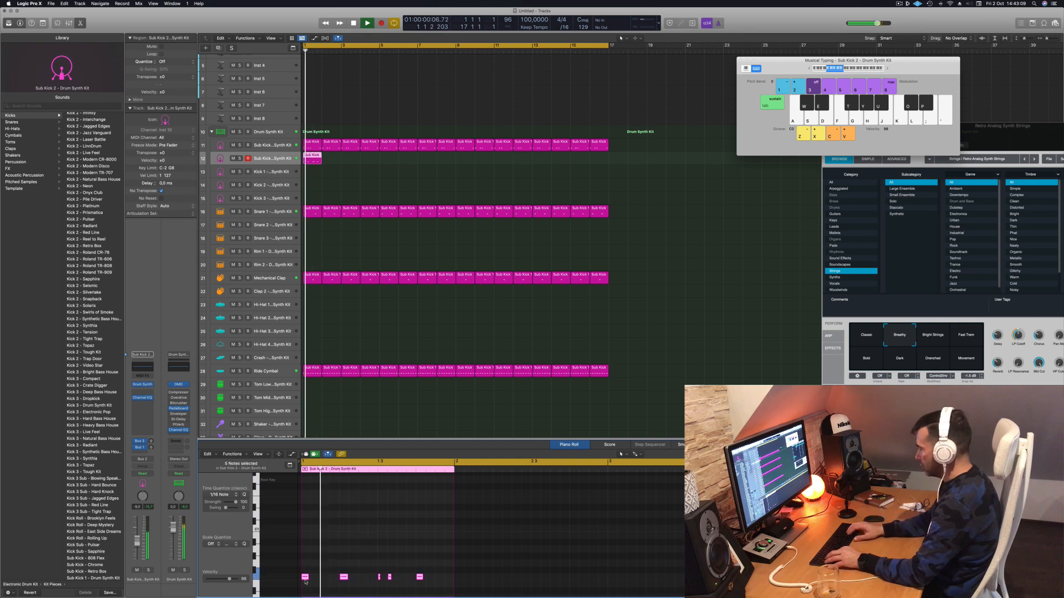
{"action": "key", "text": "Delete"}
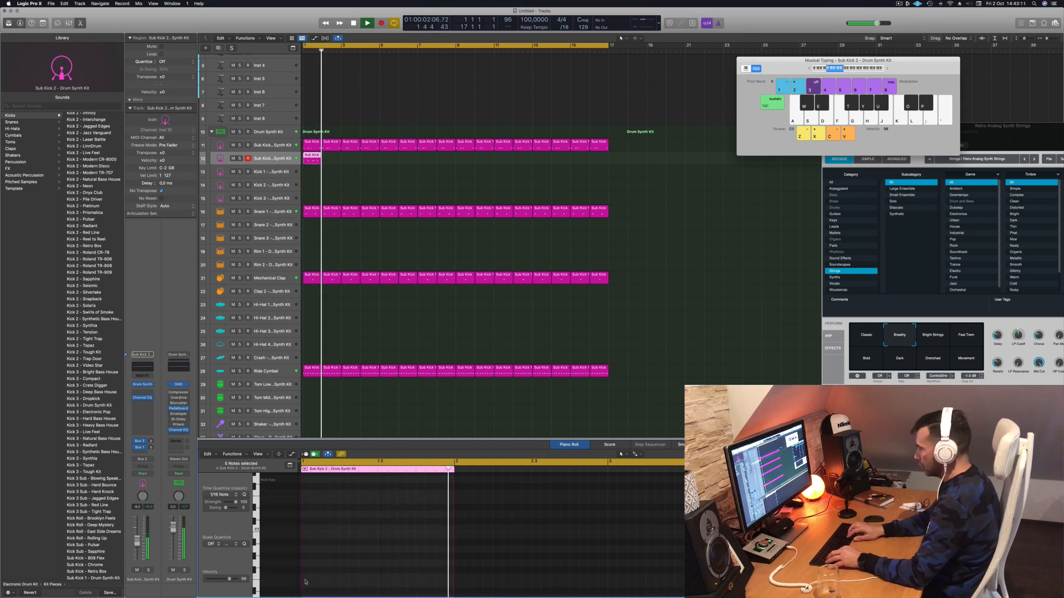
{"action": "key", "text": "alt+Up"}
{"action": "key", "text": "alt+Up"}
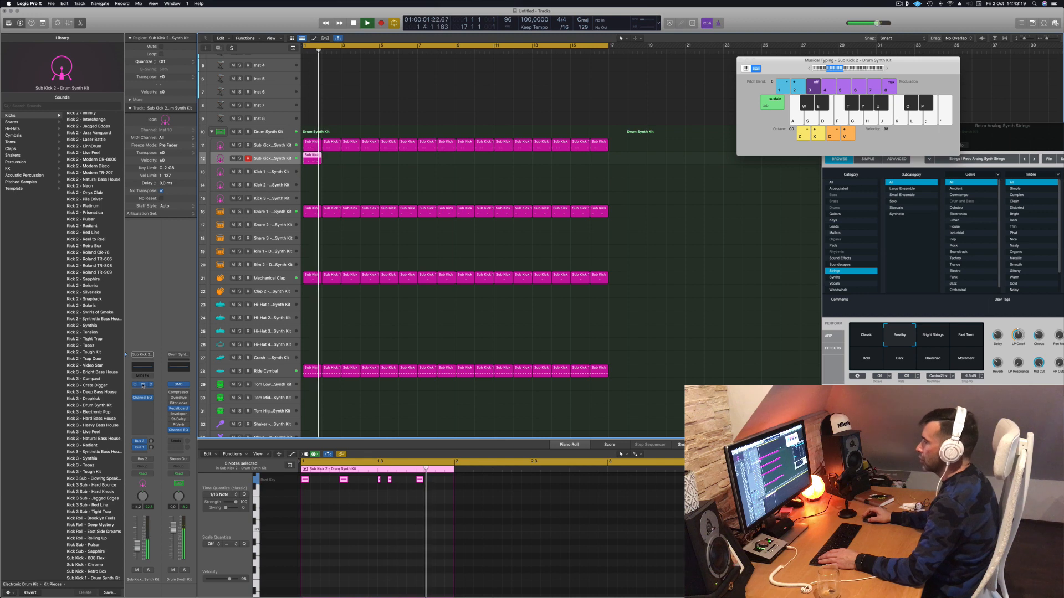
Show the Drum Synth instrument of the Sub Kick 2 track and place its window below that track.
{"action": "left_click", "coordinate": [142, 385]}
{"action": "left_click_drag", "start_coordinate": [430, 88], "coordinate": [327, 225]}
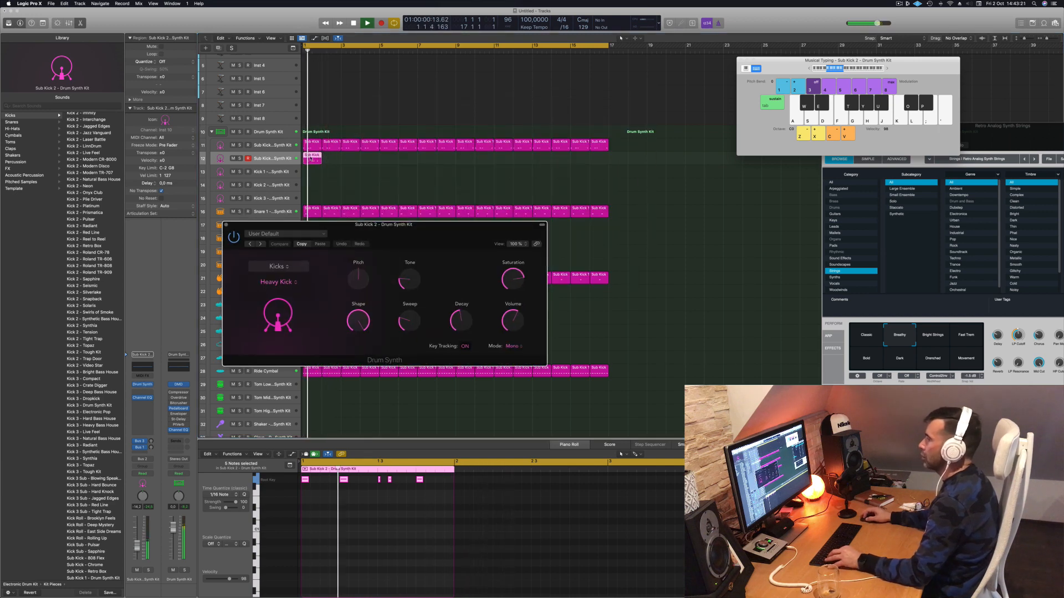
{"action": "left_click_drag", "start_coordinate": [312, 159], "coordinate": [332, 161]}
{"action": "left_click", "coordinate": [324, 159]}
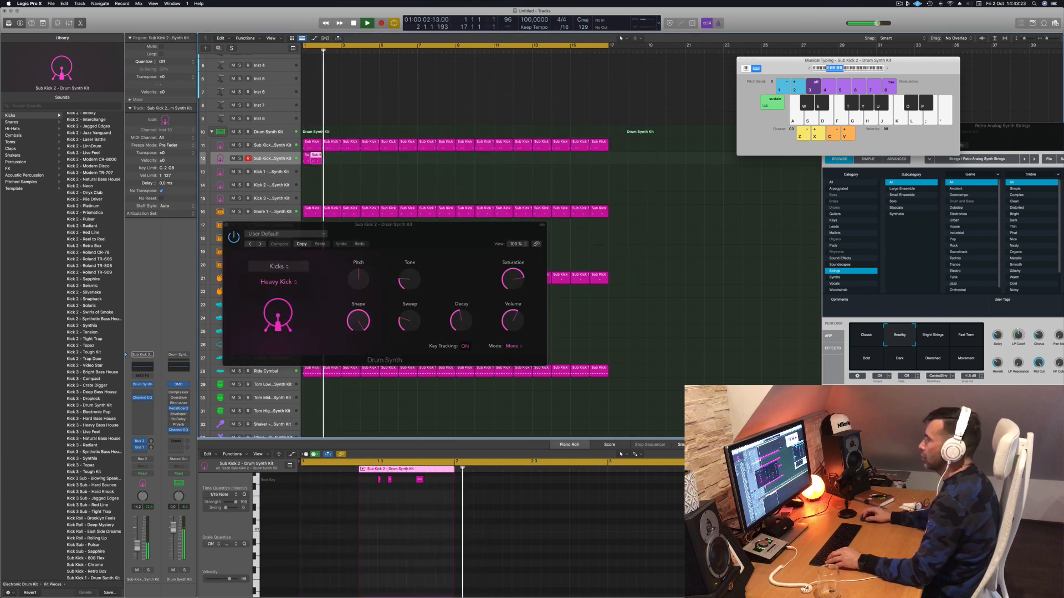
{"action": "key", "text": "super+z"}
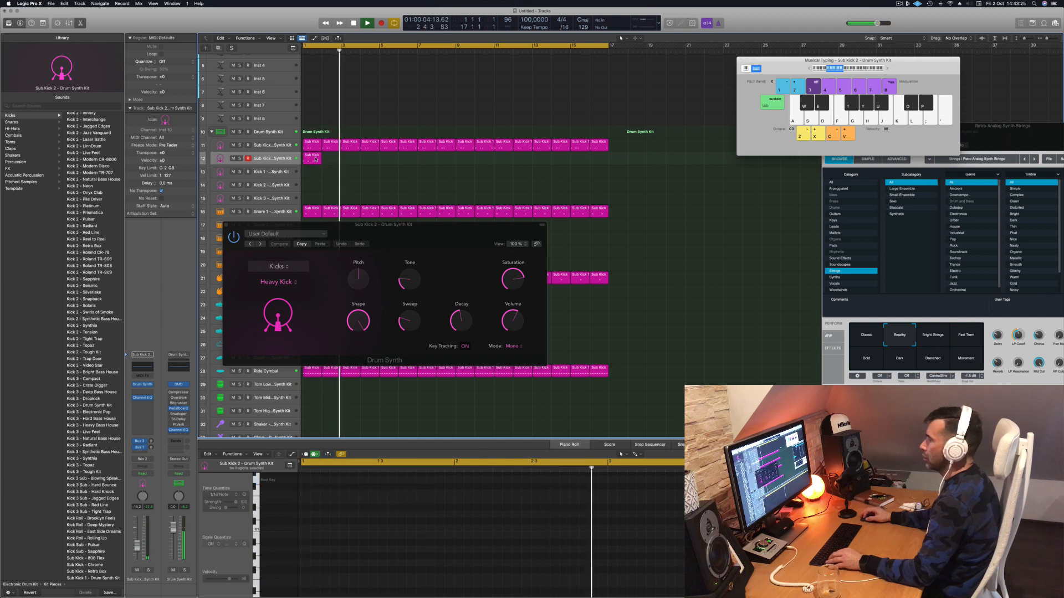
Copy the one-bar Sub Kick 2 region repeatedly along its track until bars 1 to 16 are filled.
{"action": "left_click_drag", "start_coordinate": [311, 161], "coordinate": [387, 162]}
{"action": "left_click", "coordinate": [312, 161], "text": "shift"}
{"action": "mouse_move", "coordinate": [467, 160]}
{"action": "left_mouse_down"}
{"action": "mouse_move", "coordinate": [319, 159]}
{"action": "mouse_move", "coordinate": [466, 165]}
{"action": "left_mouse_up"}
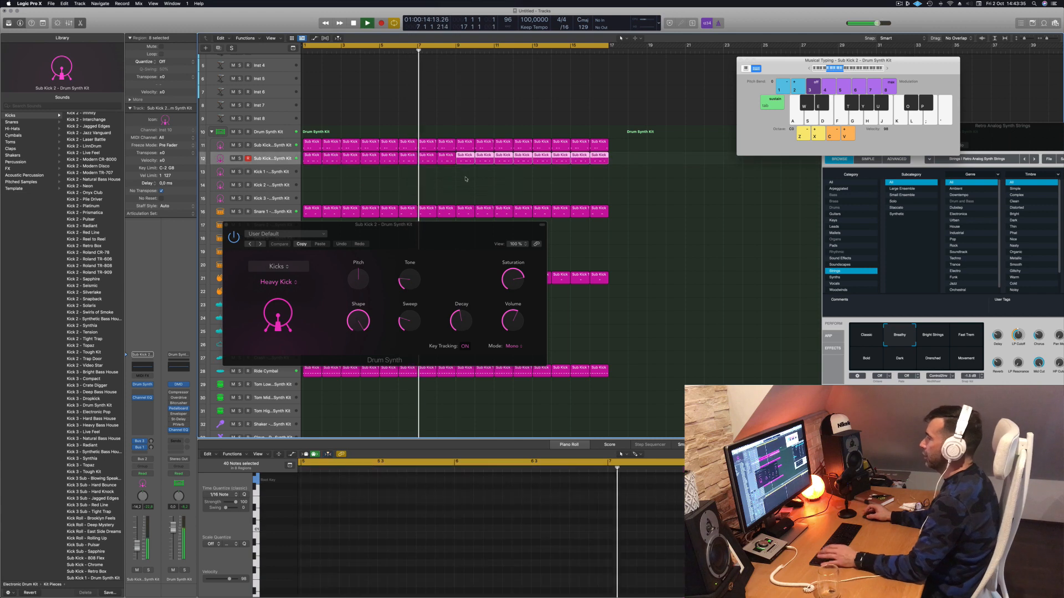
Move the Drum Synth window clear of the first bars, restart playback from bar 1, and set the kick's Pitch to -15.
{"action": "key", "text": "Return"}
{"action": "left_click_drag", "start_coordinate": [413, 249], "coordinate": [593, 158]}
{"action": "key", "text": "Return"}
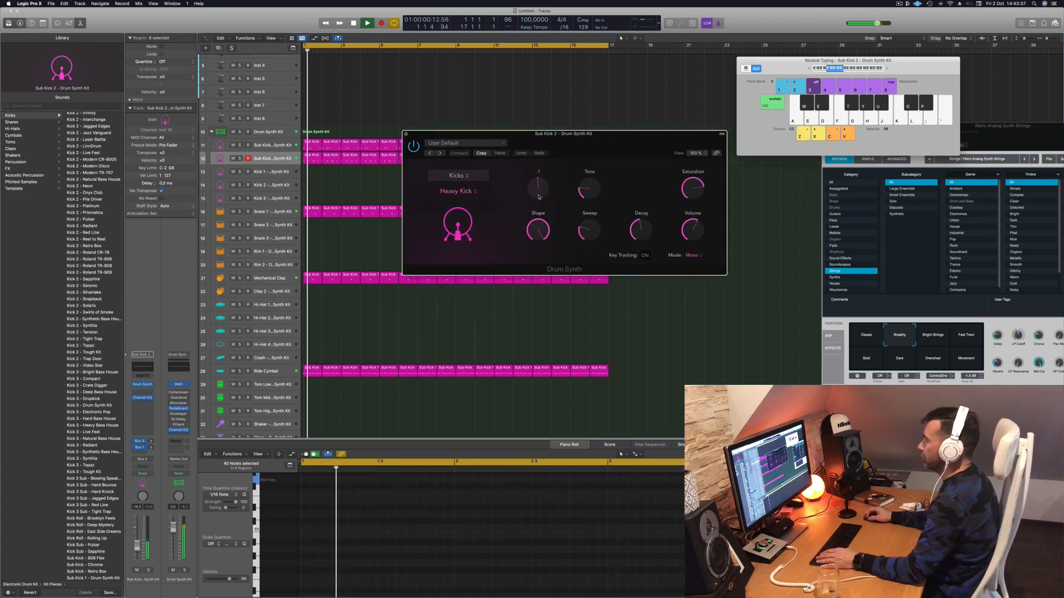
{"action": "left_click_drag", "start_coordinate": [538, 190], "coordinate": [538, 222]}
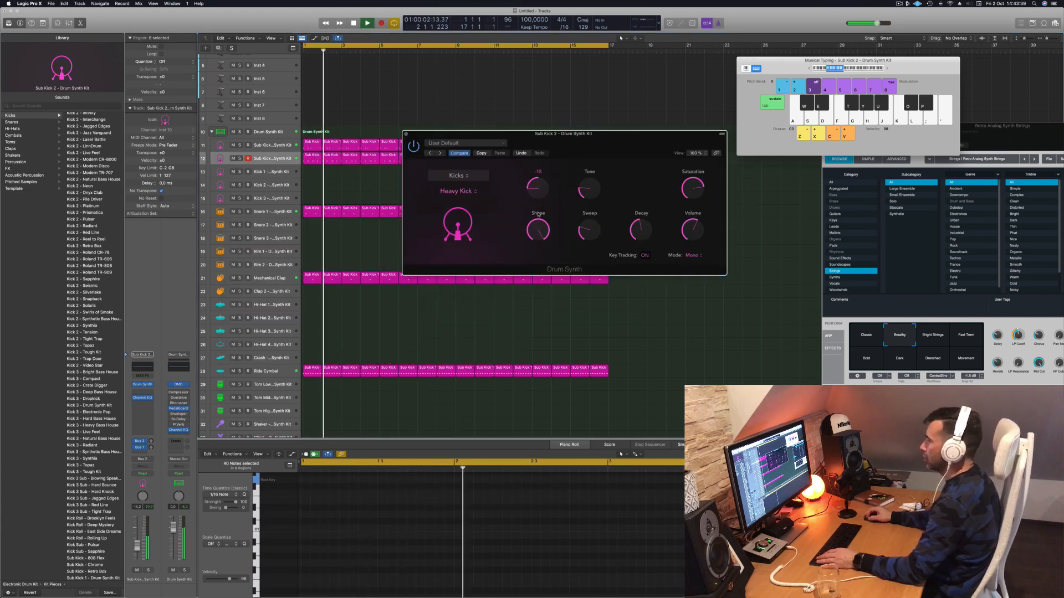
Move the Drum Synth window slightly higher, readjust the kick's Tone, Sweep, Shape and Decay, and set Saturation to 12.4%.
{"action": "key", "text": "space"}
{"action": "left_click_drag", "start_coordinate": [600, 138], "coordinate": [609, 112]}
{"action": "mouse_move", "coordinate": [600, 163]}
{"action": "left_mouse_down"}
{"action": "mouse_move", "coordinate": [606, 119]}
{"action": "mouse_move", "coordinate": [605, 167]}
{"action": "left_mouse_up"}
{"action": "left_click_drag", "start_coordinate": [601, 204], "coordinate": [613, 168]}
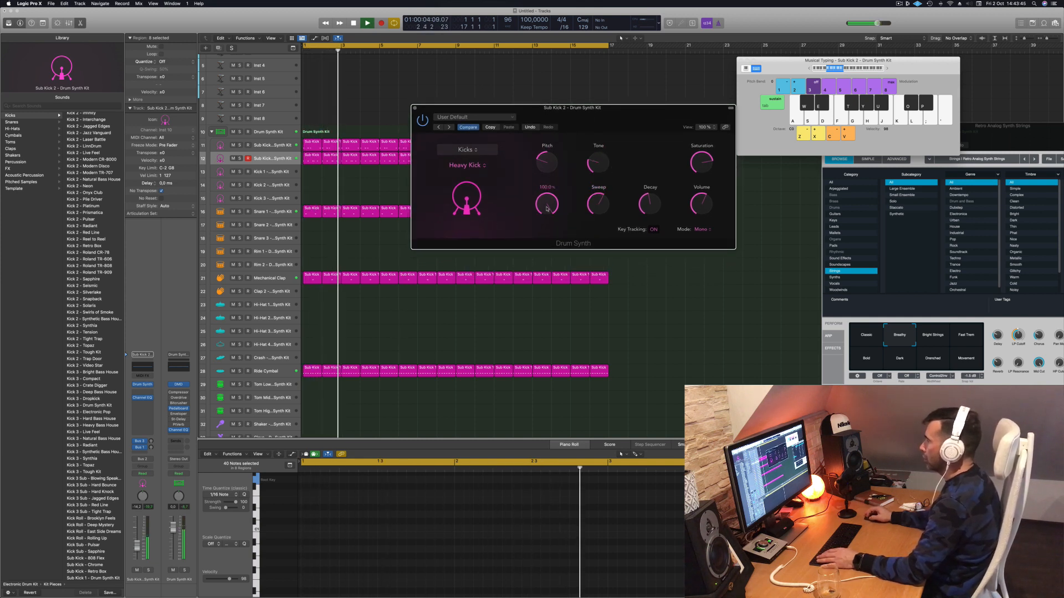
{"action": "mouse_move", "coordinate": [547, 207]}
{"action": "left_mouse_down"}
{"action": "mouse_move", "coordinate": [553, 235]}
{"action": "mouse_move", "coordinate": [557, 191]}
{"action": "left_mouse_up"}
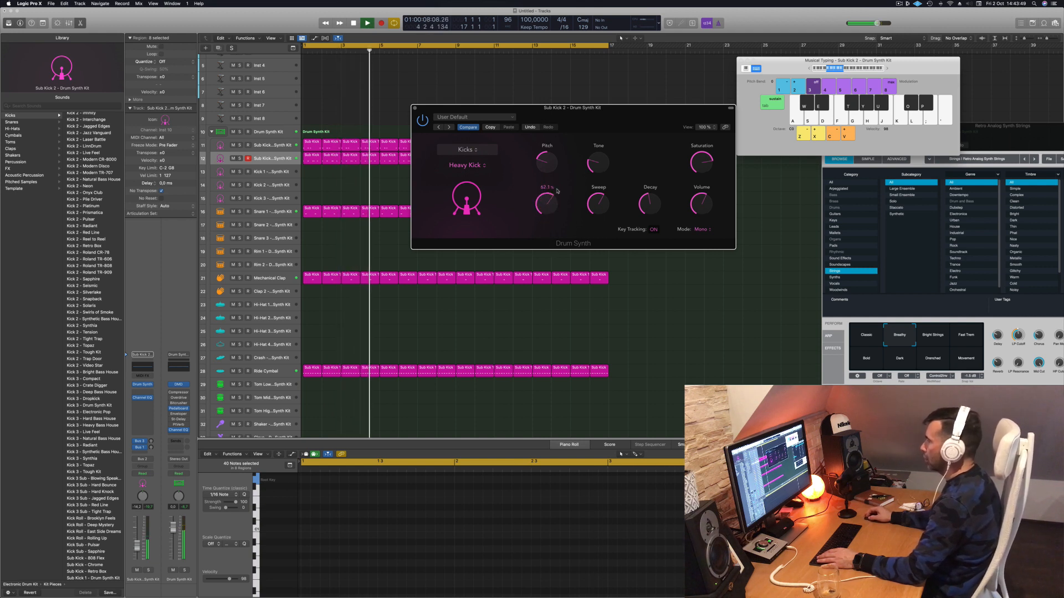
{"action": "left_click_drag", "start_coordinate": [650, 214], "coordinate": [653, 199]}
{"action": "left_click_drag", "start_coordinate": [702, 163], "coordinate": [703, 229]}
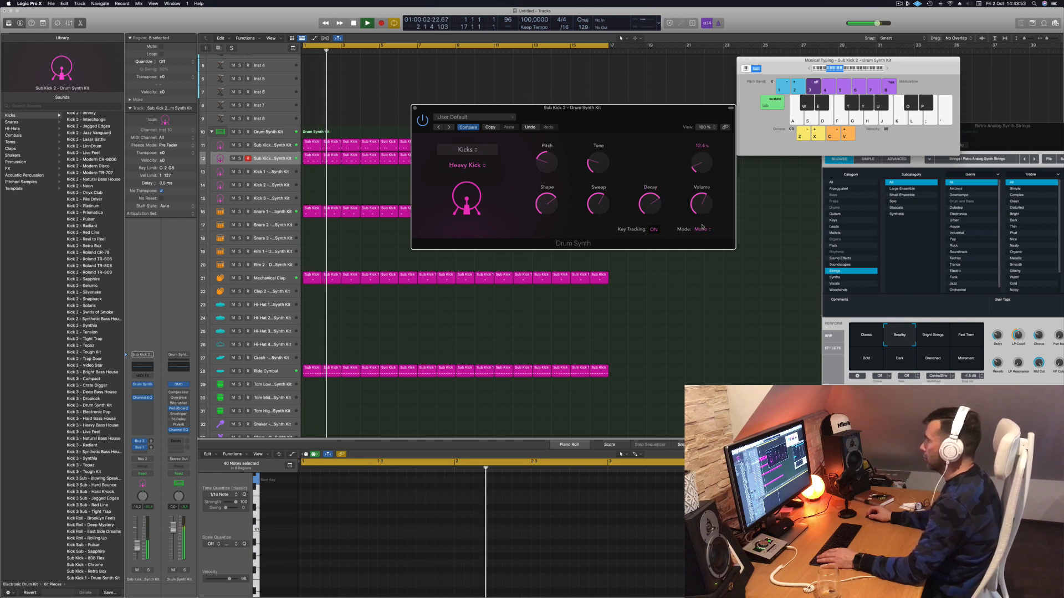
Restart playback and fine-tune the kick by raising Saturation and Tone and reducing Shape.
{"action": "key", "text": "space"}
{"action": "key", "text": "space"}
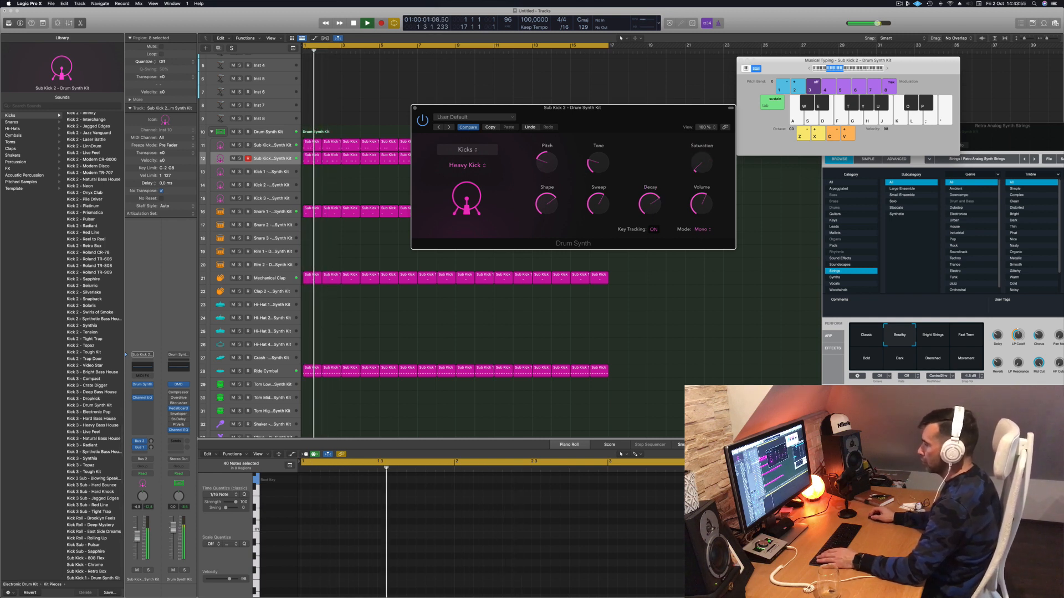
{"action": "left_click", "coordinate": [687, 277]}
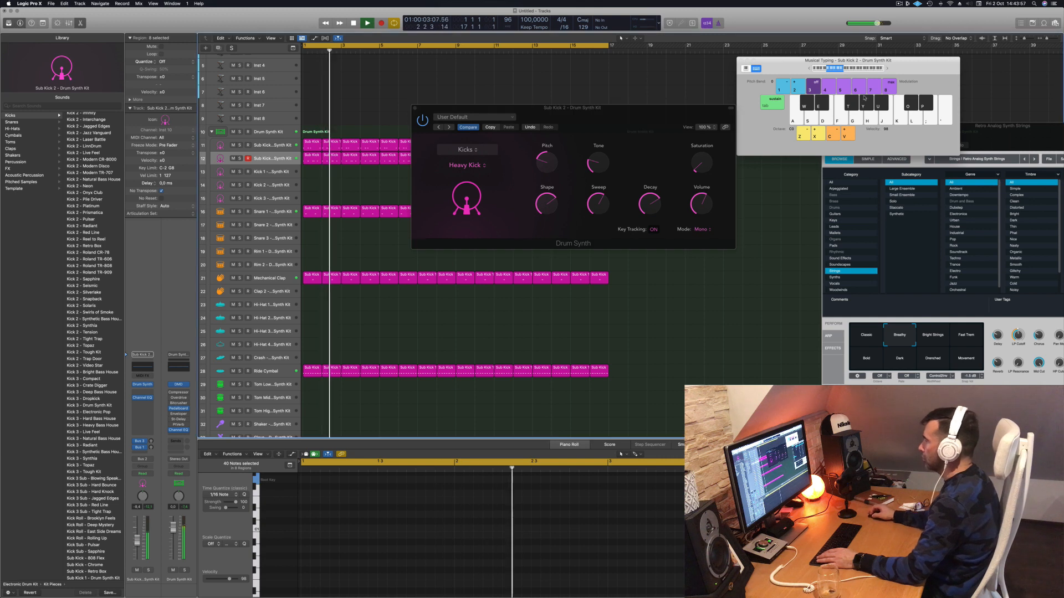
{"action": "left_click_drag", "start_coordinate": [696, 168], "coordinate": [690, 165]}
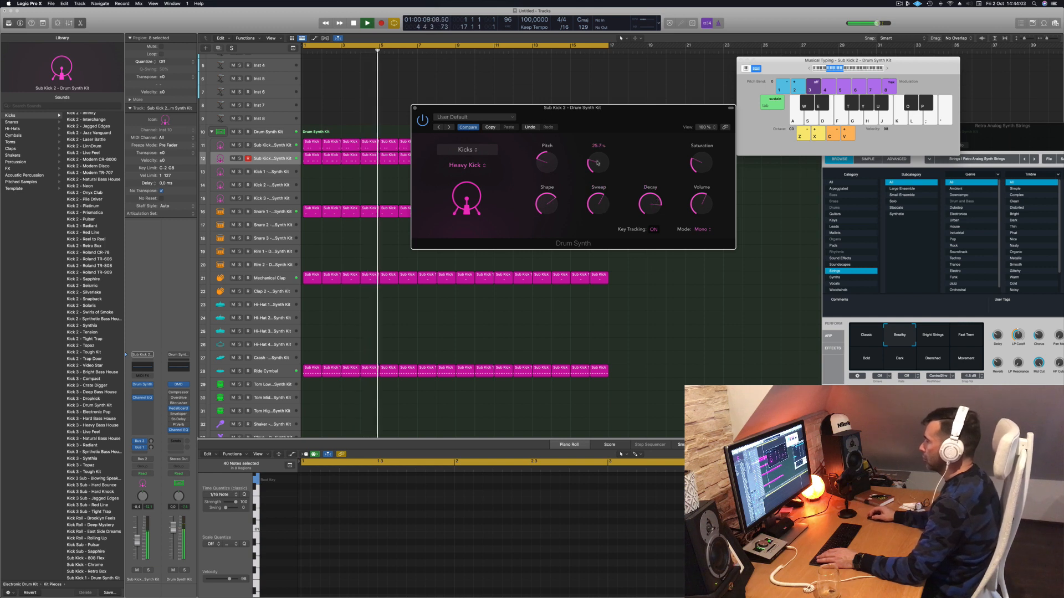
{"action": "mouse_move", "coordinate": [599, 164]}
{"action": "left_mouse_down"}
{"action": "mouse_move", "coordinate": [602, 114]}
{"action": "mouse_move", "coordinate": [600, 172]}
{"action": "left_mouse_up"}
{"action": "key", "text": "Return"}
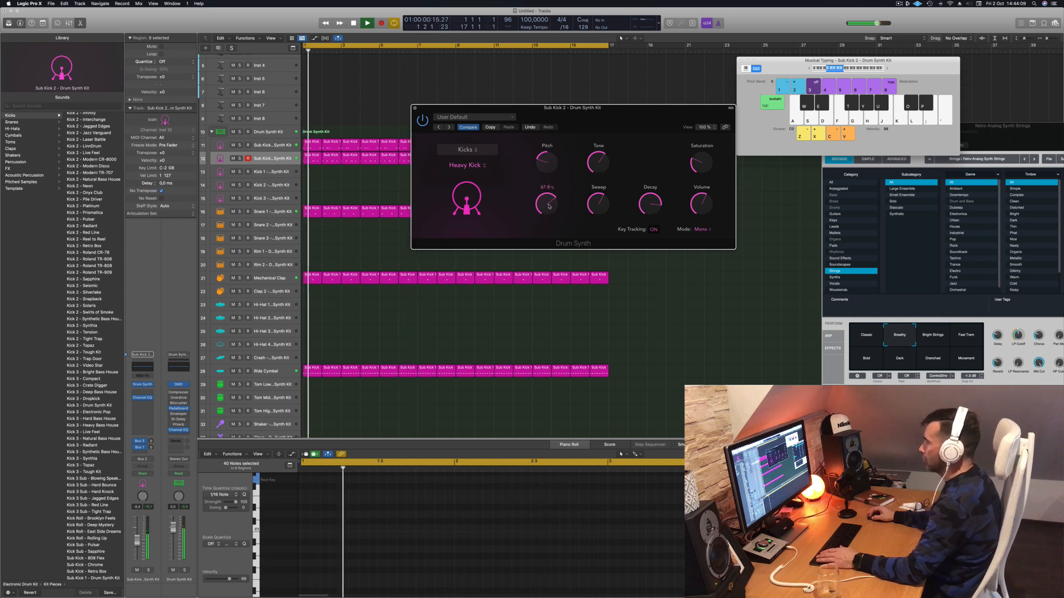
{"action": "left_click_drag", "start_coordinate": [549, 208], "coordinate": [556, 189]}
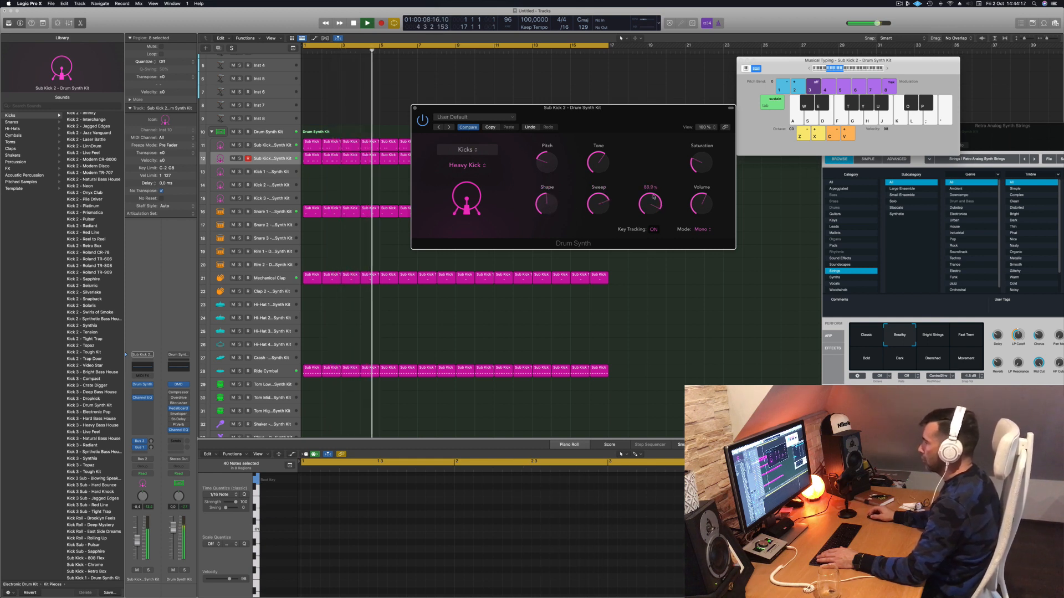
Keep the Heavy Kick type, restart playback, adjust the Sub Kick 2 channel volume slightly, and close the Drum Synth window.
{"action": "left_click", "coordinate": [465, 167]}
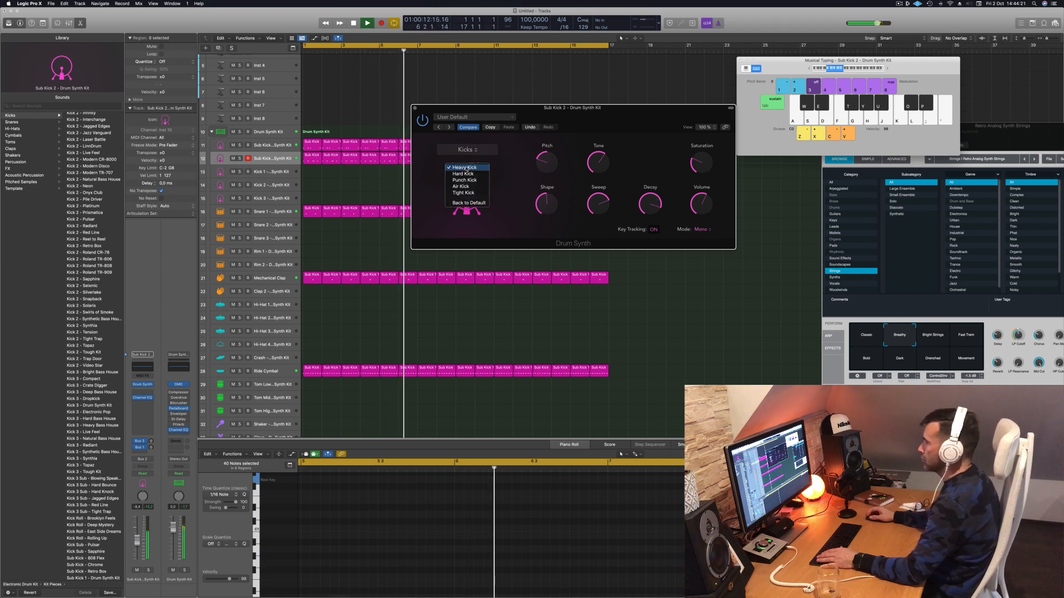
{"action": "left_click", "coordinate": [435, 180]}
{"action": "key", "text": "space"}
{"action": "key", "text": "space"}
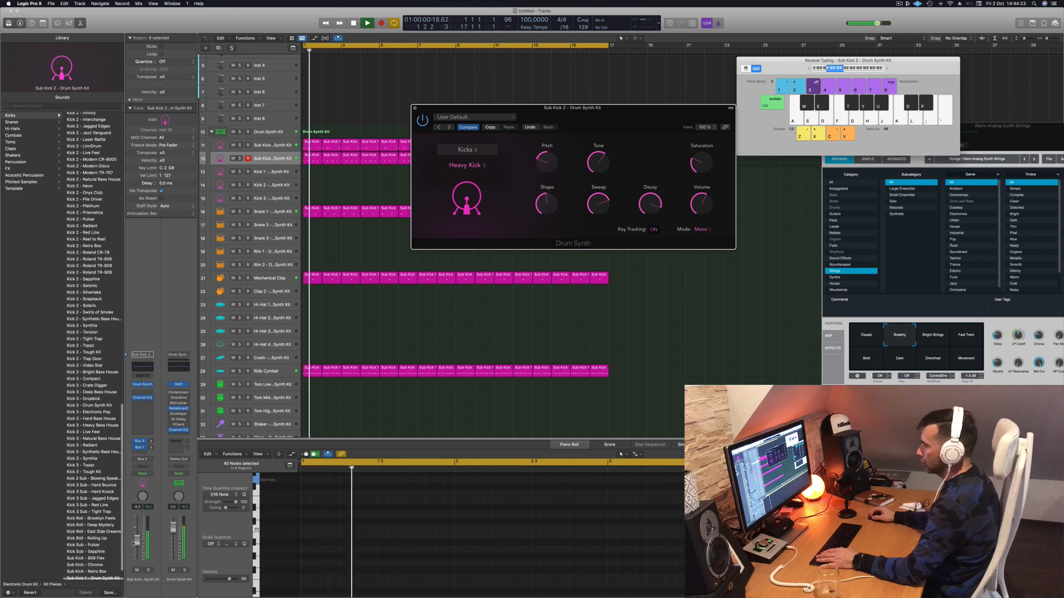
{"action": "mouse_move", "coordinate": [137, 541]}
{"action": "left_mouse_down"}
{"action": "mouse_move", "coordinate": [137, 559]}
{"action": "mouse_move", "coordinate": [137, 548]}
{"action": "left_mouse_up"}
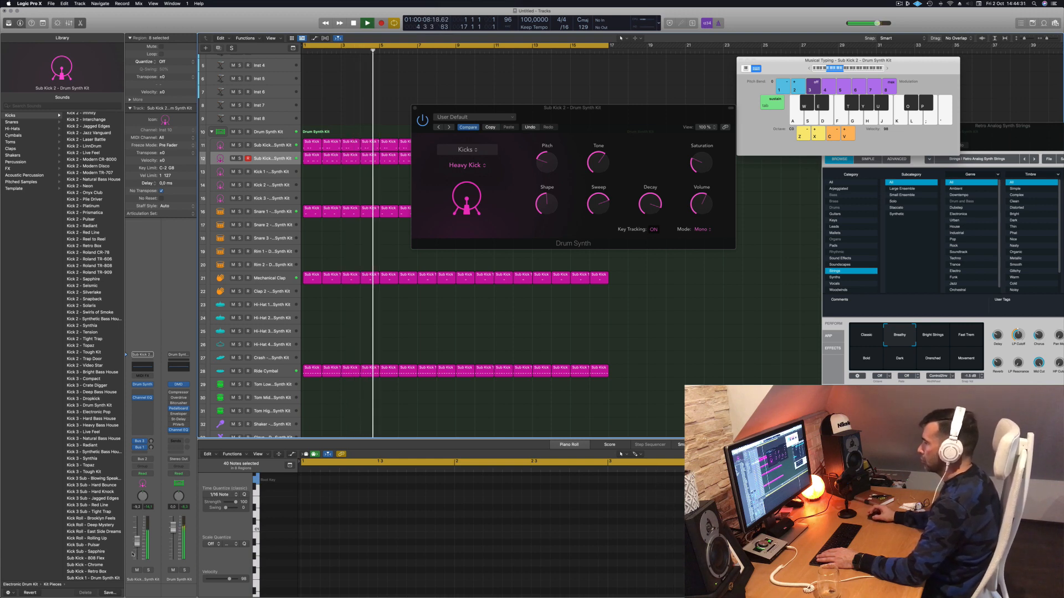
{"action": "left_click", "coordinate": [415, 108]}
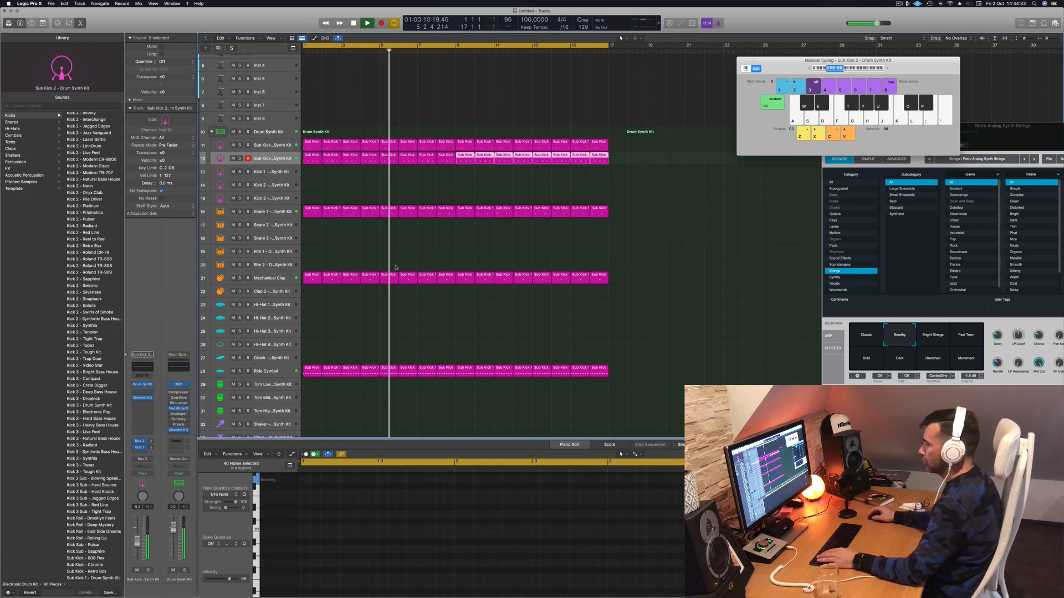
Copy the first one-bar region of the Snare 1 track onto the Hi-Hat 1 track at bar 1.
{"action": "left_click", "coordinate": [339, 244]}
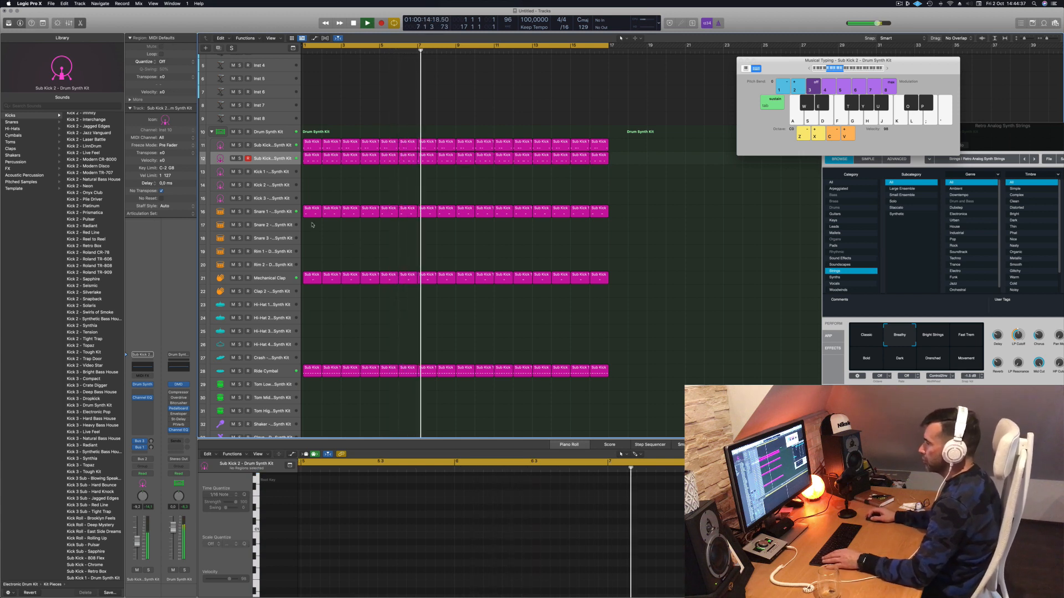
{"action": "left_click_drag", "start_coordinate": [312, 211], "coordinate": [308, 291]}
{"action": "left_click_drag", "start_coordinate": [305, 332], "coordinate": [306, 305]}
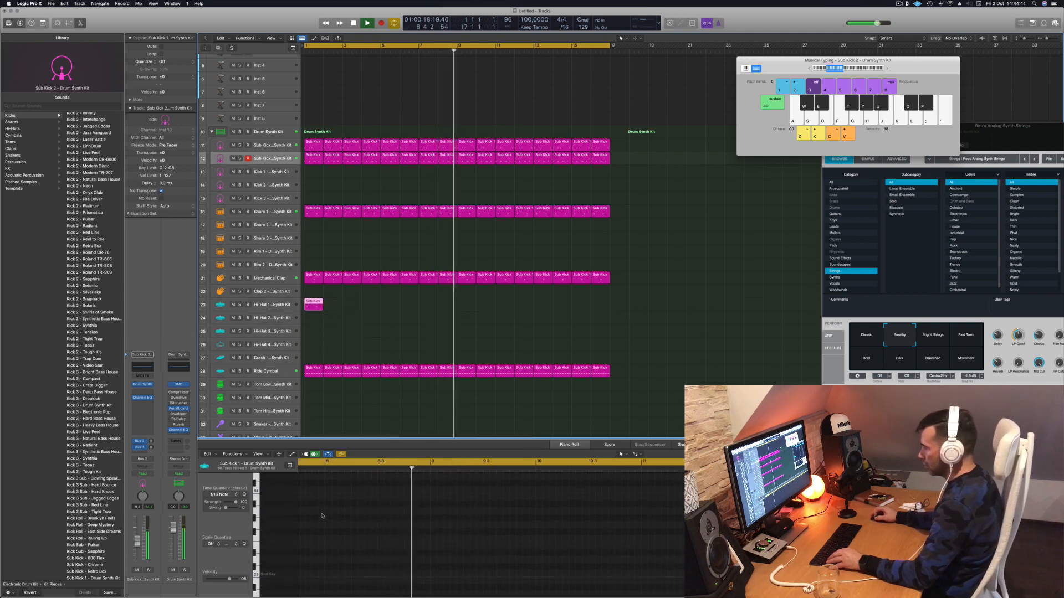
Select both notes of the Hi-Hat 1 region in the Piano Roll and transpose them upward.
{"action": "scroll", "coordinate": [363, 527], "scroll_direction": "left", "scroll_amount": 10}
{"action": "scroll", "coordinate": [365, 528], "scroll_direction": "up", "scroll_amount": 5}
{"action": "scroll", "coordinate": [367, 528], "scroll_direction": "down", "scroll_amount": 5}
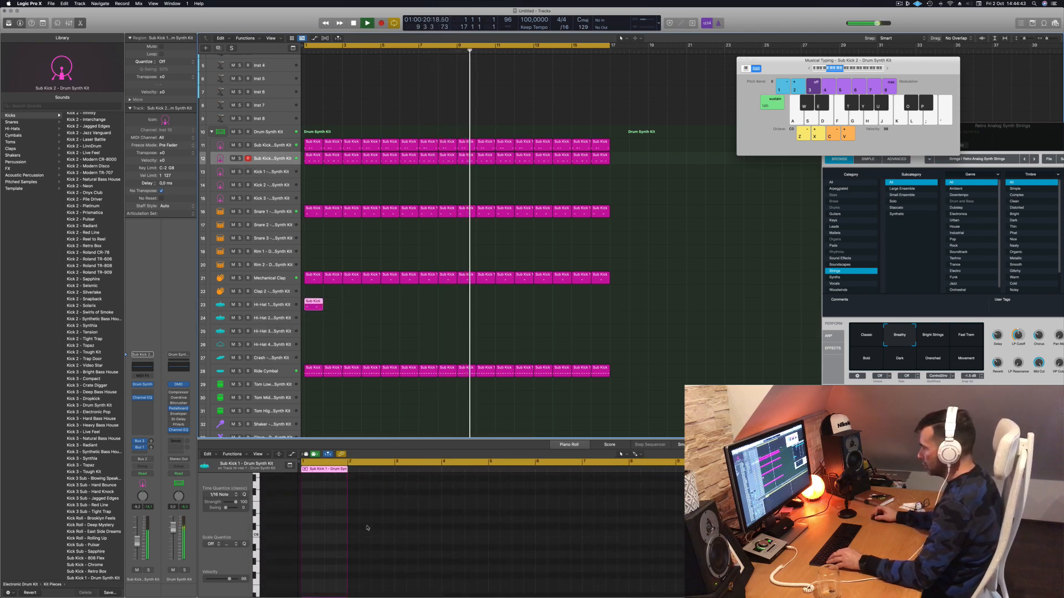
{"action": "left_click_drag", "start_coordinate": [336, 505], "coordinate": [301, 518]}
{"action": "key", "text": "alt+Up"}
{"action": "key", "text": "alt+Up"}
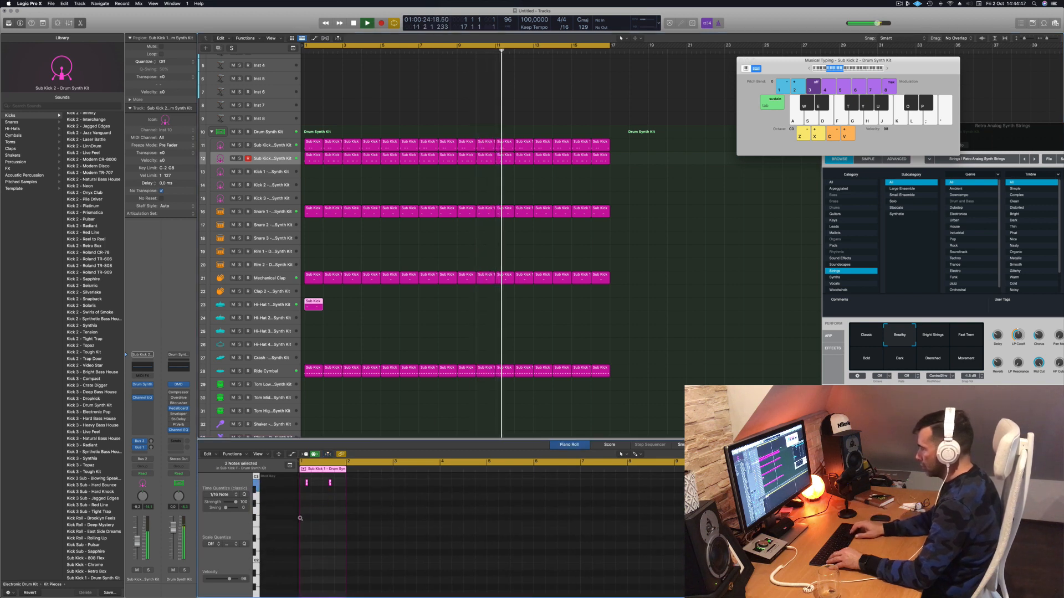
Restart playback from bar 1 and duplicate the two hi-hat notes three sixteenths later in the bar.
{"action": "key", "text": "Return"}
{"action": "left_click", "coordinate": [330, 518], "text": "ctrl+alt"}
{"action": "left_click", "coordinate": [331, 517], "text": "ctrl+alt"}
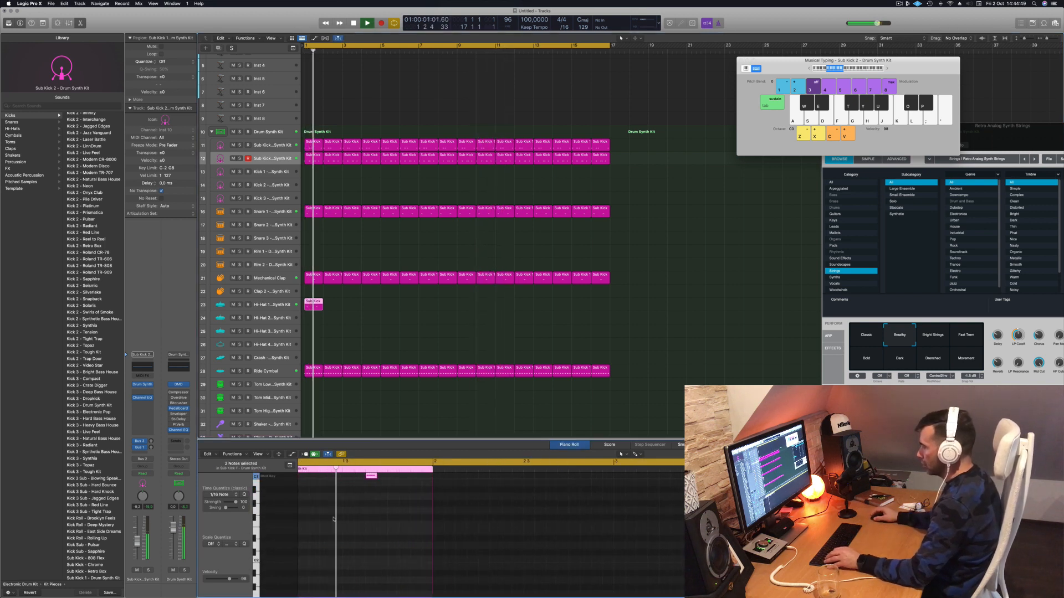
{"action": "left_click", "coordinate": [333, 518], "text": "ctrl+alt"}
{"action": "scroll", "coordinate": [355, 524], "scroll_direction": "left", "scroll_amount": 3}
{"action": "scroll", "coordinate": [366, 524], "scroll_direction": "up", "scroll_amount": 3}
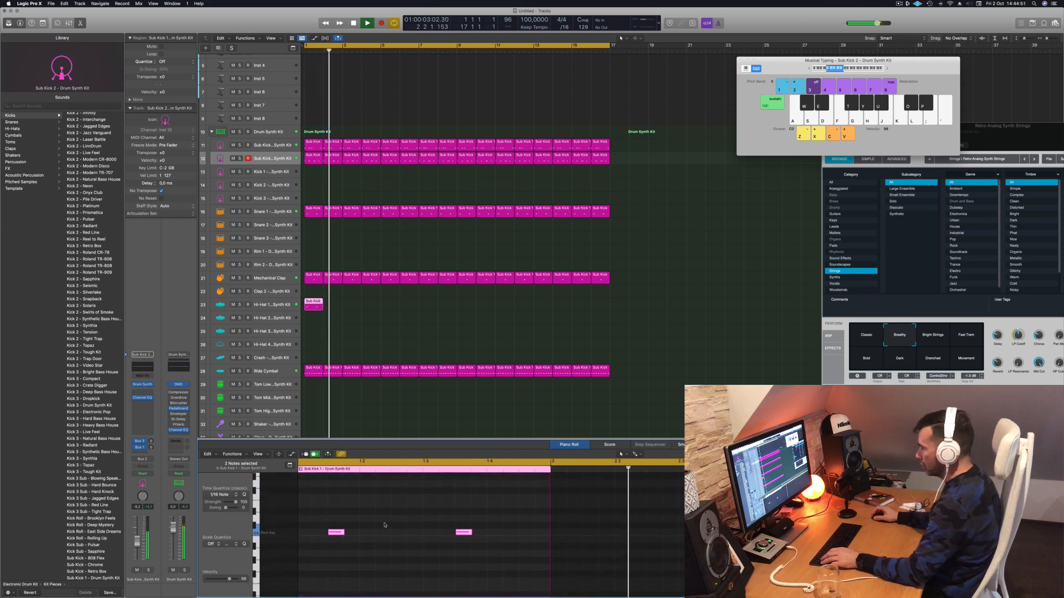
{"action": "key", "text": "Return"}
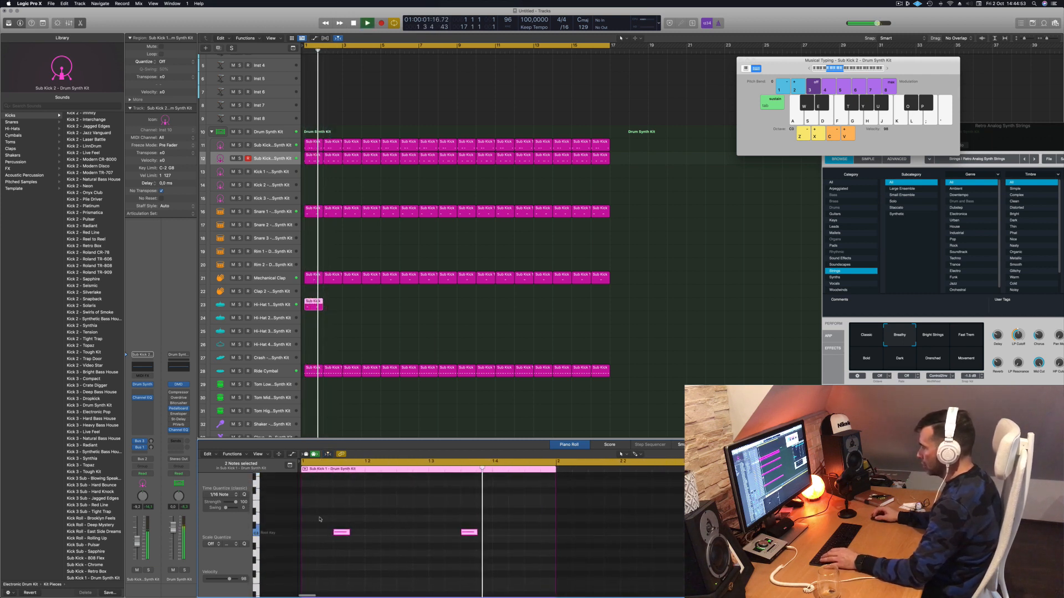
{"action": "key", "text": "Return"}
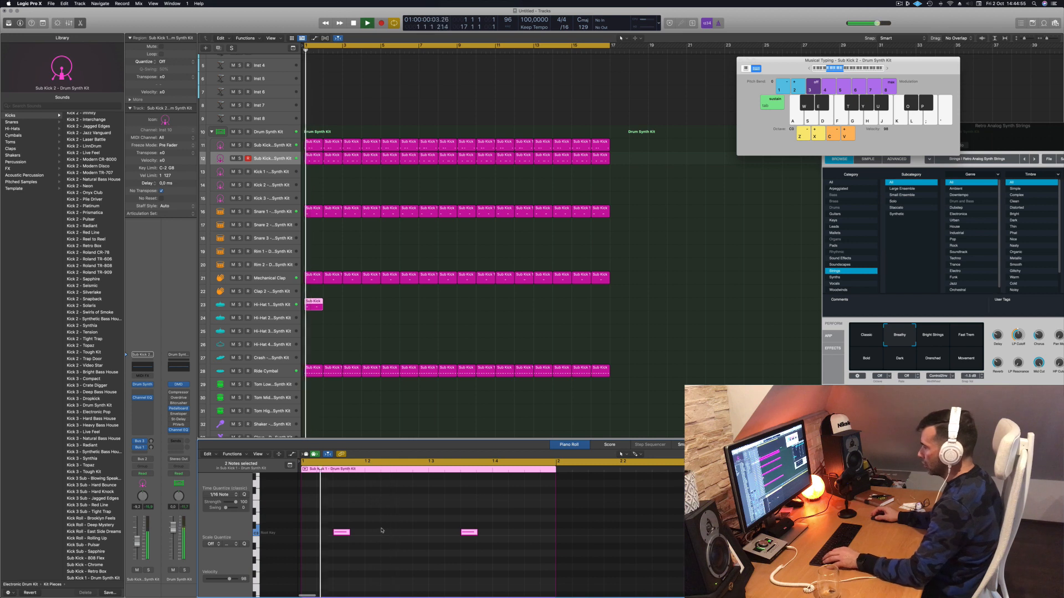
{"action": "left_click_drag", "start_coordinate": [341, 534], "coordinate": [391, 538]}
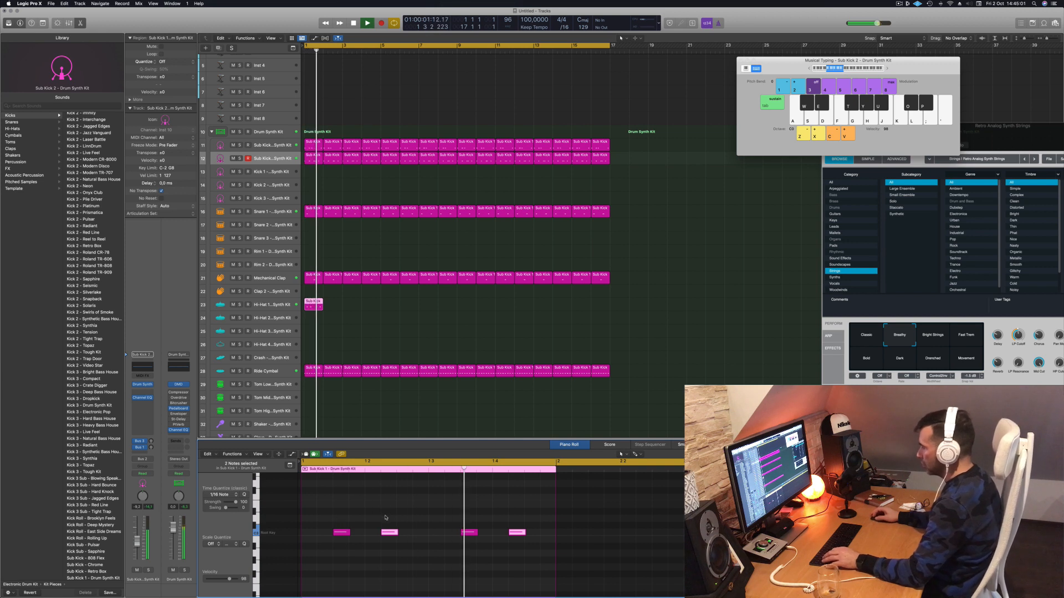
Copy and shorten hi-hat notes around beat 3 into a fast four-note roll, and delete the longer note right after it.
{"action": "left_click", "coordinate": [388, 534]}
{"action": "left_click_drag", "start_coordinate": [388, 533], "coordinate": [421, 539]}
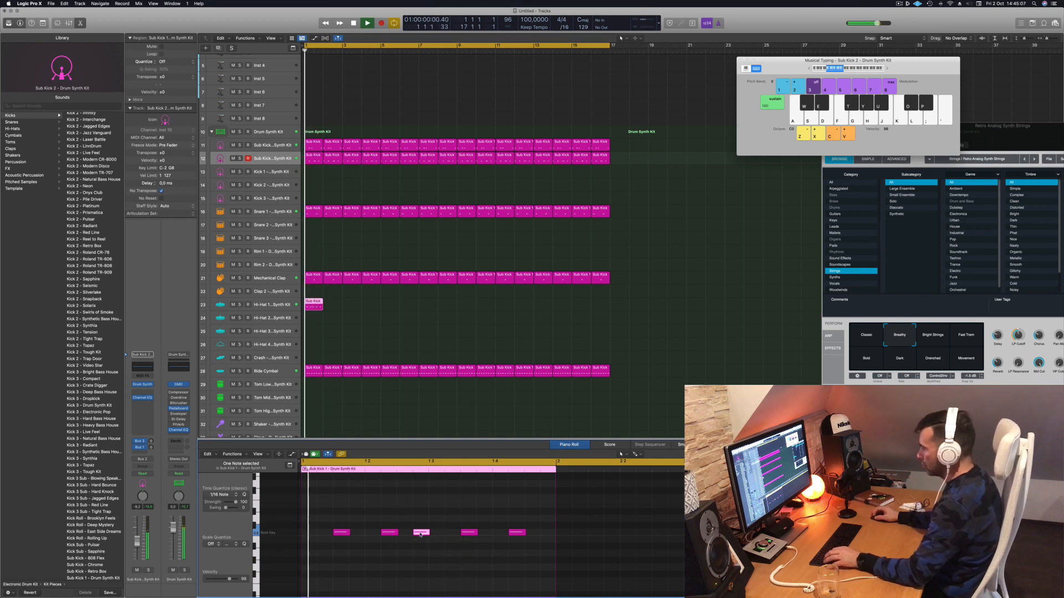
{"action": "left_click_drag", "start_coordinate": [430, 537], "coordinate": [468, 537]}
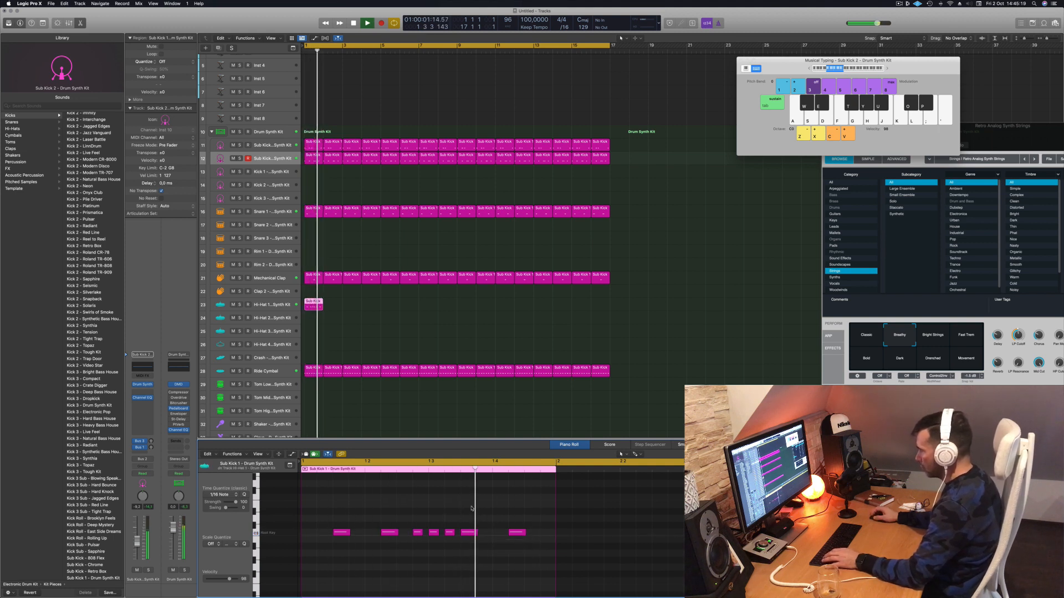
{"action": "left_click_drag", "start_coordinate": [492, 536], "coordinate": [451, 532]}
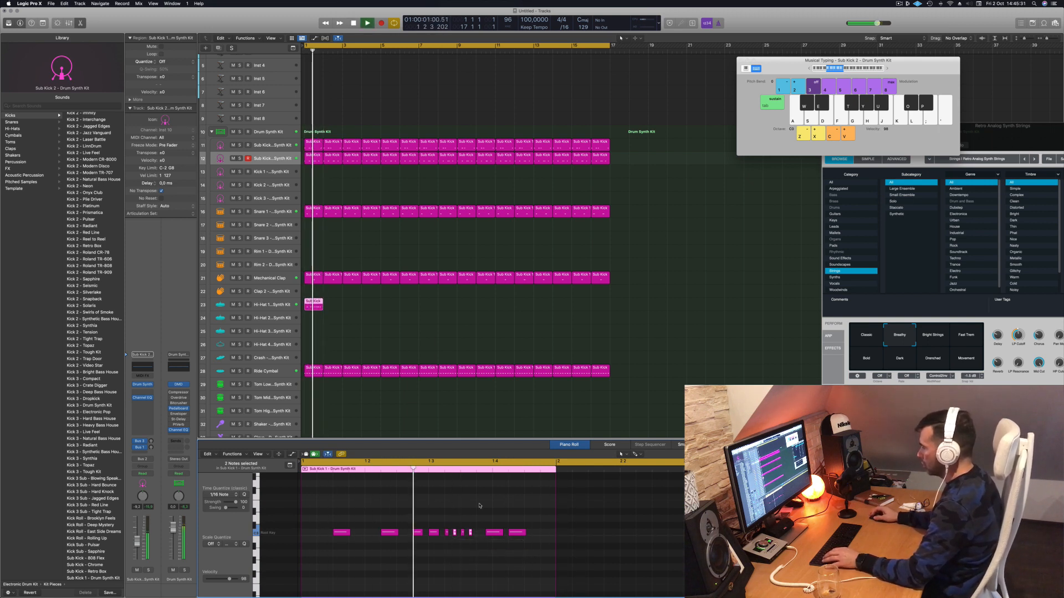
{"action": "left_click", "coordinate": [494, 533]}
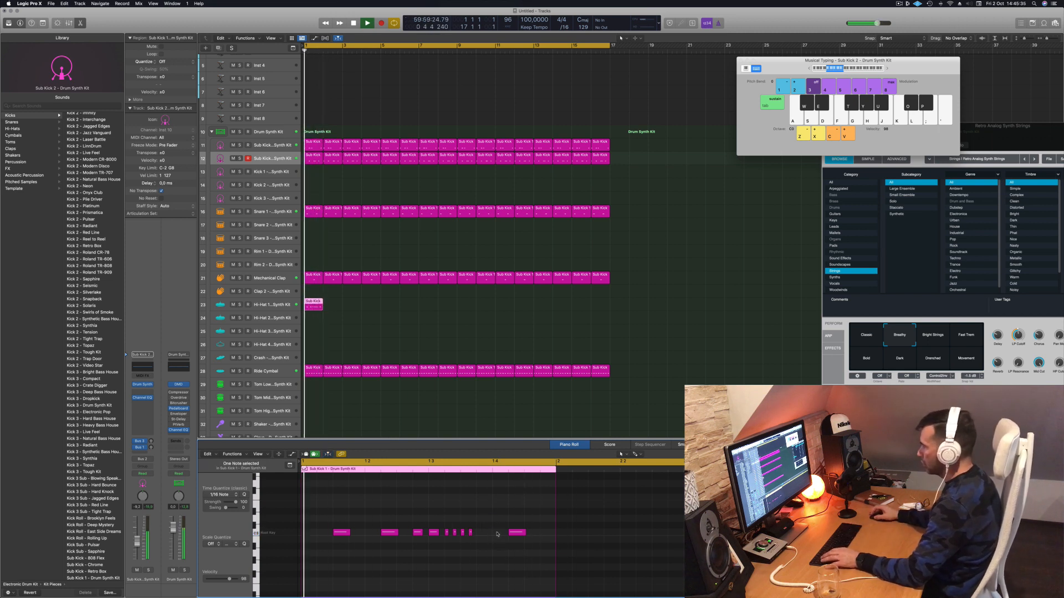
Repeat the one-bar hi-hat region along the Hi-Hat 1 track until bars 1 to 16 are filled.
{"action": "left_click_drag", "start_coordinate": [312, 303], "coordinate": [355, 306]}
{"action": "left_click", "coordinate": [312, 308], "text": "shift"}
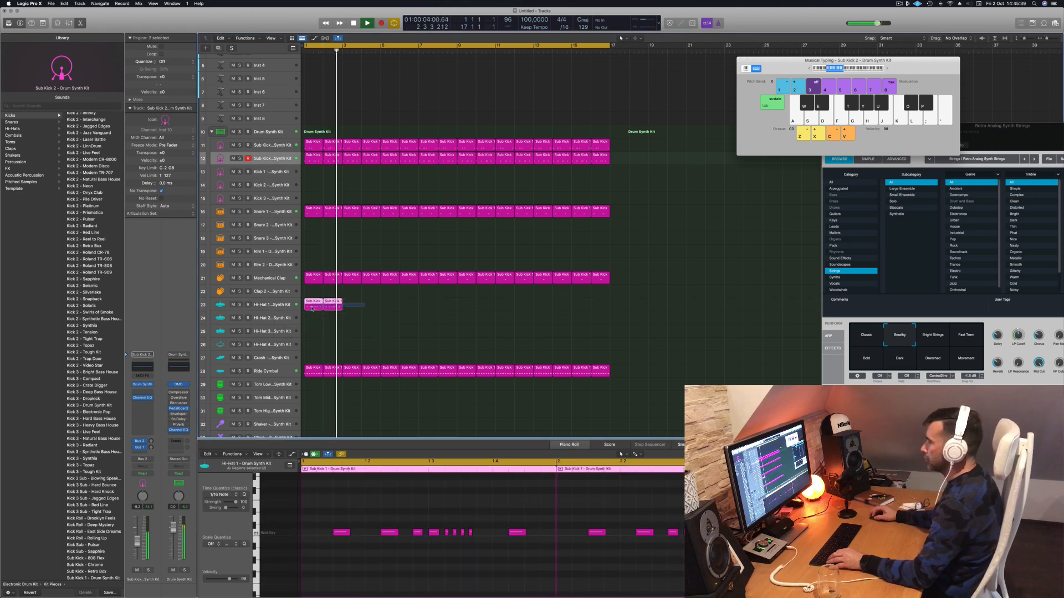
{"action": "key", "text": "super+r"}
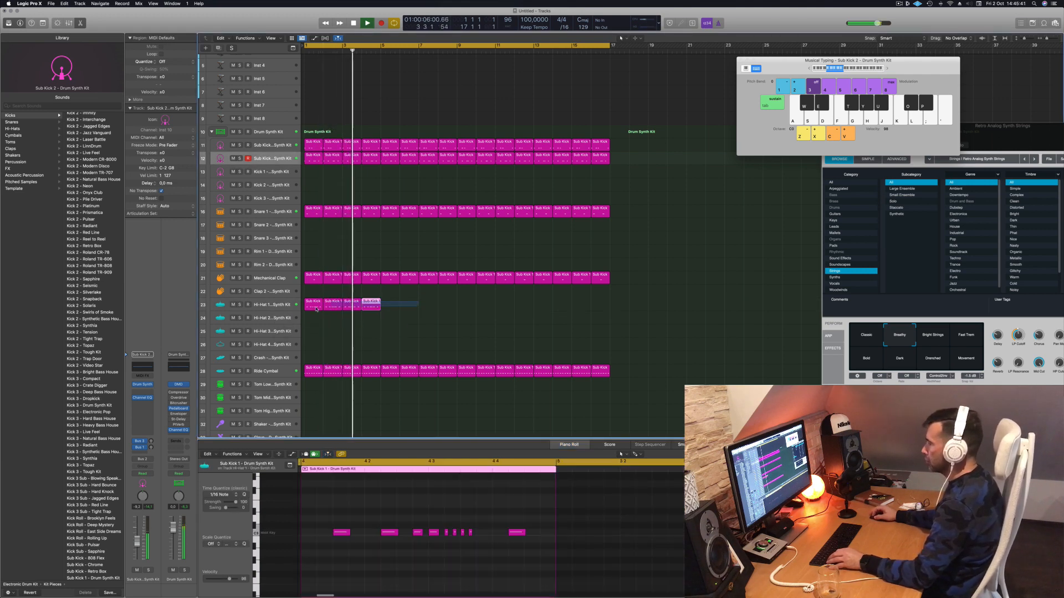
{"action": "key", "text": "super+r"}
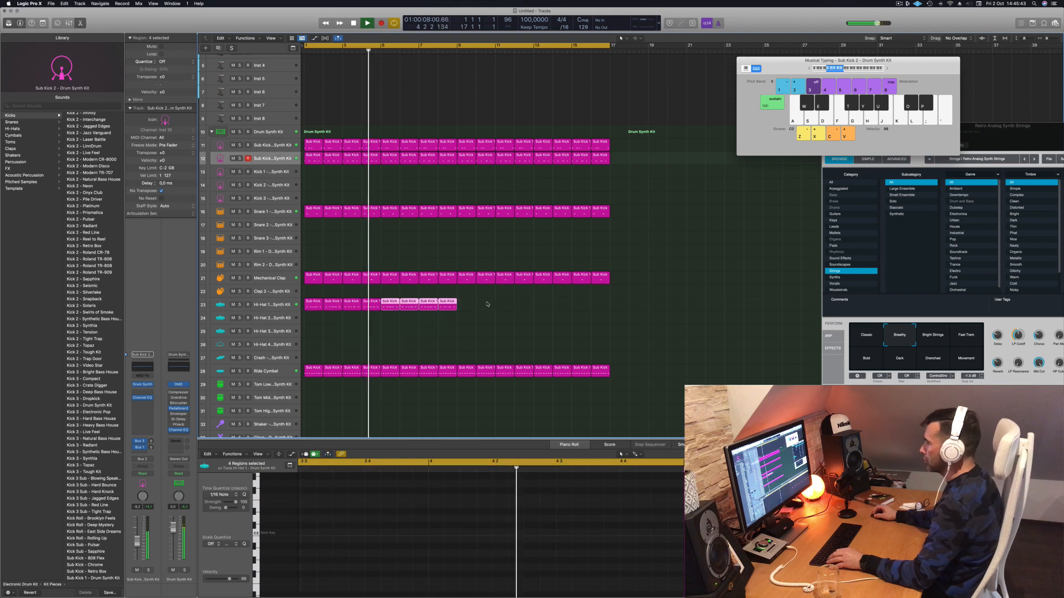
{"action": "left_click_drag", "start_coordinate": [300, 302], "coordinate": [465, 308]}
{"action": "left_click_drag", "start_coordinate": [398, 312], "coordinate": [398, 312]}
Show the Hi-Hat 1 track's Drum Synth during playback from bar 1 and set its Decay to 48.6%.
{"action": "key", "text": "Return"}
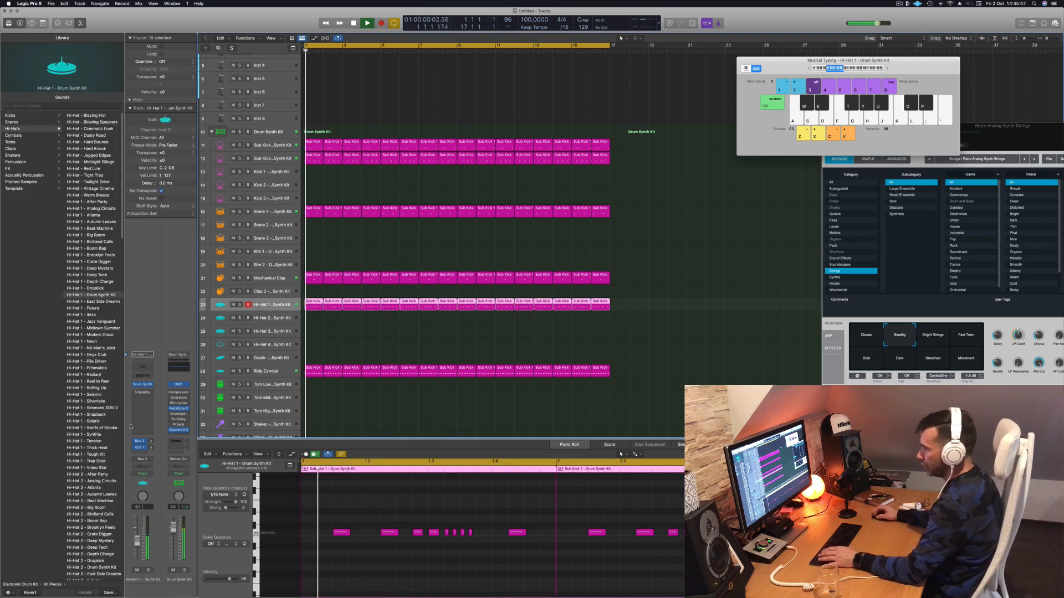
{"action": "left_click", "coordinate": [142, 384]}
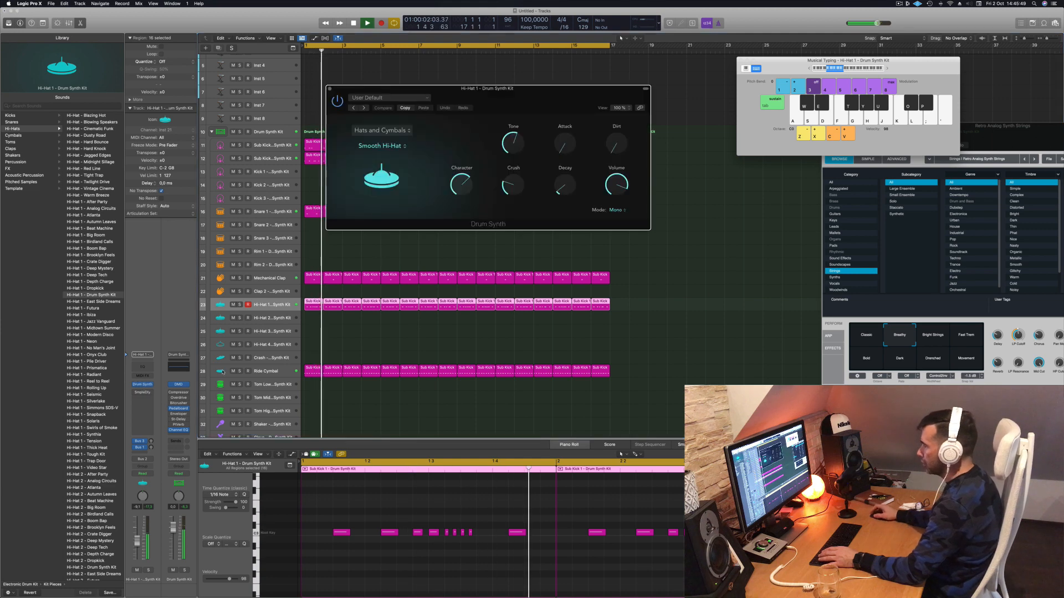
{"action": "left_click_drag", "start_coordinate": [566, 185], "coordinate": [572, 140]}
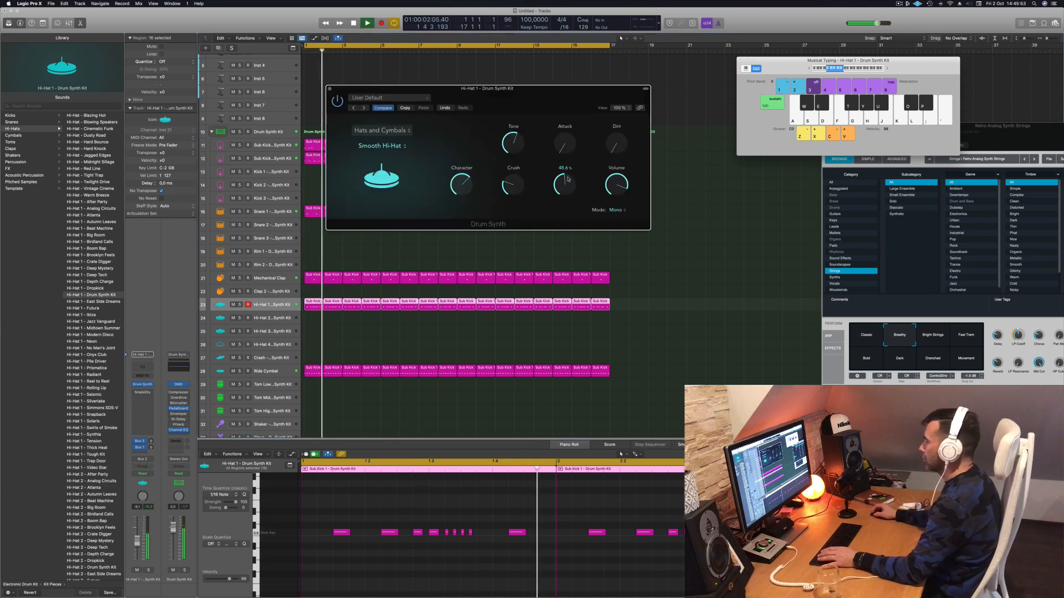
{"action": "key", "text": "Return"}
{"action": "left_click_drag", "start_coordinate": [567, 177], "coordinate": [567, 178]}
Delete the last note of the first Hi-Hat 1 bar and move the four-note roll into its place.
{"action": "scroll", "coordinate": [477, 550], "scroll_direction": "up", "scroll_amount": 5}
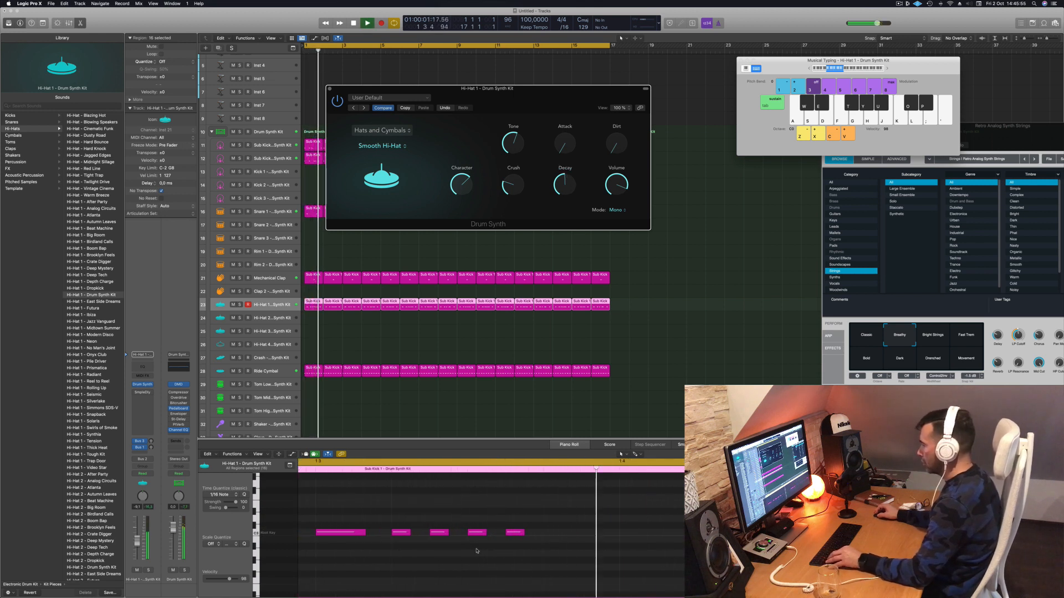
{"action": "scroll", "coordinate": [477, 551], "scroll_direction": "up", "scroll_amount": 5}
{"action": "scroll", "coordinate": [477, 552], "scroll_direction": "down", "scroll_amount": 10}
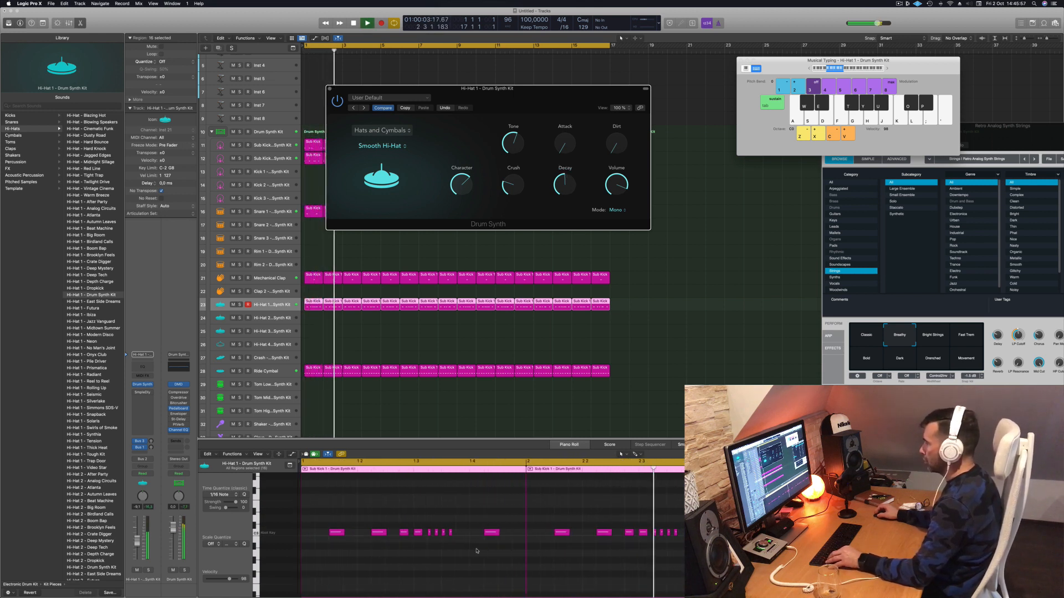
{"action": "key", "text": "Return"}
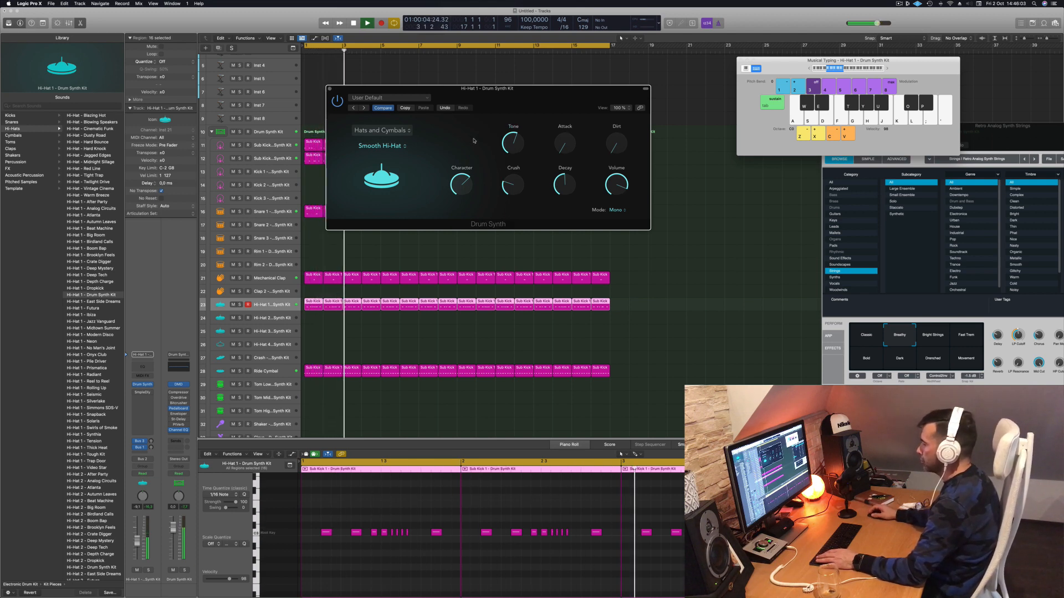
{"action": "left_click", "coordinate": [437, 532]}
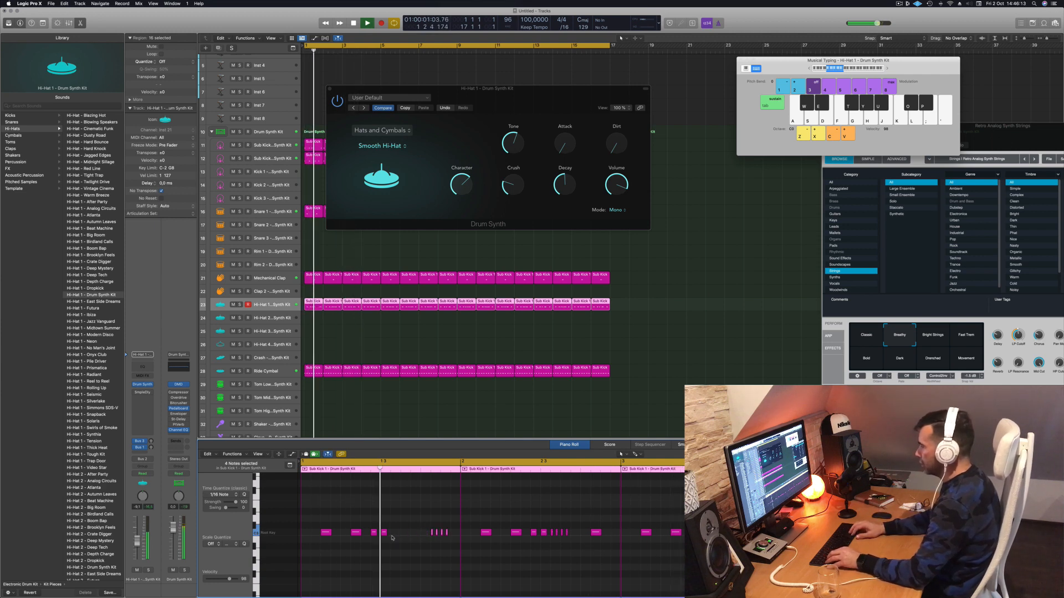
Play the edited hi-hat pattern from bar 1 and close the Hi-Hat 1 Drum Synth window.
{"action": "key", "text": "Return"}
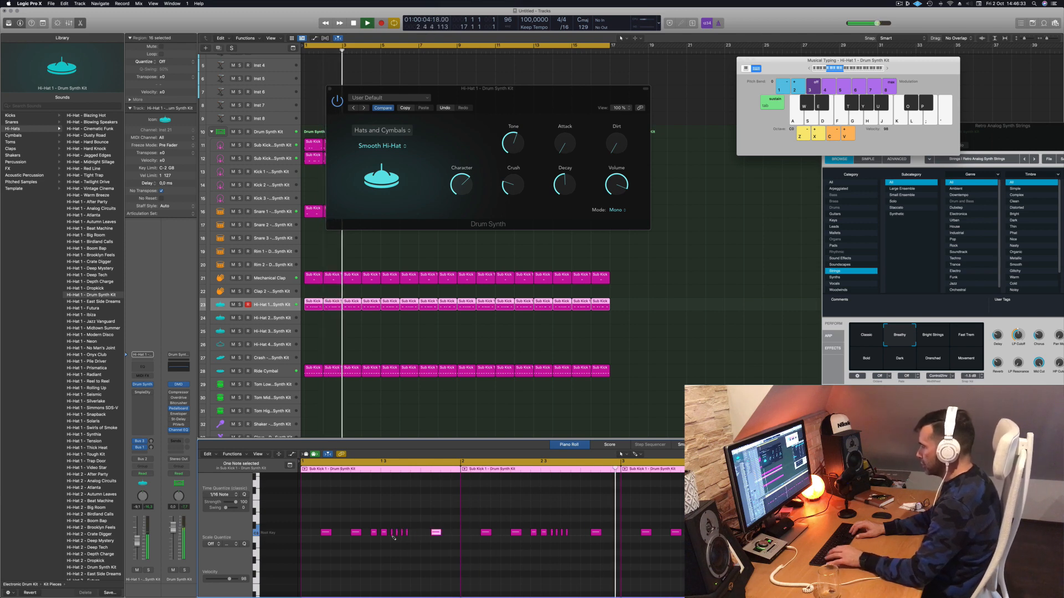
{"action": "key", "text": "space"}
{"action": "key", "text": "space"}
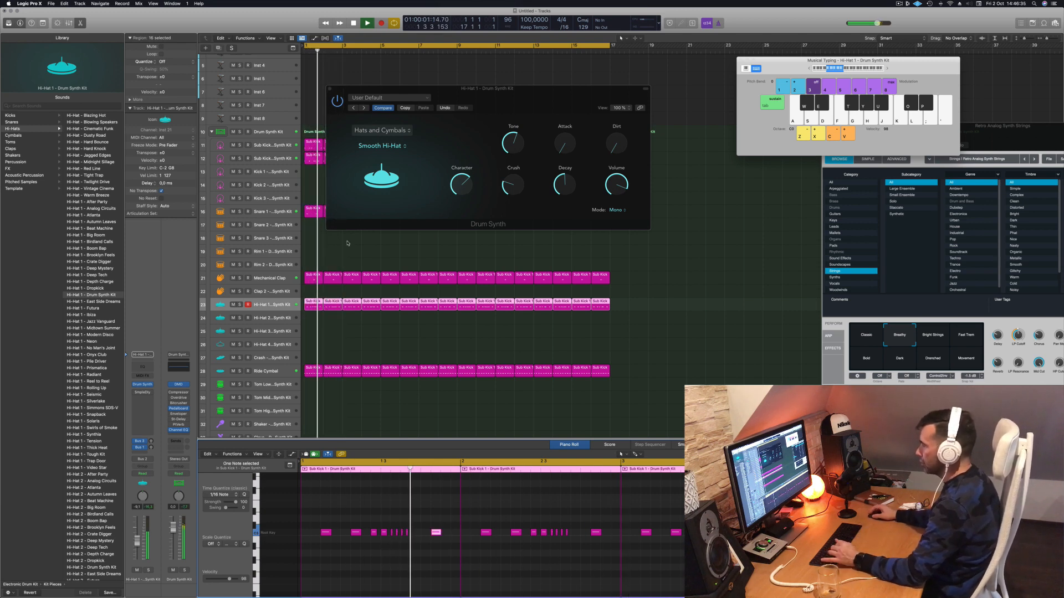
{"action": "key", "text": "space"}
{"action": "key", "text": "space"}
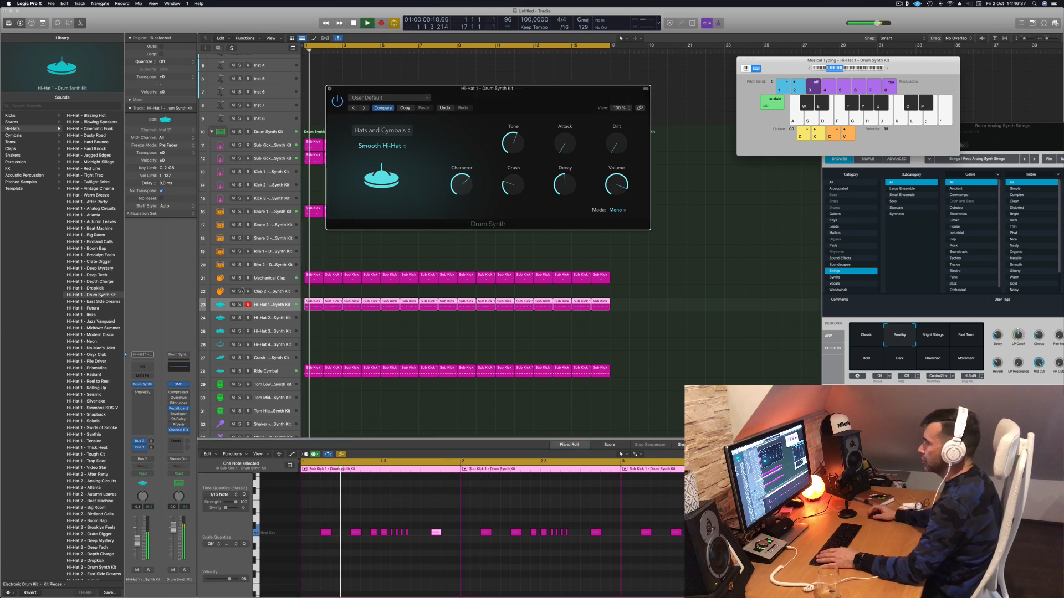
{"action": "left_click", "coordinate": [330, 89]}
{"action": "key", "text": "space"}
{"action": "key", "text": "space"}
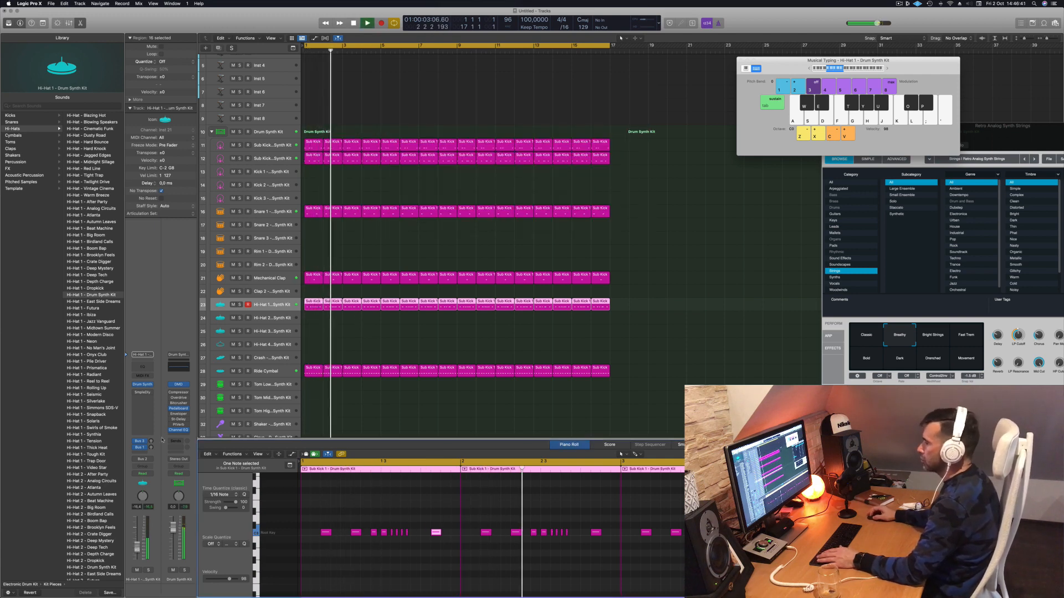
In Hi-Hat 1's Sample Delay, use samples as the unit and set Delay Left to 375 and Delay Right to 1504 with the channels unlinked.
{"action": "left_click", "coordinate": [136, 393]}
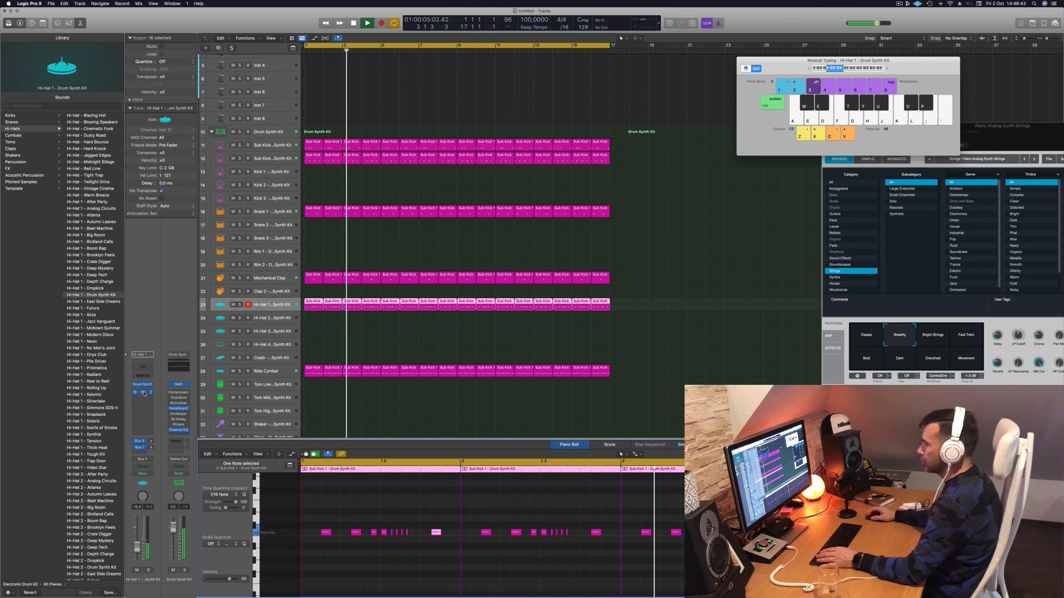
{"action": "left_click", "coordinate": [143, 393]}
{"action": "left_click_drag", "start_coordinate": [343, 144], "coordinate": [348, 121]}
{"action": "left_click", "coordinate": [366, 131]}
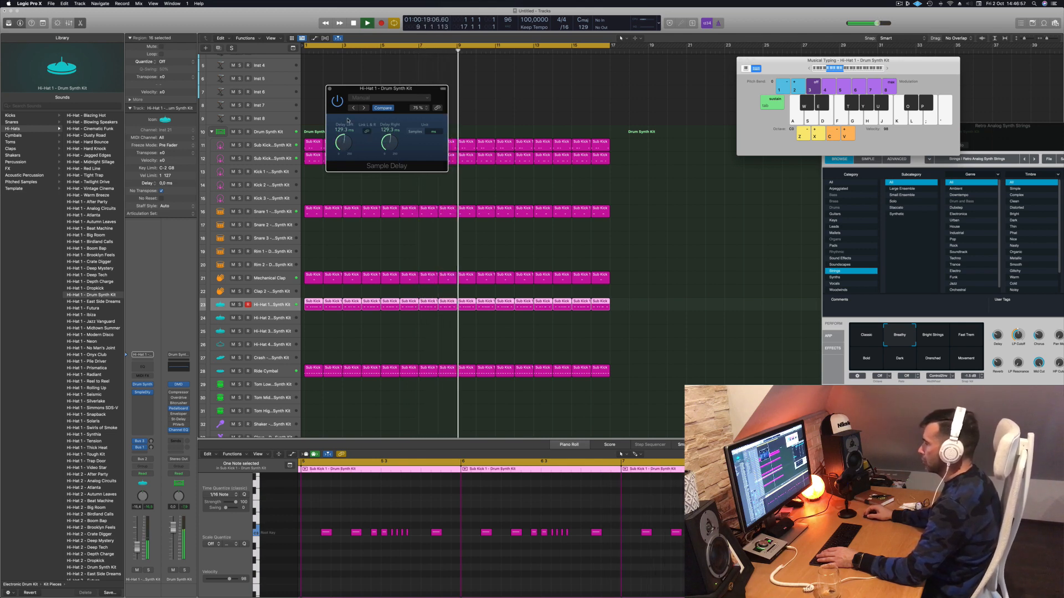
{"action": "left_click", "coordinate": [415, 131]}
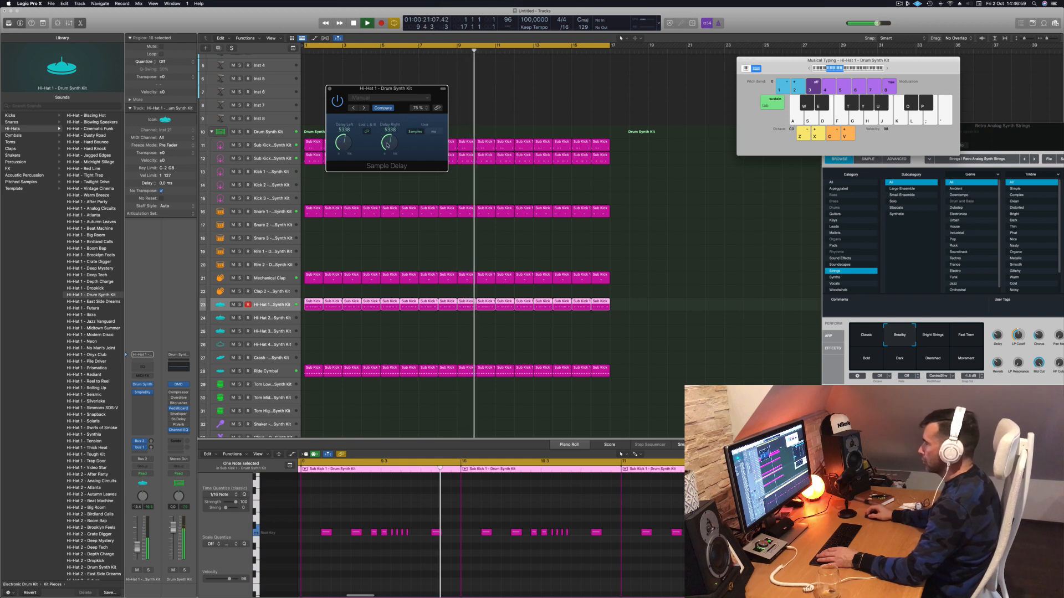
{"action": "left_click_drag", "start_coordinate": [387, 145], "coordinate": [346, 157]}
{"action": "left_click", "coordinate": [368, 132]}
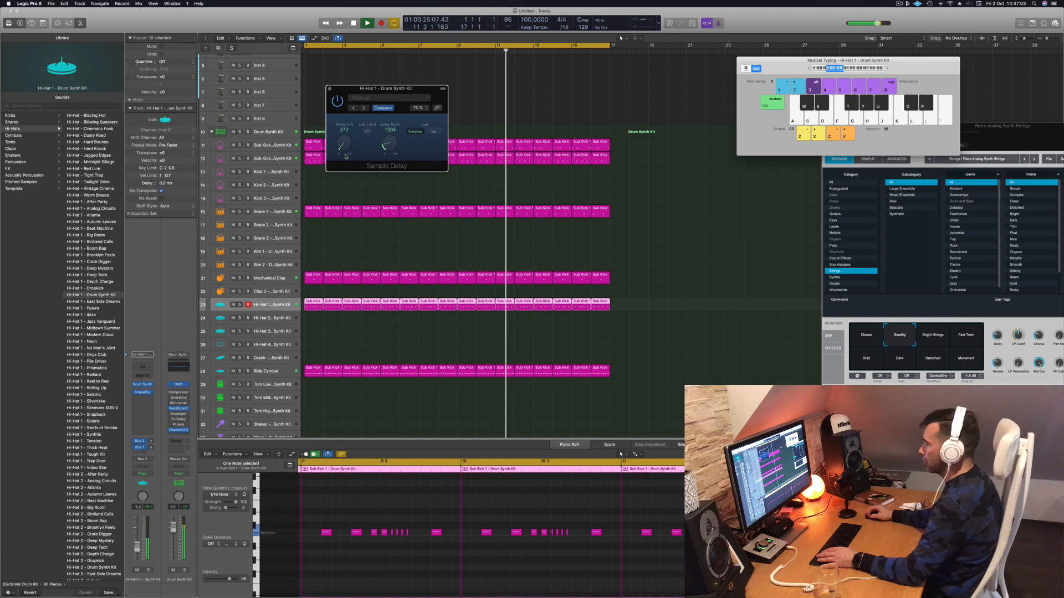
{"action": "left_click_drag", "start_coordinate": [411, 86], "coordinate": [418, 113]}
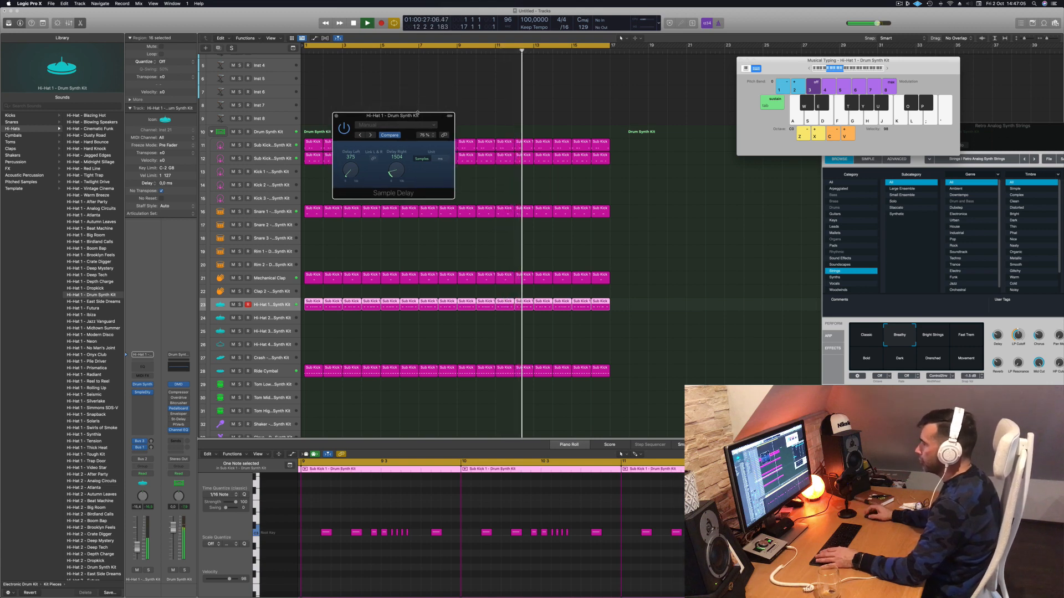
{"action": "key", "text": "super+w"}
Replay the whole arrangement from bar 1 and enlarge the Inst 2 track's row, leaving that track selected.
{"action": "left_click", "coordinate": [656, 242]}
{"action": "key", "text": "space"}
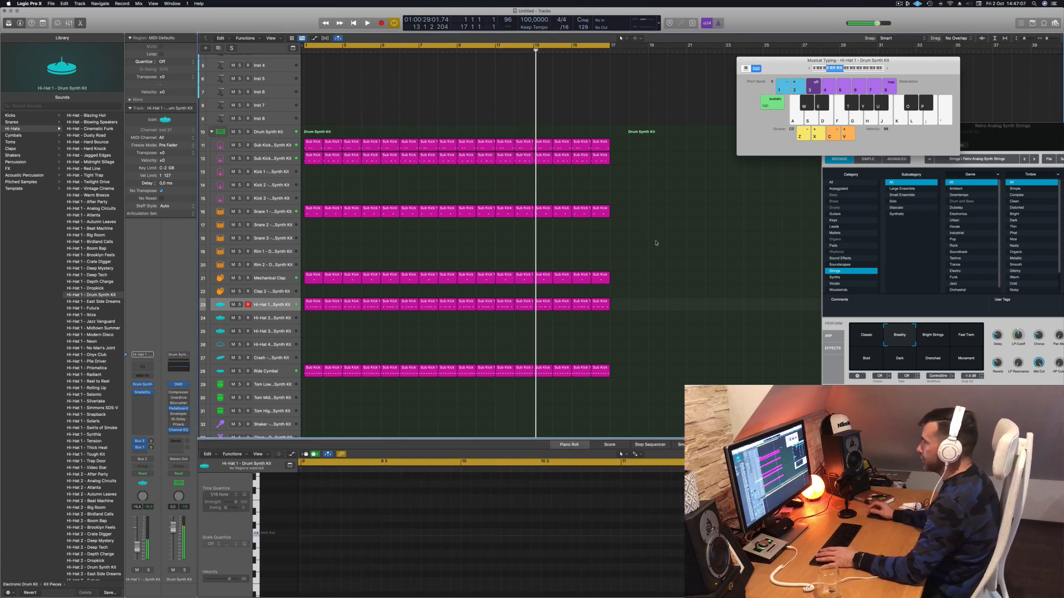
{"action": "key", "text": "Return"}
{"action": "key", "text": "space"}
{"action": "scroll", "coordinate": [631, 247], "scroll_direction": "up", "scroll_amount": 4}
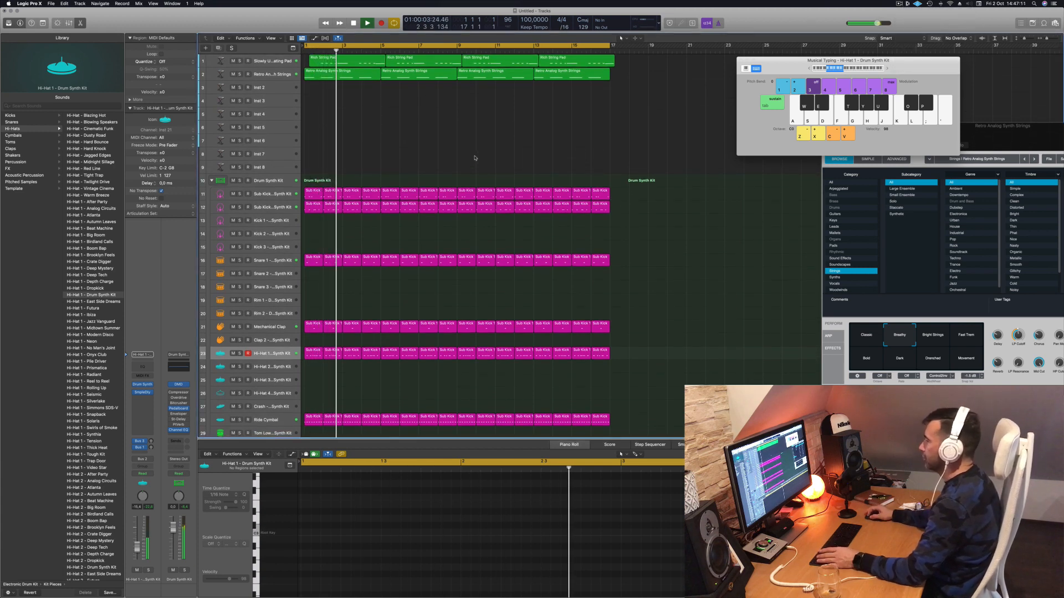
{"action": "left_click", "coordinate": [280, 88]}
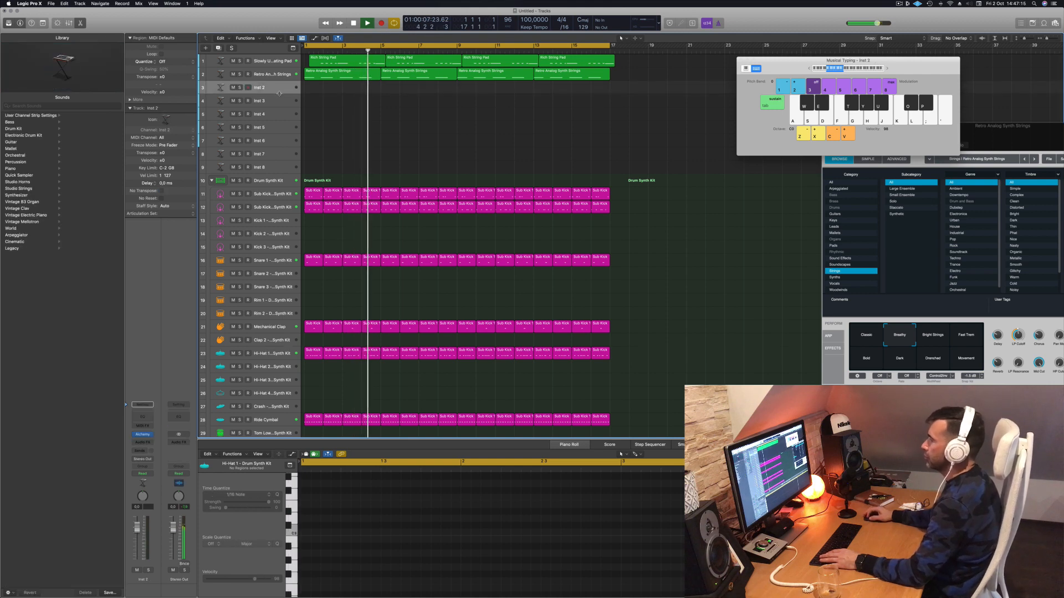
{"action": "left_click_drag", "start_coordinate": [279, 93], "coordinate": [278, 109]}
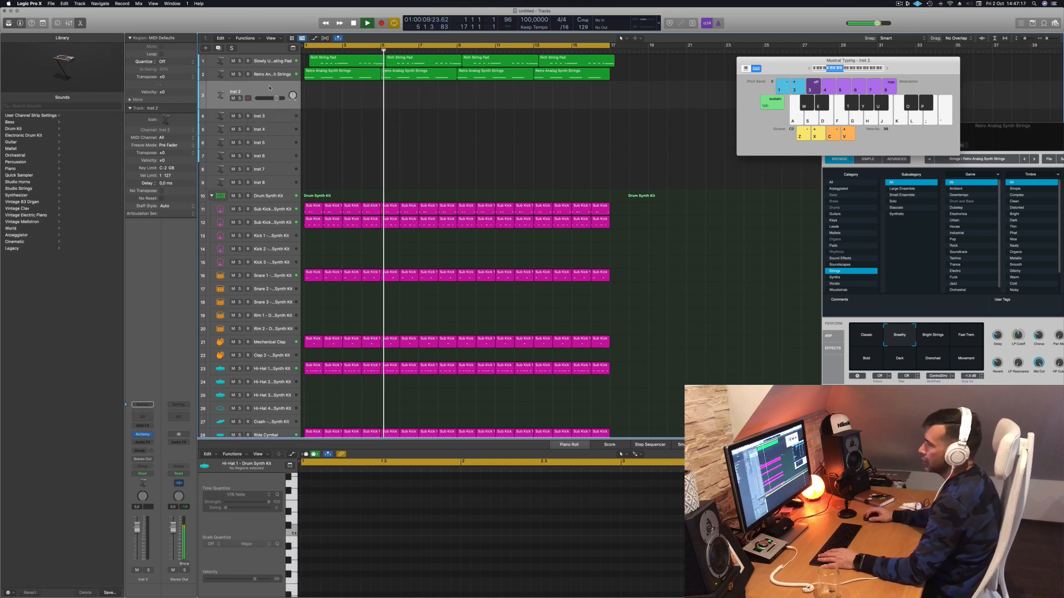
{"action": "left_click", "coordinate": [283, 367]}
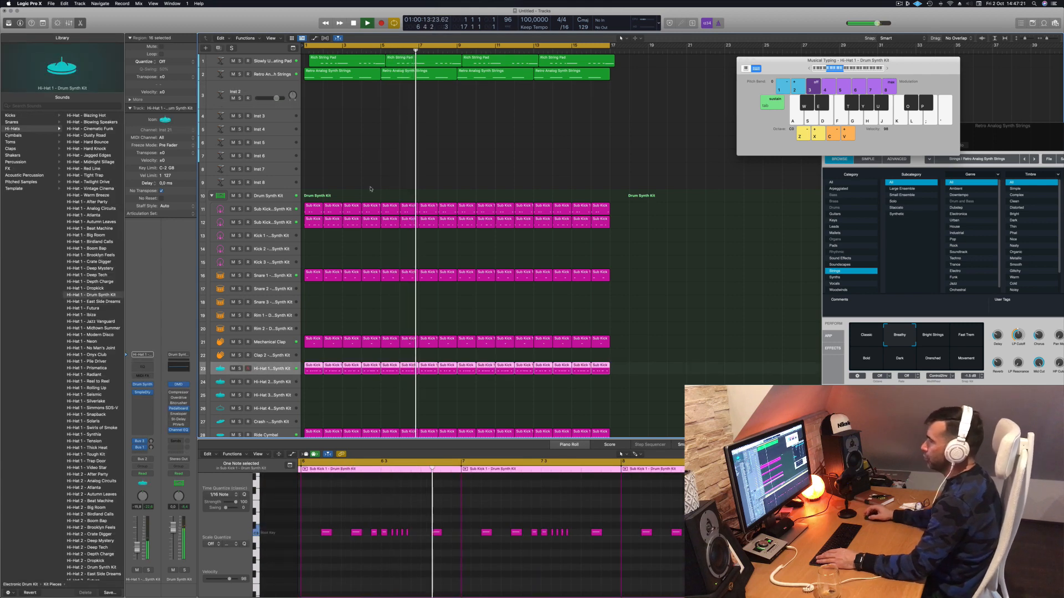
{"action": "left_click", "coordinate": [269, 90]}
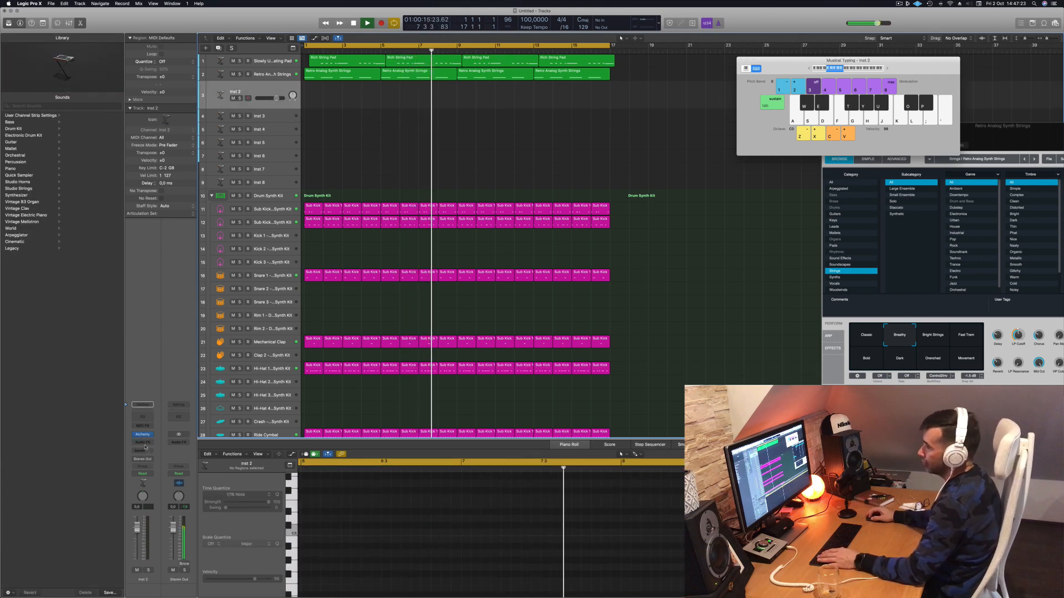
Show Inst 2's Alchemy synth and load the Deep Air Patterns preset from the Synths category.
{"action": "left_click", "coordinate": [143, 435]}
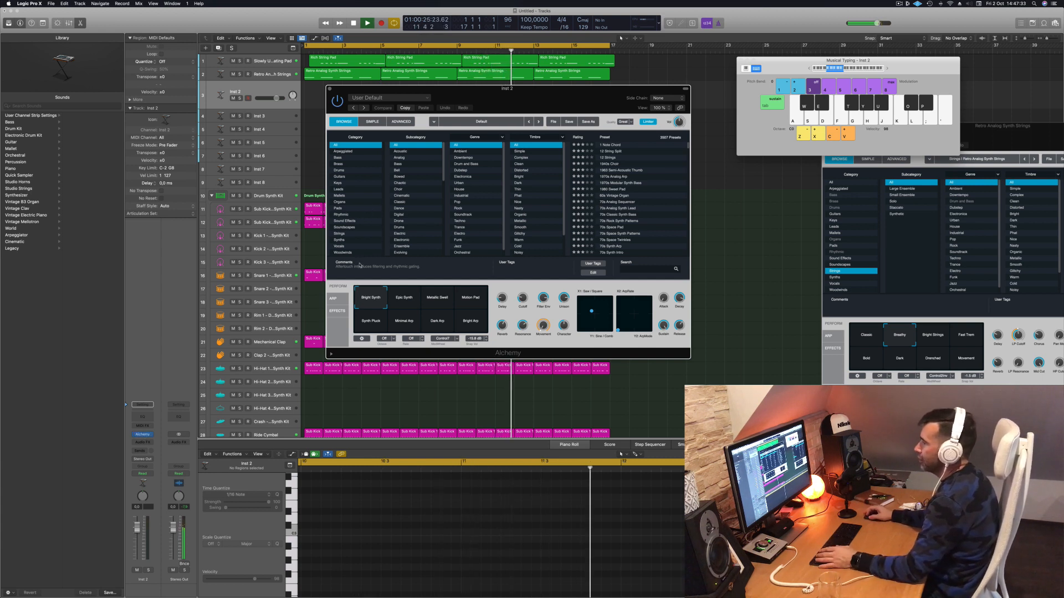
{"action": "left_click", "coordinate": [339, 240]}
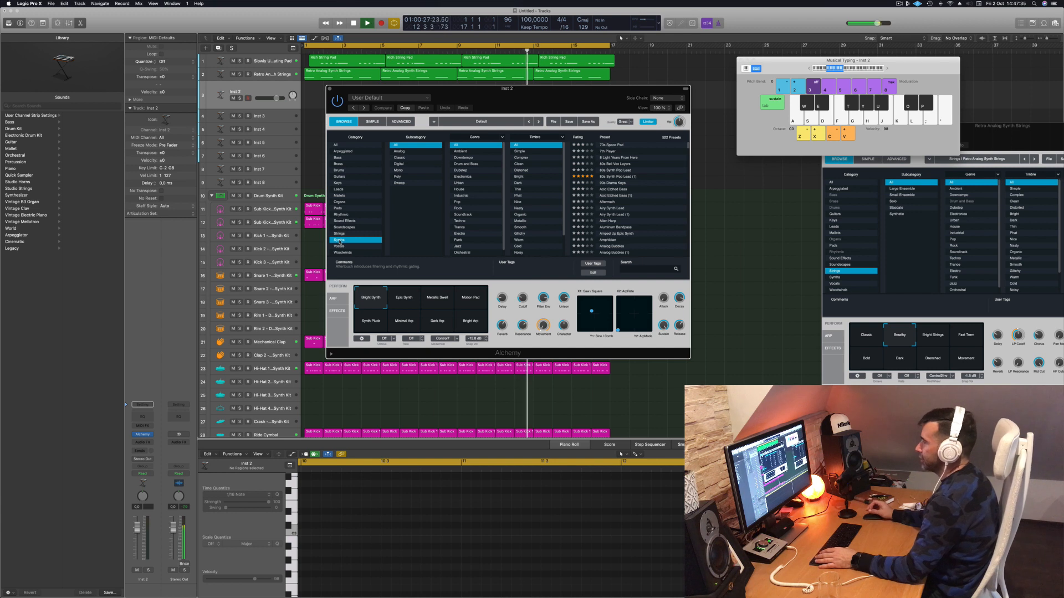
{"action": "scroll", "coordinate": [624, 218], "scroll_direction": "down", "scroll_amount": 10}
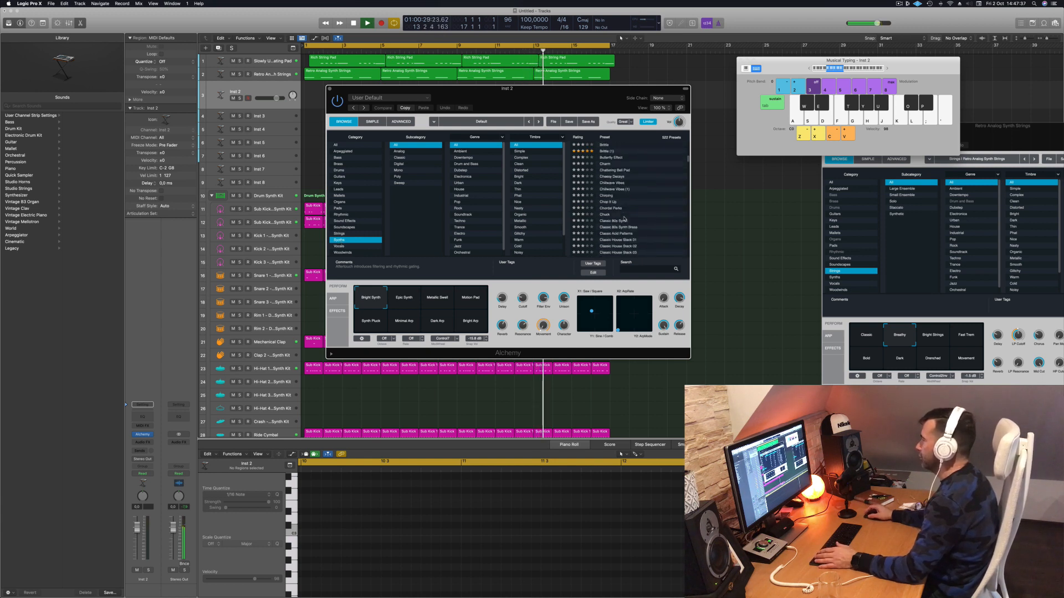
{"action": "left_click", "coordinate": [605, 211]}
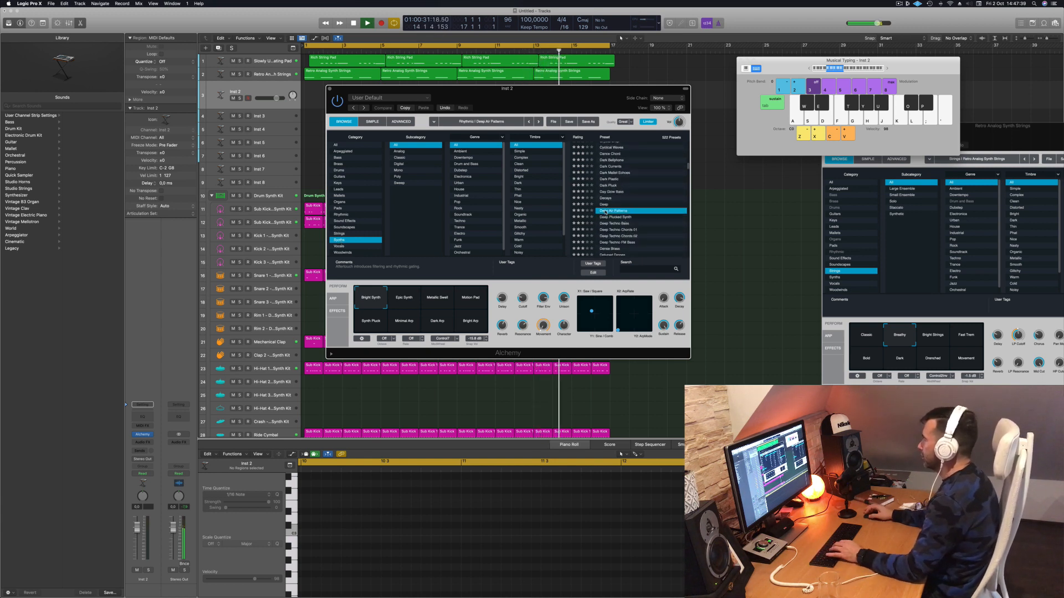
Shift the Musical Typing keyboard to a higher octave and adjust the Deep Air Patterns track volume while playing test notes.
{"action": "left_click", "coordinate": [848, 70]}
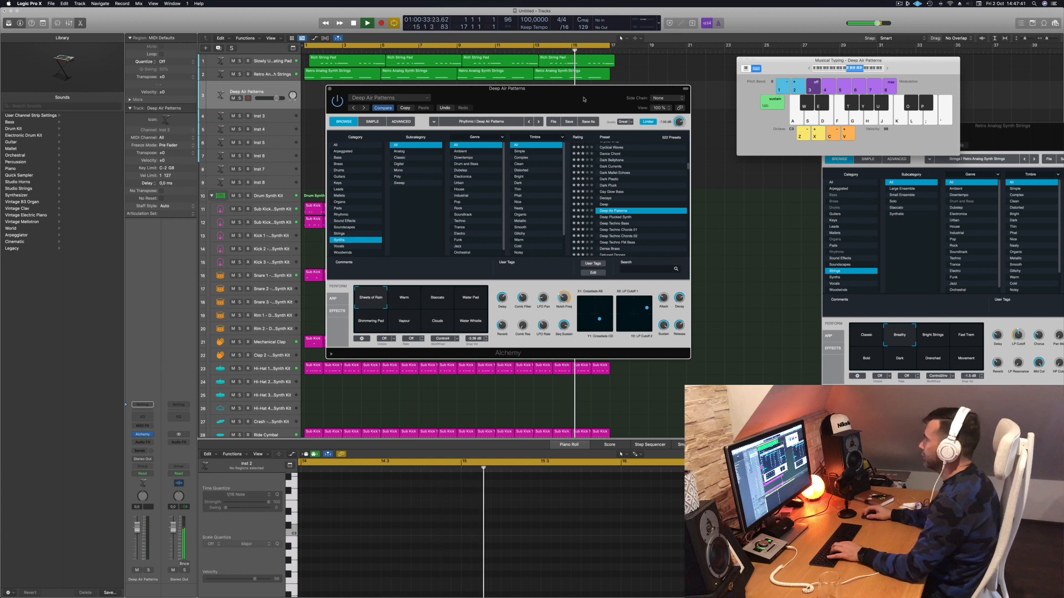
{"action": "left_click_drag", "start_coordinate": [581, 99], "coordinate": [555, 145]}
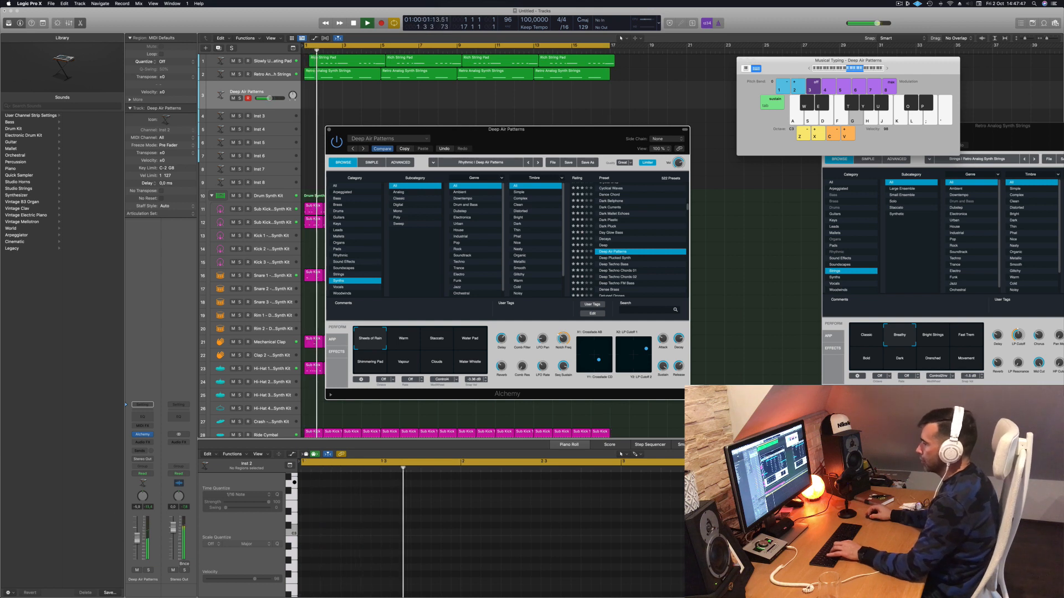
{"action": "left_click_drag", "start_coordinate": [138, 543], "coordinate": [139, 539]}
{"action": "key", "text": "f"}
{"action": "key", "text": "s"}
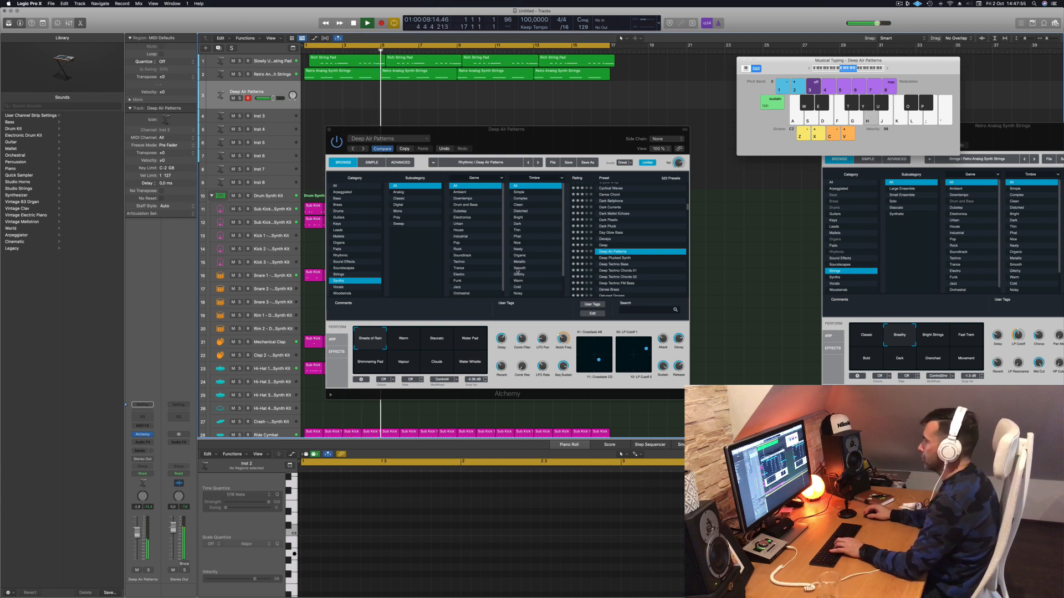
Audition the Deep Air Patterns variations Warm, Staccato, Water Pad, Shimmering Pad, Clouds and Water Whistle with played notes, ending on Vapour.
{"action": "left_click", "coordinate": [402, 342]}
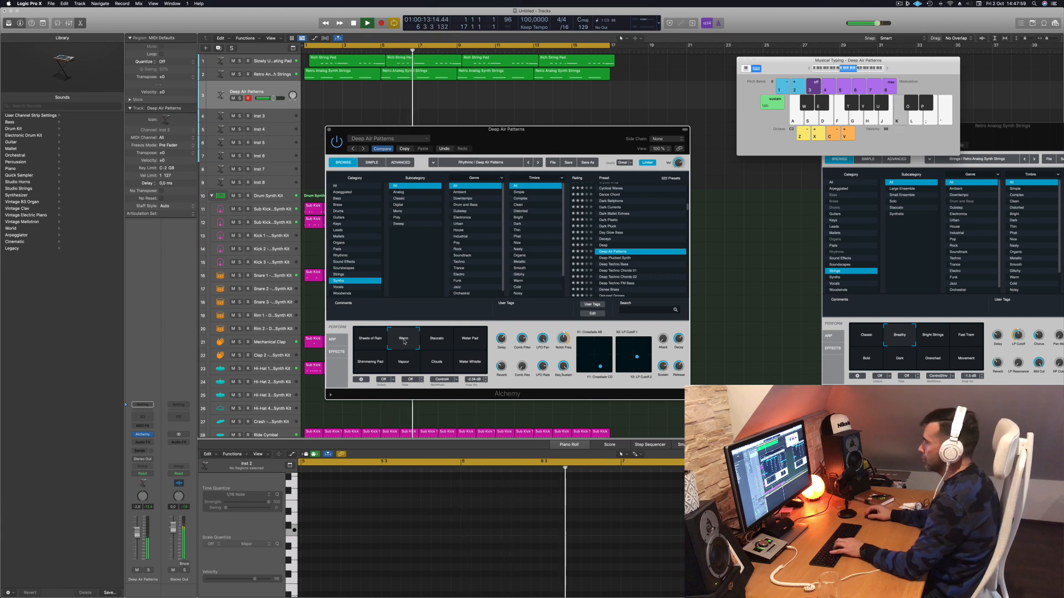
{"action": "left_click", "coordinate": [437, 340]}
{"action": "left_click", "coordinate": [465, 340]}
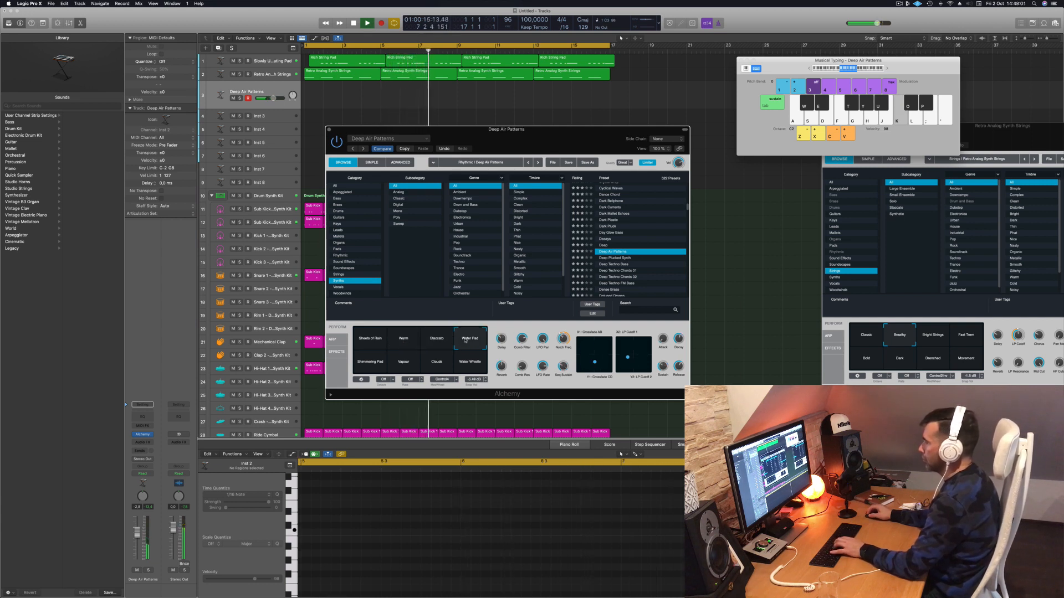
{"action": "key", "text": "k"}
{"action": "key", "text": "j"}
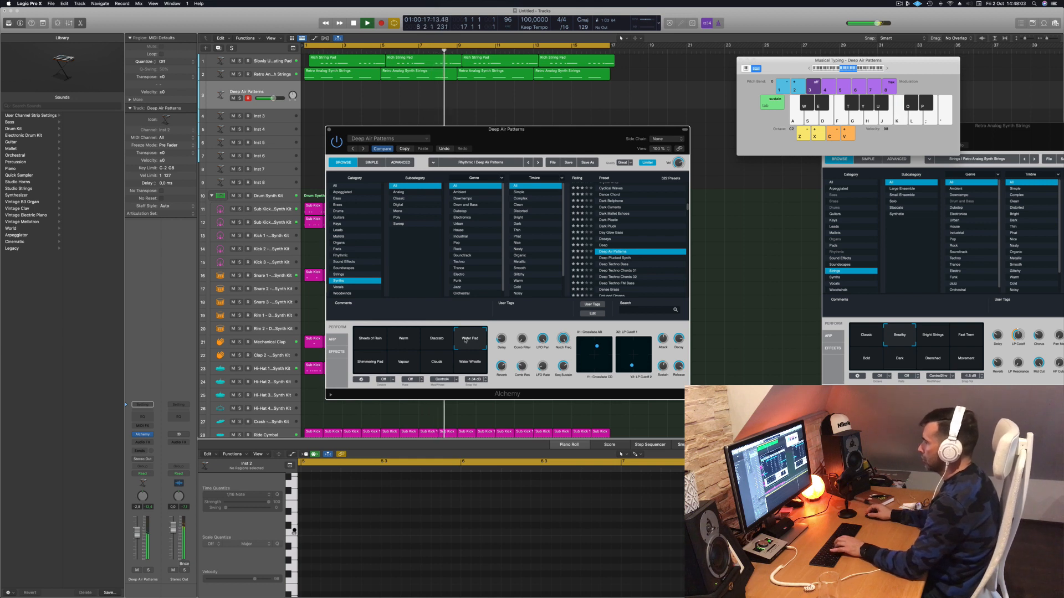
{"action": "left_click", "coordinate": [375, 364]}
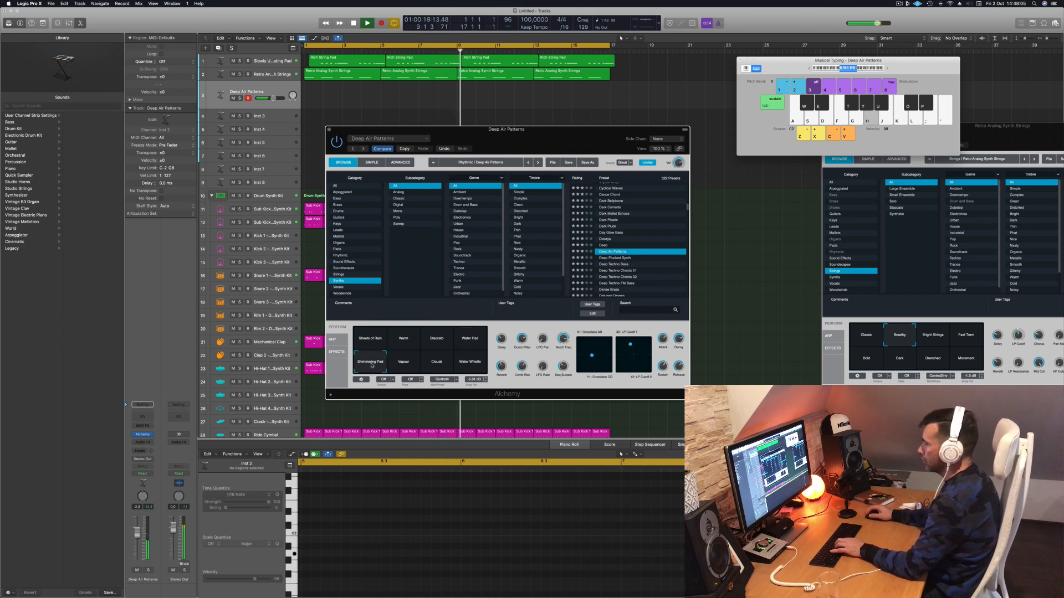
{"action": "key", "text": "k"}
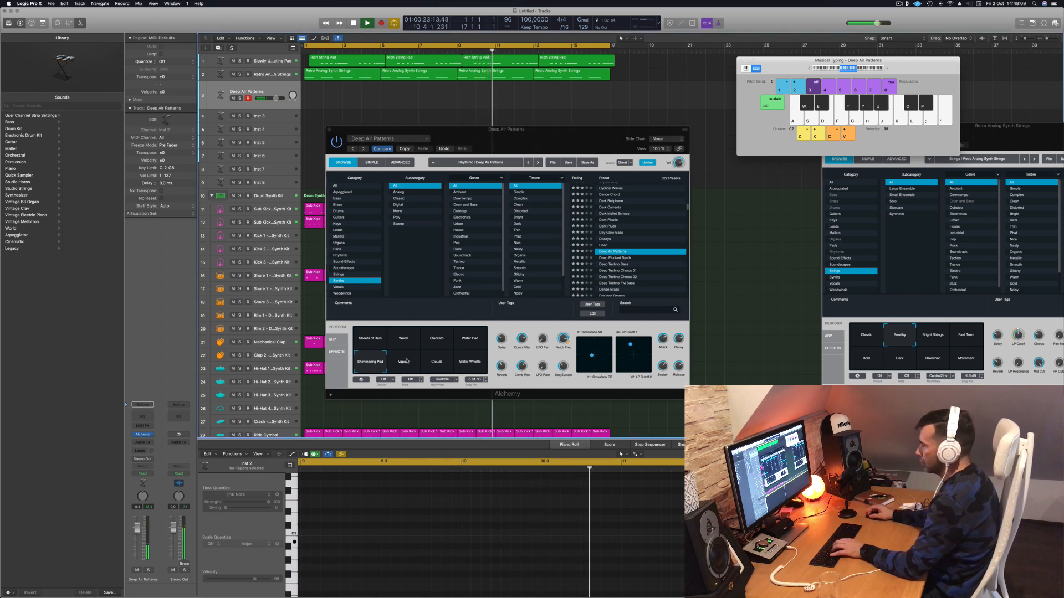
{"action": "left_click", "coordinate": [404, 363]}
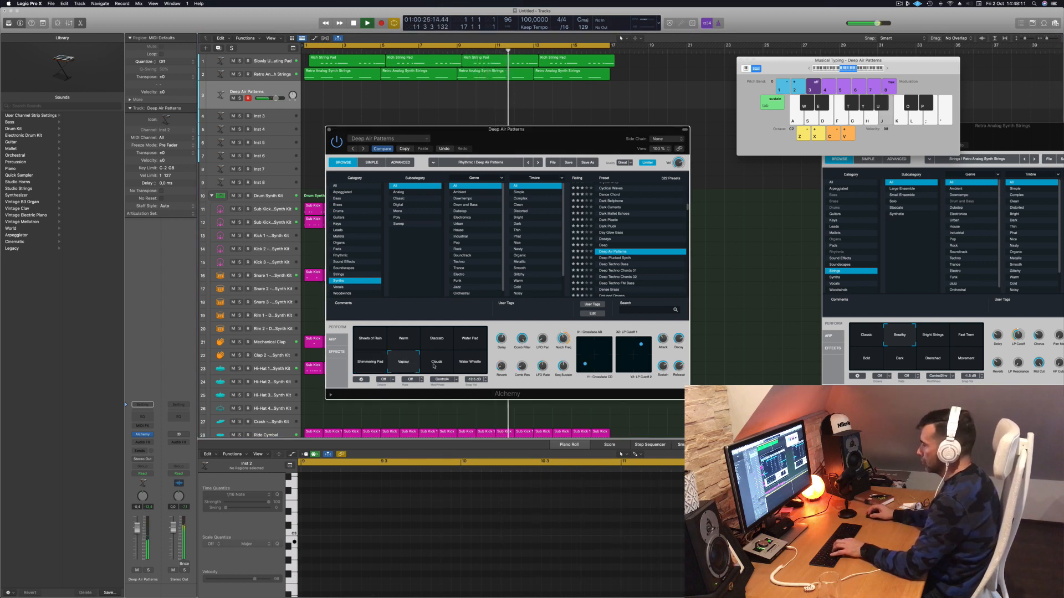
{"action": "left_click", "coordinate": [435, 364]}
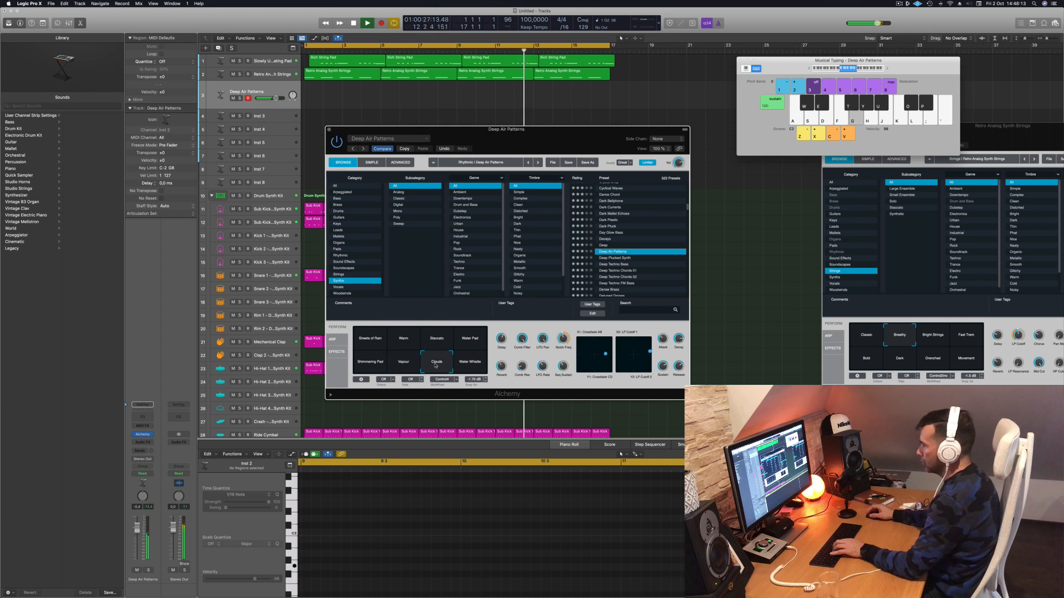
{"action": "left_click", "coordinate": [470, 364]}
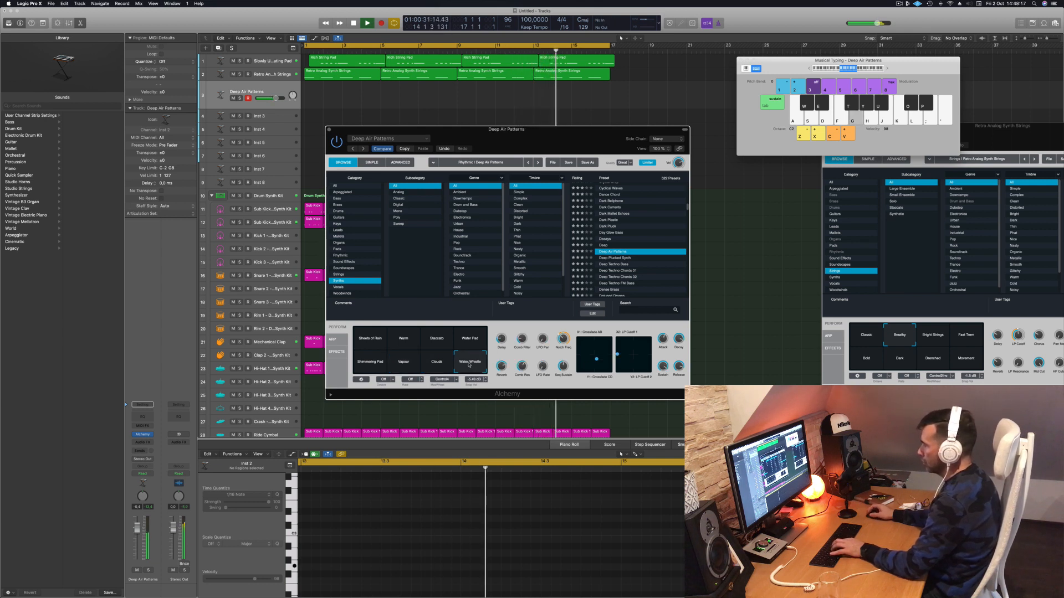
{"action": "left_click", "coordinate": [404, 364]}
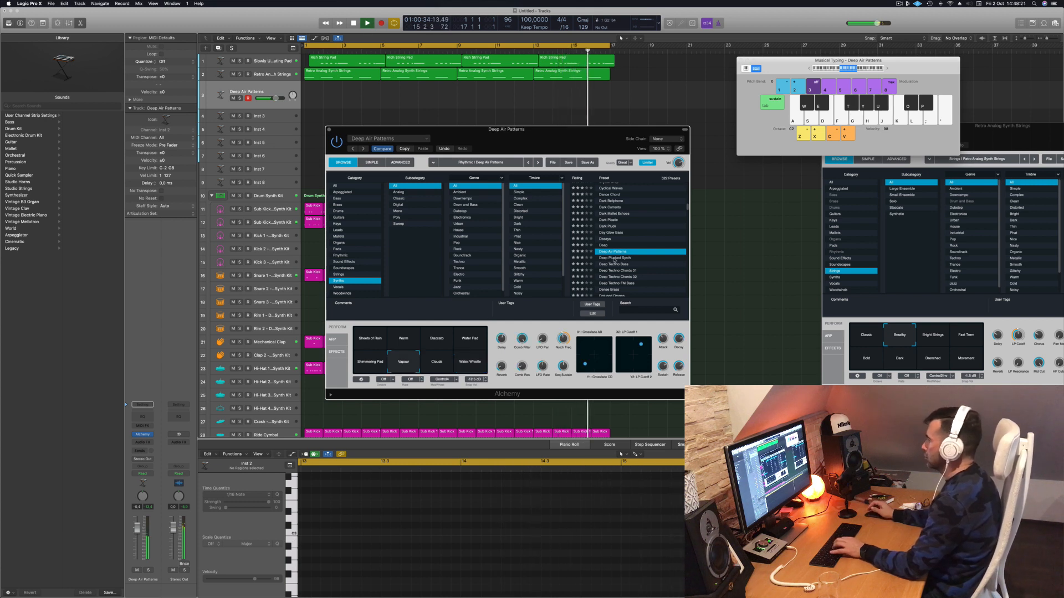
Try the Deep Plucked Synth and Deep presets in Alchemy, and load the Decays preset.
{"action": "left_click", "coordinate": [614, 259]}
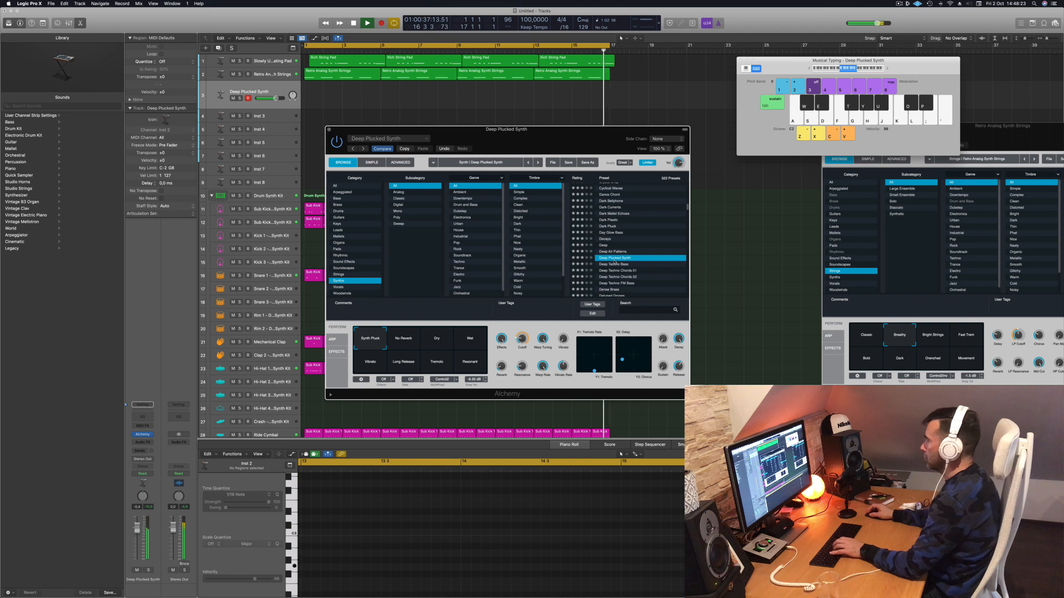
{"action": "left_click", "coordinate": [606, 245]}
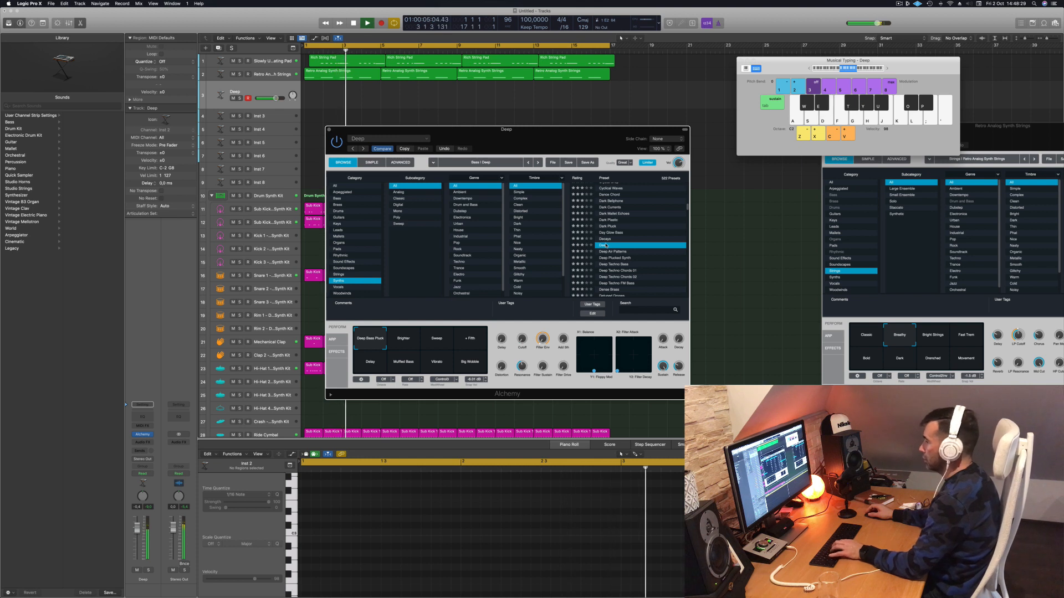
{"action": "left_click", "coordinate": [608, 239]}
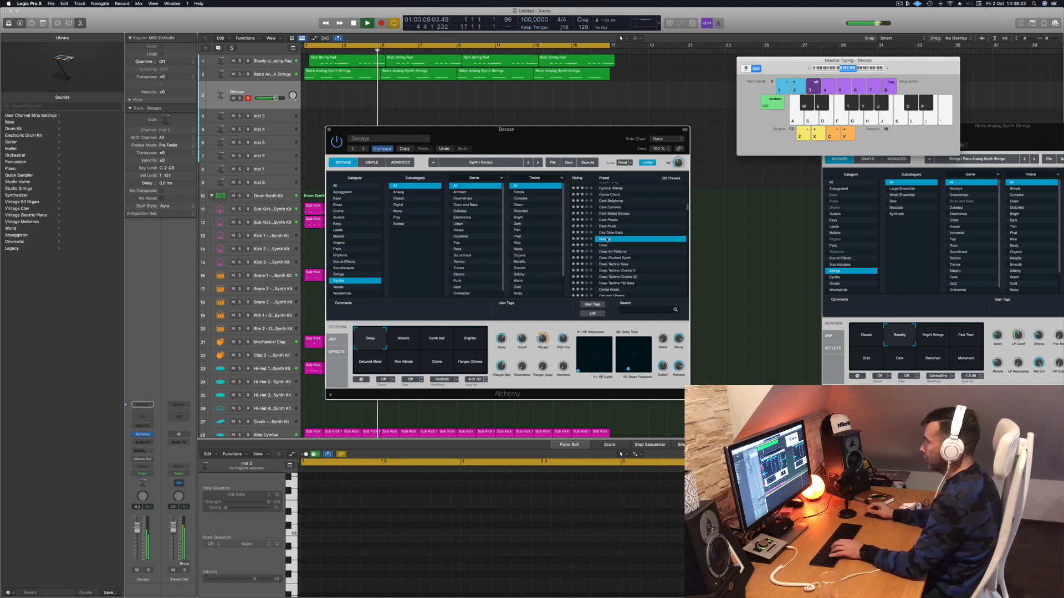
Compare the Decays variations, choose Synth Bell, and lower the Decays track's volume slightly.
{"action": "left_click", "coordinate": [440, 365]}
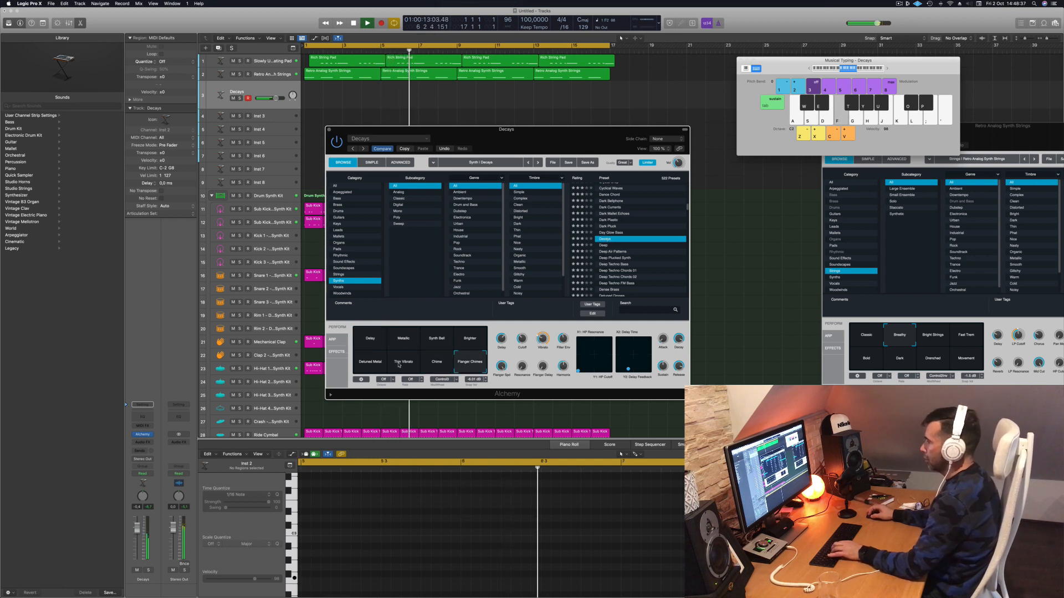
{"action": "left_click", "coordinate": [403, 365]}
{"action": "left_click", "coordinate": [386, 365]}
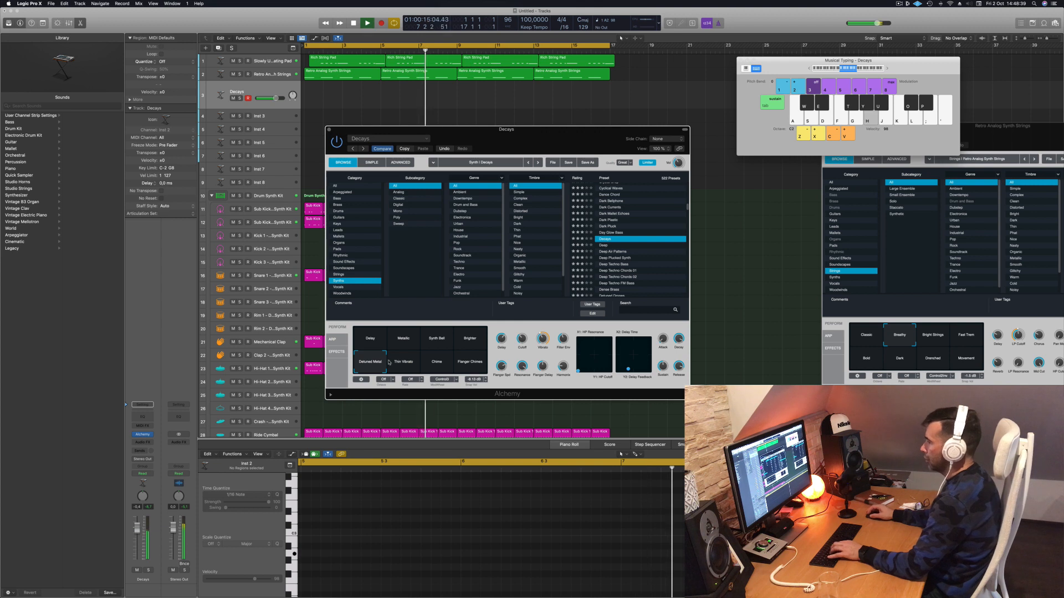
{"action": "left_click", "coordinate": [475, 341]}
{"action": "left_click", "coordinate": [439, 344]}
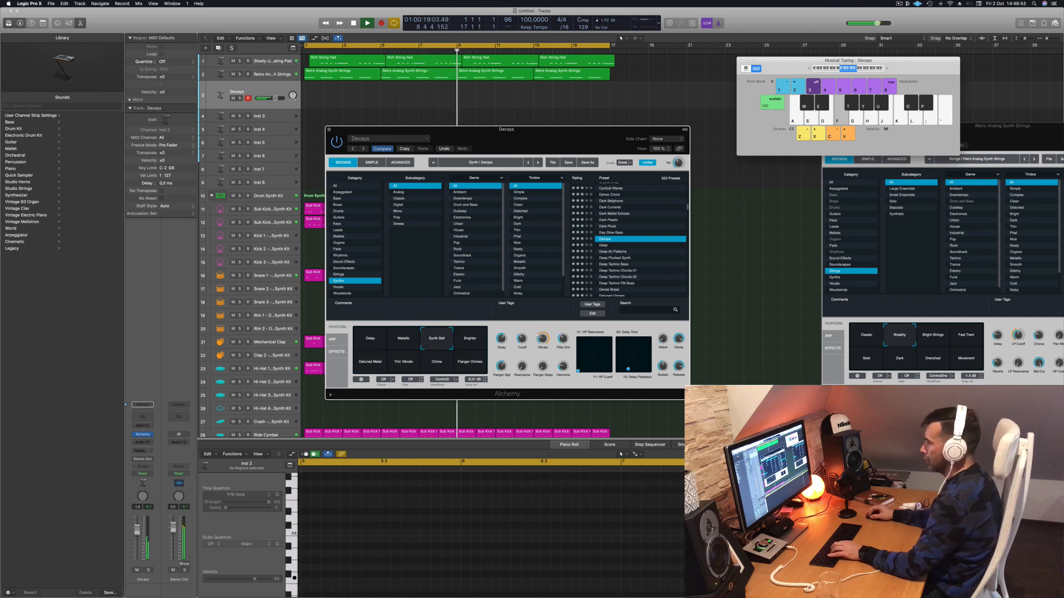
{"action": "left_click_drag", "start_coordinate": [275, 98], "coordinate": [272, 98]}
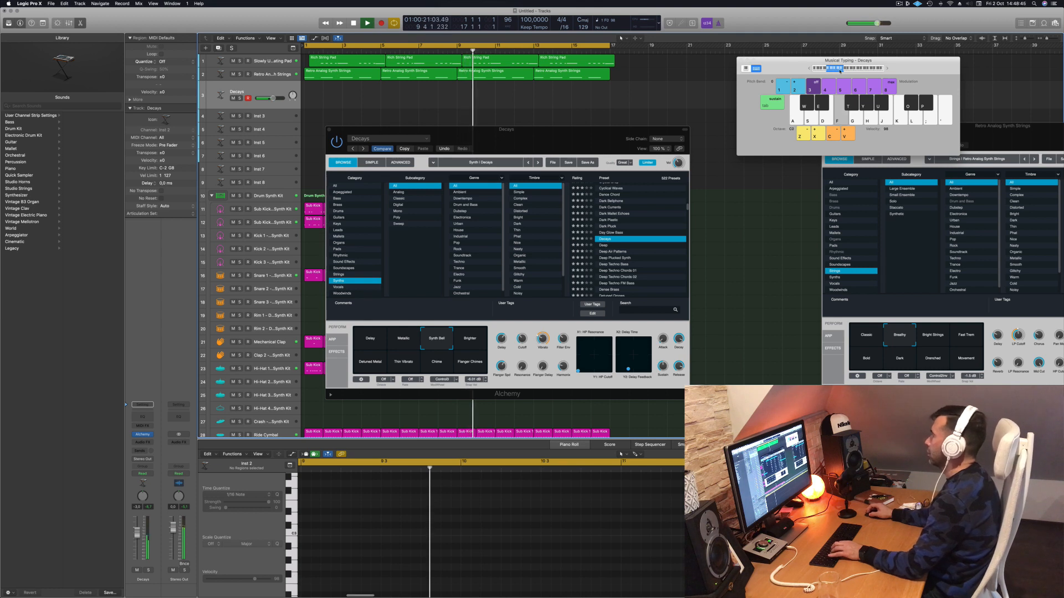
Record a synth melody on the Decays track with Musical Typing, across roughly bars 1 to 16, and play it back.
{"action": "left_click", "coordinate": [886, 68]}
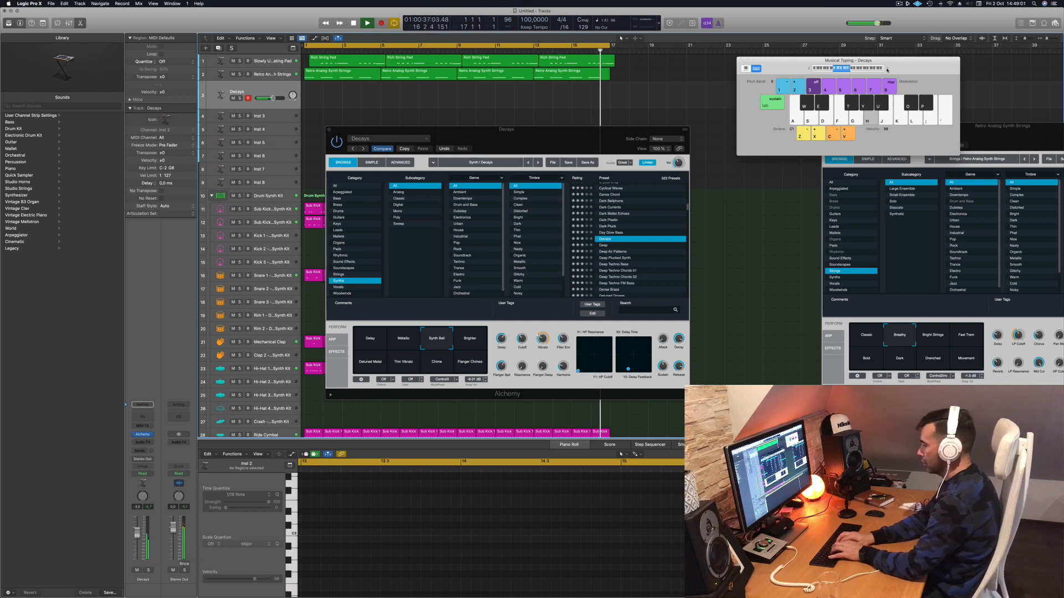
{"action": "key", "text": "r"}
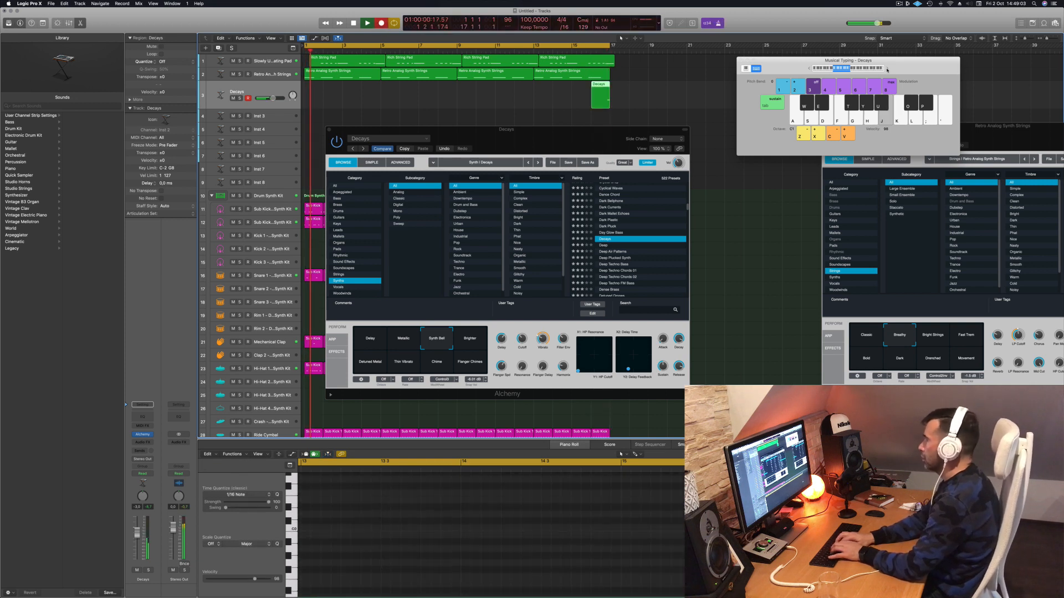
{"action": "key", "text": "l"}
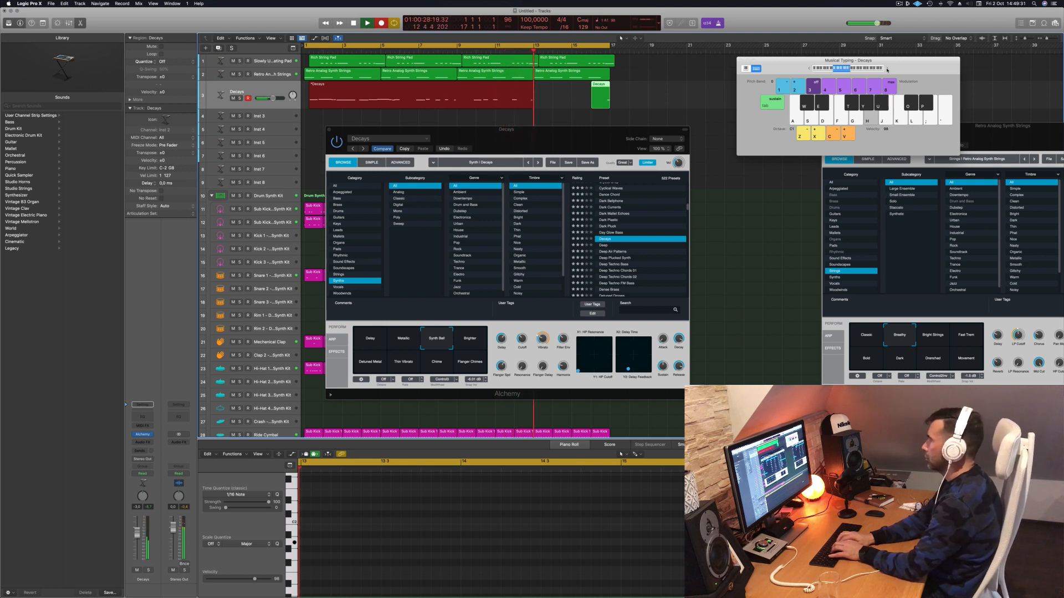
{"action": "key", "text": "u"}
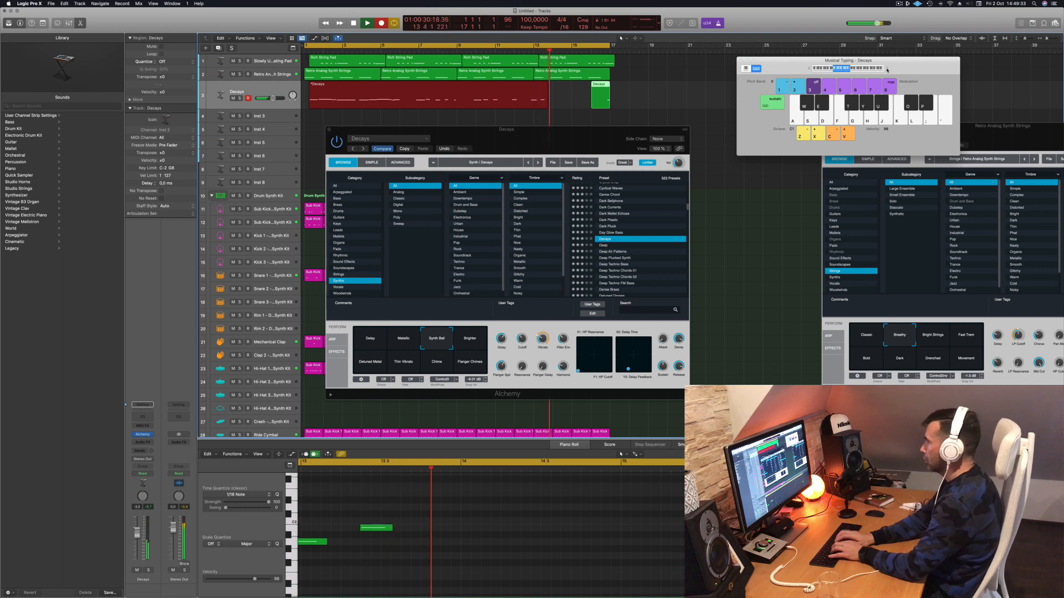
{"action": "key", "text": "g"}
{"action": "key", "text": "h"}
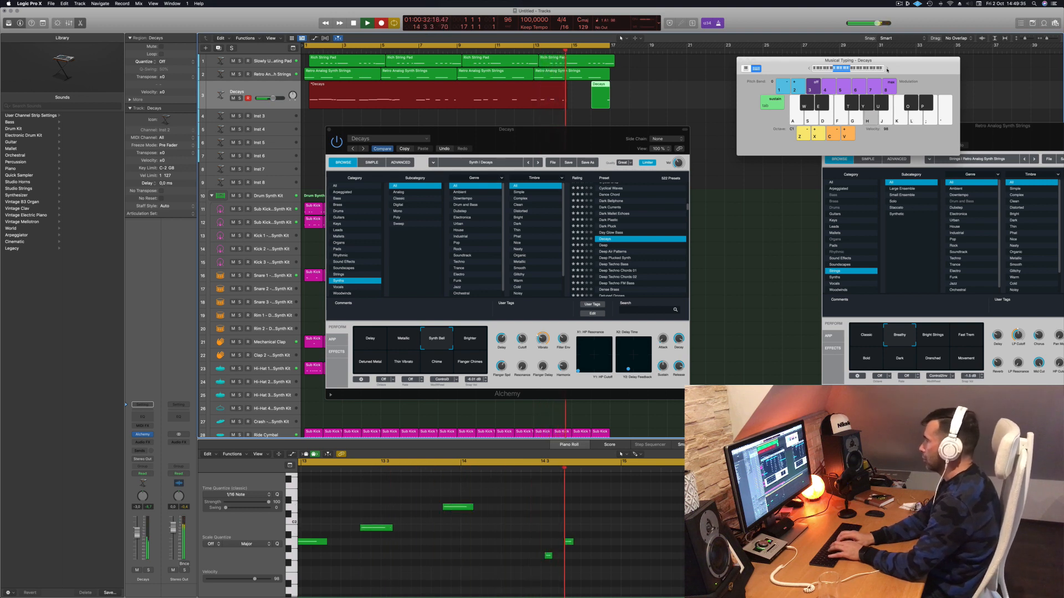
{"action": "key", "text": "k"}
{"action": "key", "text": "j"}
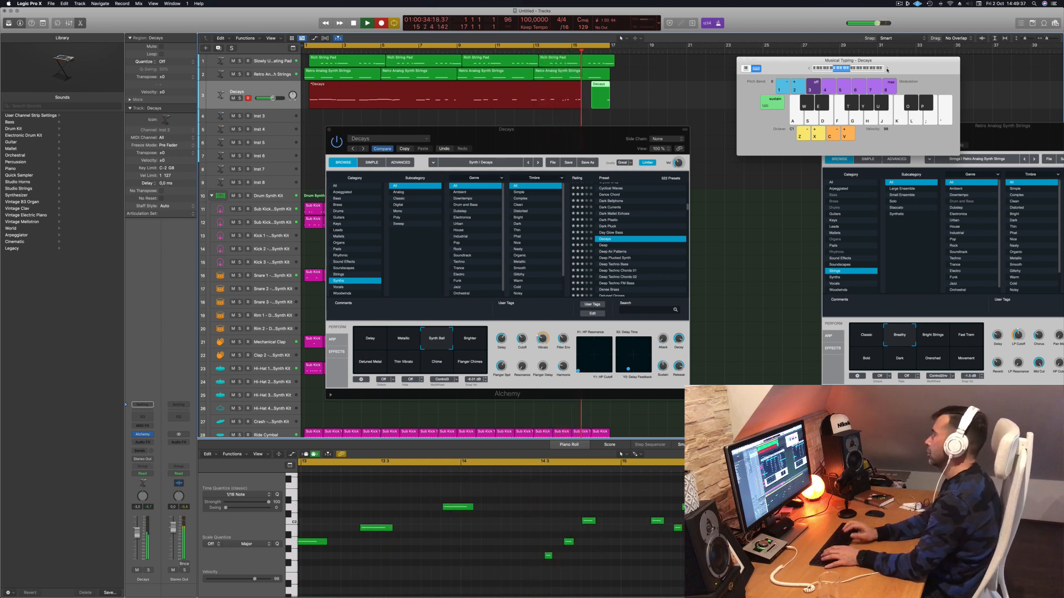
{"action": "key", "text": "space"}
{"action": "key", "text": "space"}
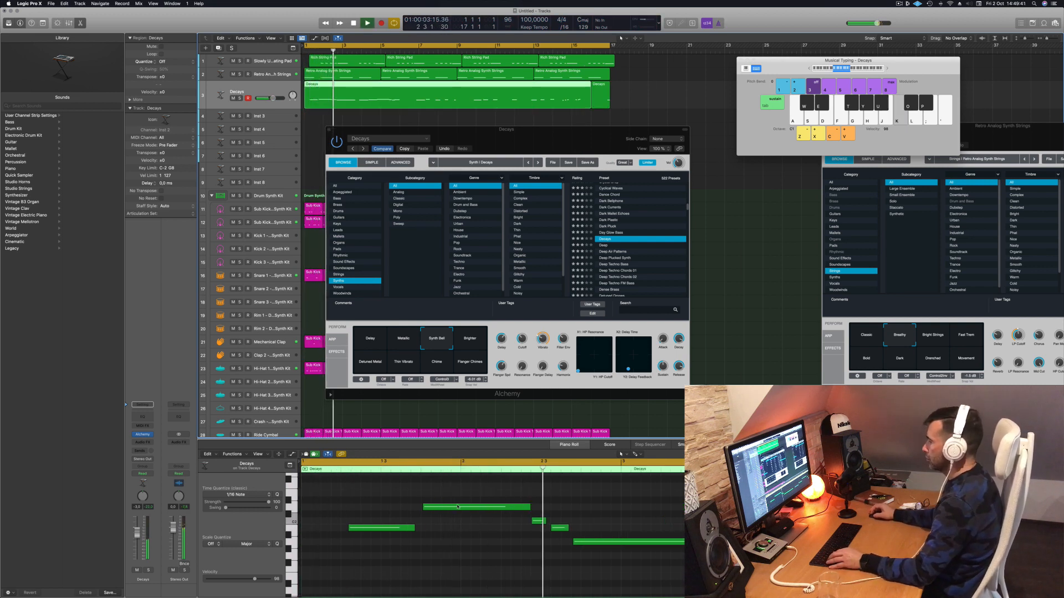
Delete the first two notes of the recorded Decays melody and replay from the beginning.
{"action": "scroll", "coordinate": [420, 535], "scroll_direction": "down", "scroll_amount": 5}
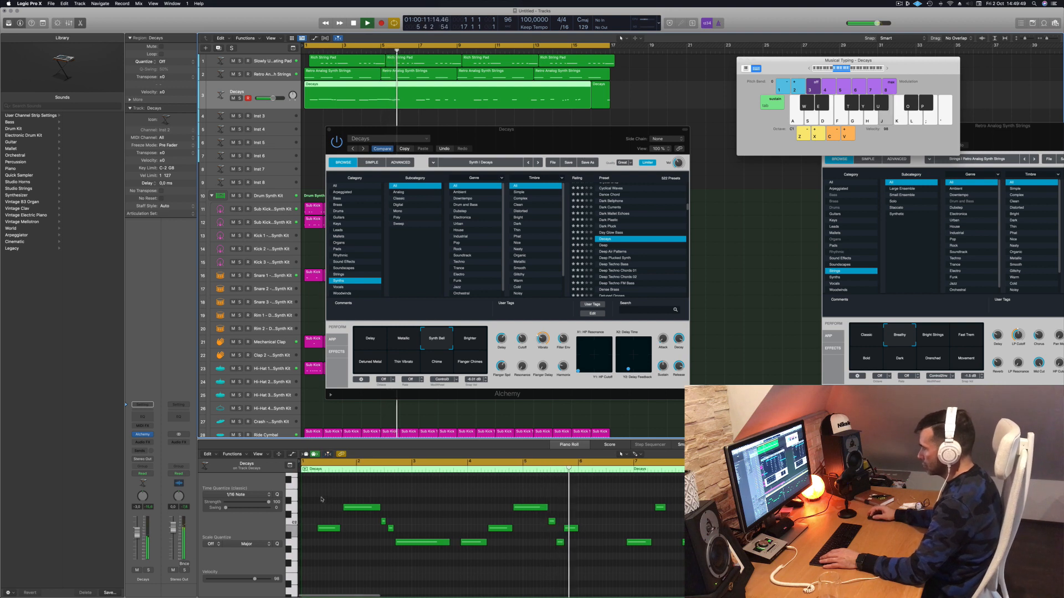
{"action": "left_click", "coordinate": [329, 528]}
{"action": "left_click_drag", "start_coordinate": [323, 492], "coordinate": [358, 540]}
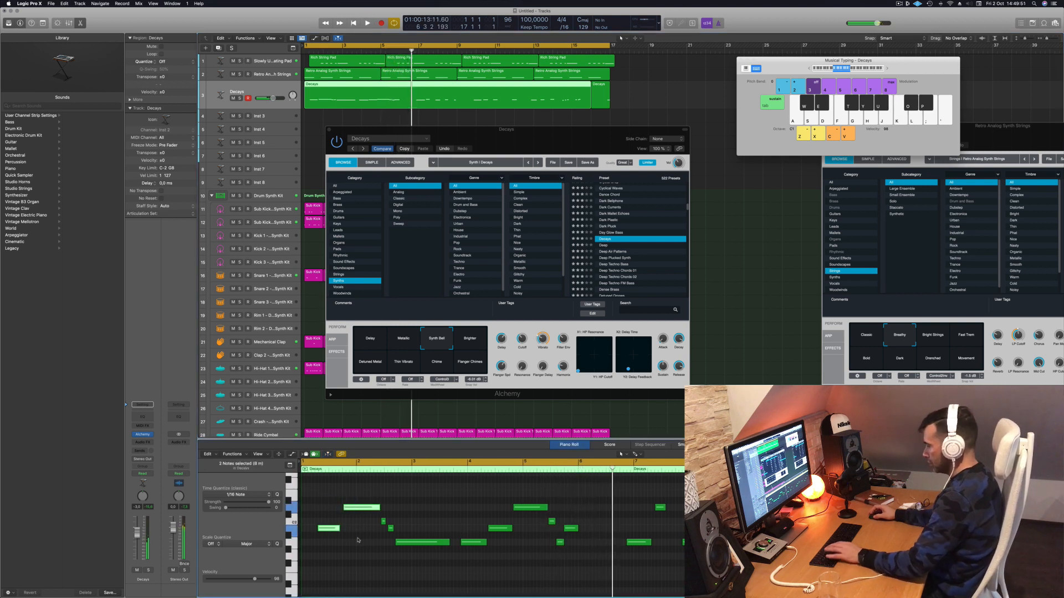
{"action": "key", "text": "space"}
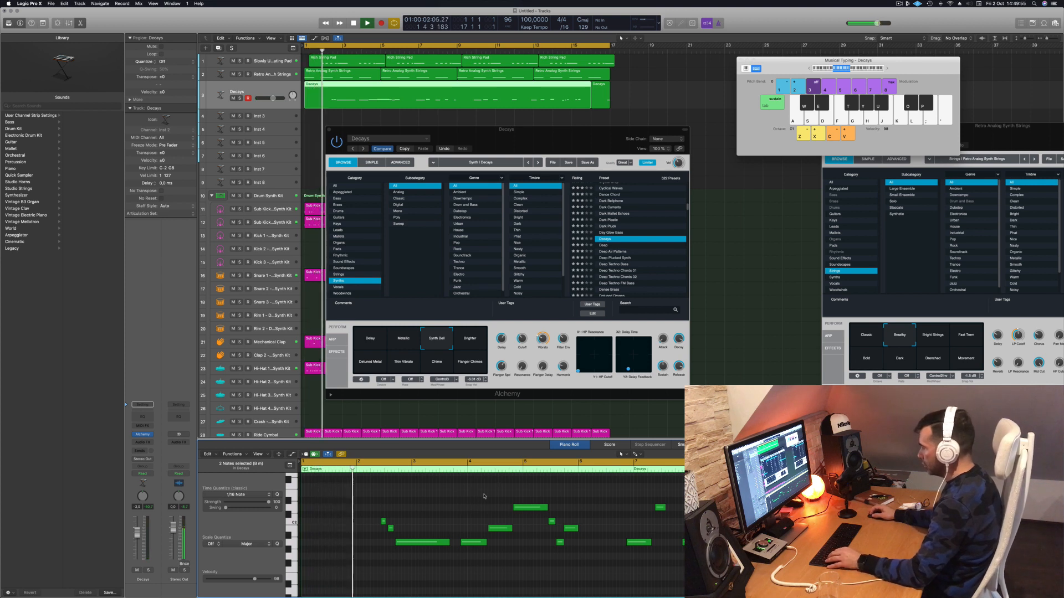
Move the rising three-note phrase around bars 4 and 5 to the start of the Decays region.
{"action": "left_click_drag", "start_coordinate": [474, 493], "coordinate": [517, 553]}
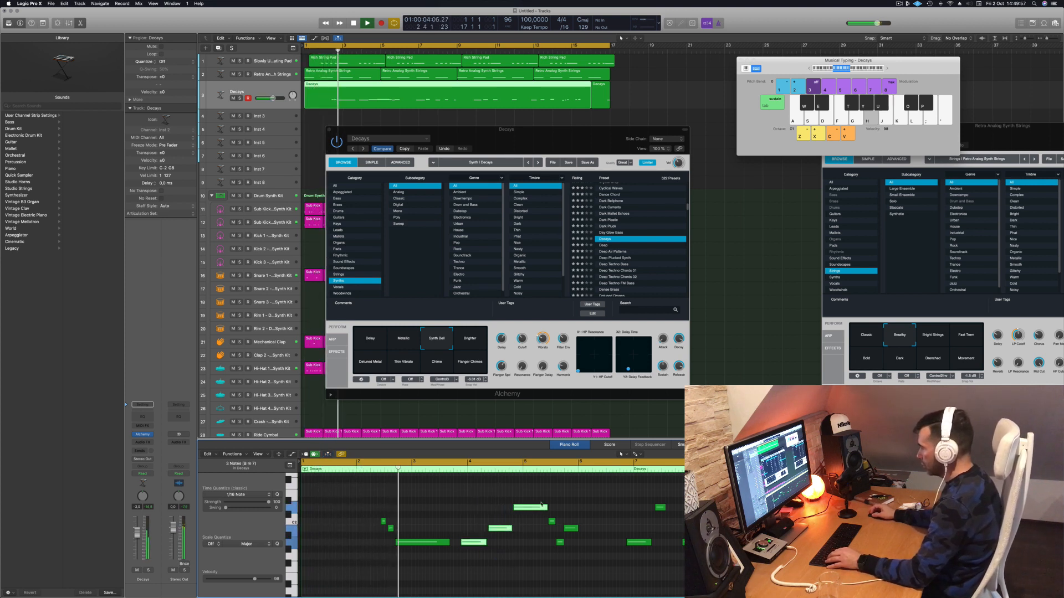
{"action": "left_click_drag", "start_coordinate": [537, 508], "coordinate": [377, 511]}
{"action": "key", "text": "space"}
{"action": "key", "text": "space"}
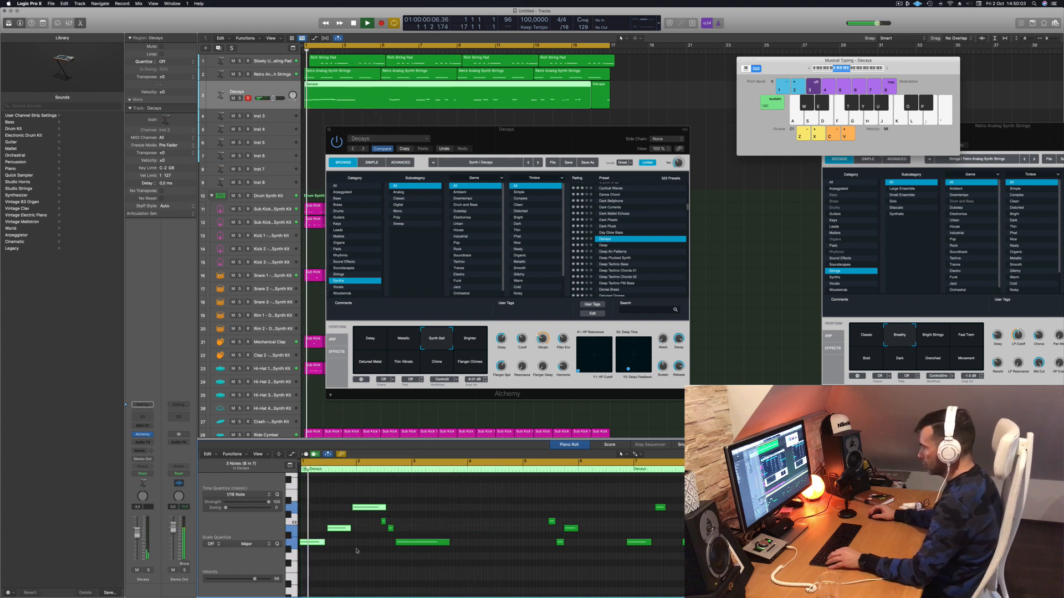
Nudge the moved phrase slightly later, and quantize all notes in the Decays region to 1/16 Note.
{"action": "left_click_drag", "start_coordinate": [311, 545], "coordinate": [314, 546]}
{"action": "key", "text": "space"}
{"action": "key", "text": "space"}
{"action": "key", "text": "super+a"}
{"action": "key", "text": "q"}
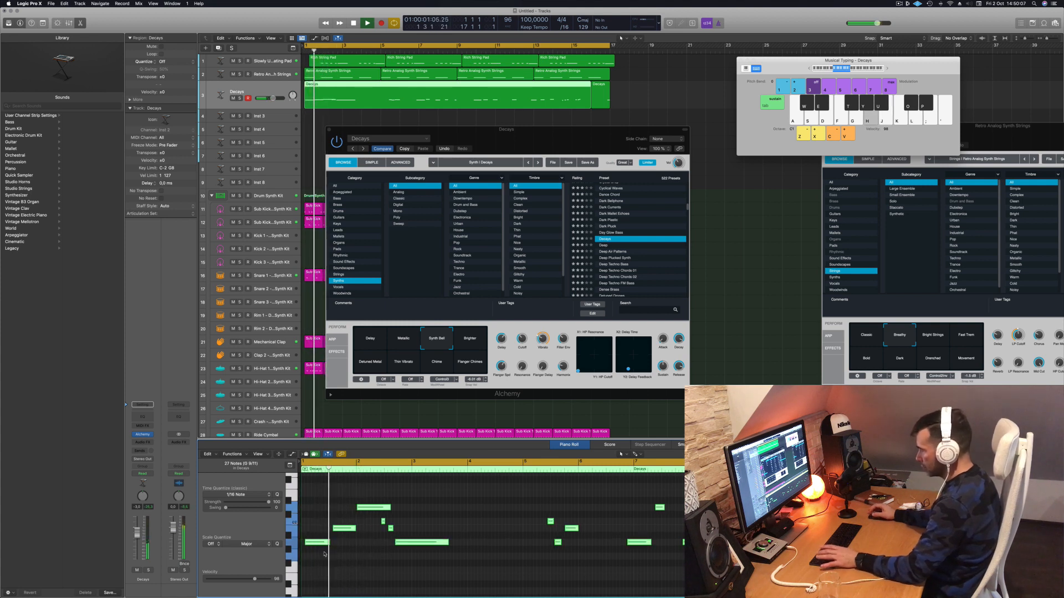
Shift the first two notes slightly earlier so the melody starts at the beginning of bar 1.
{"action": "key", "text": "space"}
{"action": "key", "text": "space"}
{"action": "scroll", "coordinate": [338, 561], "scroll_direction": "up", "scroll_amount": 2}
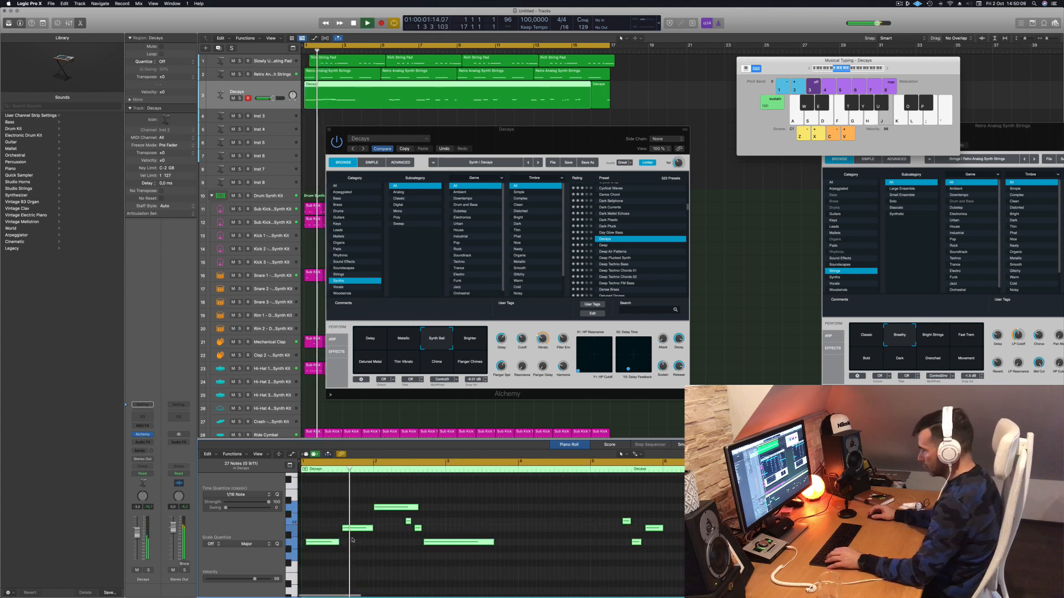
{"action": "left_click", "coordinate": [339, 543]}
{"action": "left_click_drag", "start_coordinate": [340, 544], "coordinate": [343, 545]}
{"action": "key", "text": "space"}
{"action": "key", "text": "space"}
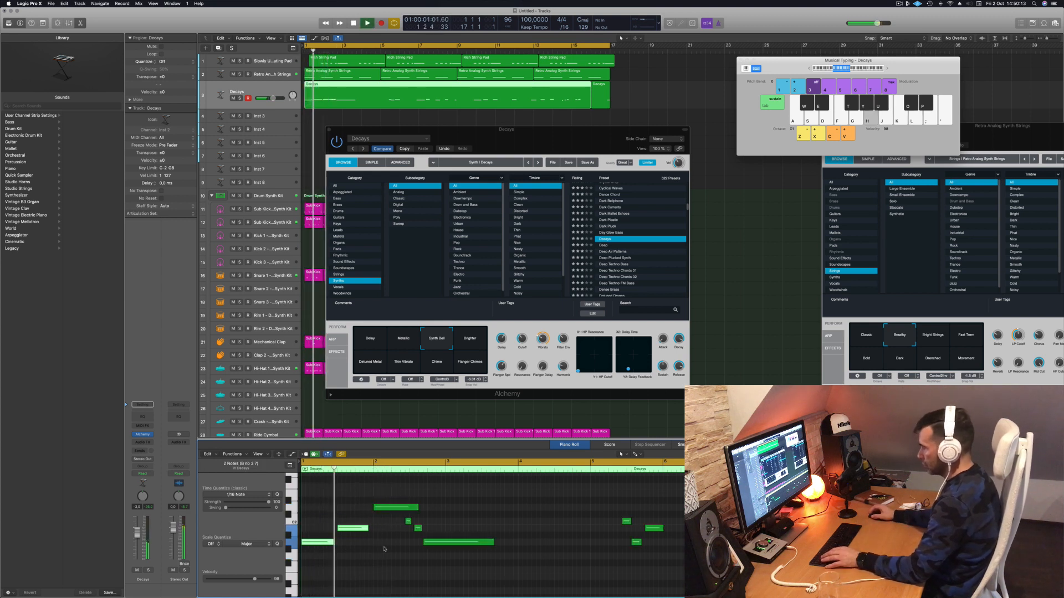
Shorten the highest note near bar 2, and move the two short notes following it slightly later.
{"action": "scroll", "coordinate": [423, 515], "scroll_direction": "up", "scroll_amount": 2}
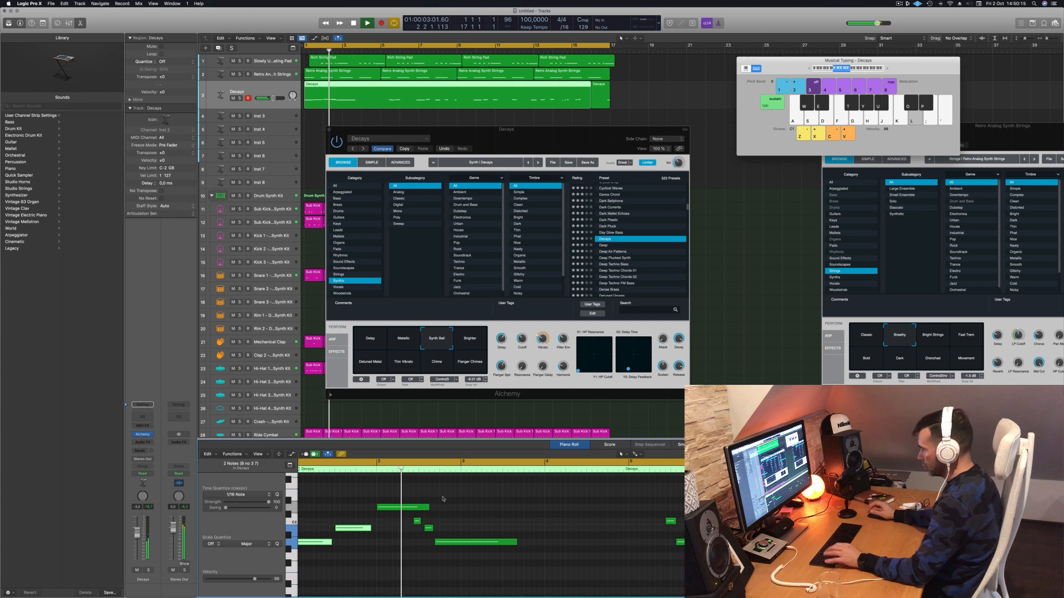
{"action": "key", "text": "space"}
{"action": "left_click_drag", "start_coordinate": [428, 508], "coordinate": [414, 508]}
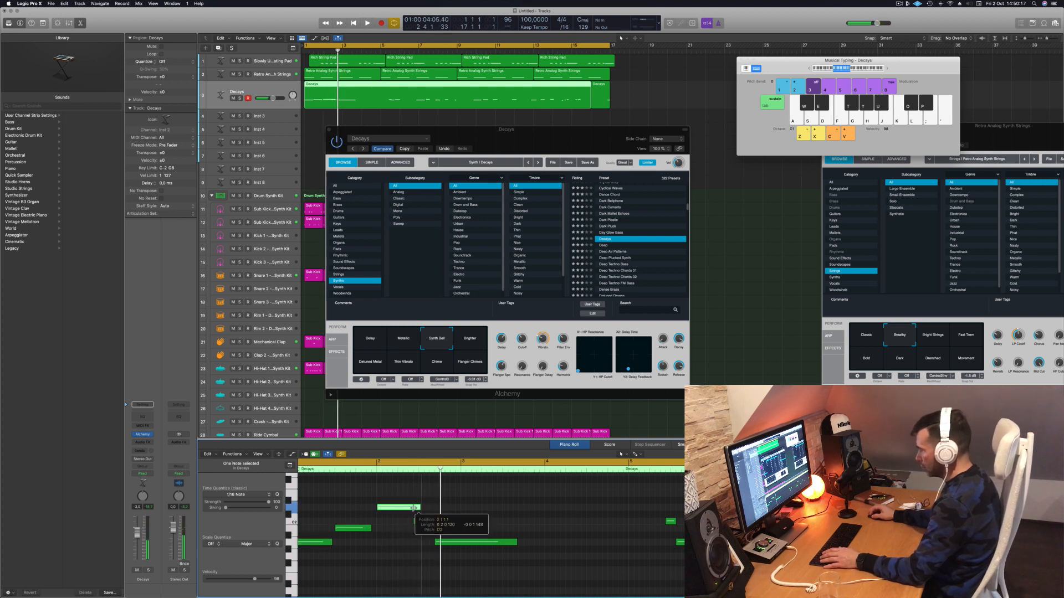
{"action": "key", "text": "space"}
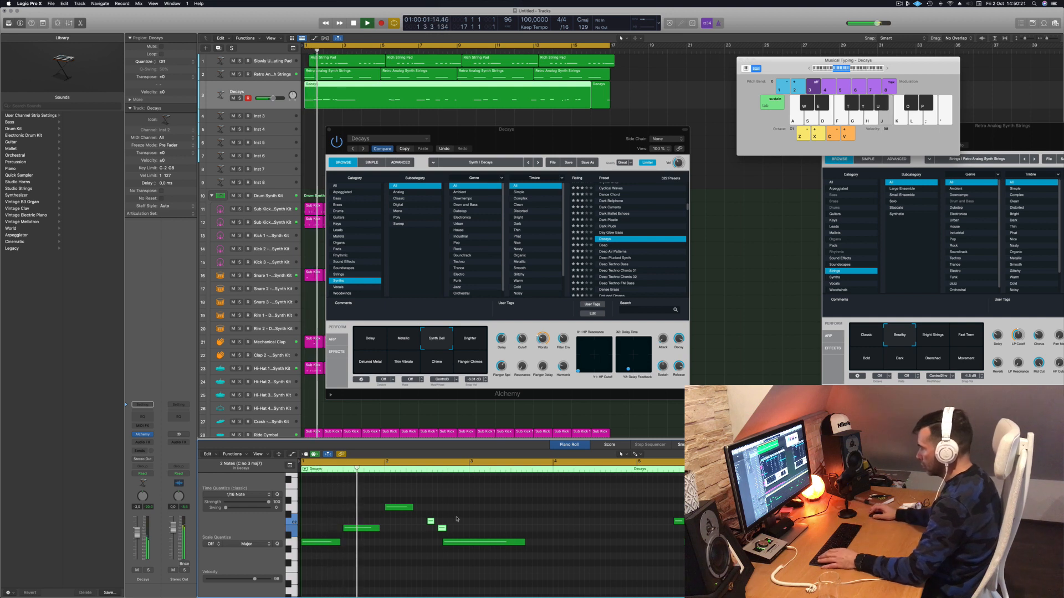
Move the long low note slightly later and shorten it to end near bar 3.
{"action": "left_click_drag", "start_coordinate": [462, 543], "coordinate": [467, 544]}
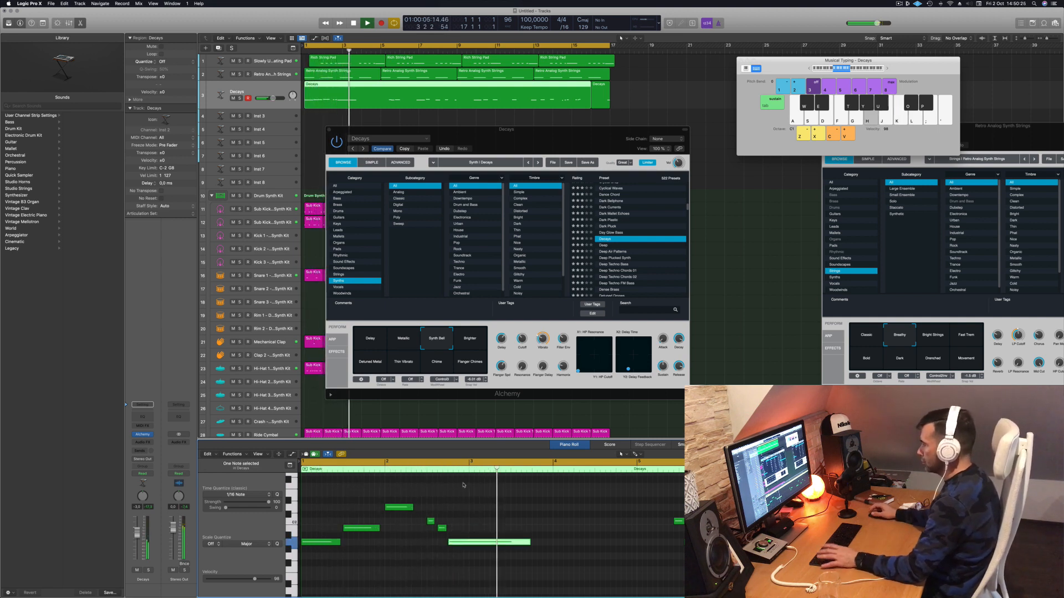
{"action": "key", "text": "space"}
{"action": "key", "text": "space"}
{"action": "scroll", "coordinate": [433, 505], "scroll_direction": "down", "scroll_amount": 1}
{"action": "scroll", "coordinate": [419, 508], "scroll_direction": "down", "scroll_amount": 1}
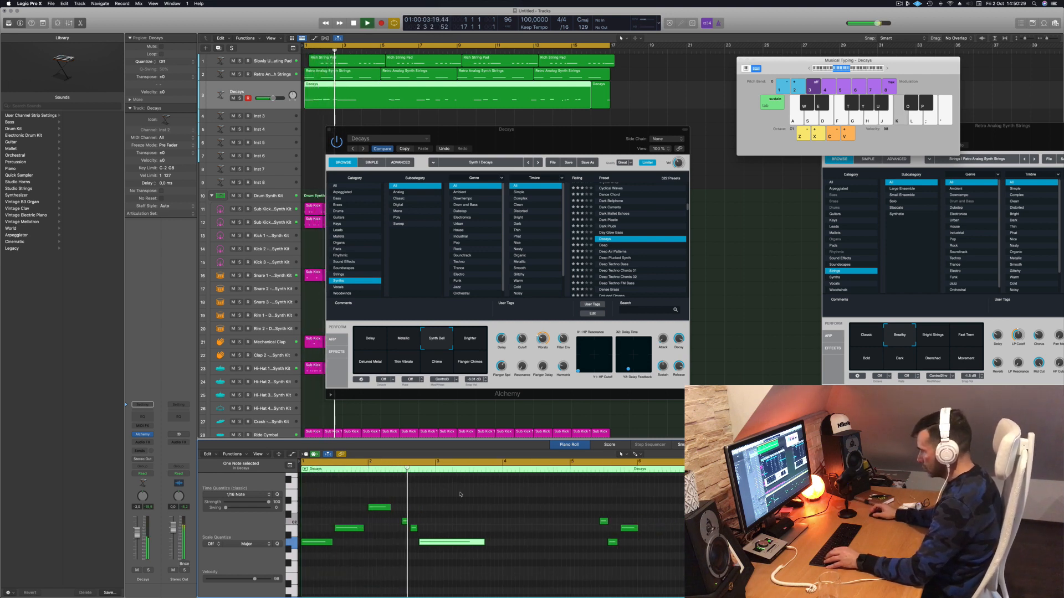
{"action": "left_click_drag", "start_coordinate": [486, 542], "coordinate": [442, 547]}
{"action": "key", "text": "Return"}
Split the long Decays region at bar 3, splitting crossing notes, and delete the part following the cut.
{"action": "left_click_drag", "start_coordinate": [547, 130], "coordinate": [672, 108]}
{"action": "key", "text": "Return"}
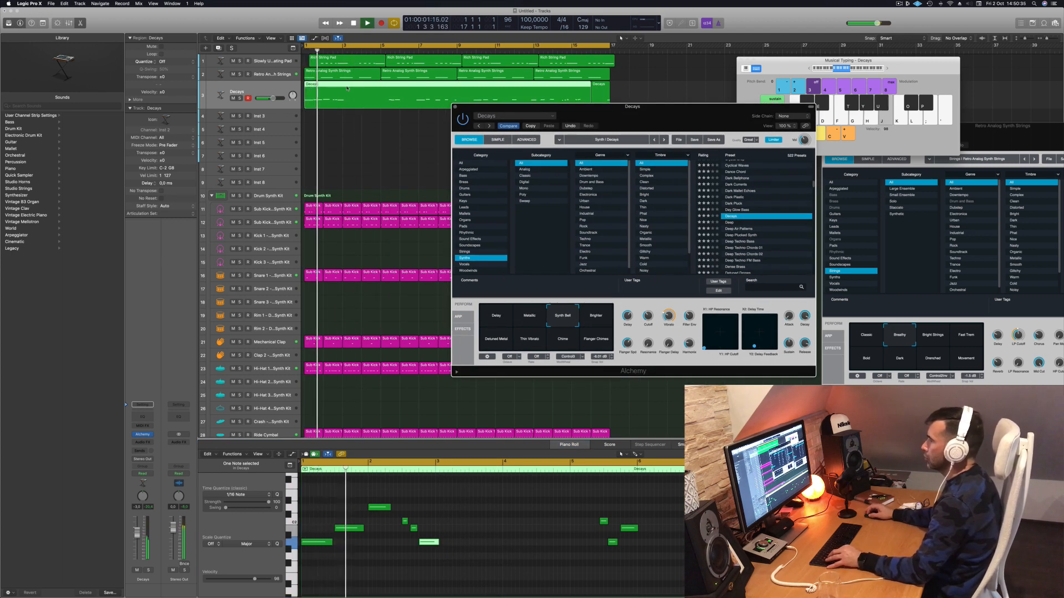
{"action": "left_click", "coordinate": [344, 90]}
{"action": "double_click", "coordinate": [344, 87]}
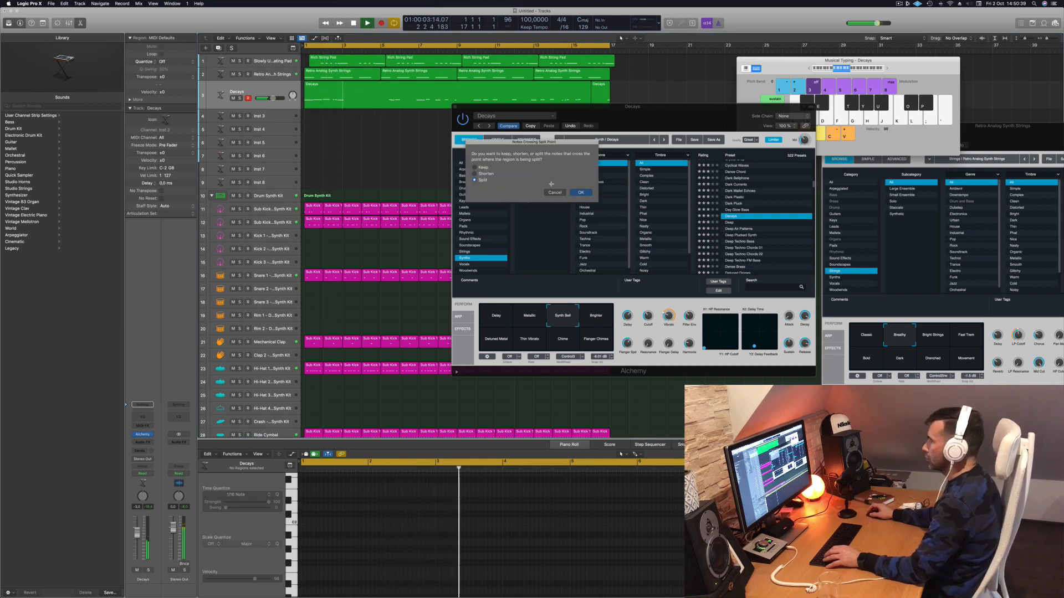
{"action": "left_click", "coordinate": [579, 192]}
{"action": "key", "text": "space"}
{"action": "key", "text": "space"}
{"action": "key", "text": "Delete"}
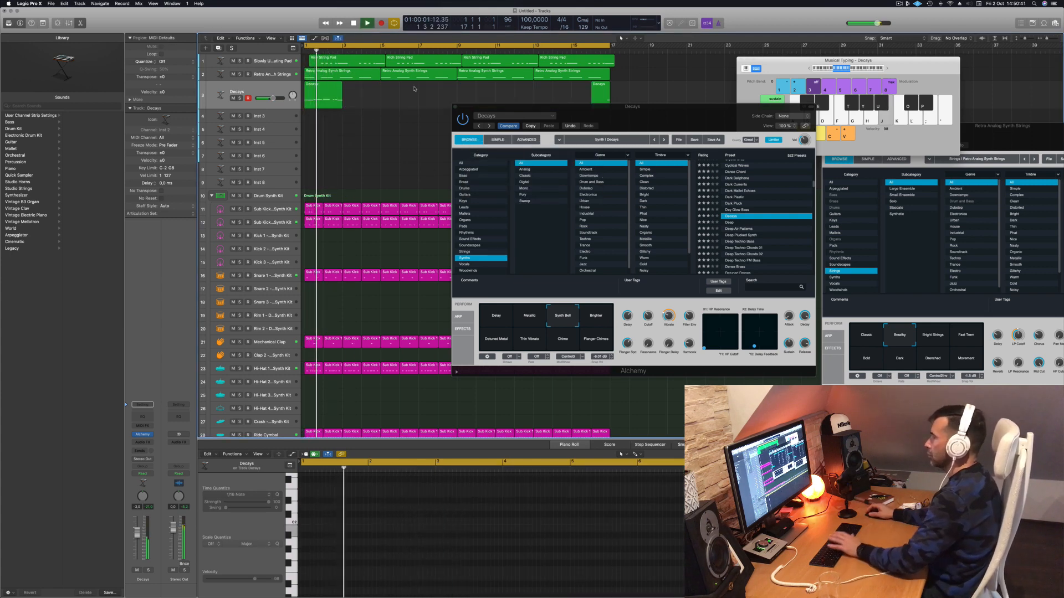
Add a send to Bus 4 on the Decays channel strip and raise its level.
{"action": "left_click", "coordinate": [326, 95]}
{"action": "left_click_drag", "start_coordinate": [618, 110], "coordinate": [521, 96]}
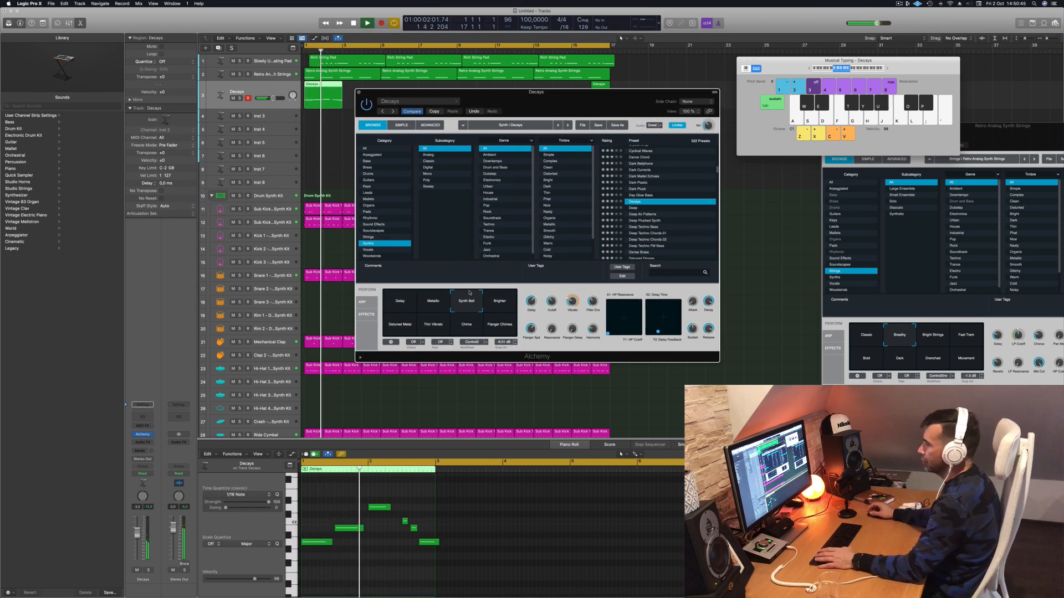
{"action": "left_click", "coordinate": [143, 451]}
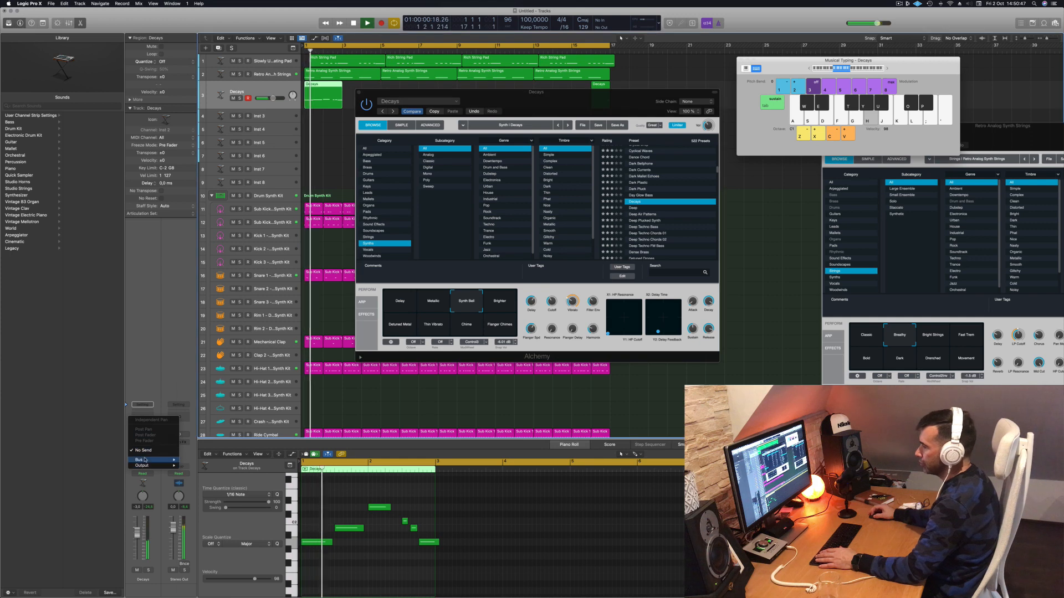
{"action": "mouse_move", "coordinate": [145, 460]}
{"action": "left_click", "coordinate": [198, 389]}
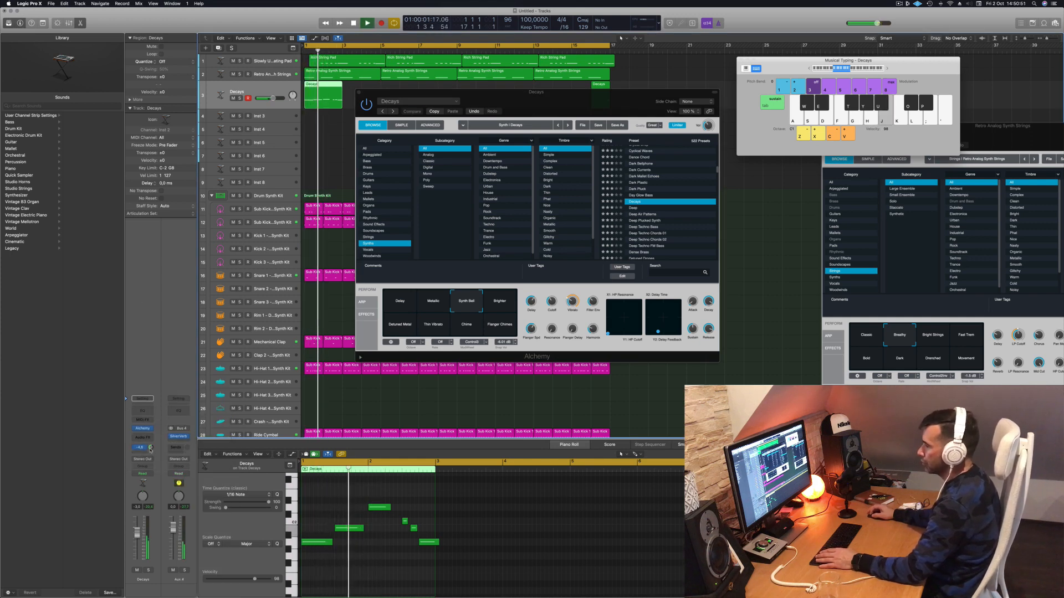
Add a second send to Bus 5 on the Decays channel strip and adjust its level during playback.
{"action": "left_click", "coordinate": [143, 448]}
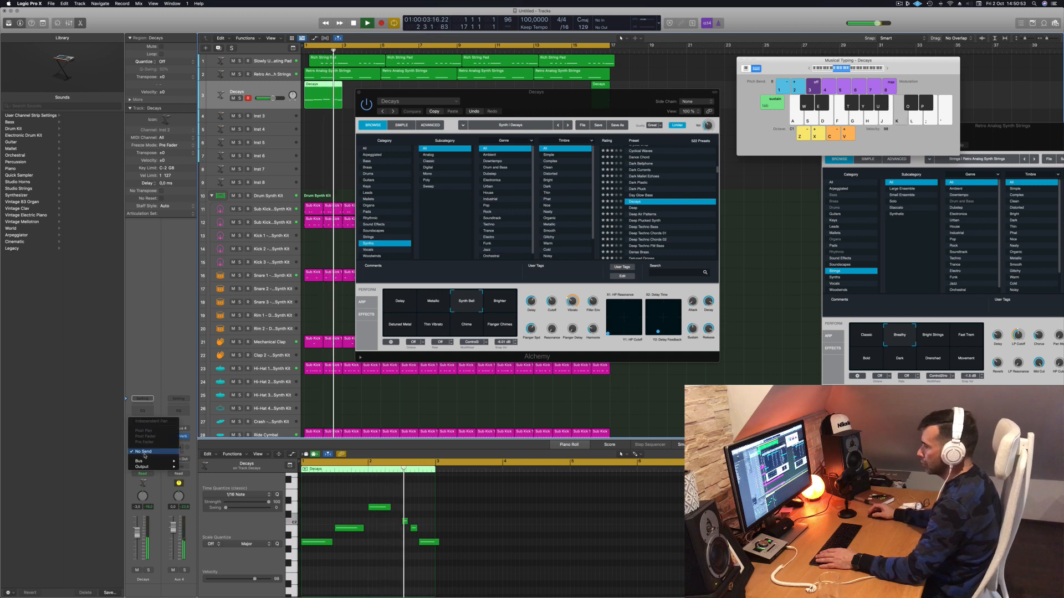
{"action": "mouse_move", "coordinate": [144, 461]}
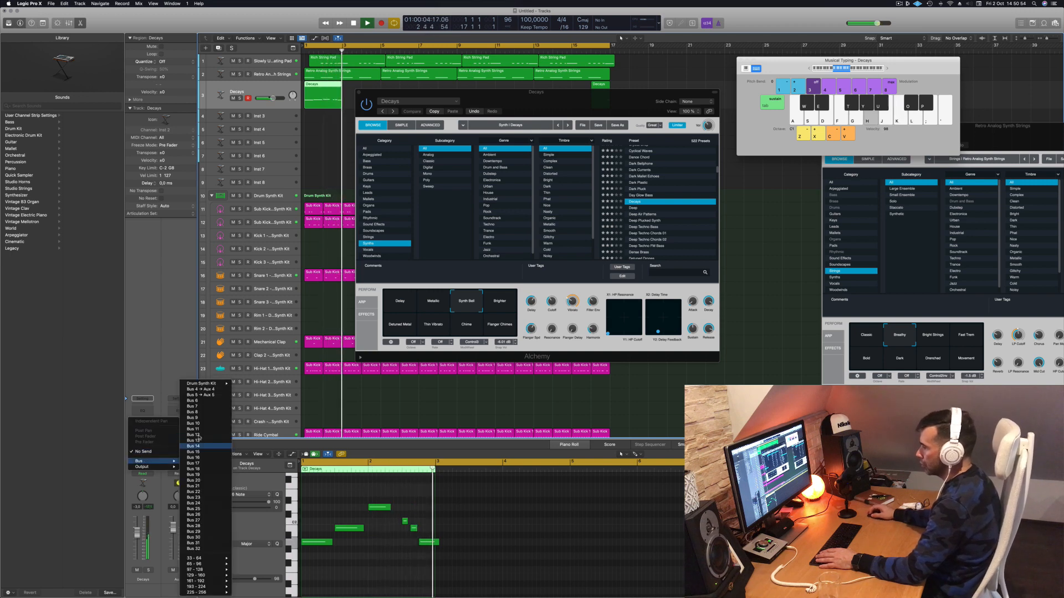
{"action": "left_click", "coordinate": [206, 395]}
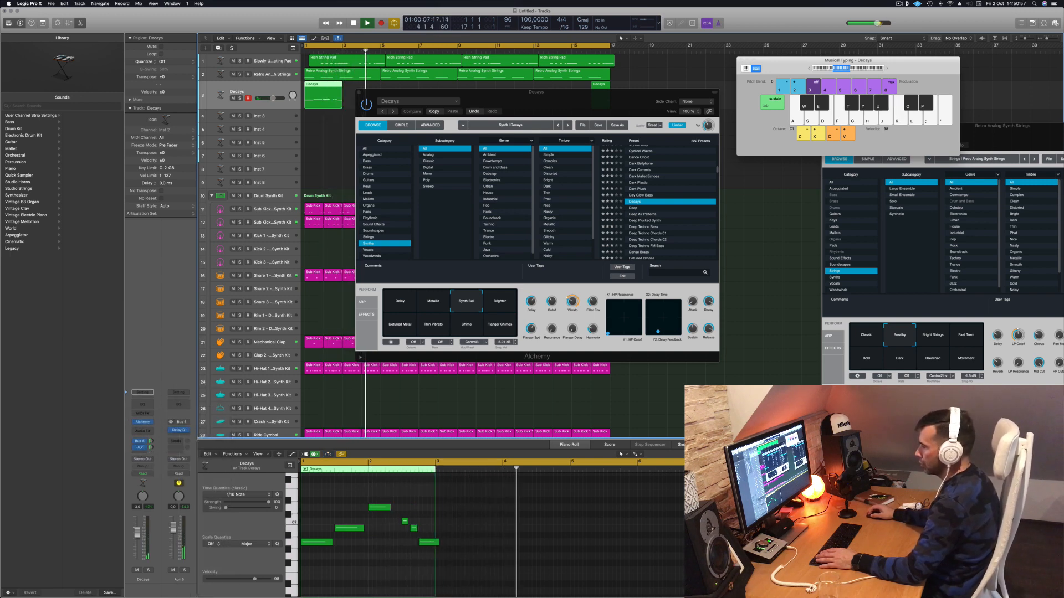
{"action": "key", "text": "Return"}
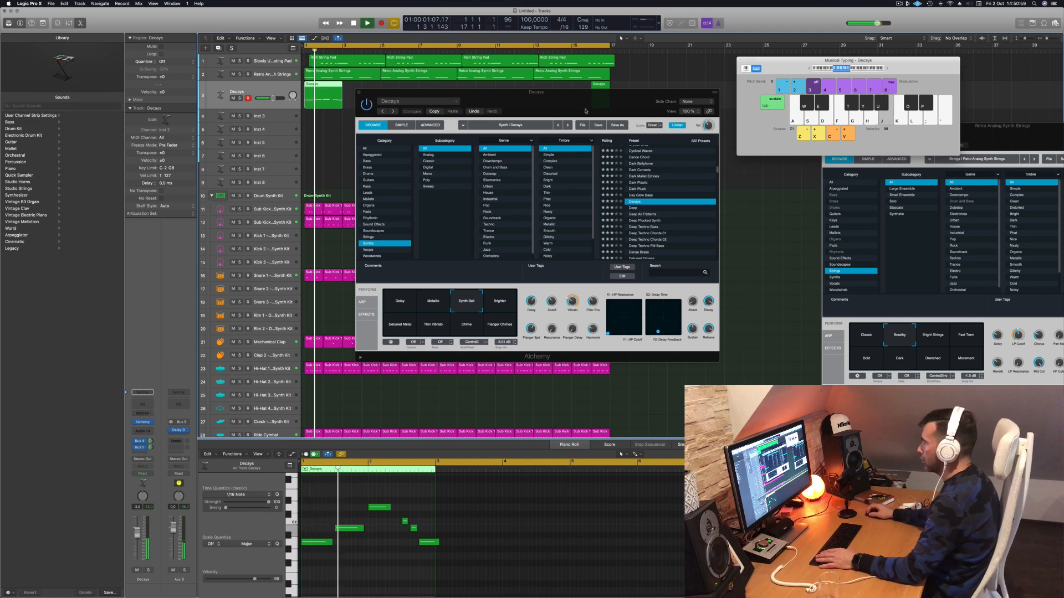
{"action": "left_click_drag", "start_coordinate": [589, 93], "coordinate": [641, 131]}
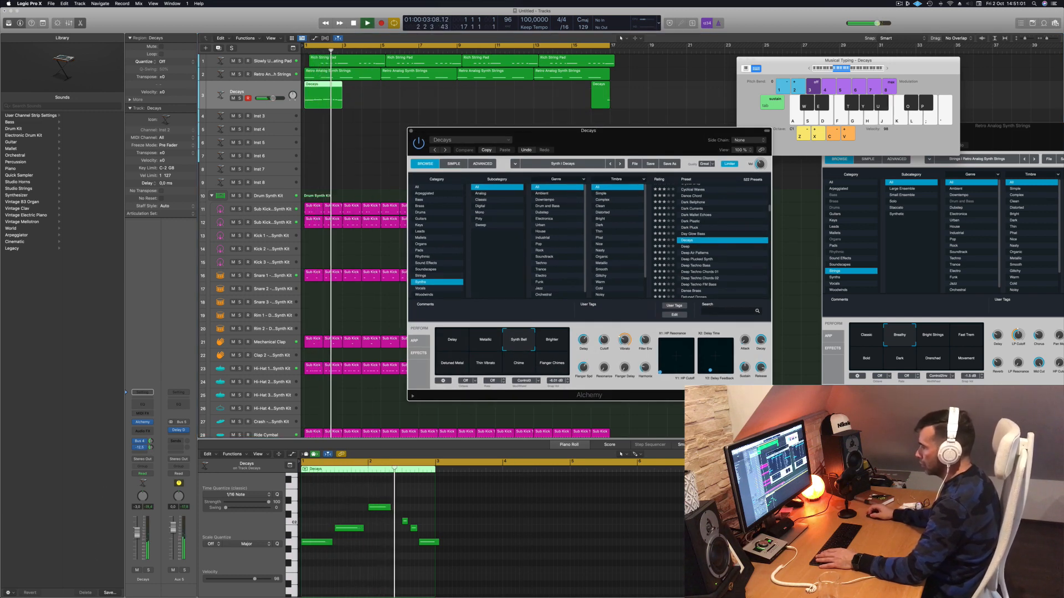
{"action": "left_click_drag", "start_coordinate": [152, 448], "coordinate": [154, 454]}
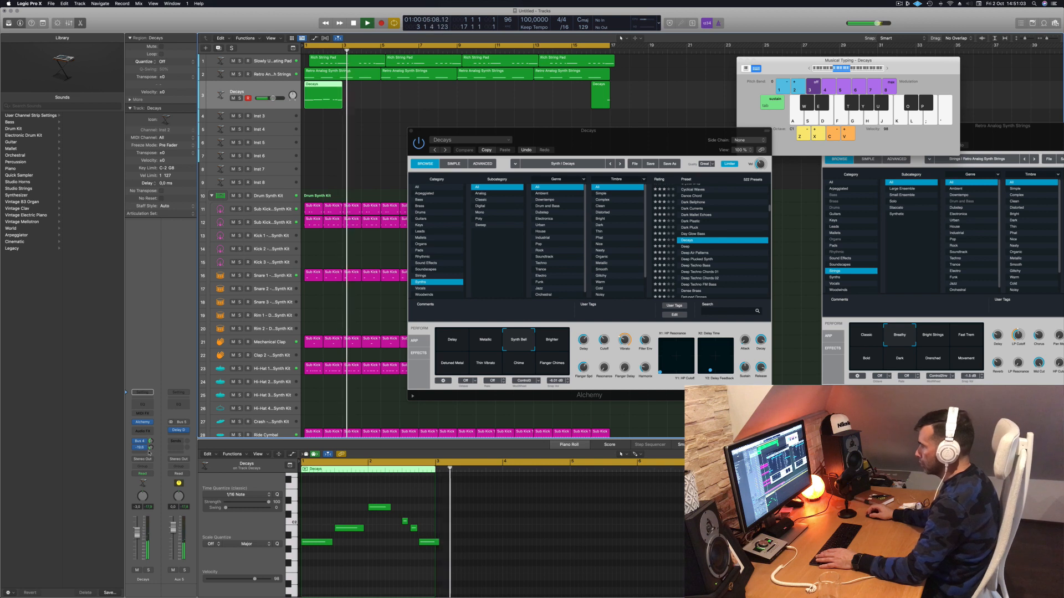
Switch the Alchemy performance snapshot of the Decays preset to Brighter.
{"action": "left_click", "coordinate": [551, 344]}
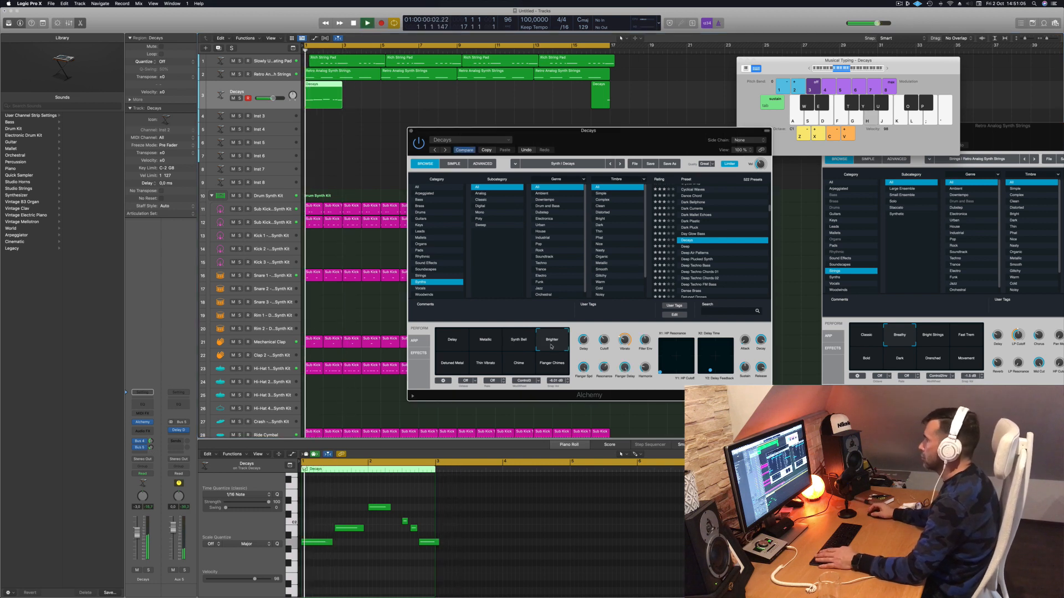
{"action": "left_click_drag", "start_coordinate": [680, 132], "coordinate": [648, 150]}
Delete the short leftover Decays region near bar 16 and select the remaining two-bar region.
{"action": "left_click_drag", "start_coordinate": [647, 94], "coordinate": [598, 109]}
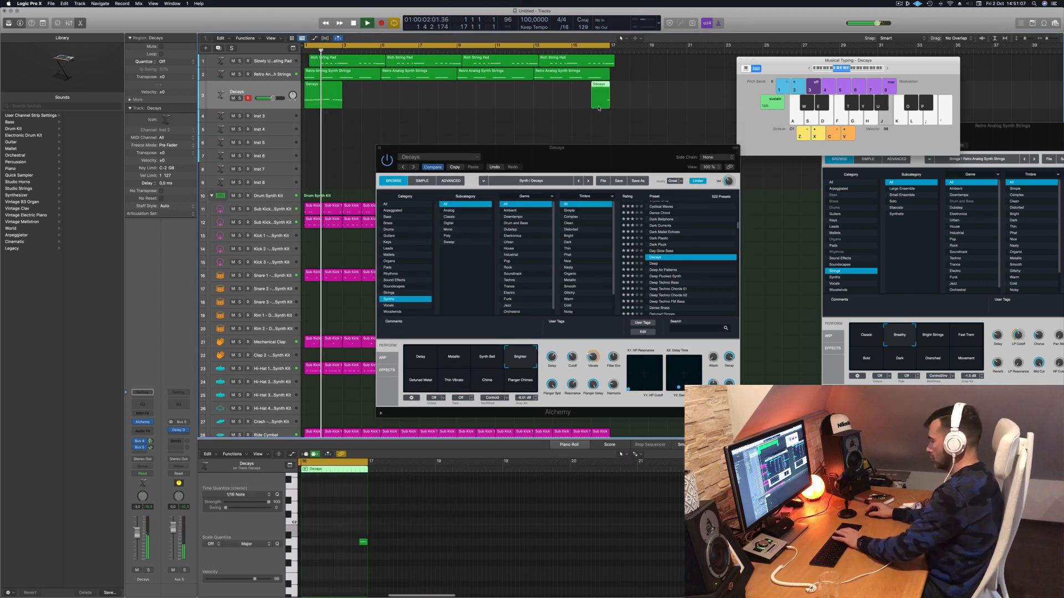
{"action": "key", "text": "Delete"}
{"action": "left_click", "coordinate": [321, 96]}
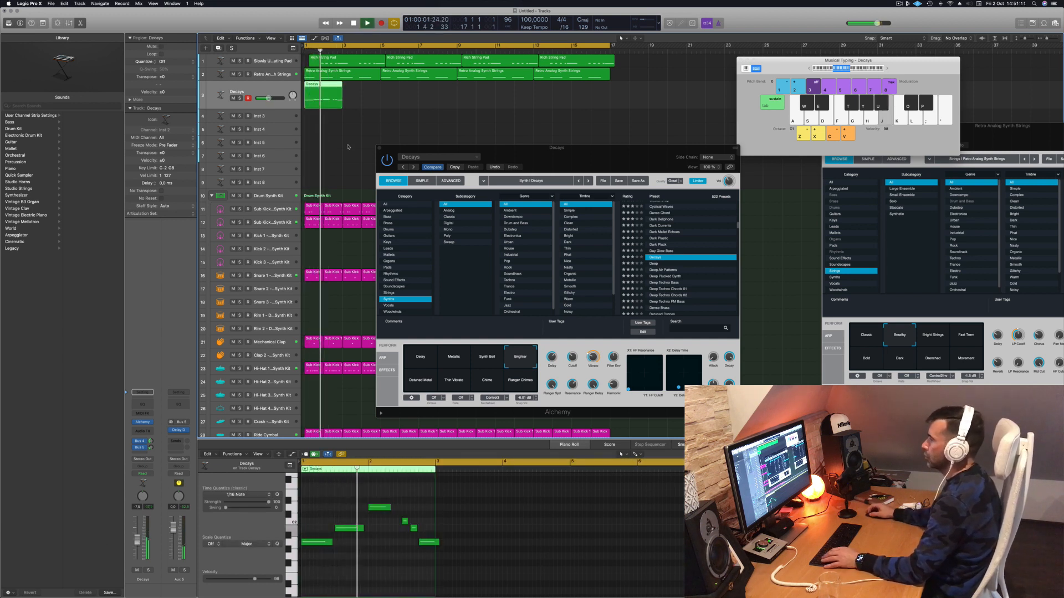
Copy the two-bar Decays region repeatedly along its track until the regions reach bar 17.
{"action": "left_click_drag", "start_coordinate": [320, 96], "coordinate": [400, 93]}
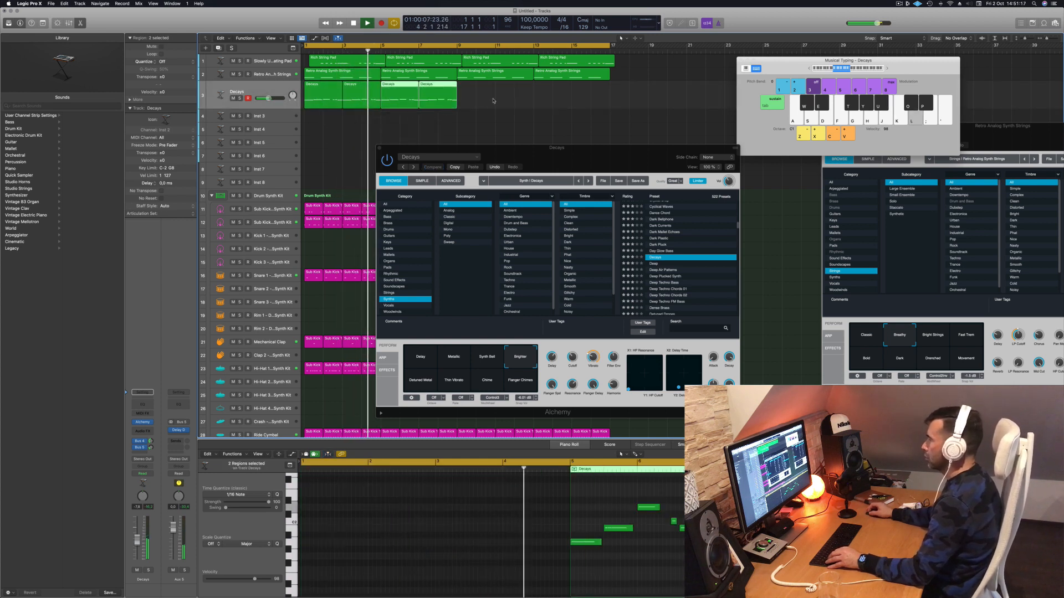
{"action": "left_click_drag", "start_coordinate": [417, 94], "coordinate": [494, 96]}
{"action": "key", "text": "space"}
{"action": "left_click_drag", "start_coordinate": [500, 156], "coordinate": [468, 150]}
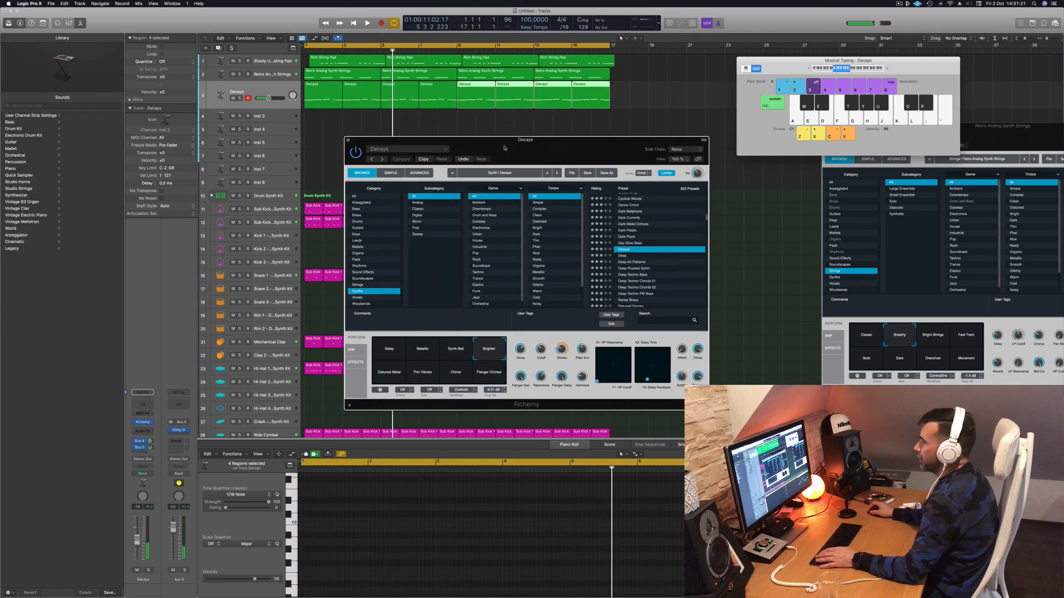
Audition the Detuned Metal, Thin Vibrato, Chime and Flanger Chimes snapshots of Decays during playback and raise the track's channel volume.
{"action": "key", "text": "Return"}
{"action": "key", "text": "space"}
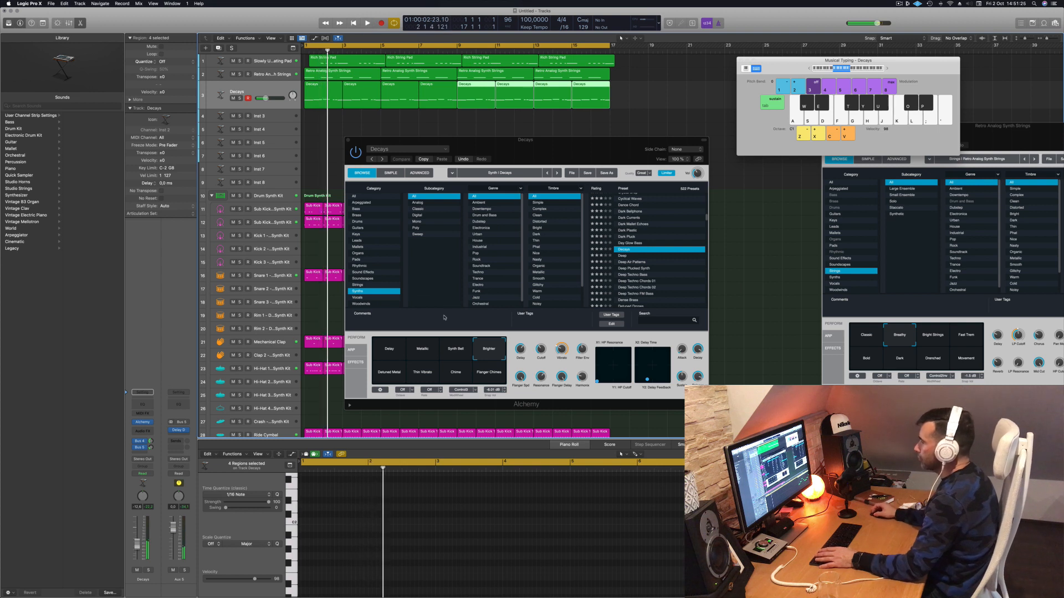
{"action": "key", "text": "space"}
{"action": "left_click", "coordinate": [390, 373]}
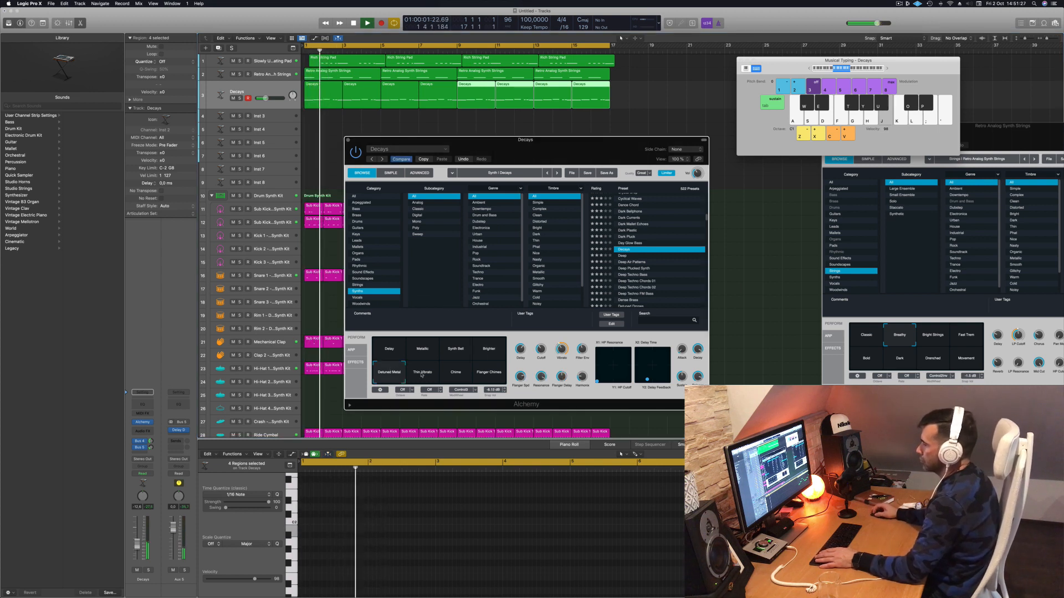
{"action": "left_click", "coordinate": [422, 375]}
{"action": "left_click", "coordinate": [457, 376]}
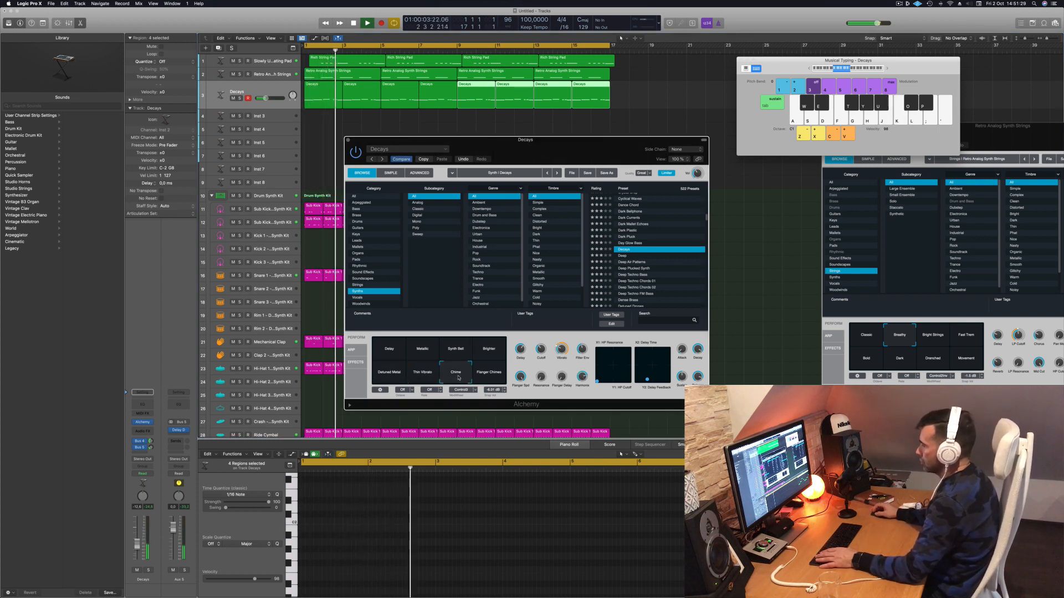
{"action": "left_click", "coordinate": [492, 374]}
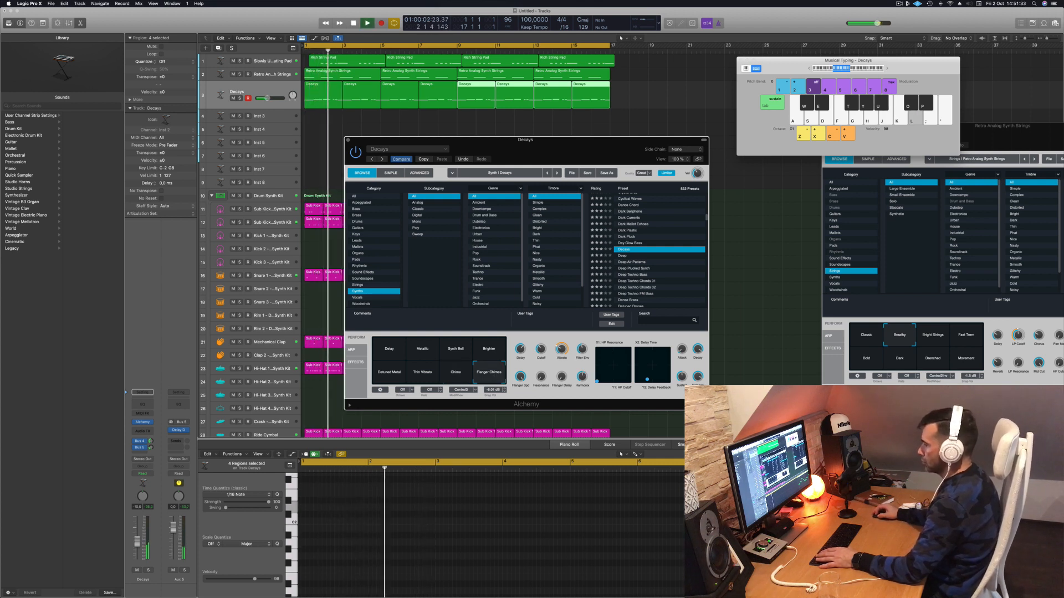
{"action": "left_click_drag", "start_coordinate": [137, 545], "coordinate": [137, 536]}
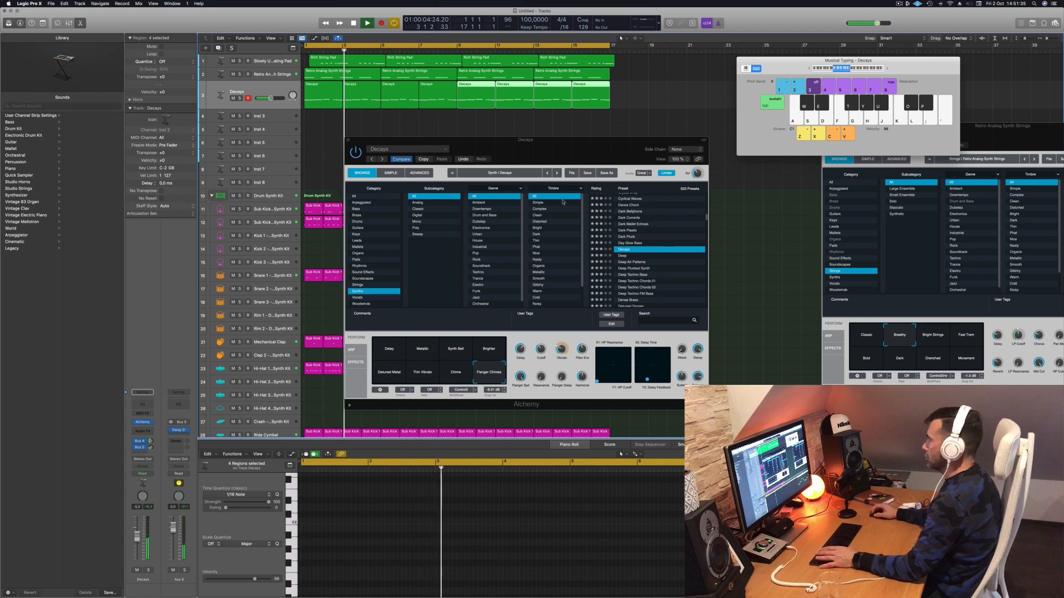
Copy the current Alchemy setting and load the Deviation synth preset for a comparison during playback.
{"action": "left_click", "coordinate": [423, 159]}
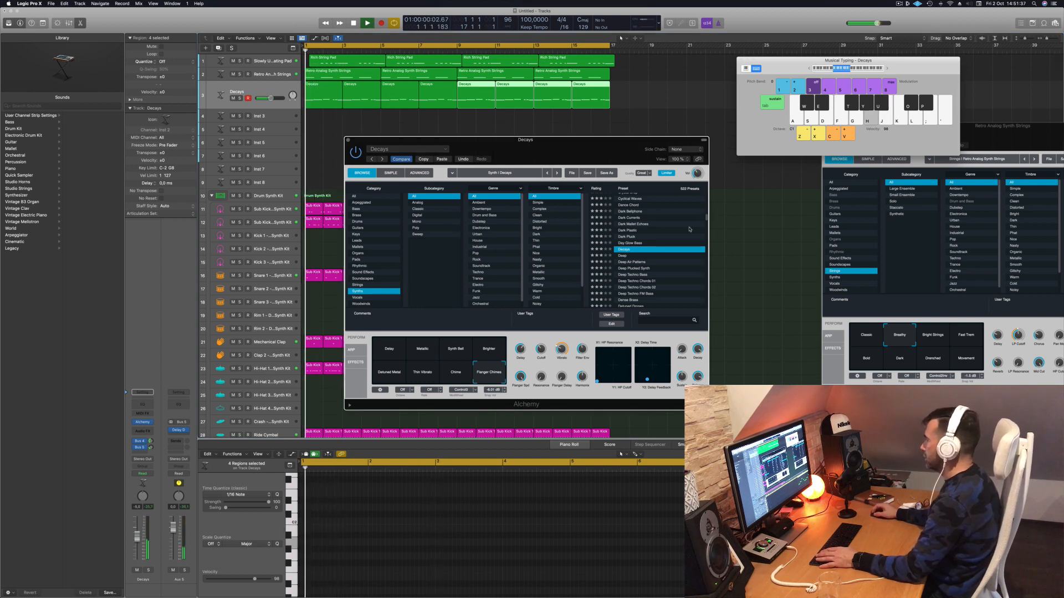
{"action": "scroll", "coordinate": [638, 278], "scroll_direction": "down", "scroll_amount": 4}
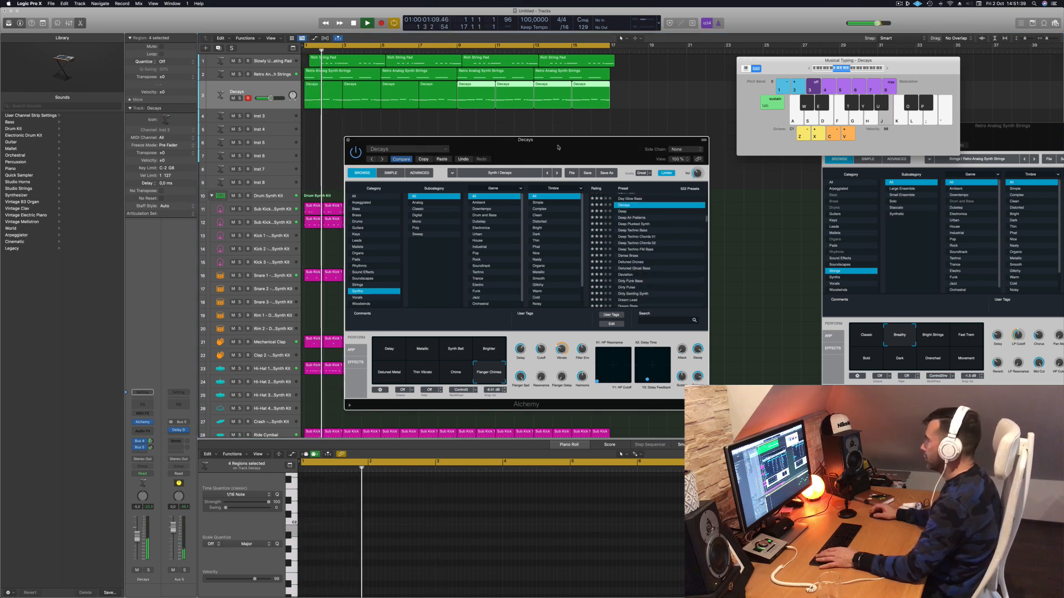
{"action": "left_click_drag", "start_coordinate": [555, 140], "coordinate": [591, 117]}
{"action": "key", "text": "space"}
{"action": "key", "text": "space"}
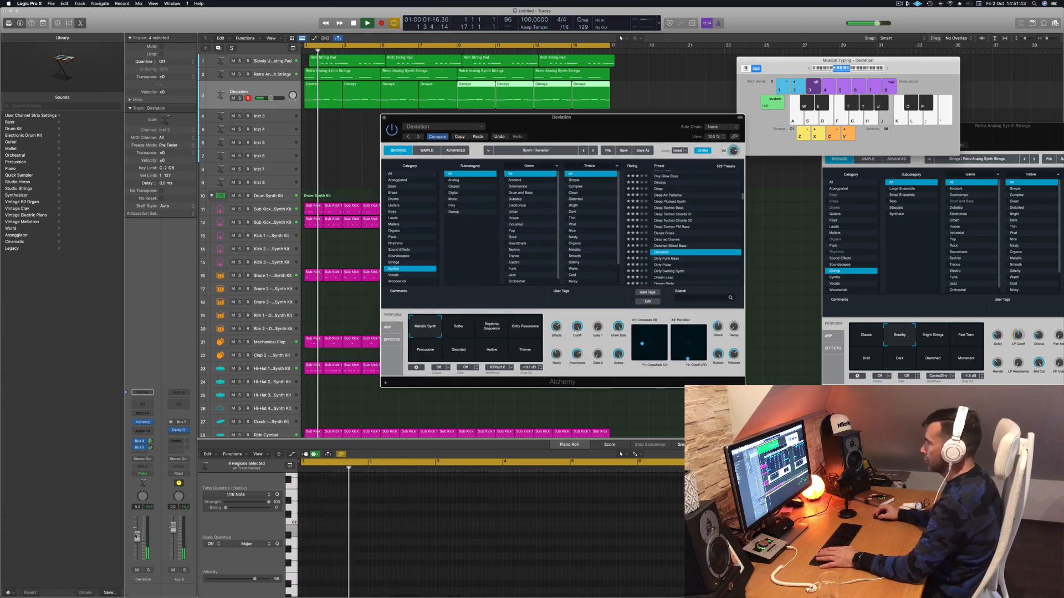
Load the Dirty Funk Bass preset in Alchemy and lower the track's channel volume.
{"action": "left_click", "coordinate": [669, 247]}
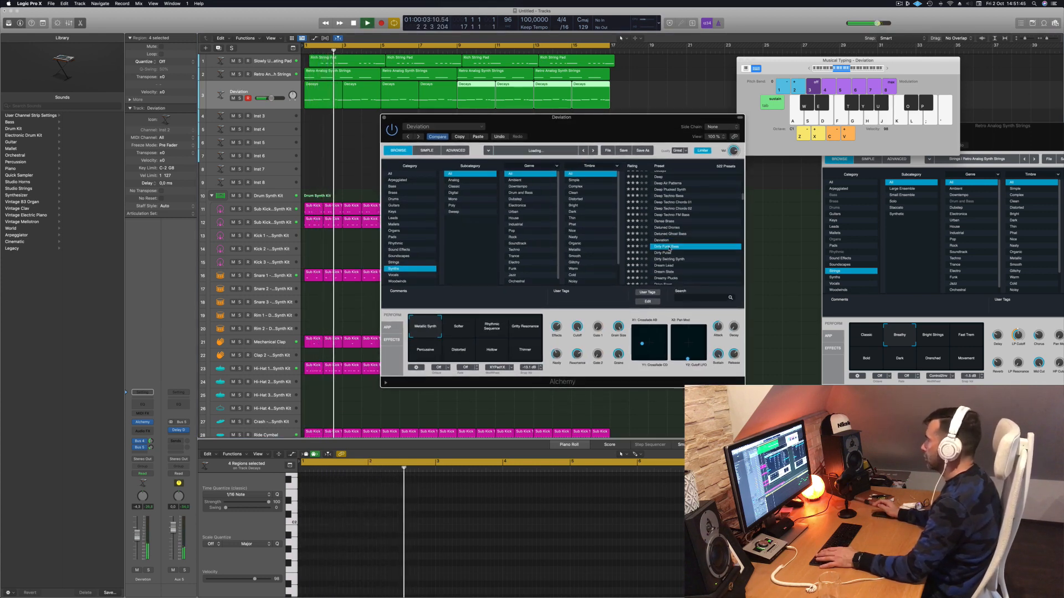
{"action": "left_click_drag", "start_coordinate": [666, 121], "coordinate": [691, 98]}
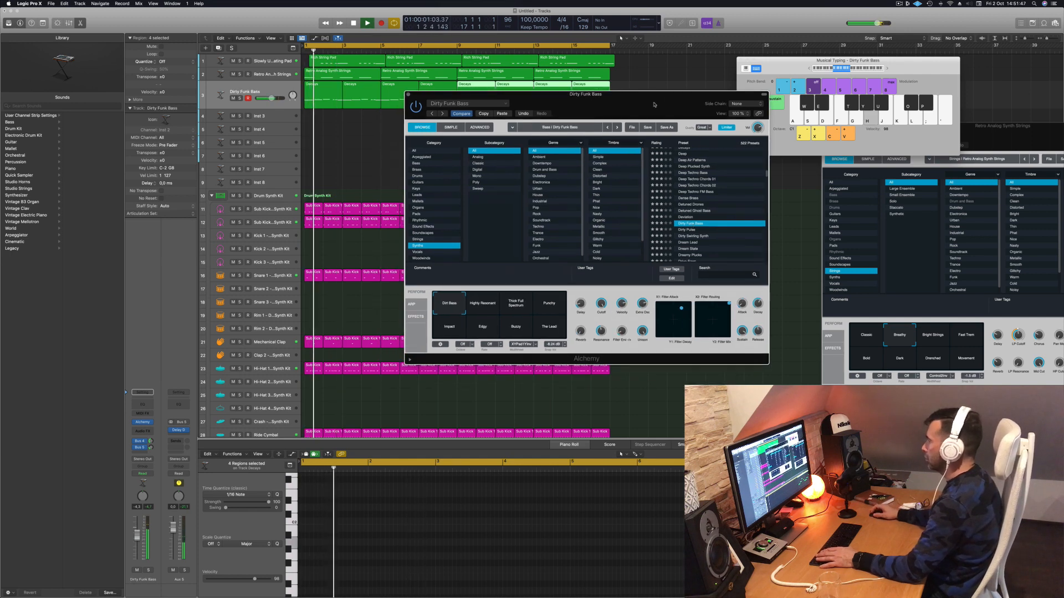
{"action": "left_click_drag", "start_coordinate": [137, 550], "coordinate": [137, 546]}
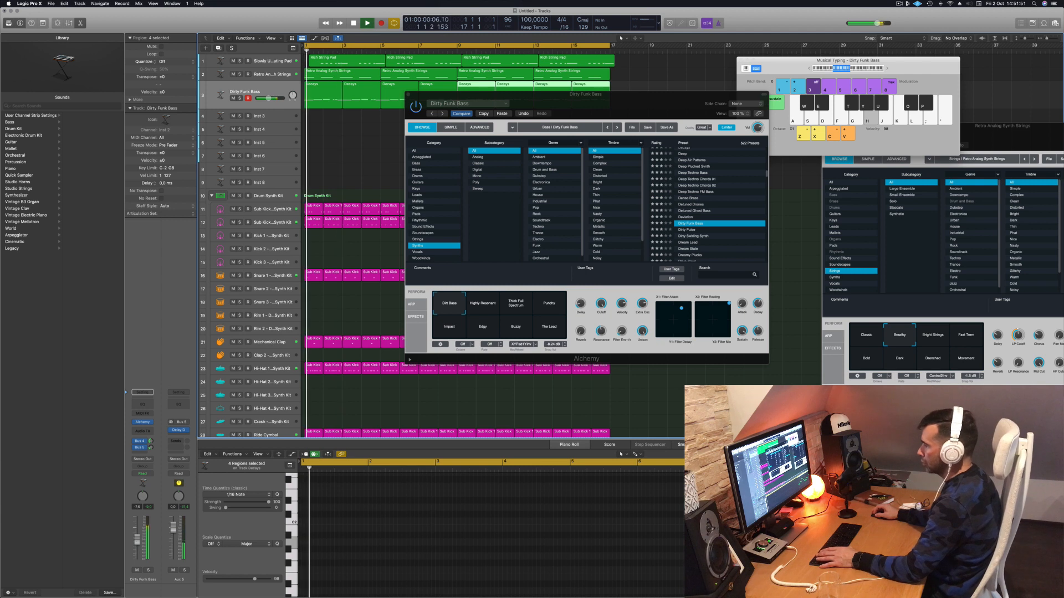
Audition the Highly Resonant, Thick Full Spectrum and Punchy snapshots of the Dirty Funk Bass preset during playback.
{"action": "left_click", "coordinate": [482, 305]}
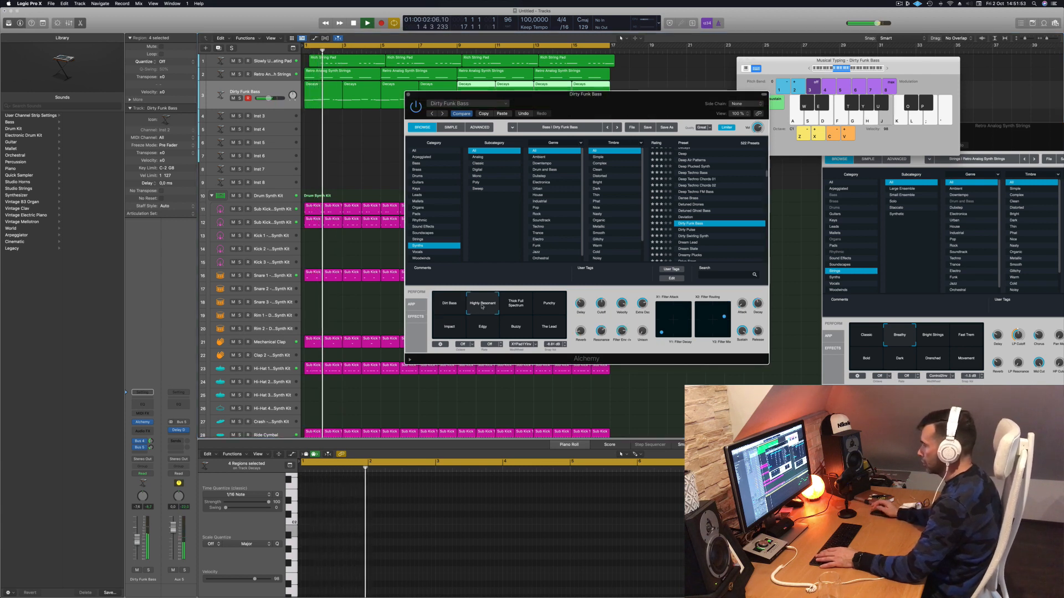
{"action": "left_click", "coordinate": [528, 310]}
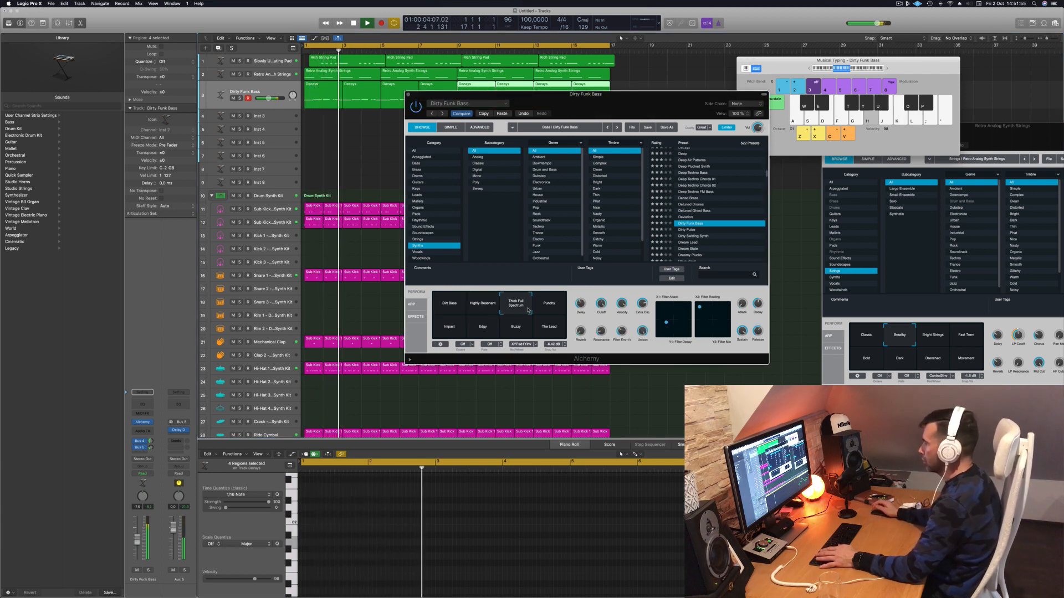
{"action": "key", "text": "Return"}
{"action": "left_click_drag", "start_coordinate": [637, 100], "coordinate": [564, 146]}
{"action": "left_click", "coordinate": [478, 348]}
{"action": "key", "text": "Return"}
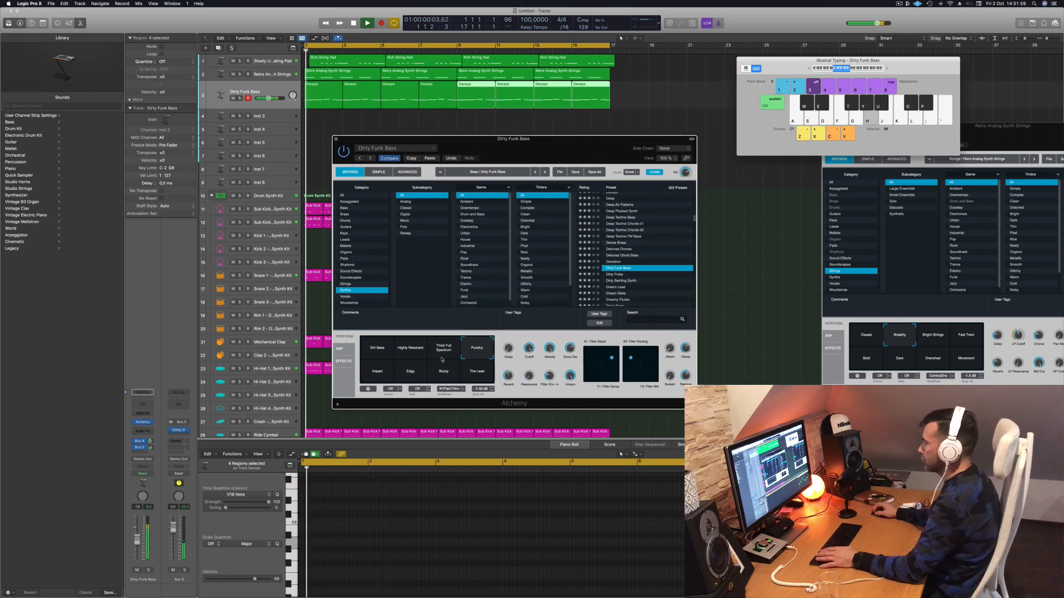
Audition the Impact, Edgy, Buzzy and The Lead snapshots of the Dirty Funk Bass preset during playback.
{"action": "left_click", "coordinate": [377, 372]}
{"action": "left_click", "coordinate": [411, 371]}
{"action": "left_click", "coordinate": [444, 372]}
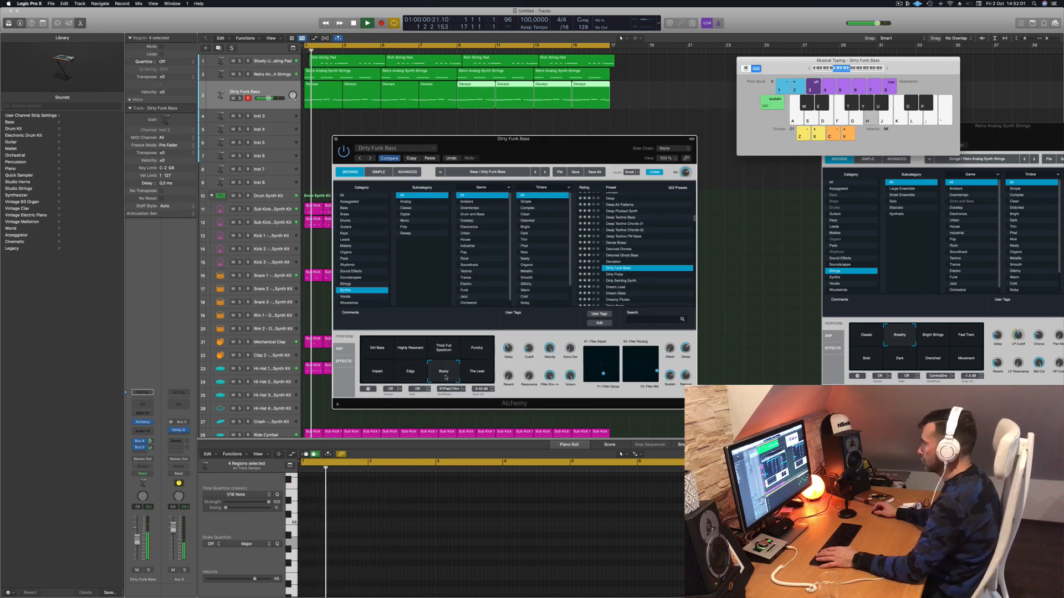
{"action": "left_click", "coordinate": [473, 373]}
{"action": "key", "text": "Return"}
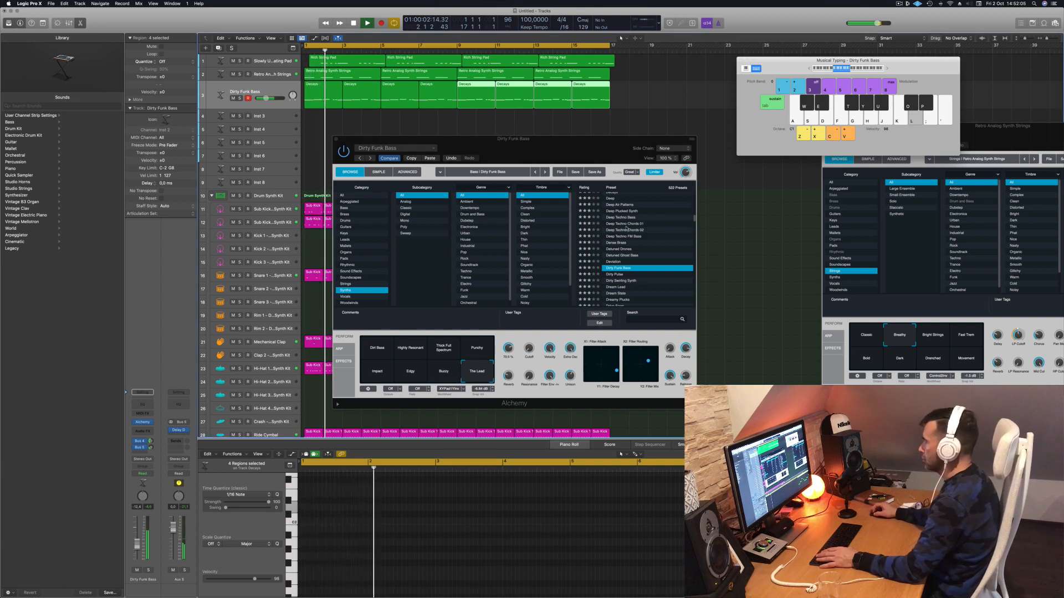
Try the Dirty Pulse and Dirty Swirling Synth presets on the melody, playing it from the start with each.
{"action": "scroll", "coordinate": [622, 237], "scroll_direction": "down", "scroll_amount": 3}
{"action": "left_click", "coordinate": [612, 244]}
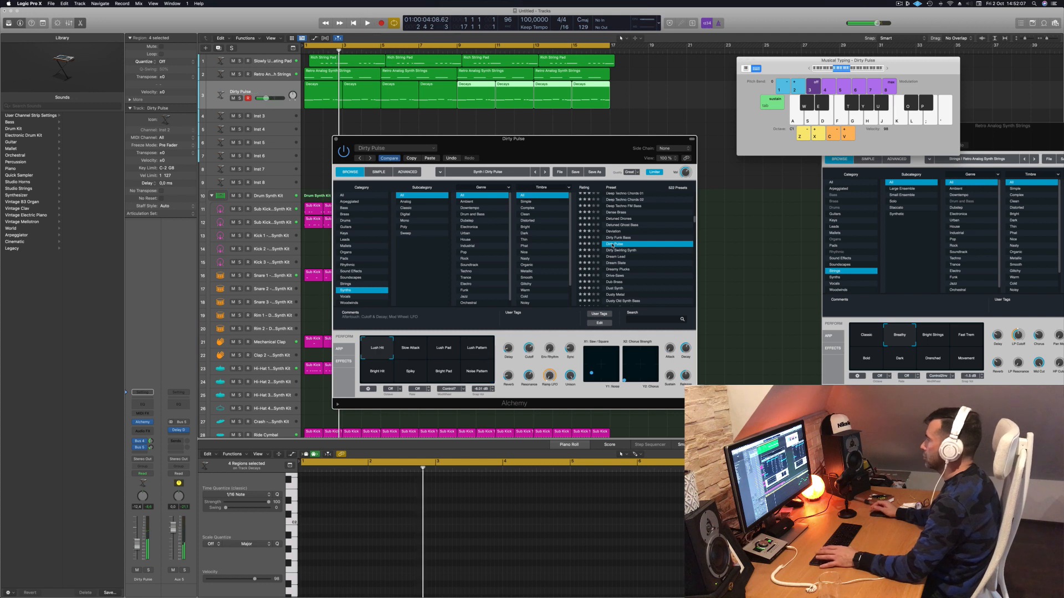
{"action": "key", "text": "Return"}
{"action": "left_click_drag", "start_coordinate": [576, 141], "coordinate": [596, 119]}
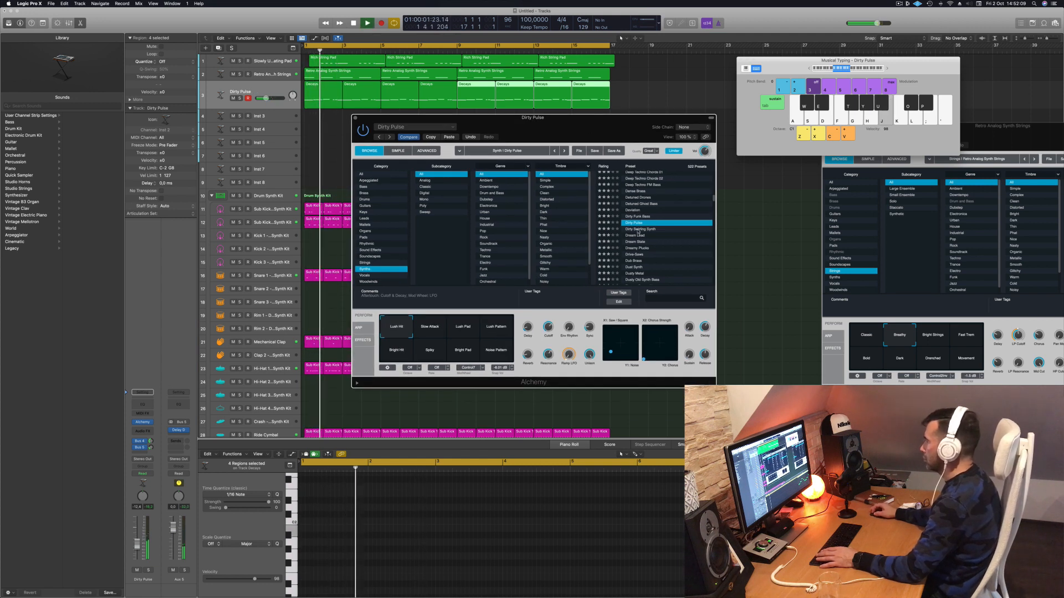
{"action": "left_click", "coordinate": [638, 230]}
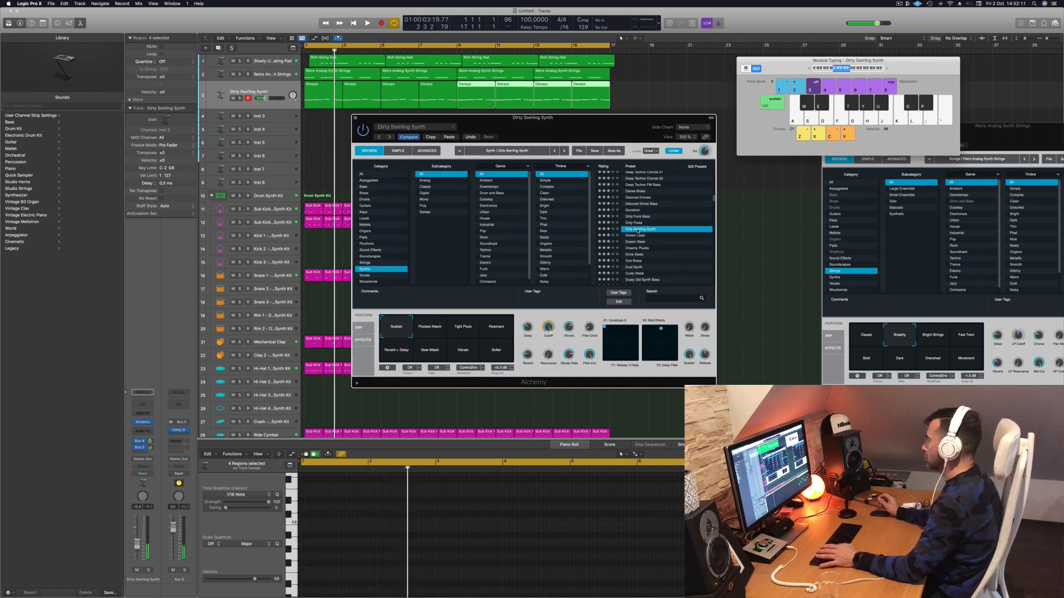
{"action": "key", "text": "Return"}
{"action": "left_click_drag", "start_coordinate": [573, 125], "coordinate": [621, 114]}
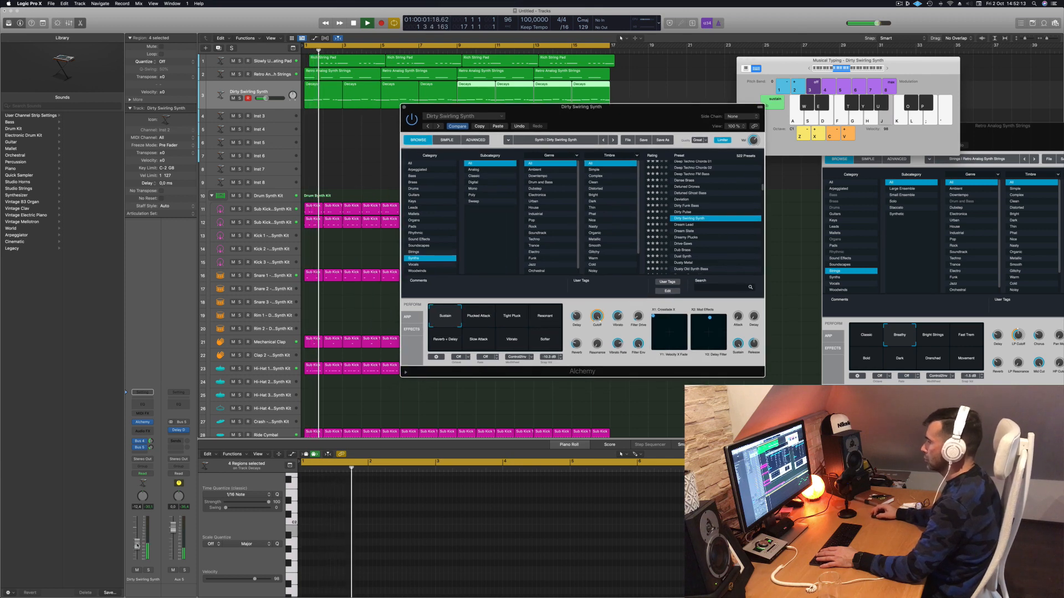
Audition the Plucked Attack, Tight Pluck, Resonant, Reverb + Delay, Slow Attack and Vibrato snapshots of Dirty Swirling Synth.
{"action": "left_click", "coordinate": [478, 316]}
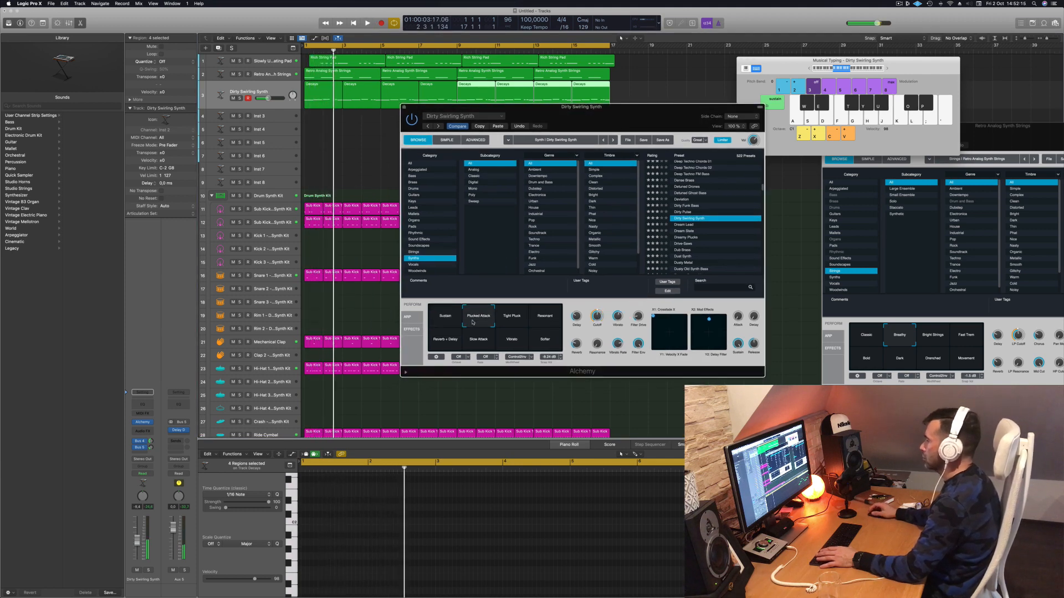
{"action": "left_click", "coordinate": [522, 318]}
{"action": "left_click", "coordinate": [545, 315]}
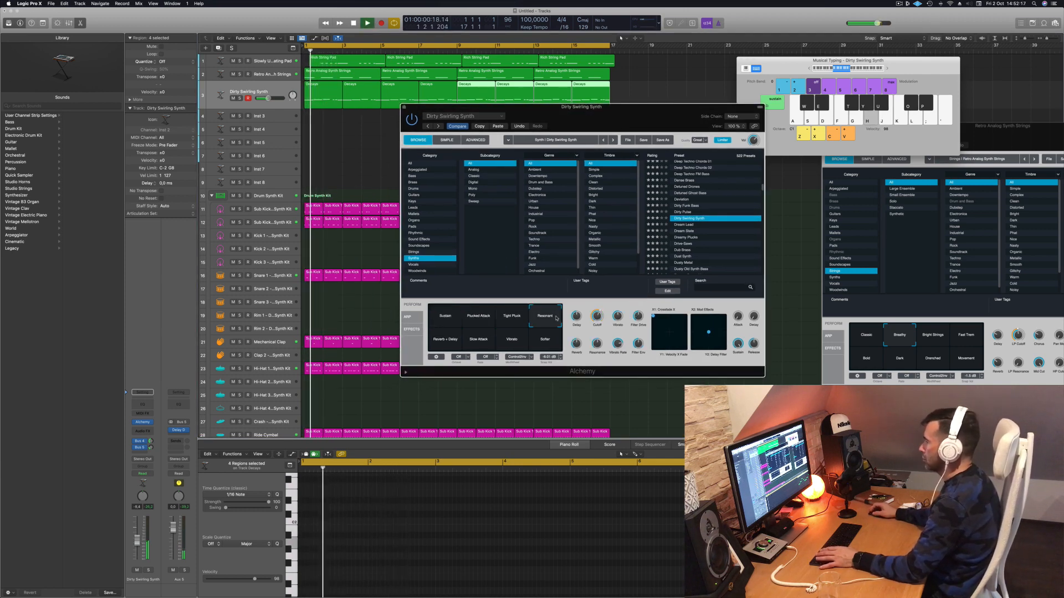
{"action": "left_click", "coordinate": [445, 341]}
{"action": "left_click", "coordinate": [478, 339]}
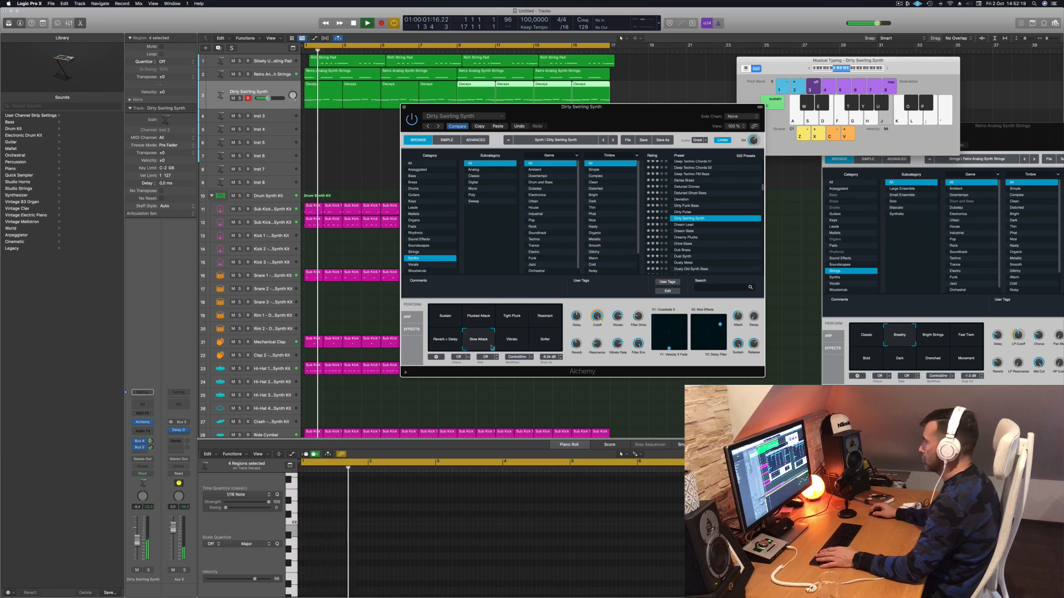
{"action": "left_click", "coordinate": [512, 340]}
Try the Dusty Old Synth Bass and Eastern Dream Vox presets on the melody track.
{"action": "scroll", "coordinate": [697, 238], "scroll_direction": "down", "scroll_amount": 3}
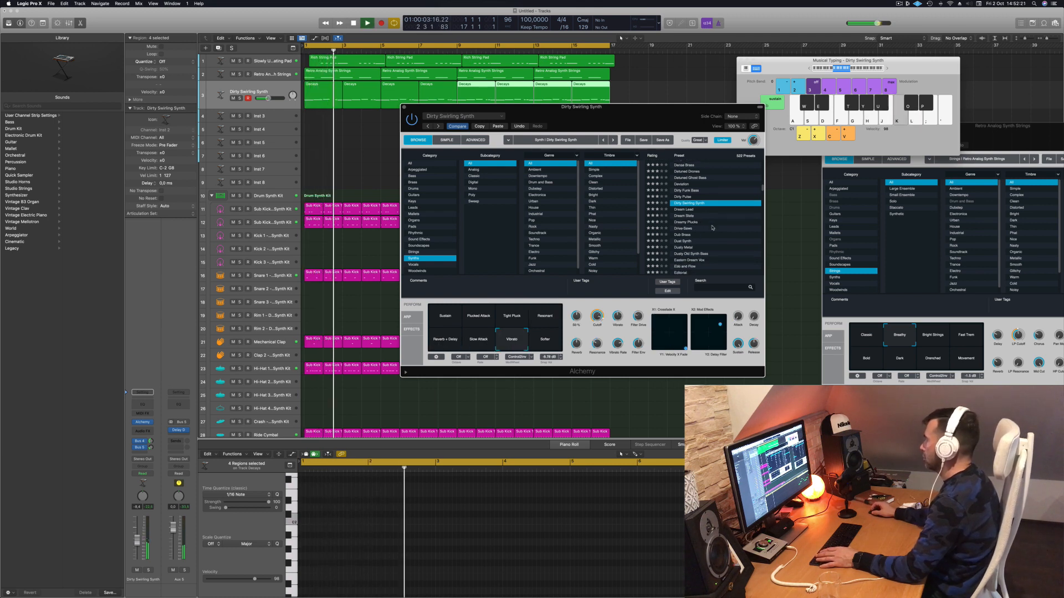
{"action": "left_click", "coordinate": [697, 235]}
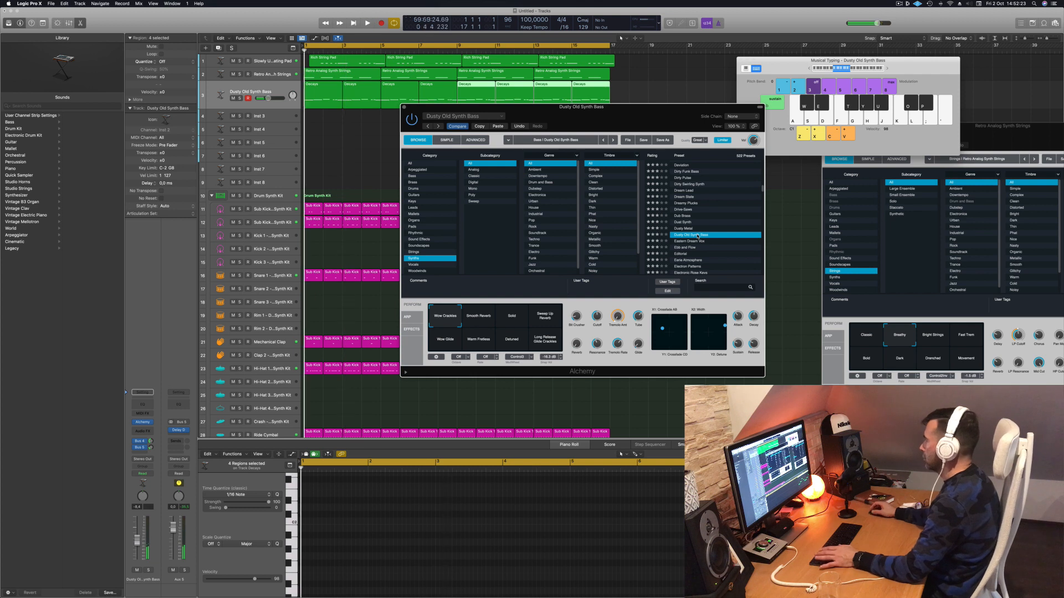
{"action": "left_click", "coordinate": [692, 225]}
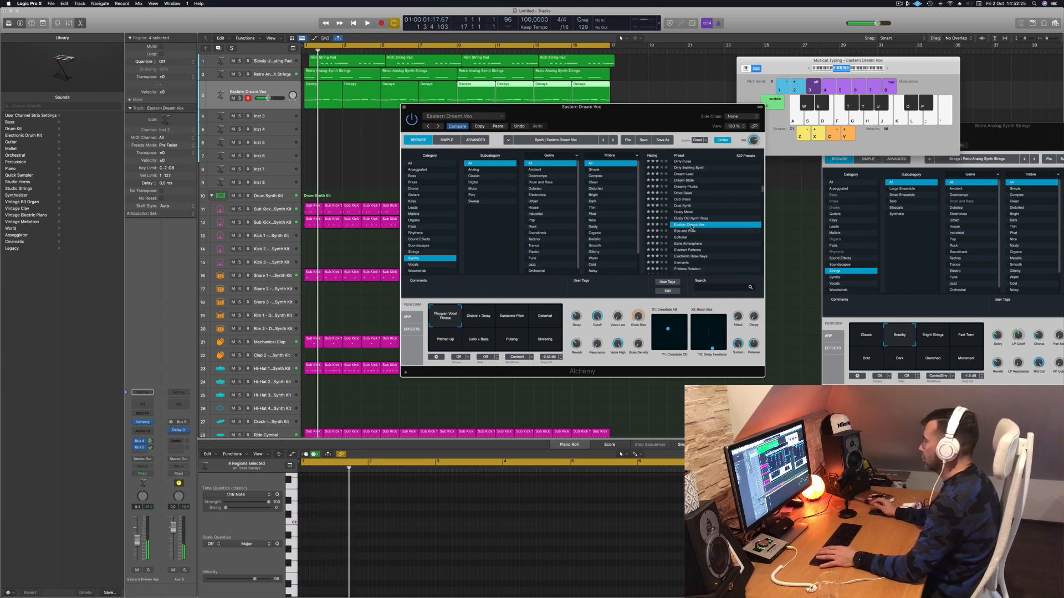
{"action": "left_click_drag", "start_coordinate": [617, 115], "coordinate": [603, 115]}
Load the Editorial synth preset in Alchemy and listen to it with the melody.
{"action": "scroll", "coordinate": [676, 216], "scroll_direction": "down", "scroll_amount": 2}
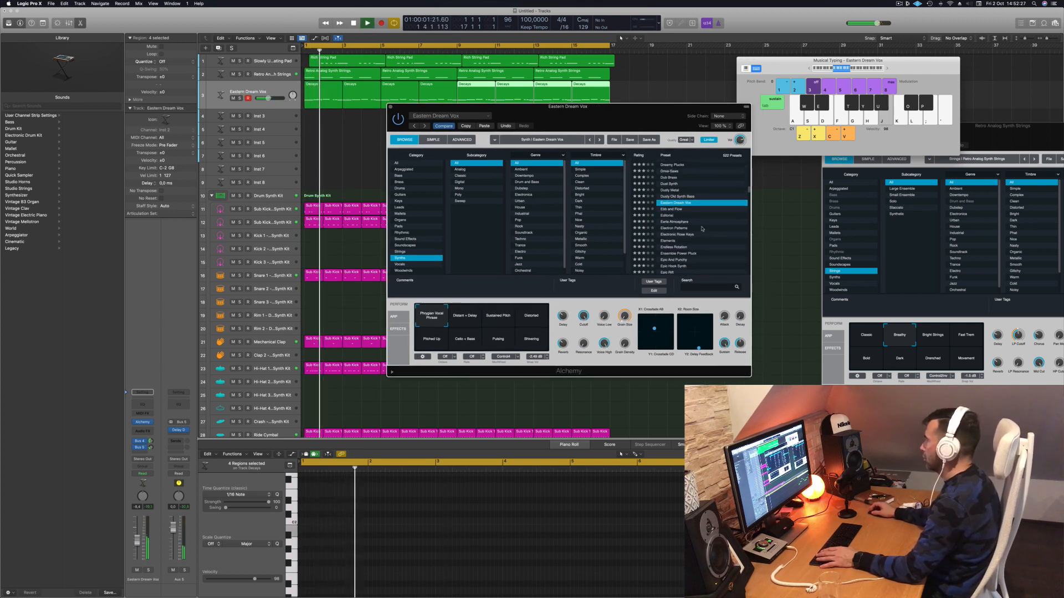
{"action": "left_click", "coordinate": [669, 216]}
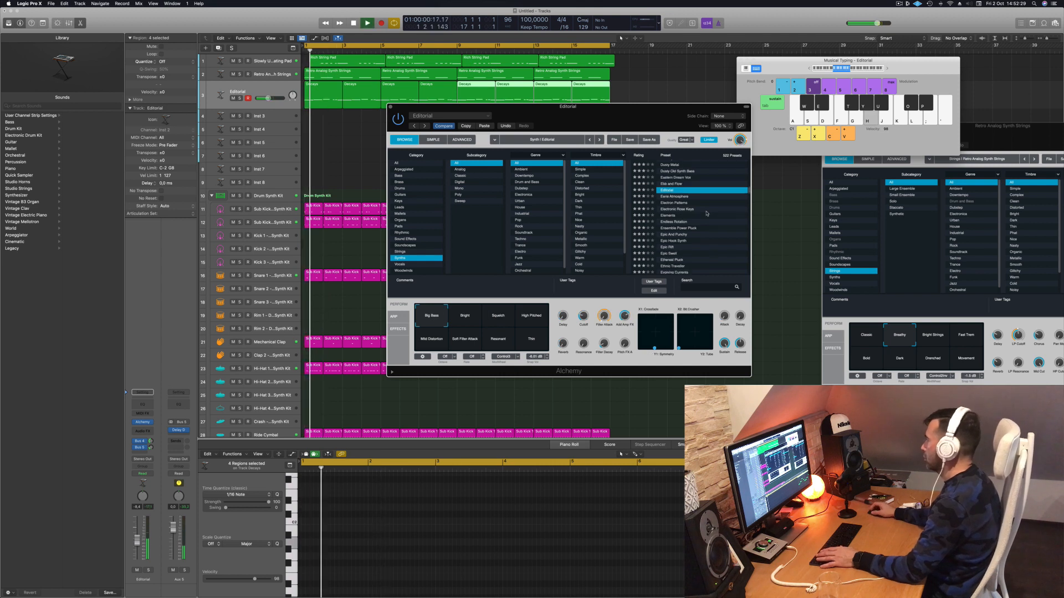
{"action": "scroll", "coordinate": [703, 211], "scroll_direction": "down", "scroll_amount": 2}
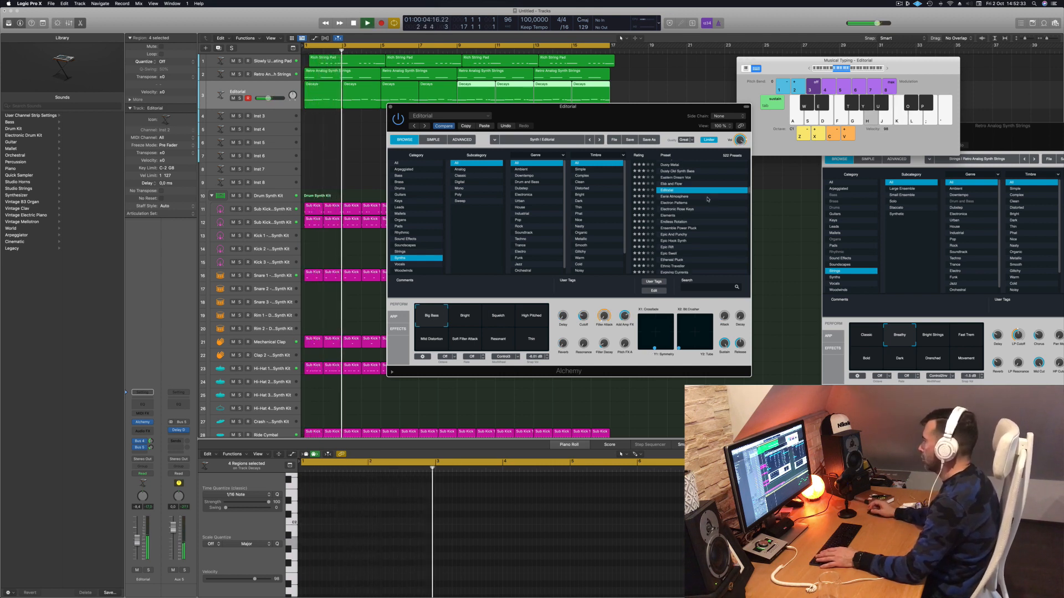
Compare the Bright and Squelch snapshots of the Editorial preset during playback and settle on Bright.
{"action": "left_click", "coordinate": [464, 315]}
{"action": "left_click", "coordinate": [510, 320]}
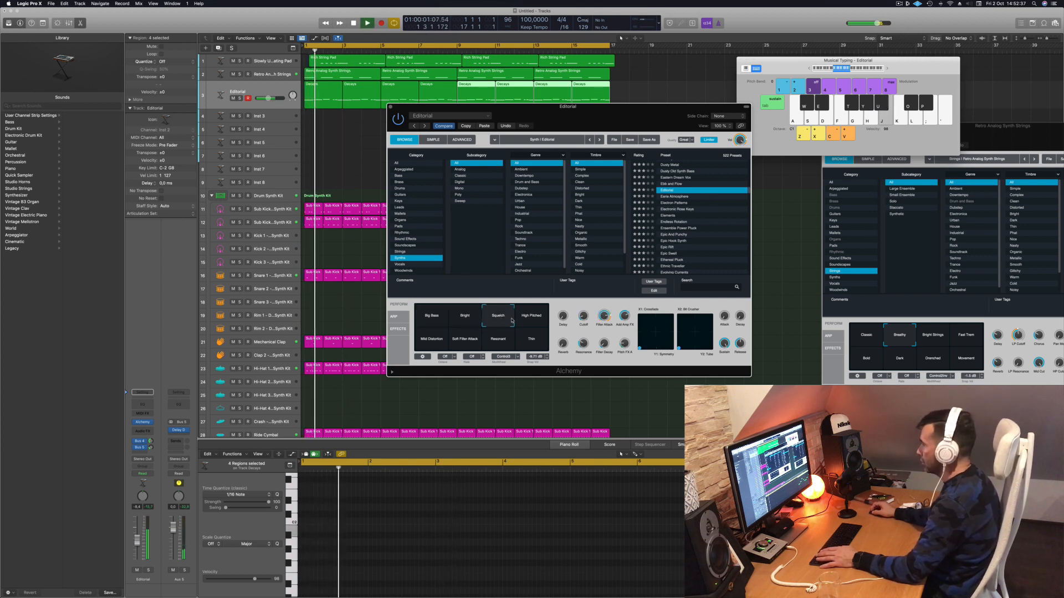
{"action": "left_click", "coordinate": [478, 319]}
{"action": "key", "text": "space"}
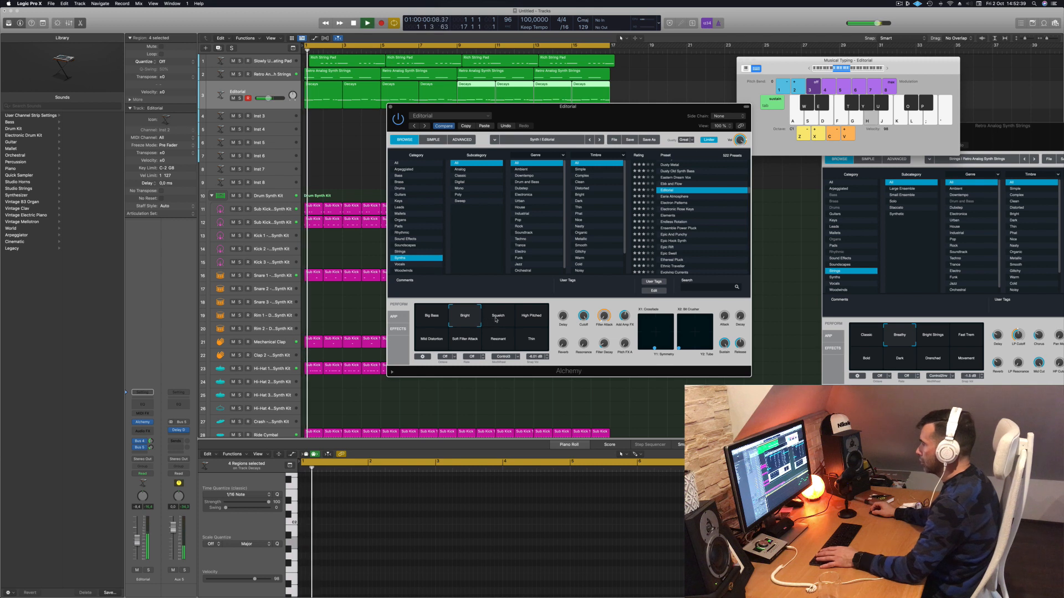
{"action": "left_click", "coordinate": [496, 320]}
{"action": "key", "text": "space"}
{"action": "key", "text": "h"}
{"action": "left_click", "coordinate": [467, 318]}
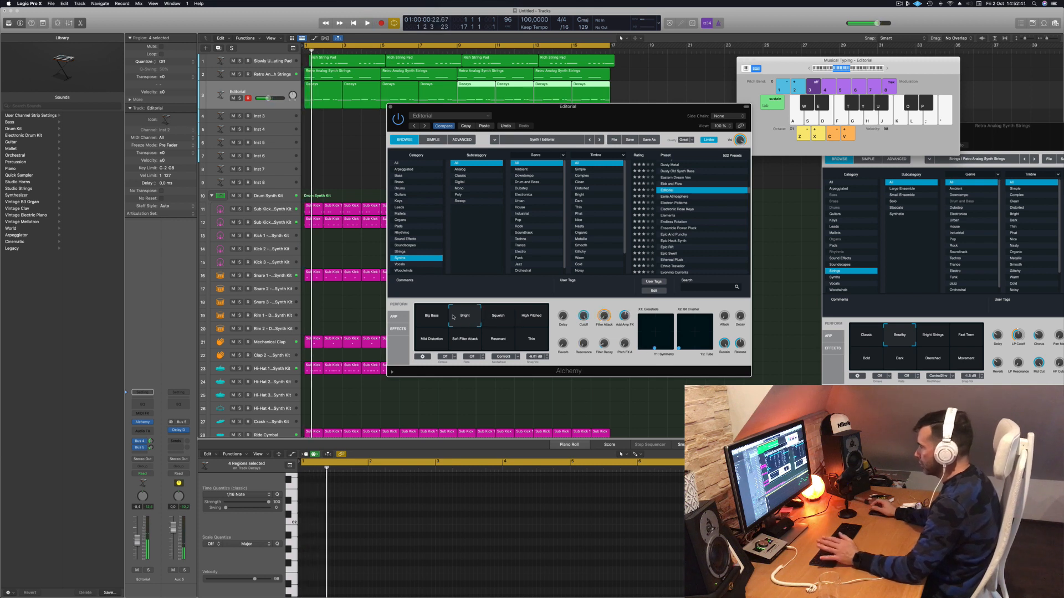
{"action": "key", "text": "space"}
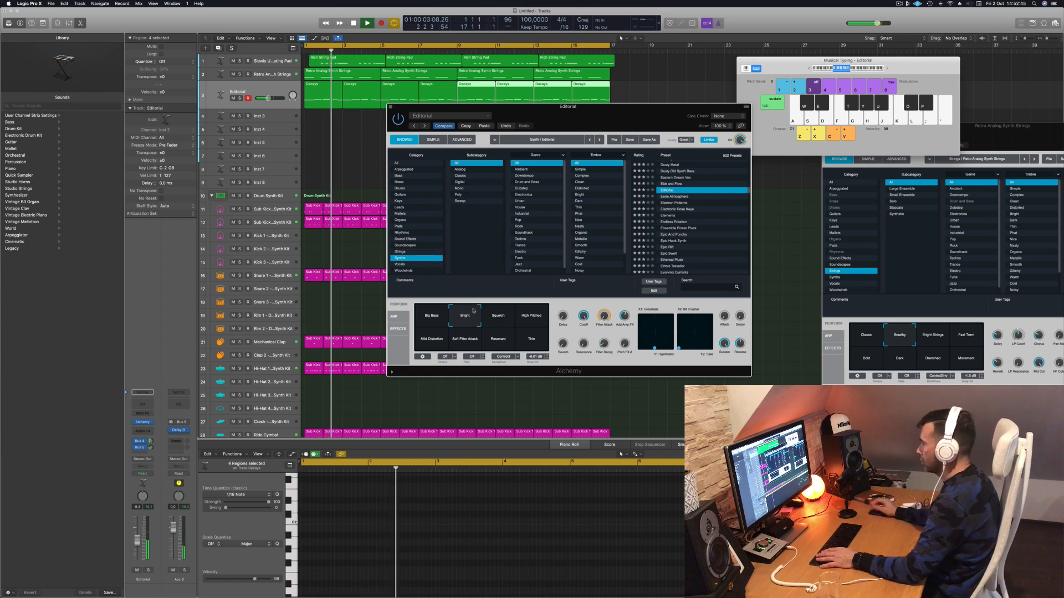
Audition the Mid Distortion, Resonant and Thin snapshots of the Editorial preset during playback and return to Bright.
{"action": "left_click", "coordinate": [470, 343]}
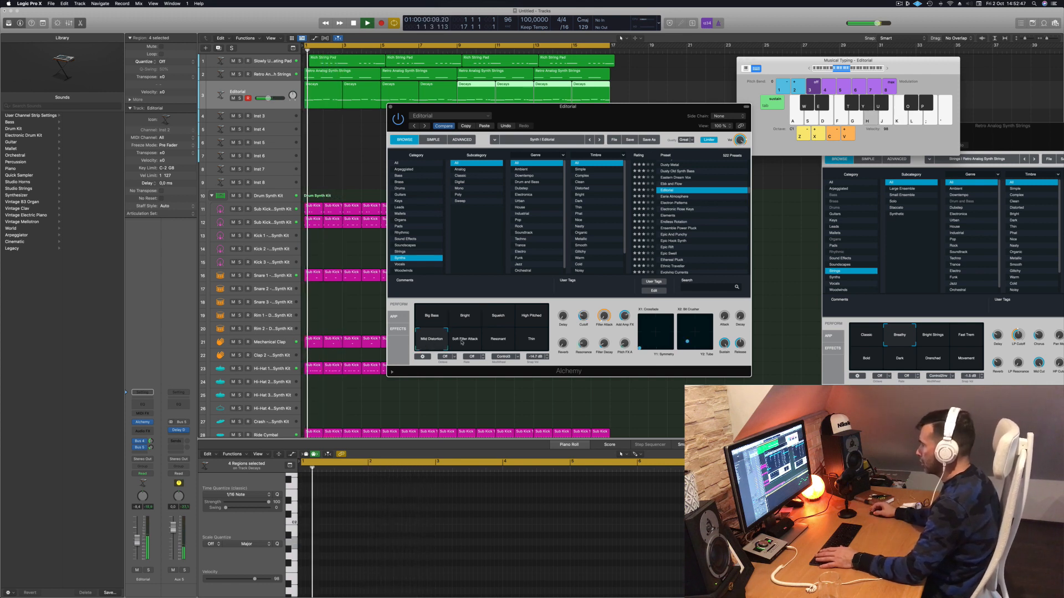
{"action": "left_click", "coordinate": [499, 339]}
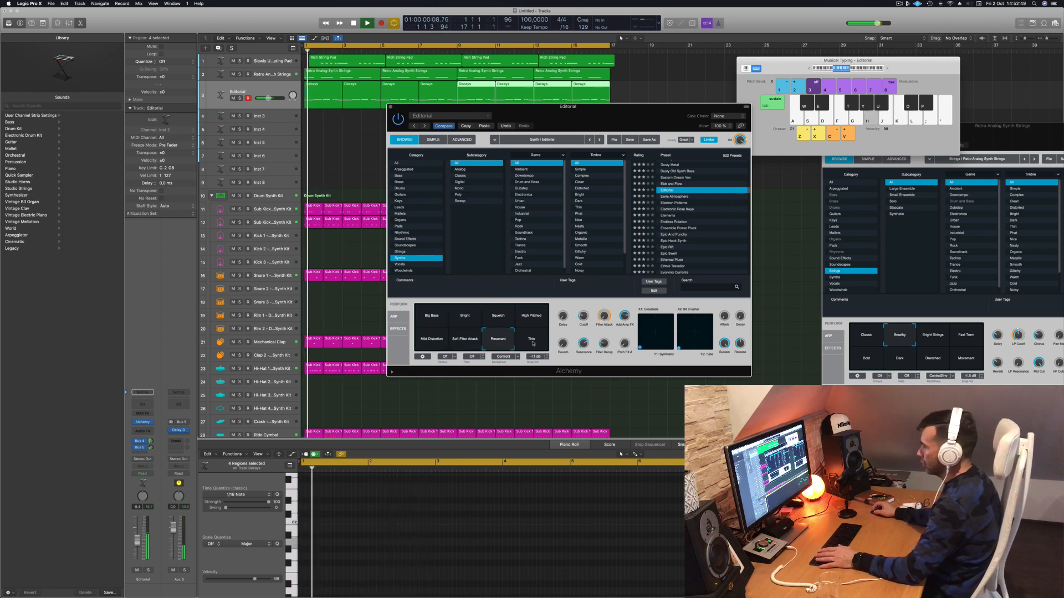
{"action": "left_click", "coordinate": [532, 341]}
{"action": "left_click", "coordinate": [472, 324]}
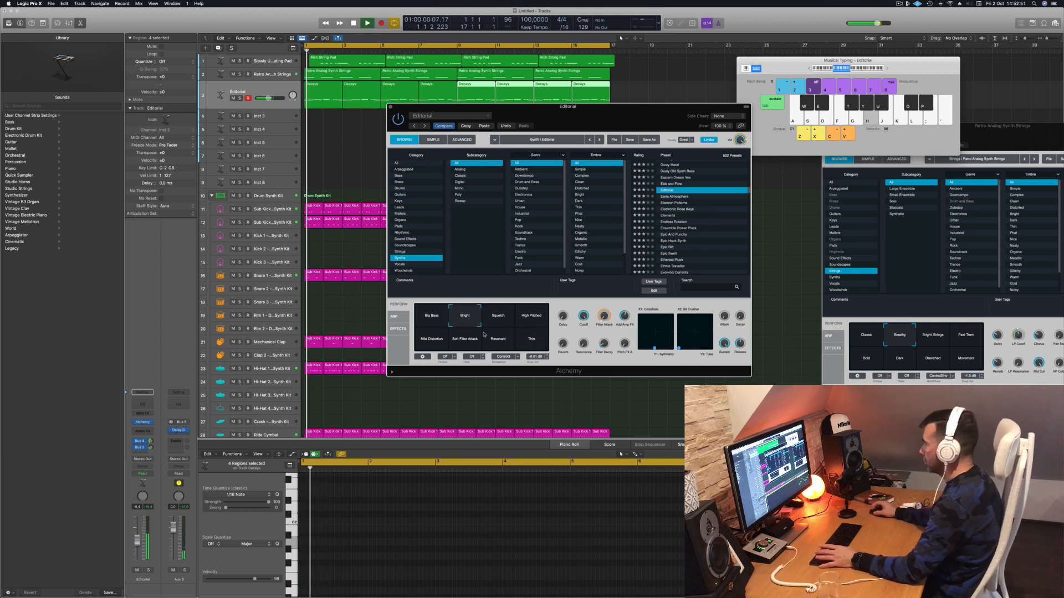
Adjust the Filter Attack and Cutoff of the Editorial synth while listening to the melody.
{"action": "left_click_drag", "start_coordinate": [608, 295], "coordinate": [609, 365]}
{"action": "key", "text": "space"}
{"action": "key", "text": "space"}
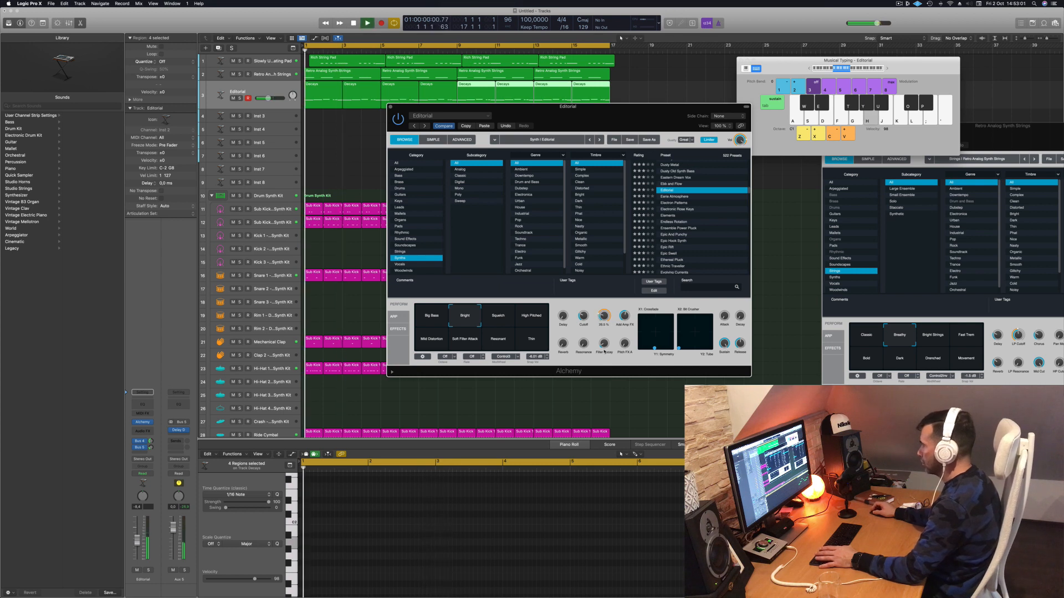
{"action": "left_click_drag", "start_coordinate": [586, 314], "coordinate": [584, 320]}
{"action": "key", "text": "space"}
{"action": "key", "text": "space"}
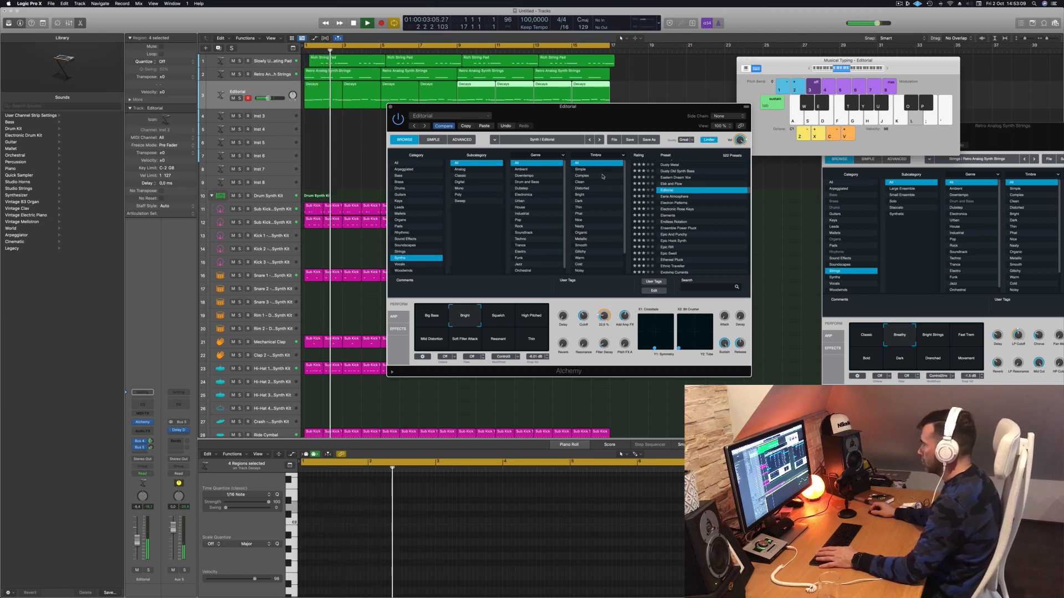
Delete every second Decays region on the Editorial track, leaving the first, third, fifth and seventh repeats.
{"action": "left_click_drag", "start_coordinate": [643, 116], "coordinate": [627, 132]}
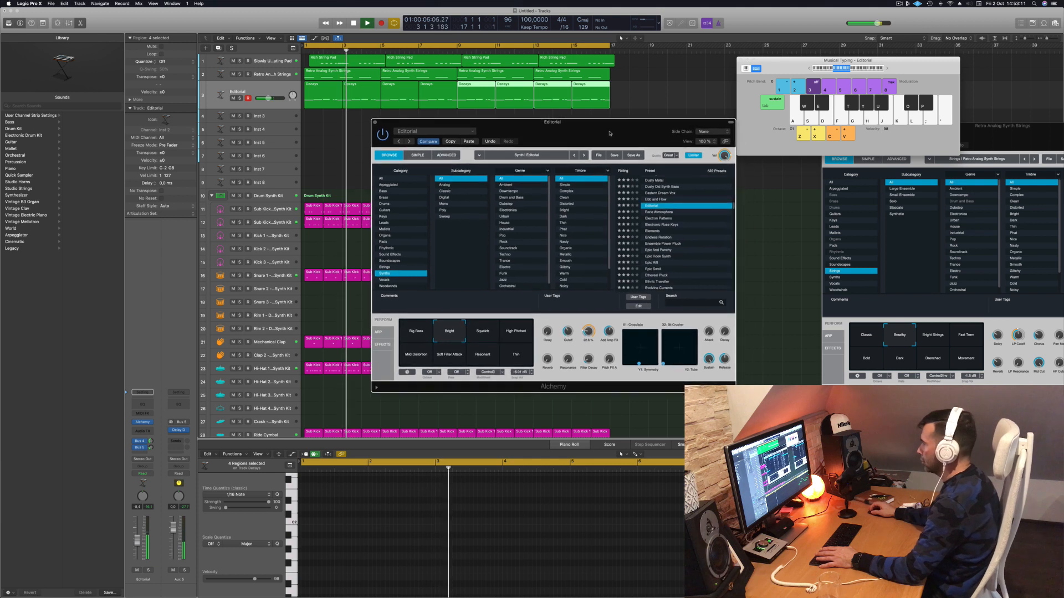
{"action": "left_click", "coordinate": [363, 99]}
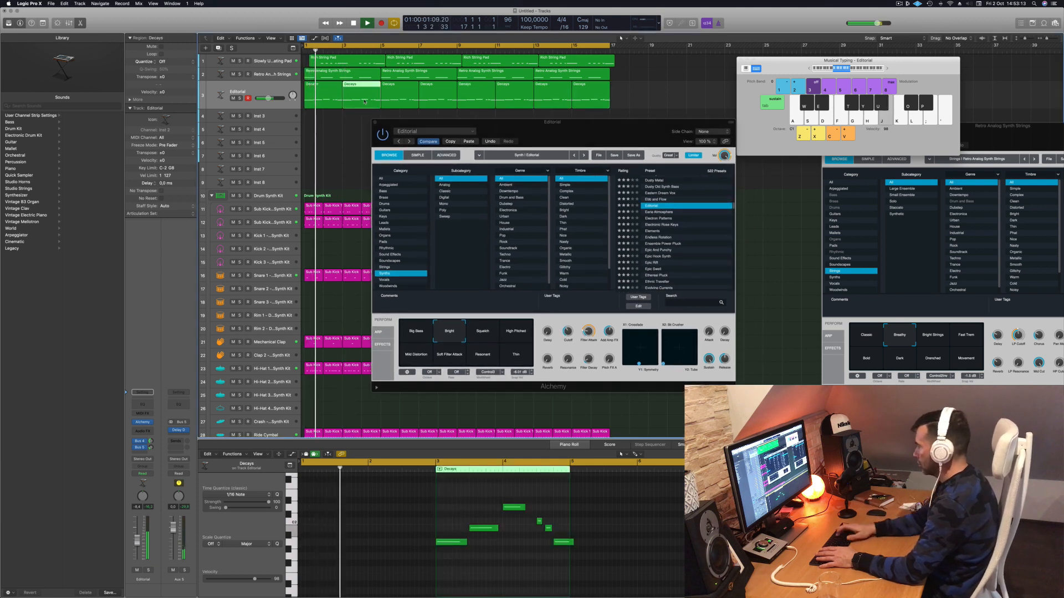
{"action": "key", "text": "Delete"}
{"action": "left_click", "coordinate": [437, 98]}
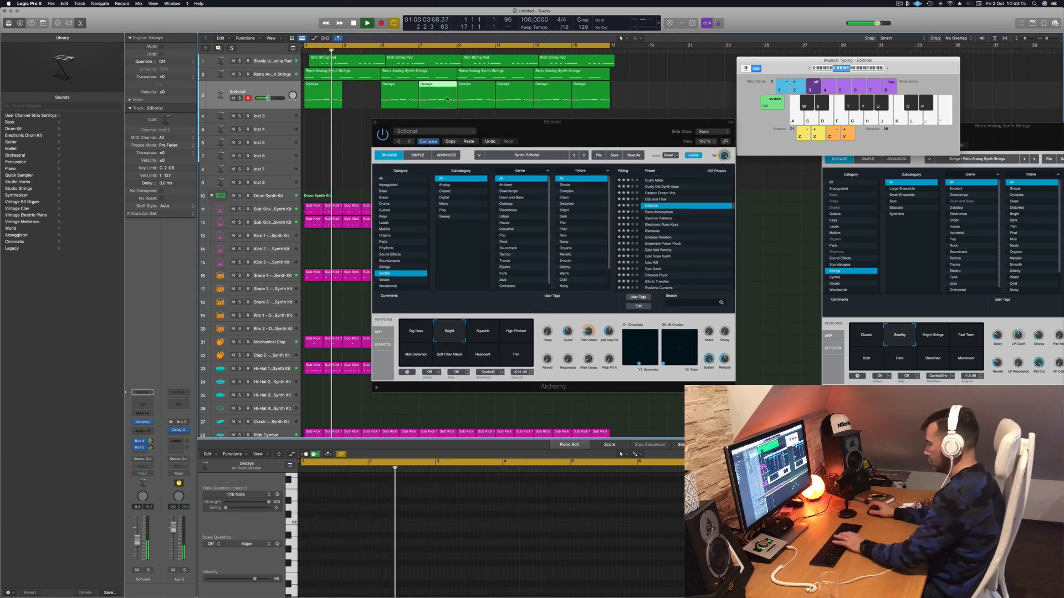
{"action": "key", "text": "Delete"}
{"action": "left_click", "coordinate": [523, 105]}
{"action": "key", "text": "Delete"}
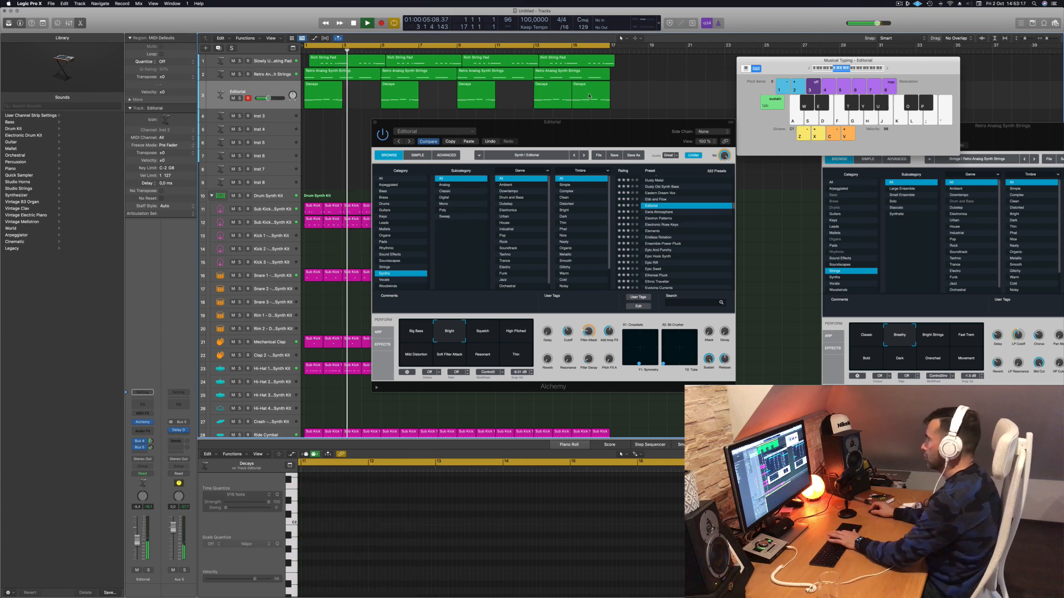
{"action": "left_click", "coordinate": [588, 100]}
{"action": "key", "text": "Delete"}
Replay the song from the start and adjust the Editorial synth's Cutoff, Filter Attack and Resonance by ear.
{"action": "left_click_drag", "start_coordinate": [562, 132], "coordinate": [557, 159]}
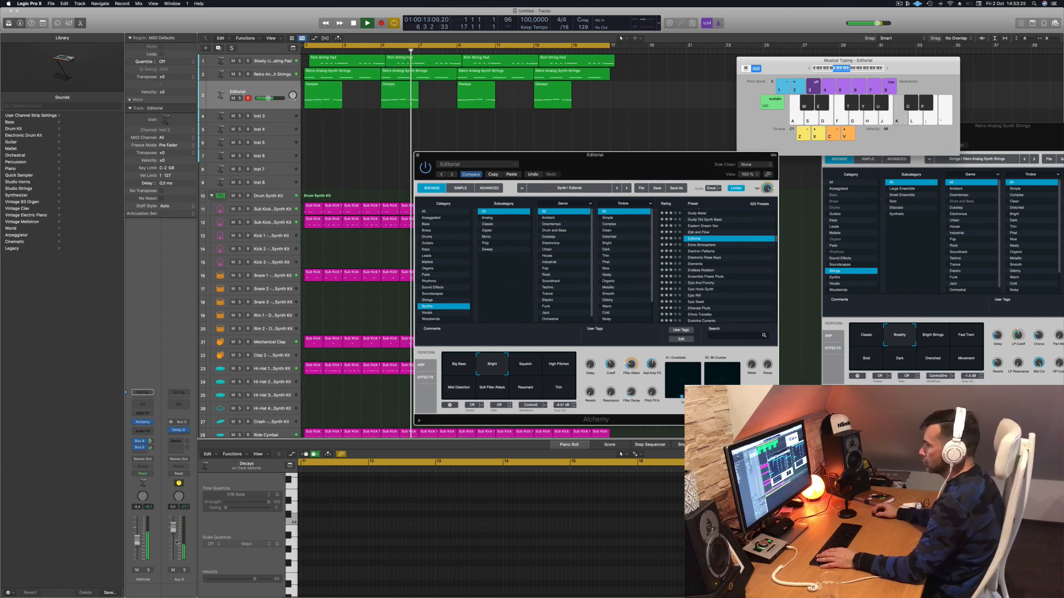
{"action": "key", "text": "Return"}
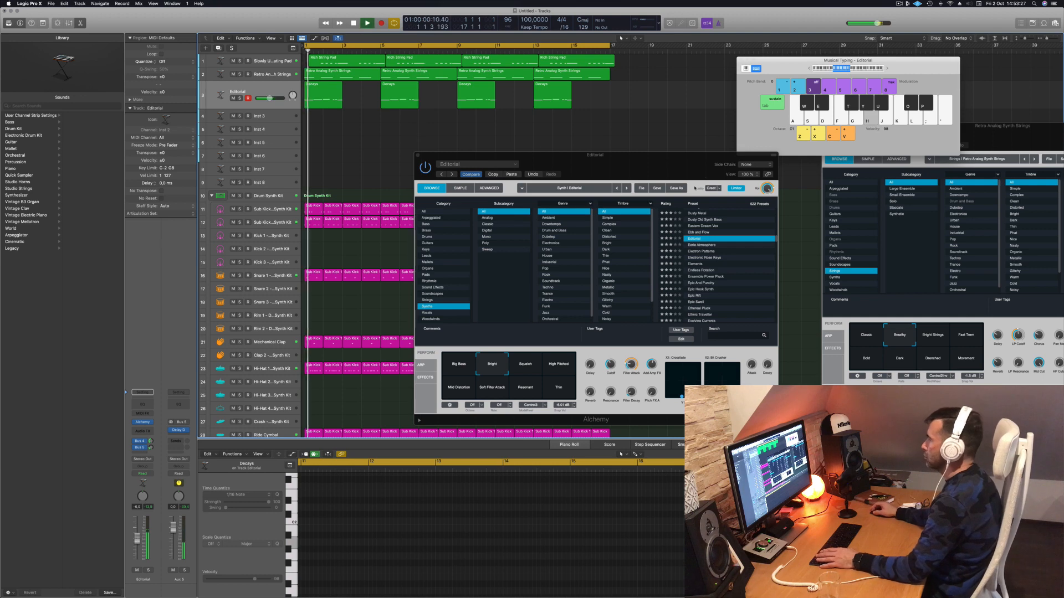
{"action": "left_click_drag", "start_coordinate": [688, 156], "coordinate": [711, 133]}
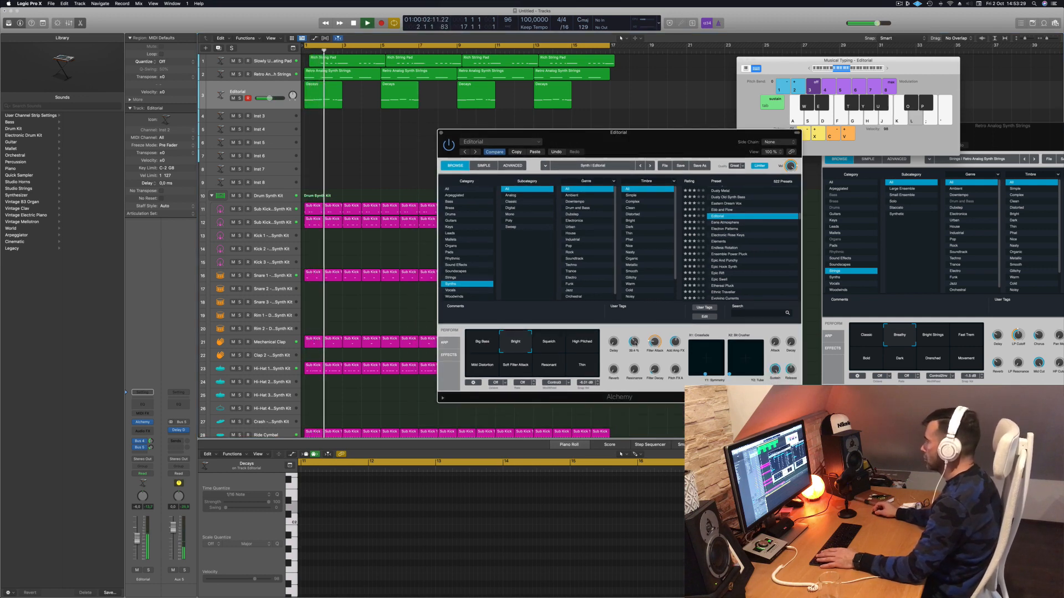
{"action": "mouse_move", "coordinate": [654, 344]}
{"action": "left_mouse_down"}
{"action": "mouse_move", "coordinate": [660, 324]}
{"action": "mouse_move", "coordinate": [657, 366]}
{"action": "mouse_move", "coordinate": [655, 335]}
{"action": "left_mouse_up"}
{"action": "key", "text": "Return"}
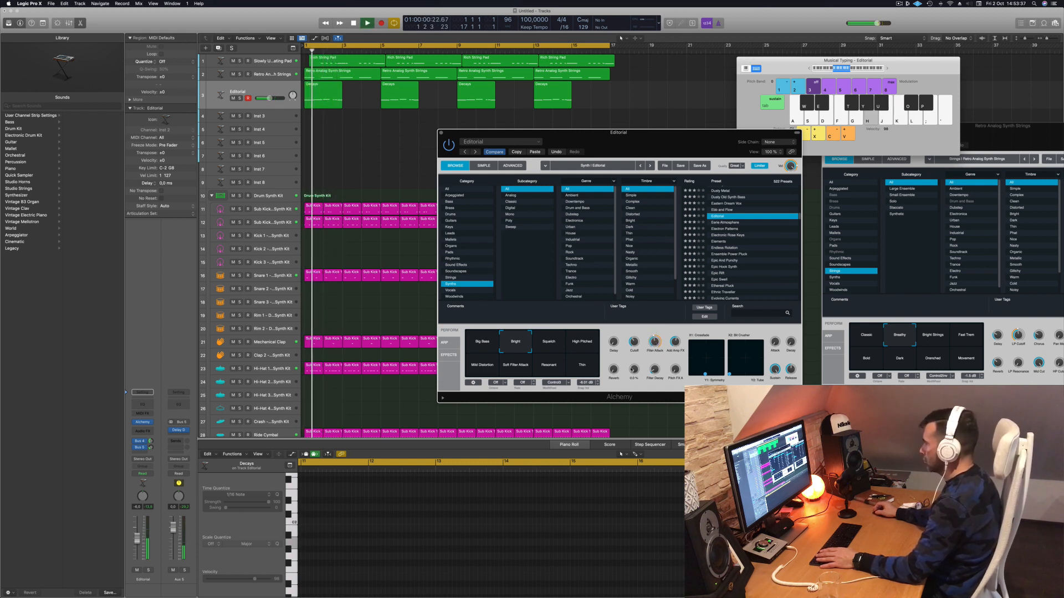
{"action": "left_click_drag", "start_coordinate": [634, 377], "coordinate": [653, 341]}
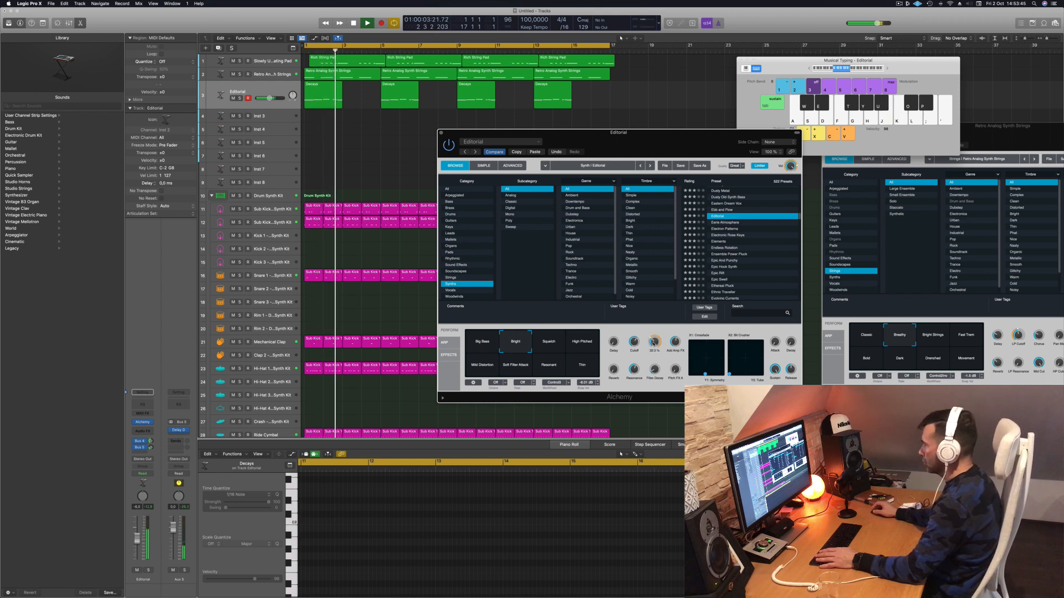
{"action": "key", "text": "Return"}
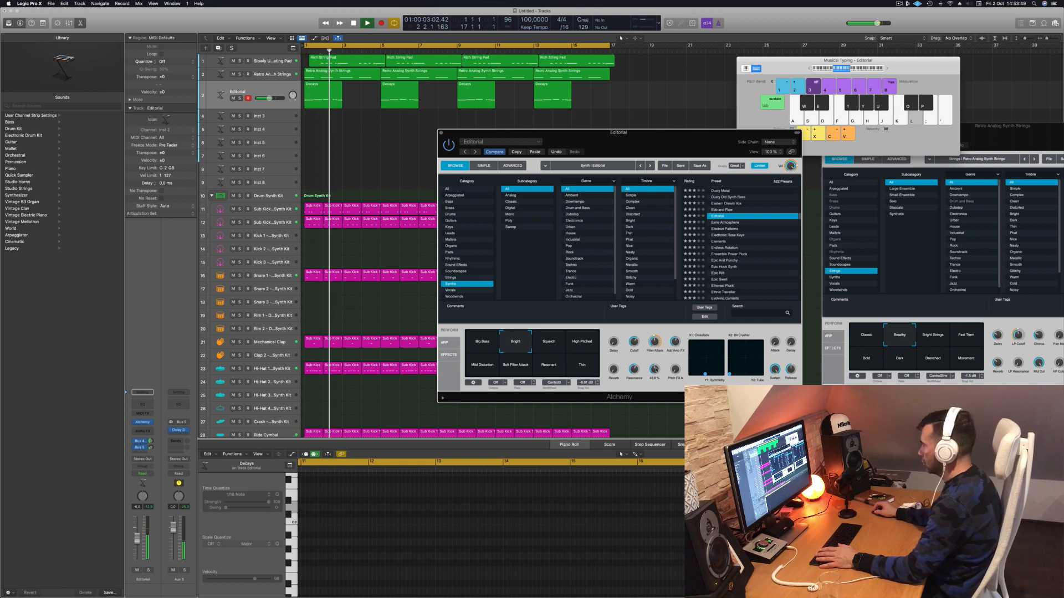
Shape the Editorial sound during playback with Filter Decay and Resonance, and readjust its Cutoff and Filter Attack.
{"action": "left_click_drag", "start_coordinate": [660, 344], "coordinate": [651, 391]}
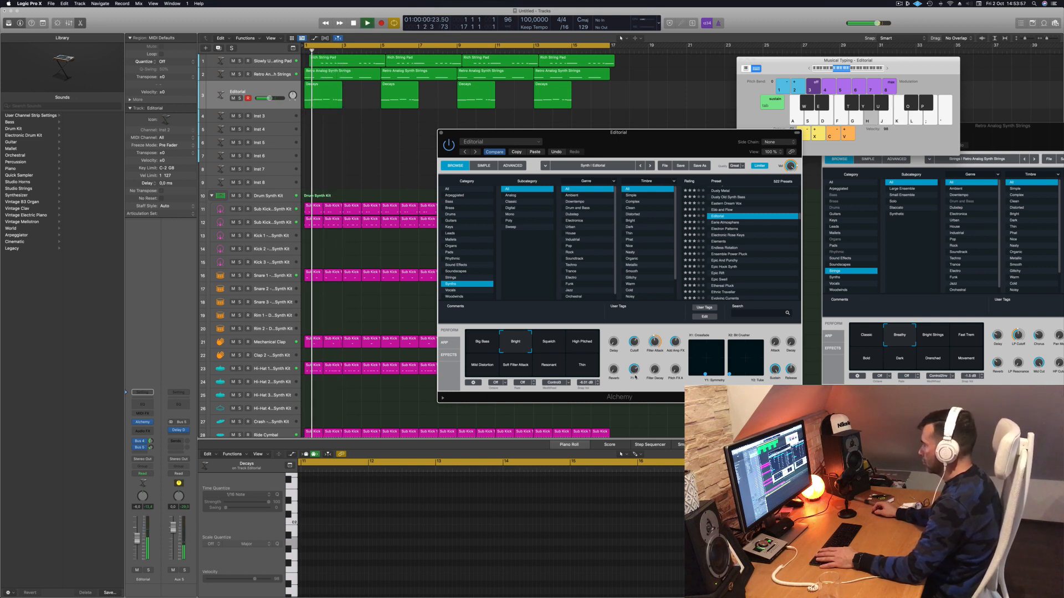
{"action": "left_click_drag", "start_coordinate": [635, 374], "coordinate": [636, 374]}
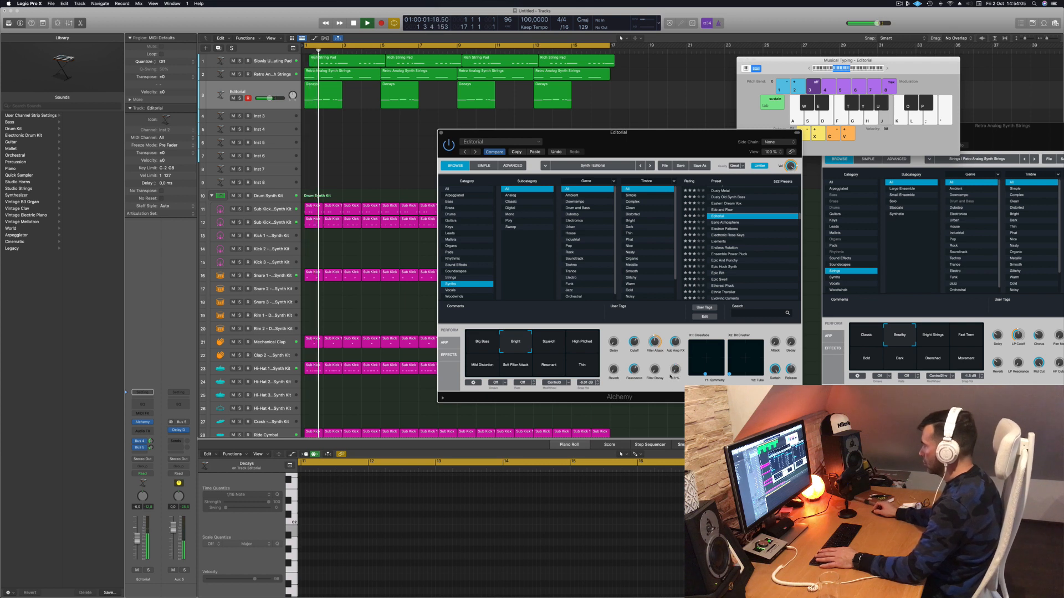
{"action": "mouse_move", "coordinate": [637, 344]}
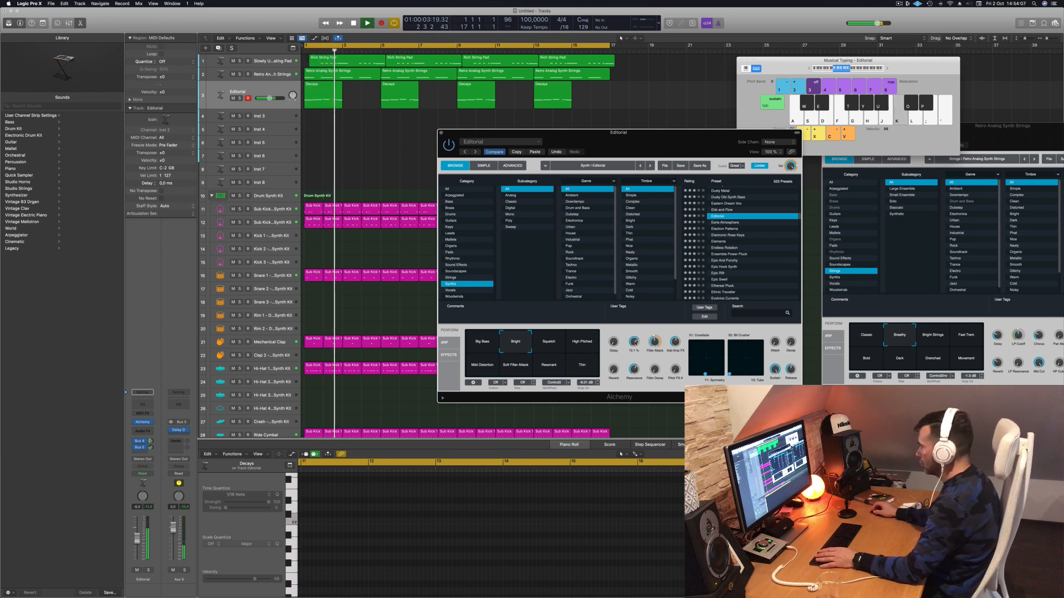
{"action": "left_click_drag", "start_coordinate": [636, 343], "coordinate": [636, 342]}
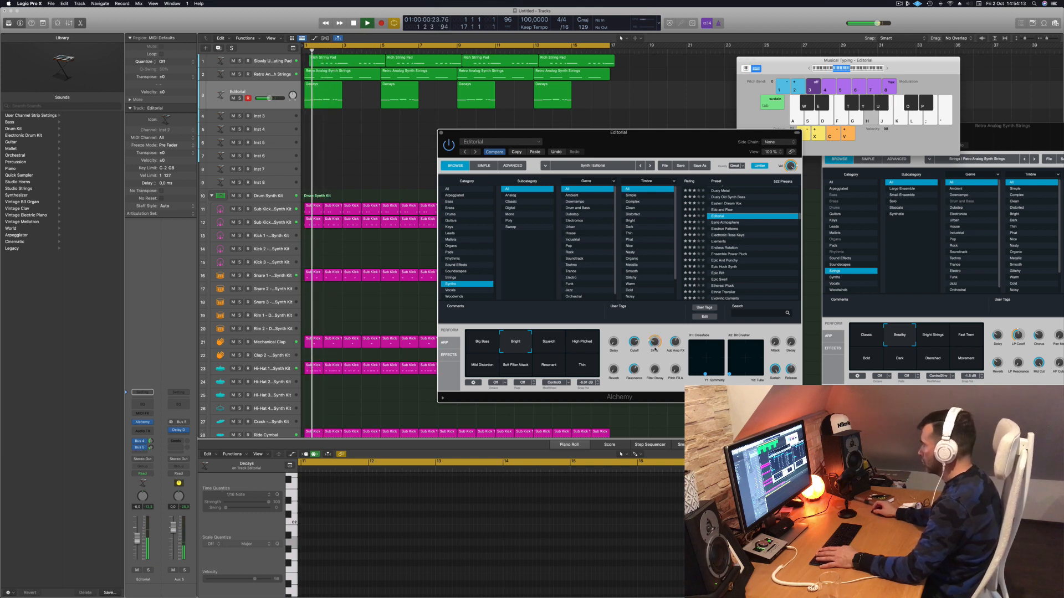
{"action": "left_click_drag", "start_coordinate": [654, 347], "coordinate": [654, 348]}
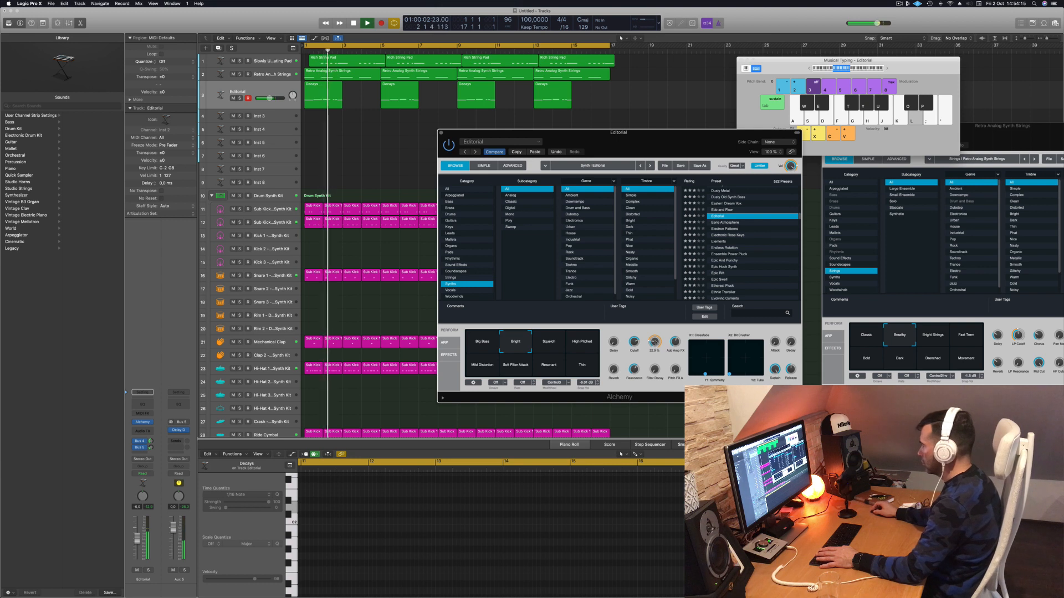
Adjust the Editorial synth's Add Amp FX amount during playback.
{"action": "key", "text": "k"}
{"action": "key", "text": "j"}
{"action": "key", "text": "h"}
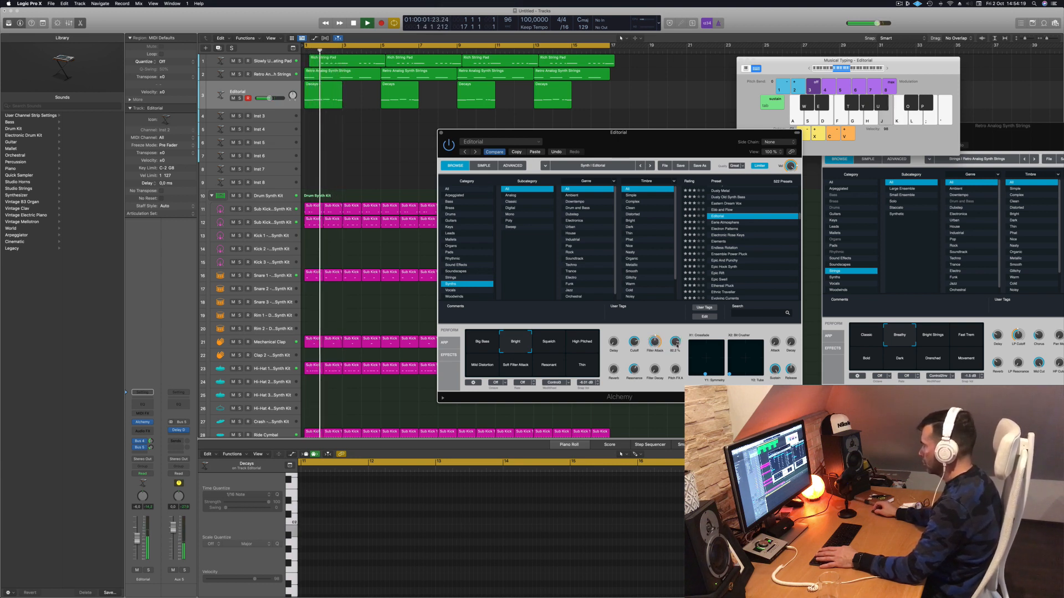
{"action": "key", "text": "l"}
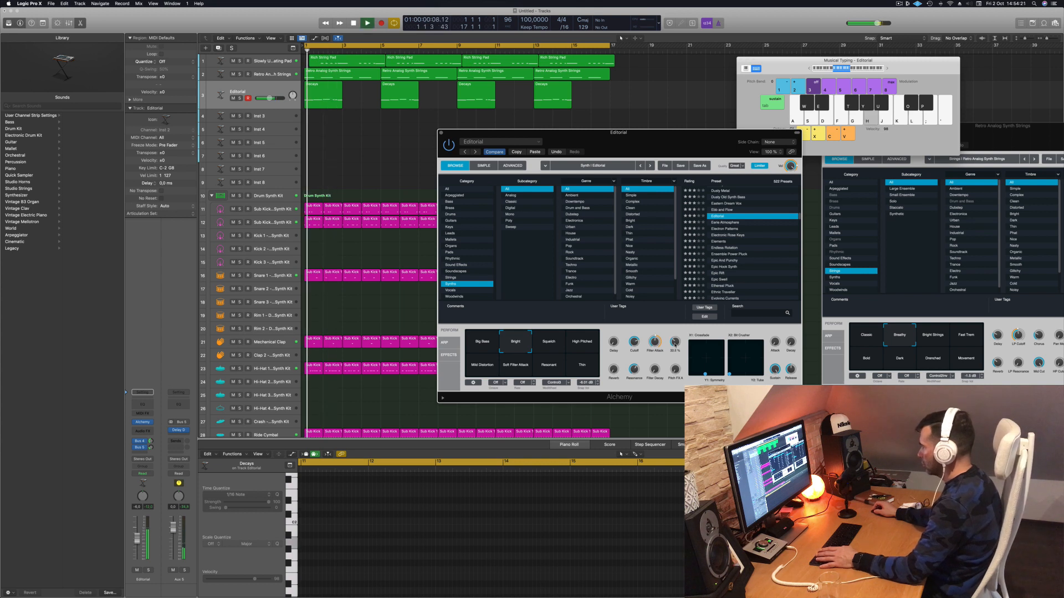
{"action": "left_click_drag", "start_coordinate": [675, 341], "coordinate": [676, 338]}
{"action": "key", "text": "h"}
{"action": "key", "text": "Return"}
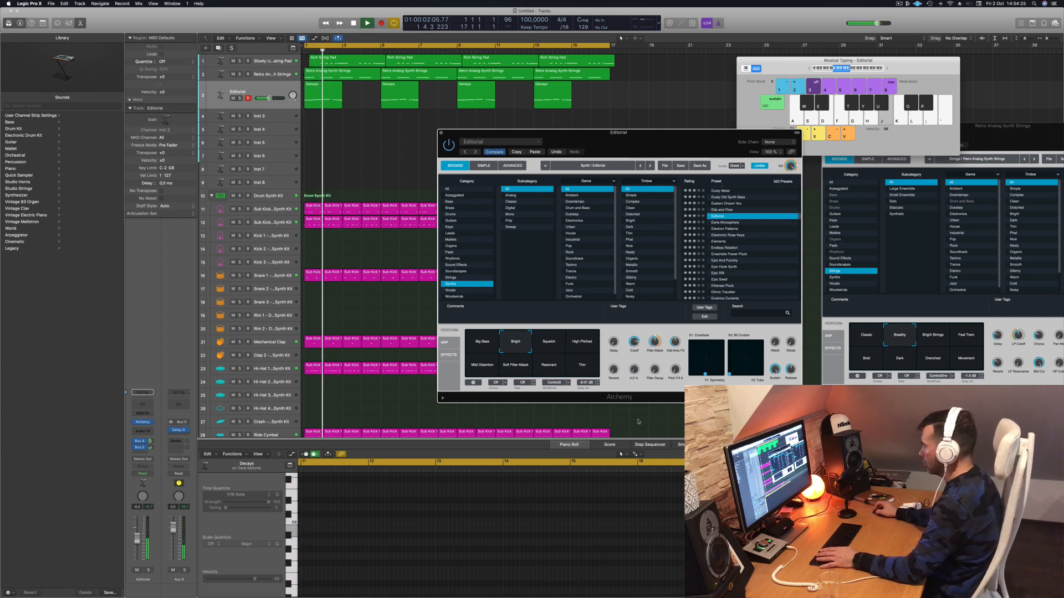
Fine-tune the Editorial synth's Filter Attack and Cutoff during playback and close the Alchemy window.
{"action": "mouse_move", "coordinate": [634, 348]}
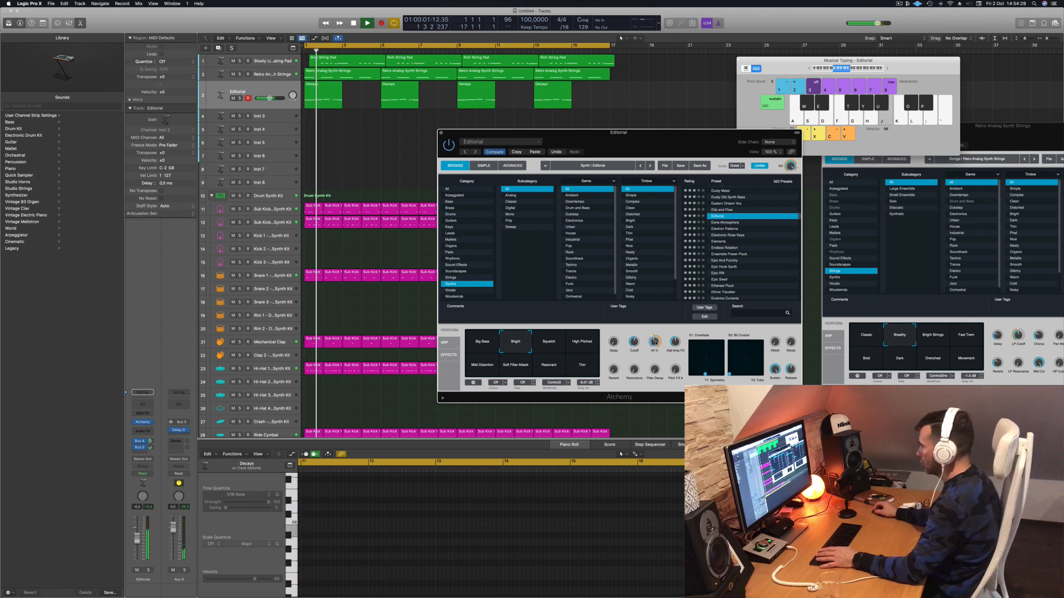
{"action": "left_click_drag", "start_coordinate": [656, 343], "coordinate": [638, 343]}
{"action": "key", "text": "space"}
{"action": "key", "text": "space"}
{"action": "key", "text": "j"}
{"action": "left_click_drag", "start_coordinate": [682, 139], "coordinate": [657, 146]}
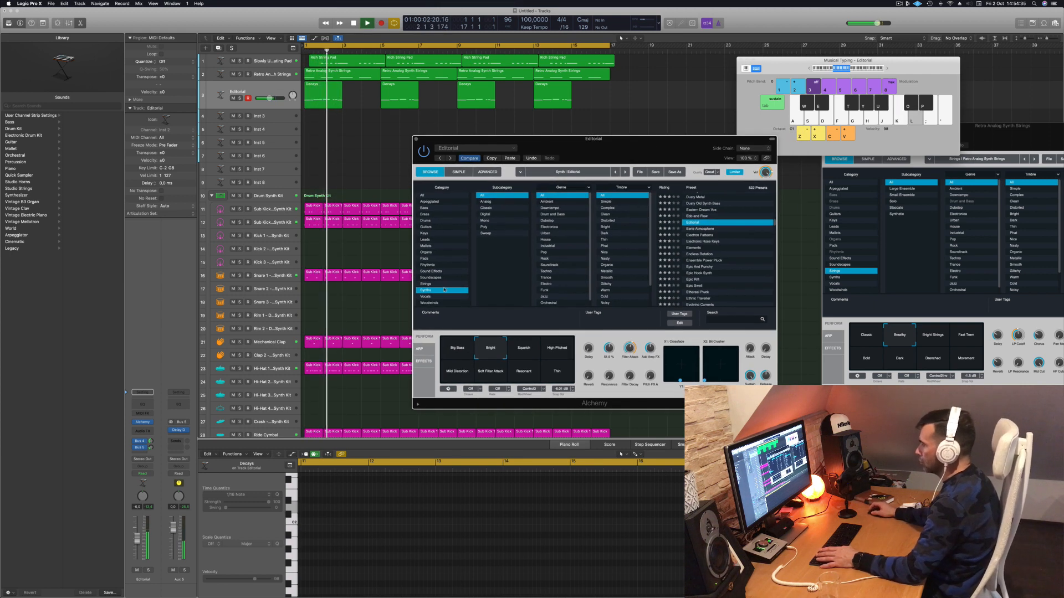
{"action": "left_click", "coordinate": [416, 139]}
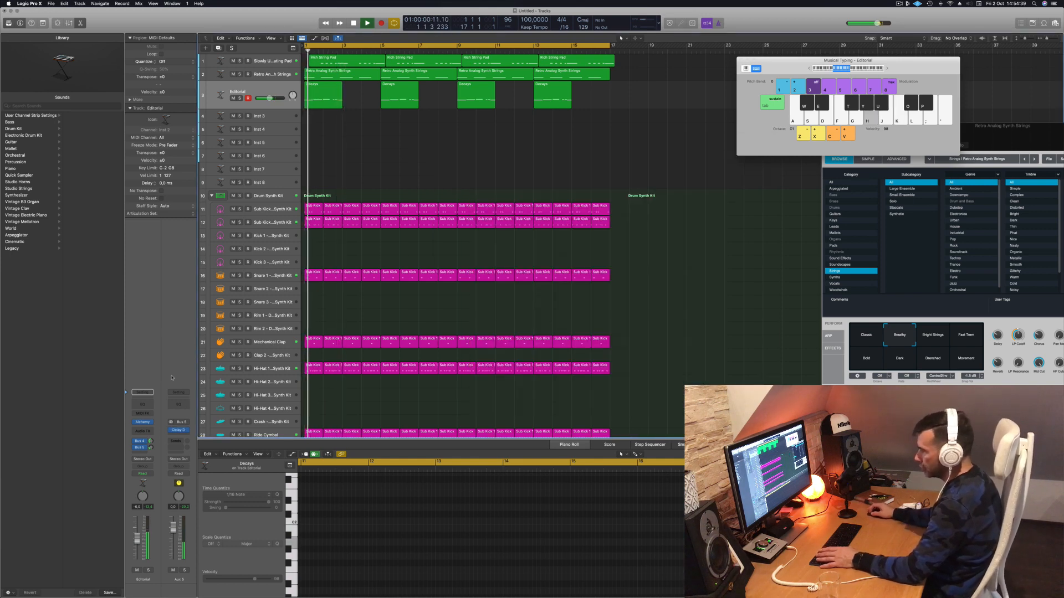
Show the Aux 4 channel fed by the Editorial track's Bus 4 send and insert a Channel EQ after SilverVerb.
{"action": "left_click", "coordinate": [139, 441]}
{"action": "left_click", "coordinate": [161, 392]}
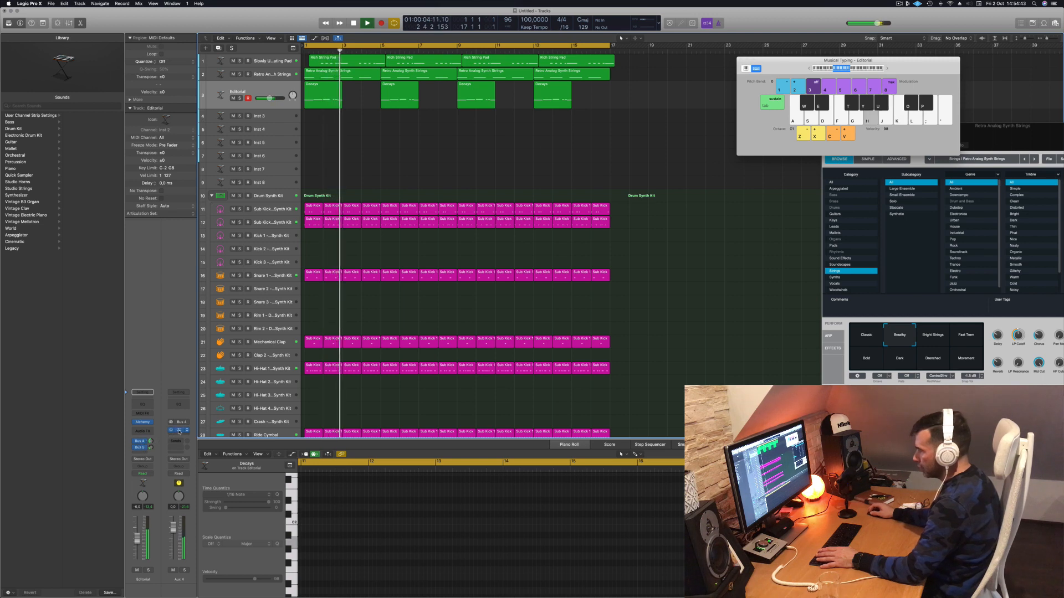
{"action": "left_click", "coordinate": [178, 405]}
{"action": "key", "text": "space"}
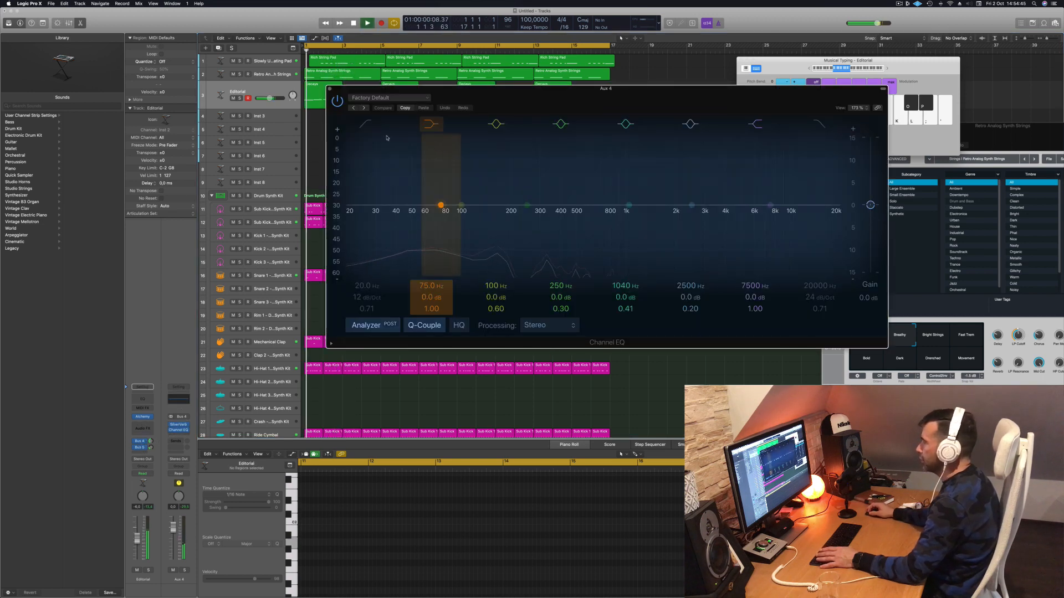
Enable the low-cut band of the Aux 4 Channel EQ at 352 Hz with a 24 dB/Oct slope and close the EQ.
{"action": "left_click", "coordinate": [364, 123]}
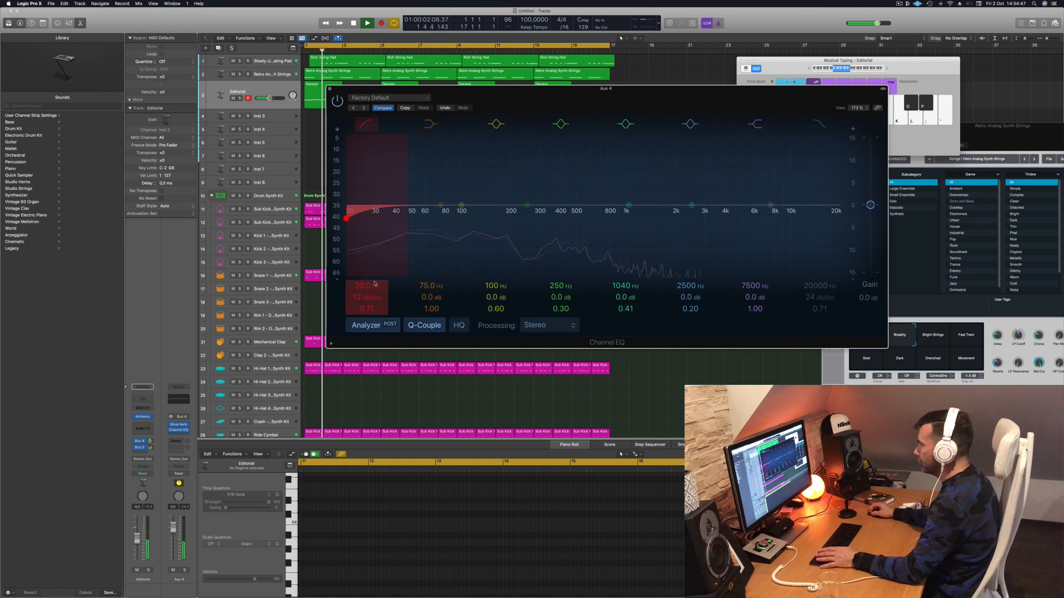
{"action": "left_click_drag", "start_coordinate": [369, 297], "coordinate": [371, 255]}
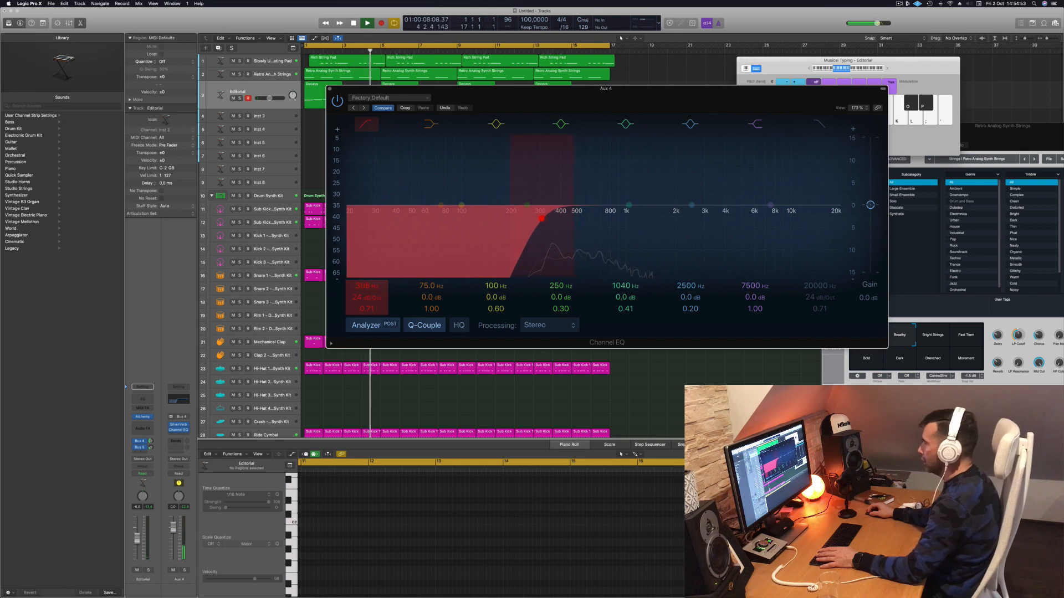
{"action": "left_click_drag", "start_coordinate": [368, 286], "coordinate": [368, 289]}
{"action": "key", "text": "space"}
{"action": "key", "text": "space"}
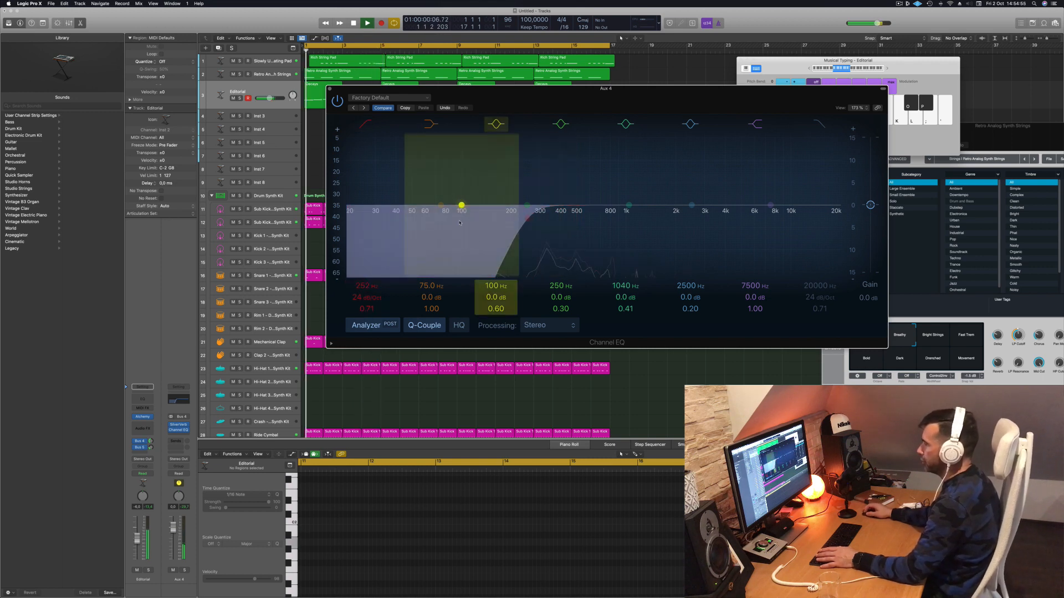
{"action": "left_click", "coordinate": [330, 88]}
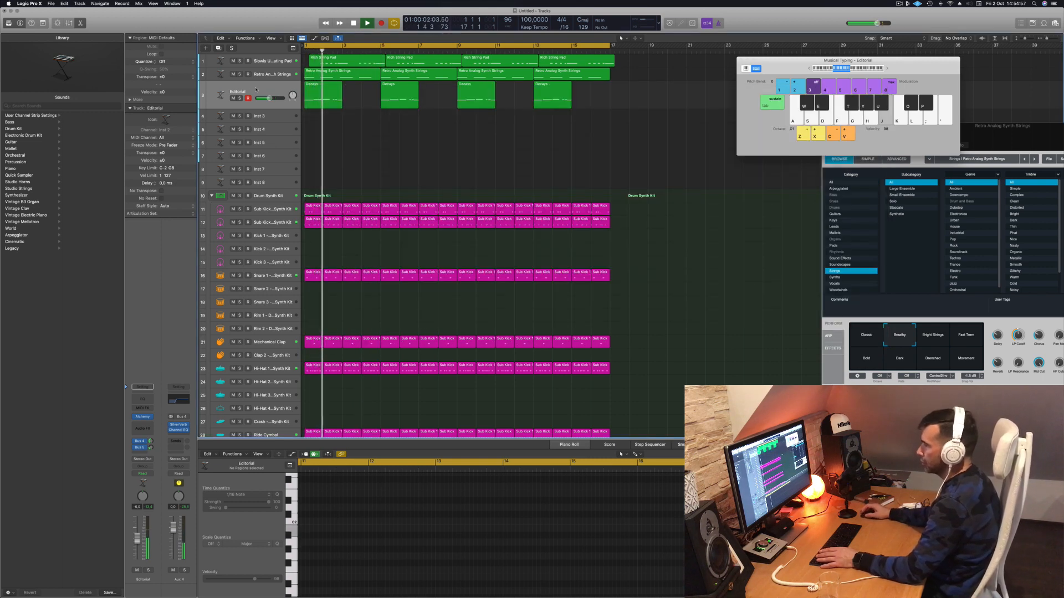
Adjust the Editorial track's volume and its Bus 4 send level during playback, and deselect the melody regions.
{"action": "left_click_drag", "start_coordinate": [269, 98], "coordinate": [268, 98]}
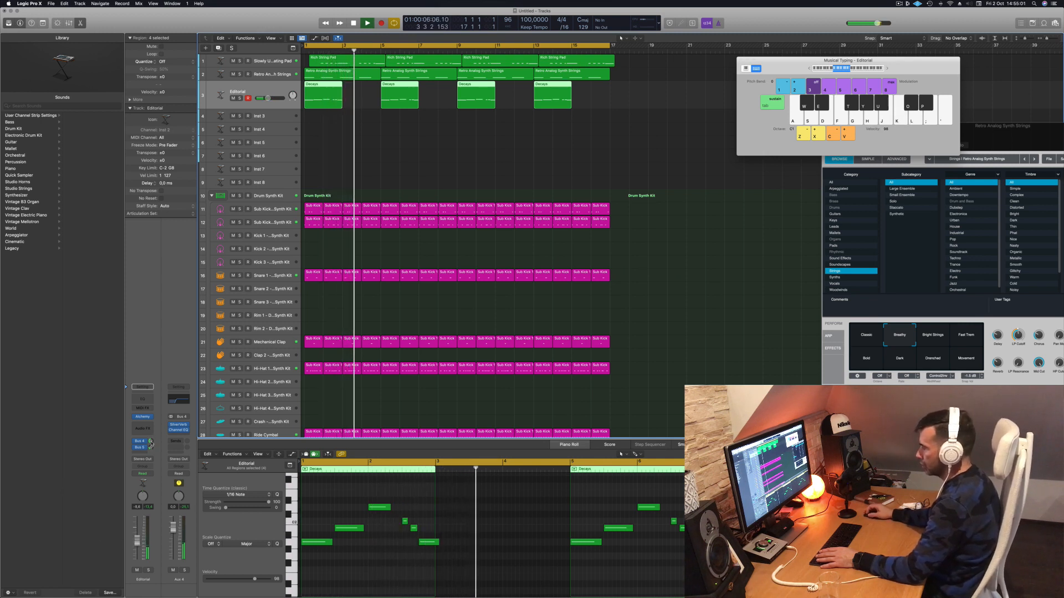
{"action": "left_click_drag", "start_coordinate": [150, 441], "coordinate": [150, 438]}
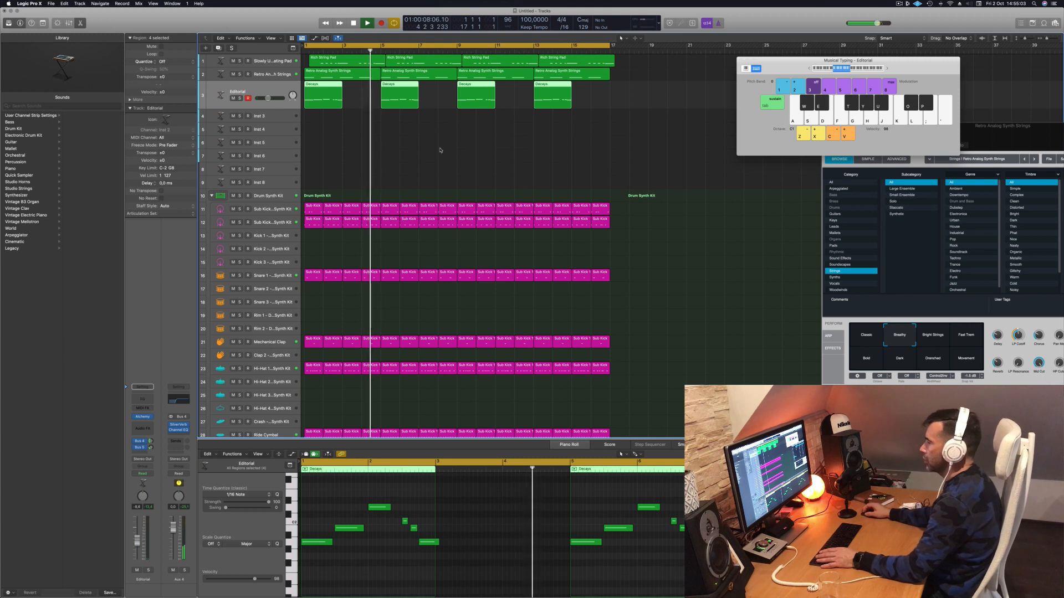
{"action": "left_click", "coordinate": [404, 170]}
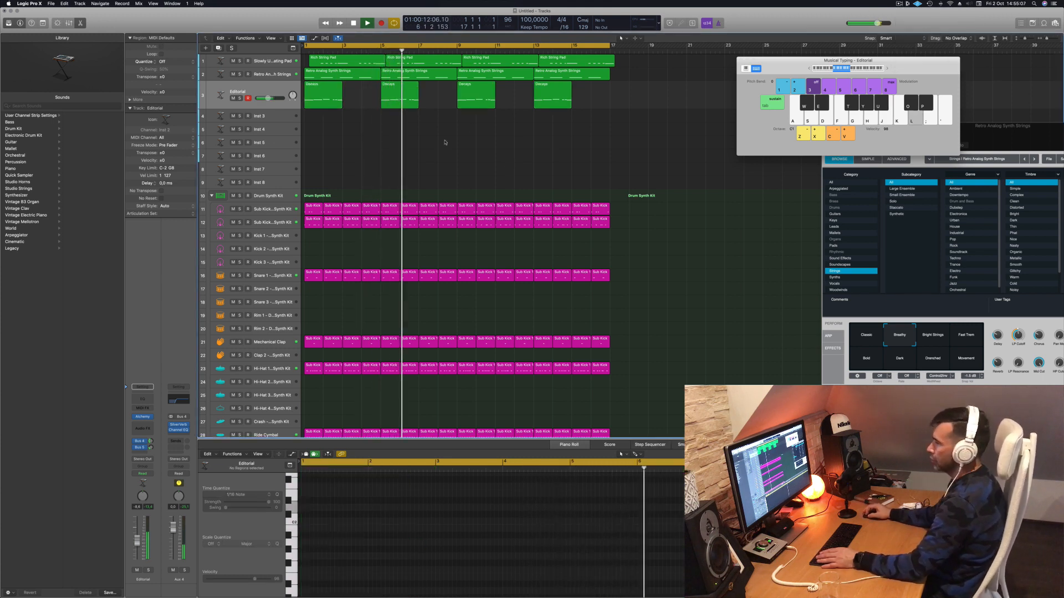
Select the Inst 3 track, stop playback at the project start, enlarge the track's row and open its Alchemy synth.
{"action": "left_click", "coordinate": [273, 121]}
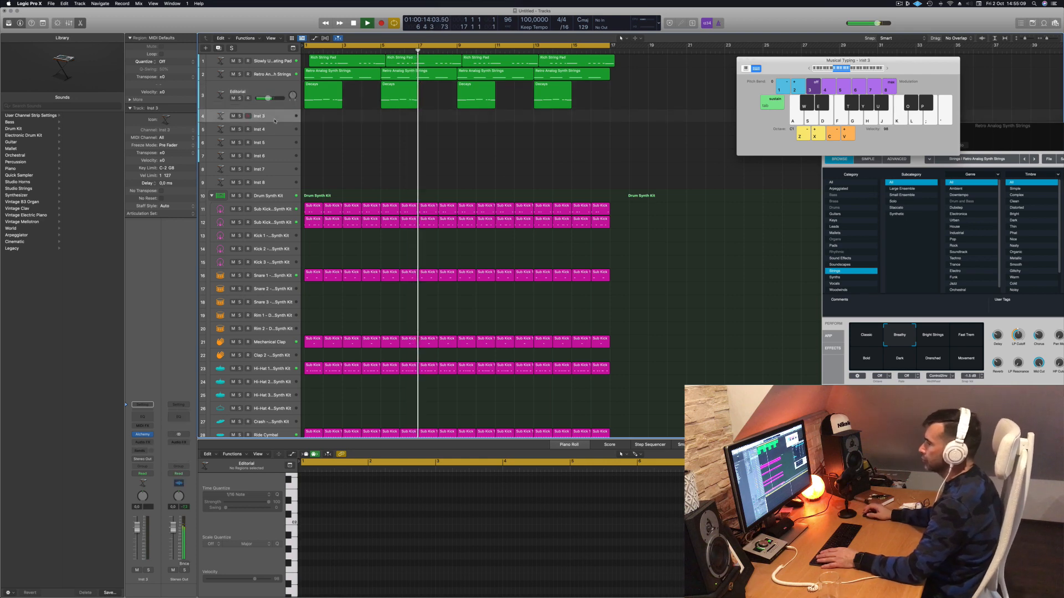
{"action": "key", "text": "Return"}
{"action": "key", "text": "ctrl+alt+z"}
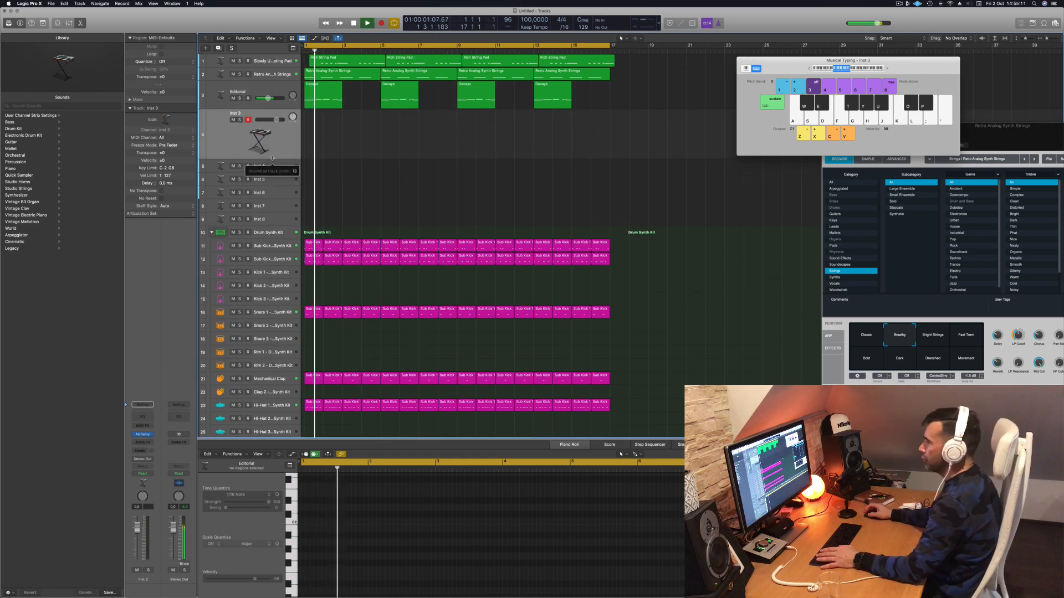
{"action": "key", "text": "Return"}
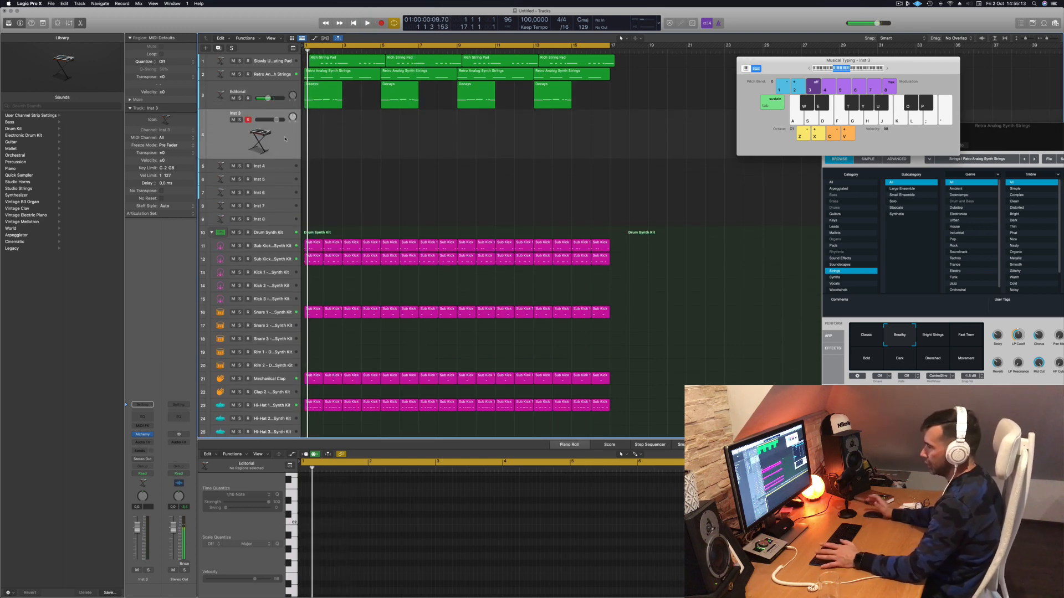
{"action": "left_click", "coordinate": [142, 436]}
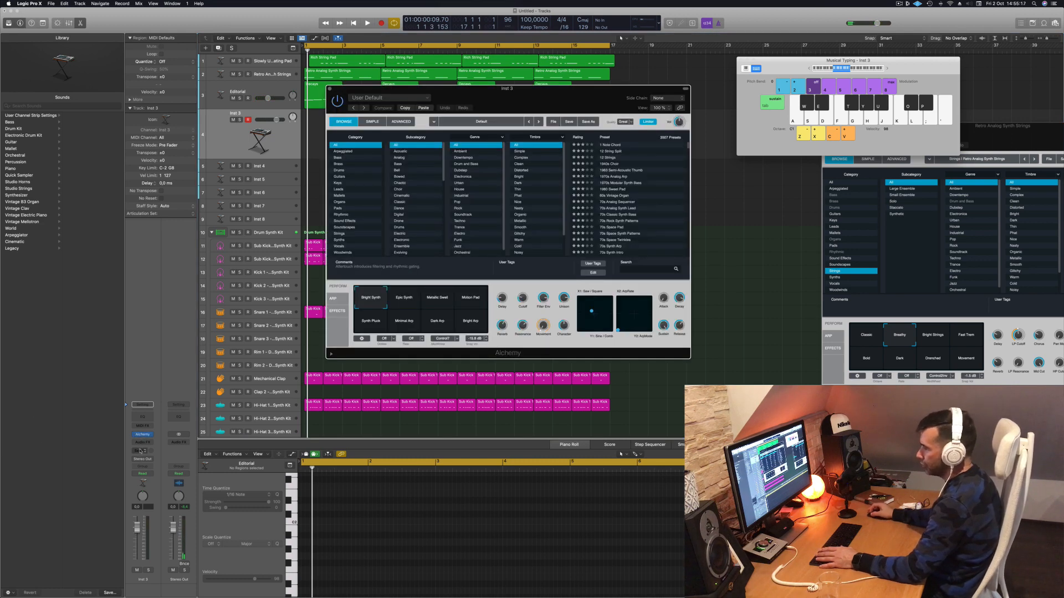
Add a Bus 4 send to the Inst 3 channel so it feeds Aux 4.
{"action": "left_click", "coordinate": [140, 452]}
{"action": "mouse_move", "coordinate": [148, 460]}
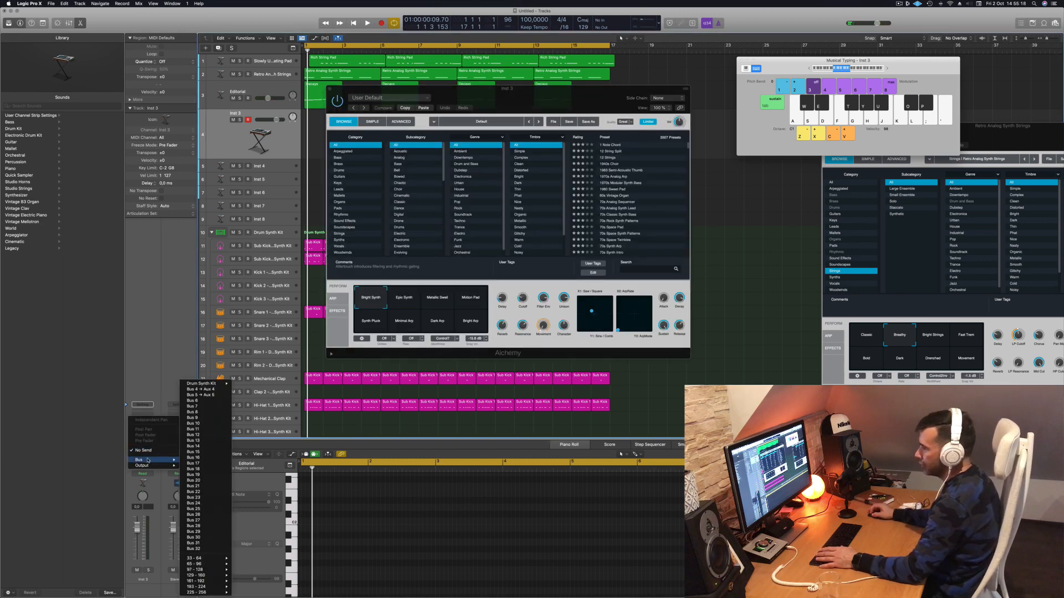
{"action": "left_click", "coordinate": [207, 390]}
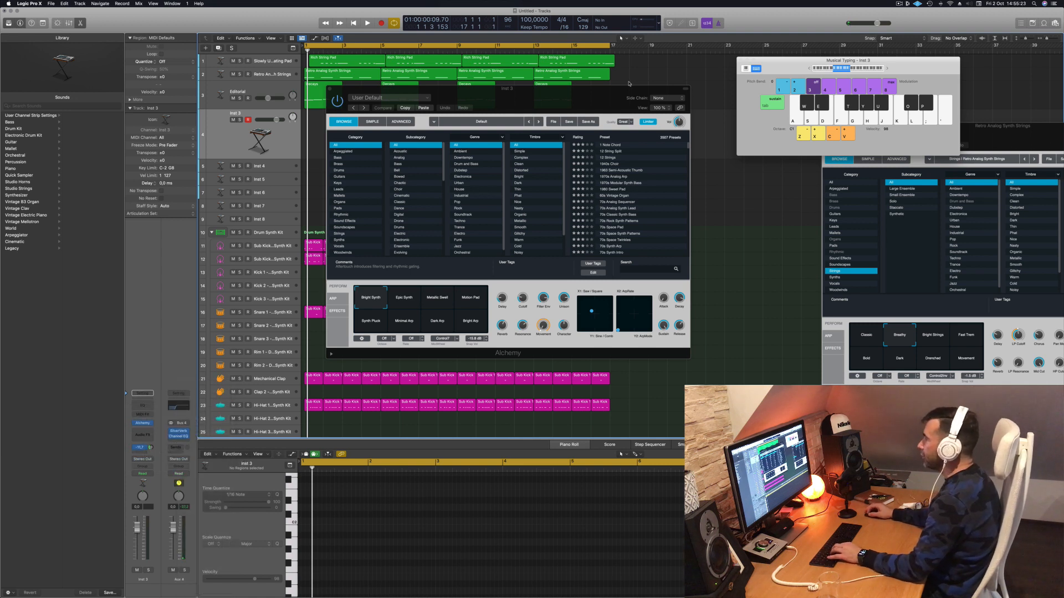
Filter Alchemy's presets to Pads, load 8mm Film Sequence, show the Smart Controls and start playback.
{"action": "left_click_drag", "start_coordinate": [628, 86], "coordinate": [703, 96]}
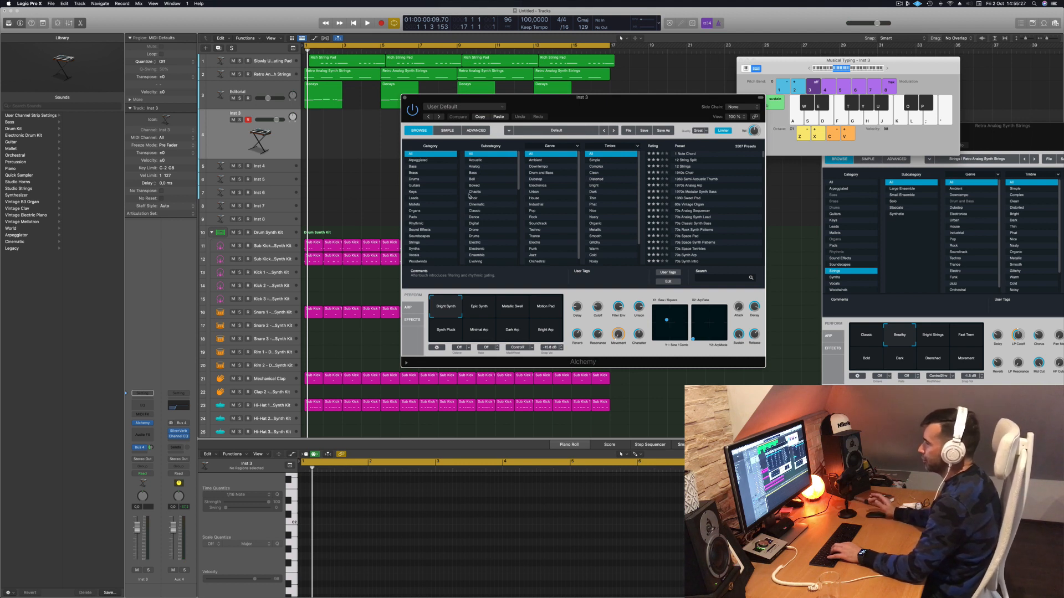
{"action": "left_click", "coordinate": [417, 217]}
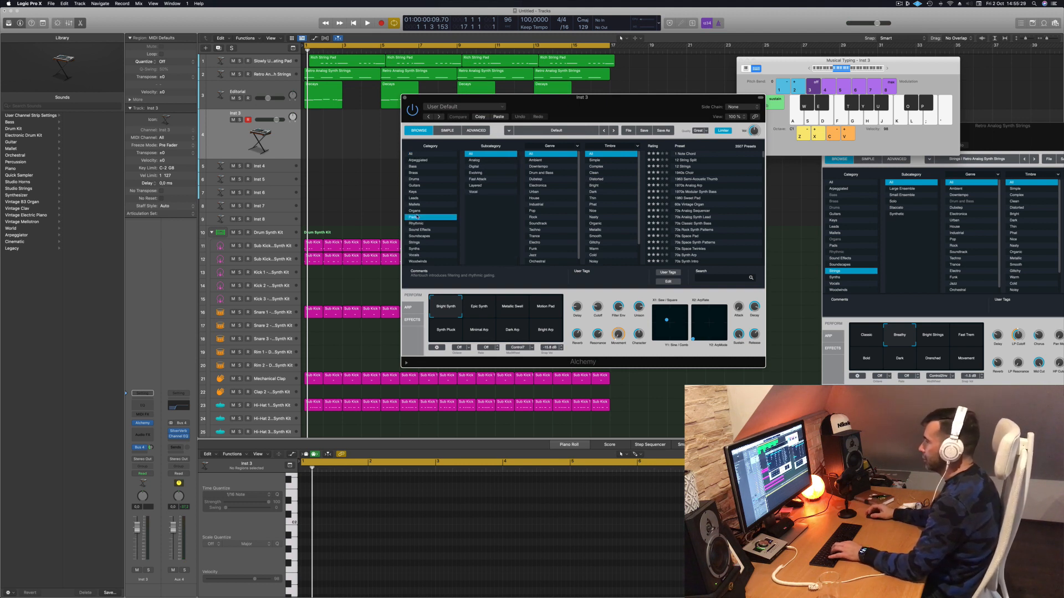
{"action": "left_click_drag", "start_coordinate": [685, 106], "coordinate": [648, 101]}
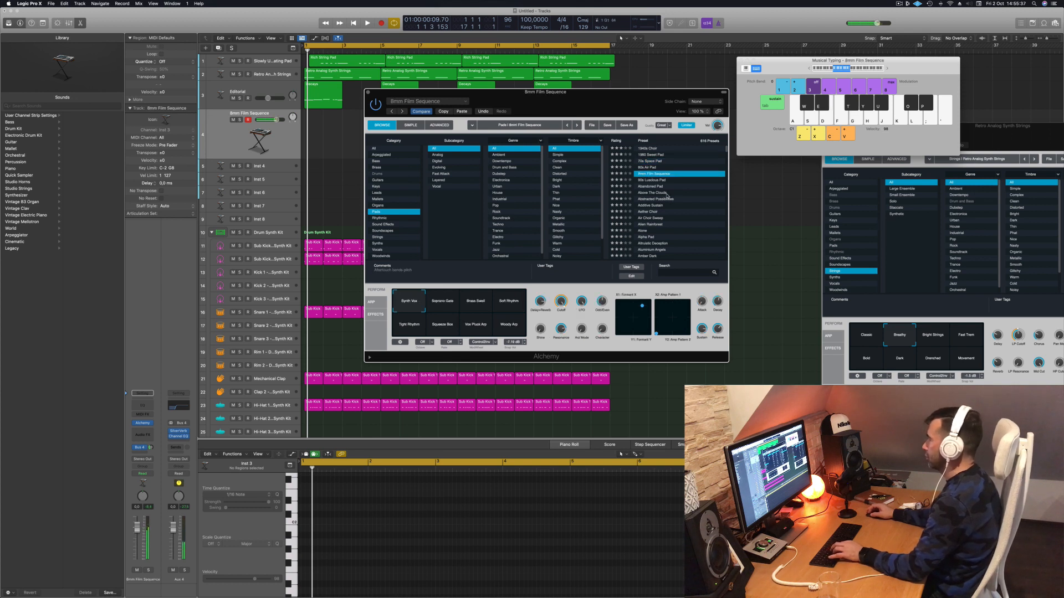
{"action": "key", "text": "b"}
{"action": "key", "text": "space"}
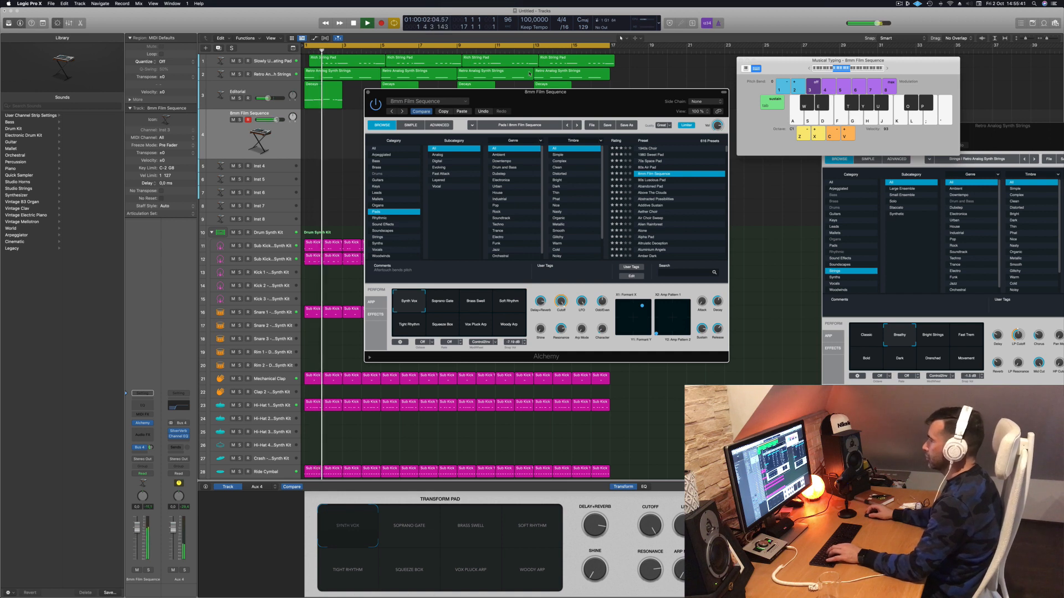
Audition the 8mm Film Sequence pad during playback, lowering the track's volume and raising the Musical Typing octave.
{"action": "left_click_drag", "start_coordinate": [275, 120], "coordinate": [269, 120]}
{"action": "key", "text": "g"}
{"action": "key", "text": "j"}
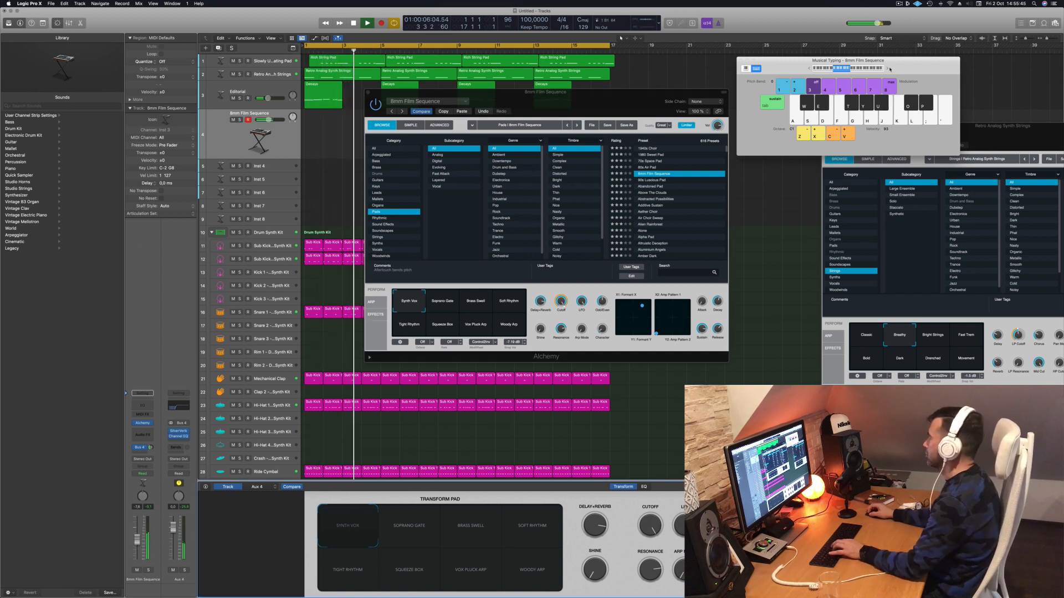
{"action": "key", "text": "x"}
{"action": "key", "text": "g"}
{"action": "key", "text": "j"}
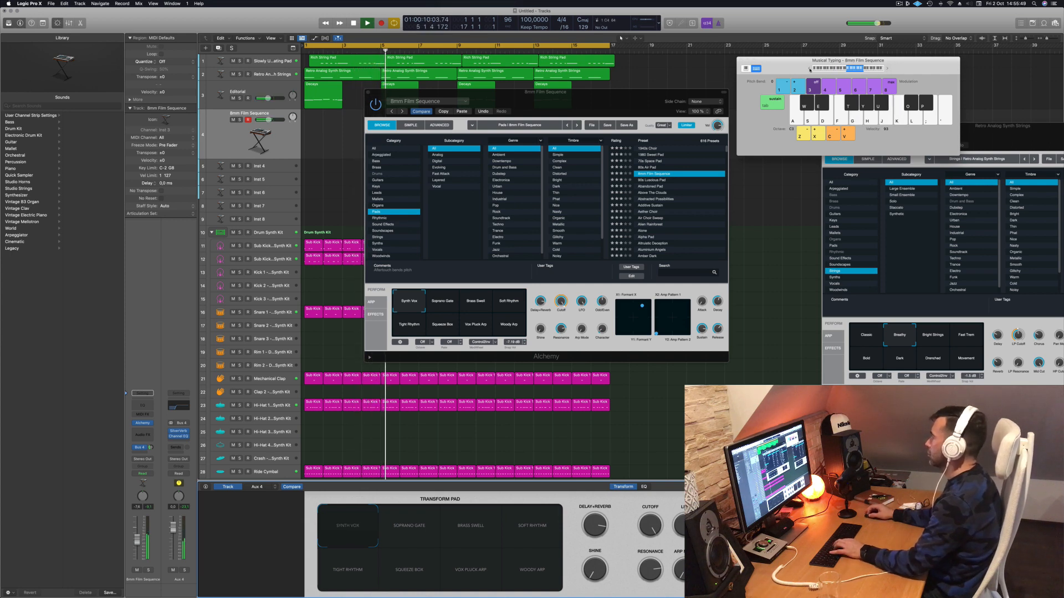
{"action": "left_click_drag", "start_coordinate": [613, 97], "coordinate": [800, 153]}
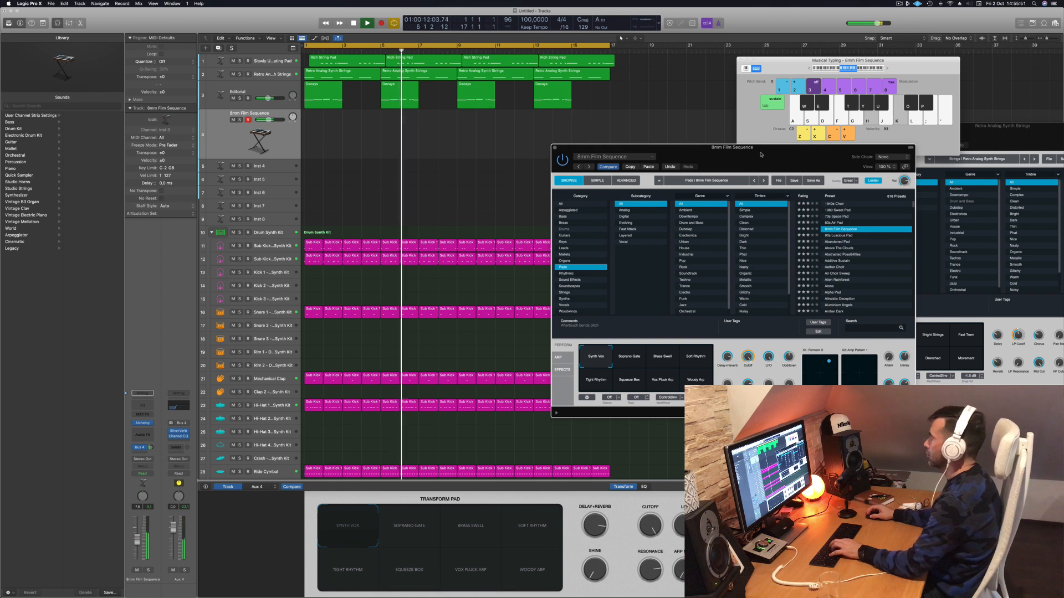
{"action": "key", "text": "s"}
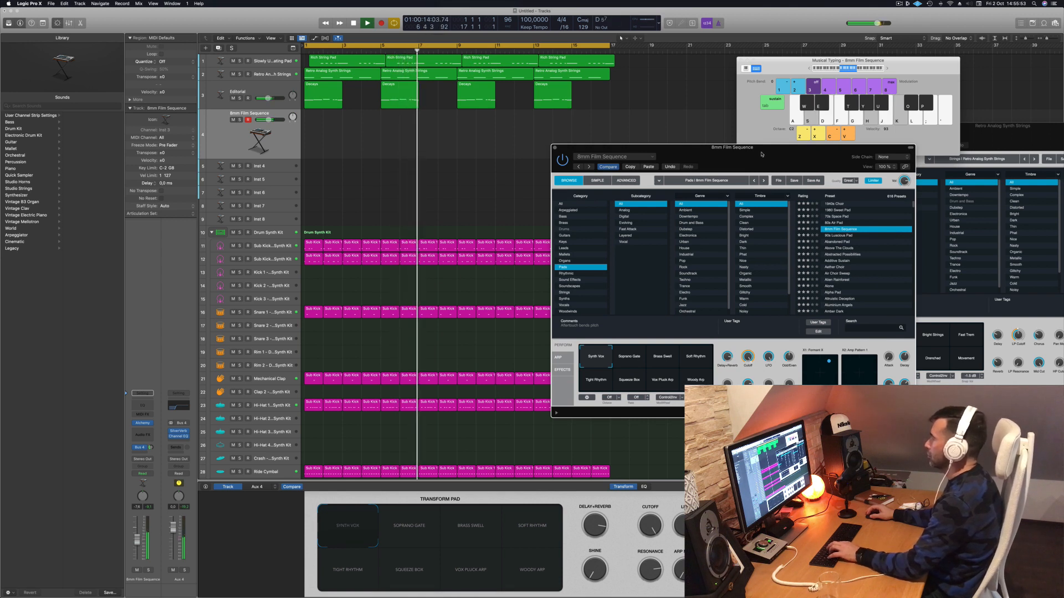
{"action": "key", "text": "a"}
{"action": "key", "text": "g"}
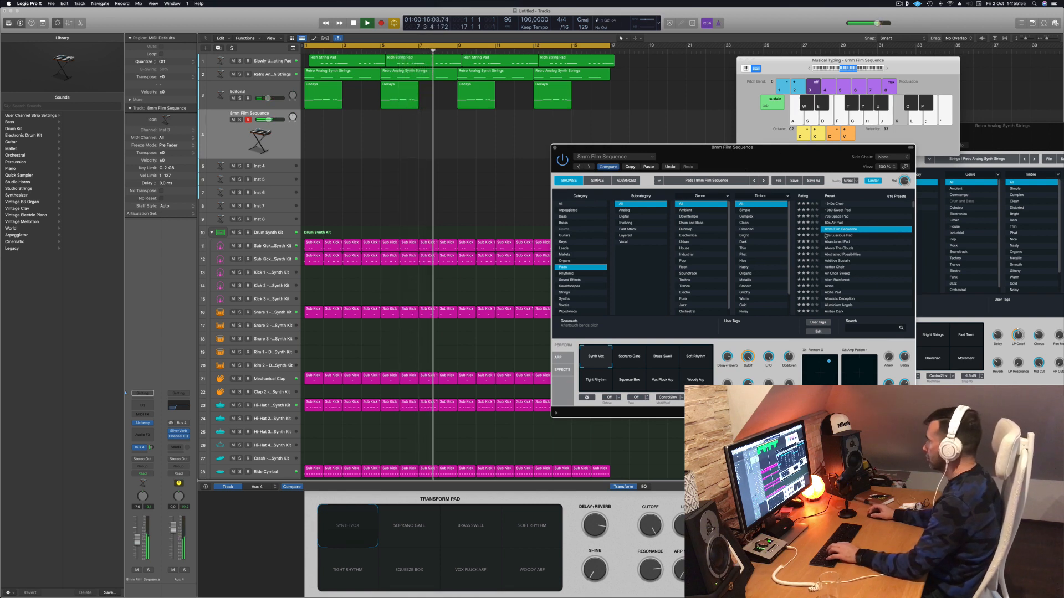
Load the Abandoned Pad preset and try notes with it during playback while lowering the channel's volume.
{"action": "left_click", "coordinate": [836, 242]}
{"action": "key", "text": "a"}
{"action": "key", "text": "g"}
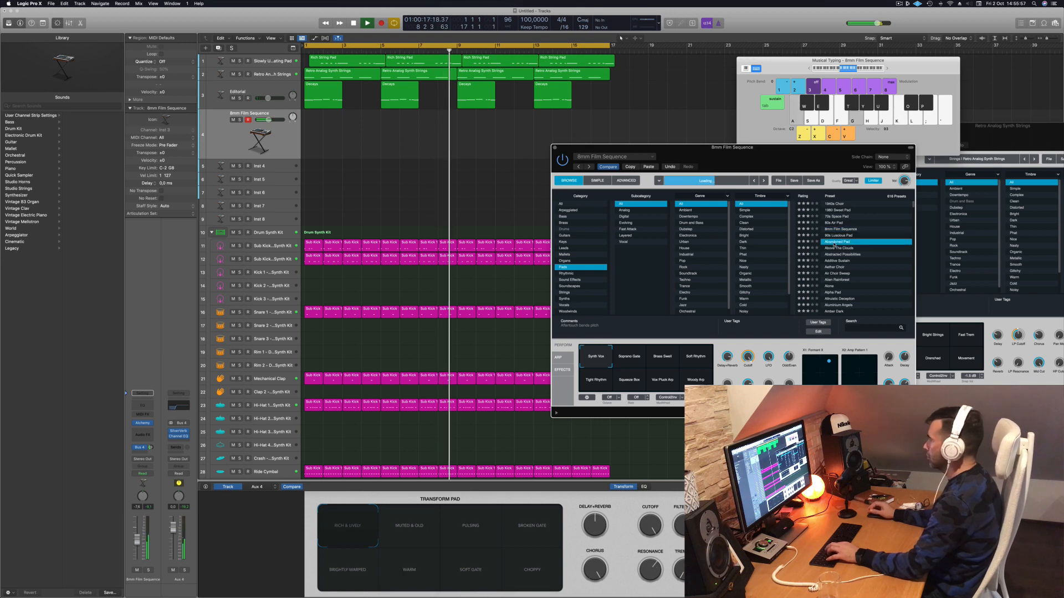
{"action": "left_click_drag", "start_coordinate": [786, 157], "coordinate": [707, 134]}
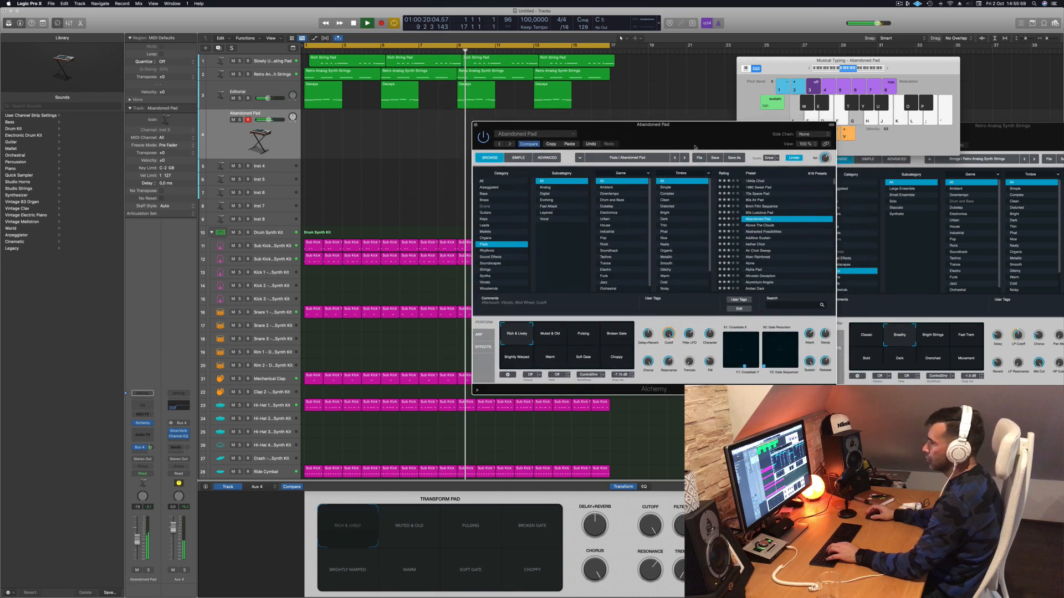
{"action": "key", "text": "f"}
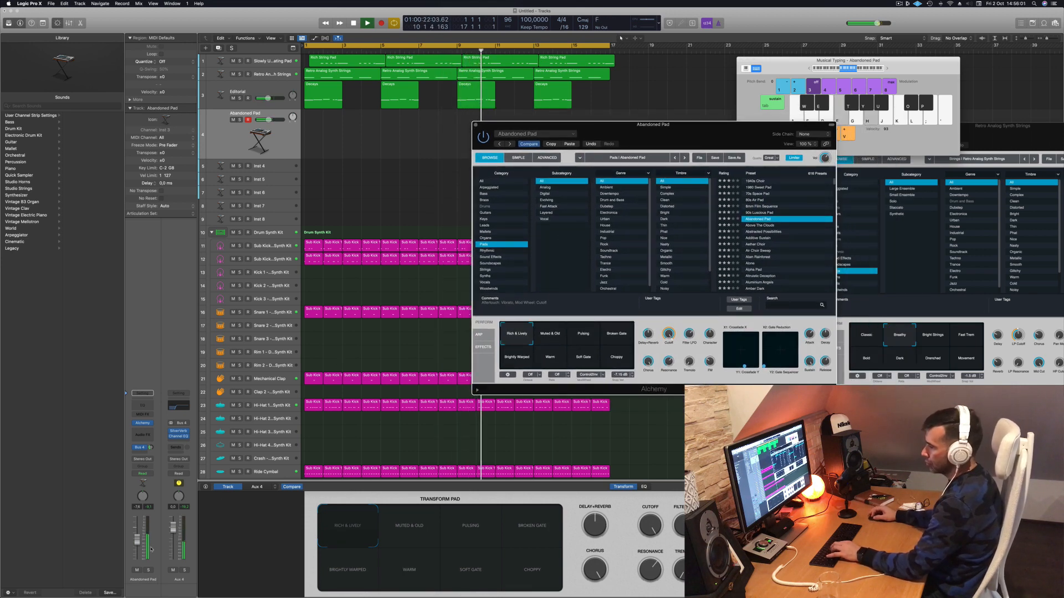
{"action": "left_click_drag", "start_coordinate": [136, 548], "coordinate": [136, 552]}
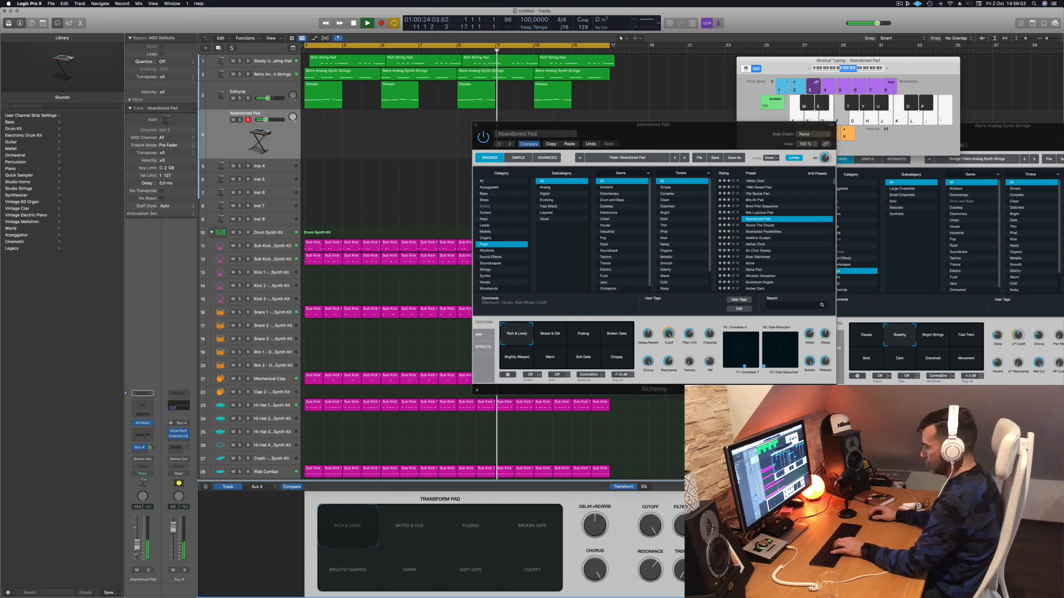
{"action": "key", "text": "k"}
{"action": "key", "text": "semicolon"}
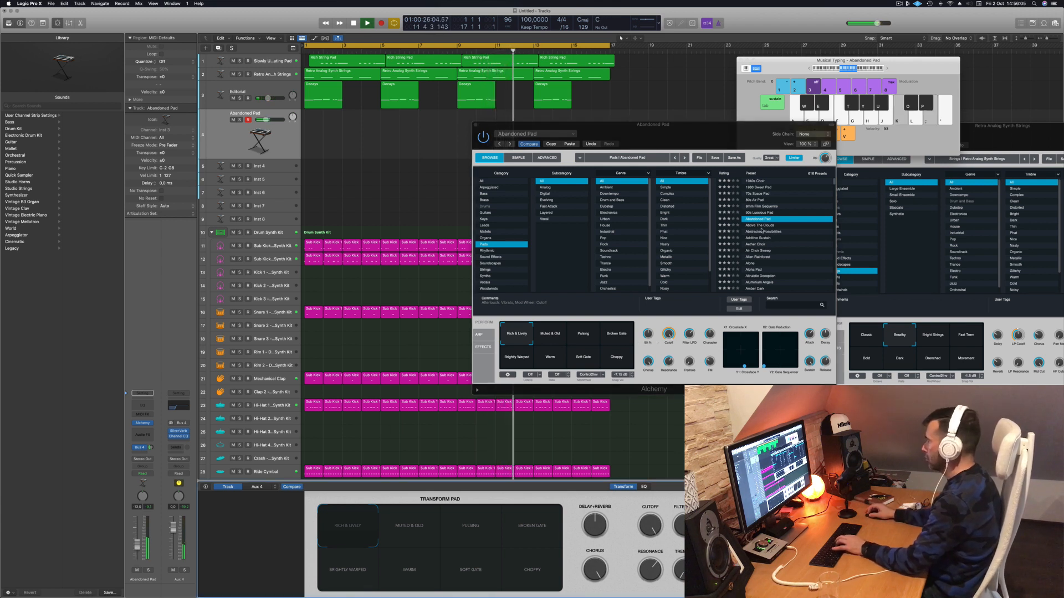
Load the Above The Clouds preset, switch it to the Rich Lead snapshot and adjust the channel's volume during playback.
{"action": "left_click", "coordinate": [759, 227]}
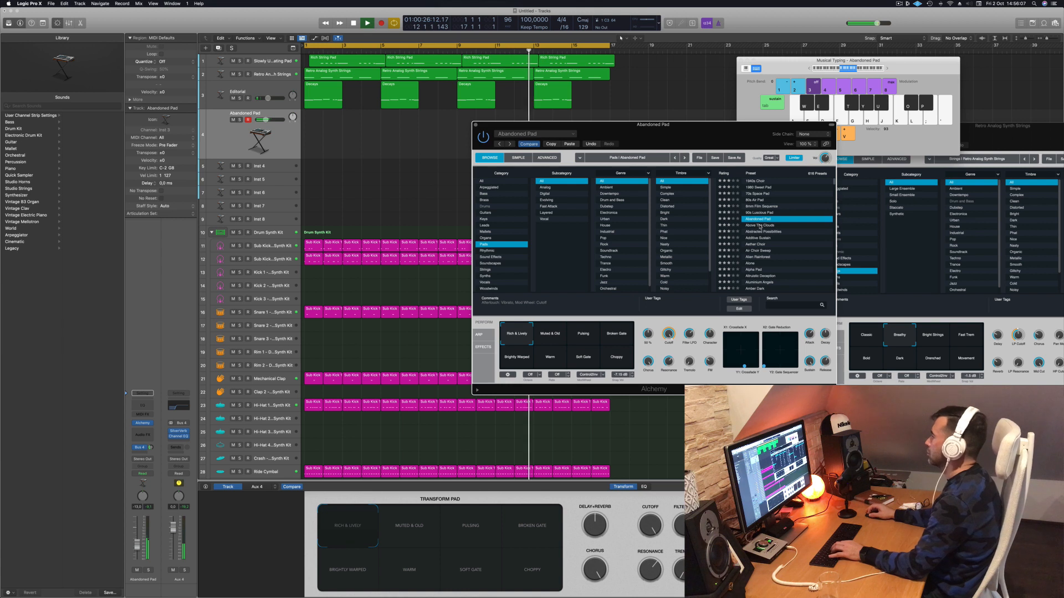
{"action": "left_click", "coordinate": [760, 226]}
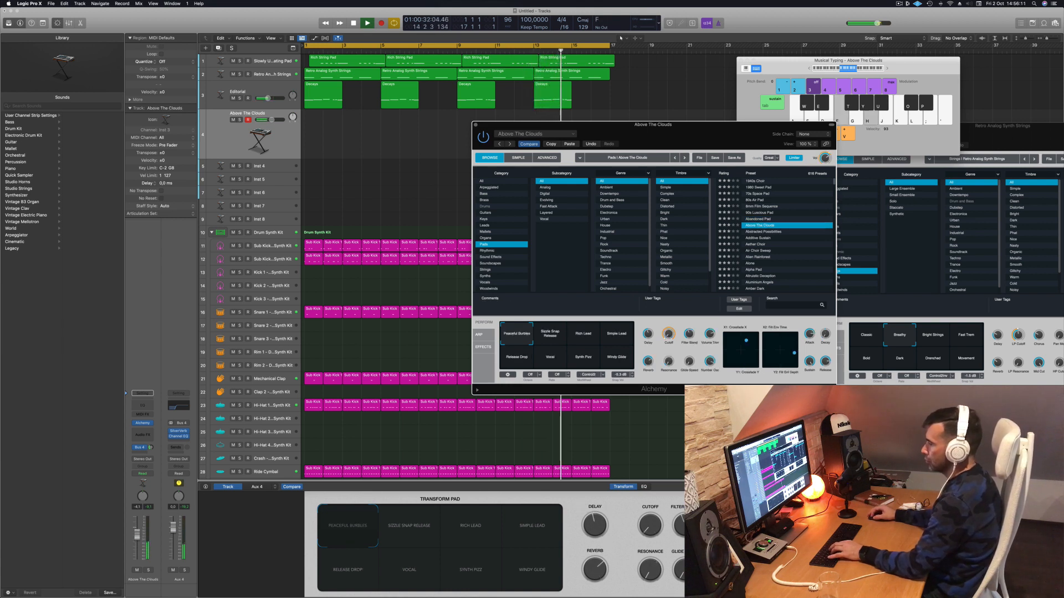
{"action": "left_click", "coordinate": [137, 530]}
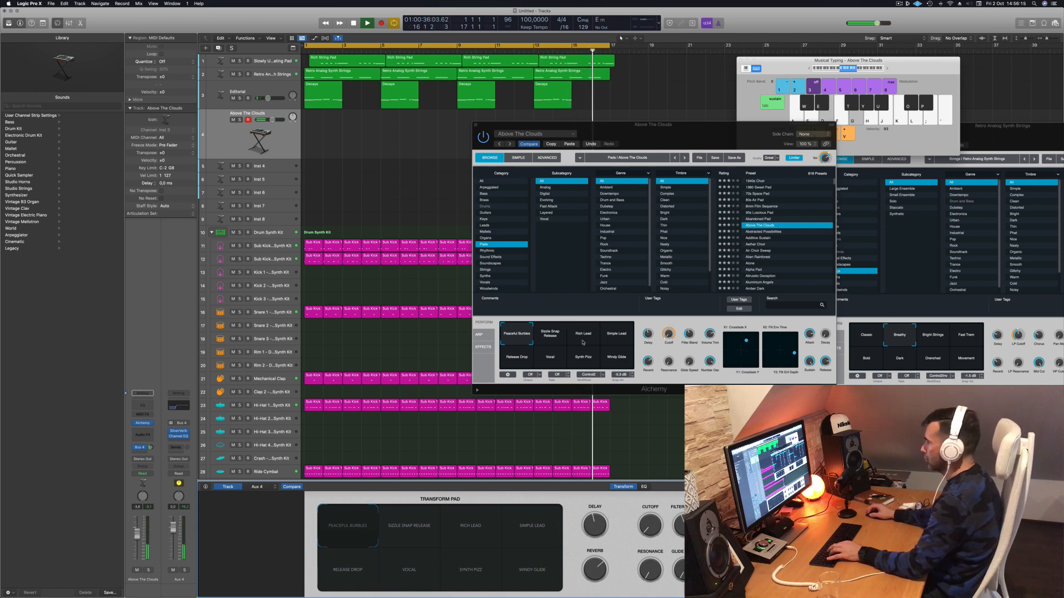
{"action": "left_click", "coordinate": [587, 341]}
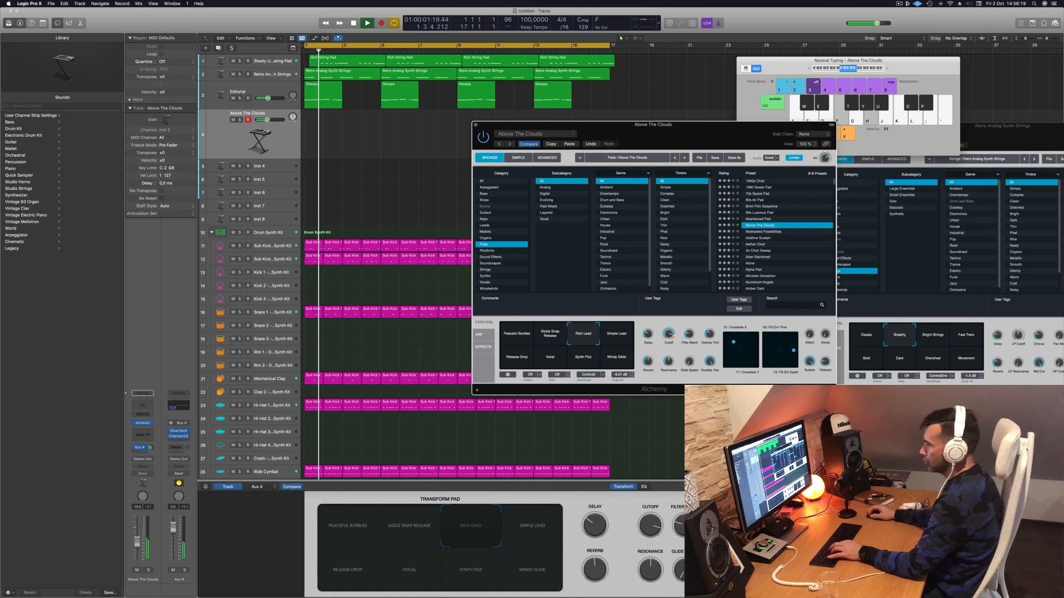
{"action": "left_click_drag", "start_coordinate": [137, 553], "coordinate": [137, 551]}
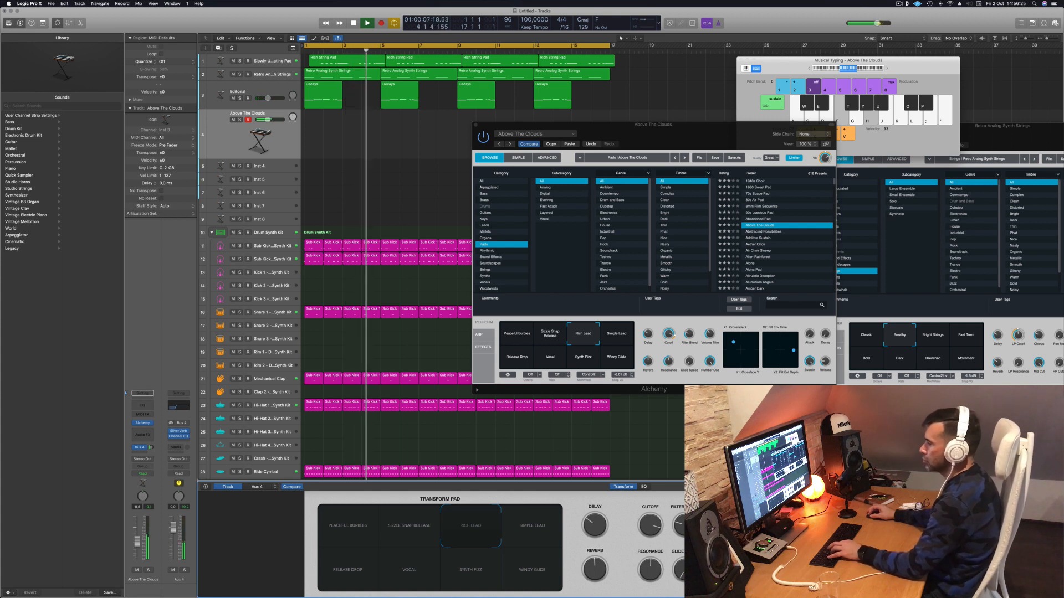
{"action": "left_click_drag", "start_coordinate": [137, 552], "coordinate": [138, 555]}
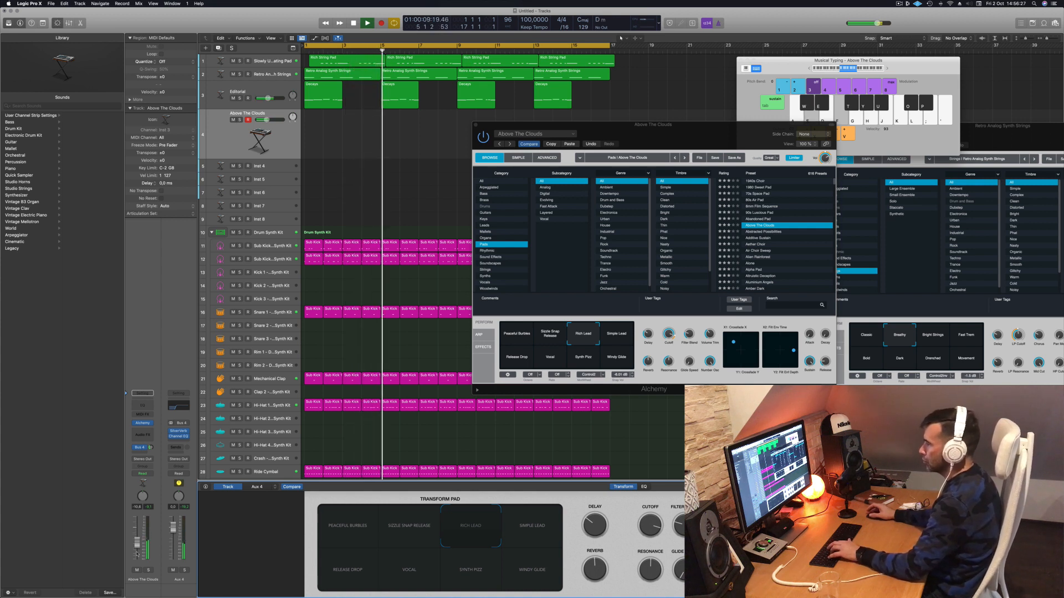
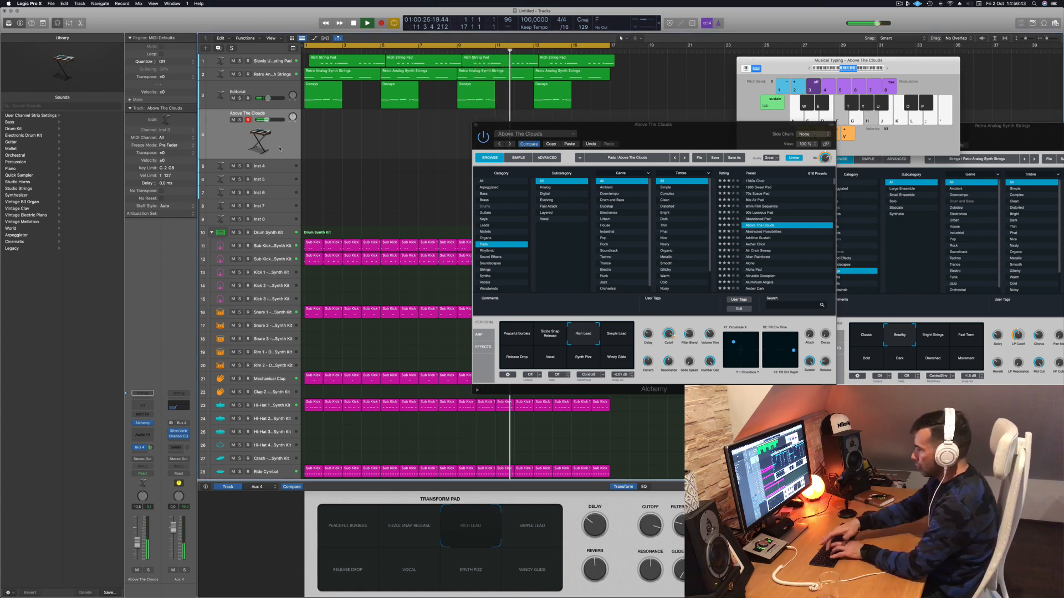
Record the two-chord part on the Above The Clouds track through the cycle restart and stop recording.
{"action": "key", "text": "r"}
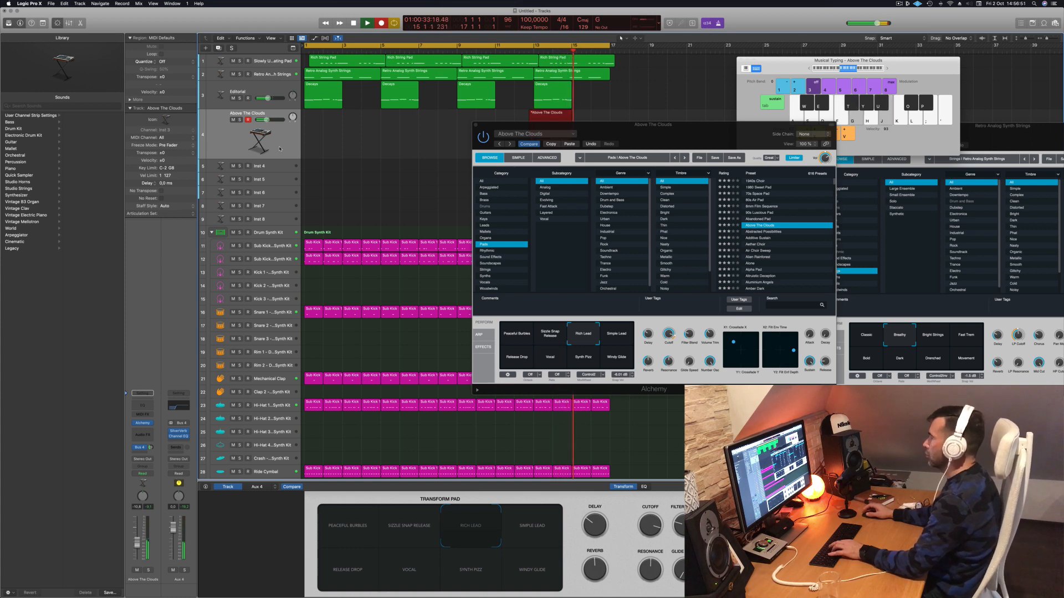
{"action": "left_click_drag", "start_coordinate": [608, 157], "coordinate": [597, 321]}
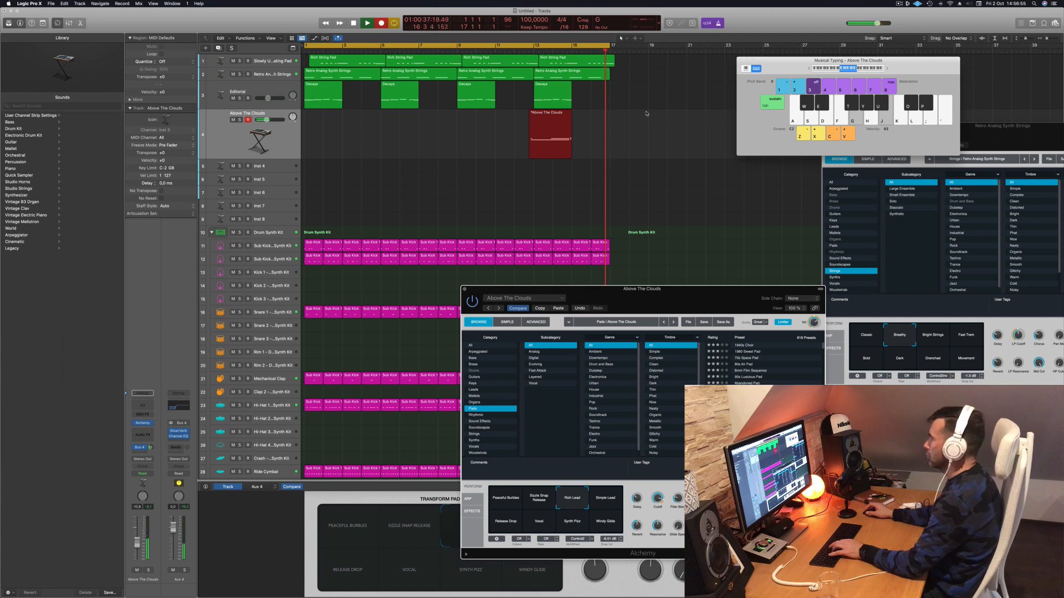
{"action": "key", "text": "space"}
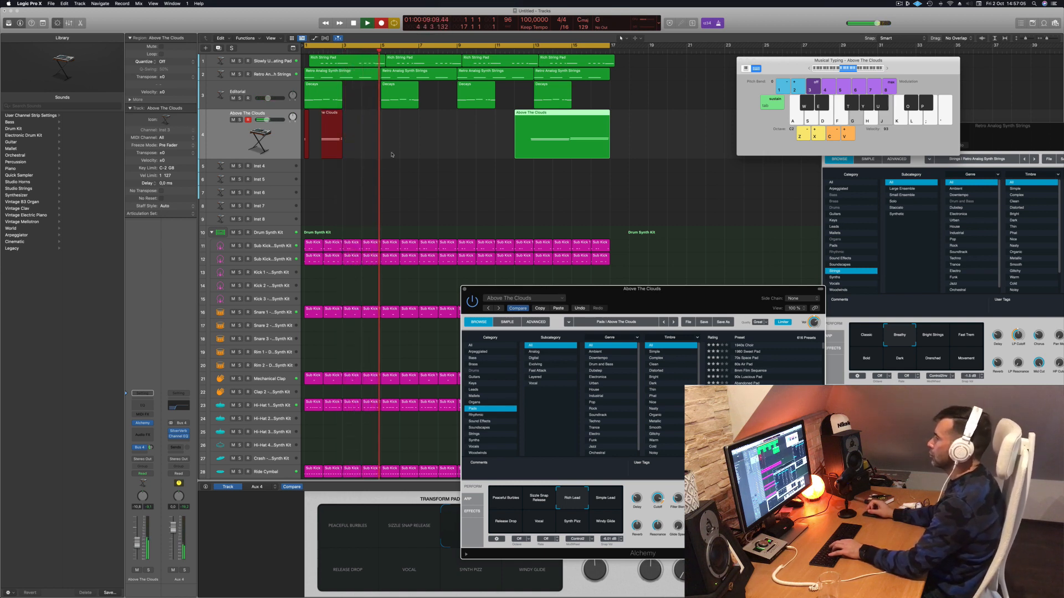
{"action": "key", "text": "space"}
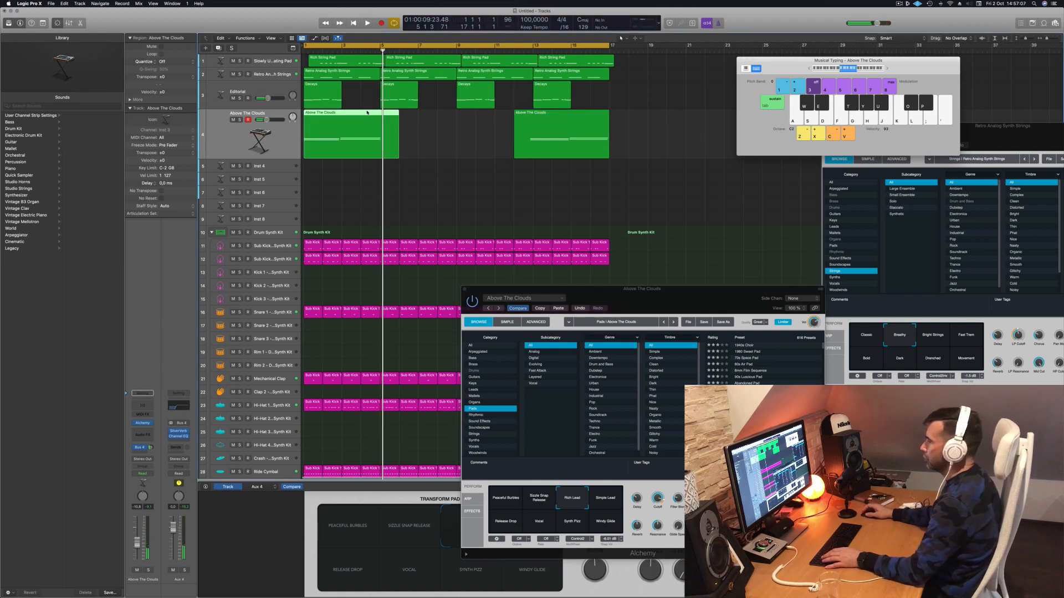
Open the first Above The Clouds region in the Piano Roll, swap the order of its two note pairs and select all notes.
{"action": "double_click", "coordinate": [367, 112]}
{"action": "left_click_drag", "start_coordinate": [605, 300], "coordinate": [775, 309]}
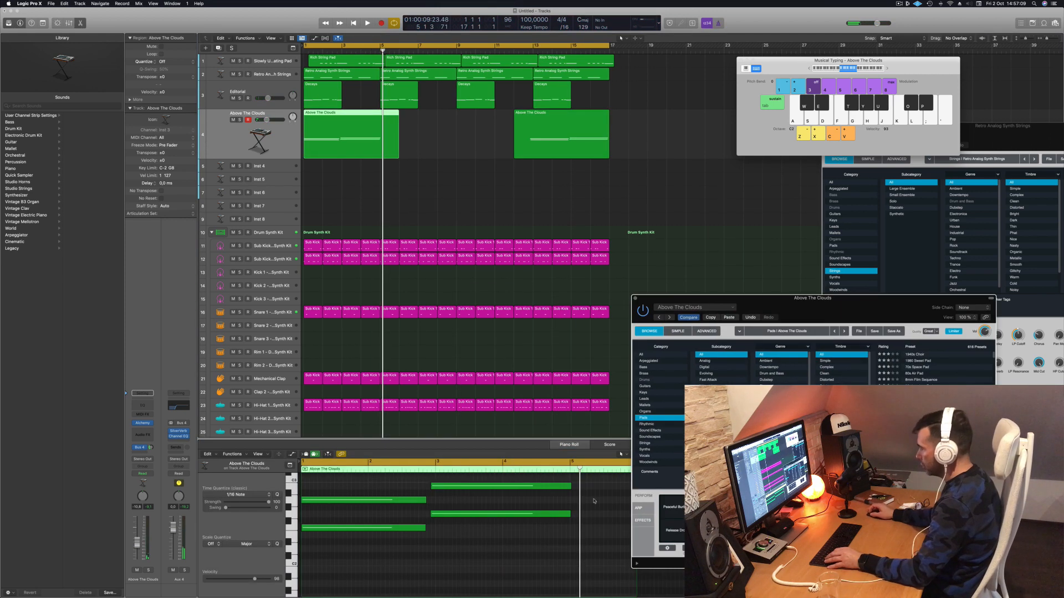
{"action": "left_click_drag", "start_coordinate": [371, 488], "coordinate": [371, 552]}
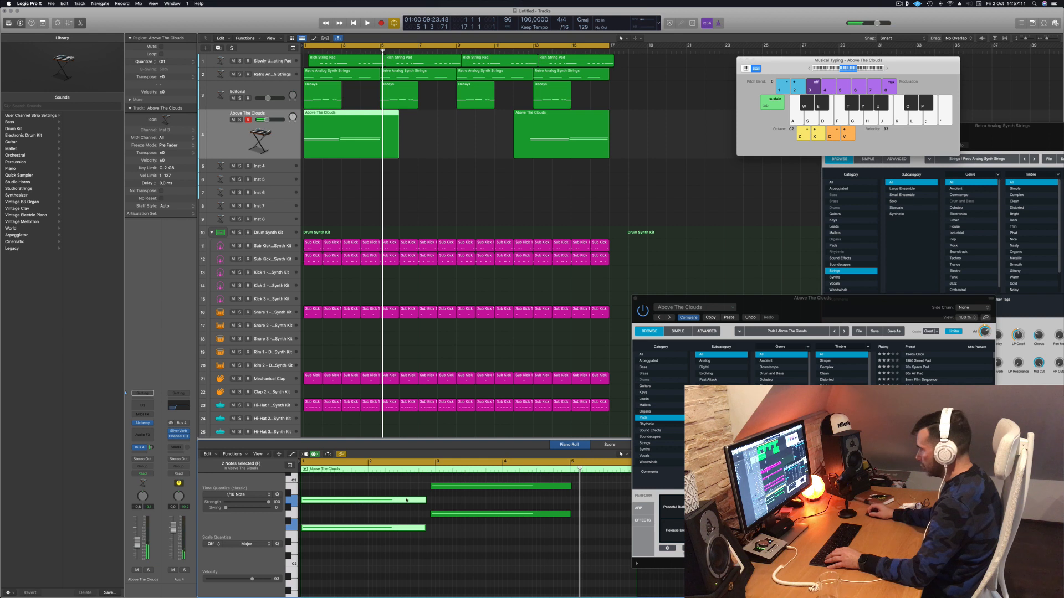
{"action": "left_click_drag", "start_coordinate": [407, 501], "coordinate": [489, 501]}
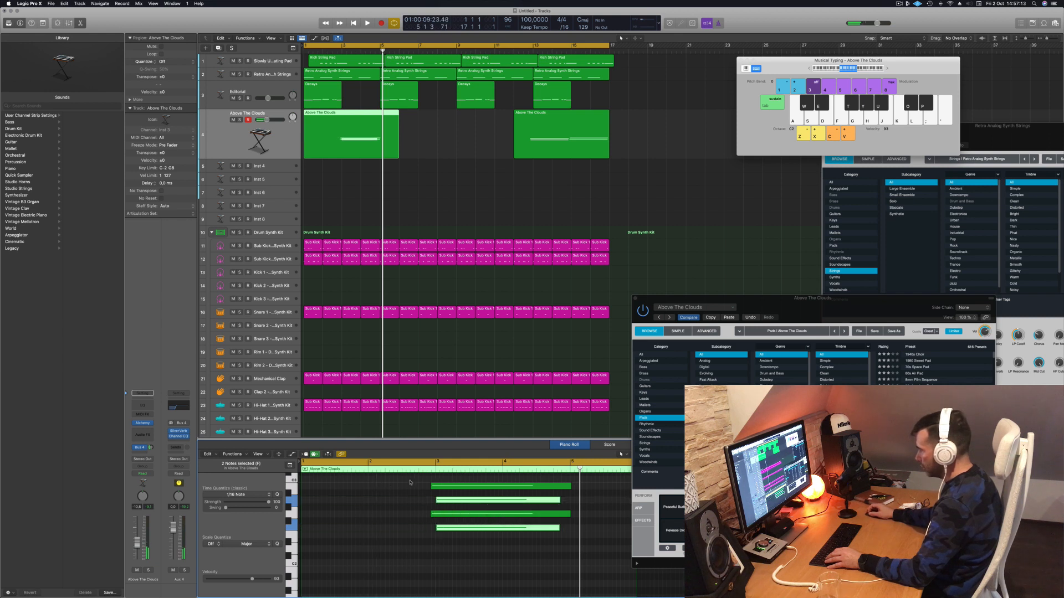
{"action": "left_click_drag", "start_coordinate": [410, 481], "coordinate": [428, 529]}
{"action": "left_click_drag", "start_coordinate": [459, 485], "coordinate": [332, 490]}
{"action": "key", "text": "super+a"}
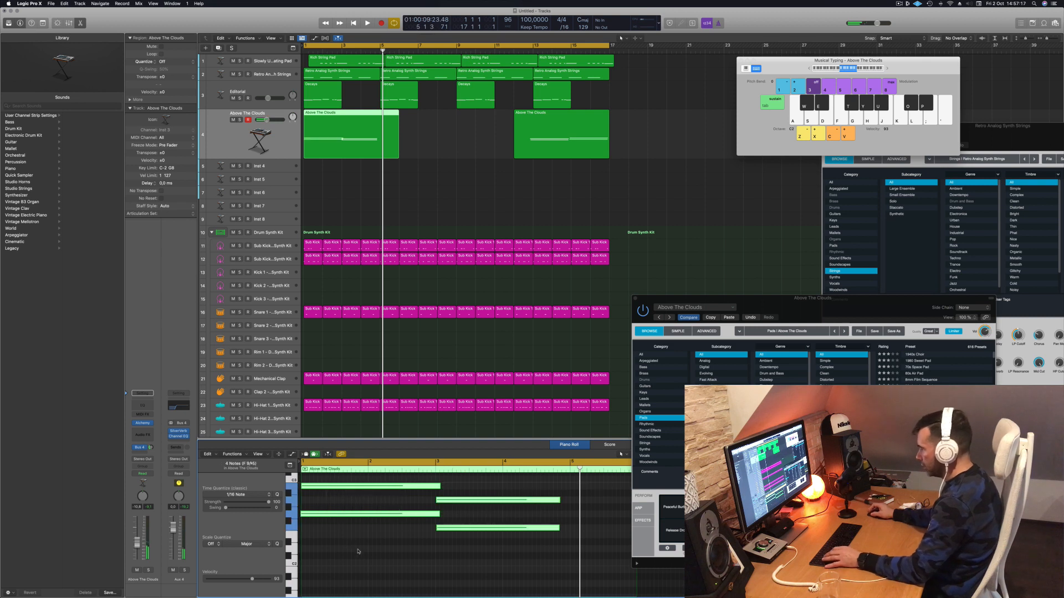
Trim the first note pair to end at bar 3, lengthen the second pair almost to bar 5, and play the result.
{"action": "left_click", "coordinate": [474, 486]}
{"action": "left_click_drag", "start_coordinate": [418, 482], "coordinate": [484, 529]}
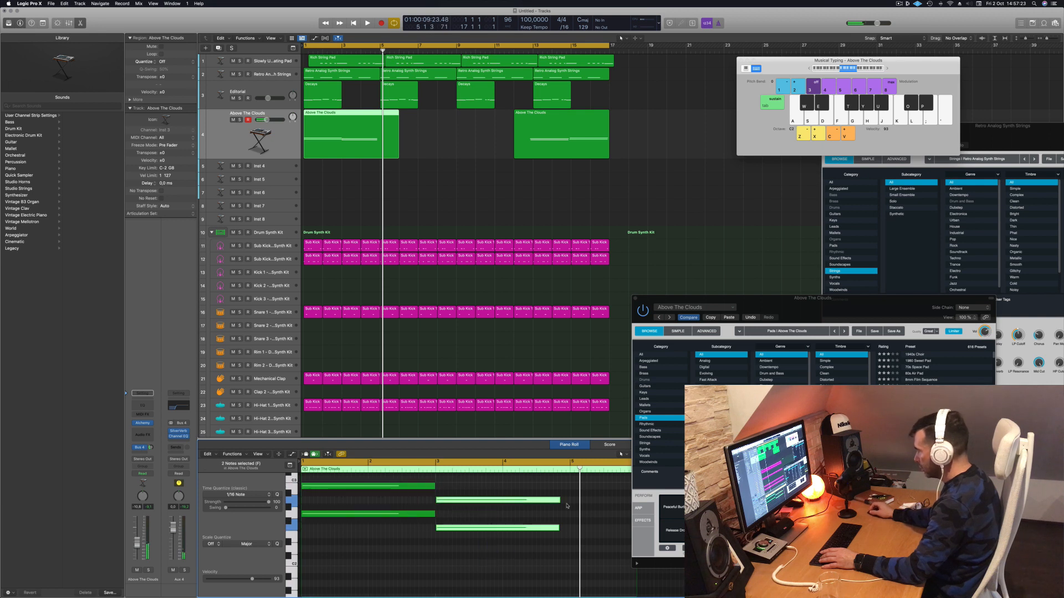
{"action": "left_click_drag", "start_coordinate": [560, 501], "coordinate": [566, 501]}
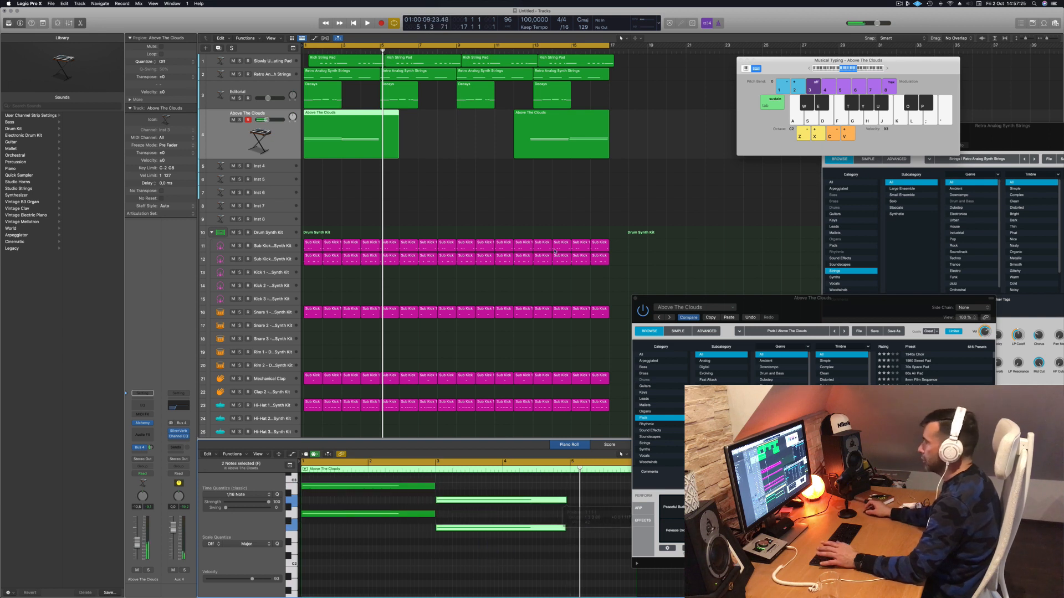
{"action": "key", "text": "space"}
{"action": "left_click", "coordinate": [288, 140]}
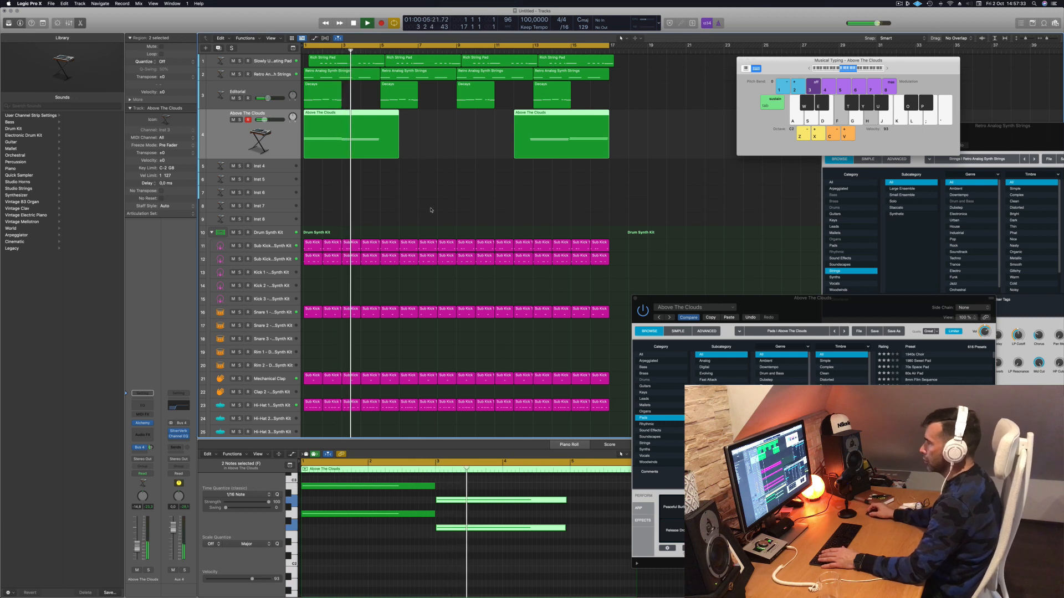
Cut the first Above The Clouds region at bar 5 and delete the leftover end piece.
{"action": "key", "text": "Return"}
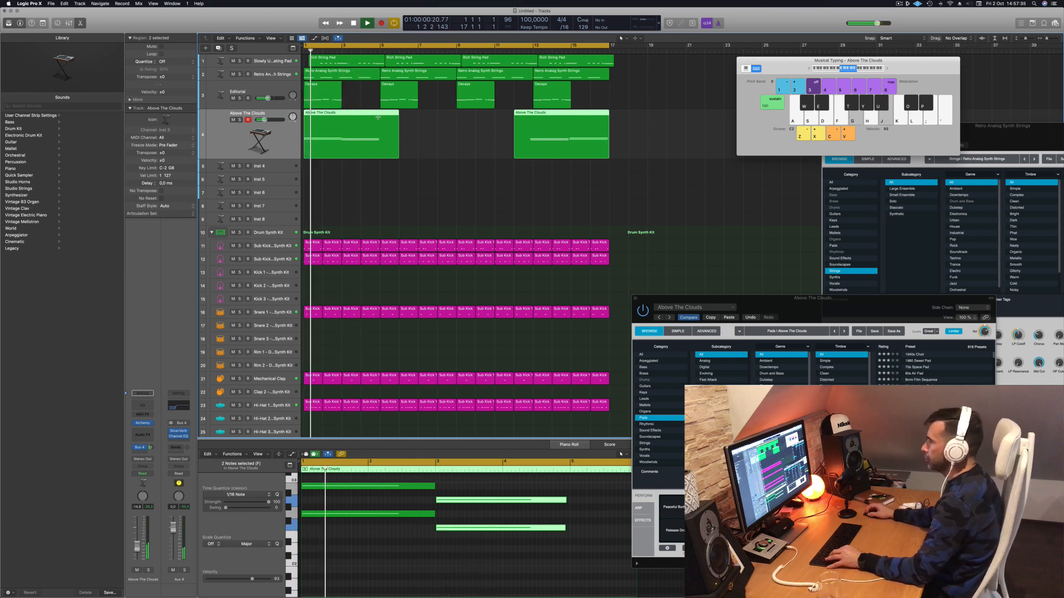
{"action": "double_click", "coordinate": [379, 117], "text": "super"}
{"action": "key", "text": "Delete"}
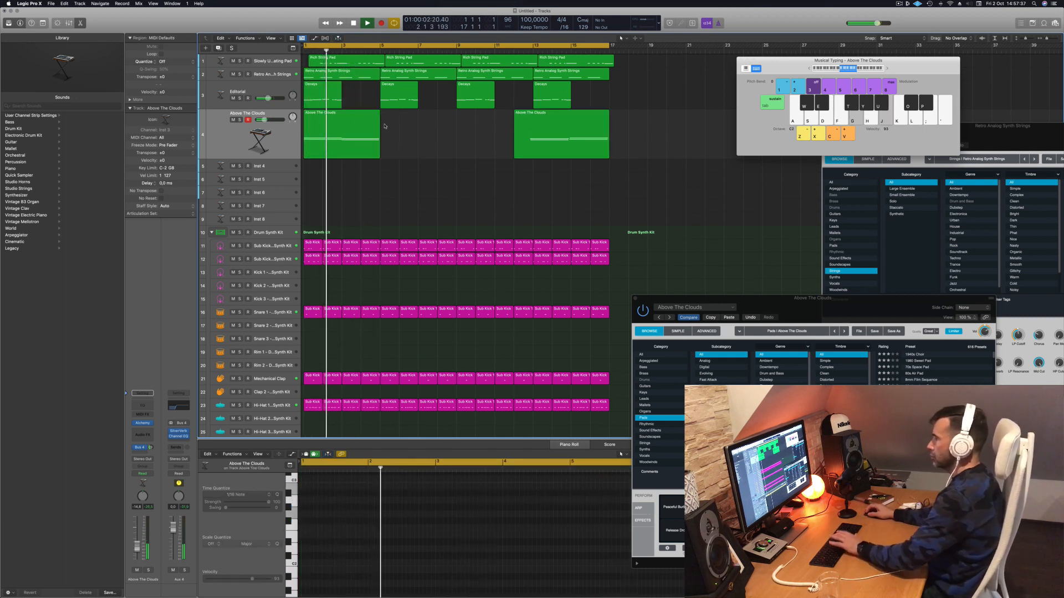
{"action": "left_click", "coordinate": [353, 123]}
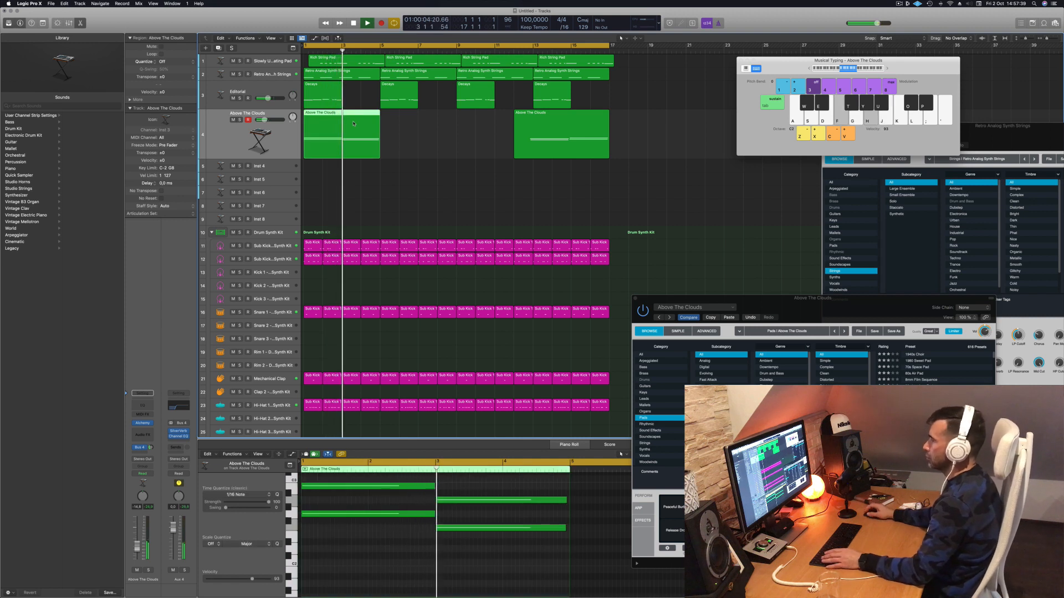
Try splitting the first Above The Clouds region at bar 3 and deleting the last region on the track.
{"action": "left_click", "coordinate": [277, 146]}
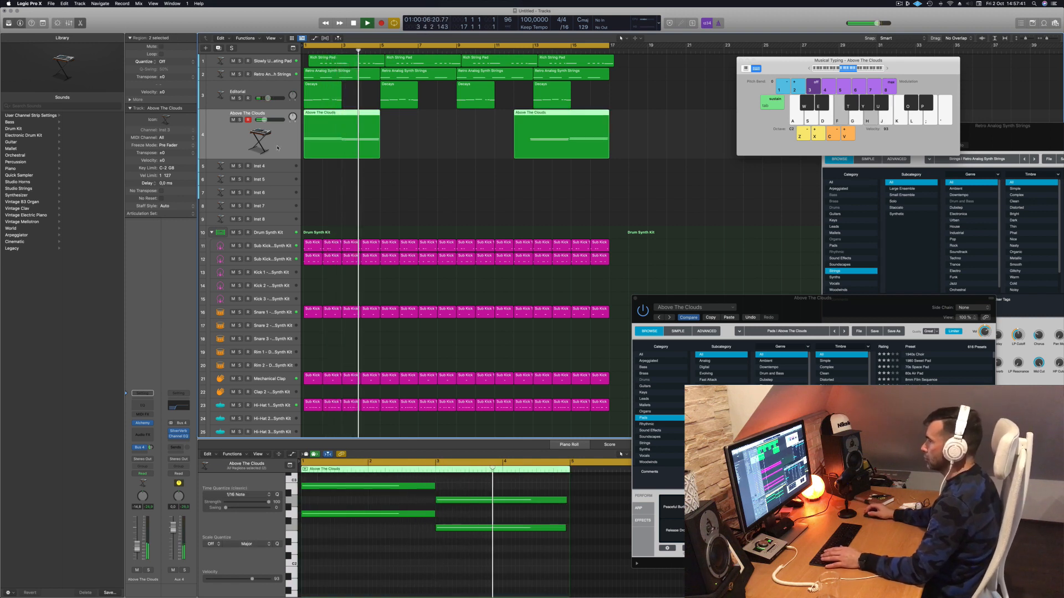
{"action": "key", "text": "space"}
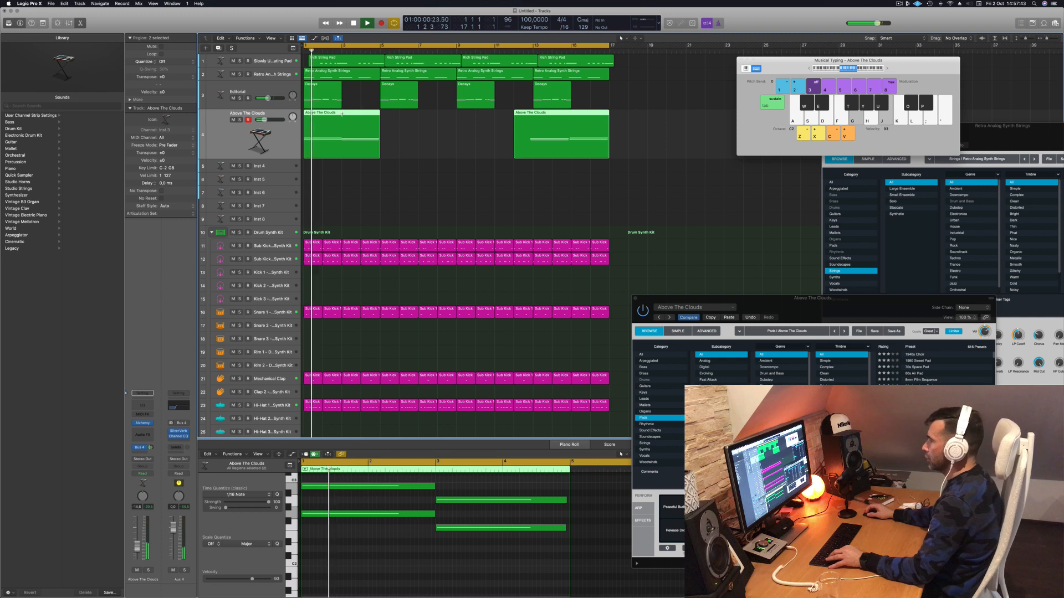
{"action": "double_click", "coordinate": [342, 114], "text": "super"}
{"action": "mouse_move", "coordinate": [321, 115]}
{"action": "left_mouse_down"}
{"action": "mouse_move", "coordinate": [396, 118]}
{"action": "mouse_move", "coordinate": [325, 118]}
{"action": "left_mouse_up"}
{"action": "key", "text": "space"}
{"action": "key", "text": "space"}
{"action": "key", "text": "space"}
{"action": "key", "text": "space"}
{"action": "left_click", "coordinate": [357, 100]}
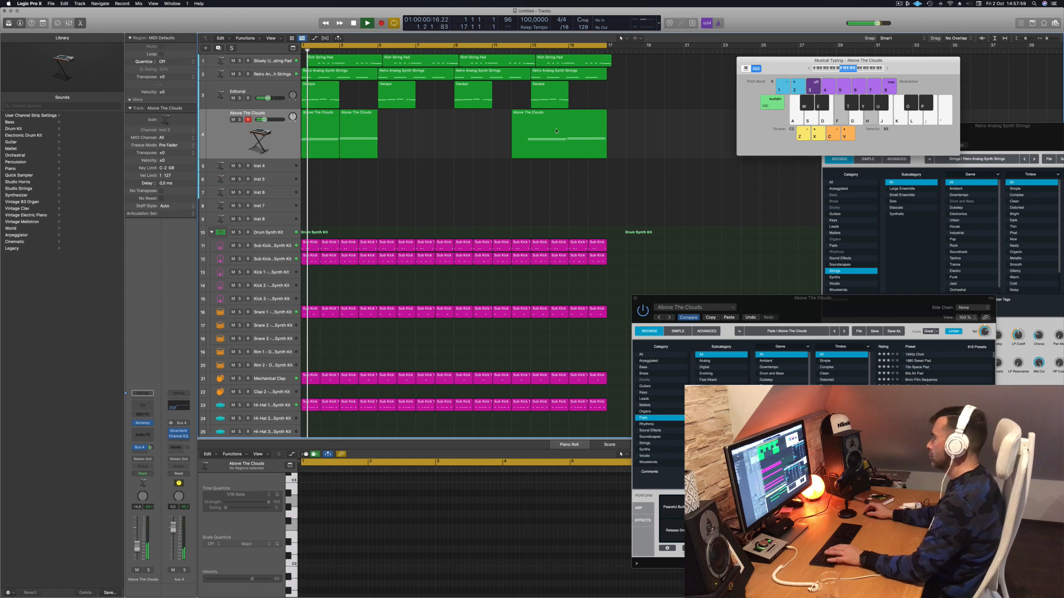
{"action": "left_click", "coordinate": [535, 145]}
{"action": "key", "text": "Delete"}
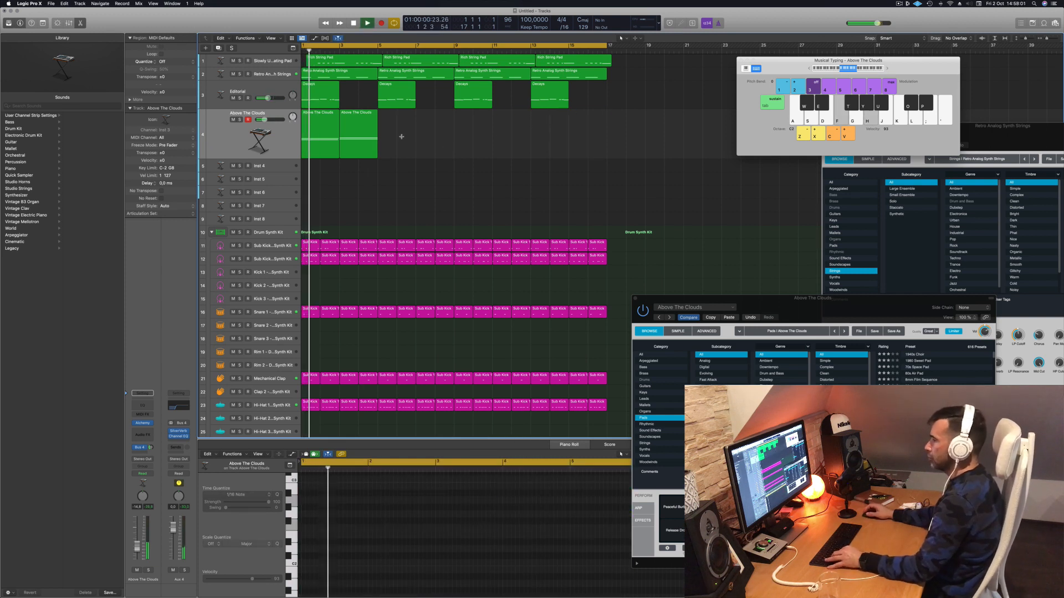
Undo the region deletion and the split at bar 3.
{"action": "key", "text": "super+z"}
{"action": "key", "text": "super+z"}
{"action": "key", "text": "super+z"}
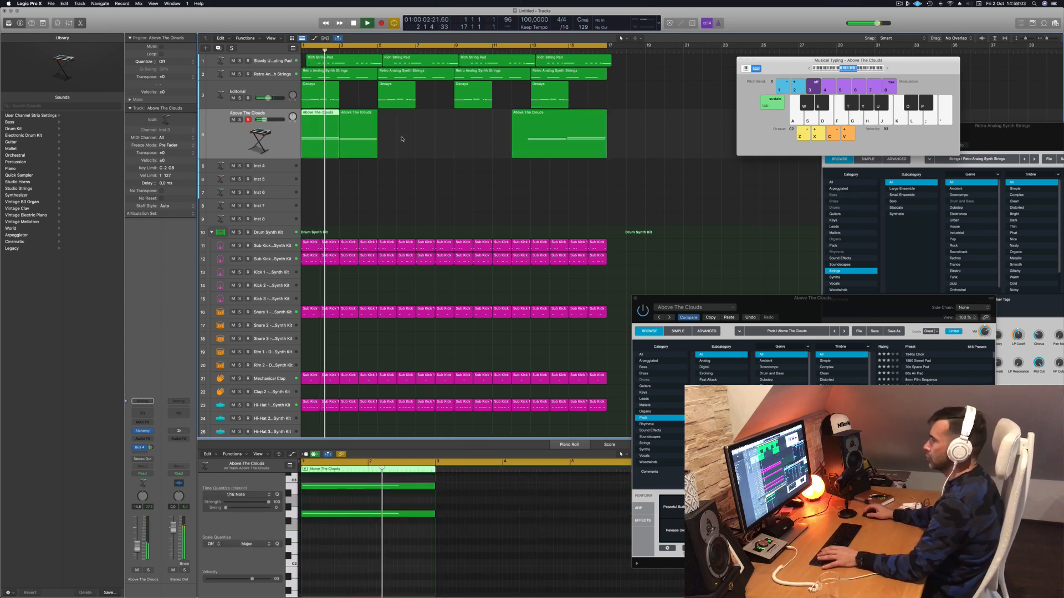
{"action": "key", "text": "super+z"}
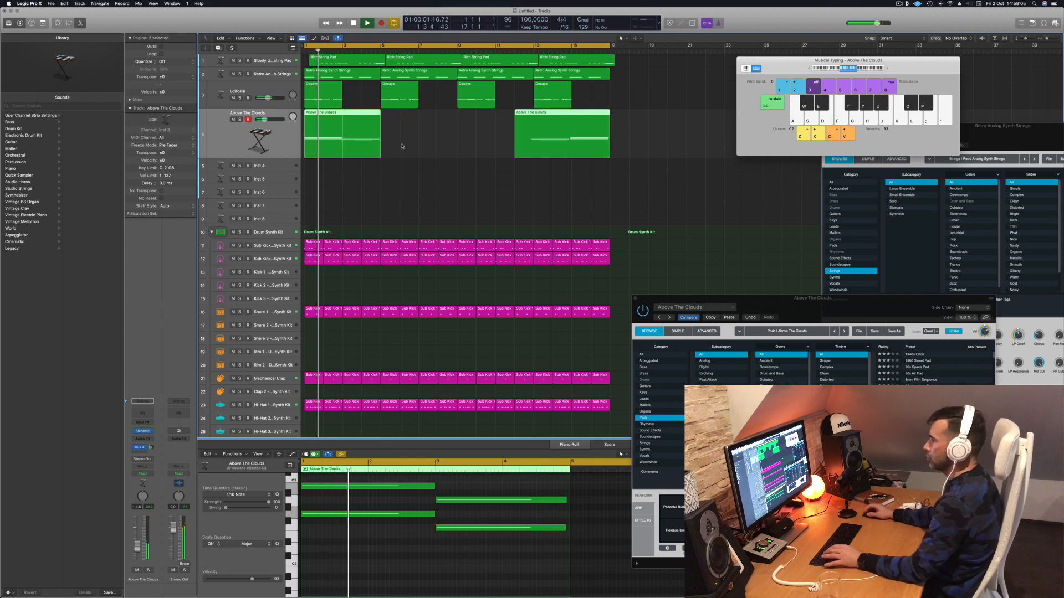
Delete the later Above The Clouds region and repeat the first one end to end up to bar 17.
{"action": "left_click", "coordinate": [408, 146]}
{"action": "left_click", "coordinate": [334, 128]}
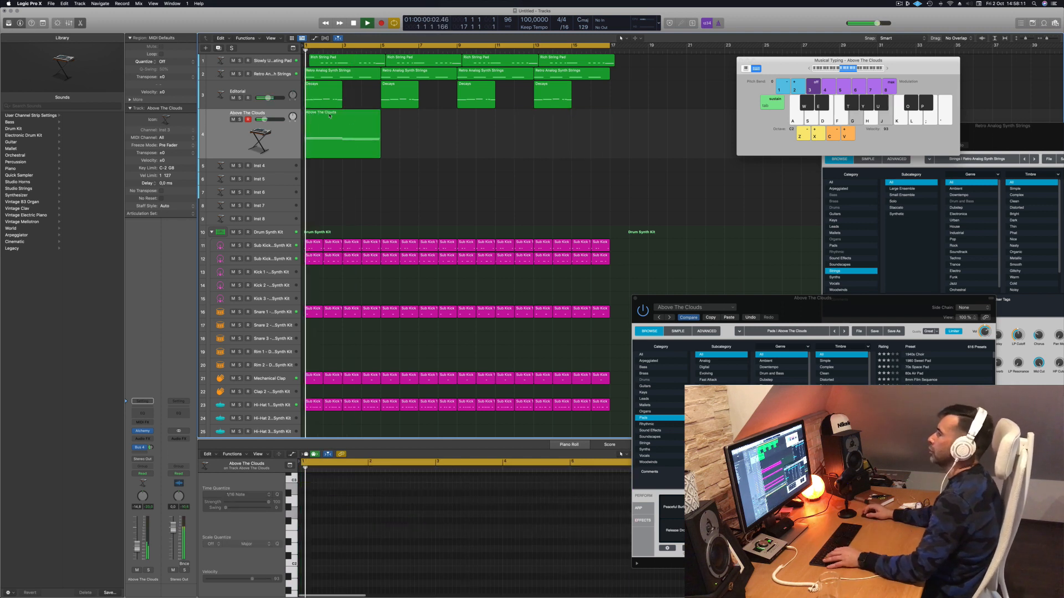
{"action": "left_click", "coordinate": [328, 122]}
{"action": "left_click_drag", "start_coordinate": [328, 122], "coordinate": [578, 120]}
{"action": "scroll", "coordinate": [324, 138], "scroll_direction": "down", "scroll_amount": 3}
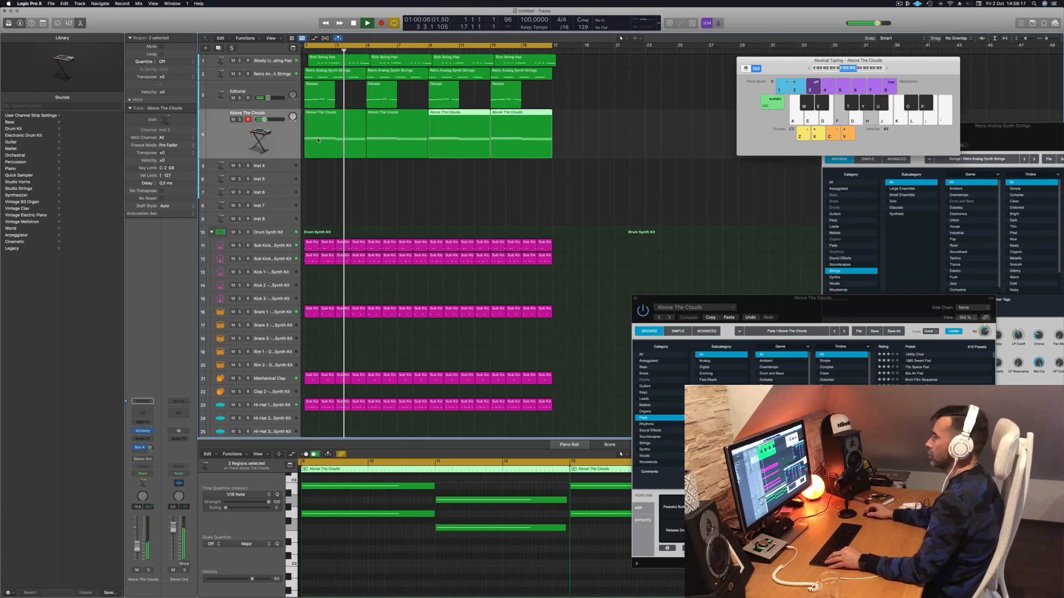
Lower the Cutoff of the Above The Clouds Alchemy patch during playback and raise the channel's volume slightly.
{"action": "key", "text": "Return"}
{"action": "left_click", "coordinate": [284, 139]}
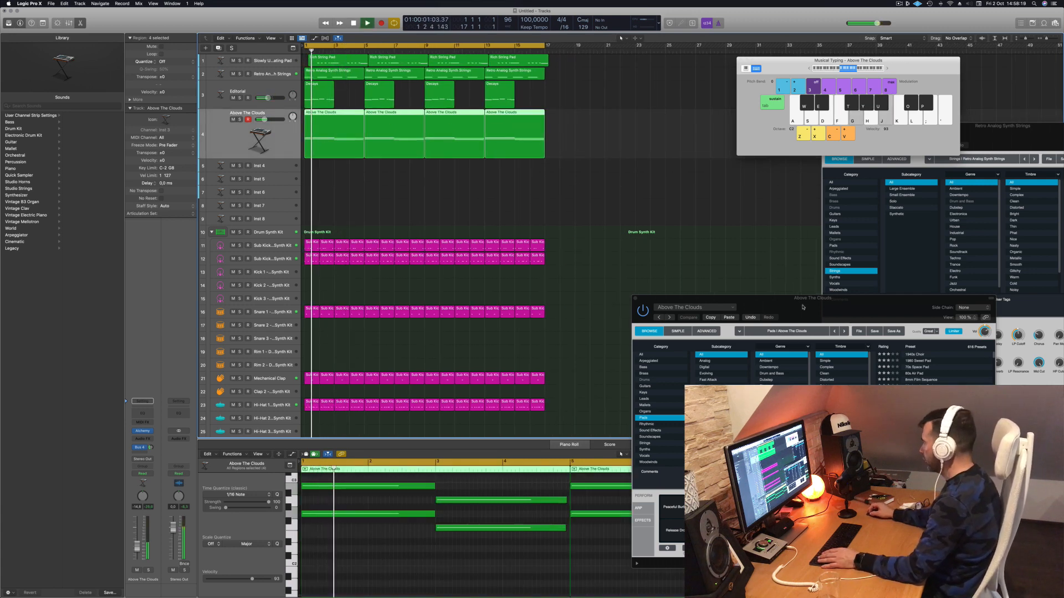
{"action": "left_click_drag", "start_coordinate": [801, 306], "coordinate": [532, 156]}
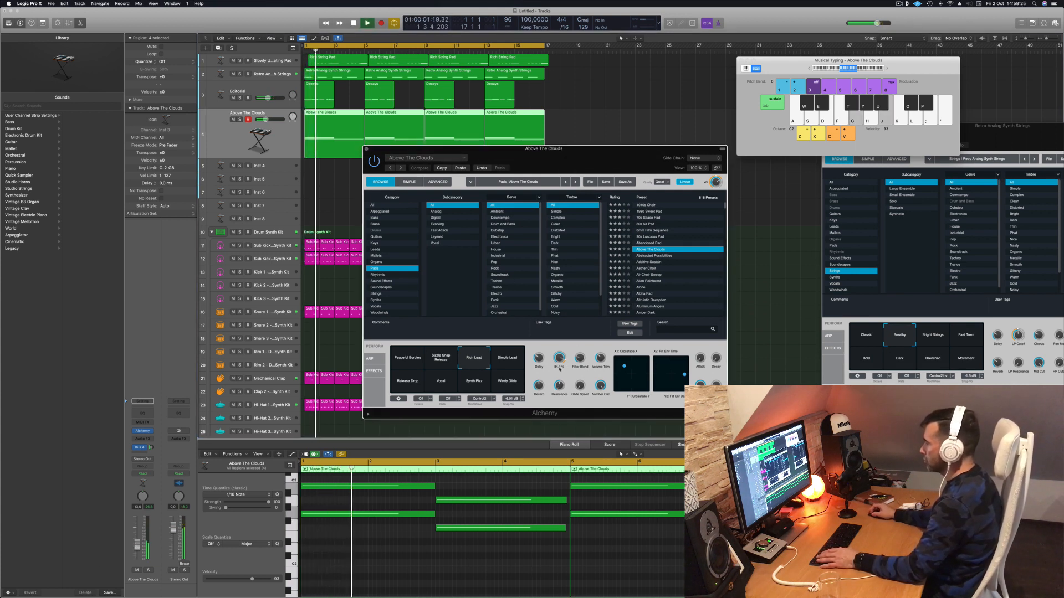
{"action": "left_click_drag", "start_coordinate": [560, 358], "coordinate": [560, 386]}
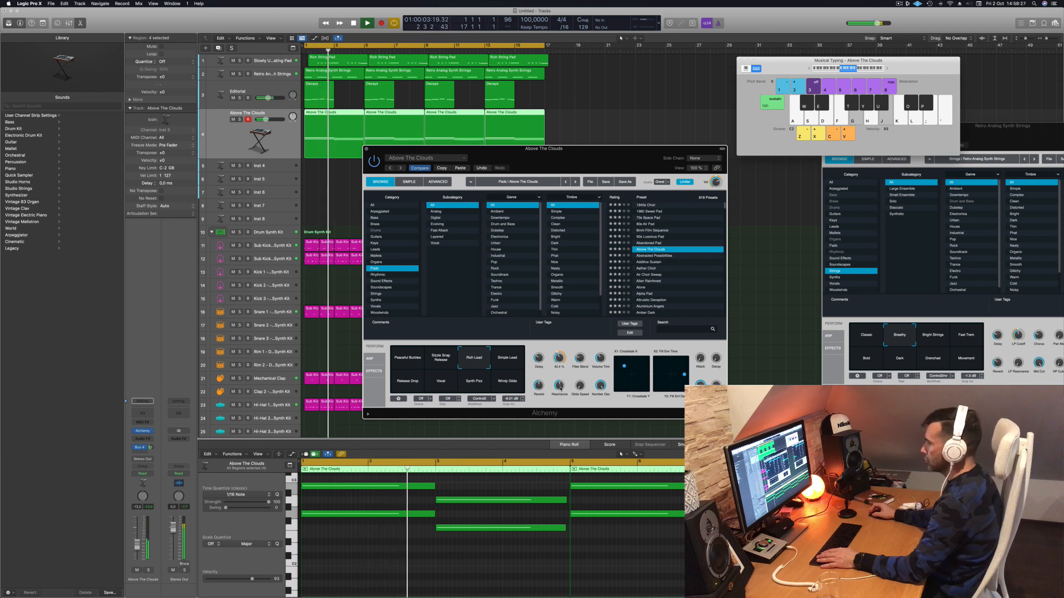
{"action": "left_click_drag", "start_coordinate": [137, 543], "coordinate": [147, 538]}
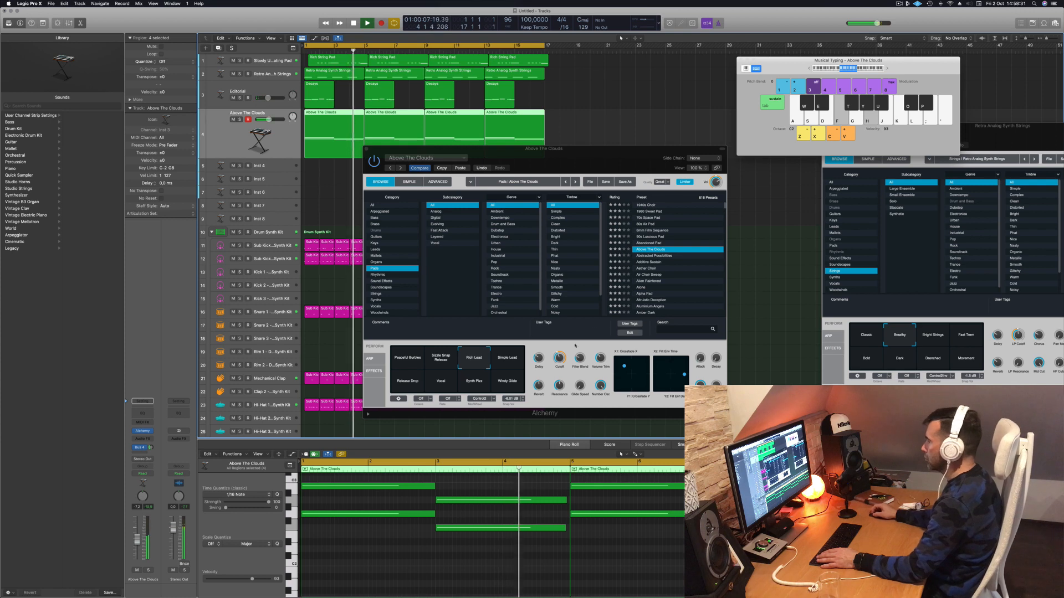
{"action": "left_click", "coordinate": [557, 366]}
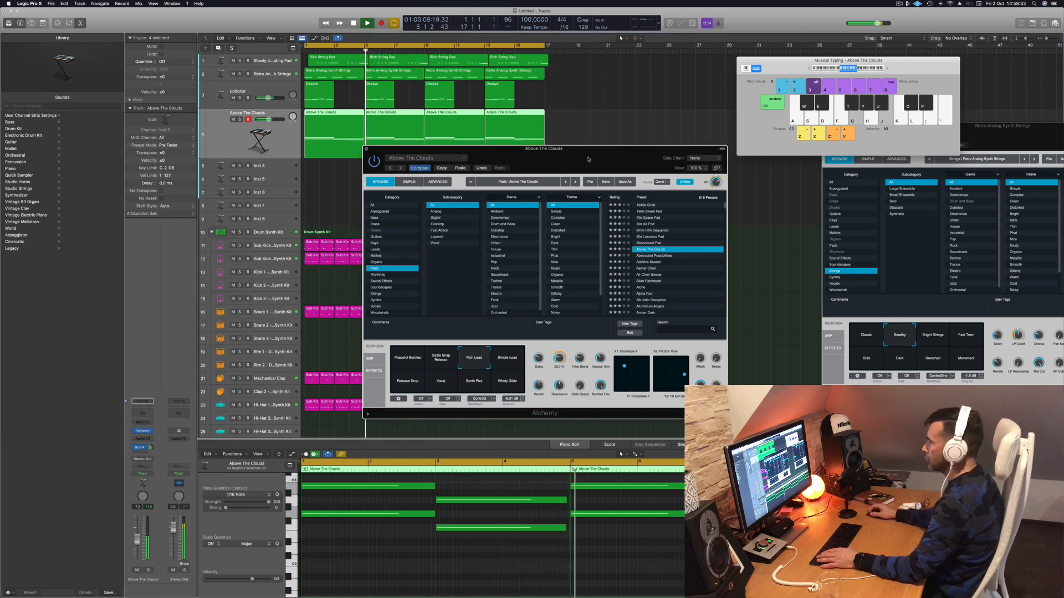
{"action": "left_click_drag", "start_coordinate": [546, 149], "coordinate": [796, 118]}
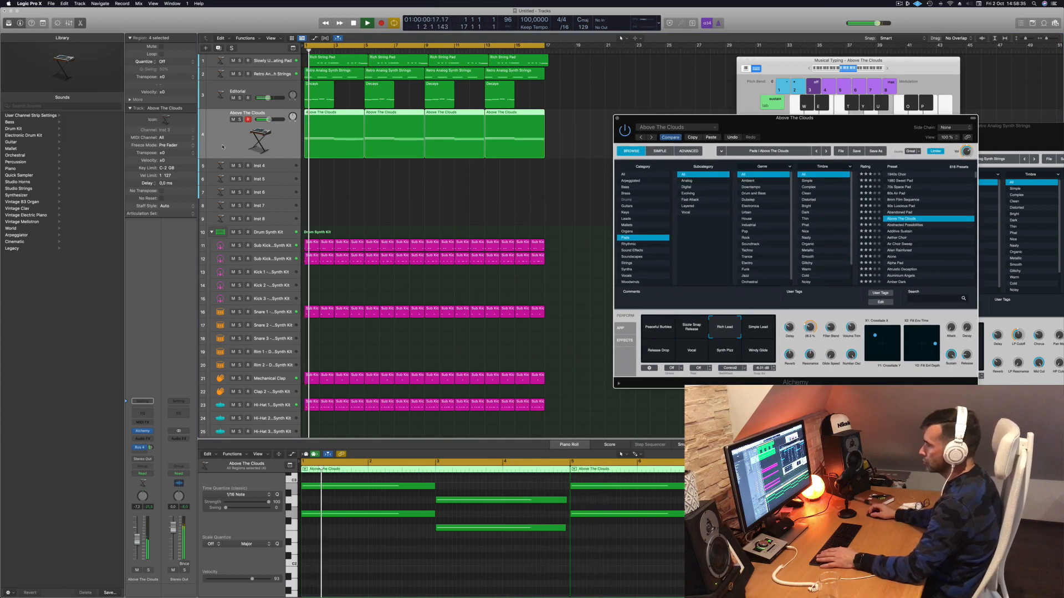
Adjust the channel's Bus 4 send, then add a Bus 5 send and set its level.
{"action": "left_click", "coordinate": [86, 491]}
{"action": "left_click_drag", "start_coordinate": [151, 447], "coordinate": [151, 445]}
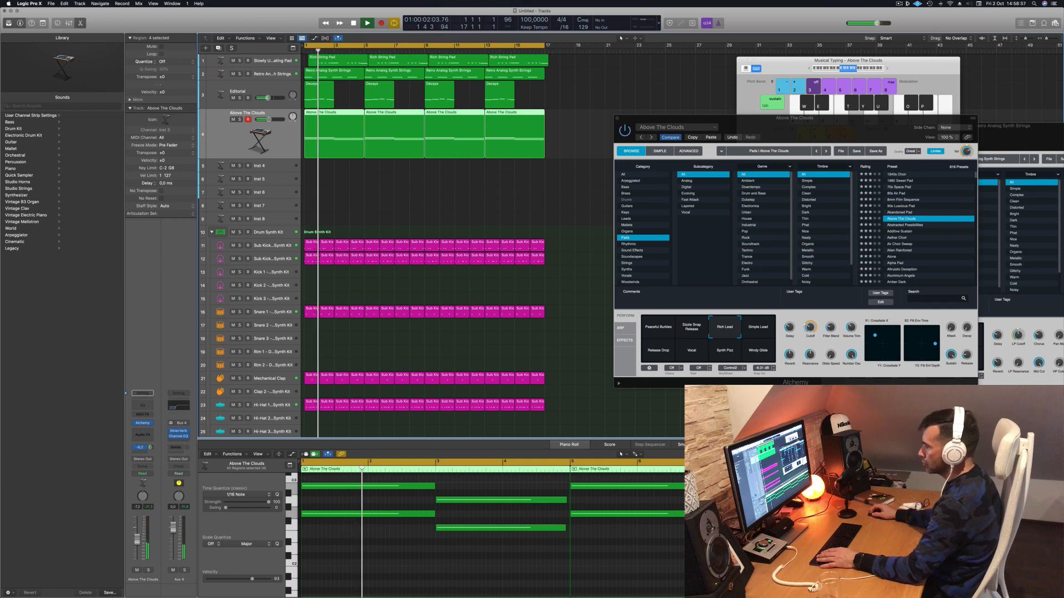
{"action": "left_click", "coordinate": [149, 447]}
{"action": "mouse_move", "coordinate": [156, 462]}
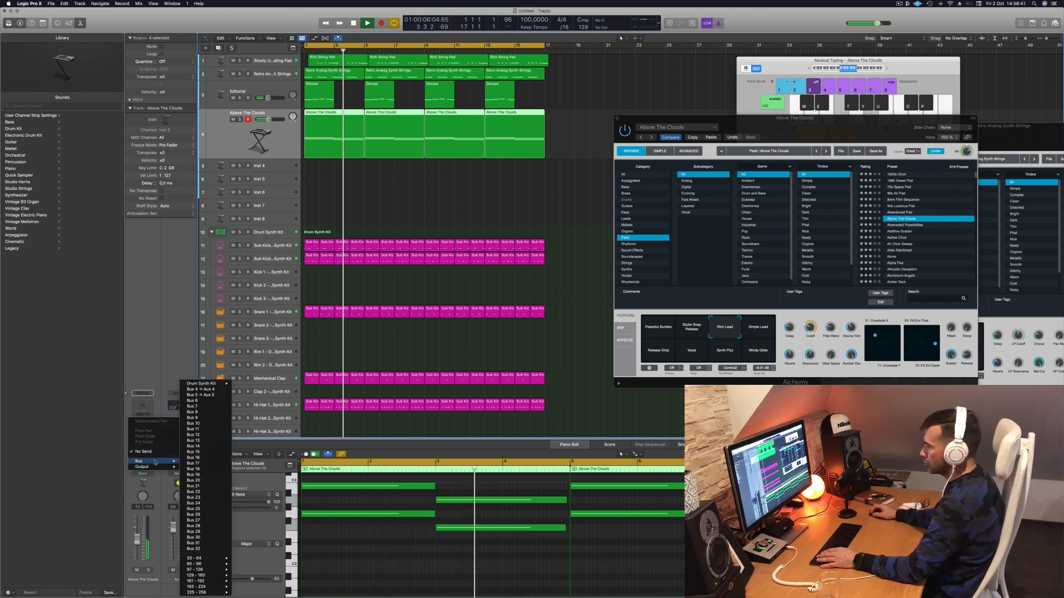
{"action": "left_click", "coordinate": [197, 395]}
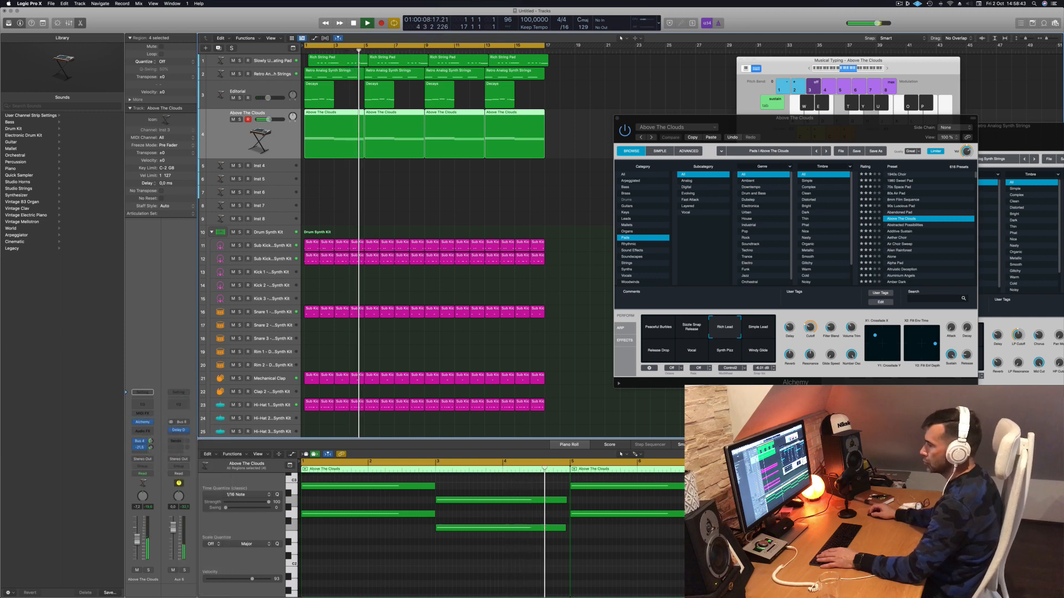
{"action": "left_click_drag", "start_coordinate": [151, 448], "coordinate": [152, 449]}
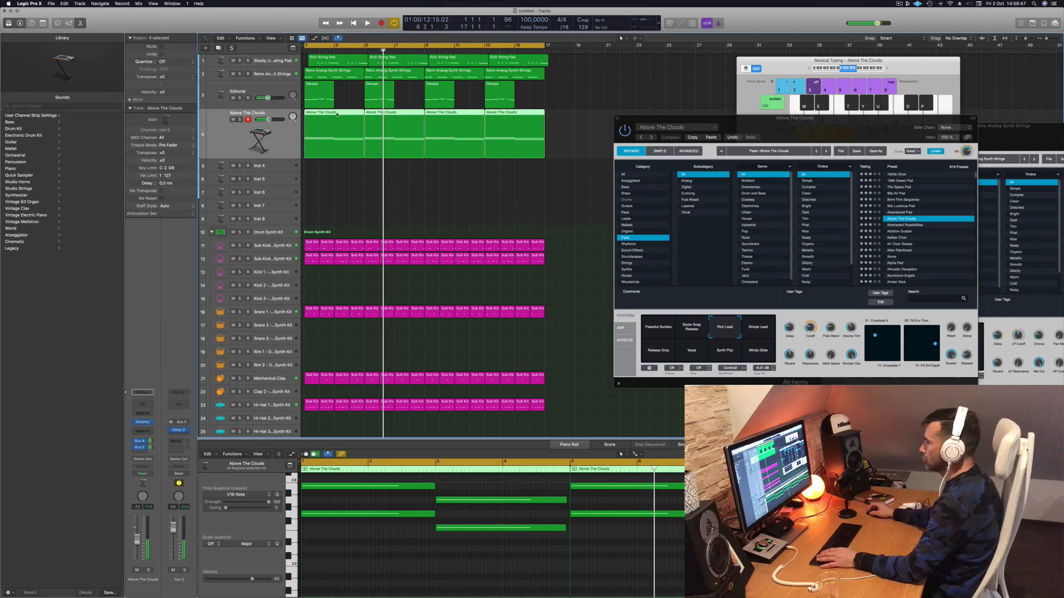
Lengthen the first chord's notes slightly past the start of the second chord in all four Above The Clouds regions.
{"action": "key", "text": "Return"}
{"action": "key", "text": "super+a"}
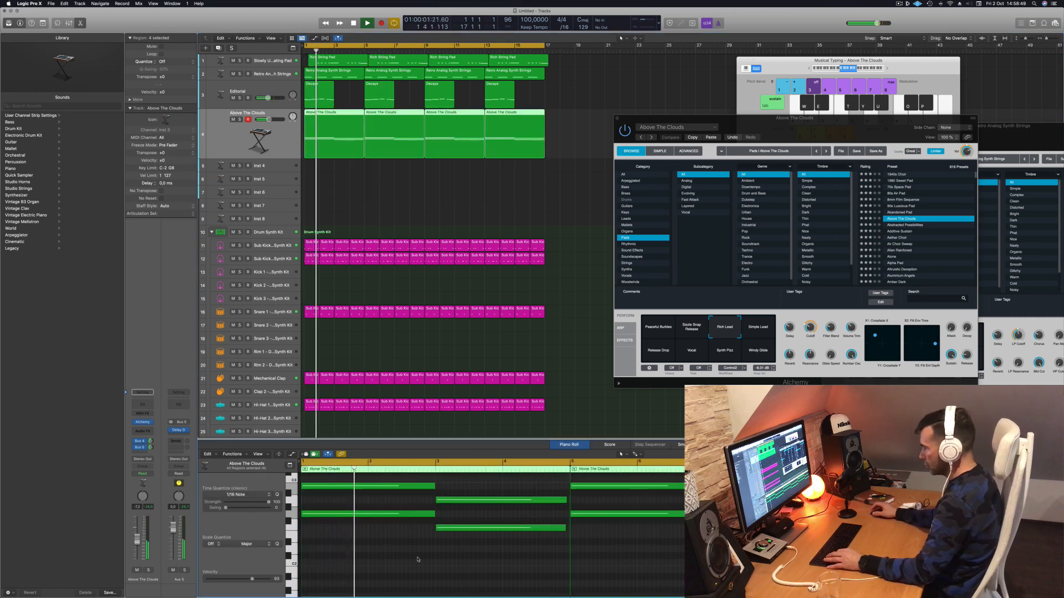
{"action": "left_click_drag", "start_coordinate": [432, 487], "coordinate": [436, 488]}
{"action": "scroll", "coordinate": [389, 565], "scroll_direction": "left", "scroll_amount": 3}
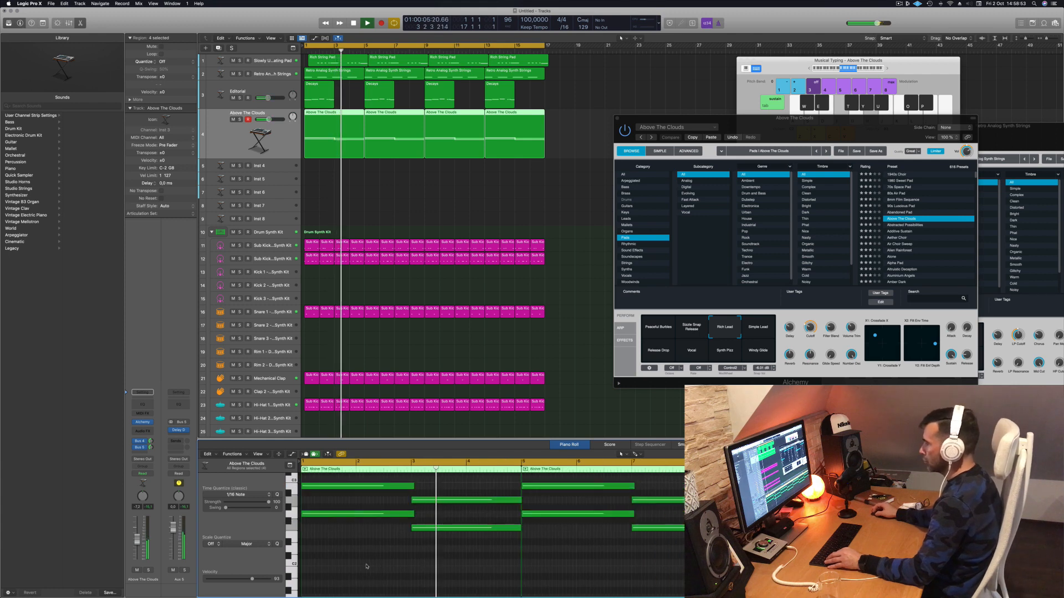
{"action": "key", "text": "super+Left"}
{"action": "key", "text": "super+Left"}
{"action": "key", "text": "super+Left"}
{"action": "left_click", "coordinate": [485, 191]}
{"action": "key", "text": "Return"}
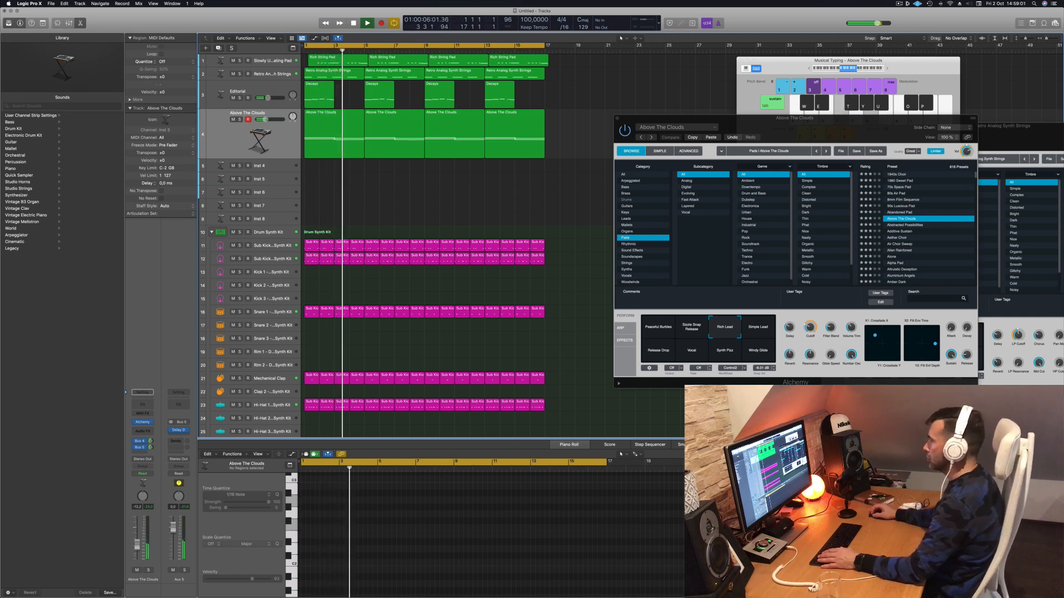
Close the Alchemy window and duplicate the Above The Clouds track with its settings.
{"action": "left_click_drag", "start_coordinate": [665, 117], "coordinate": [446, 152]}
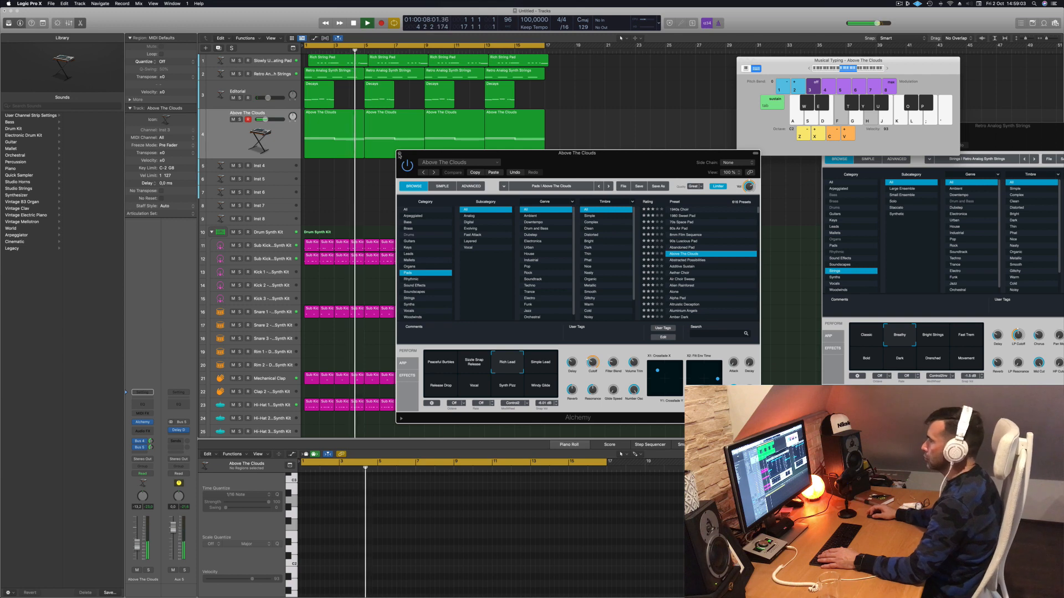
{"action": "left_click", "coordinate": [399, 153]}
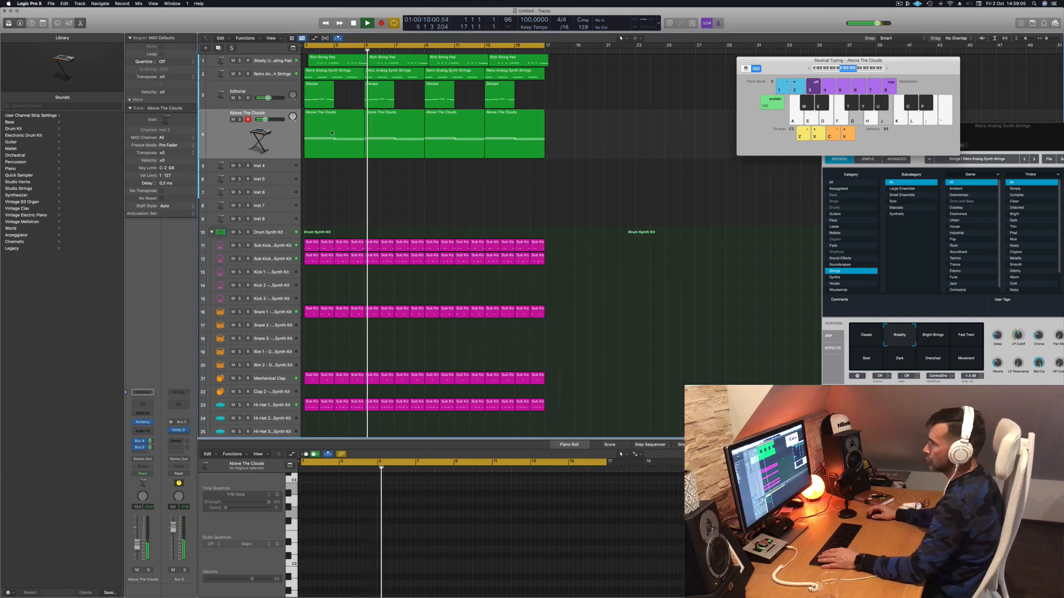
{"action": "left_click", "coordinate": [335, 130]}
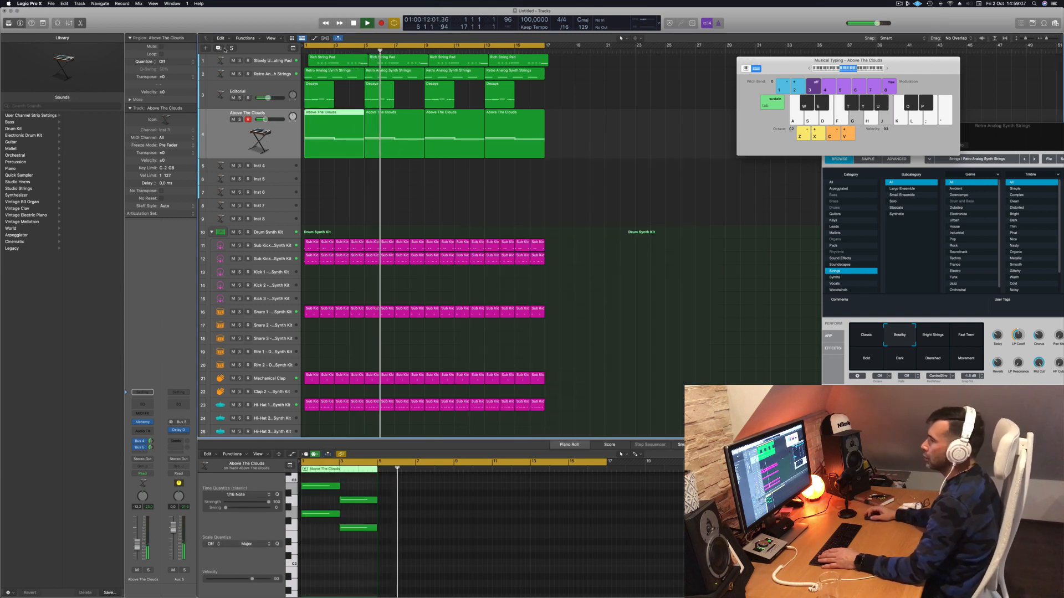
{"action": "key", "text": "super+d"}
{"action": "key", "text": "Return"}
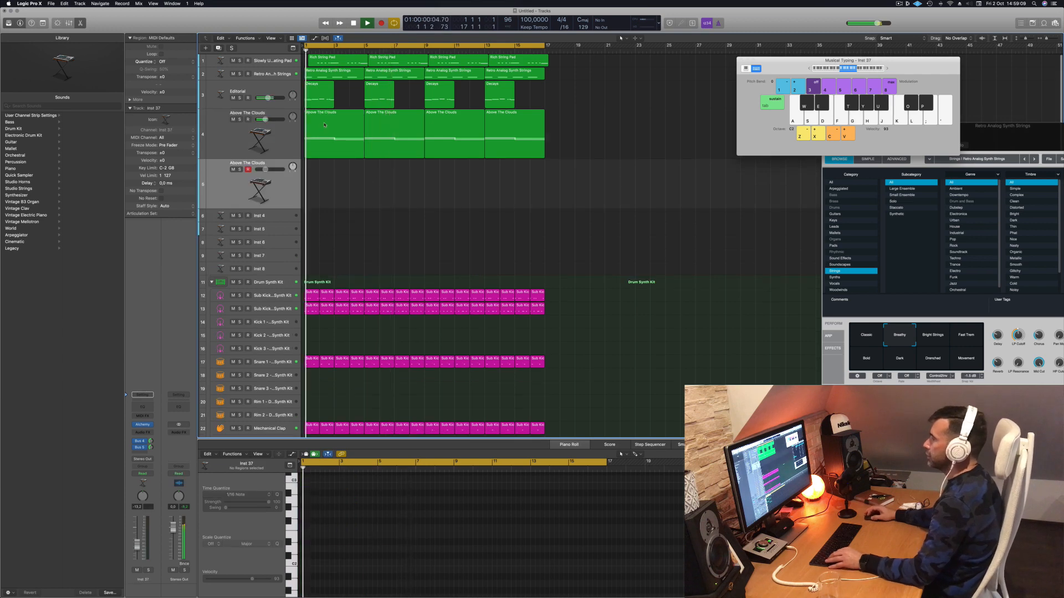
Copy the first Above The Clouds region onto the duplicated track and delete its two upper notes.
{"action": "left_click_drag", "start_coordinate": [318, 131], "coordinate": [319, 182]}
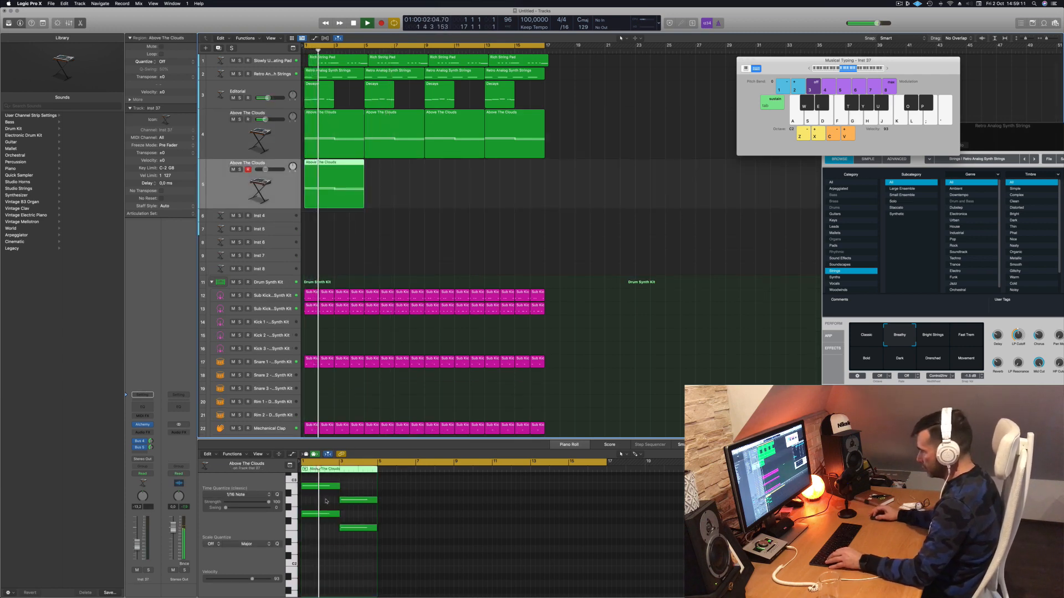
{"action": "left_click_drag", "start_coordinate": [329, 481], "coordinate": [352, 504]}
{"action": "key", "text": "Delete"}
{"action": "key", "text": "space"}
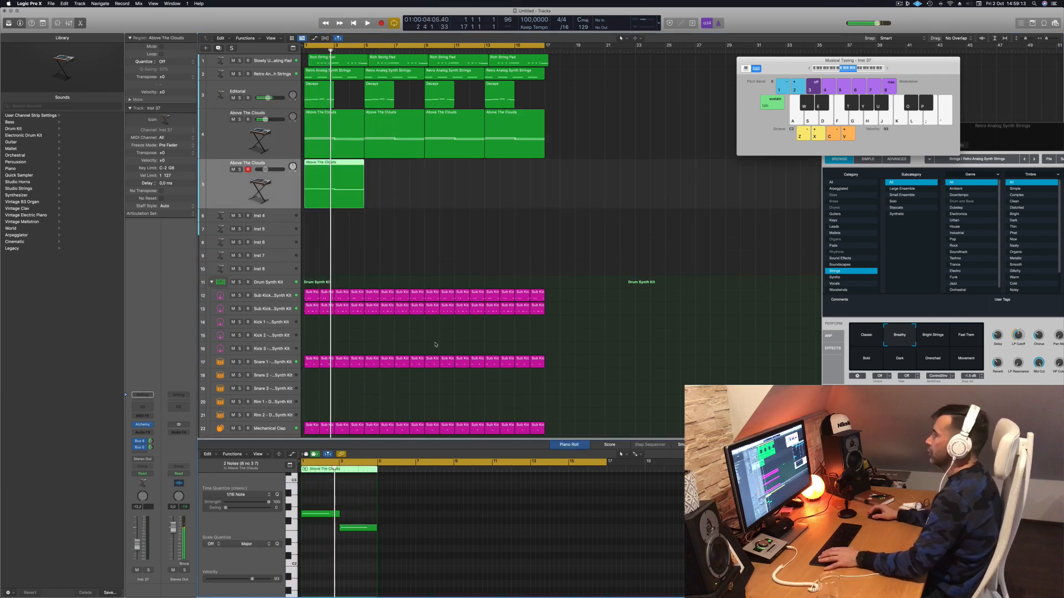
Restart playback and move the copied region's two remaining notes down one octave.
{"action": "key", "text": "Return"}
{"action": "key", "text": "space"}
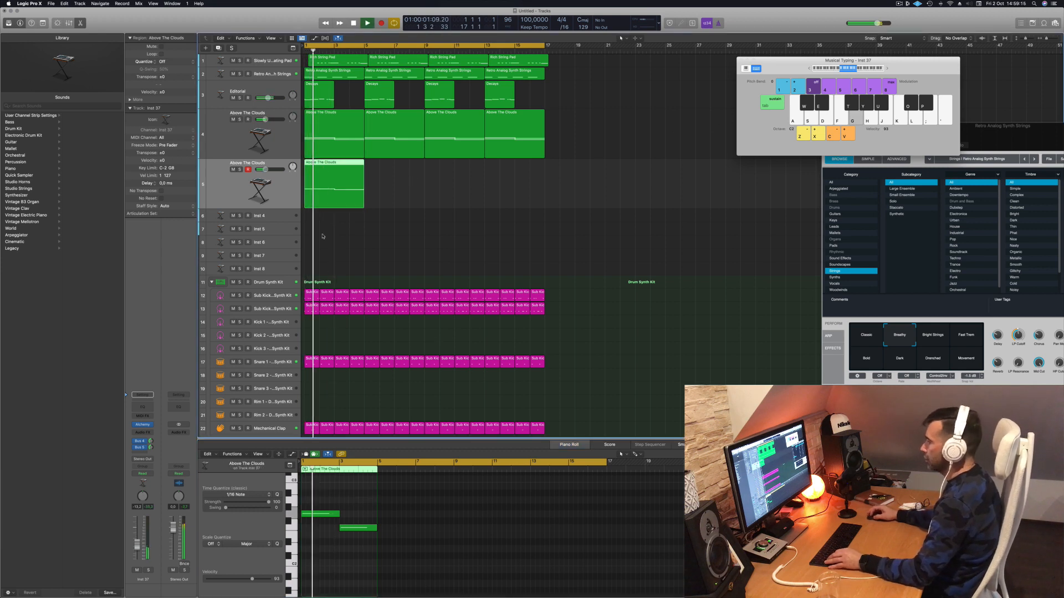
{"action": "left_click", "coordinate": [340, 534]}
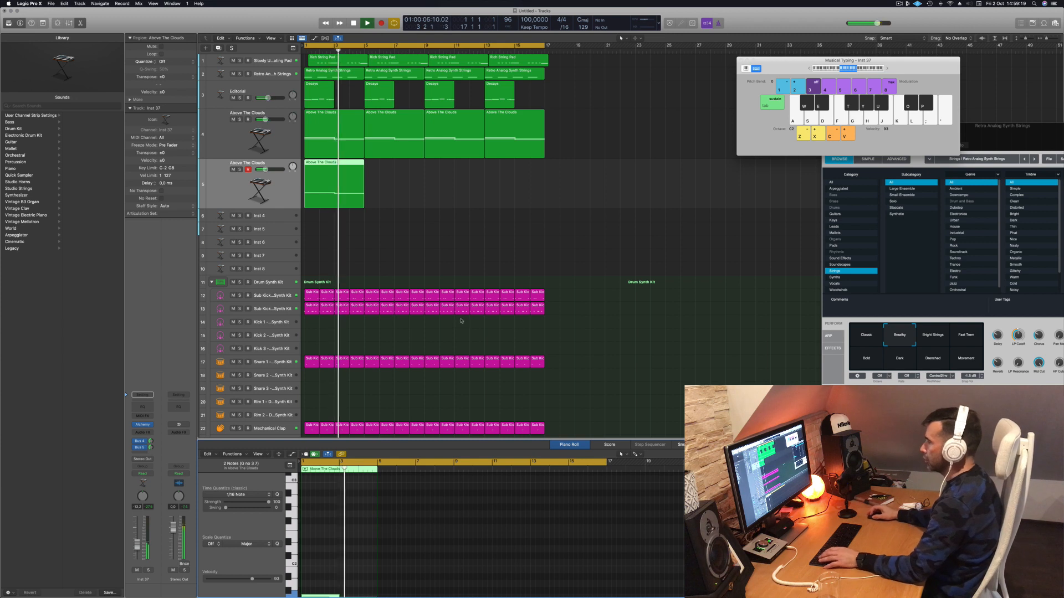
Turn down the Bus 4 and Bus 5 sends on the lower-octave Above The Clouds track and raise its volume.
{"action": "left_click", "coordinate": [201, 374]}
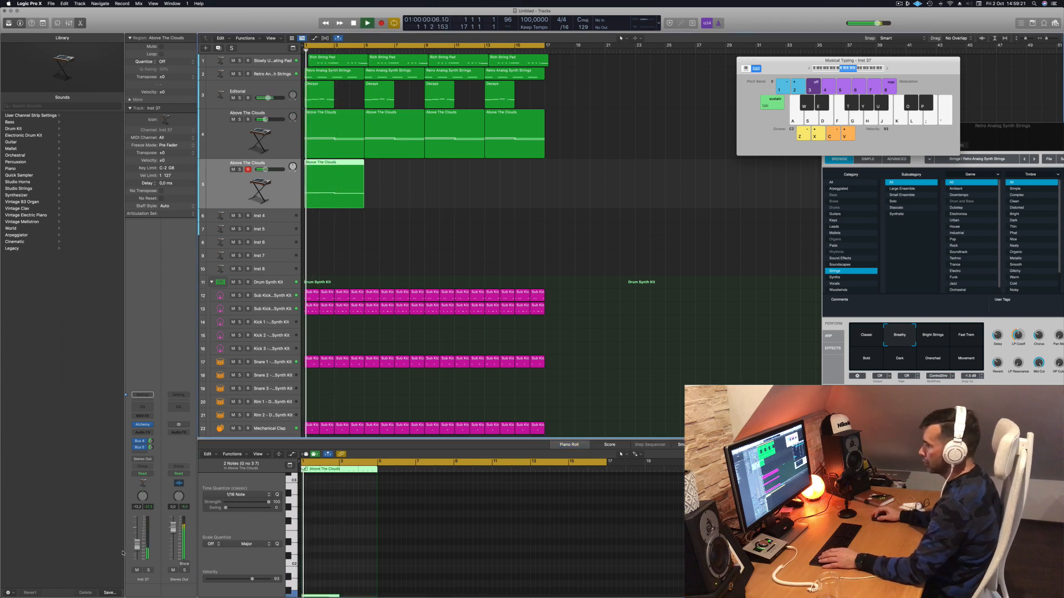
{"action": "left_click", "coordinate": [149, 440]}
{"action": "left_click", "coordinate": [150, 447]}
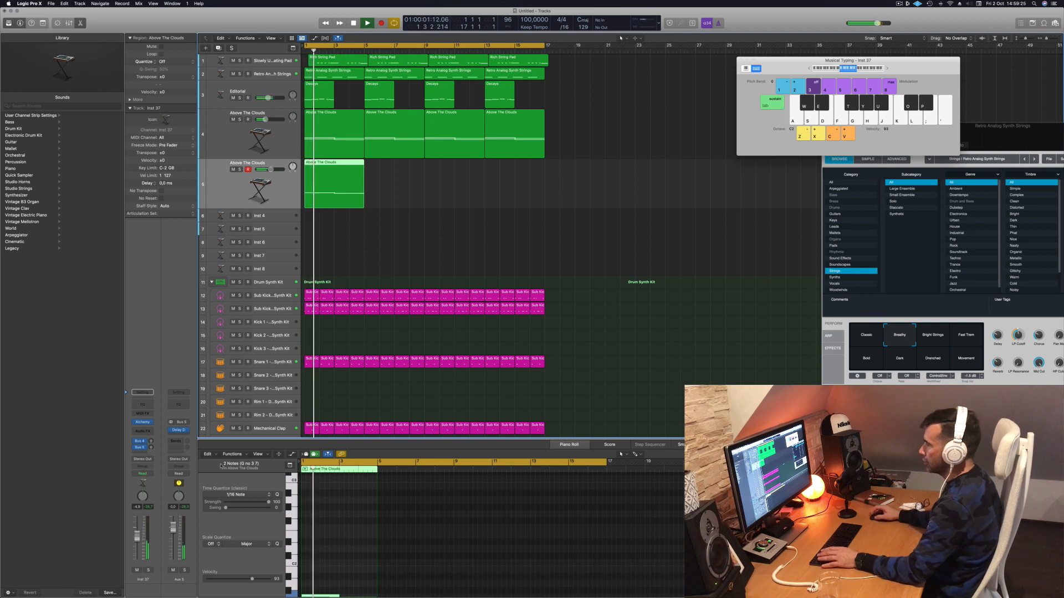
Copy the lower-octave Above The Clouds region along its track until four consecutive regions fill the loop up to bar 17.
{"action": "scroll", "coordinate": [342, 537], "scroll_direction": "left", "scroll_amount": 4}
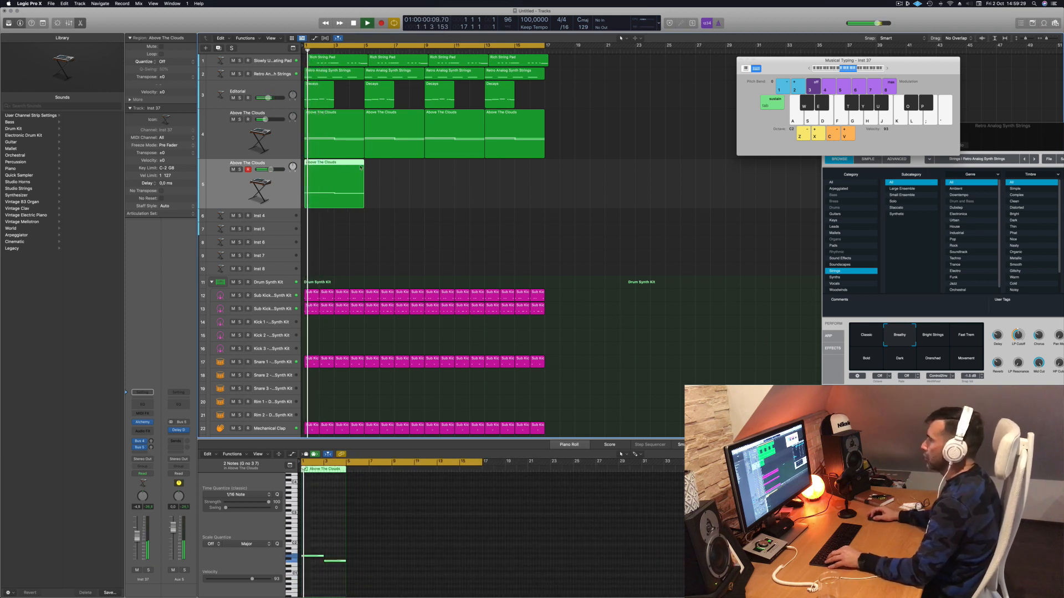
{"action": "left_click_drag", "start_coordinate": [345, 168], "coordinate": [406, 173]}
{"action": "left_click_drag", "start_coordinate": [453, 183], "coordinate": [480, 166]}
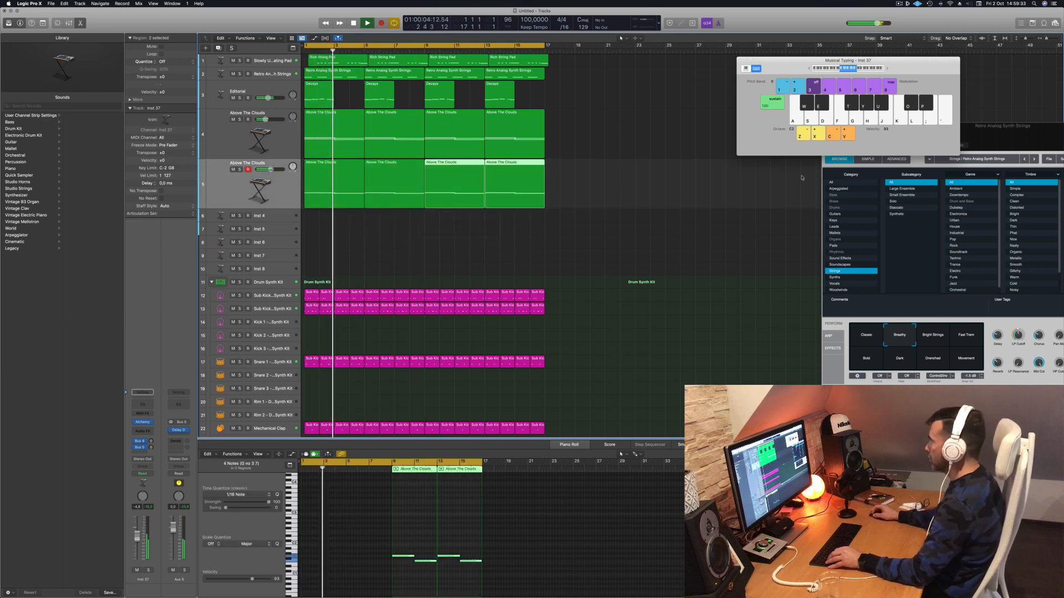
Audition Rich String Pad and Rich Swirly String Synth in place of the Retro Analog Synth Strings preset, and keep Rich String Pad.
{"action": "left_click_drag", "start_coordinate": [1023, 126], "coordinate": [754, 66]}
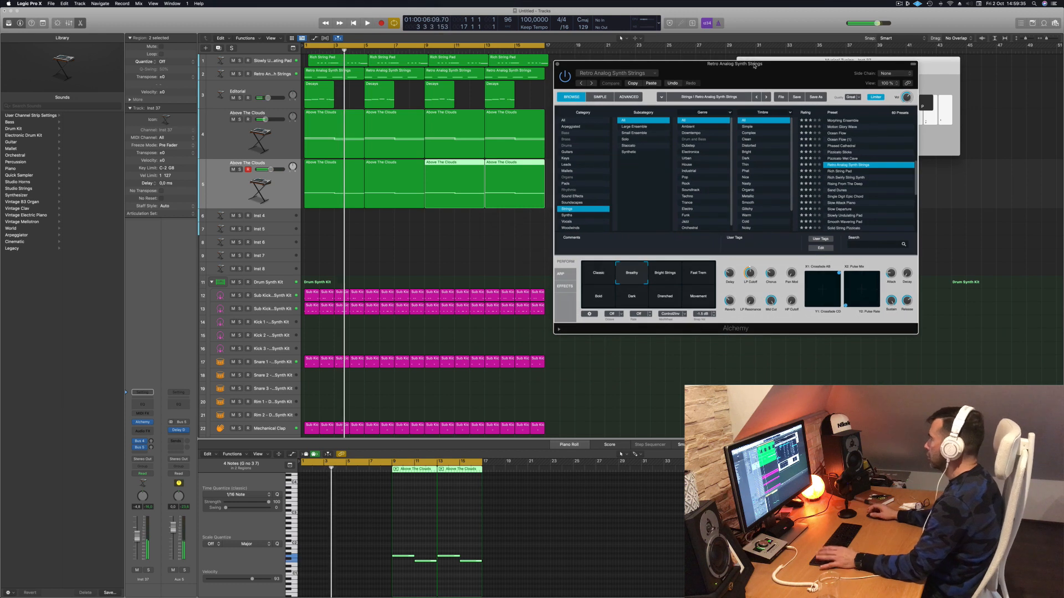
{"action": "left_click", "coordinate": [835, 171]}
{"action": "key", "text": "space"}
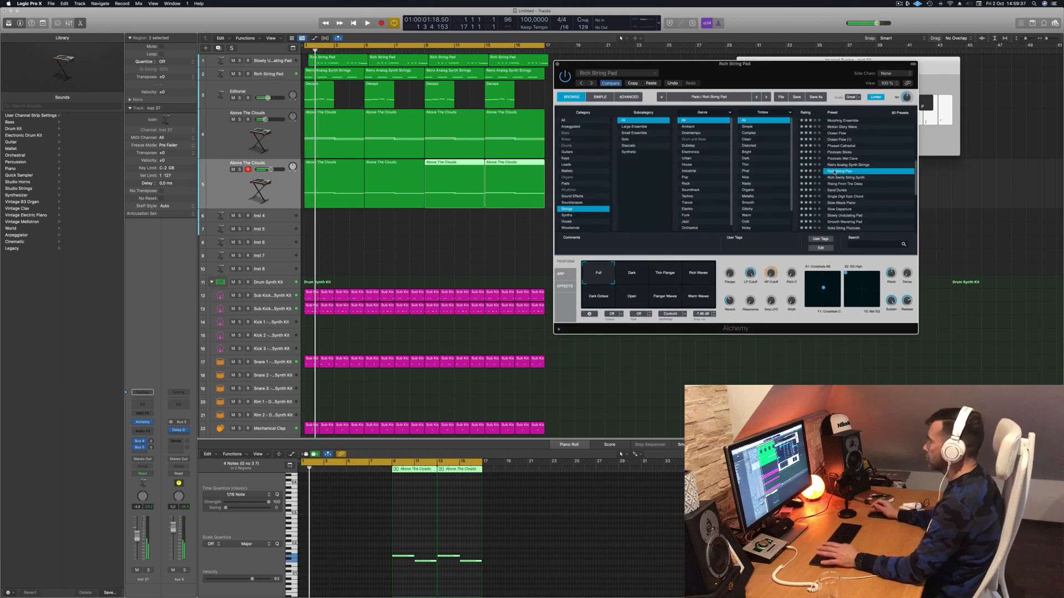
{"action": "left_click", "coordinate": [847, 178]}
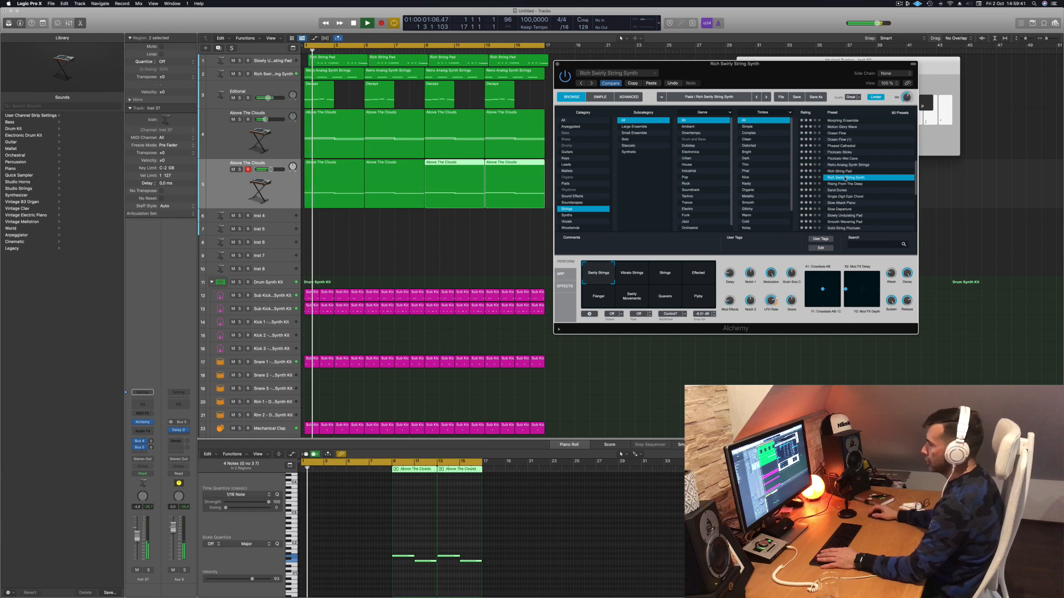
{"action": "left_click", "coordinate": [143, 423]}
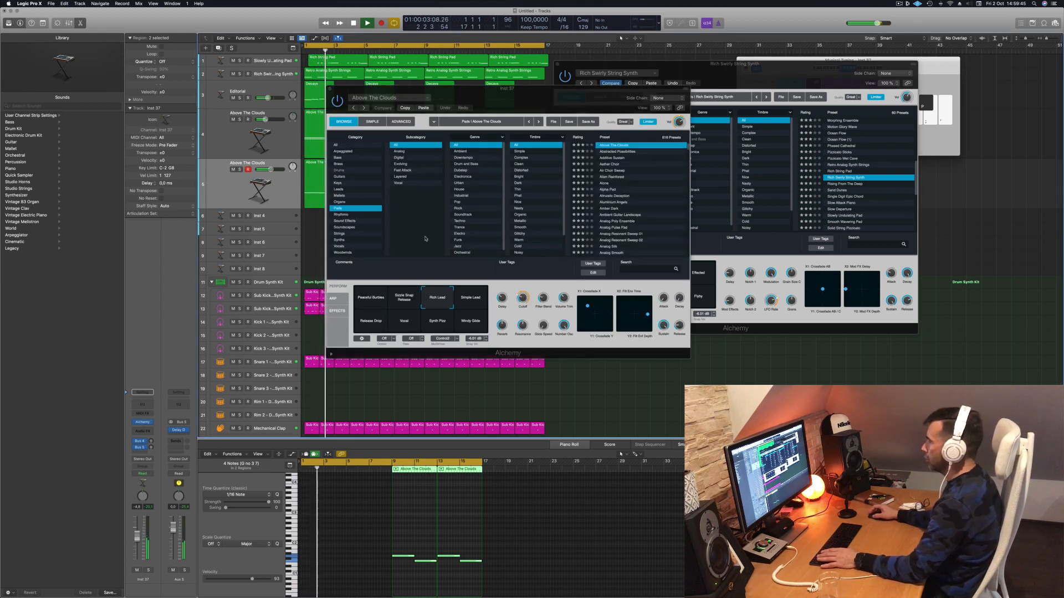
{"action": "left_click_drag", "start_coordinate": [503, 102], "coordinate": [570, 324]}
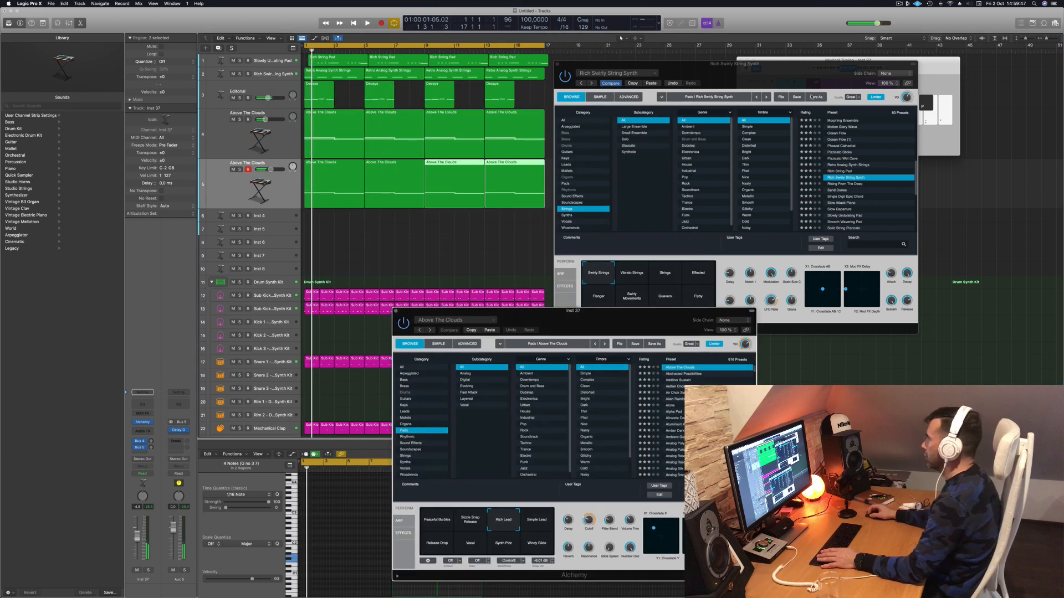
{"action": "left_click", "coordinate": [672, 83]}
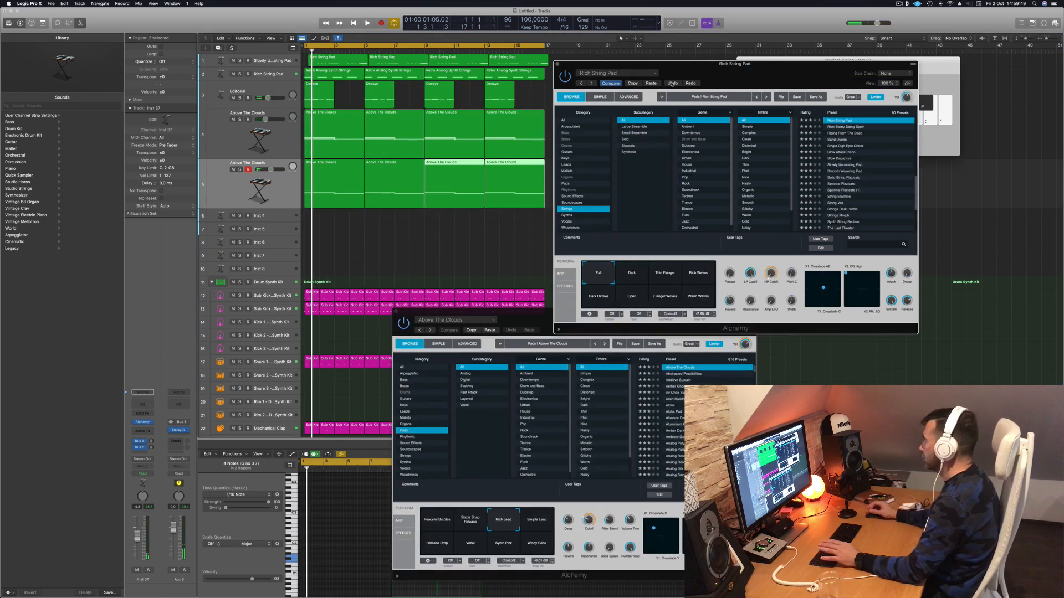
Solo and unsolo the original Above The Clouds track and its lower-octave duplicate in turn to listen to each.
{"action": "left_click", "coordinate": [239, 120]}
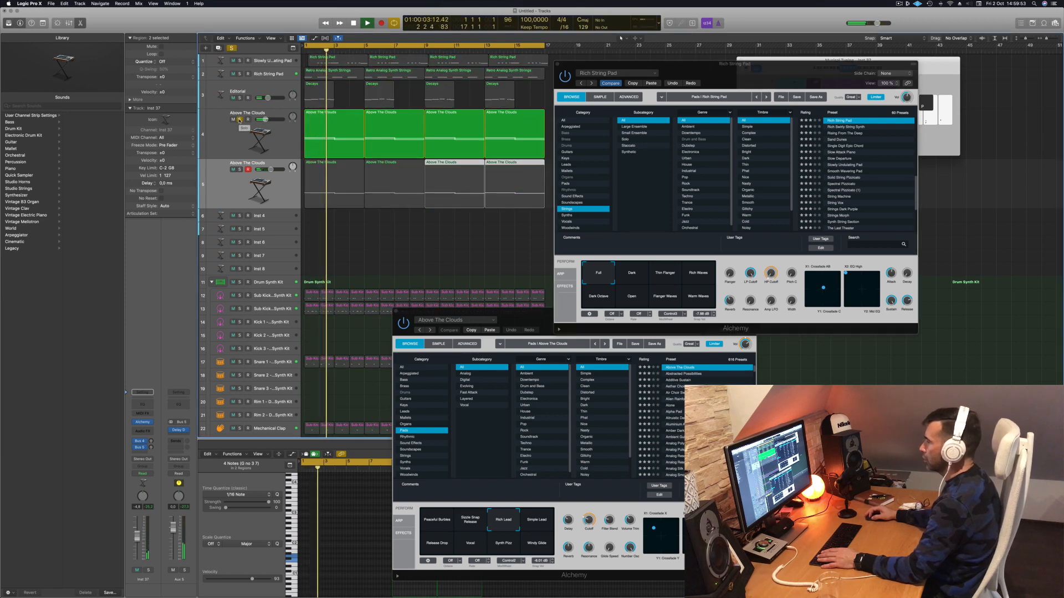
{"action": "left_click", "coordinate": [240, 120]}
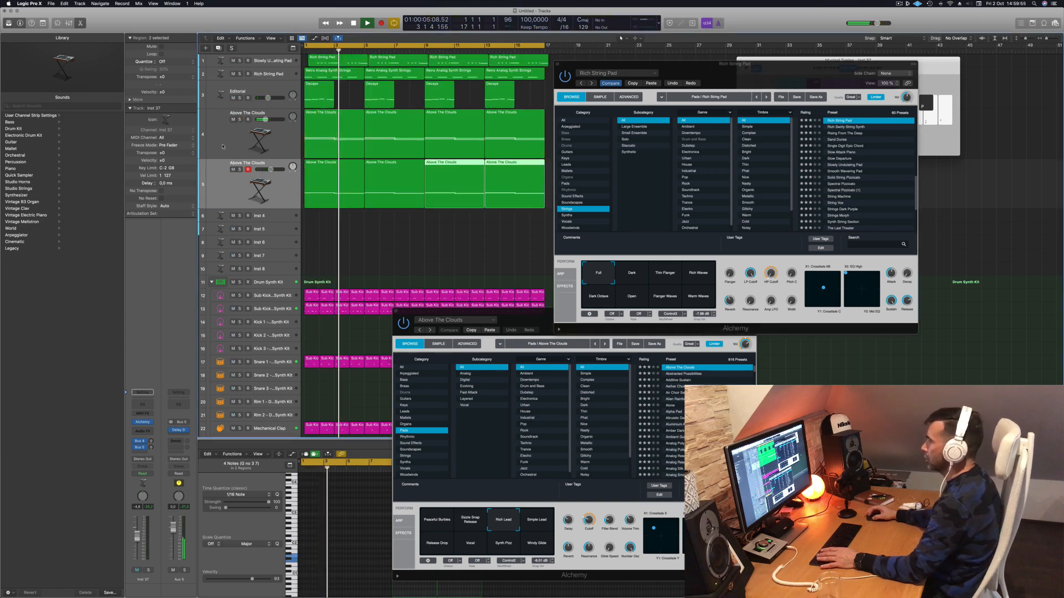
{"action": "left_click", "coordinate": [232, 187]}
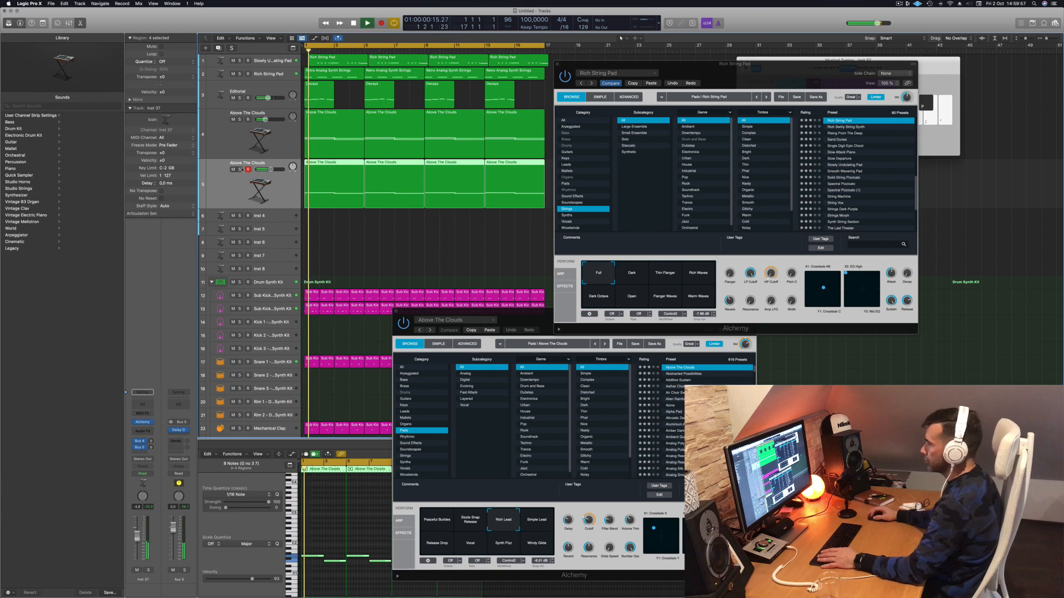
{"action": "left_click", "coordinate": [241, 170]}
{"action": "left_click", "coordinate": [240, 170]}
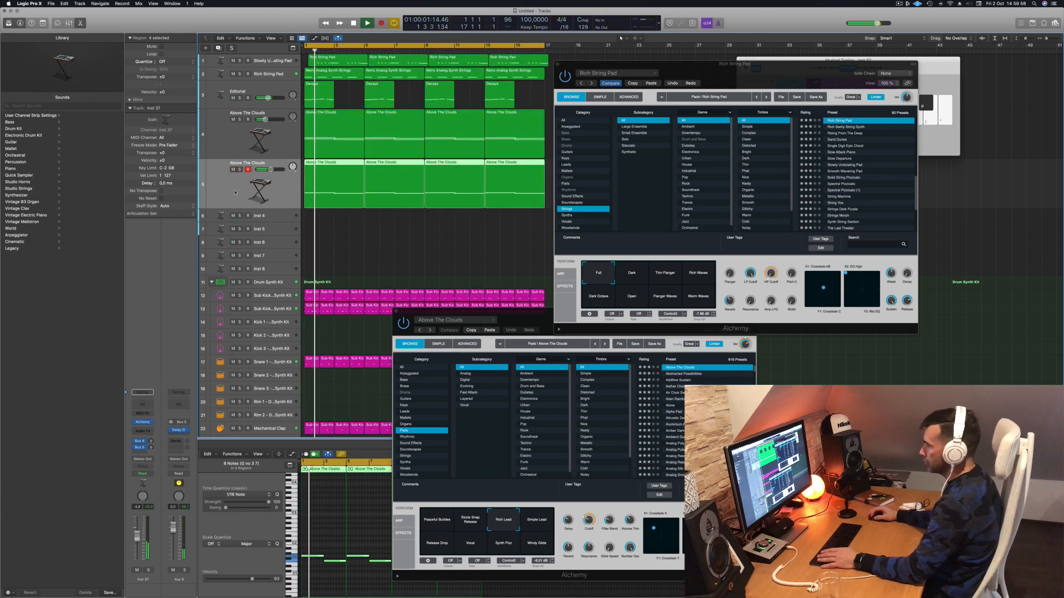
Load the Analog Poly Ensemble preset in the lower-octave track's Alchemy and raise the track's volume.
{"action": "left_click", "coordinate": [143, 422]}
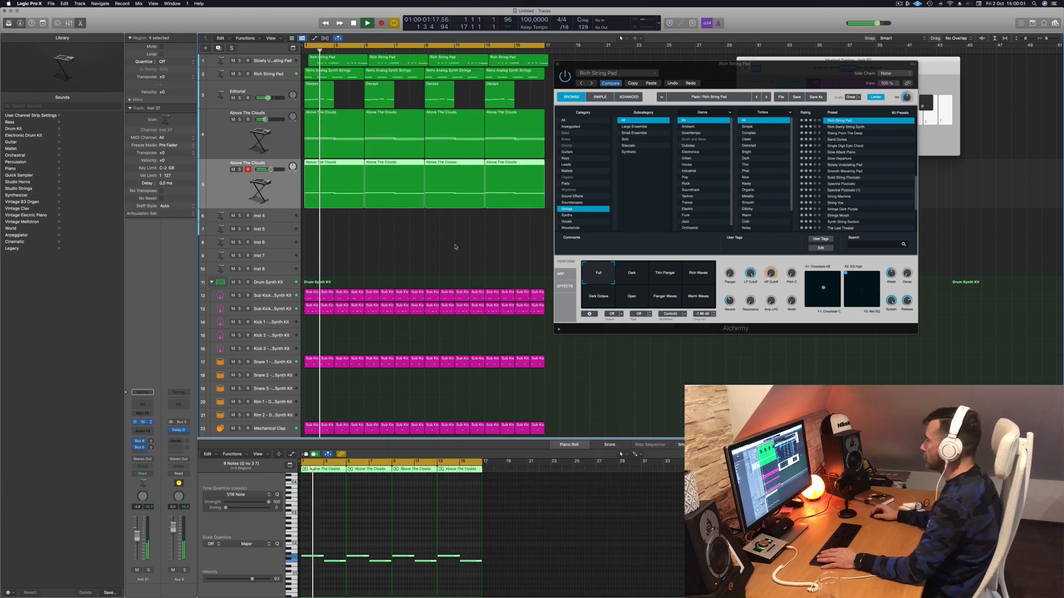
{"action": "left_click", "coordinate": [143, 423]}
{"action": "left_click_drag", "start_coordinate": [561, 314], "coordinate": [546, 168]}
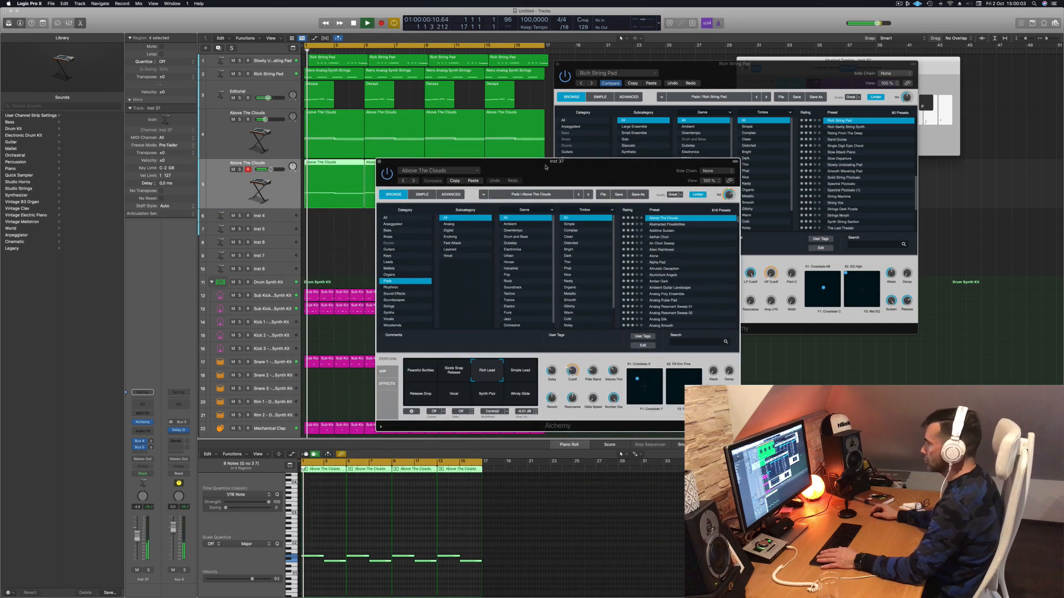
{"action": "left_click", "coordinate": [664, 294]}
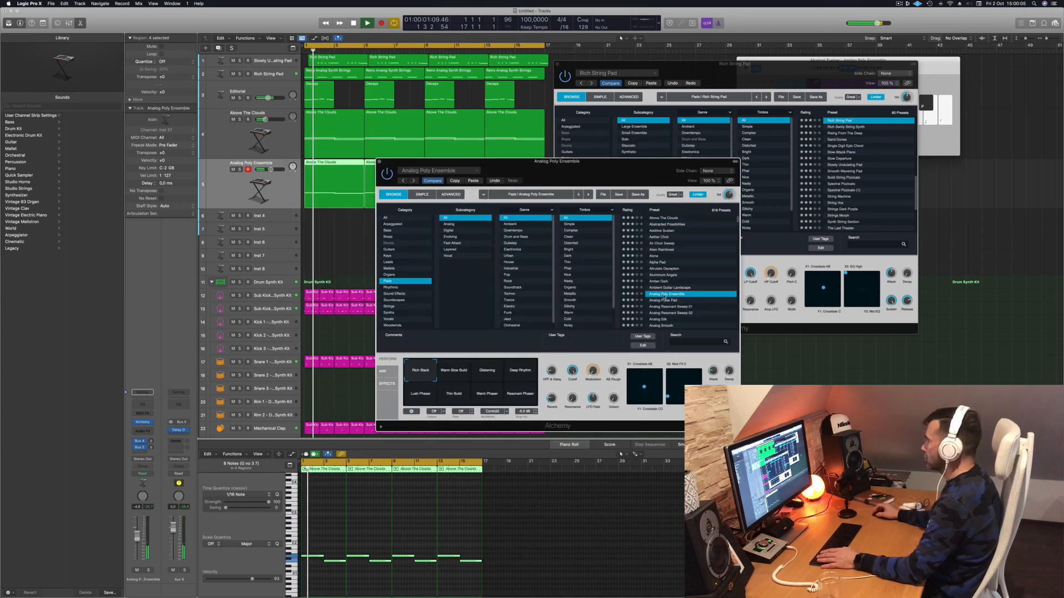
{"action": "left_click", "coordinate": [138, 521]}
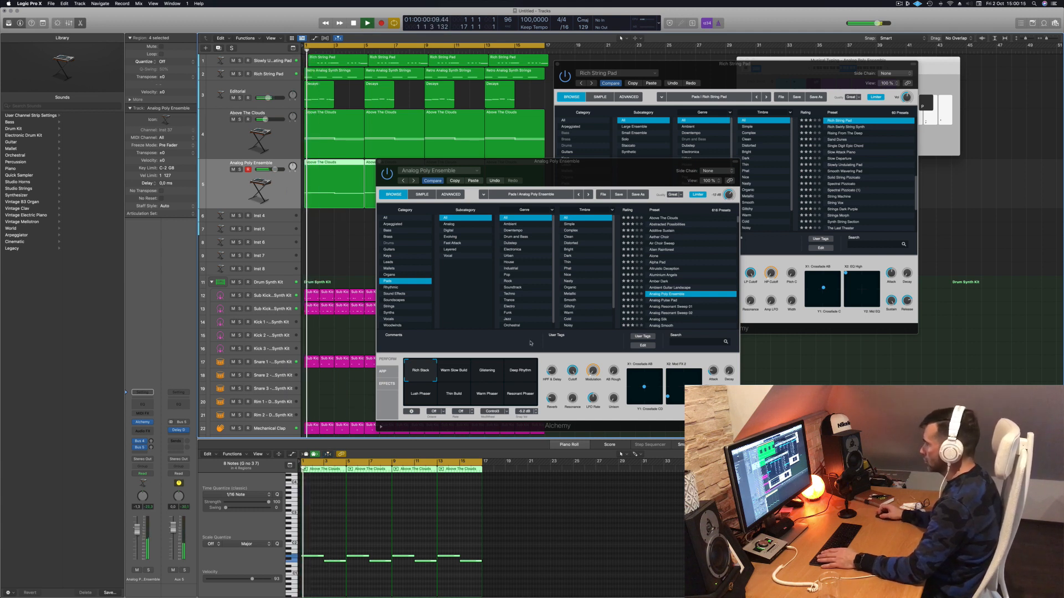
Audition the Warm Slow Build, Glistening and Deep Rhythm variations of Analog Poly Ensemble during playback.
{"action": "left_click", "coordinate": [454, 377]}
{"action": "key", "text": "space"}
{"action": "left_click", "coordinate": [485, 374]}
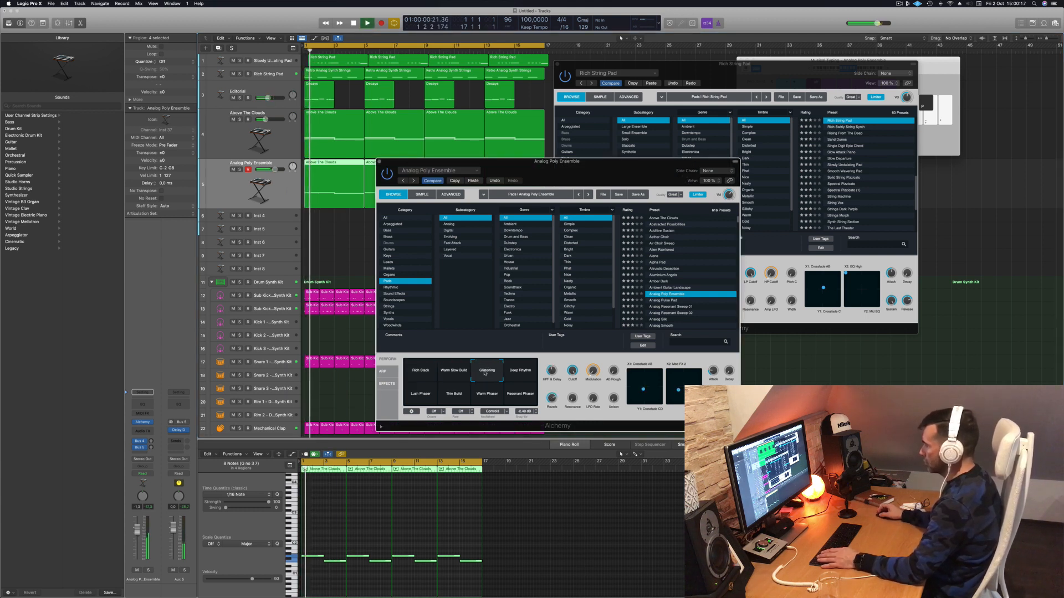
{"action": "key", "text": "space"}
{"action": "left_click", "coordinate": [520, 373]}
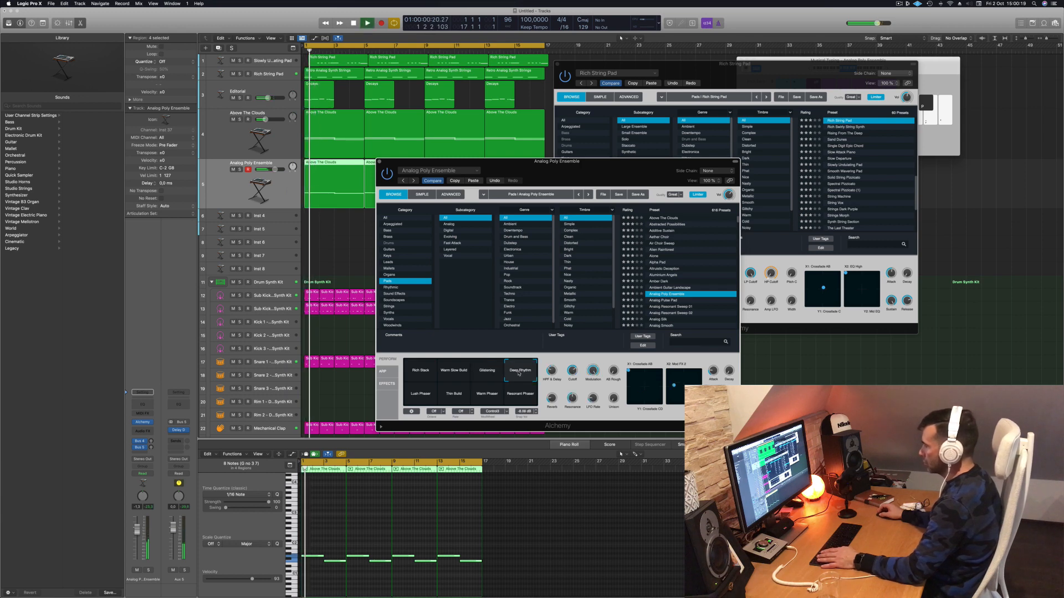
Audition the Analog Pulse Pad, Analog Resonant Sweep 02 and Analog Sweep presets on the lower-octave layer.
{"action": "left_click", "coordinate": [674, 300]}
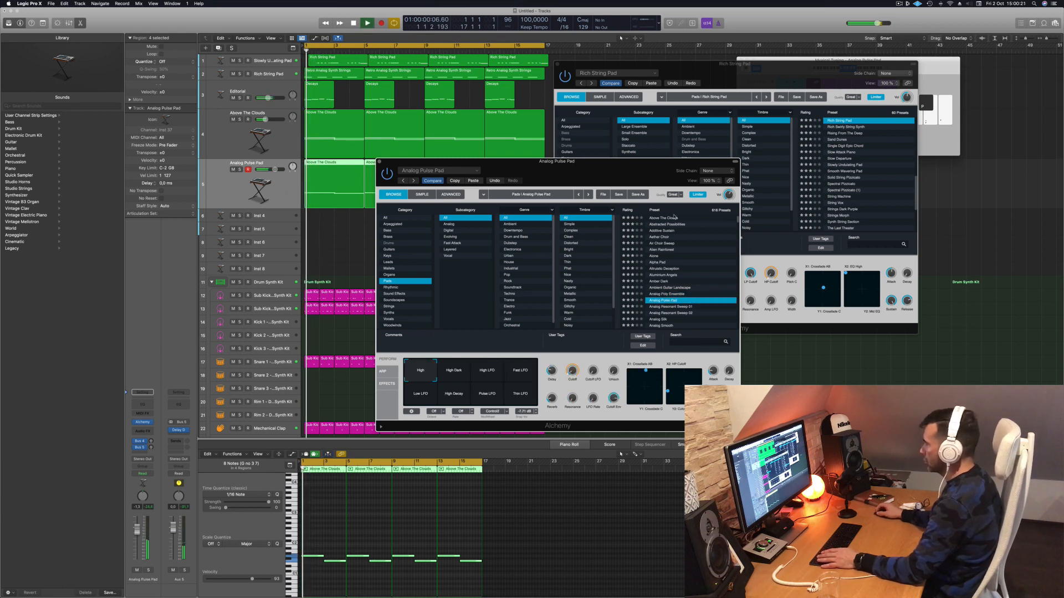
{"action": "left_click_drag", "start_coordinate": [677, 162], "coordinate": [699, 103]}
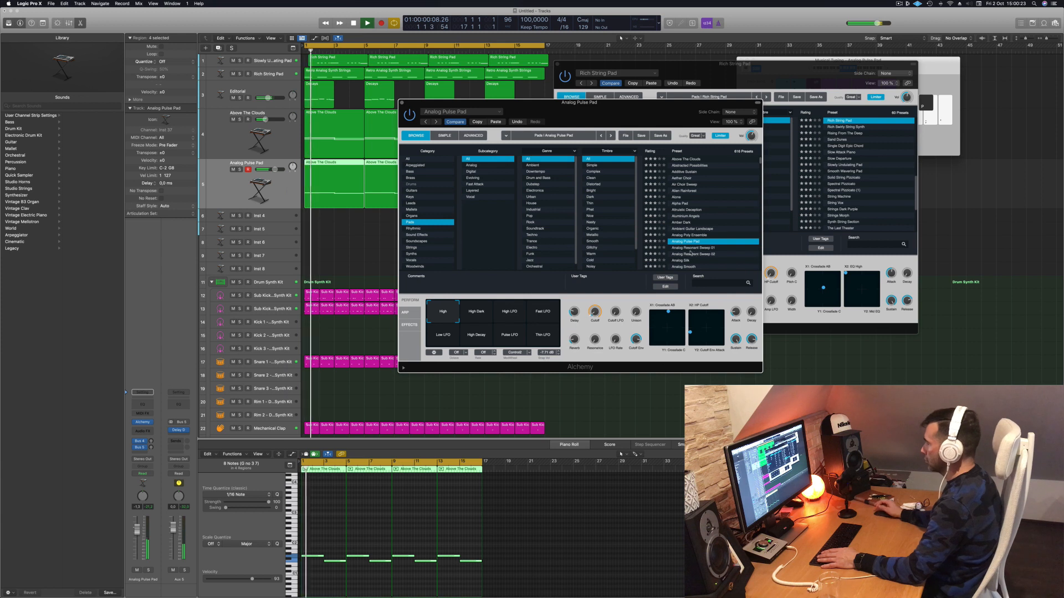
{"action": "left_click", "coordinate": [690, 254]}
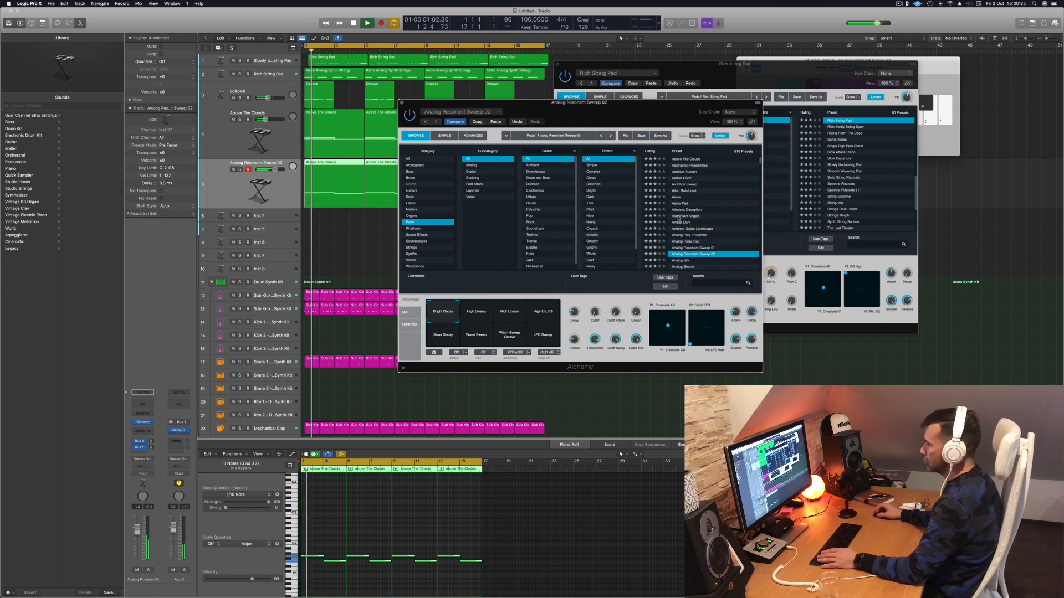
{"action": "scroll", "coordinate": [658, 197], "scroll_direction": "down", "scroll_amount": 3}
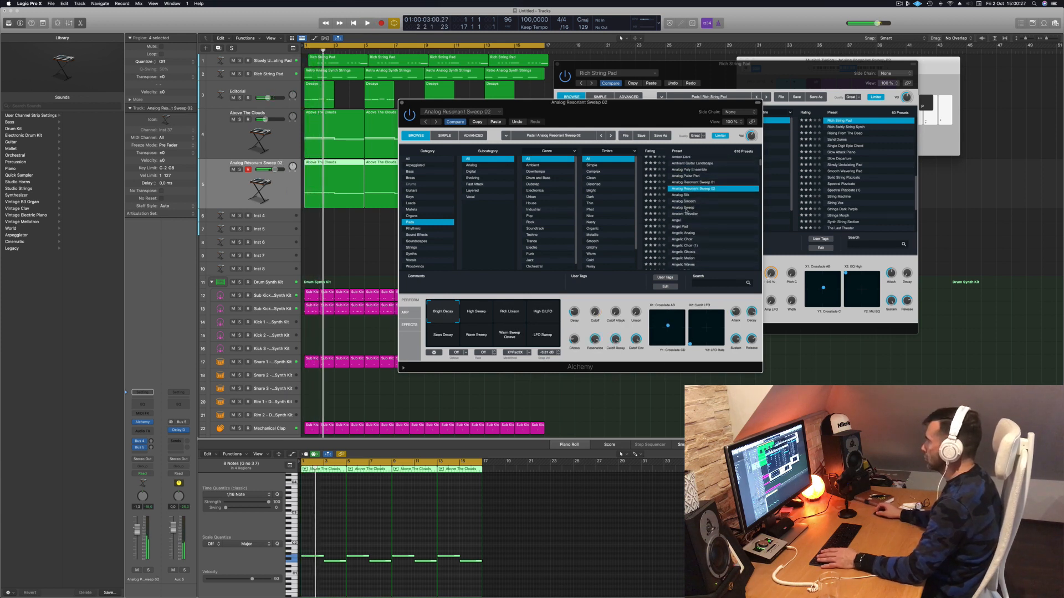
{"action": "left_click", "coordinate": [685, 208]}
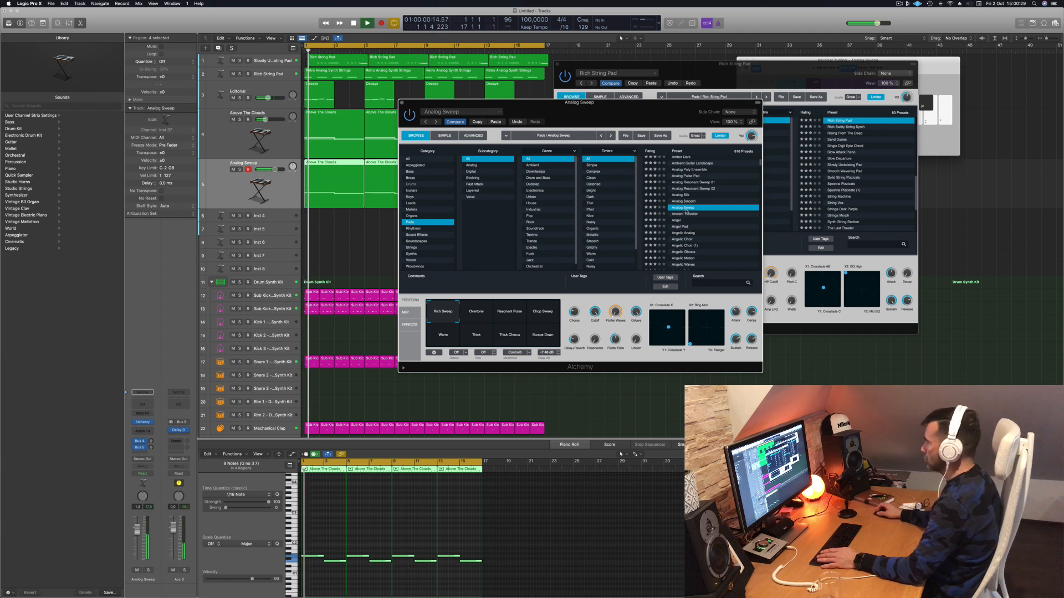
Try the Angel preset on the lower-octave layer and step through the following presets to Angelic Choir.
{"action": "scroll", "coordinate": [687, 212], "scroll_direction": "down", "scroll_amount": 1}
{"action": "left_click", "coordinate": [680, 210]}
{"action": "key", "text": "space"}
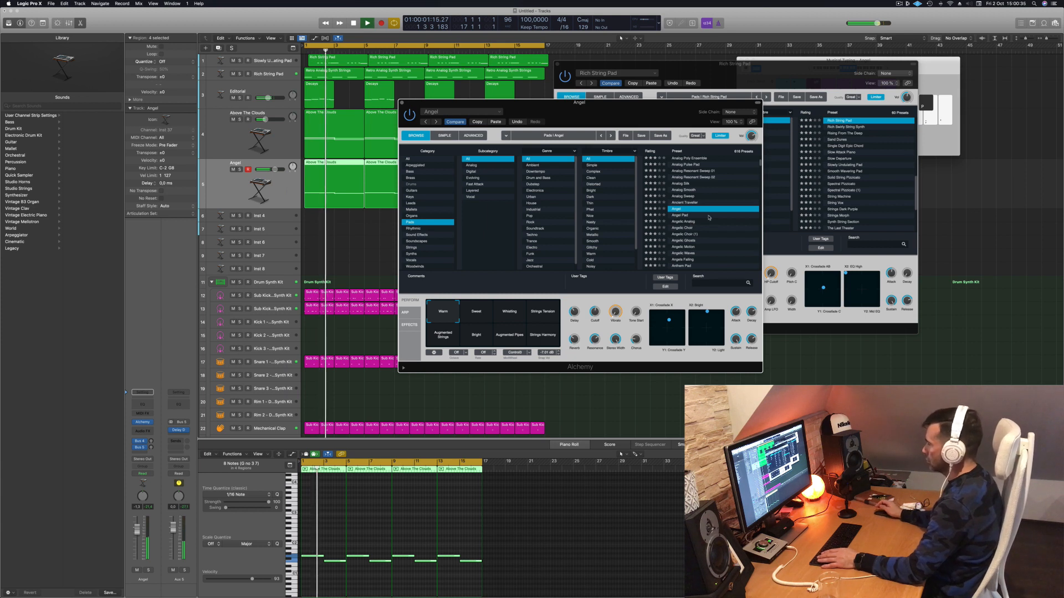
{"action": "key", "text": "Down"}
{"action": "key", "text": "Down"}
{"action": "key", "text": "Down"}
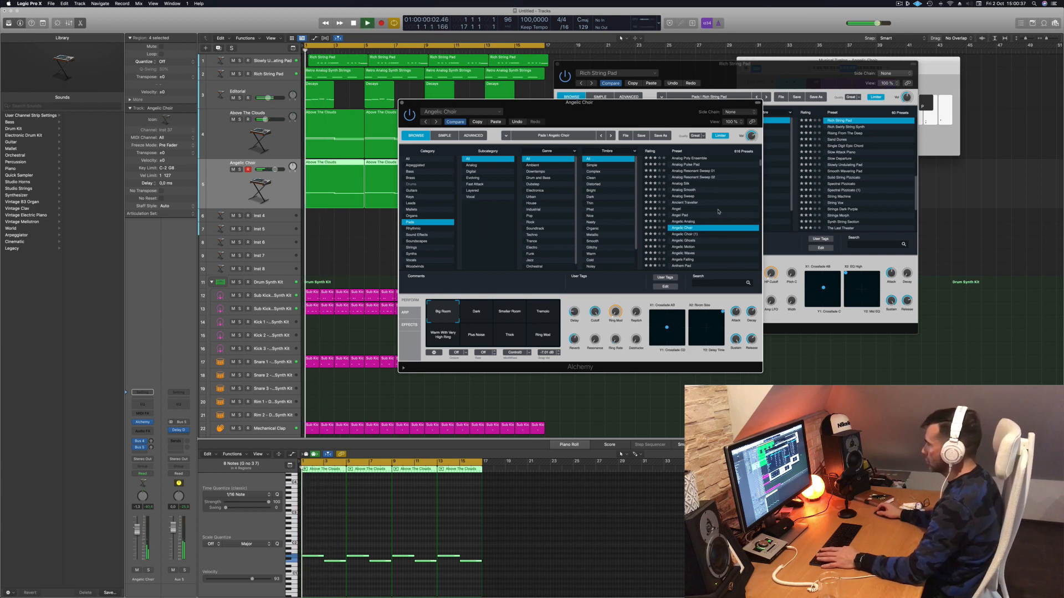
Audition the Aquamarine Static and Aquatic Symphony presets on the lower-octave layer, restarting playback for each.
{"action": "scroll", "coordinate": [717, 236], "scroll_direction": "down", "scroll_amount": 3}
{"action": "left_click", "coordinate": [693, 235]}
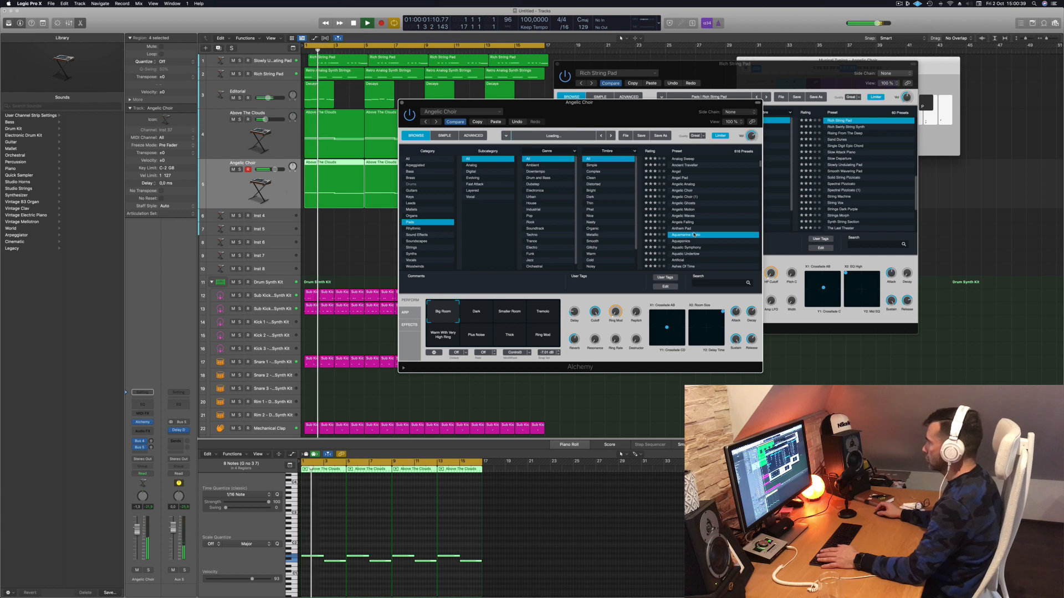
{"action": "key", "text": "space"}
{"action": "scroll", "coordinate": [722, 203], "scroll_direction": "down", "scroll_amount": 2}
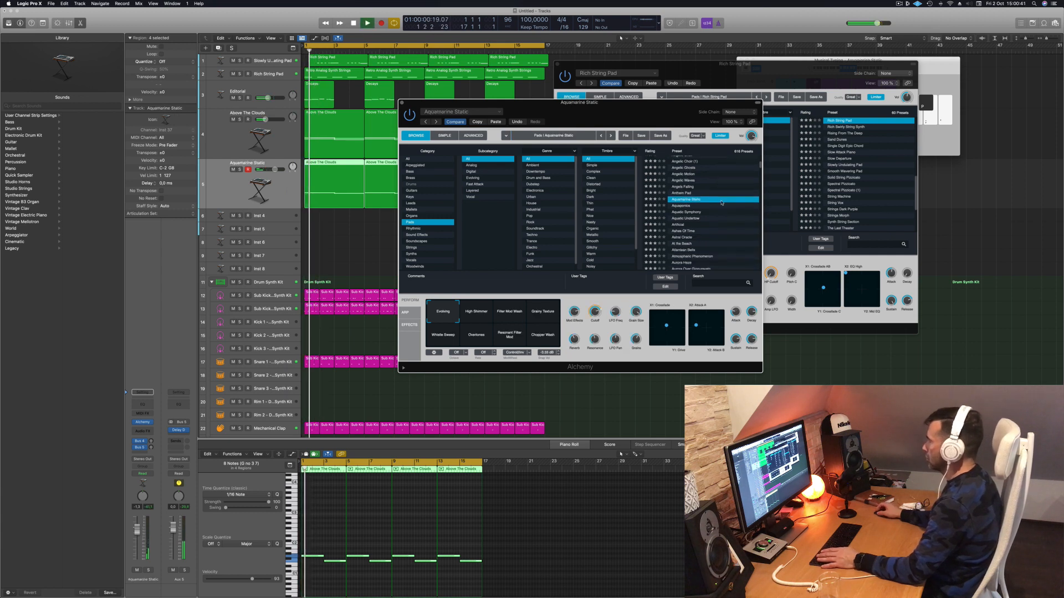
{"action": "left_click", "coordinate": [691, 212]}
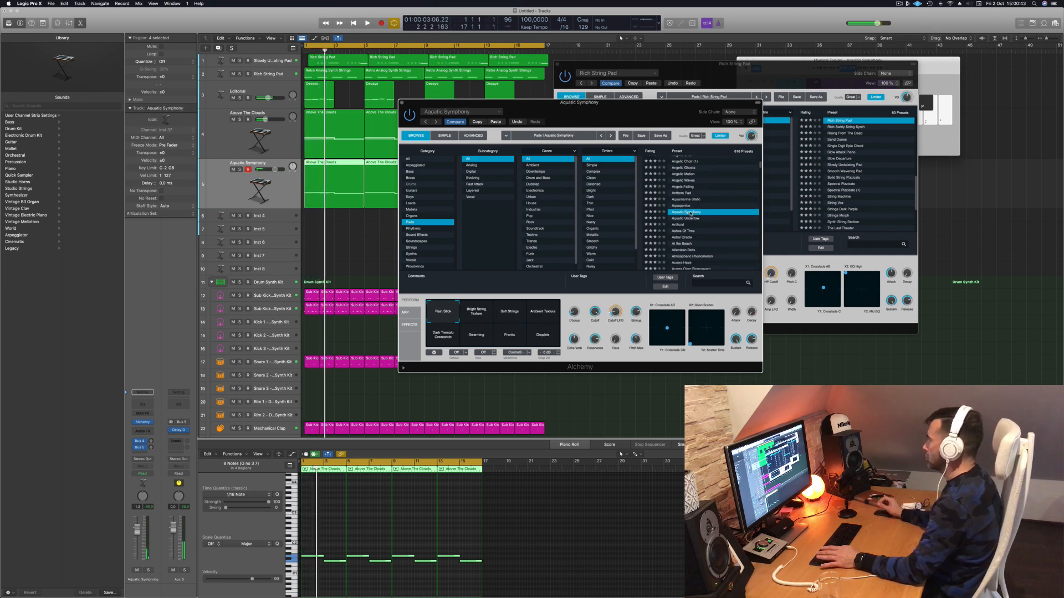
{"action": "key", "text": "space"}
{"action": "scroll", "coordinate": [707, 241], "scroll_direction": "down", "scroll_amount": 1}
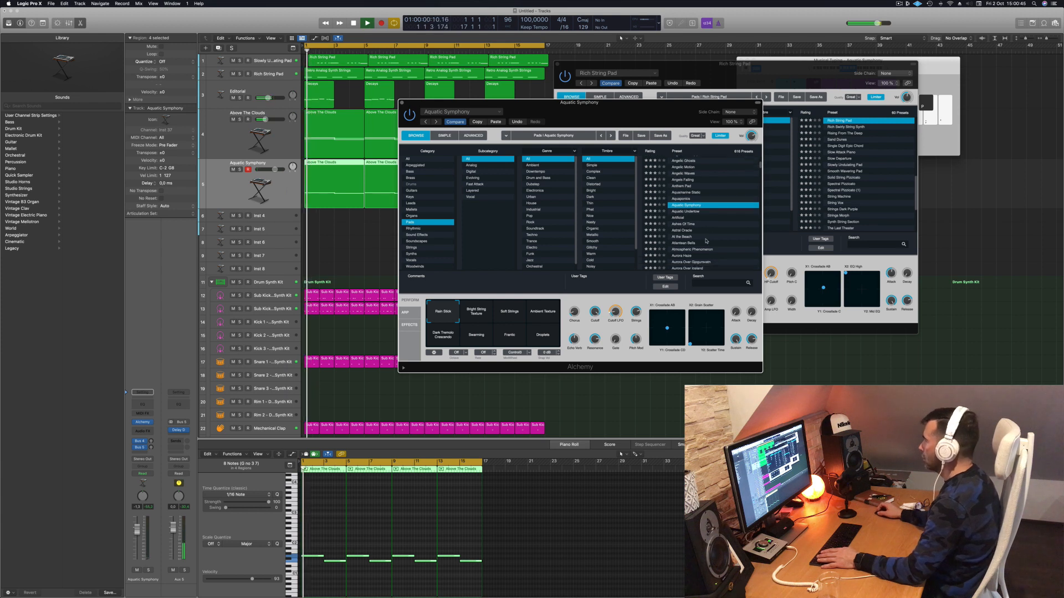
Audition the Atlantean Bells and Autumn presets on the lower-octave layer.
{"action": "left_click", "coordinate": [685, 243]}
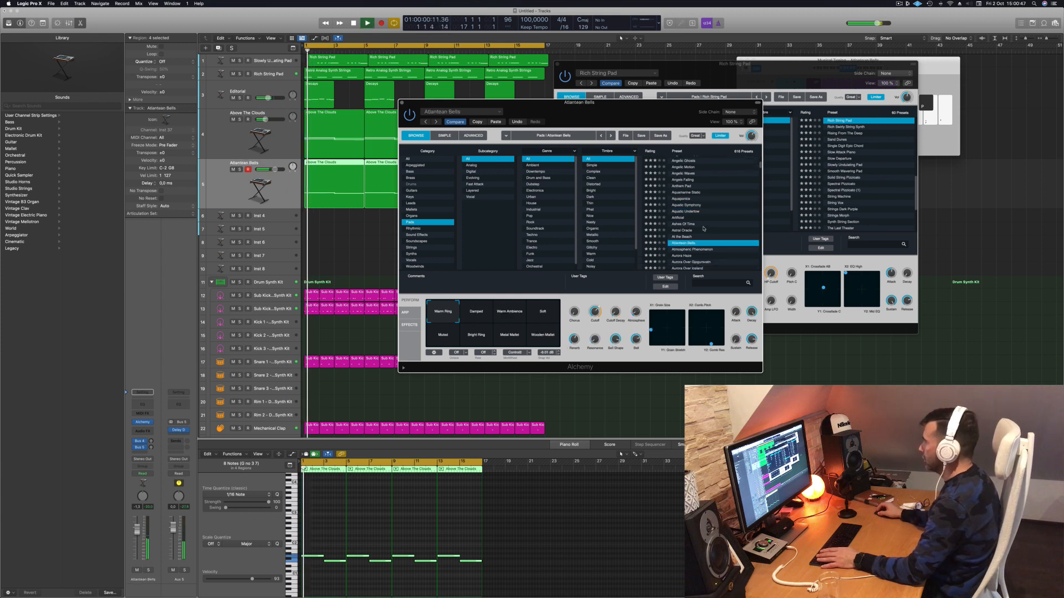
{"action": "scroll", "coordinate": [702, 229], "scroll_direction": "down", "scroll_amount": 4}
{"action": "left_click", "coordinate": [681, 230]}
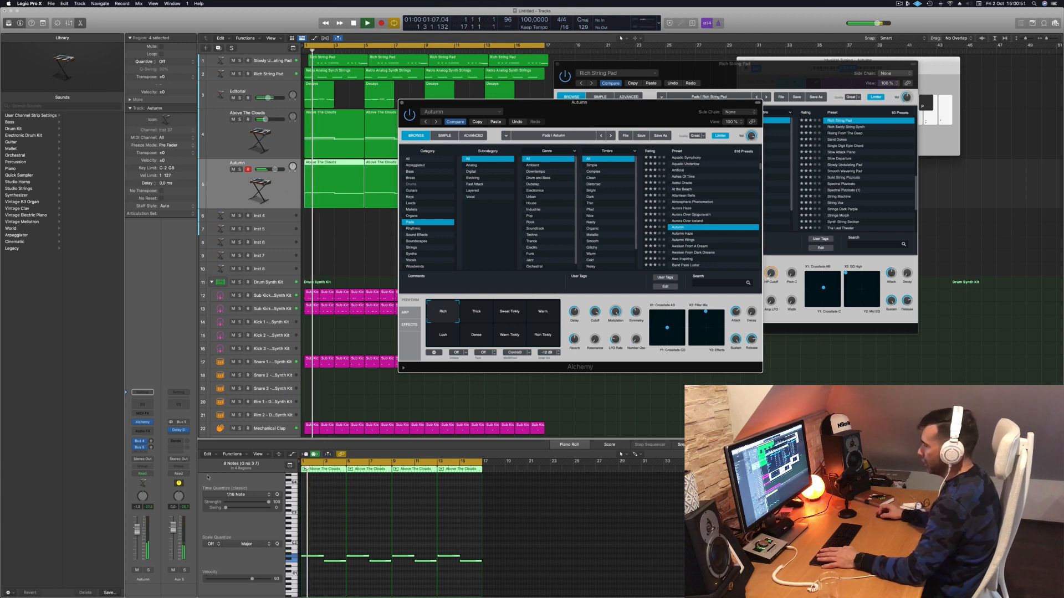
Solo the lower-octave track briefly to check its sound, and load the Bending Around Synth preset on it.
{"action": "left_click", "coordinate": [148, 570]}
{"action": "left_click", "coordinate": [148, 571]}
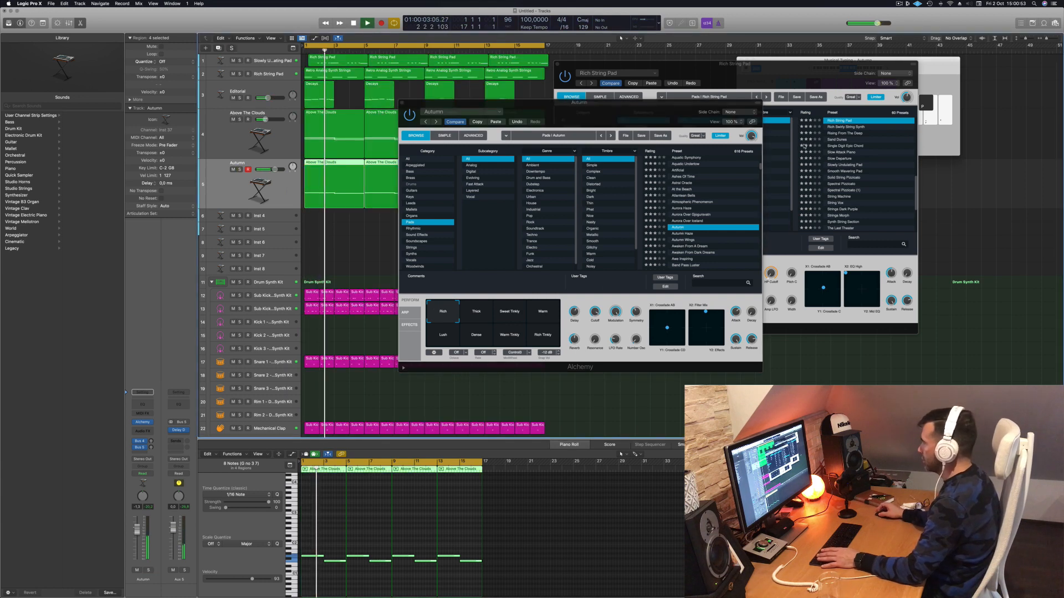
{"action": "scroll", "coordinate": [705, 217], "scroll_direction": "down", "scroll_amount": 6}
{"action": "left_click", "coordinate": [686, 227]}
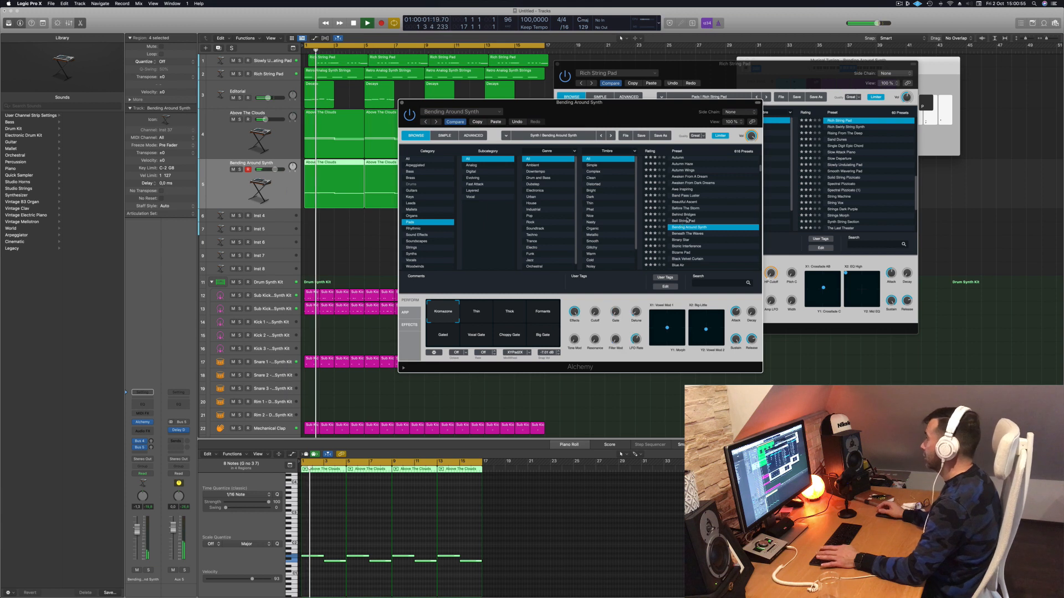
Load the Binary Star pad preset on the lower-octave layer and solo the track briefly to check its sound.
{"action": "scroll", "coordinate": [720, 213], "scroll_direction": "down", "scroll_amount": 1}
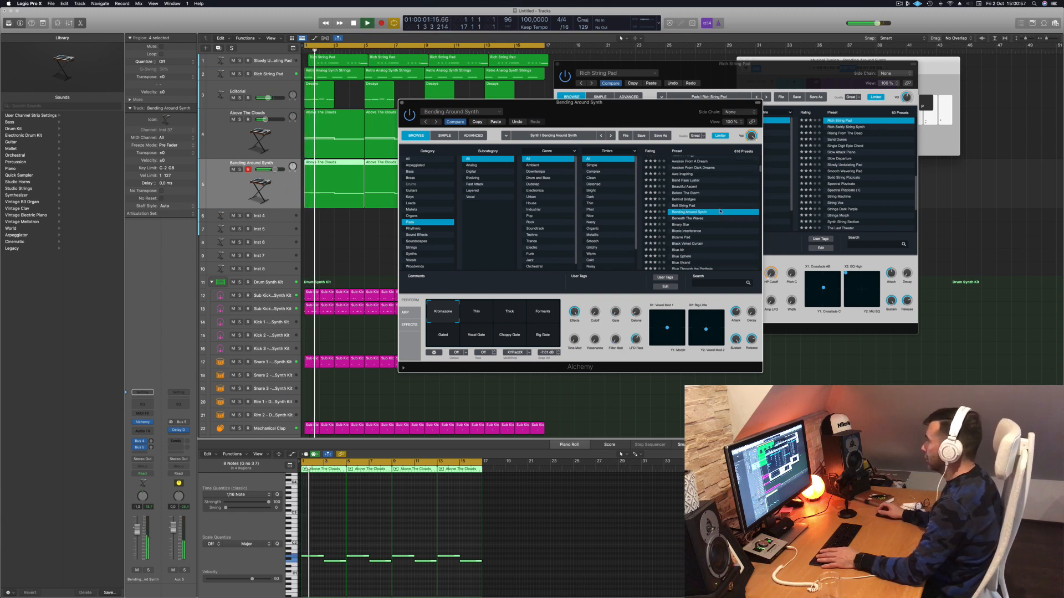
{"action": "left_click", "coordinate": [681, 225]}
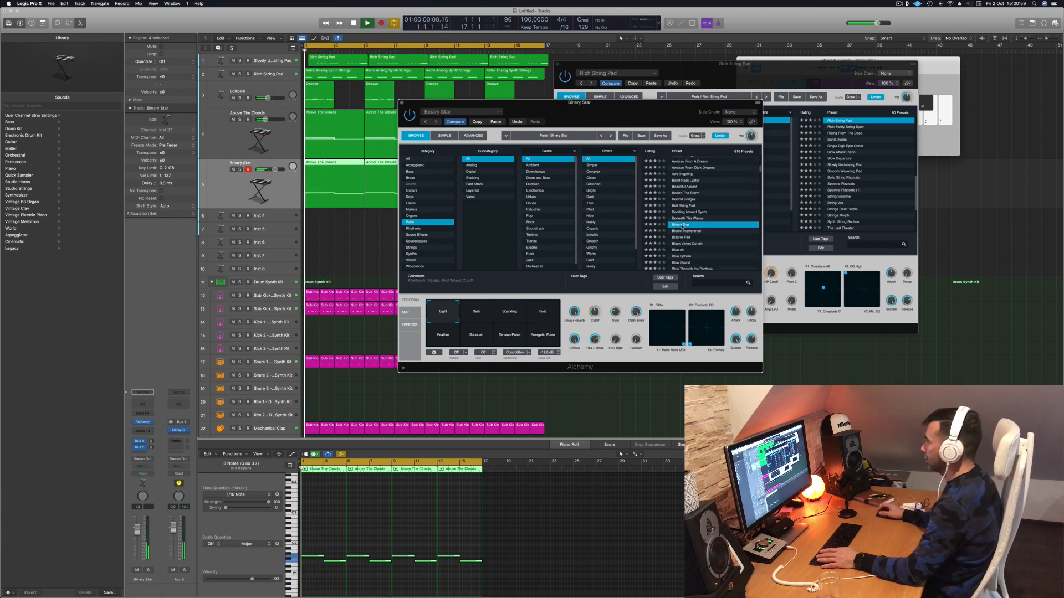
{"action": "left_click", "coordinate": [149, 571]}
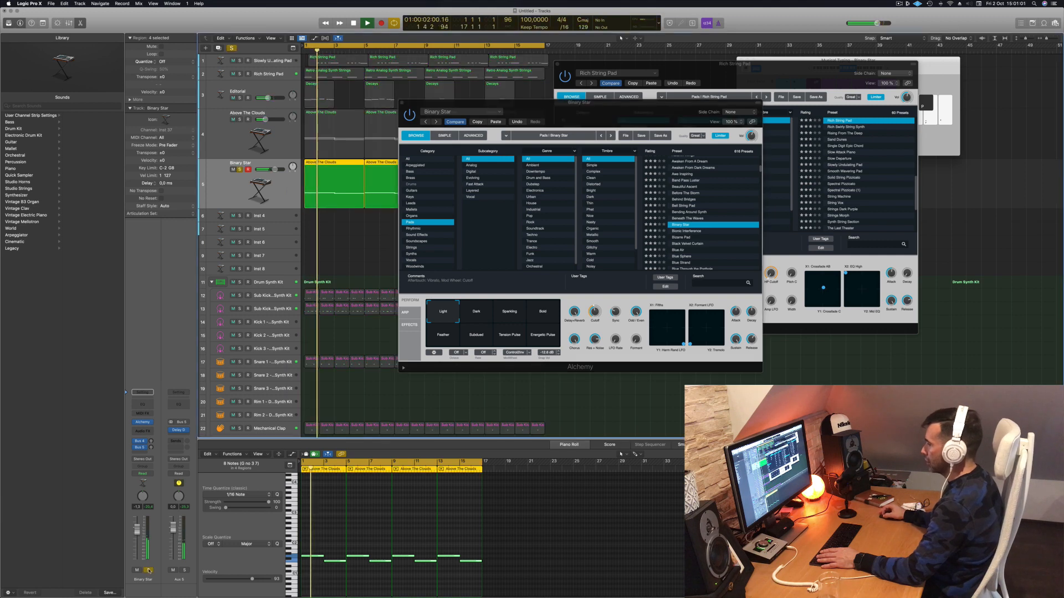
{"action": "left_click", "coordinate": [149, 571]}
{"action": "key", "text": "space"}
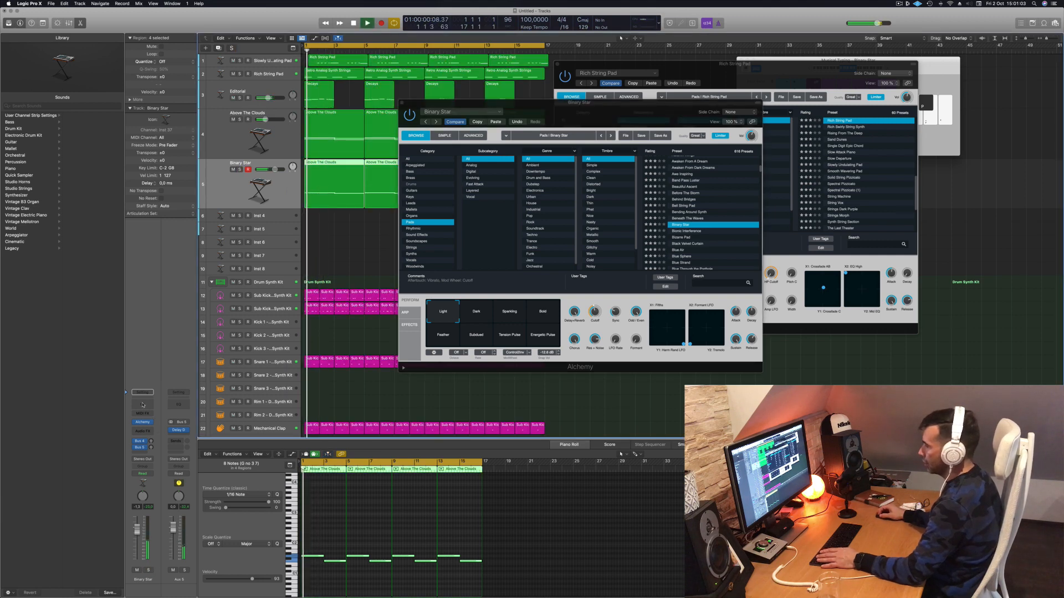
Add a Channel EQ to the Binary Star track with a 48 dB/Oct high cut at 180 Hz and restart playback.
{"action": "left_click", "coordinate": [143, 405]}
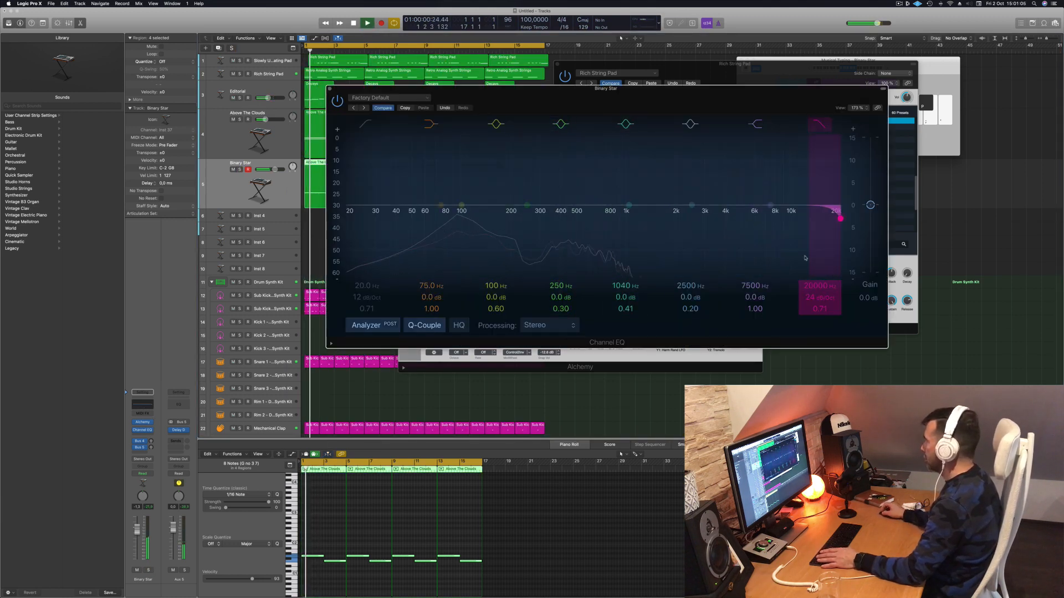
{"action": "left_click_drag", "start_coordinate": [818, 298], "coordinate": [800, 297]}
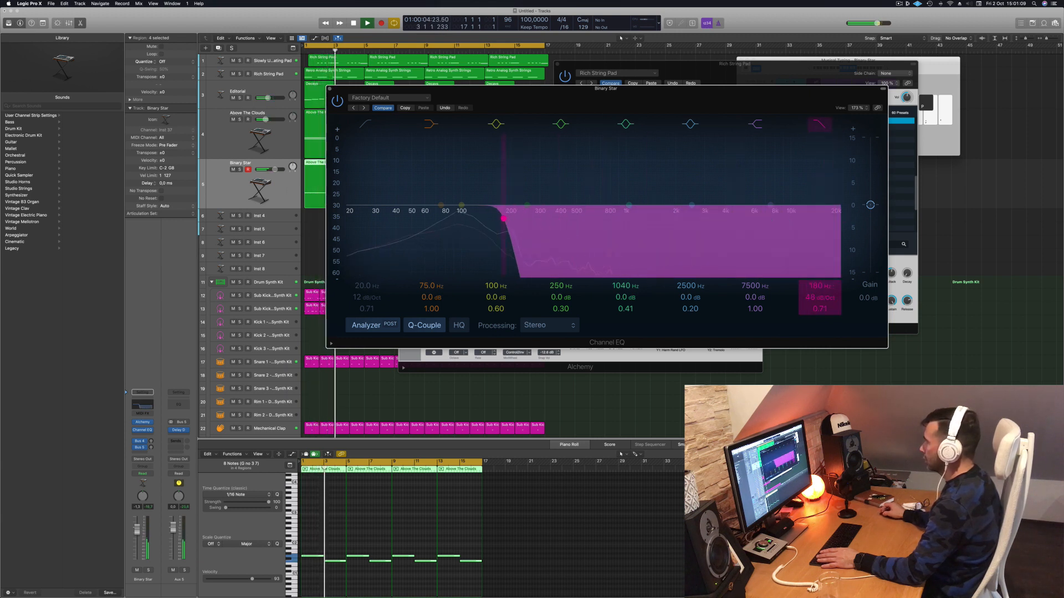
{"action": "key", "text": "space"}
{"action": "key", "text": "space"}
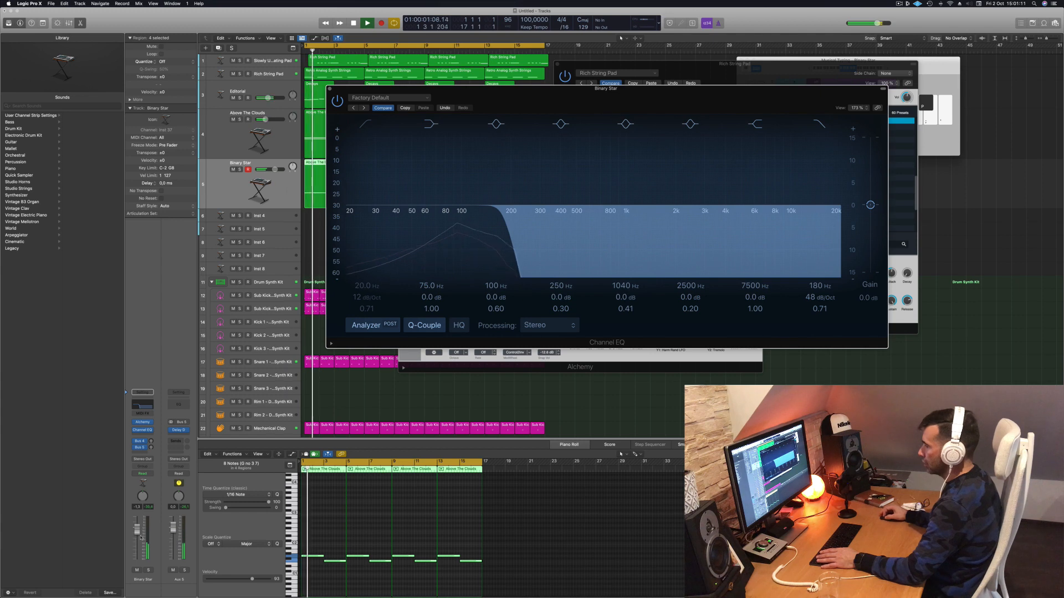
Raise the Binary Star channel level, set the Channel EQ's high cut to 340 Hz and close the EQ window.
{"action": "left_click", "coordinate": [634, 9]}
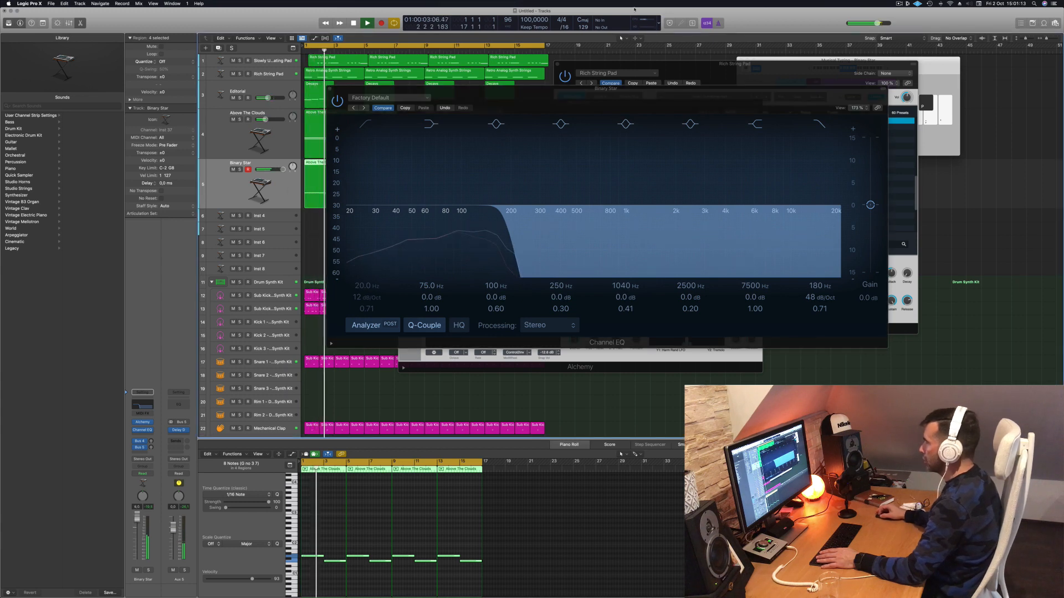
{"action": "left_click_drag", "start_coordinate": [590, 99], "coordinate": [720, 115]}
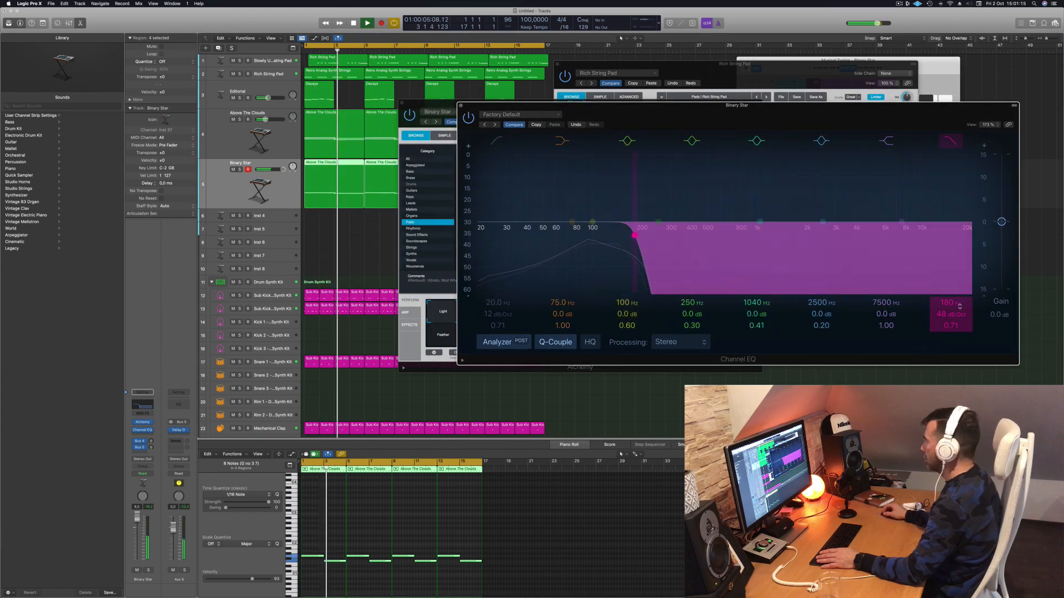
{"action": "mouse_move", "coordinate": [953, 302]}
{"action": "left_mouse_down"}
{"action": "mouse_move", "coordinate": [953, 314]}
{"action": "mouse_move", "coordinate": [951, 283]}
{"action": "left_mouse_up"}
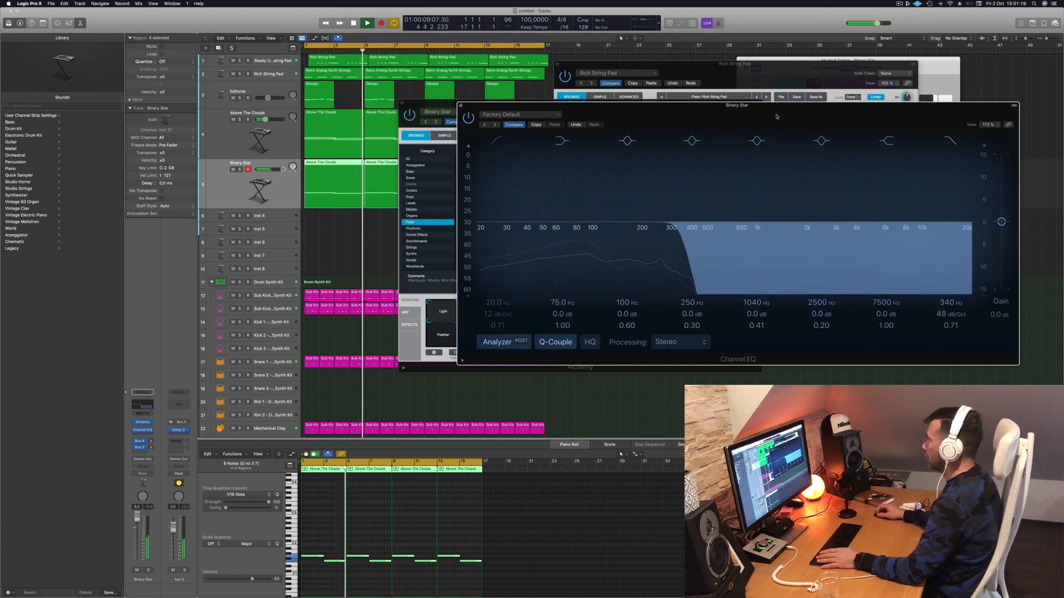
{"action": "left_click_drag", "start_coordinate": [831, 106], "coordinate": [671, 242]}
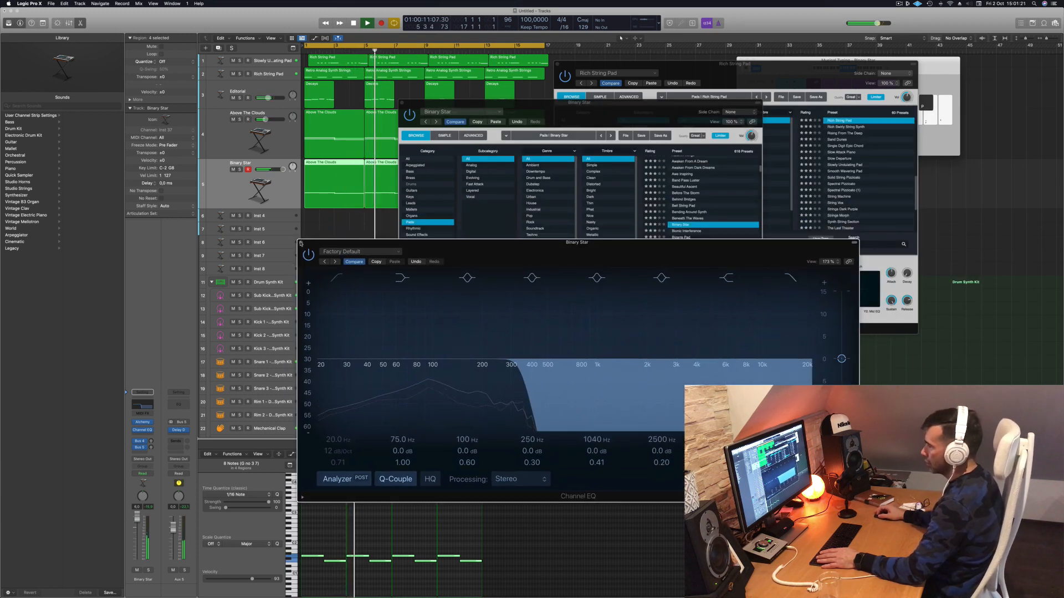
{"action": "left_click", "coordinate": [301, 243]}
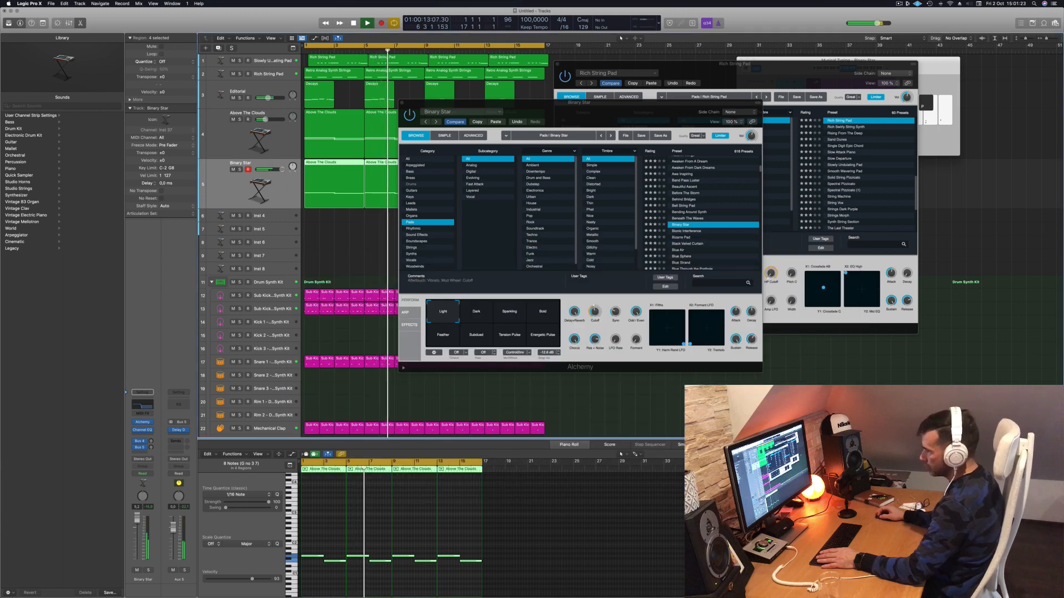
Raise Alchemy's output volume for Binary Star and lower the track's channel fader to compensate.
{"action": "left_click_drag", "start_coordinate": [751, 136], "coordinate": [751, 125]}
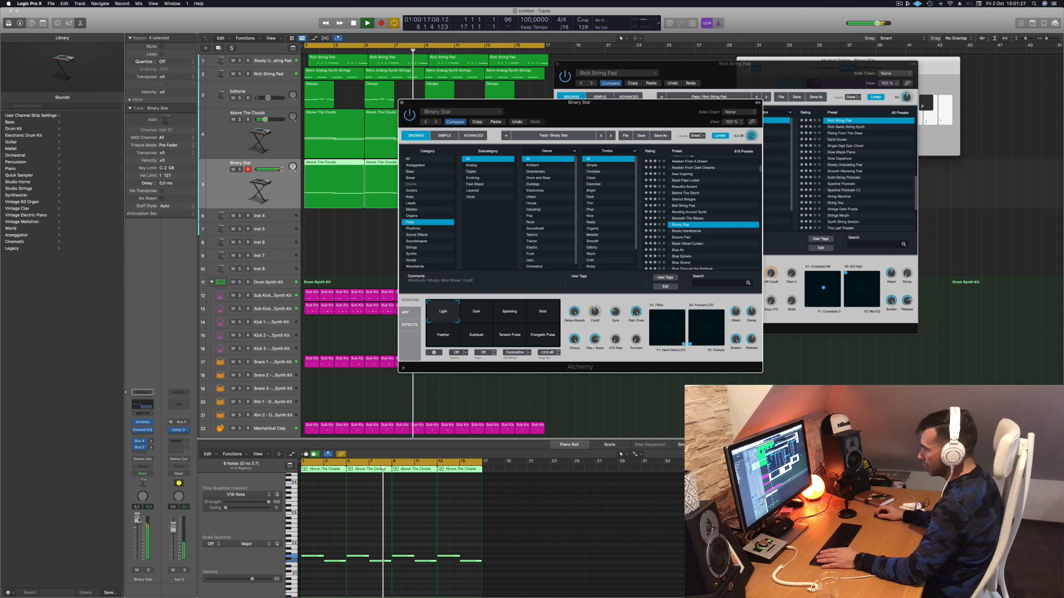
{"action": "left_click", "coordinate": [134, 543]}
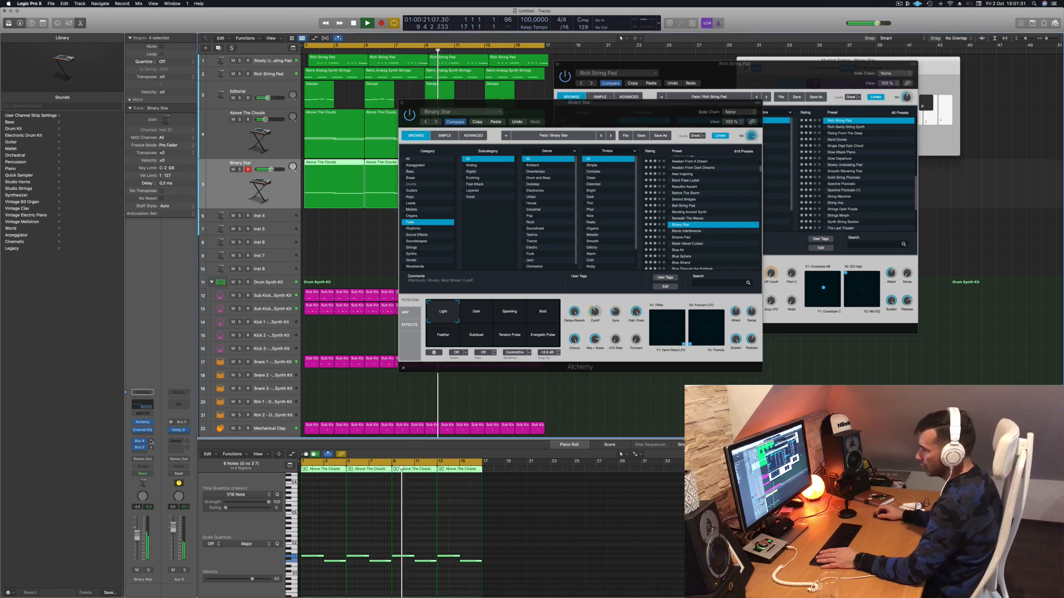
Insert a stereo Compressor after the Channel EQ on the Binary Star track and fine-tune the channel fader.
{"action": "left_click", "coordinate": [146, 435]}
{"action": "mouse_move", "coordinate": [159, 473]}
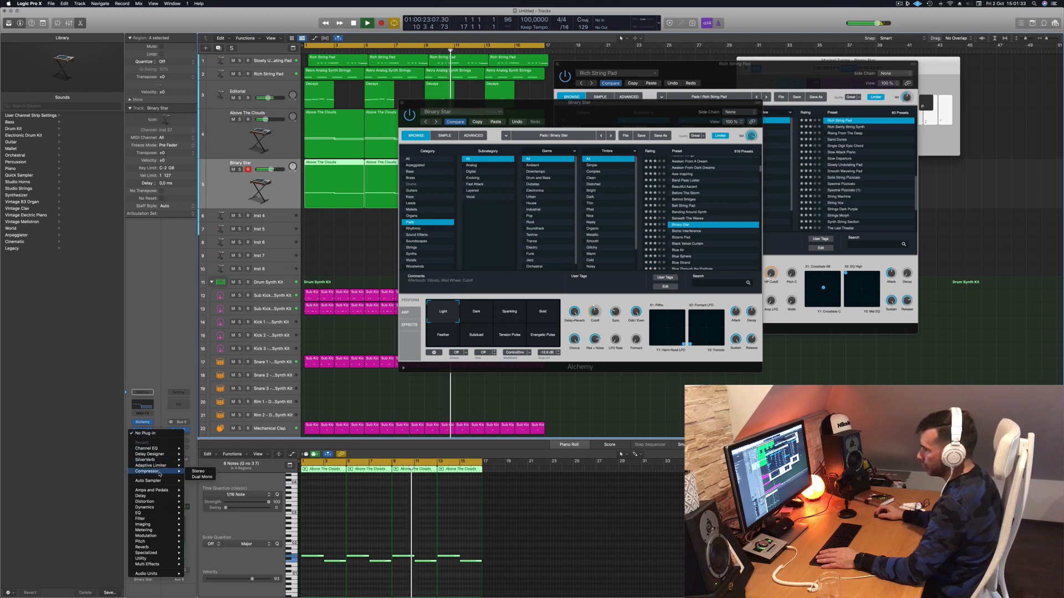
{"action": "left_click", "coordinate": [198, 472]}
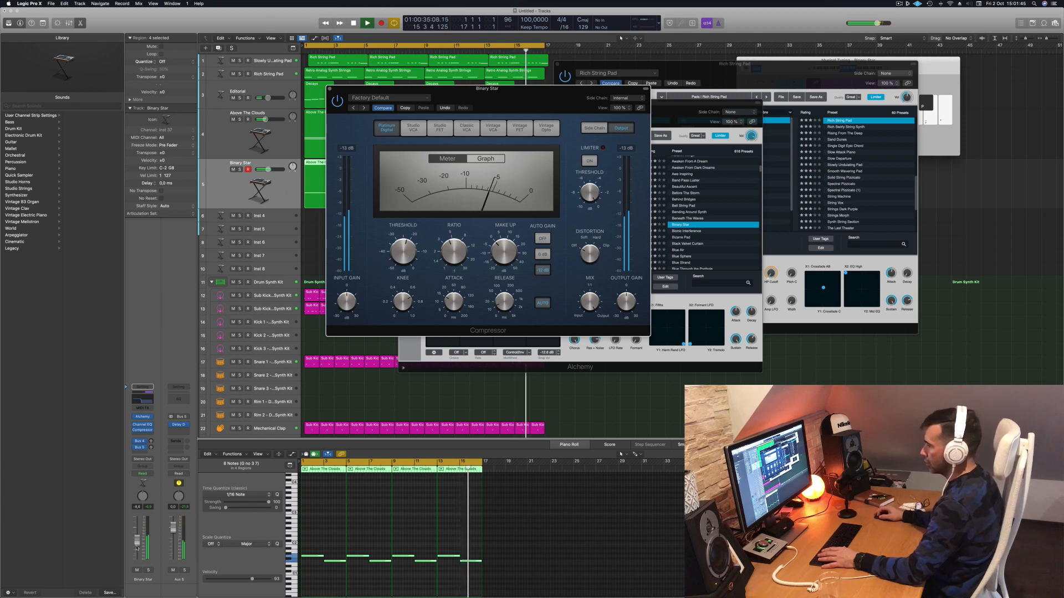
{"action": "left_click_drag", "start_coordinate": [137, 547], "coordinate": [137, 546]}
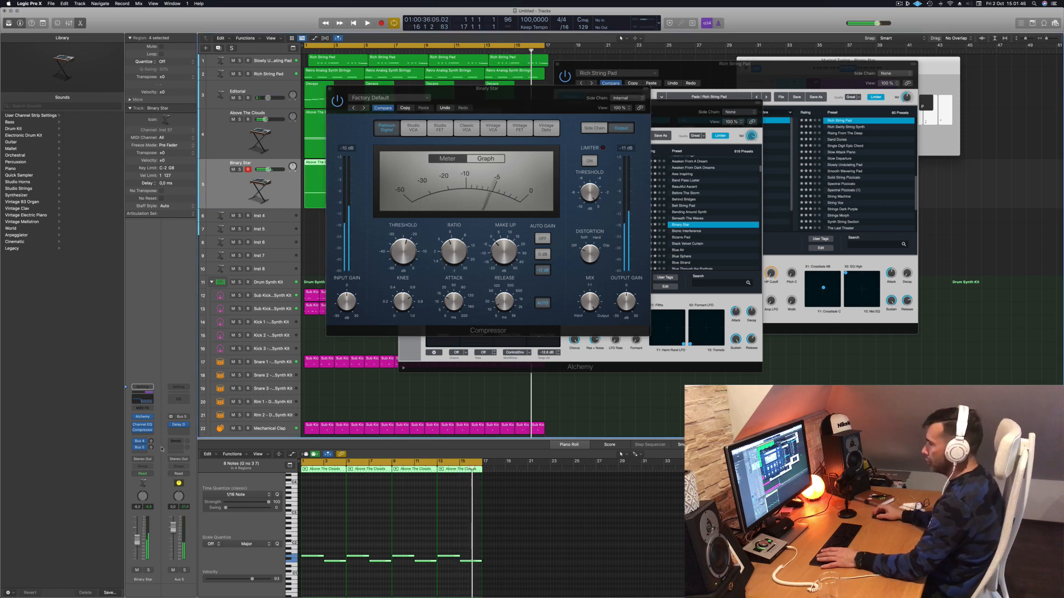
Reopen the Channel EQ, try a boost on the 75 Hz low shelf, and set its gain to -2.4 dB.
{"action": "left_click", "coordinate": [140, 399]}
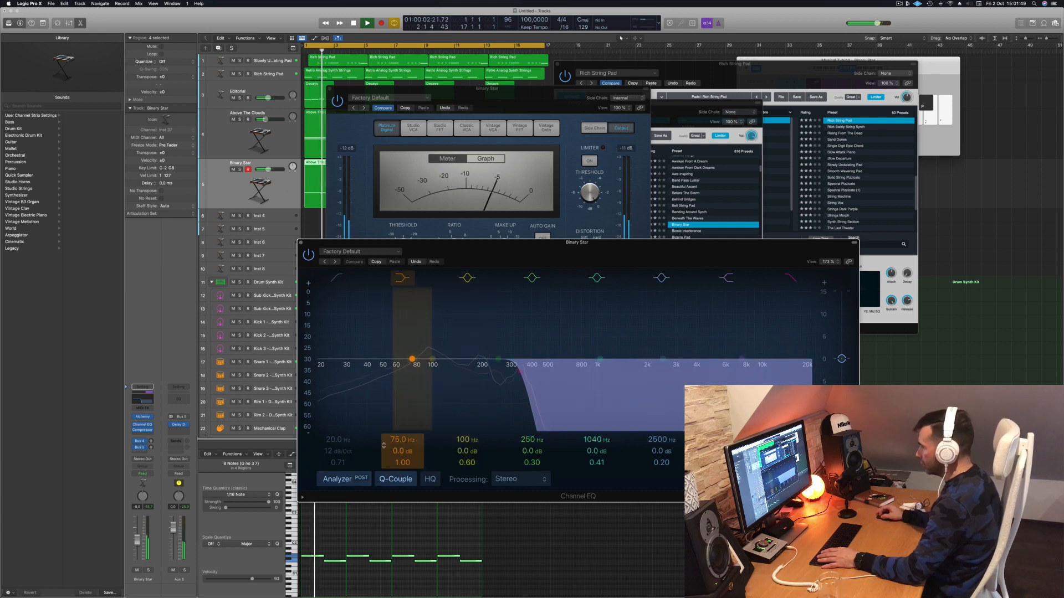
{"action": "left_click_drag", "start_coordinate": [402, 451], "coordinate": [402, 410]}
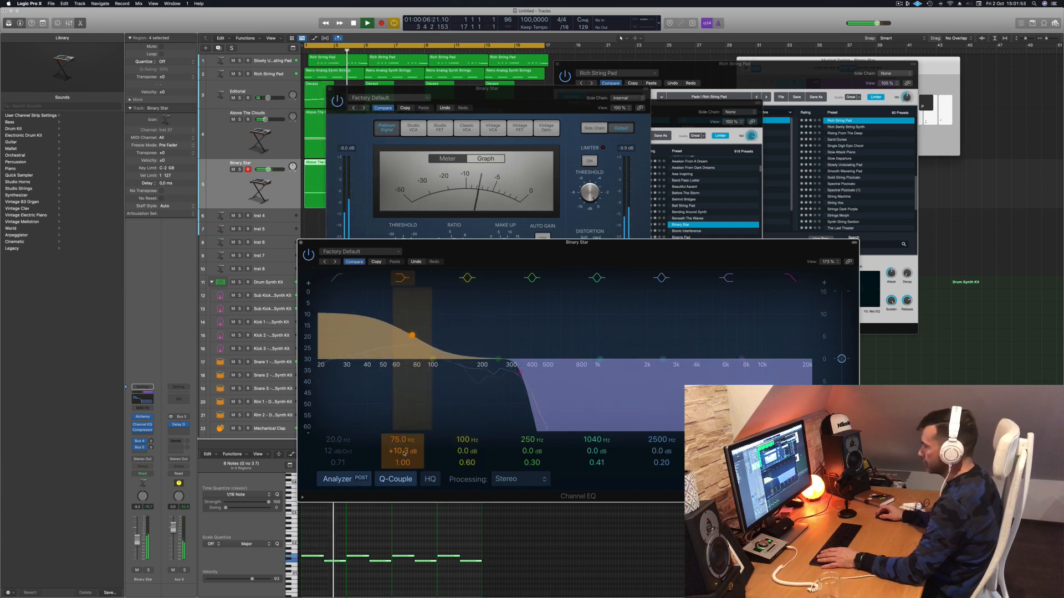
{"action": "left_click_drag", "start_coordinate": [518, 244], "coordinate": [616, 206]}
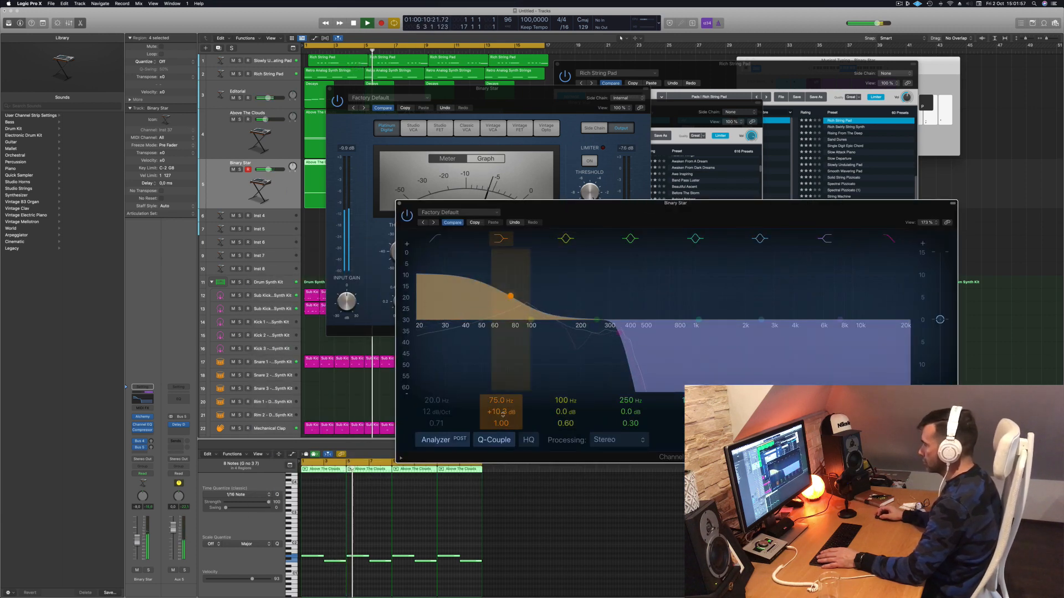
{"action": "left_click_drag", "start_coordinate": [510, 273], "coordinate": [510, 323]}
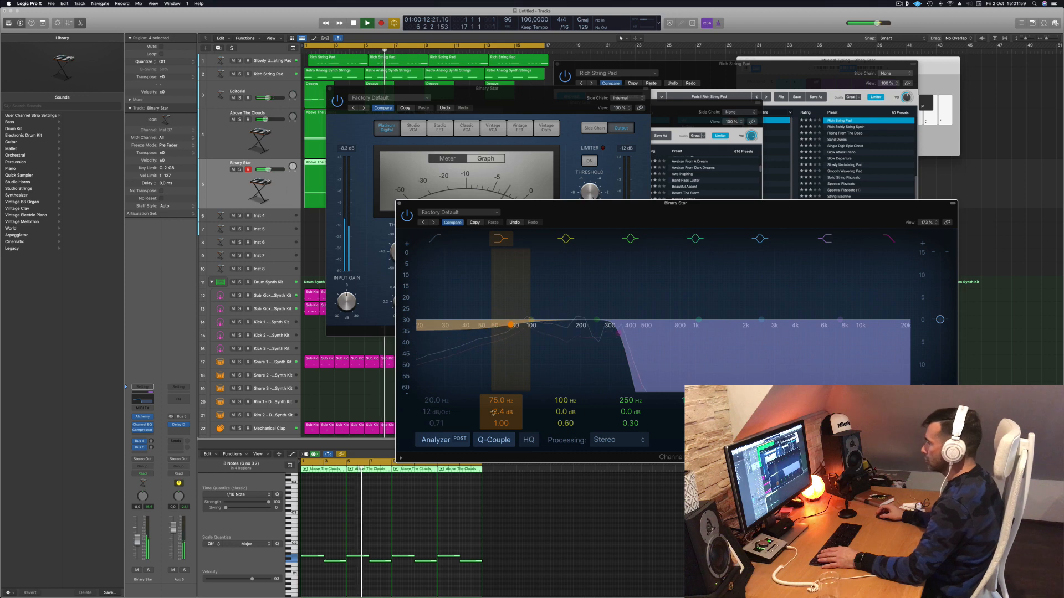
{"action": "key", "text": "space"}
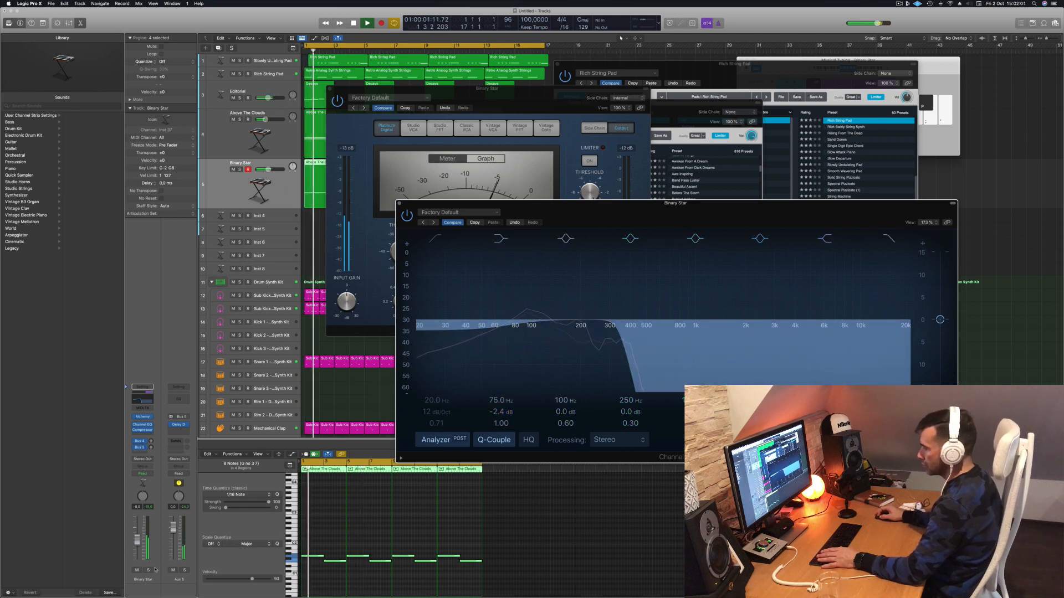
Solo the Binary Star track briefly, restart playback and raise the Channel EQ's high cut to 426 Hz.
{"action": "left_click", "coordinate": [149, 571]}
{"action": "left_click", "coordinate": [149, 570]}
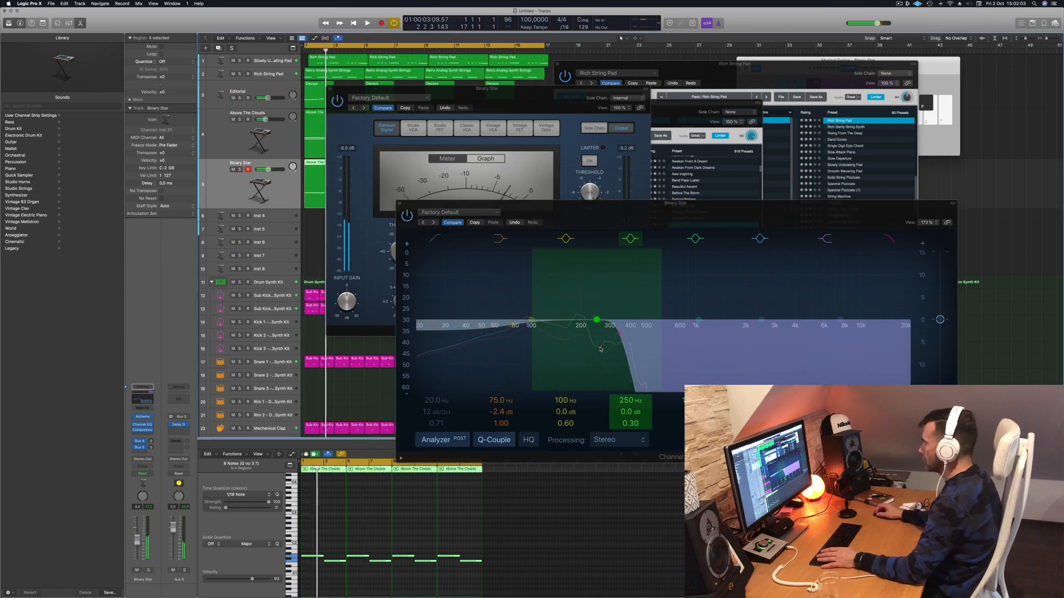
{"action": "key", "text": "space"}
{"action": "key", "text": "space"}
{"action": "left_click_drag", "start_coordinate": [617, 336], "coordinate": [656, 339]}
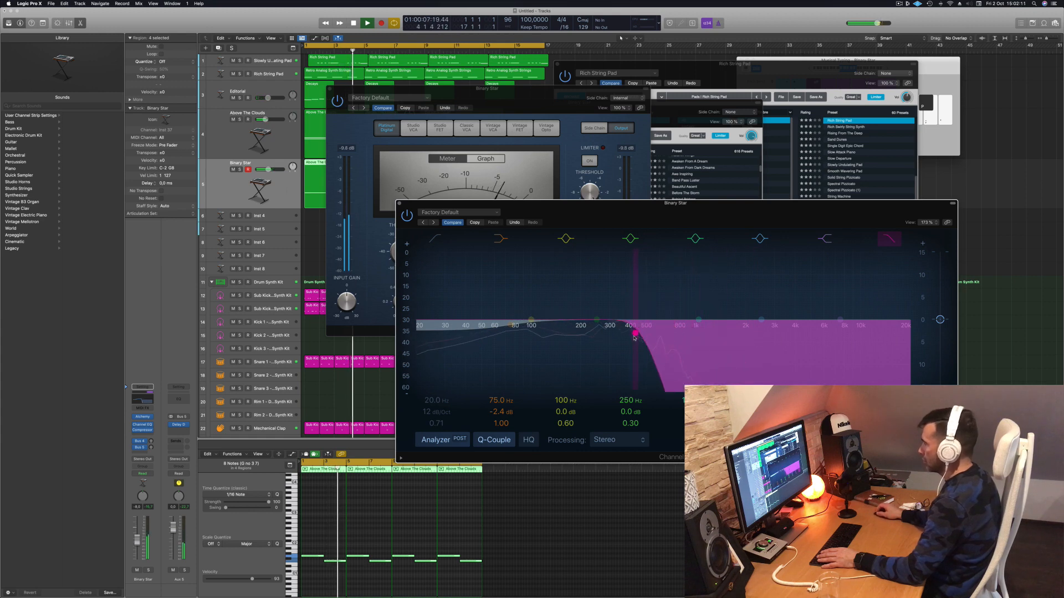
Close the Compressor and Rich String Pad windows, and move the Binary Star Alchemy and Channel EQ windows clear of the regions.
{"action": "left_click_drag", "start_coordinate": [330, 90], "coordinate": [559, 92]}
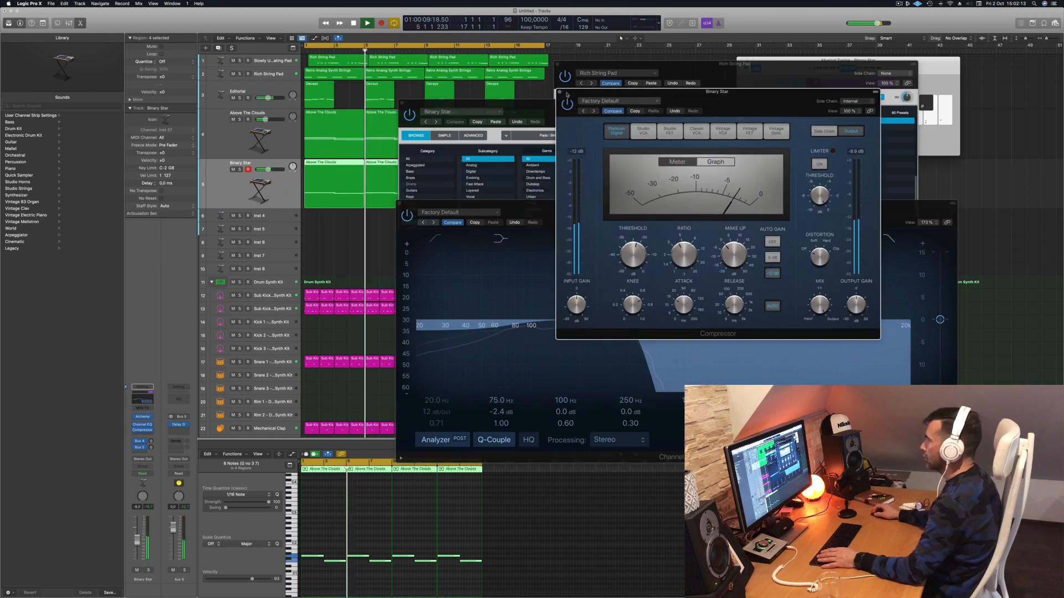
{"action": "left_click", "coordinate": [558, 92]}
{"action": "left_click", "coordinate": [558, 65]}
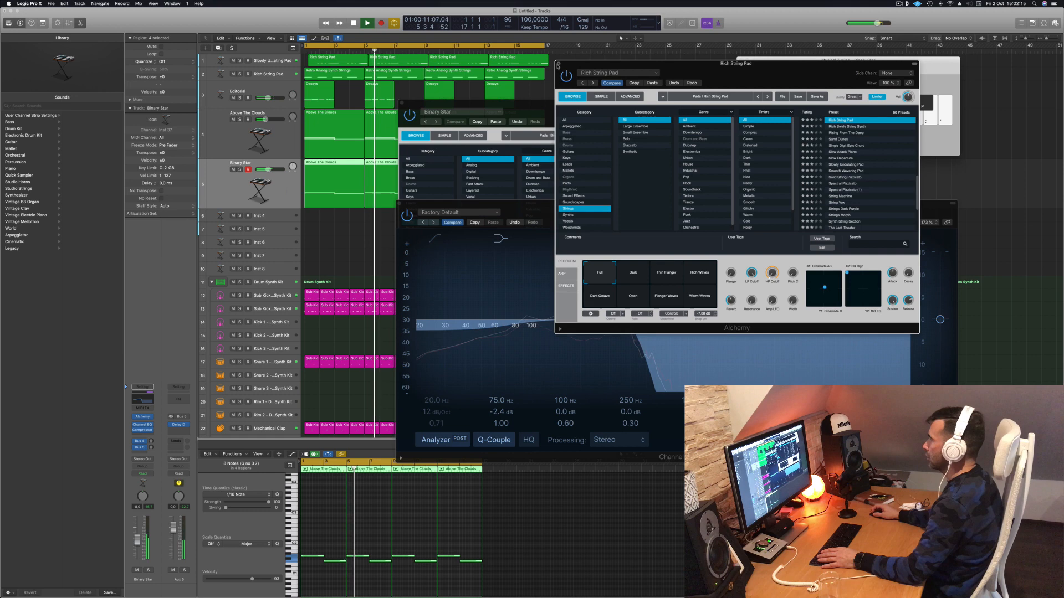
{"action": "left_click", "coordinate": [559, 64]}
{"action": "left_click_drag", "start_coordinate": [560, 103], "coordinate": [894, 79]}
{"action": "key", "text": "space"}
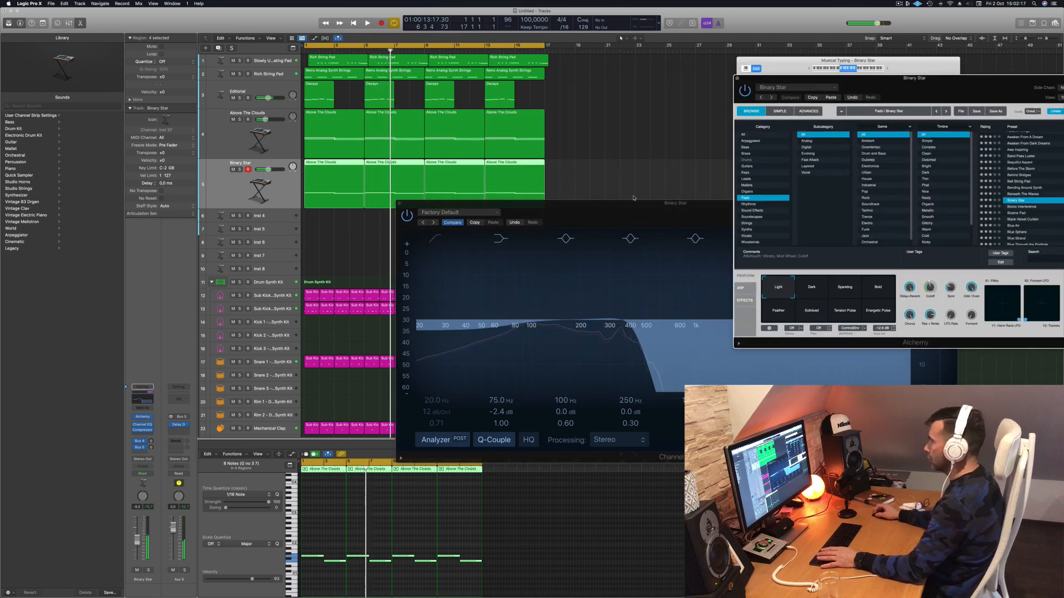
{"action": "key", "text": "Return"}
{"action": "left_click_drag", "start_coordinate": [634, 198], "coordinate": [779, 152]}
{"action": "key", "text": "space"}
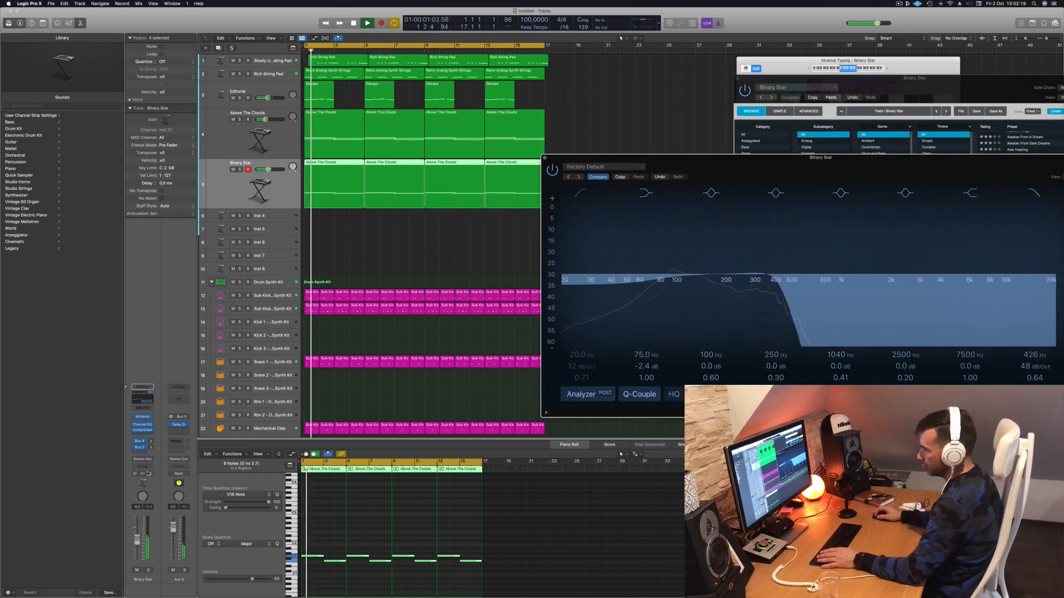
Record a movement of the Channel EQ's high-cut frequency in Touch automation mode and return the Binary Star track to Read.
{"action": "left_click", "coordinate": [148, 473]}
{"action": "left_click", "coordinate": [150, 480]}
{"action": "left_click_drag", "start_coordinate": [755, 158], "coordinate": [542, 191]}
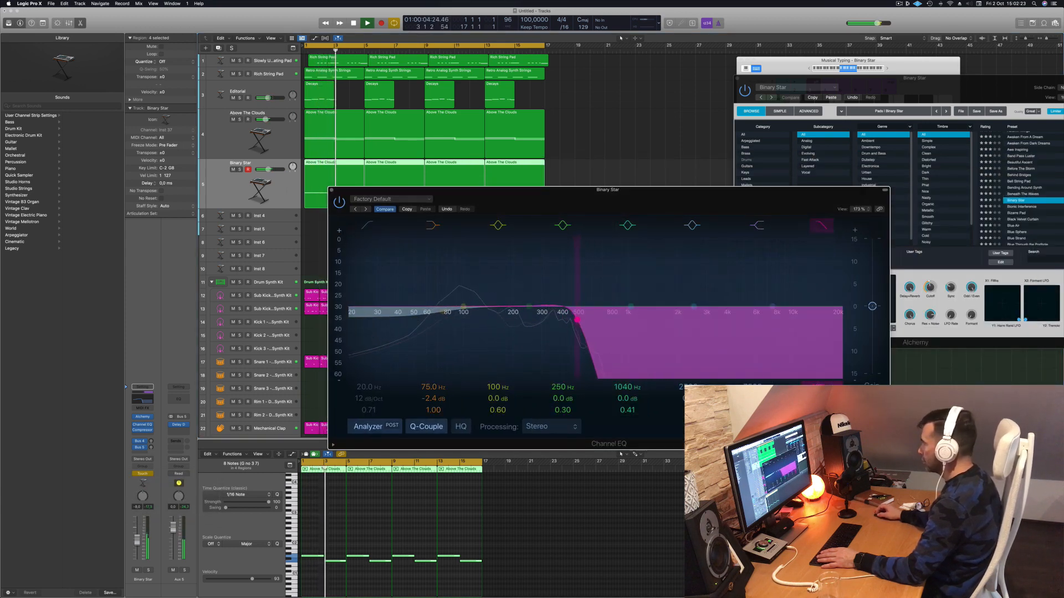
{"action": "mouse_move", "coordinate": [576, 320]}
{"action": "left_mouse_down"}
{"action": "mouse_move", "coordinate": [712, 320]}
{"action": "mouse_move", "coordinate": [556, 321]}
{"action": "left_mouse_up"}
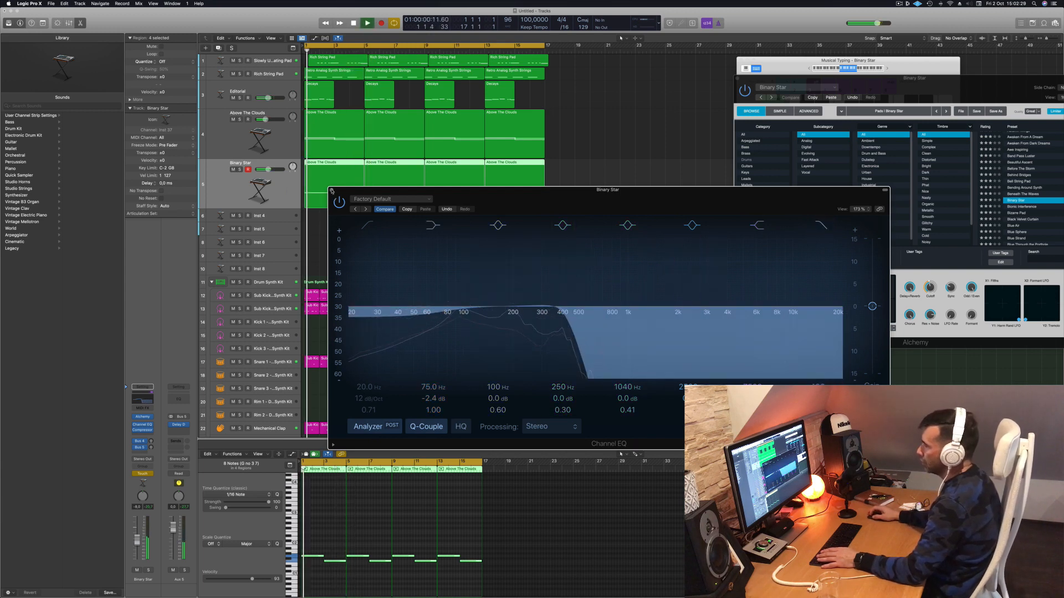
{"action": "left_click", "coordinate": [331, 189]}
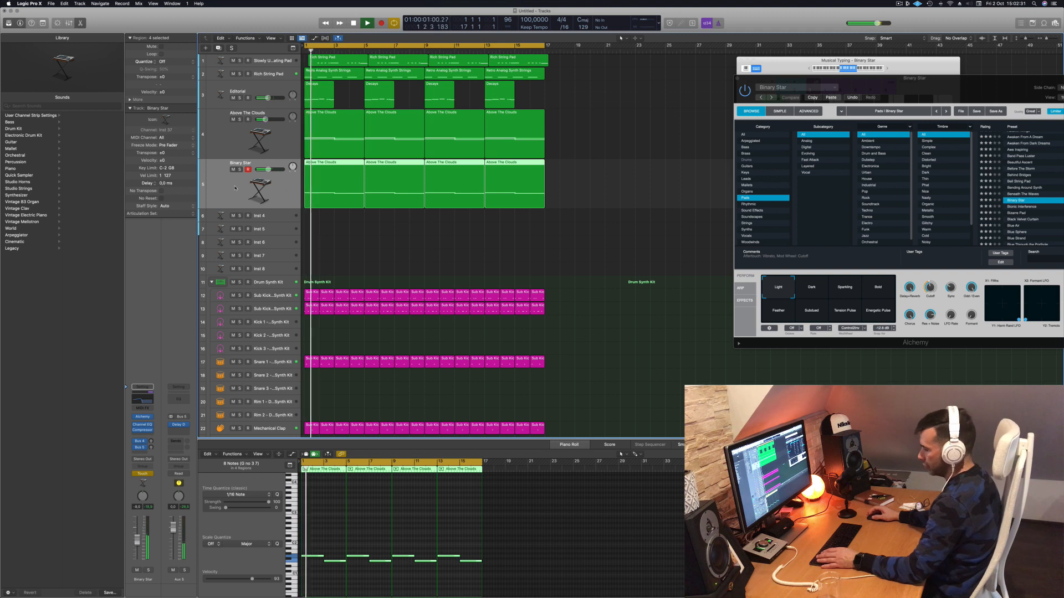
{"action": "left_click", "coordinate": [143, 474]}
{"action": "left_click", "coordinate": [149, 470]}
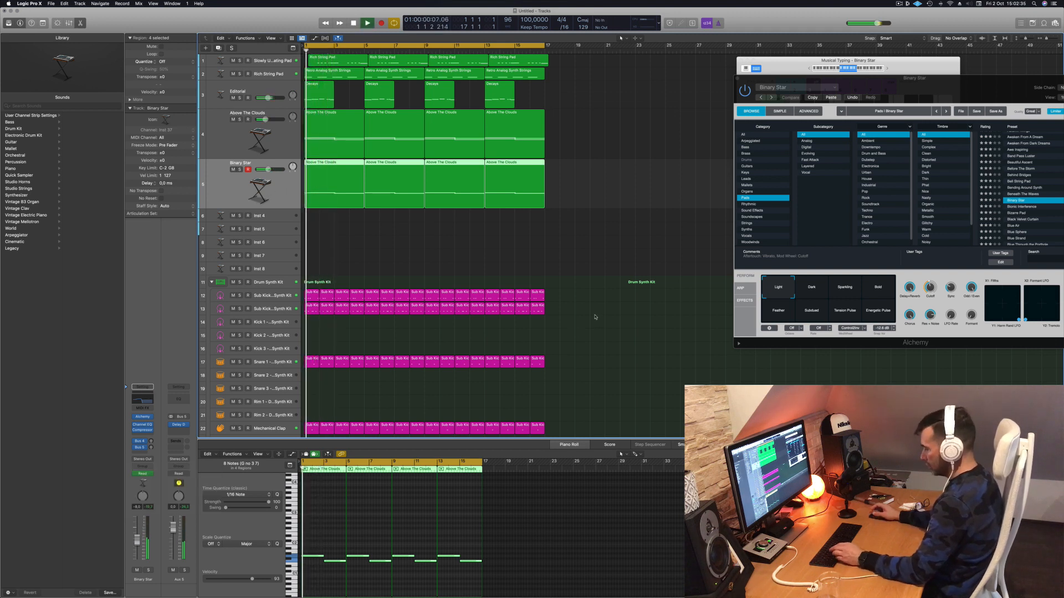
Close Musical Typing, show track automation and display the Channel EQ's High Cut Frequency curve on the Binary Star track.
{"action": "key", "text": "super+k"}
{"action": "key", "text": "a"}
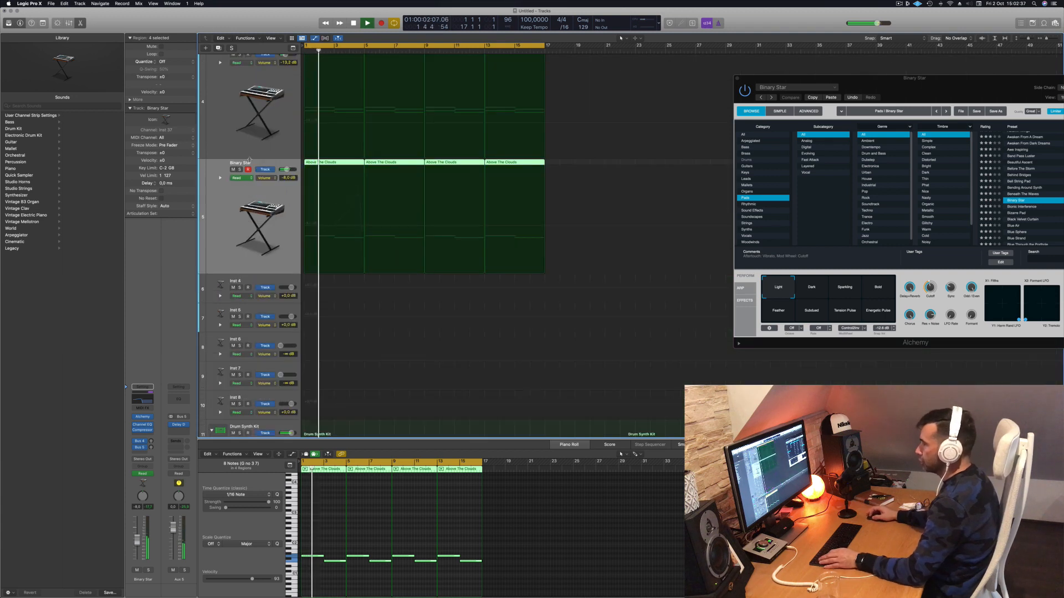
{"action": "left_click", "coordinate": [265, 178]}
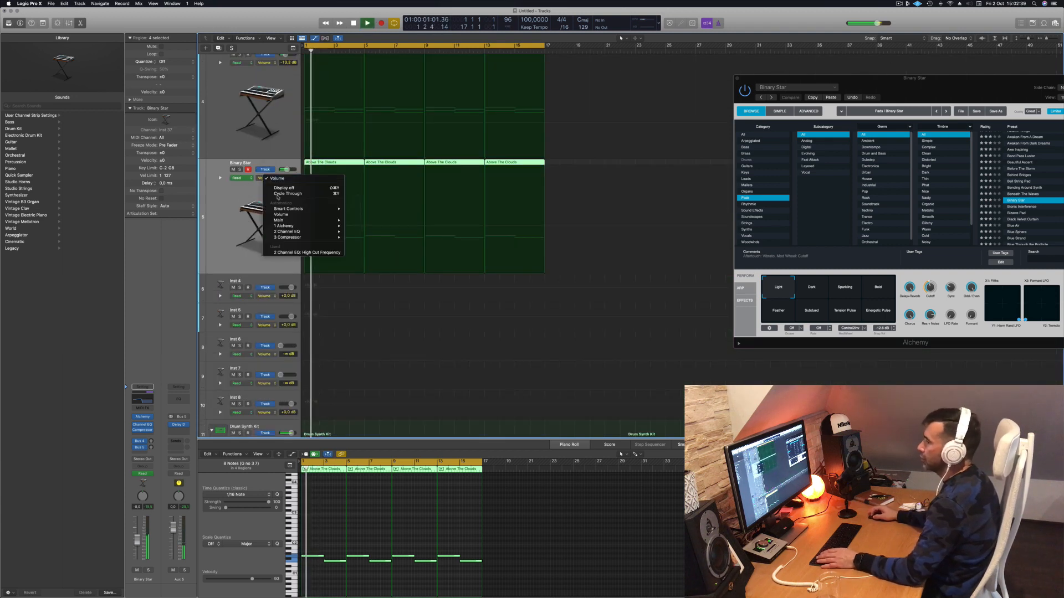
{"action": "key", "text": "Return"}
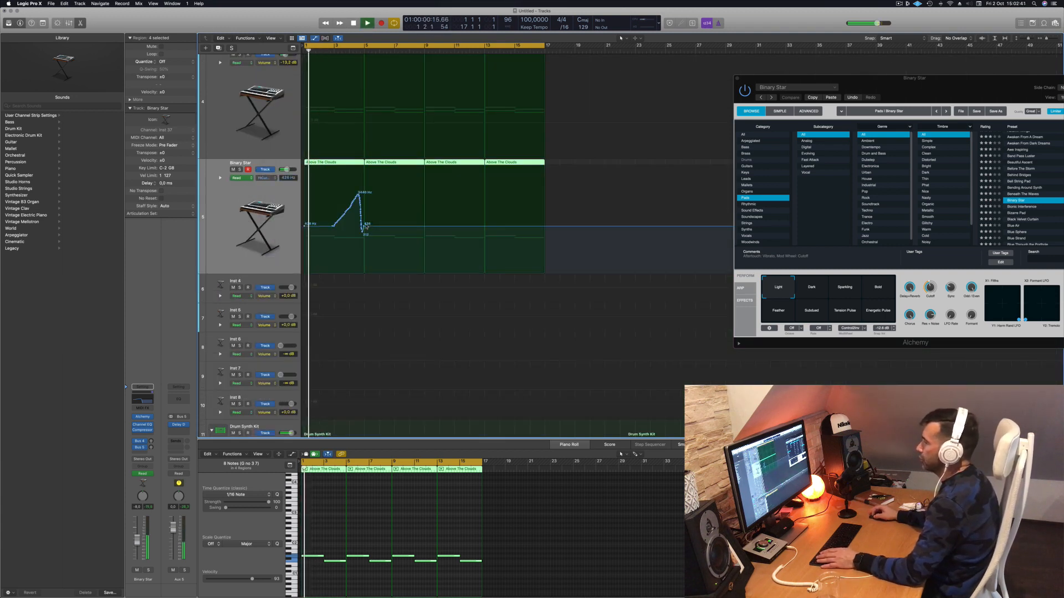
Replace the Binary Star high-cut automation in the first region with a ramp from its second half to the region's end and a drop back.
{"action": "left_click_drag", "start_coordinate": [365, 226], "coordinate": [304, 226]}
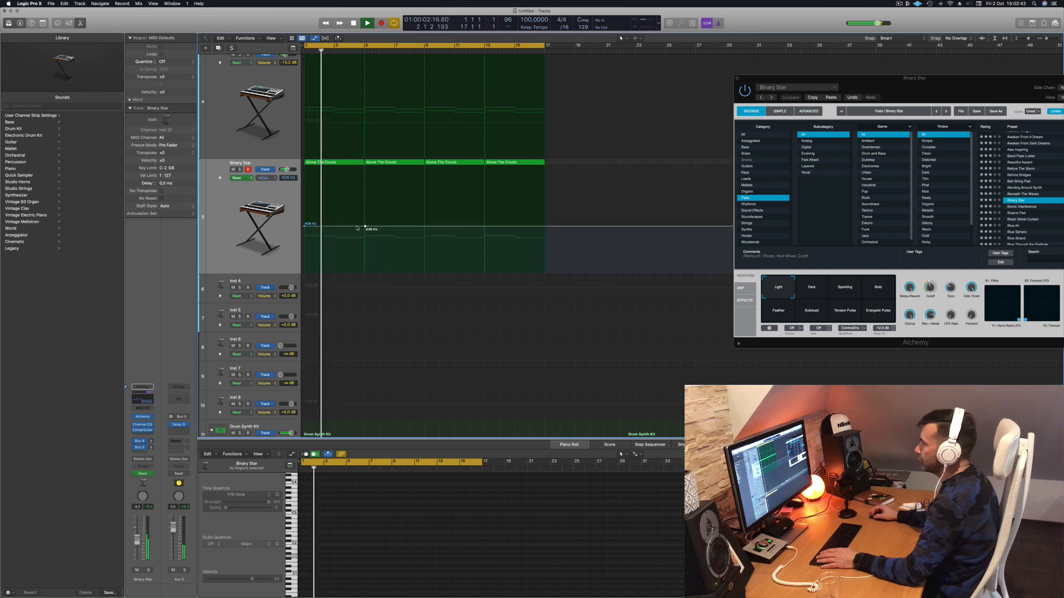
{"action": "left_click", "coordinate": [335, 227]}
{"action": "key", "text": "space"}
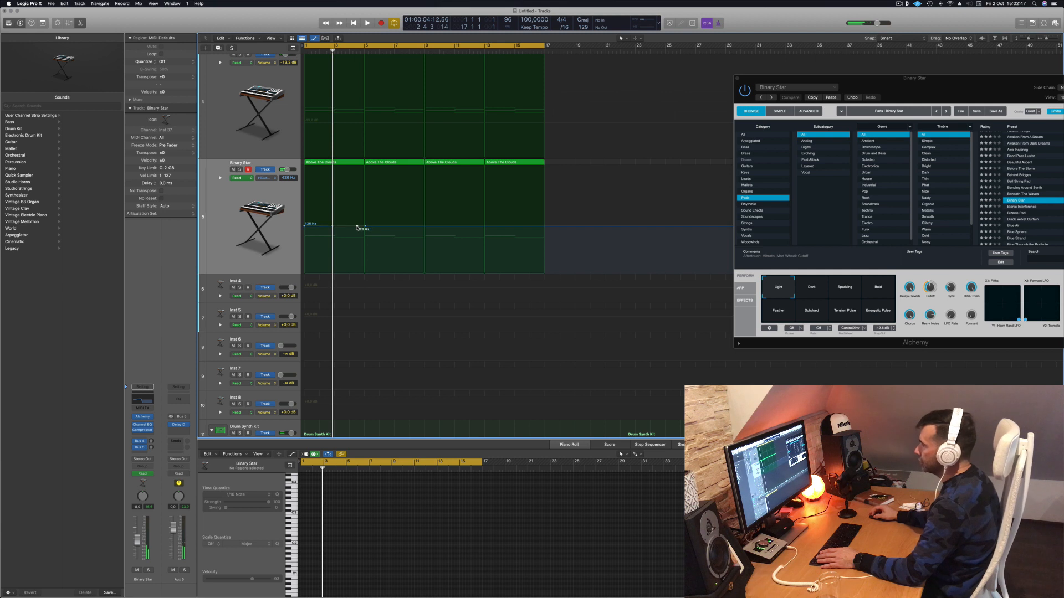
{"action": "key", "text": "space"}
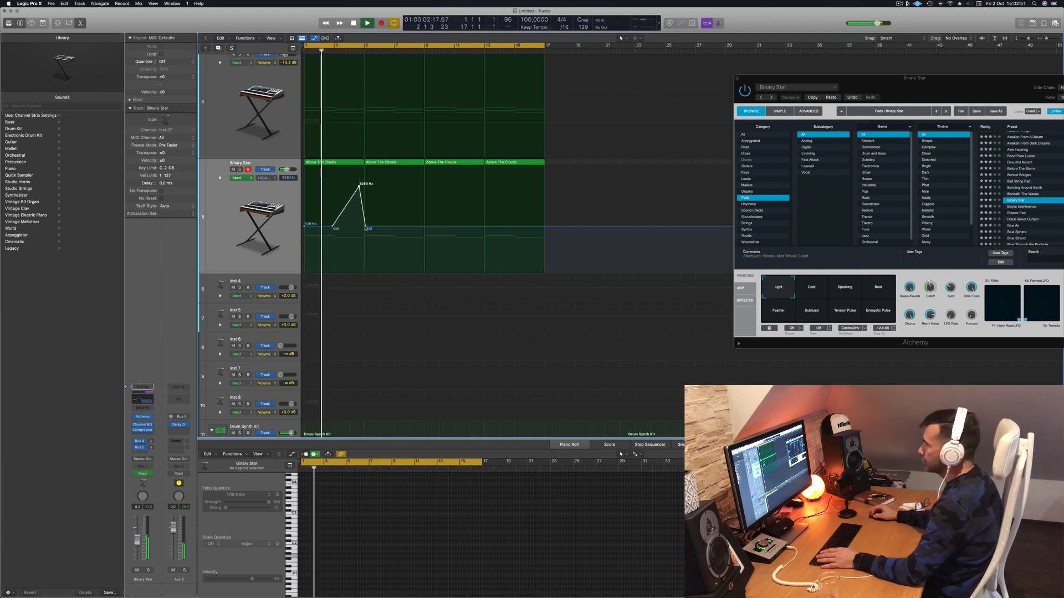
{"action": "left_click_drag", "start_coordinate": [365, 226], "coordinate": [363, 226]}
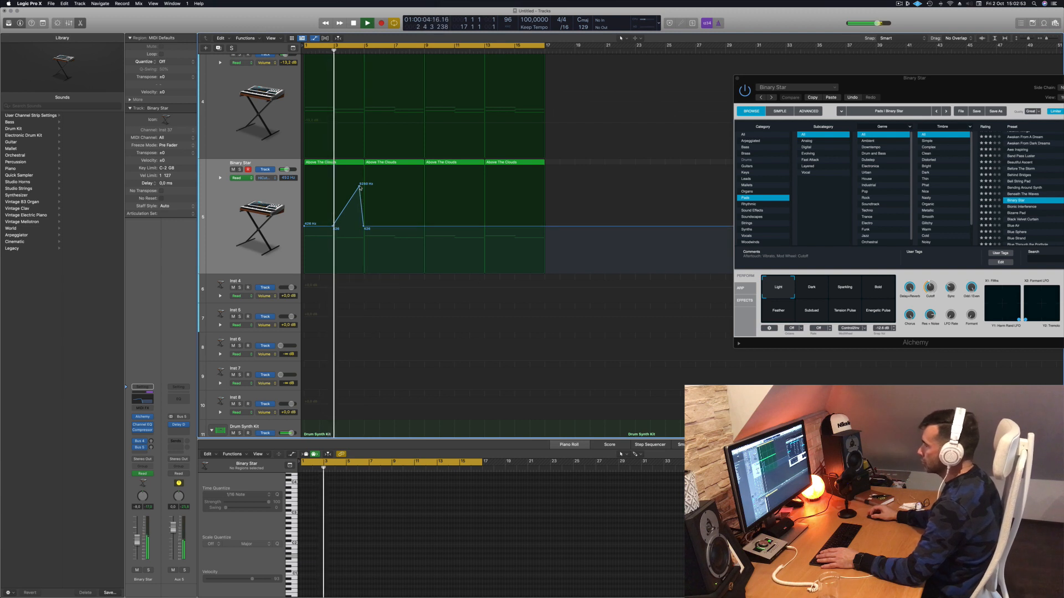
{"action": "left_click_drag", "start_coordinate": [360, 188], "coordinate": [363, 190]}
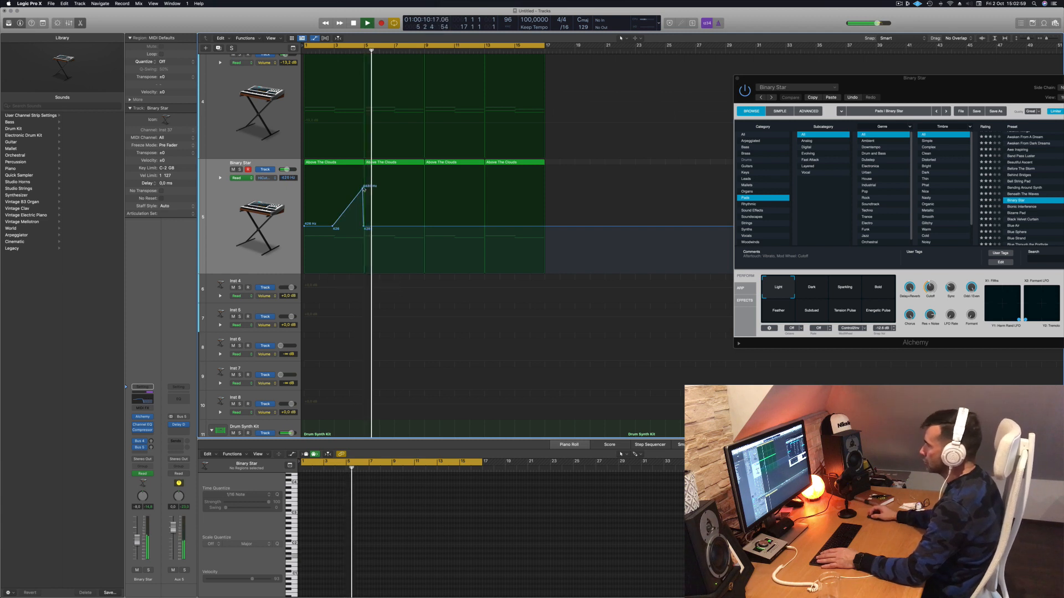
{"action": "key", "text": "Return"}
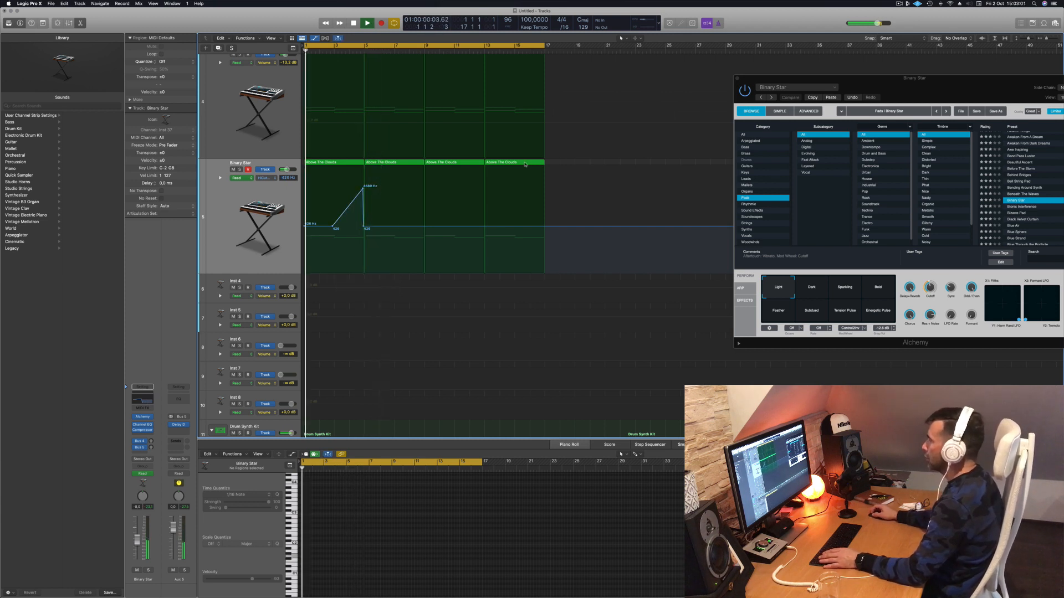
Replace the last three Binary Star regions with repeats of the first region, including its high-cut automation.
{"action": "left_click_drag", "start_coordinate": [555, 165], "coordinate": [461, 166]}
{"action": "key", "text": "Delete"}
{"action": "left_click", "coordinate": [339, 166], "text": "shift"}
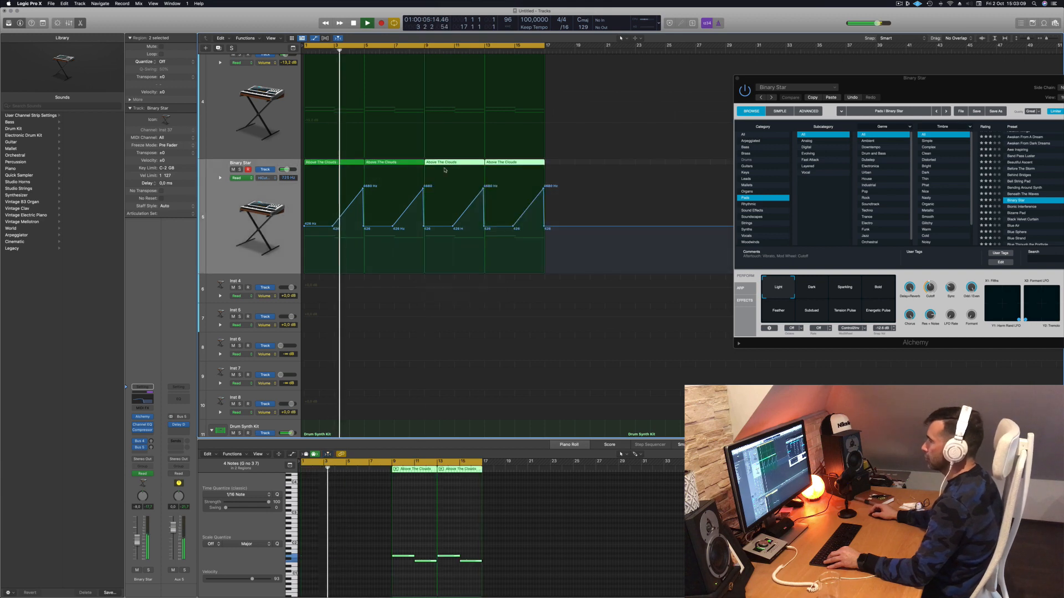
Repeat all regions and their automation once so the arrangement extends to bar 33, and clear the selection.
{"action": "scroll", "coordinate": [441, 172], "scroll_direction": "down", "scroll_amount": 5}
{"action": "scroll", "coordinate": [427, 199], "scroll_direction": "down", "scroll_amount": 8}
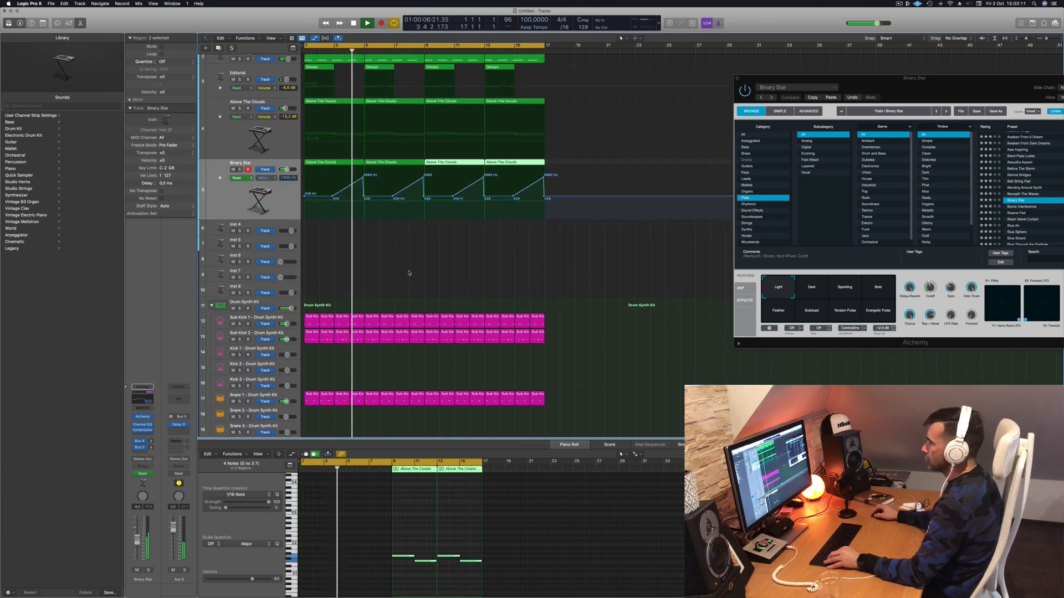
{"action": "scroll", "coordinate": [448, 203], "scroll_direction": "down", "scroll_amount": 1}
{"action": "key", "text": "super+a"}
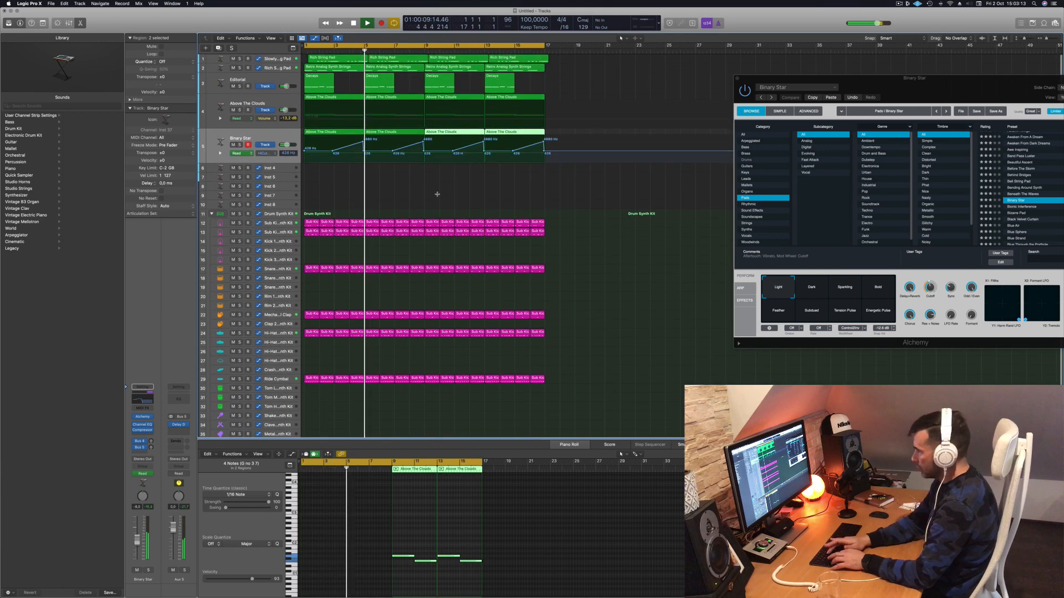
{"action": "key", "text": "super+r"}
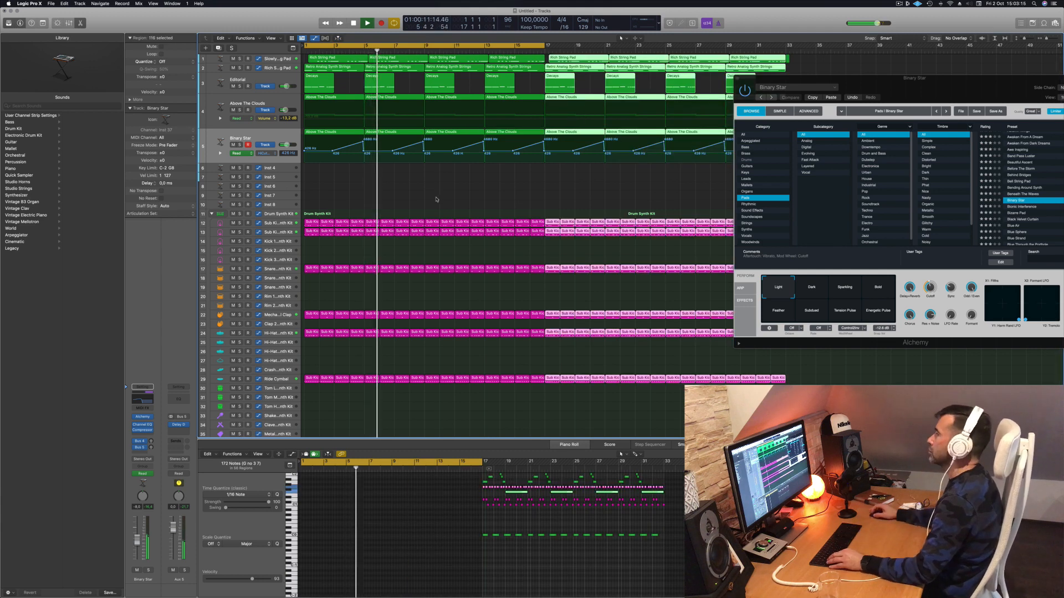
{"action": "scroll", "coordinate": [446, 191], "scroll_direction": "down", "scroll_amount": 5}
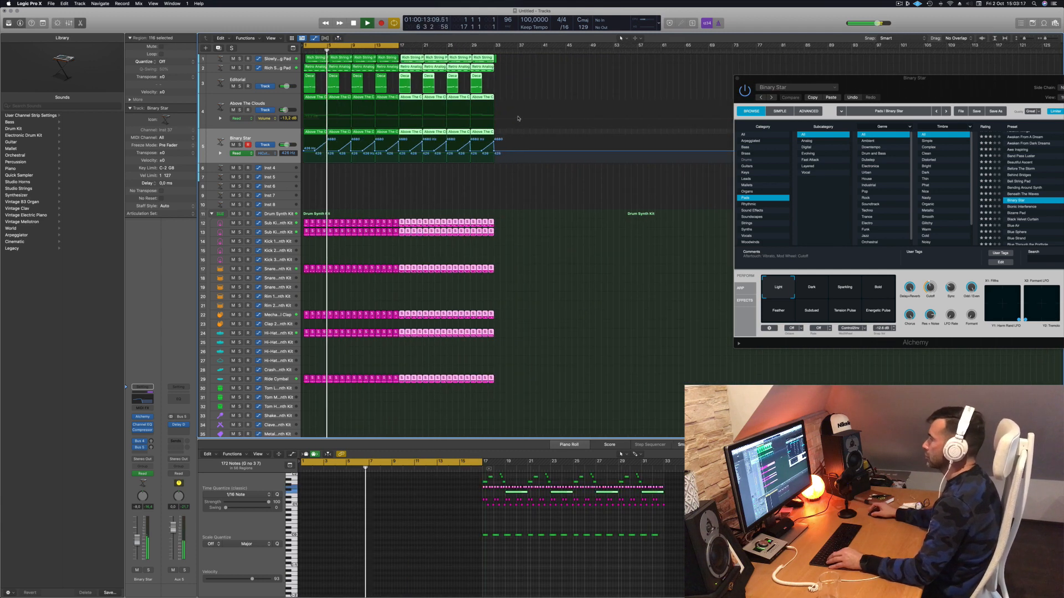
{"action": "scroll", "coordinate": [528, 86], "scroll_direction": "up", "scroll_amount": 1}
{"action": "scroll", "coordinate": [554, 88], "scroll_direction": "up", "scroll_amount": 1}
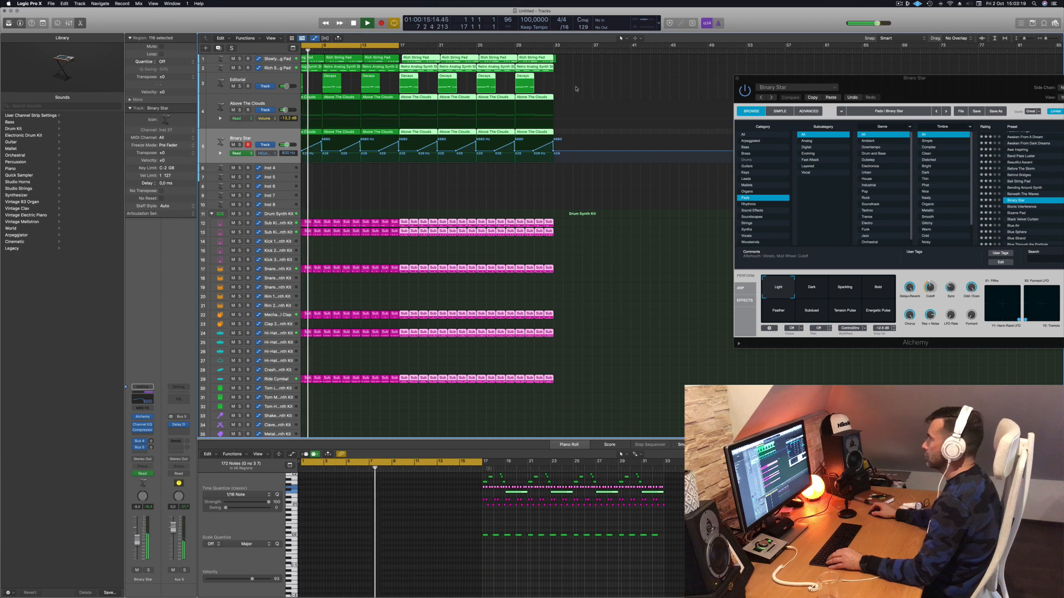
{"action": "scroll", "coordinate": [593, 87], "scroll_direction": "up", "scroll_amount": 1}
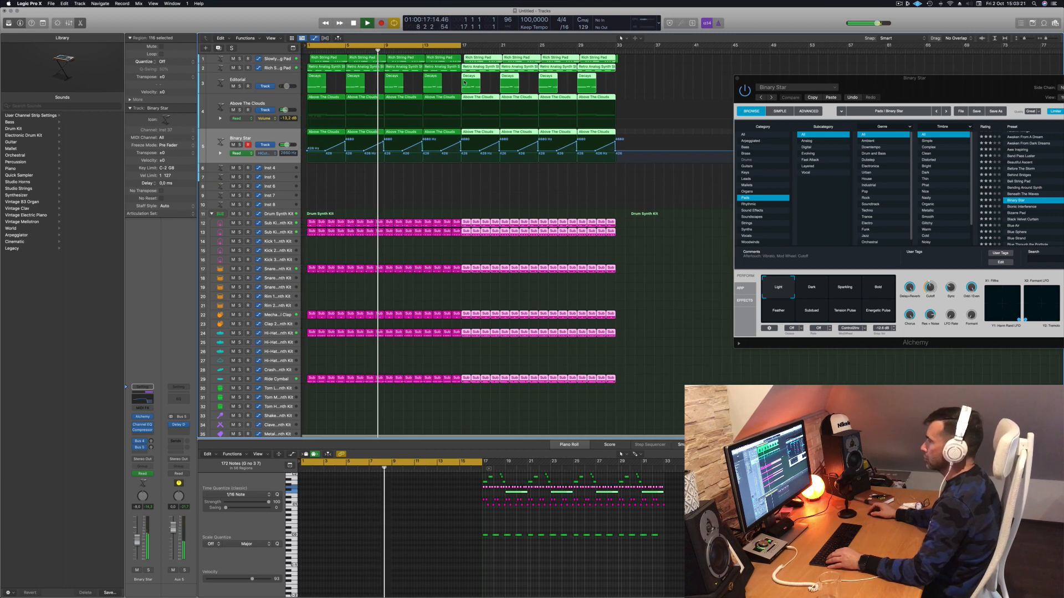
{"action": "left_click", "coordinate": [347, 185]}
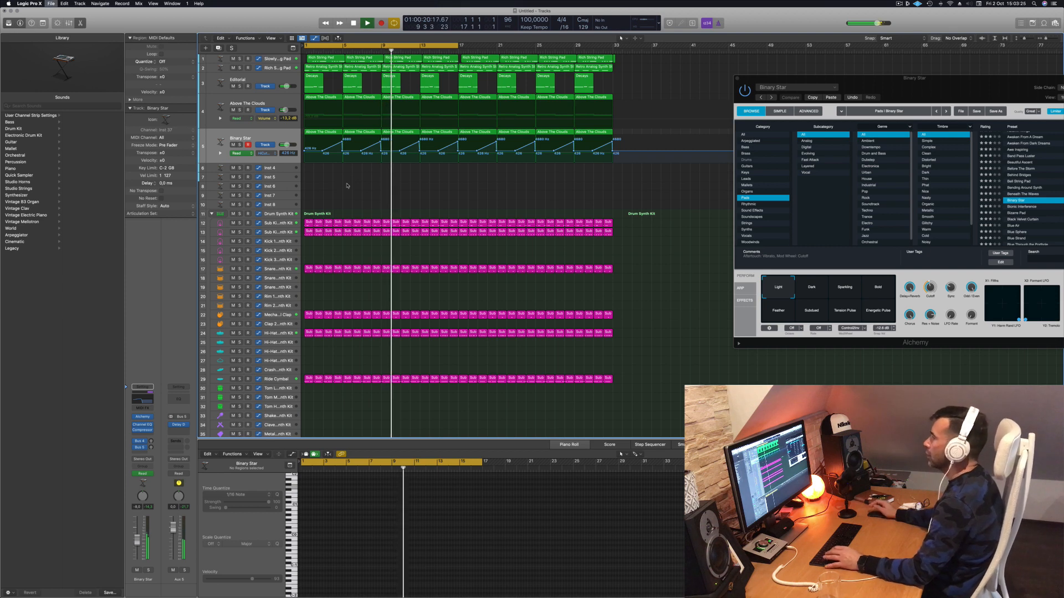
Save the project as Episode 142 guys in the Logic folder.
{"action": "key", "text": "super+s"}
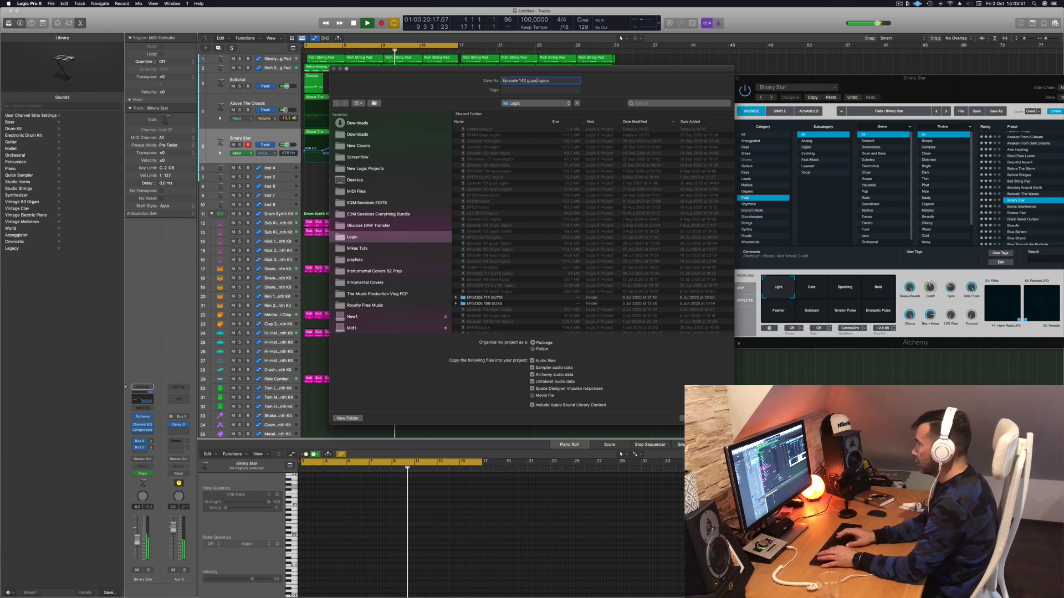
{"action": "key", "text": "Return"}
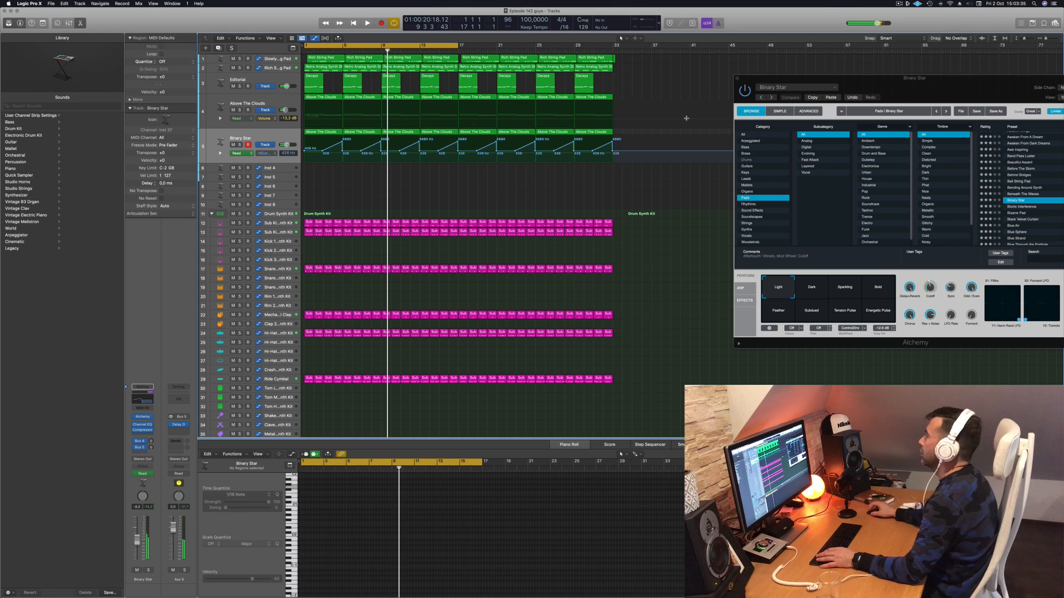
{"action": "left_click", "coordinate": [898, 4]}
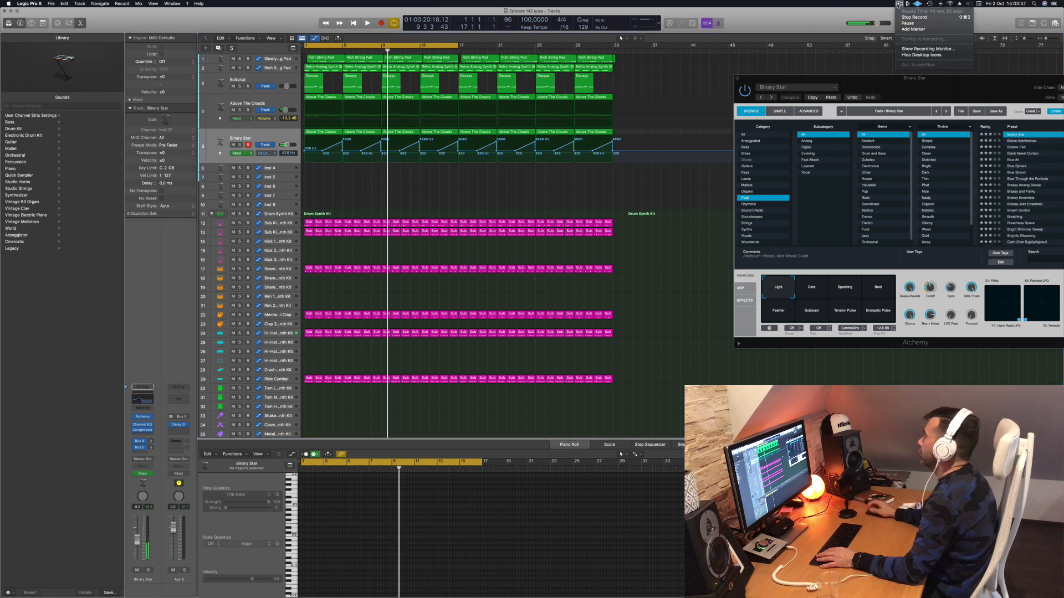
{"action": "left_click", "coordinate": [789, 25]}
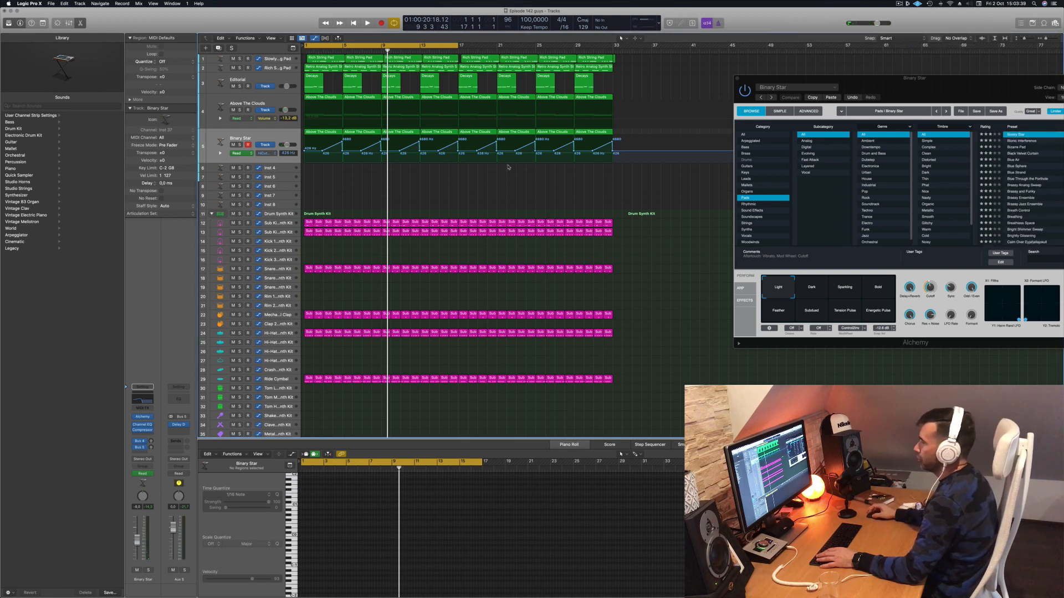
Restart playback from the beginning and extend the cycle range to bar 33.
{"action": "key", "text": "Return"}
{"action": "key", "text": "space"}
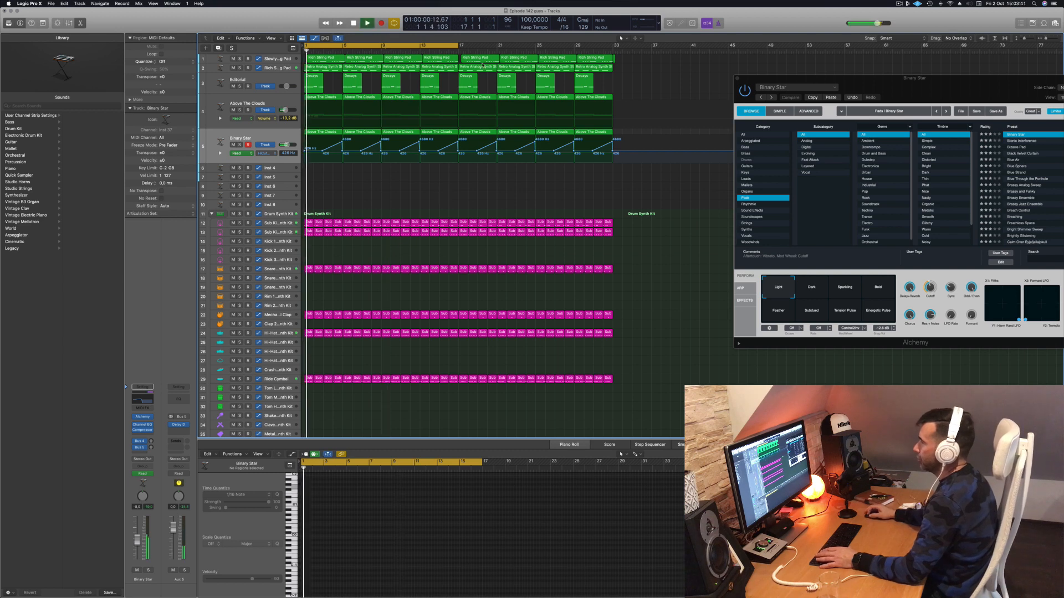
{"action": "left_click_drag", "start_coordinate": [458, 45], "coordinate": [615, 48]}
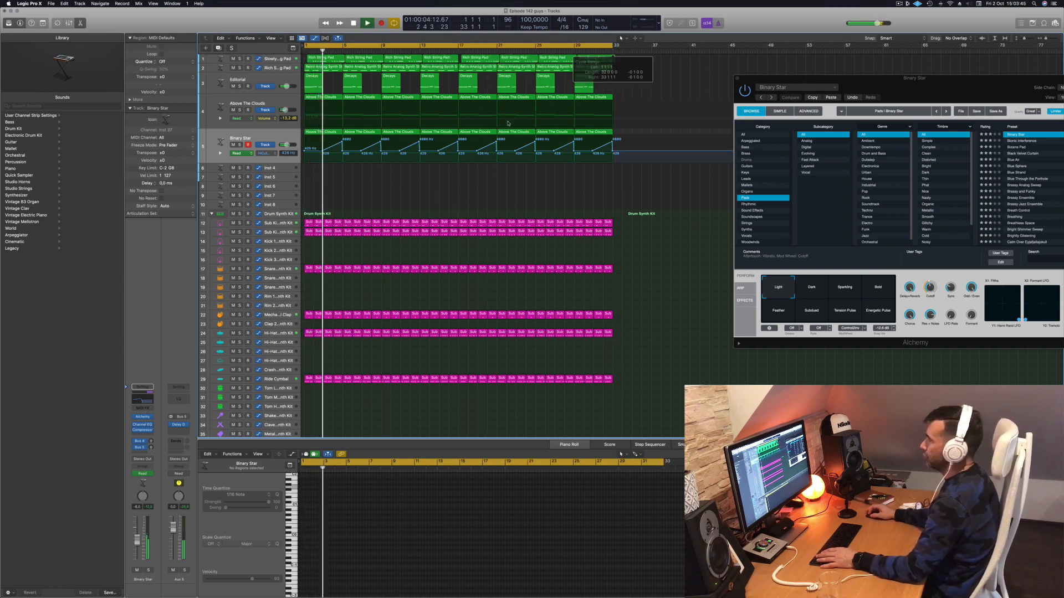
Select and enlarge the Inst 4 track, move the Binary Star Alchemy window over the regions and restart playback.
{"action": "left_click", "coordinate": [282, 171]}
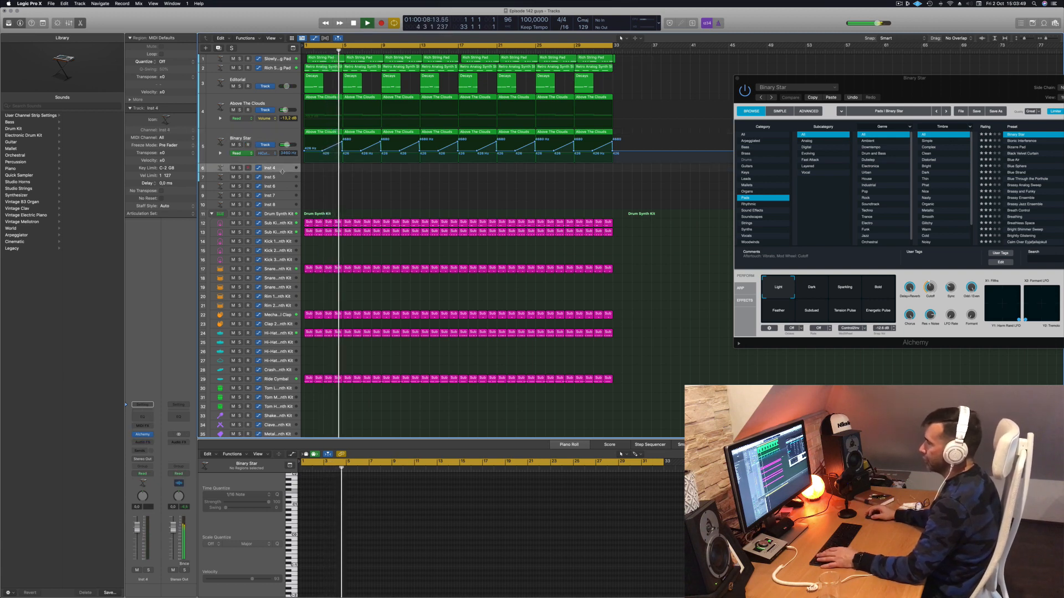
{"action": "left_click_drag", "start_coordinate": [282, 172], "coordinate": [277, 203]}
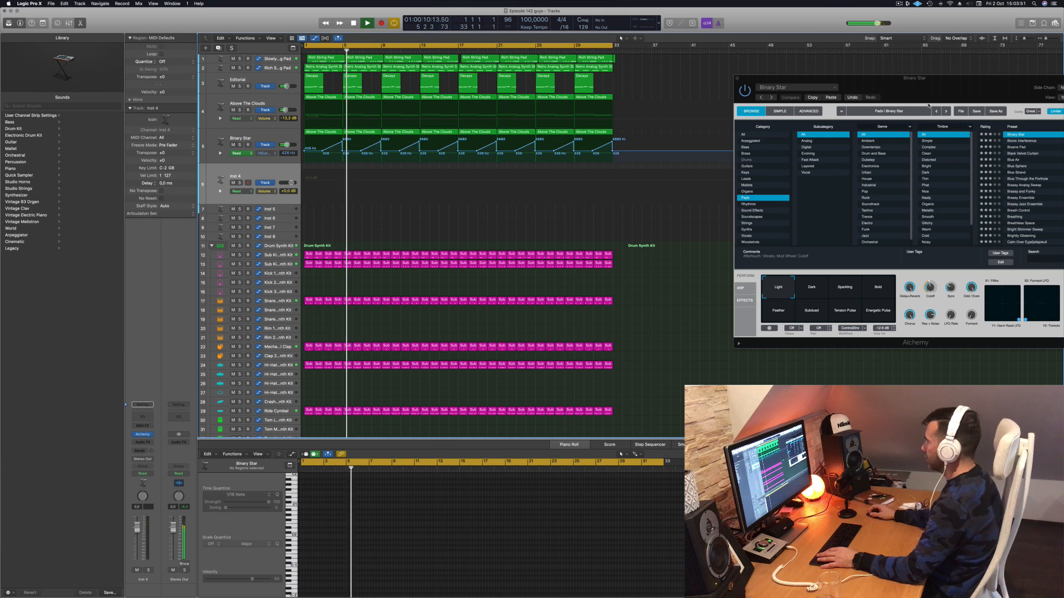
{"action": "left_click_drag", "start_coordinate": [942, 92], "coordinate": [709, 132]}
{"action": "key", "text": "space"}
{"action": "key", "text": "space"}
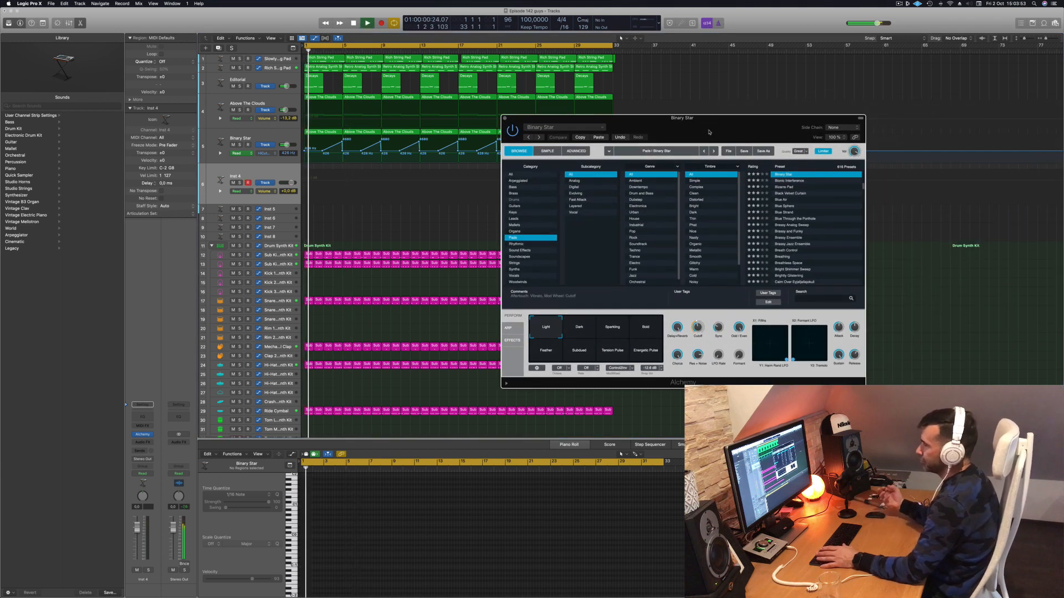
Add sends to Bus 4 and Bus 5 on the Inst 4 track and raise their levels.
{"action": "left_click", "coordinate": [143, 450]}
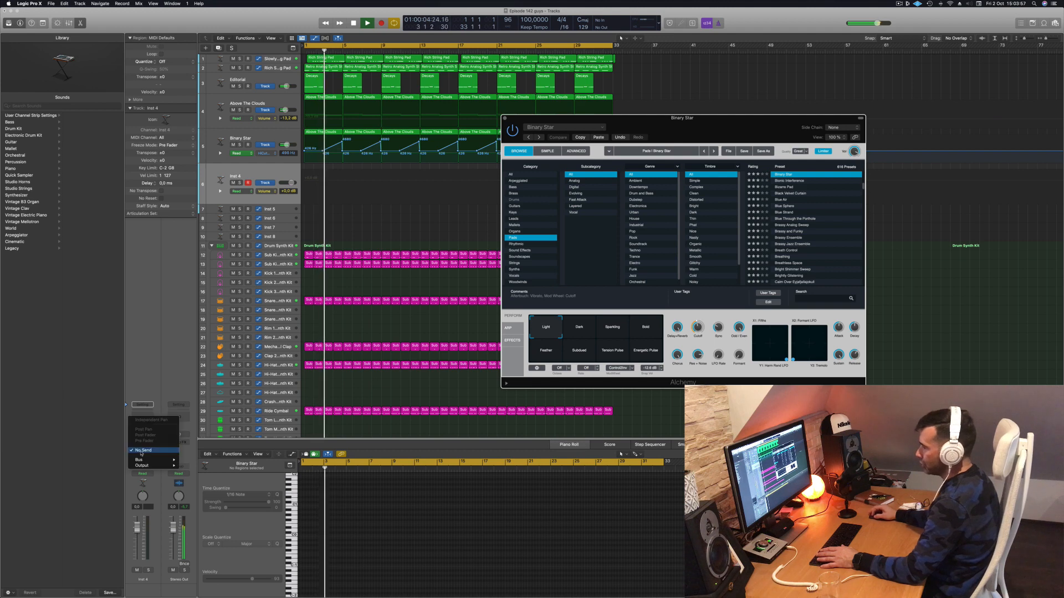
{"action": "mouse_move", "coordinate": [161, 460]}
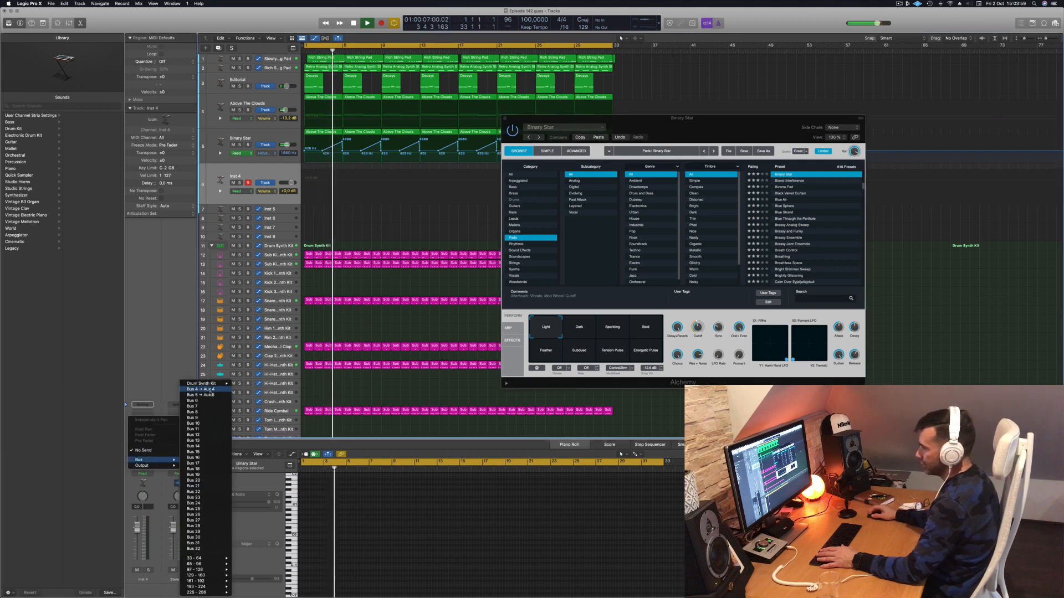
{"action": "left_click", "coordinate": [201, 389]}
{"action": "left_click", "coordinate": [140, 447]}
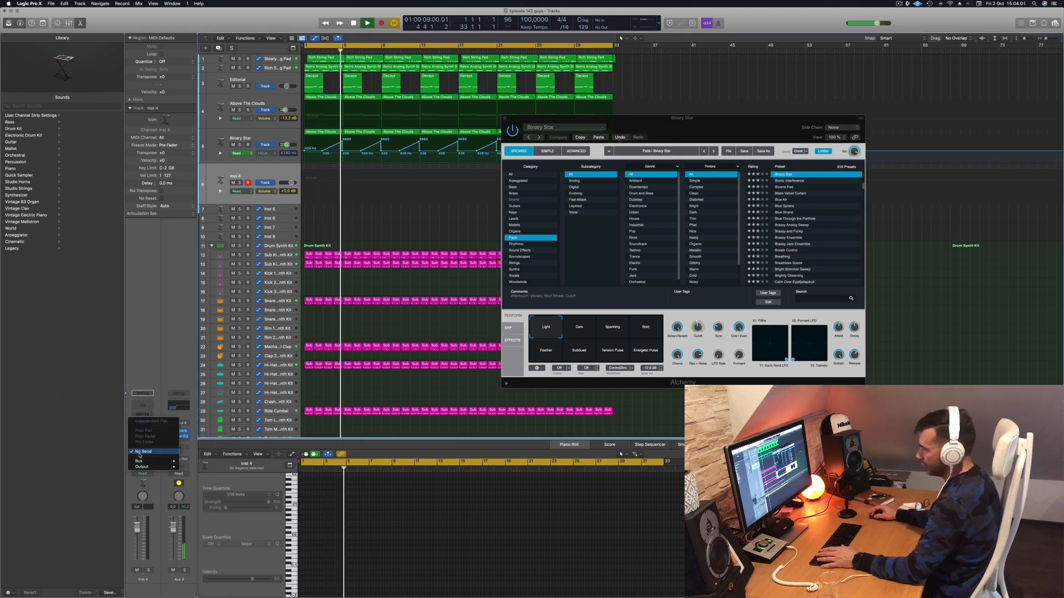
{"action": "mouse_move", "coordinate": [161, 461]}
{"action": "left_click", "coordinate": [201, 395]}
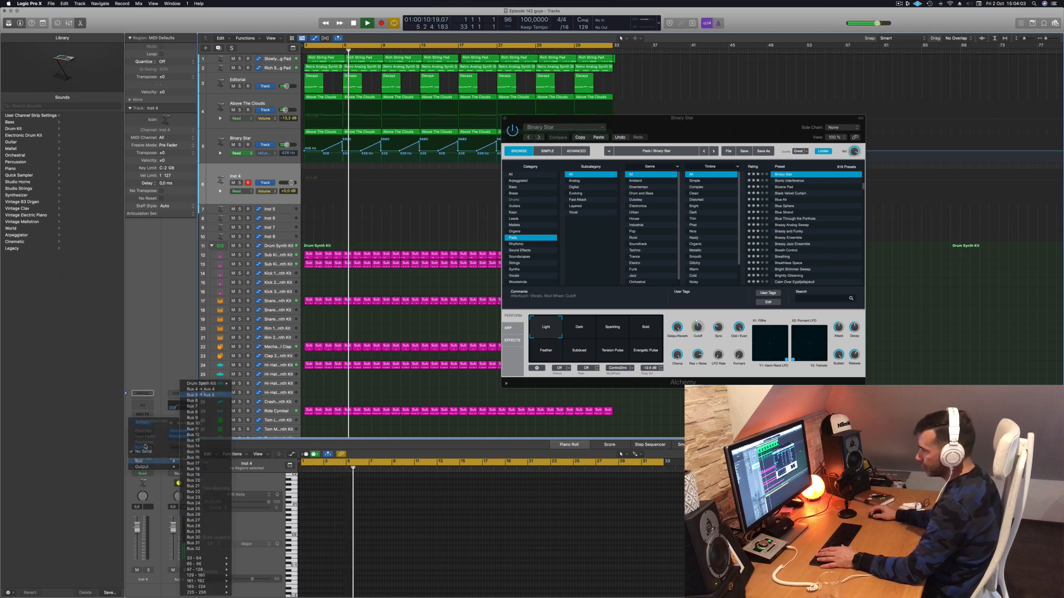
{"action": "left_click_drag", "start_coordinate": [151, 441], "coordinate": [156, 433]}
Move the Binary Star window aside and open the Inst 4 track's Alchemy instrument over the regions.
{"action": "left_click_drag", "start_coordinate": [745, 119], "coordinate": [814, 122]}
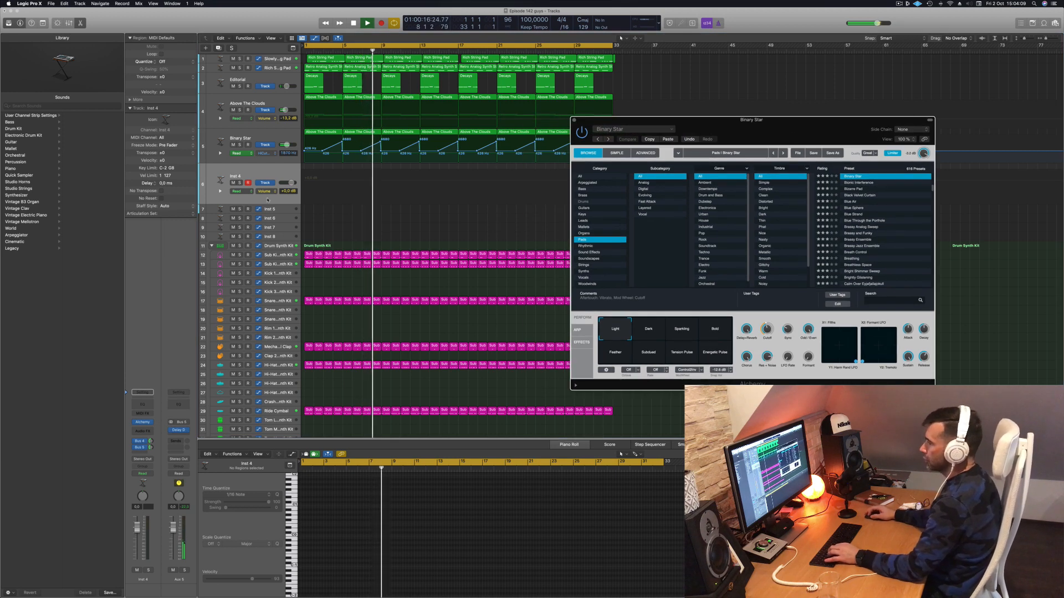
{"action": "left_click", "coordinate": [143, 423]}
{"action": "left_click", "coordinate": [143, 423]}
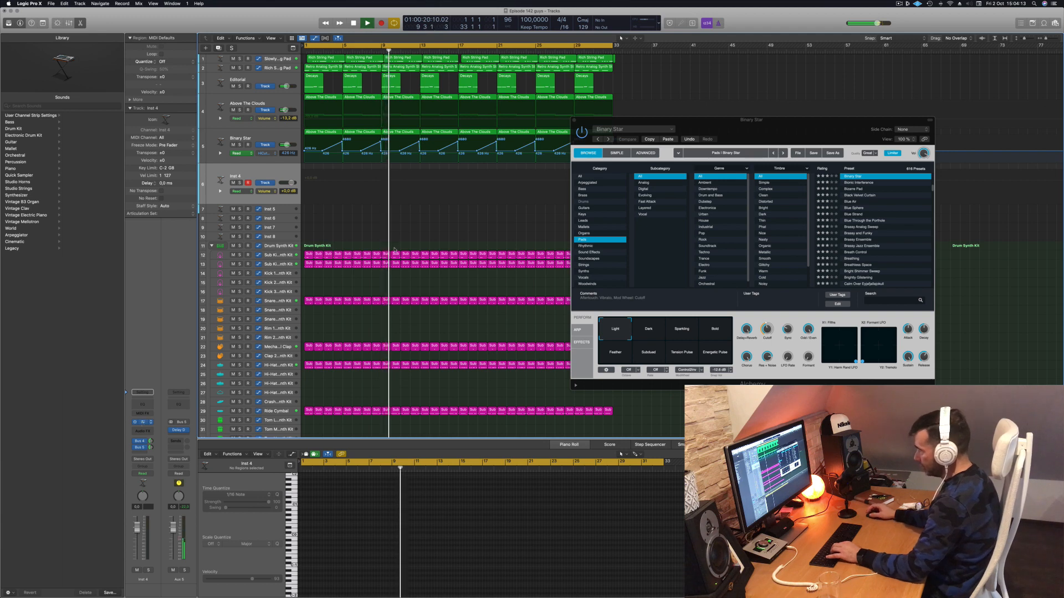
{"action": "left_click", "coordinate": [143, 424]}
{"action": "left_click_drag", "start_coordinate": [576, 102], "coordinate": [629, 112]}
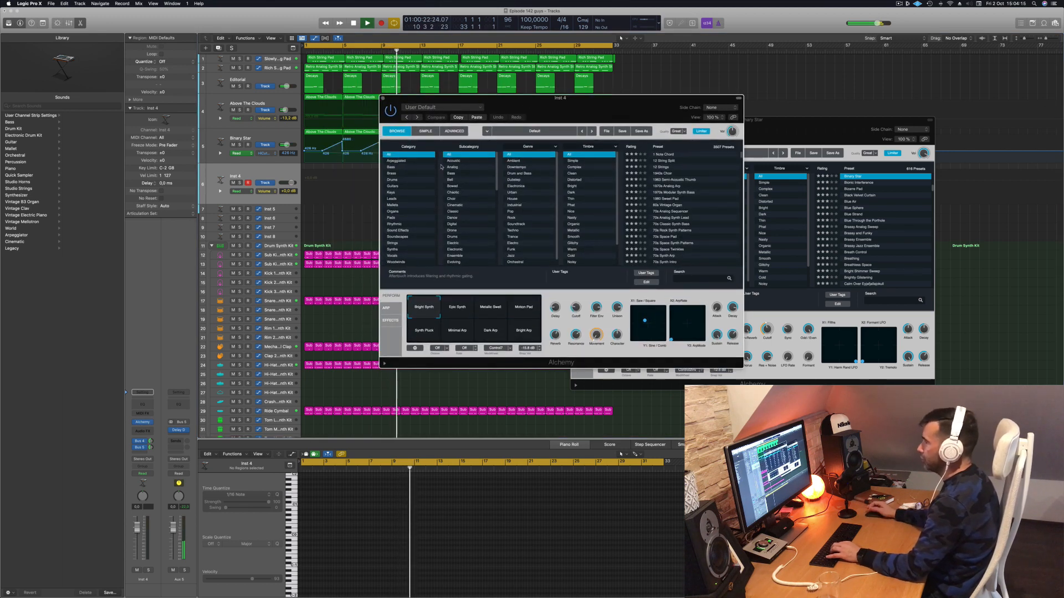
Load the Autoharp-Binaural preset from Alchemy's Guitars category on the Inst 4 track.
{"action": "left_click", "coordinate": [398, 187]}
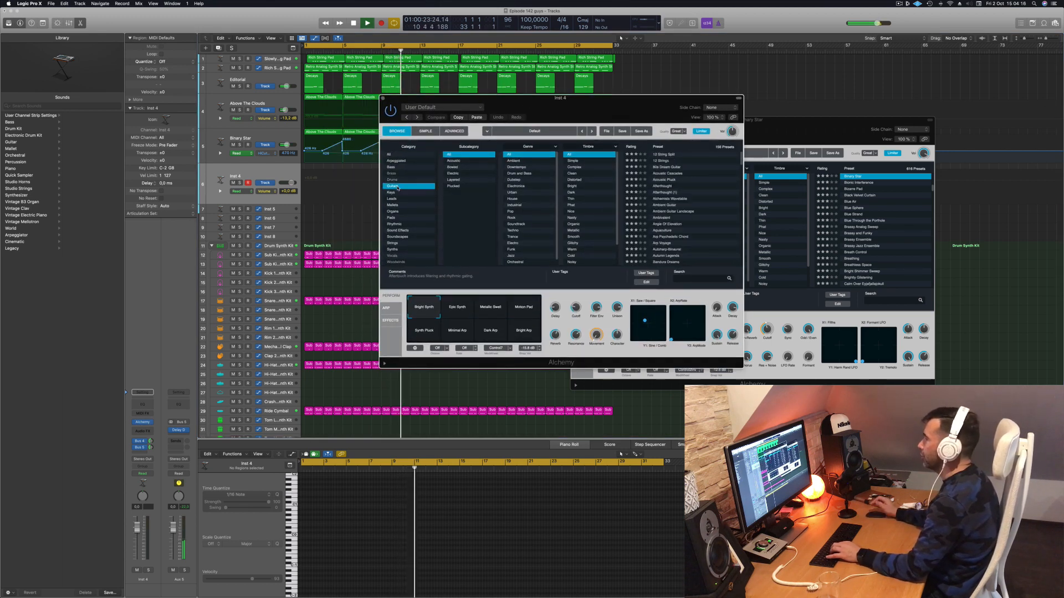
{"action": "scroll", "coordinate": [680, 197], "scroll_direction": "down", "scroll_amount": 3}
{"action": "left_click", "coordinate": [667, 198]}
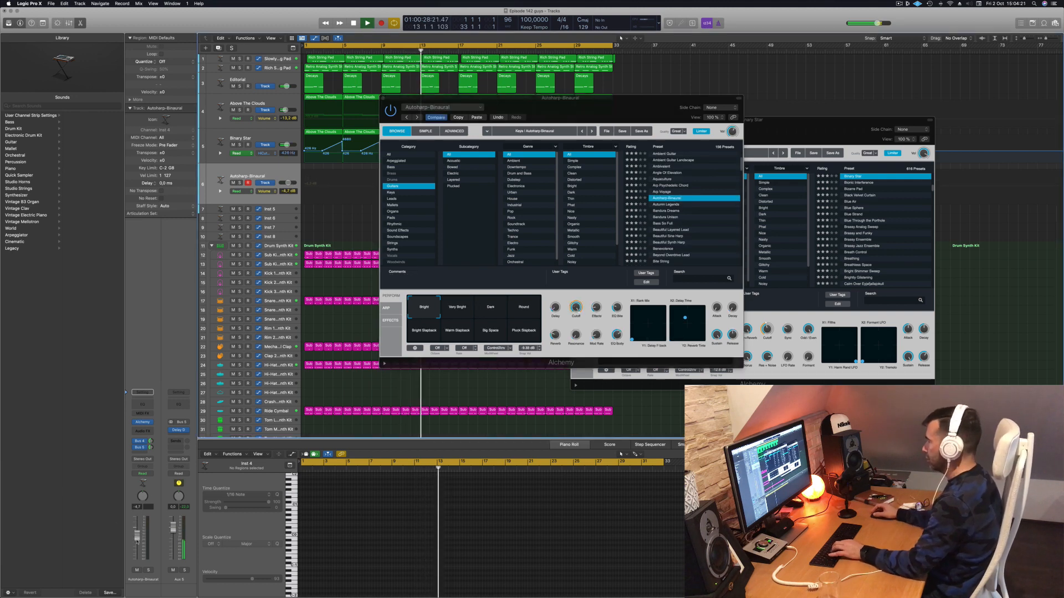
Open Musical Typing for the Autoharp-Binaural track and move its window beside the Alchemy preset browser.
{"action": "key", "text": "g"}
{"action": "key", "text": "h"}
{"action": "key", "text": "g"}
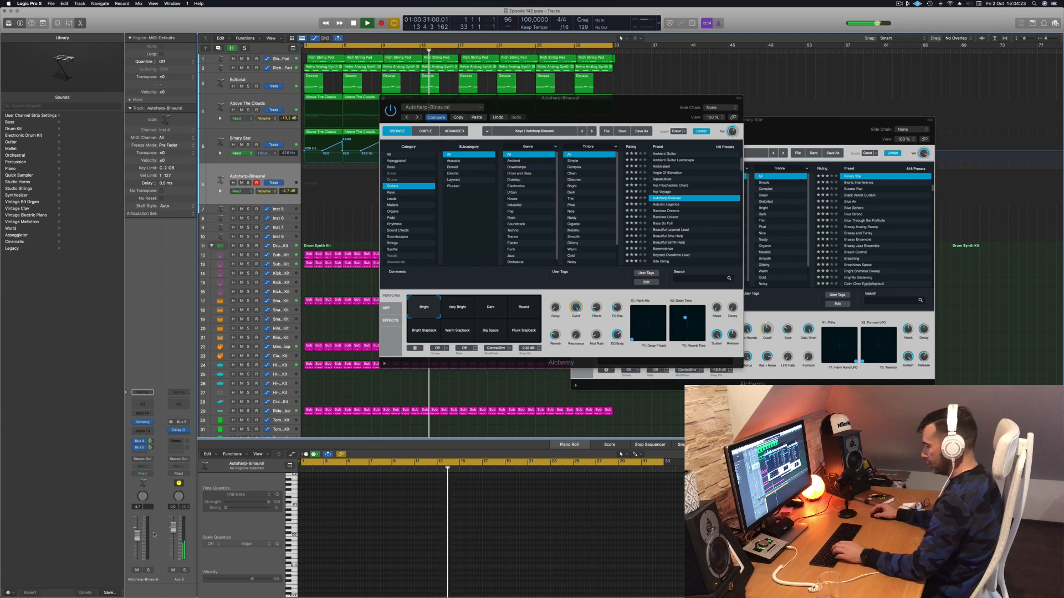
{"action": "key", "text": "super+k"}
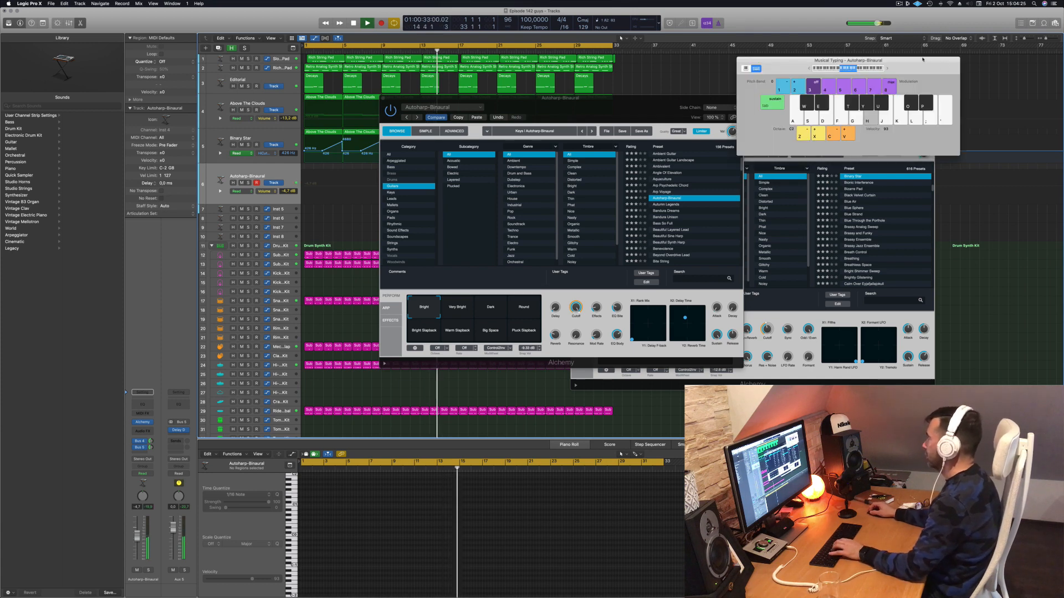
{"action": "left_click_drag", "start_coordinate": [922, 60], "coordinate": [903, 100]}
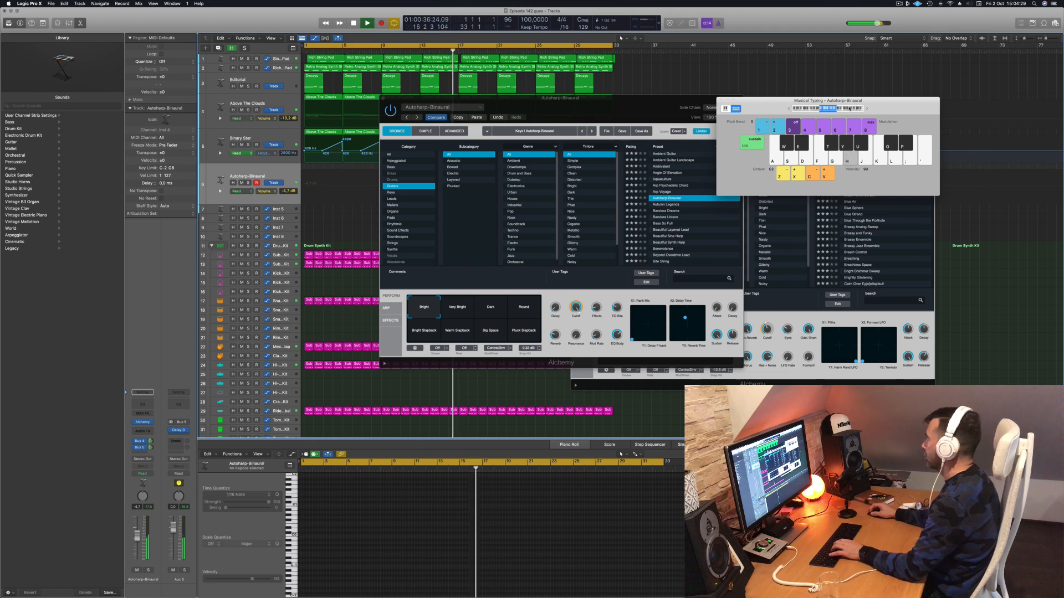
Adjust the Autoharp-Binaural track's Bus 4 send level and lower the Musical Typing keyboard by one octave.
{"action": "left_click_drag", "start_coordinate": [738, 104], "coordinate": [758, 113]}
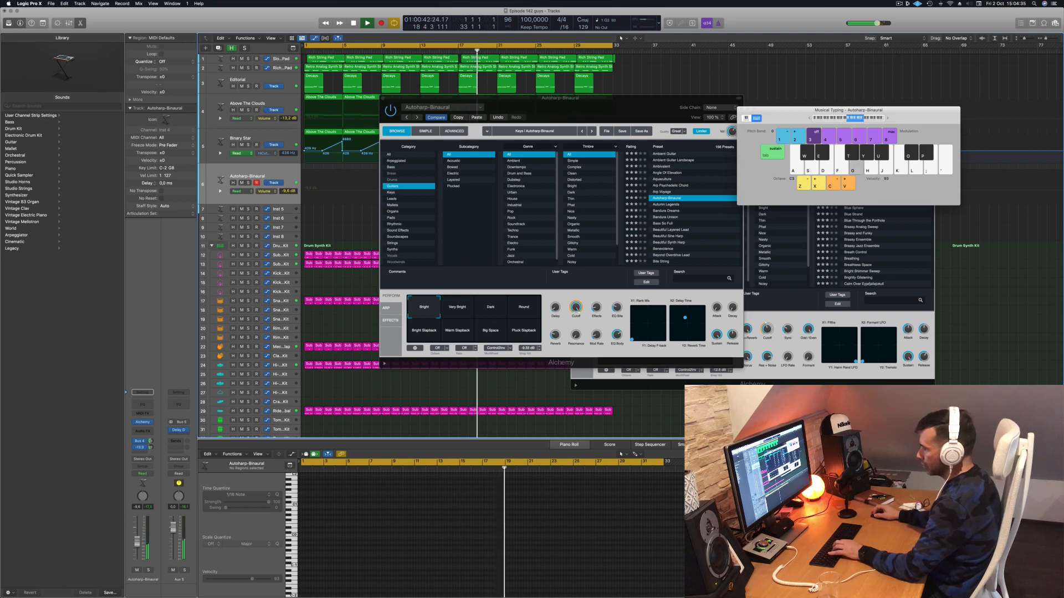
{"action": "left_click_drag", "start_coordinate": [151, 442], "coordinate": [150, 498]}
{"action": "key", "text": "h"}
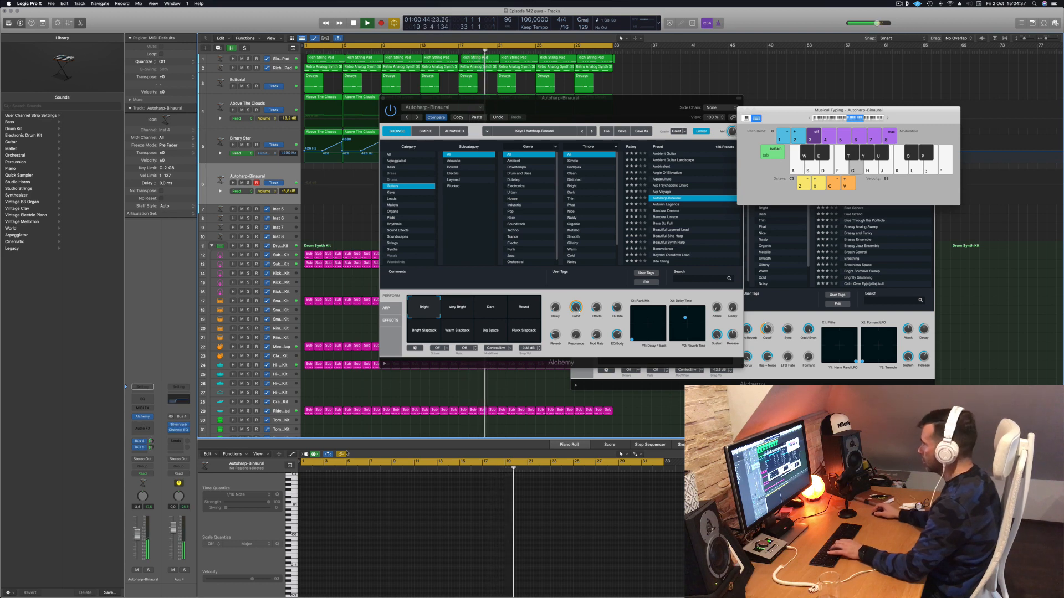
{"action": "left_click", "coordinate": [810, 118]}
{"action": "left_click_drag", "start_coordinate": [803, 113], "coordinate": [797, 113]}
Audition the Autoharp-Binaural preset by playing a short melody over the running arrangement.
{"action": "key", "text": "d"}
{"action": "key", "text": "g"}
{"action": "key", "text": "h"}
{"action": "key", "text": "j"}
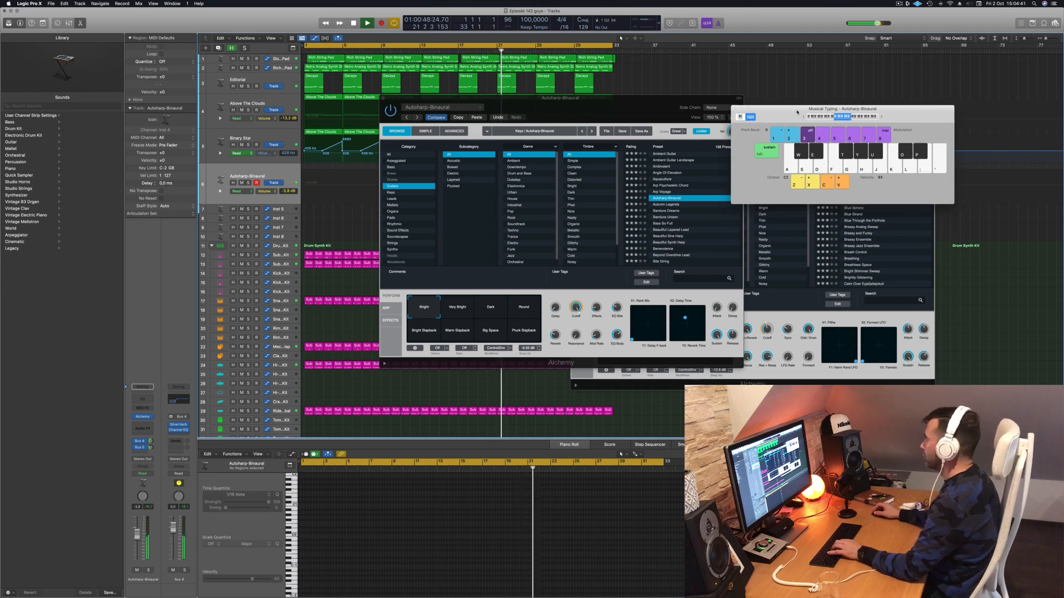
{"action": "key", "text": "j"}
{"action": "key", "text": "j"}
{"action": "key", "text": "g"}
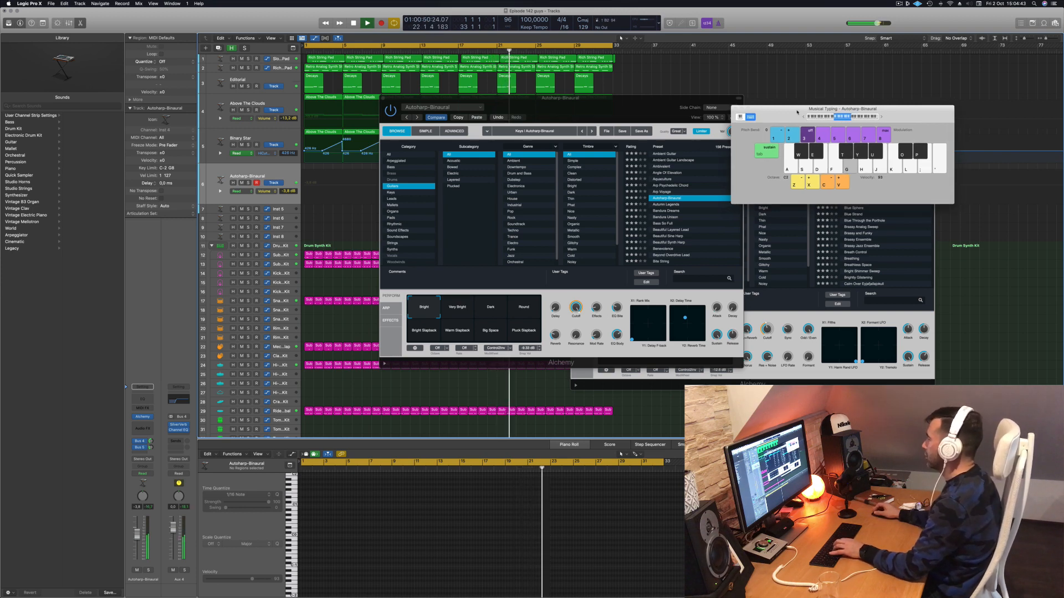
{"action": "key", "text": "h"}
{"action": "key", "text": "j"}
{"action": "key", "text": "g"}
{"action": "key", "text": "h"}
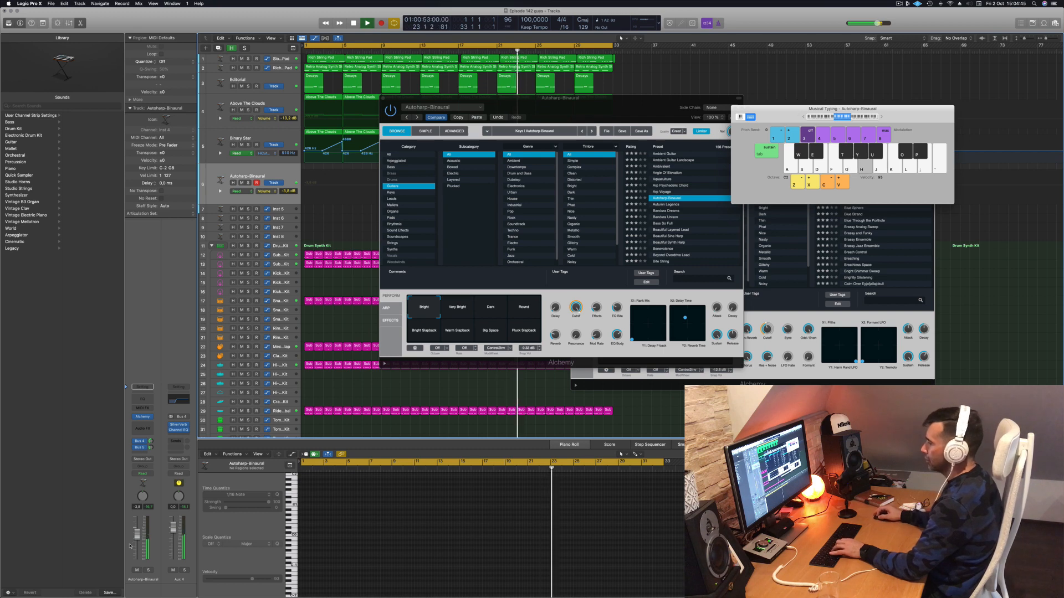
{"action": "key", "text": "j"}
Compare the Round, Dark and Very Bright snapshots of Autoharp-Binaural while playing notes, finishing on Dark.
{"action": "left_click", "coordinate": [523, 311]}
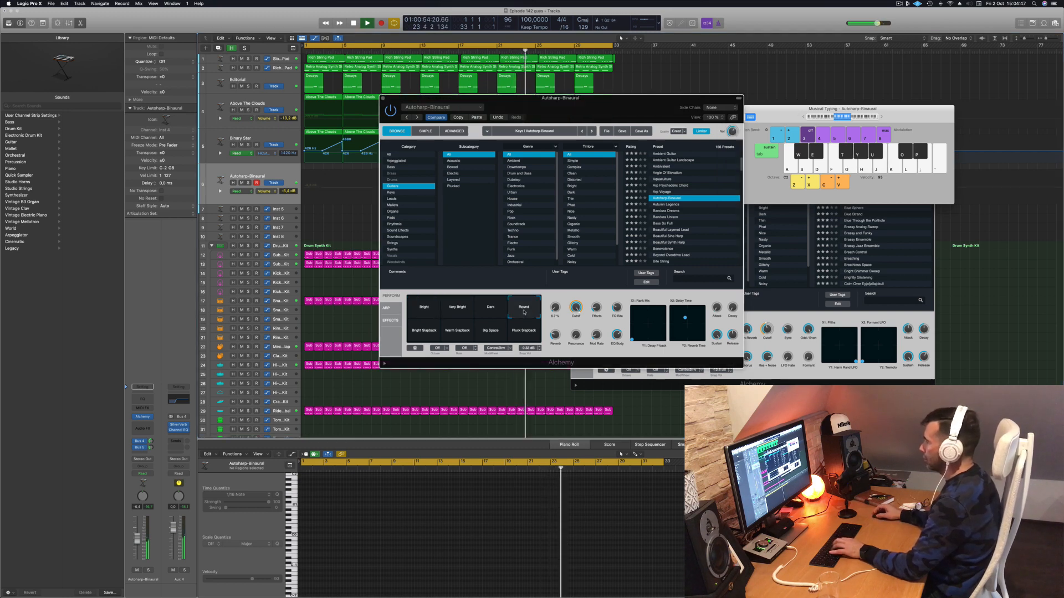
{"action": "key", "text": "g"}
{"action": "key", "text": "h"}
{"action": "left_click", "coordinate": [495, 313]}
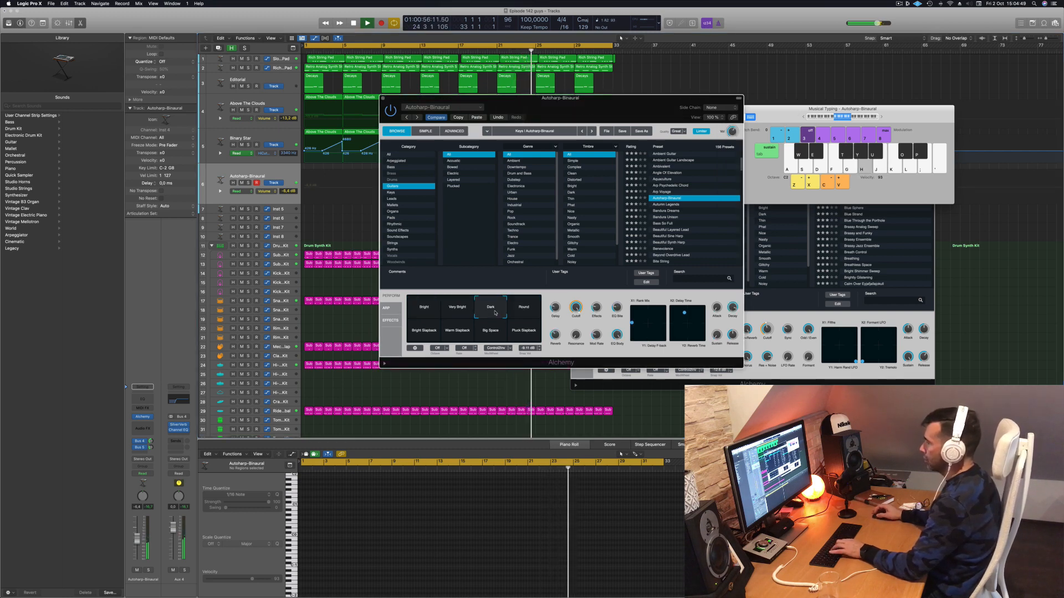
{"action": "left_click", "coordinate": [453, 311]}
{"action": "left_click", "coordinate": [492, 313]}
{"action": "key", "text": "h"}
{"action": "key", "text": "j"}
{"action": "key", "text": "g"}
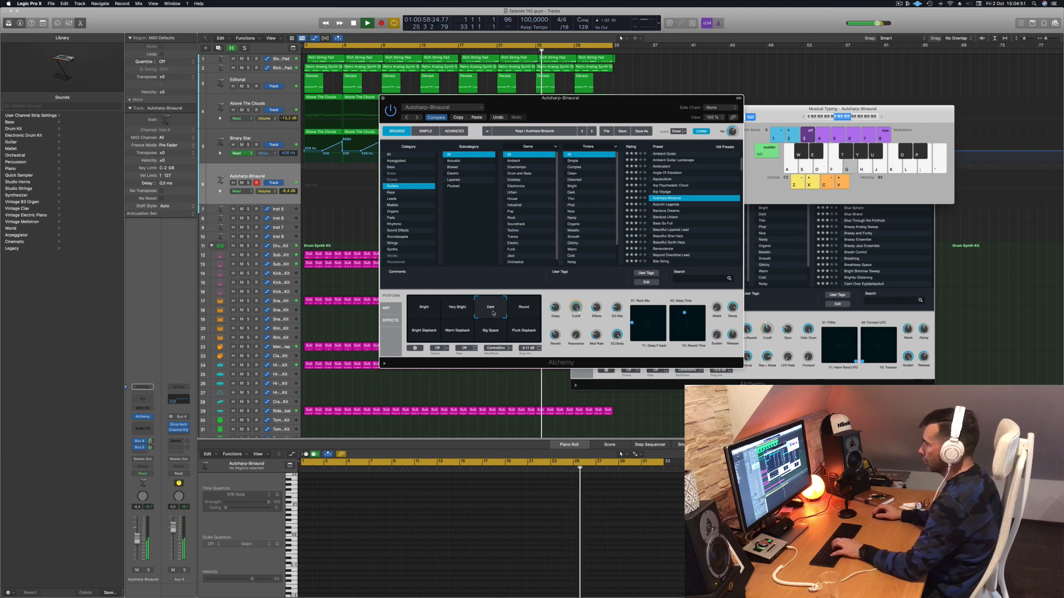
{"action": "key", "text": "d"}
{"action": "key", "text": "g"}
{"action": "key", "text": "d"}
{"action": "key", "text": "s"}
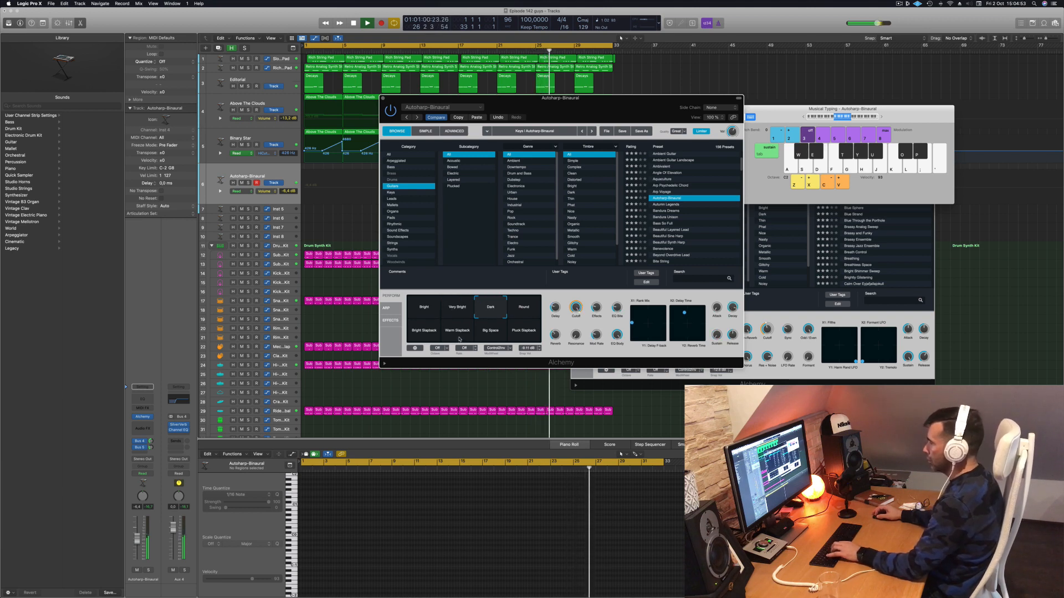
{"action": "key", "text": "f"}
Audition the Warm Slapback, Bright Slapback and Big Space snapshots with played notes, returning to Bright Slapback.
{"action": "left_click", "coordinate": [459, 337]}
{"action": "key", "text": "f"}
{"action": "key", "text": "g"}
{"action": "left_click", "coordinate": [432, 336]}
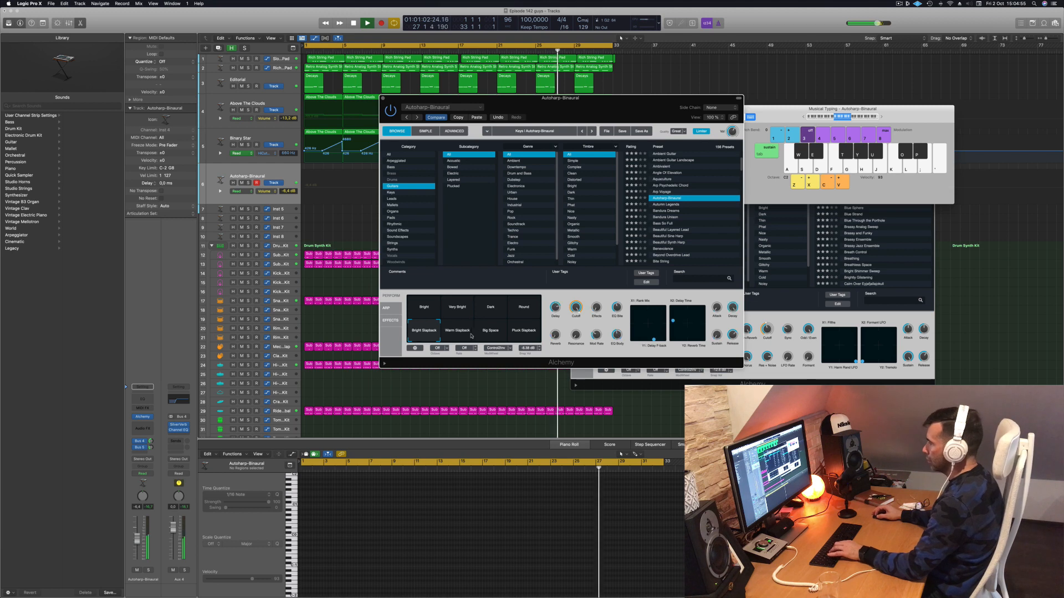
{"action": "key", "text": "g"}
{"action": "left_click", "coordinate": [491, 330]}
{"action": "key", "text": "g"}
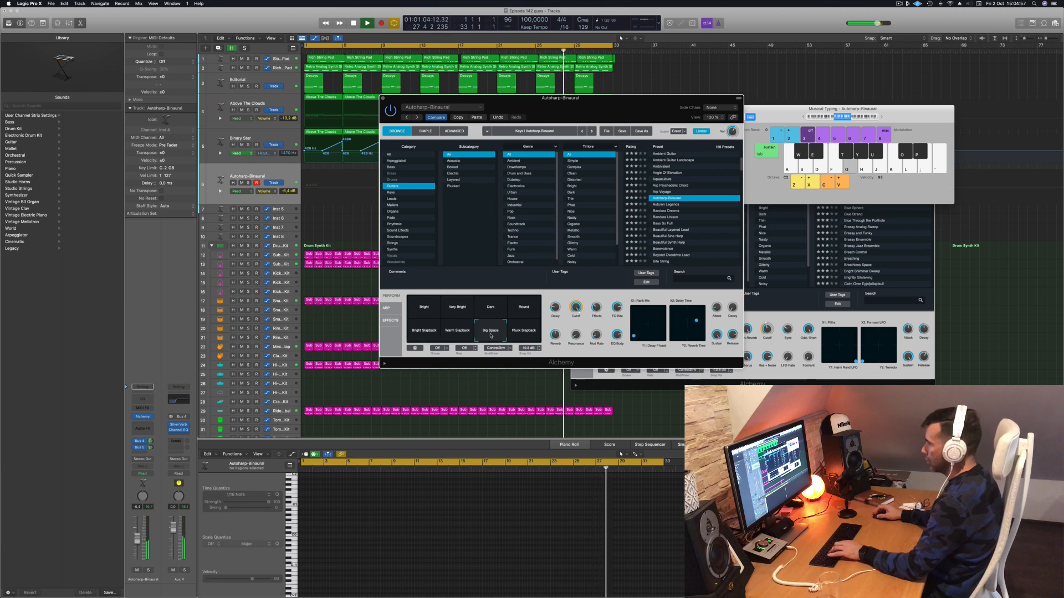
{"action": "key", "text": "g"}
{"action": "left_click", "coordinate": [432, 331]}
{"action": "key", "text": "h"}
{"action": "key", "text": "f"}
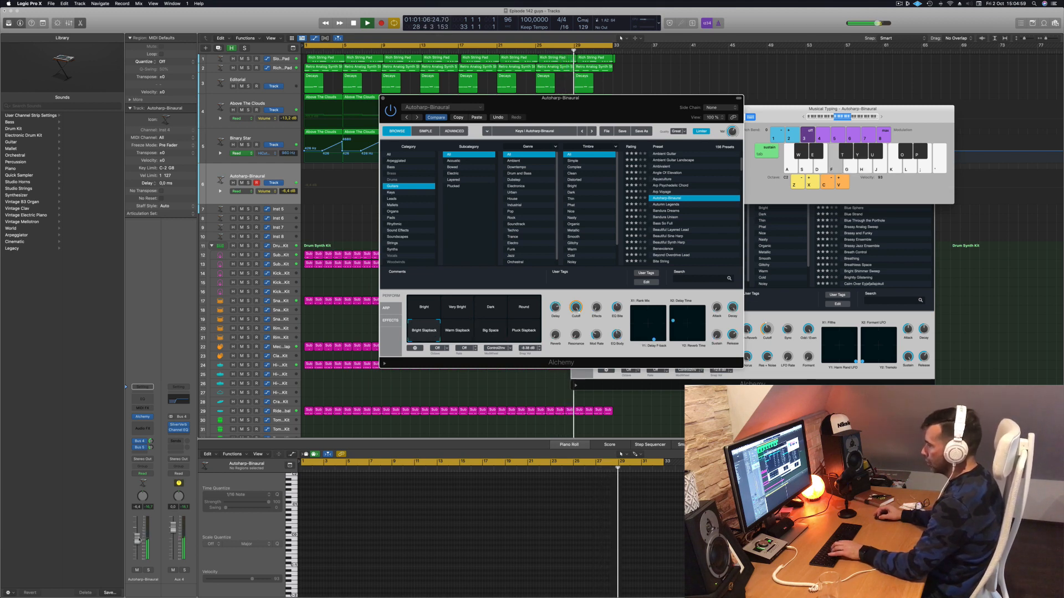
{"action": "key", "text": "g"}
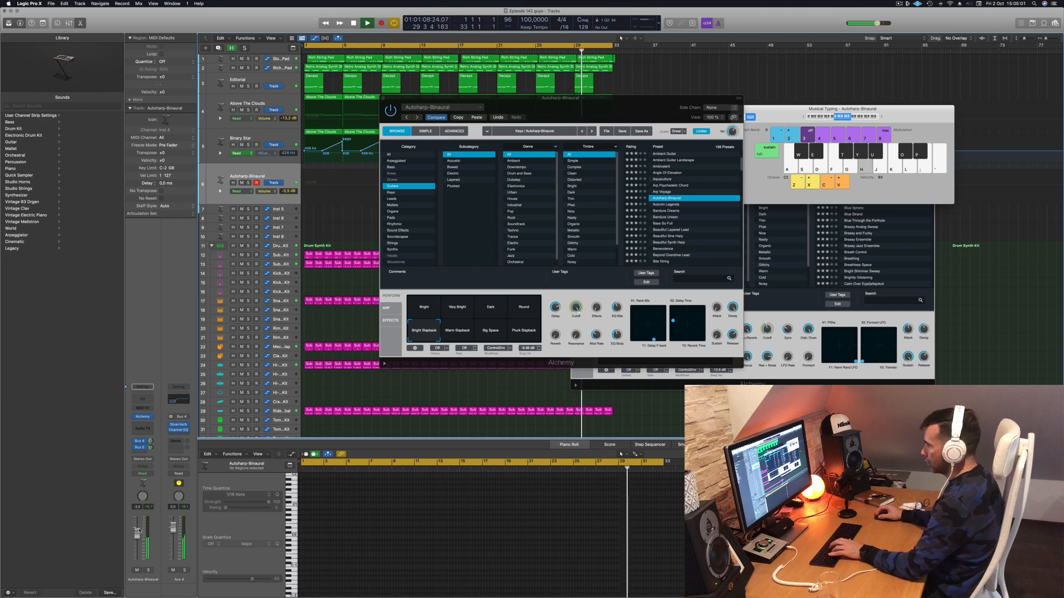
{"action": "key", "text": "f"}
Try the Pluck Slapback snapshot, switch back to Bright Slapback and play a few more notes.
{"action": "left_click", "coordinate": [524, 331]}
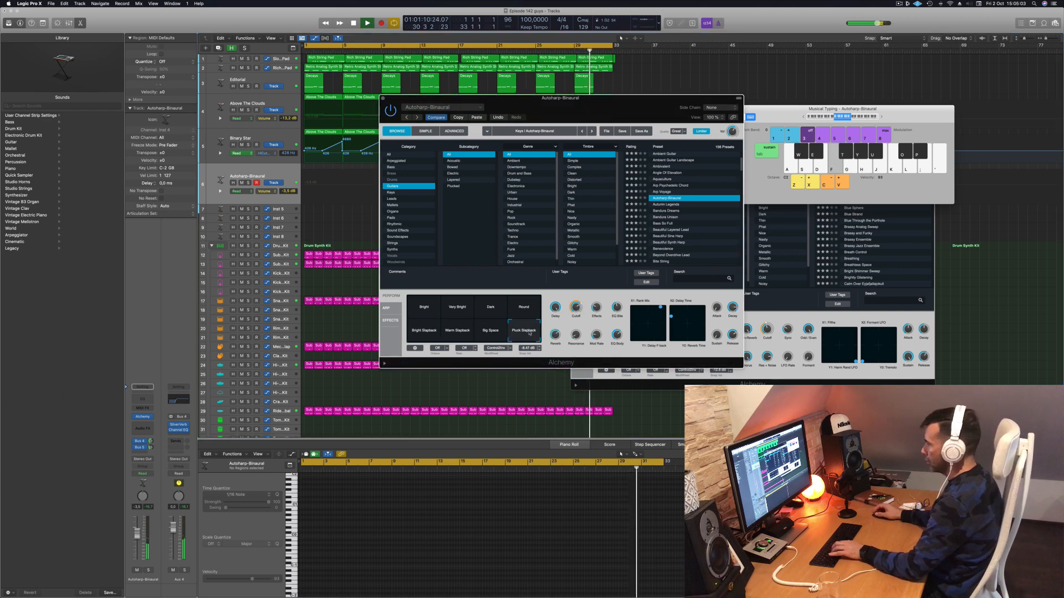
{"action": "key", "text": "g"}
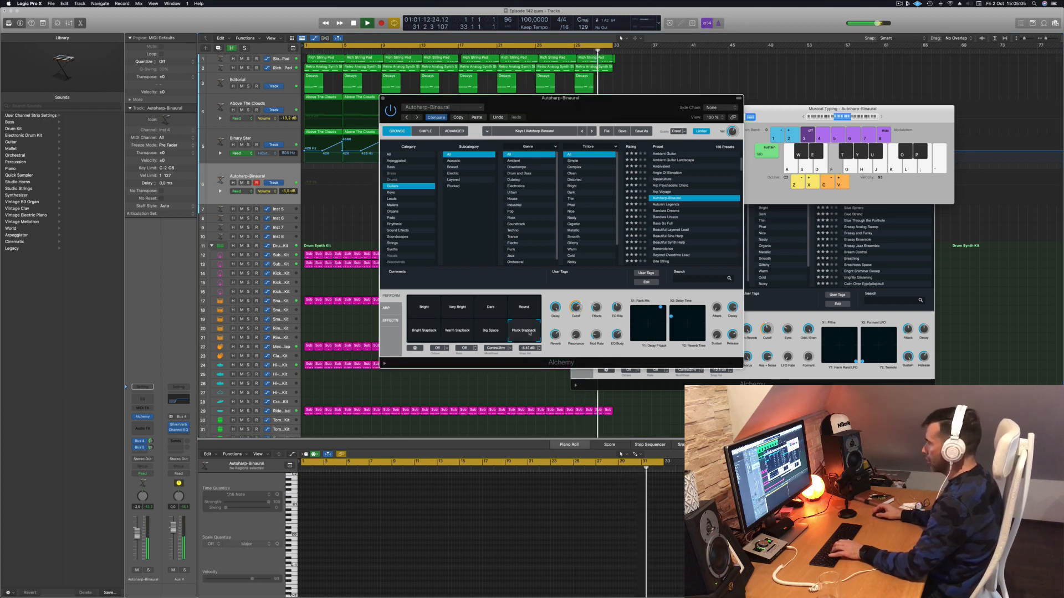
{"action": "left_click", "coordinate": [425, 331]}
{"action": "key", "text": "f"}
{"action": "key", "text": "h"}
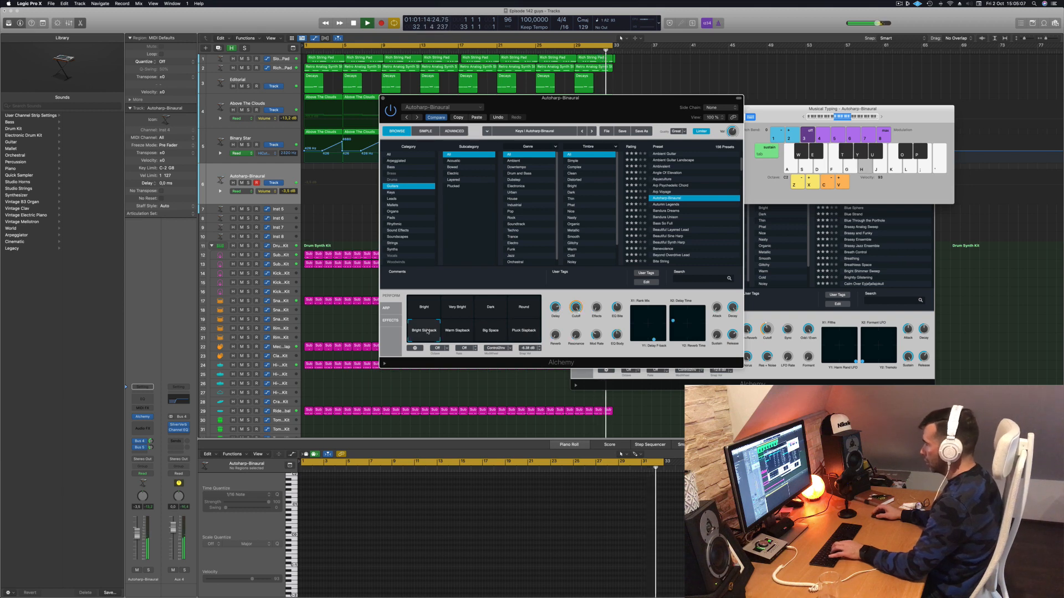
{"action": "key", "text": "f"}
{"action": "key", "text": "g"}
{"action": "key", "text": "h"}
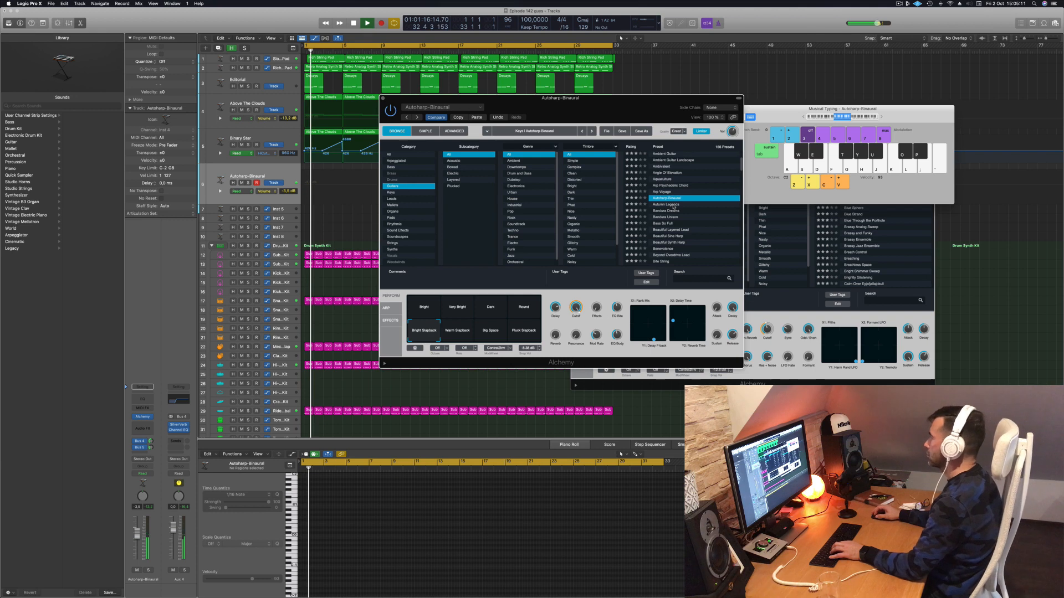
Load the Bandura Dreams guitar preset in place of Autoharp-Binaural and play a few test notes.
{"action": "key", "text": "Down"}
{"action": "key", "text": "Down"}
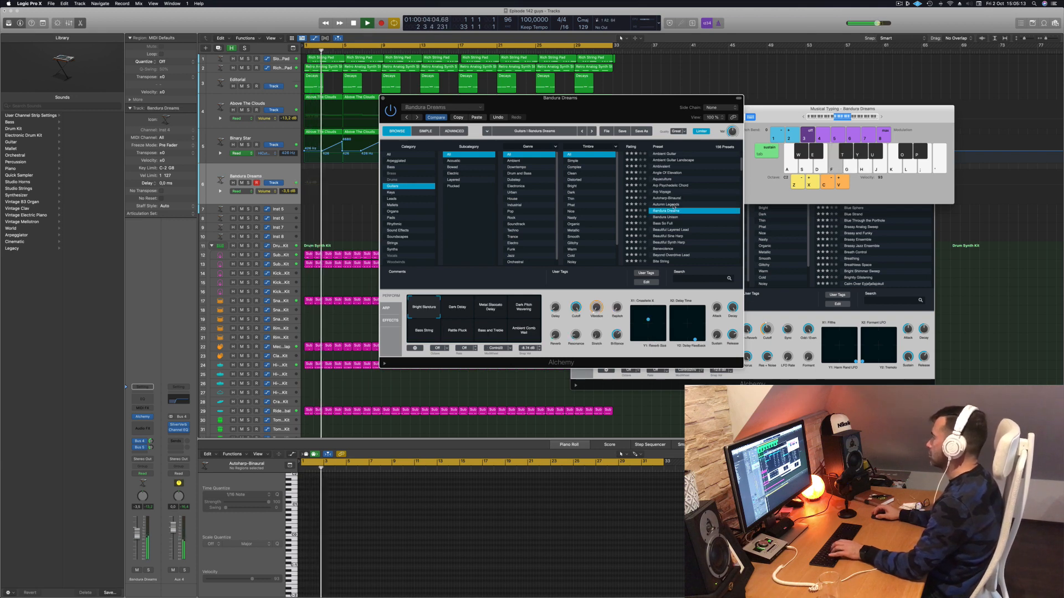
{"action": "key", "text": "f"}
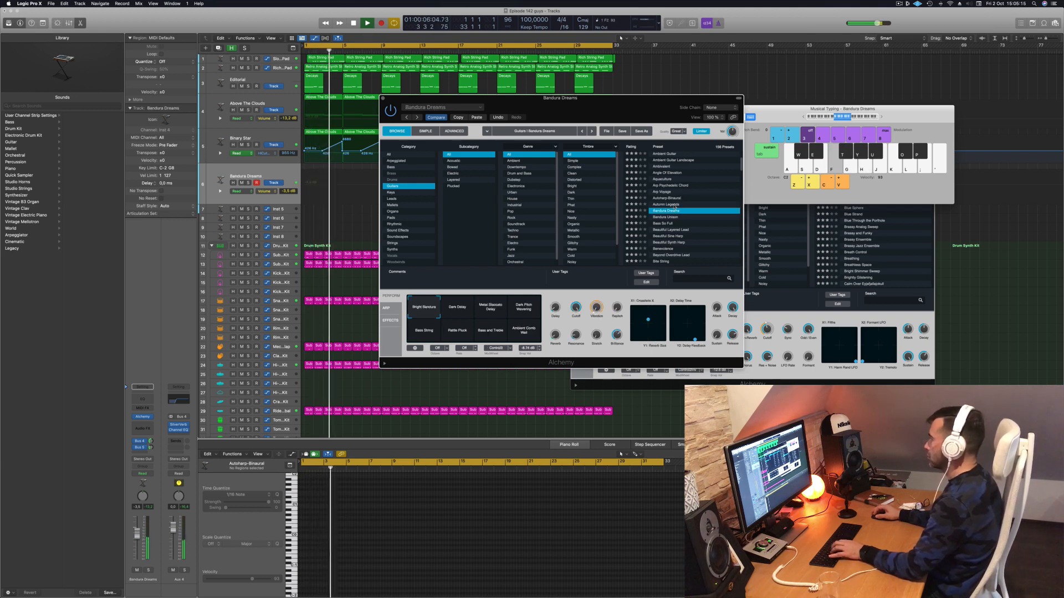
{"action": "key", "text": "g"}
{"action": "key", "text": "h"}
Audition Bandura Dreams' Metal Staccato Delay, Dark Delay and Dark Pitch Wavering snapshots, returning to Metal Staccato Delay.
{"action": "left_click", "coordinate": [490, 308]}
{"action": "key", "text": "f"}
{"action": "key", "text": "g"}
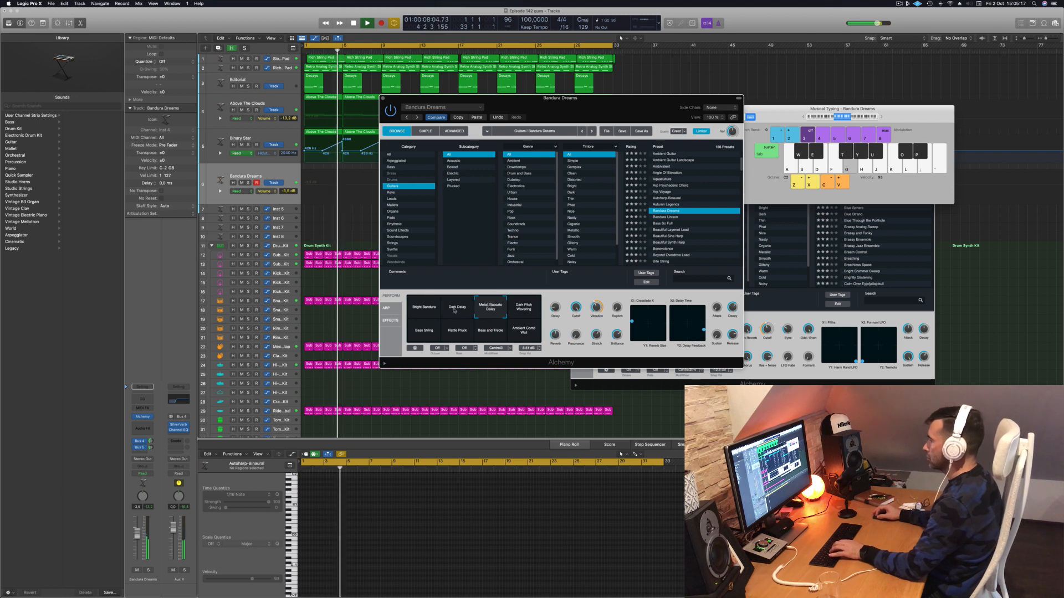
{"action": "left_click", "coordinate": [455, 310]}
{"action": "key", "text": "f"}
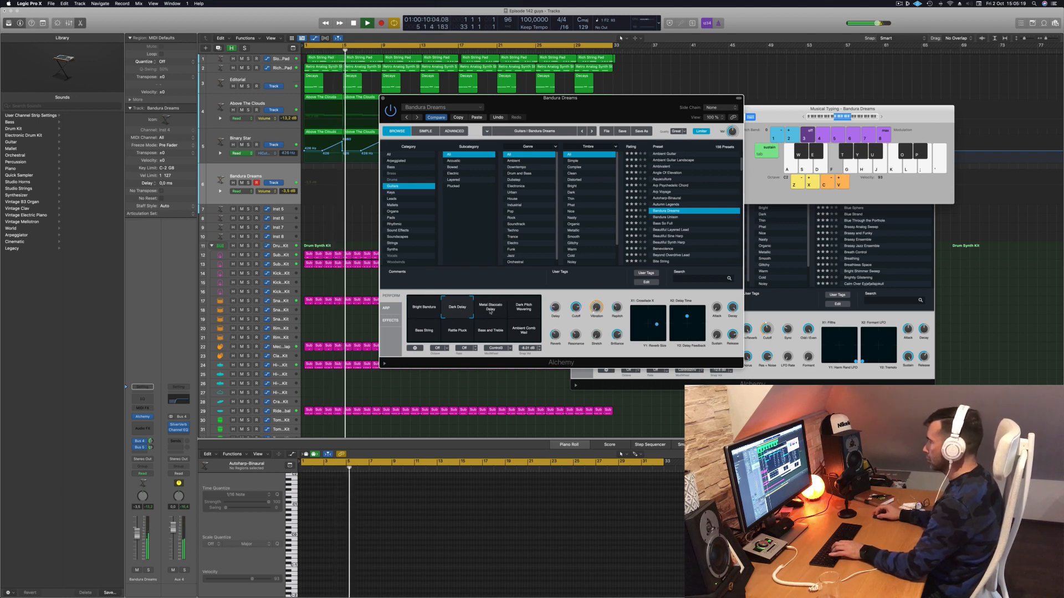
{"action": "left_click", "coordinate": [521, 310]}
{"action": "key", "text": "g"}
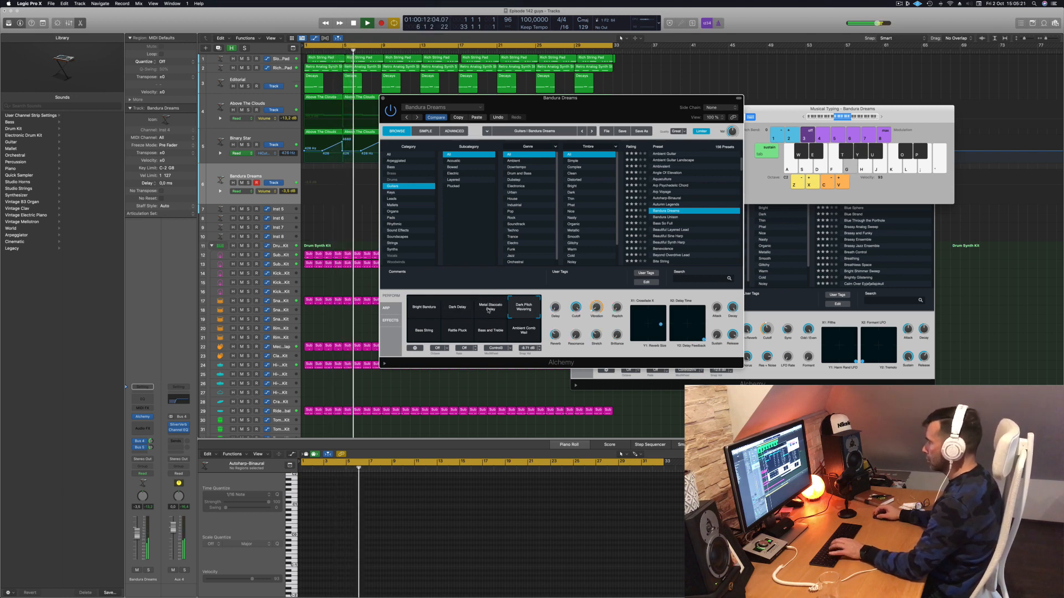
{"action": "left_click", "coordinate": [489, 308]}
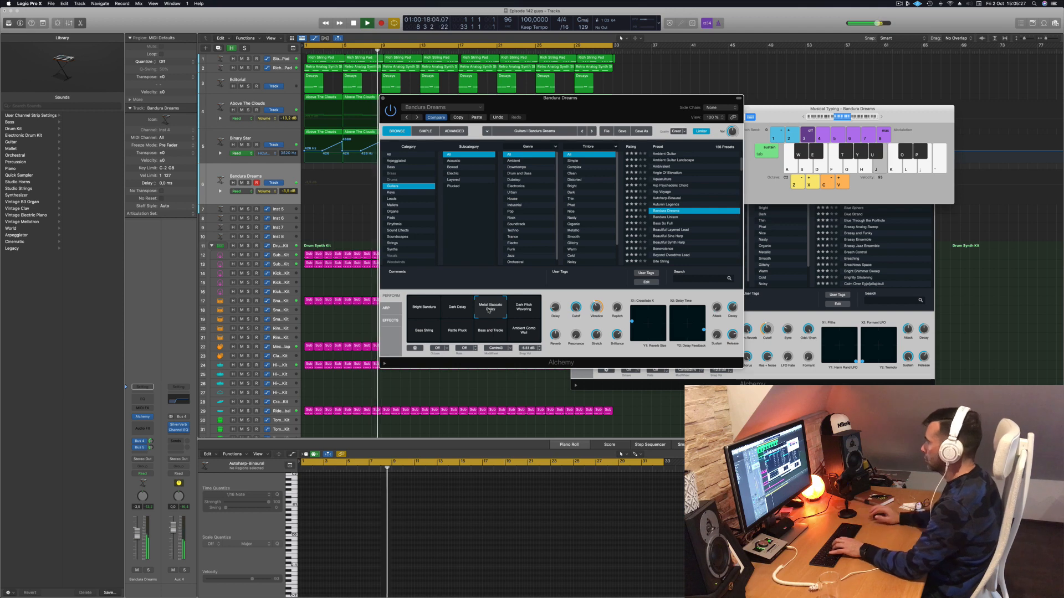
Raise the Musical Typing keyboard by one octave, move its window clear of the Alchemy browser and play test notes.
{"action": "left_click", "coordinate": [882, 118]}
{"action": "left_click_drag", "start_coordinate": [899, 114], "coordinate": [931, 96]}
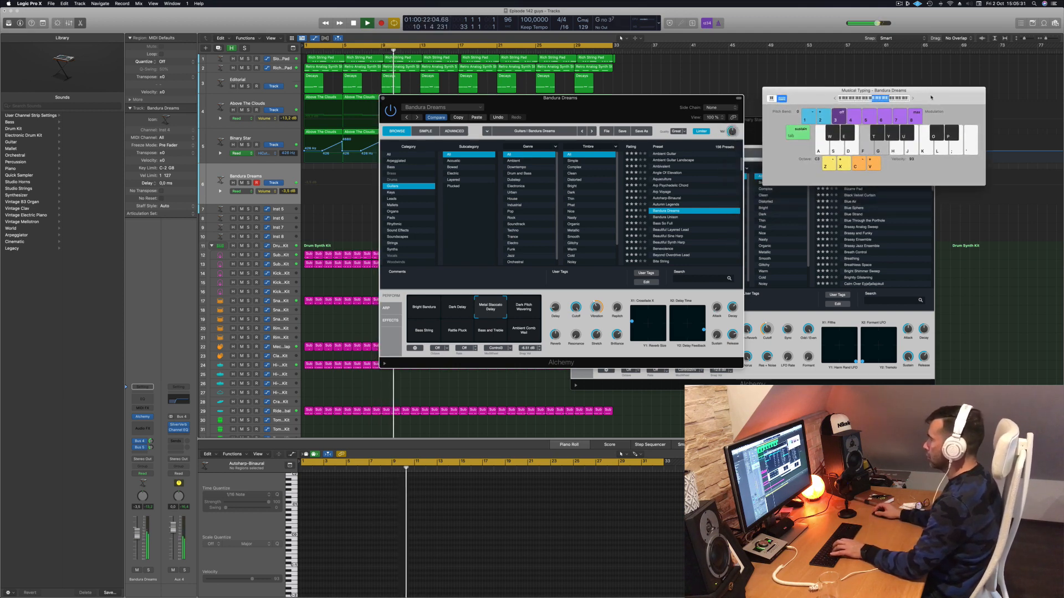
{"action": "key", "text": "h"}
{"action": "key", "text": "g"}
{"action": "key", "text": "h"}
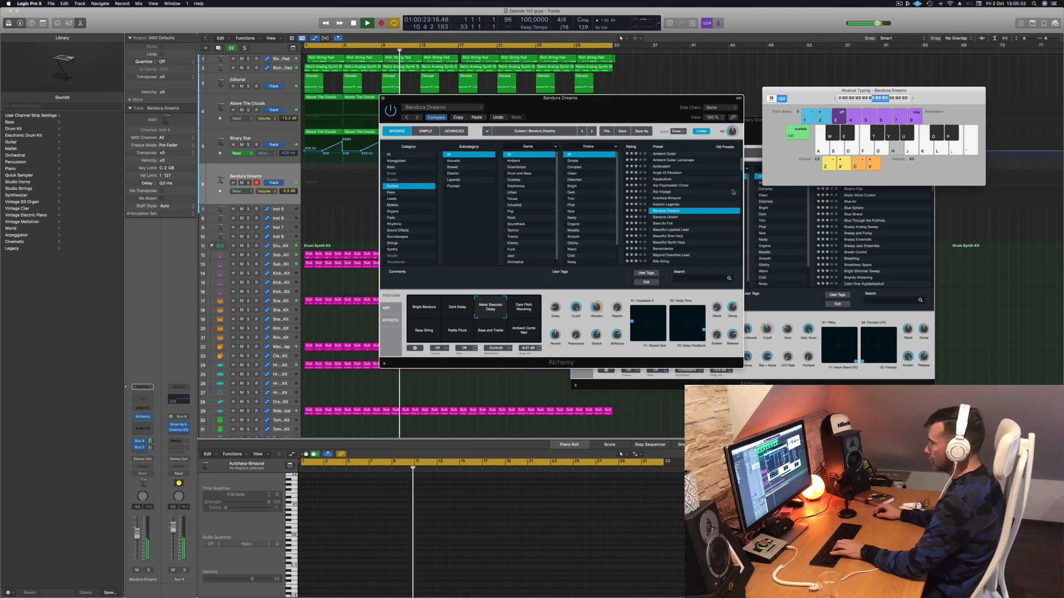
Audition the Ambient Comb Wet and Bass and Treble snapshots of Bandura Dreams by playing notes.
{"action": "left_click", "coordinate": [516, 339]}
{"action": "key", "text": "g"}
{"action": "key", "text": "h"}
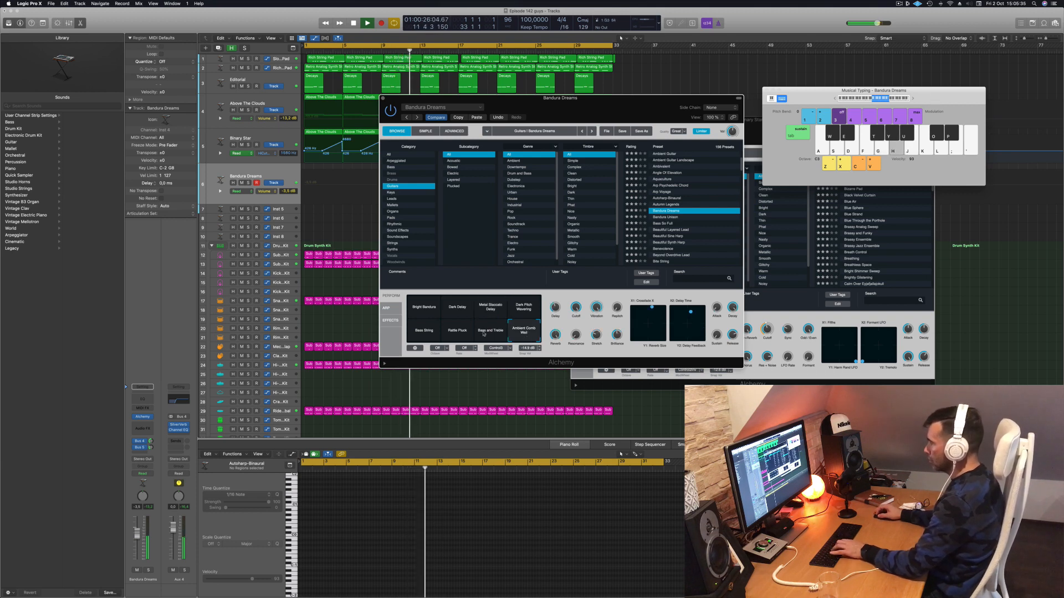
{"action": "left_click", "coordinate": [489, 335]}
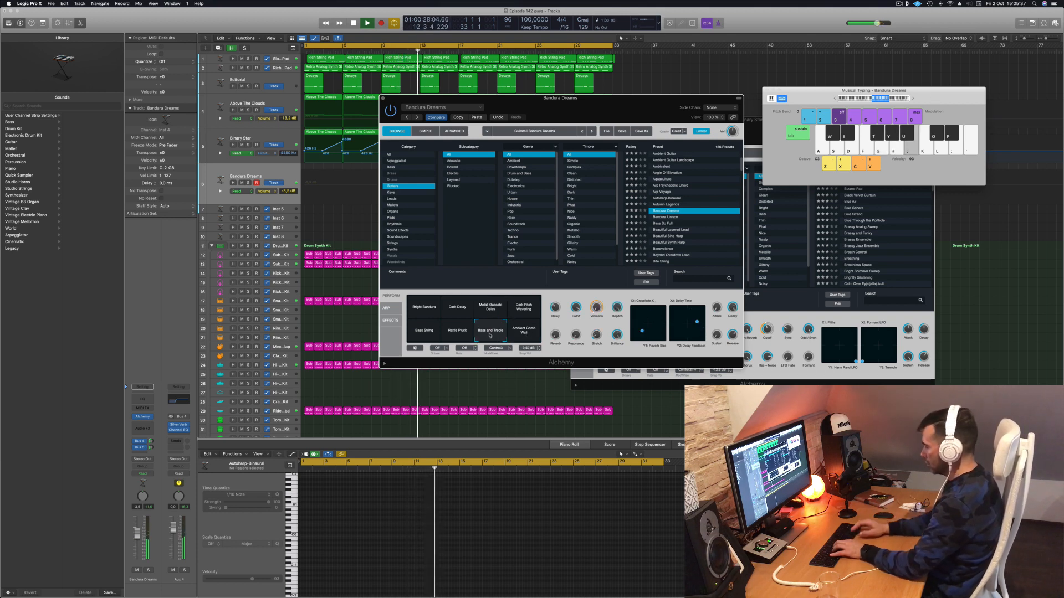
{"action": "key", "text": "k"}
{"action": "key", "text": "j"}
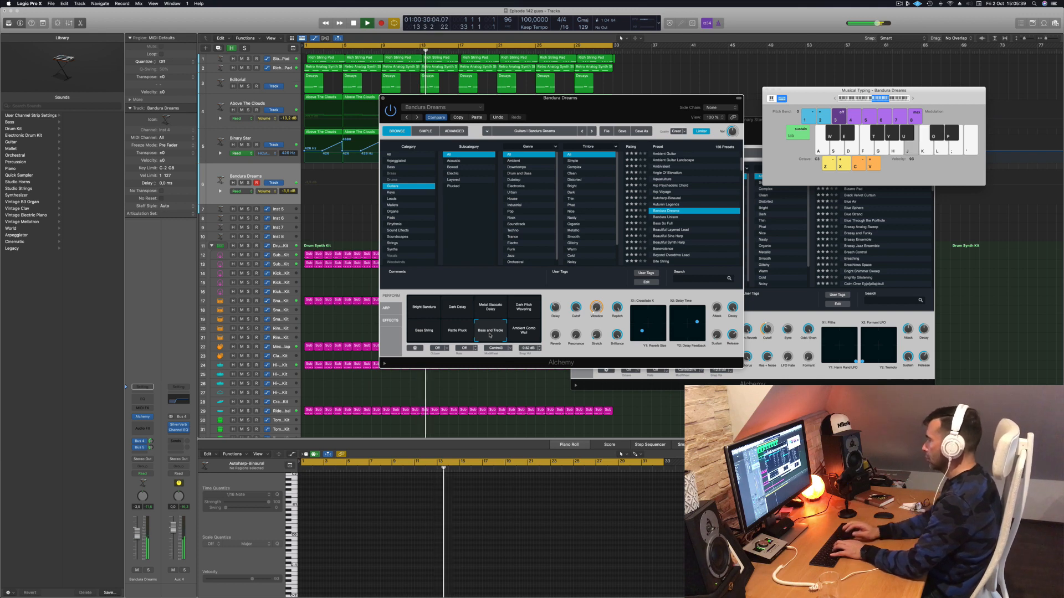
{"action": "key", "text": "h"}
Compare Bandura Dreams' pluck, Bass String and Bass and Treble snapshots by playing the same short phrase.
{"action": "left_click", "coordinate": [458, 331]}
{"action": "key", "text": "g"}
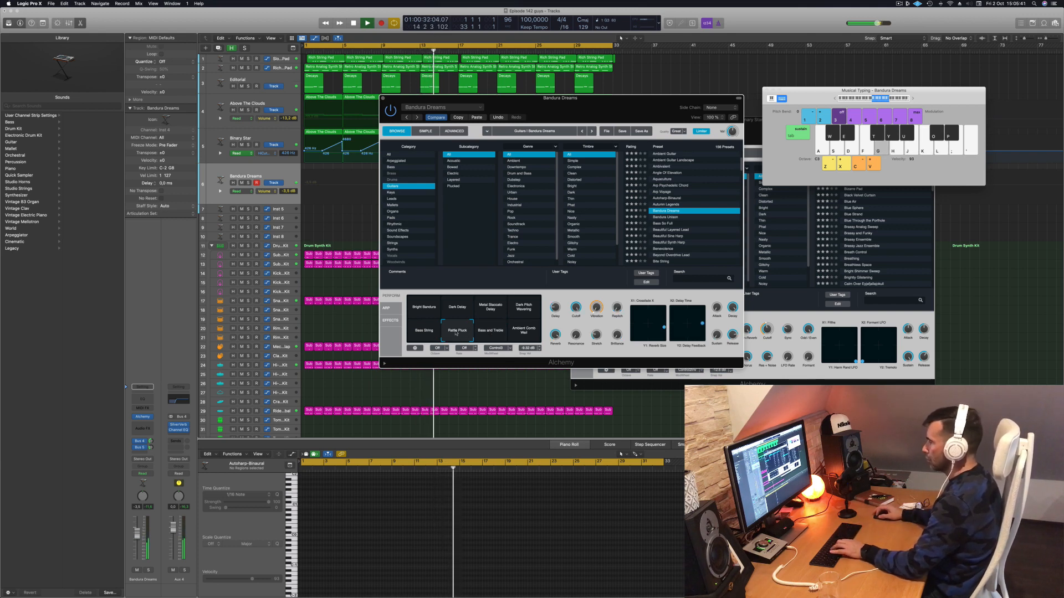
{"action": "key", "text": "h"}
{"action": "left_click", "coordinate": [429, 334]}
{"action": "key", "text": "g"}
{"action": "key", "text": "h"}
{"action": "left_click", "coordinate": [498, 336]}
{"action": "key", "text": "g"}
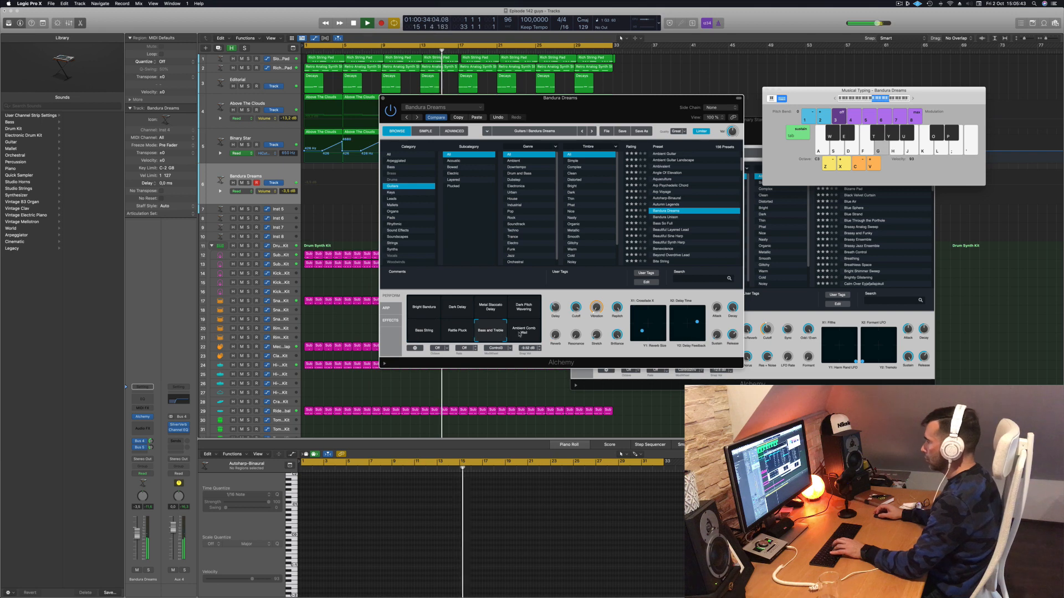
{"action": "key", "text": "h"}
{"action": "key", "text": "j"}
Select the pluck snapshot of Bandura Dreams and play a higher melody with it over the arrangement.
{"action": "left_click", "coordinate": [457, 334]}
{"action": "key", "text": "g"}
{"action": "key", "text": "h"}
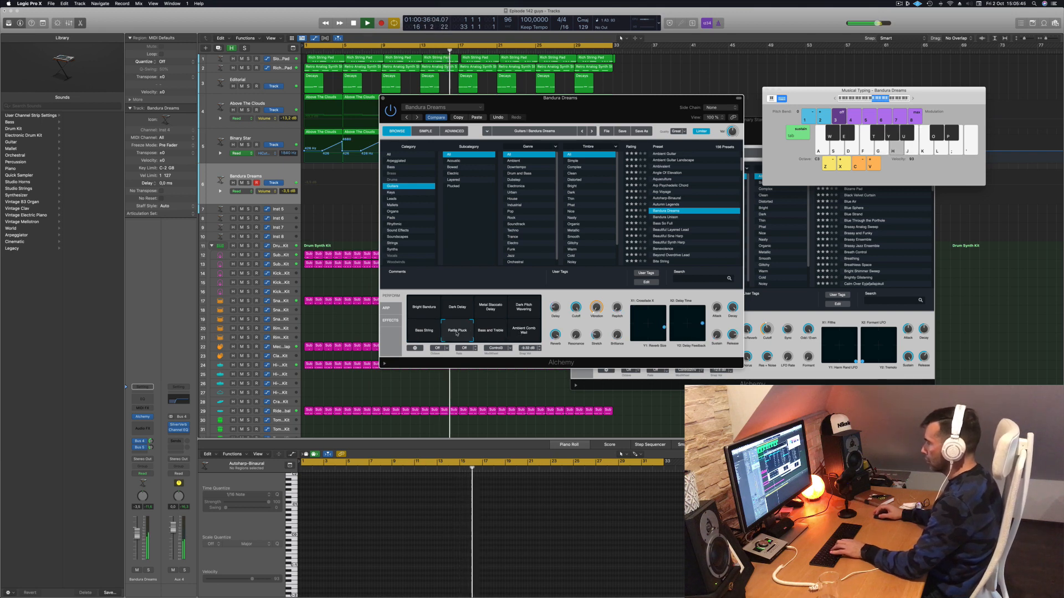
{"action": "key", "text": "semicolon"}
{"action": "key", "text": "l"}
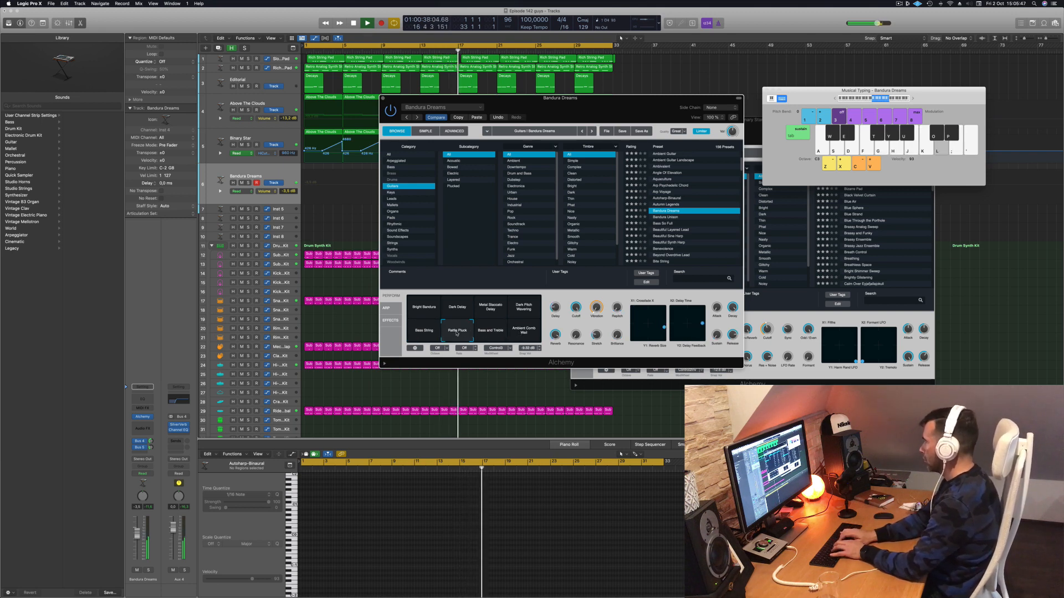
{"action": "key", "text": "j"}
{"action": "key", "text": "g"}
{"action": "key", "text": "h"}
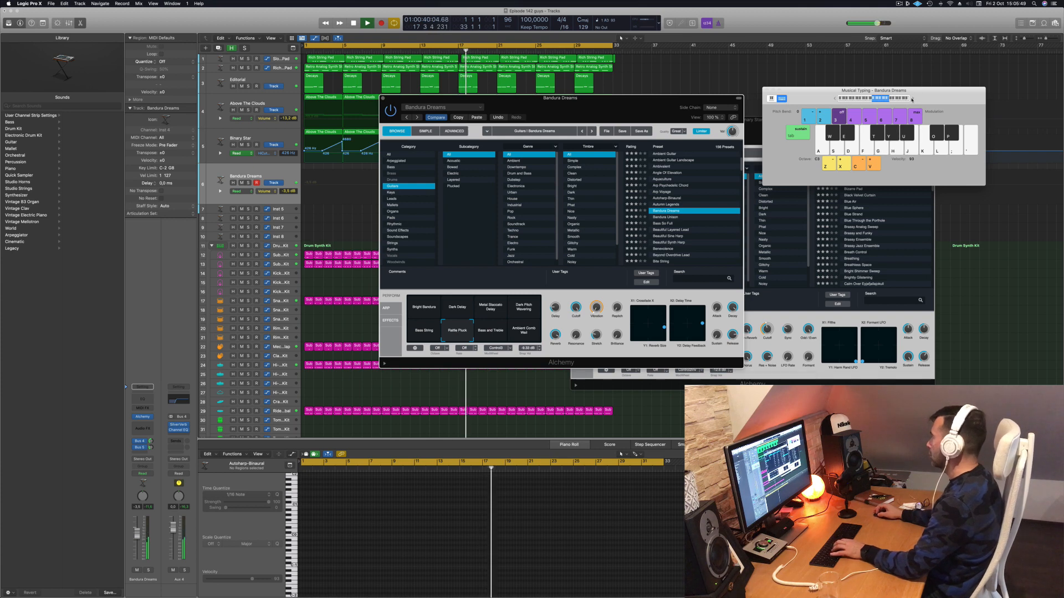
Test the pluck sound one octave higher, return to the previous octave and play more notes.
{"action": "left_click", "coordinate": [913, 99]}
{"action": "key", "text": "h"}
{"action": "key", "text": "j"}
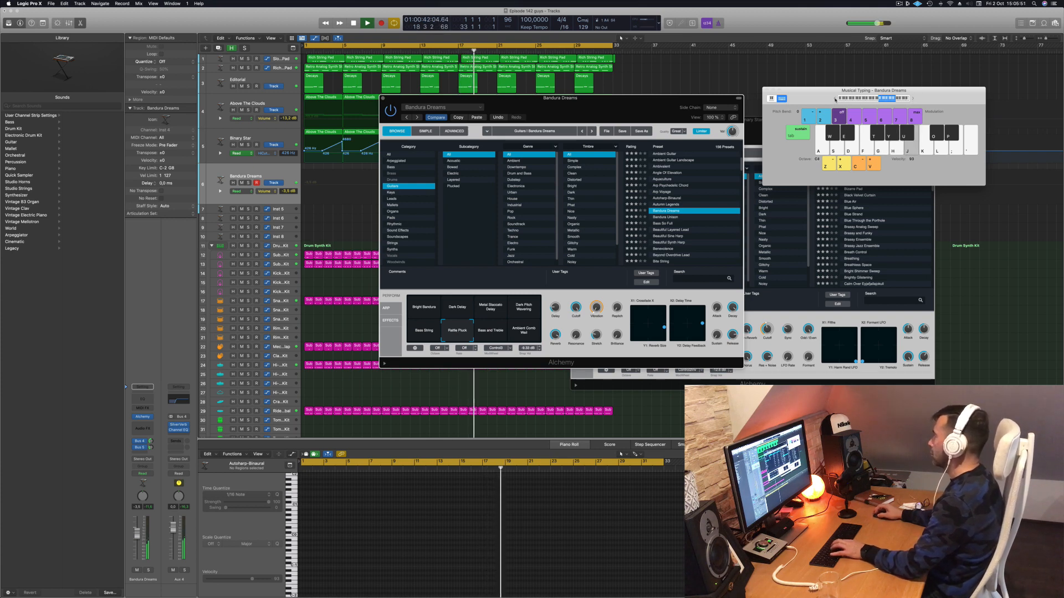
{"action": "key", "text": "z"}
{"action": "key", "text": "g"}
{"action": "key", "text": "semicolon"}
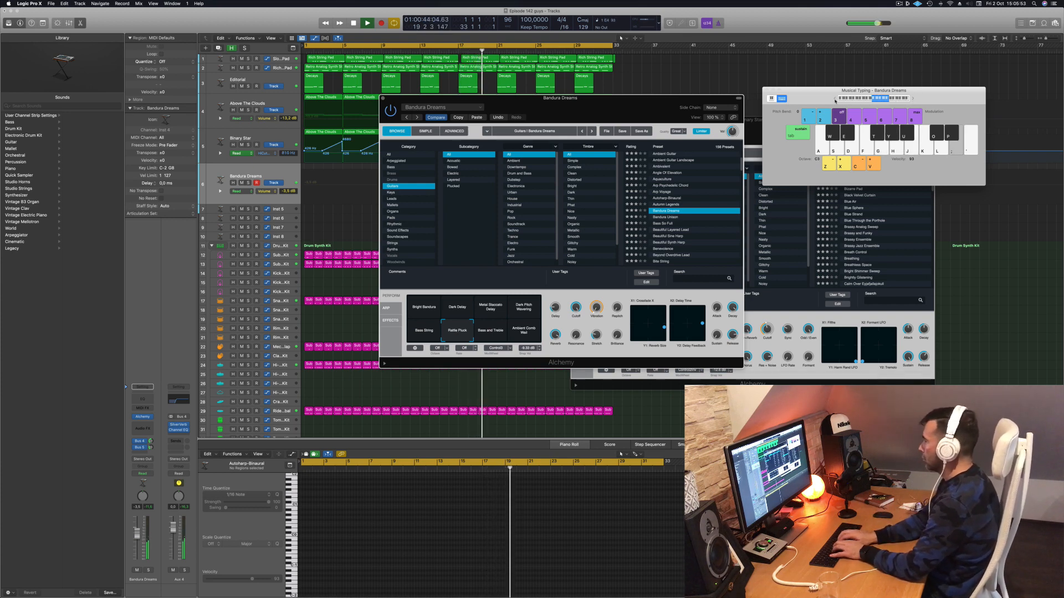
Play a short high phrase with the pluck snapshot of Bandura Dreams over the arrangement.
{"action": "key", "text": "l"}
{"action": "key", "text": "k"}
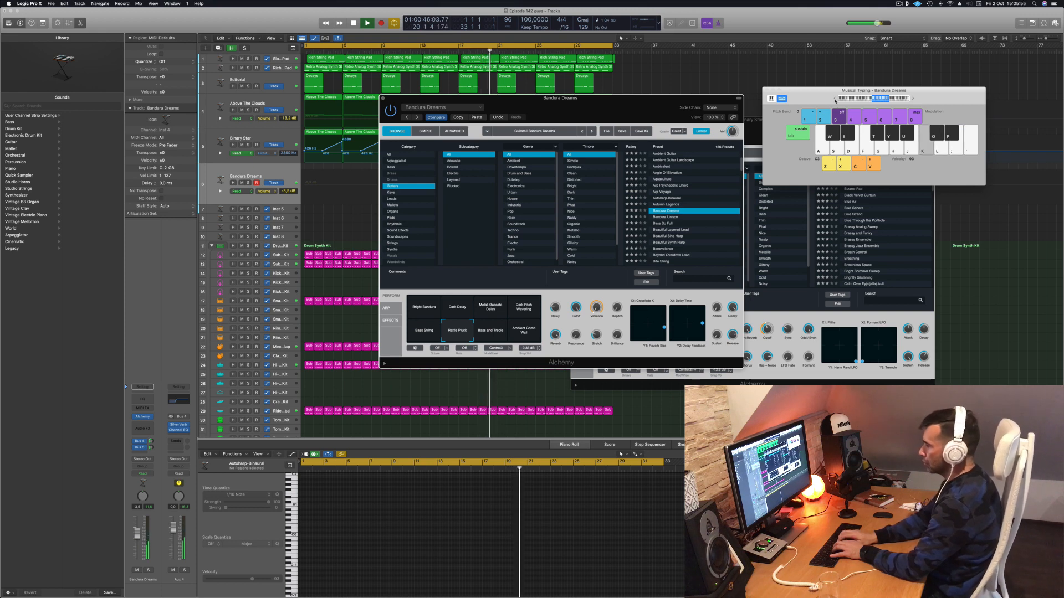
{"action": "key", "text": "semicolon"}
{"action": "key", "text": "semicolon"}
{"action": "key", "text": "l"}
{"action": "key", "text": "k"}
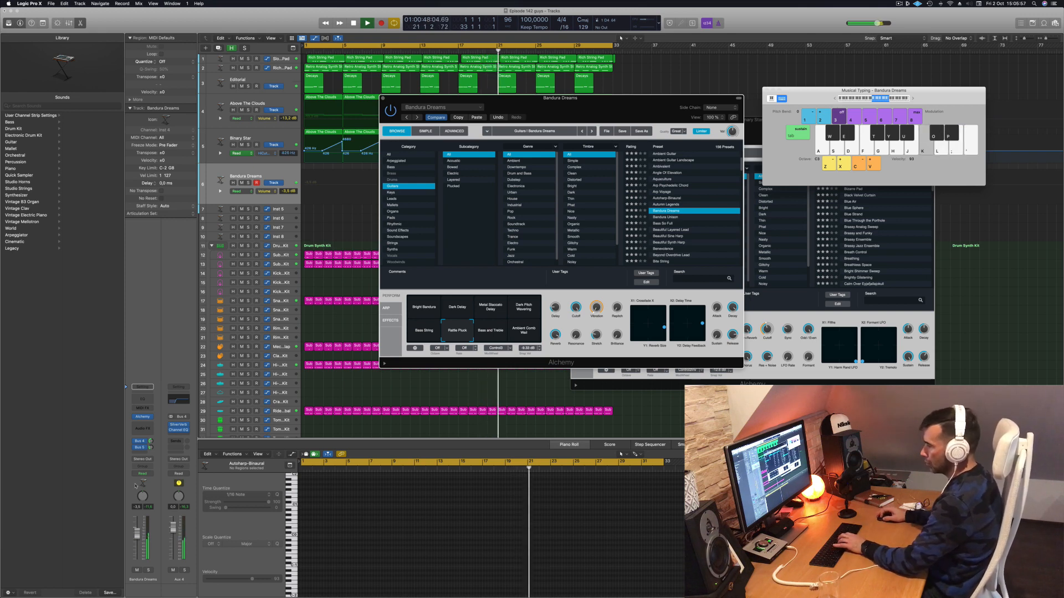
{"action": "key", "text": "l"}
{"action": "key", "text": "k"}
Raise the Bandura Dreams track's second bus send and set its volume to -2.1 dB while playing notes.
{"action": "left_click_drag", "start_coordinate": [151, 448], "coordinate": [151, 442]}
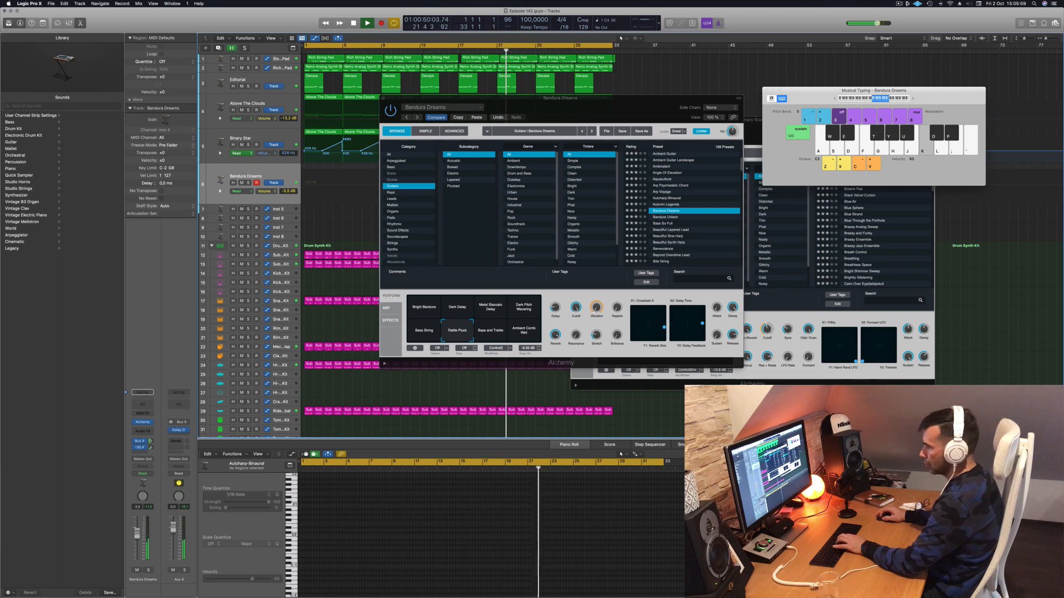
{"action": "left_click_drag", "start_coordinate": [143, 549], "coordinate": [139, 535]}
{"action": "key", "text": "l"}
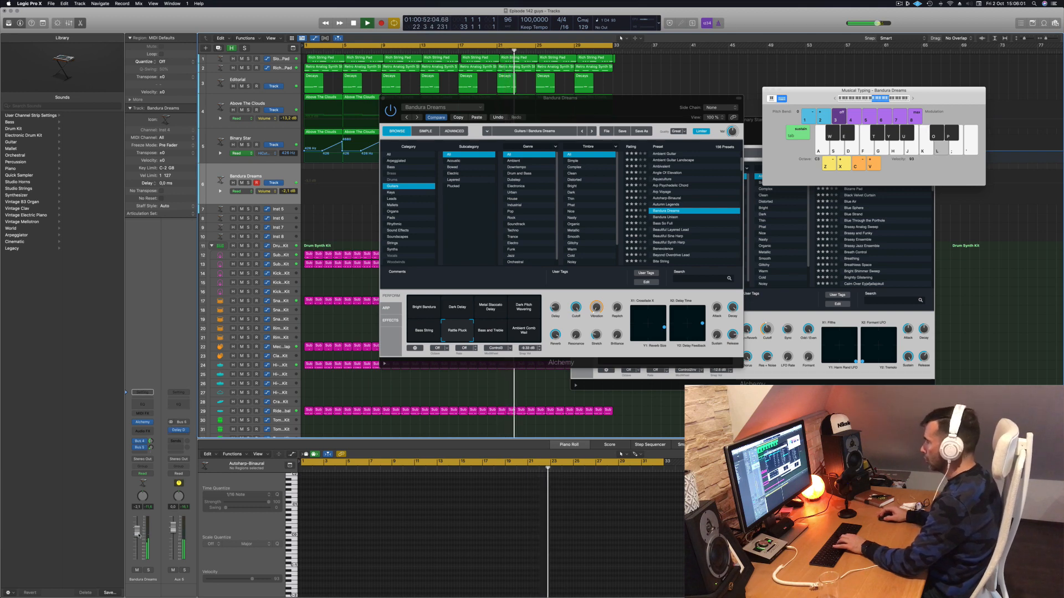
{"action": "key", "text": "k"}
Raise the Cutoff of the Bandura Dreams pluck sound and test it with a few notes.
{"action": "mouse_move", "coordinate": [577, 309]}
{"action": "left_mouse_down"}
{"action": "mouse_move", "coordinate": [579, 322]}
{"action": "mouse_move", "coordinate": [578, 306]}
{"action": "left_mouse_up"}
{"action": "key", "text": "l"}
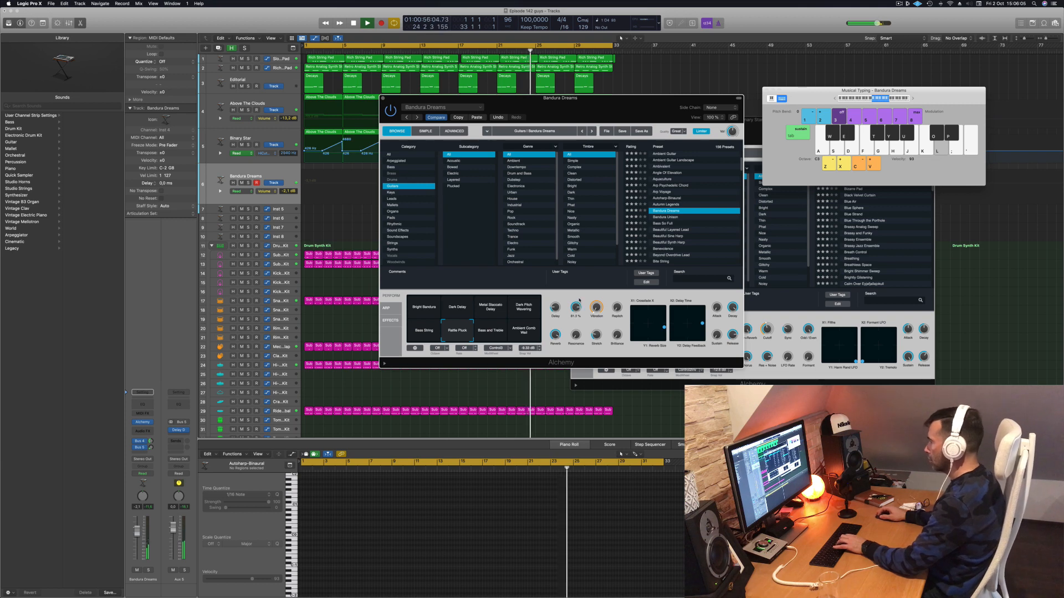
{"action": "key", "text": "l"}
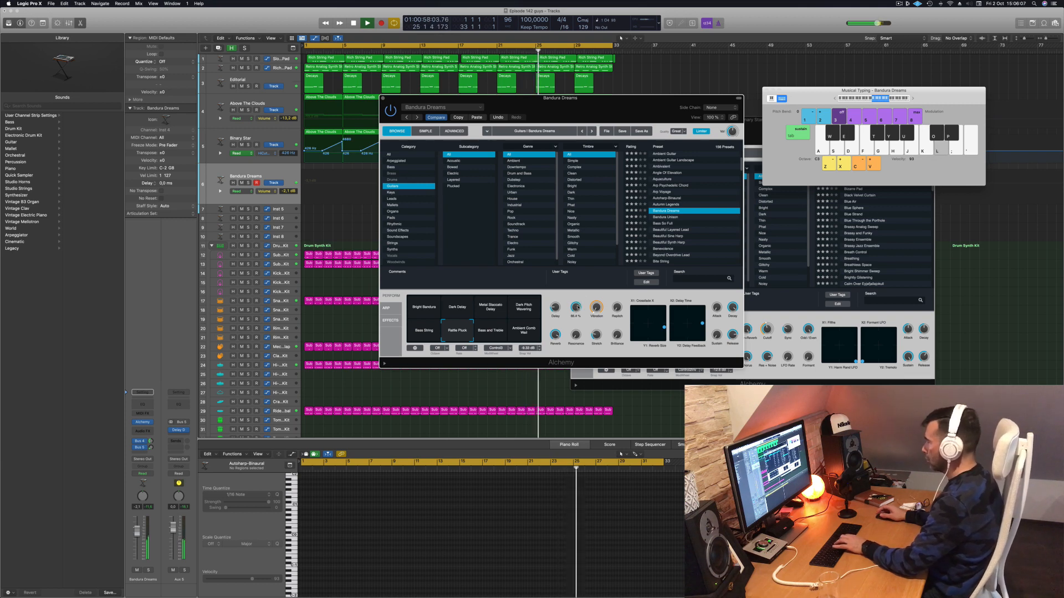
{"action": "key", "text": "semicolon"}
{"action": "key", "text": "k"}
{"action": "key", "text": "l"}
{"action": "key", "text": "semicolon"}
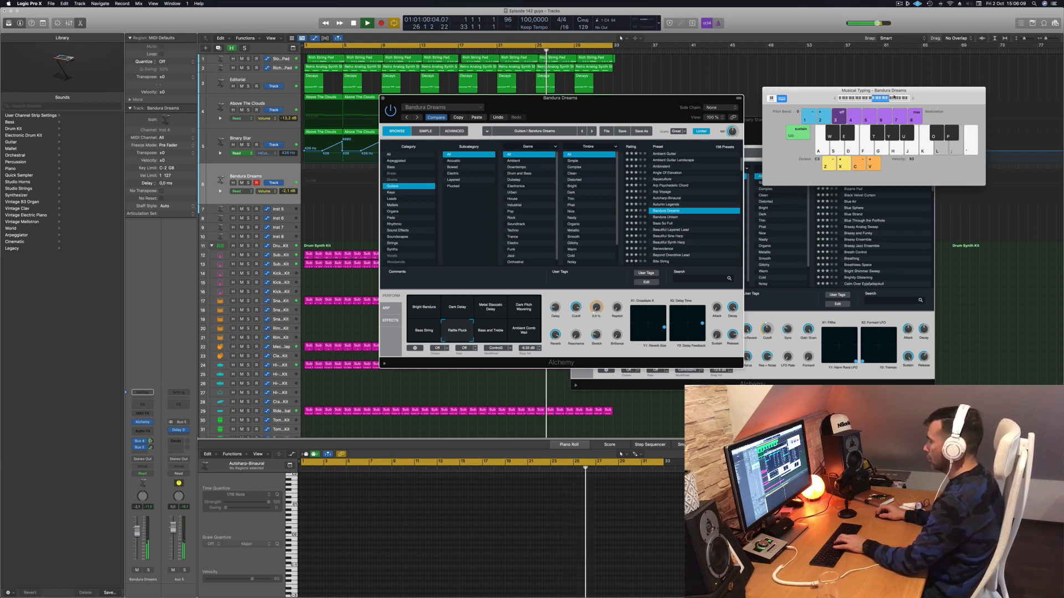
Play variations of the high melody with the Bandura Dreams pluck sound over the arrangement.
{"action": "key", "text": "apostrophe"}
{"action": "key", "text": "k"}
{"action": "key", "text": "l"}
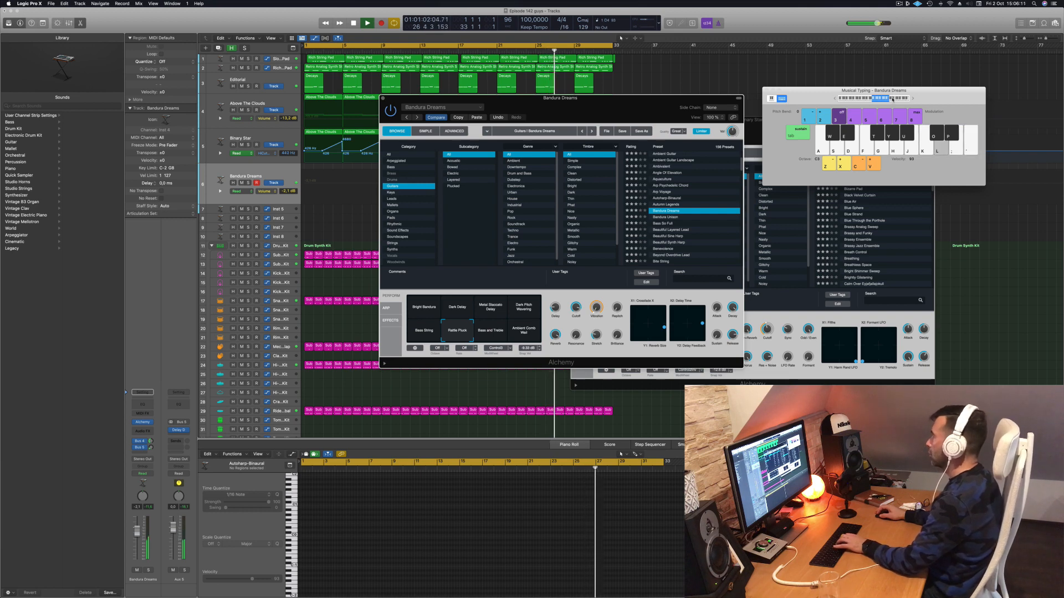
{"action": "key", "text": "l"}
{"action": "key", "text": "k"}
{"action": "key", "text": "l"}
{"action": "key", "text": "semicolon"}
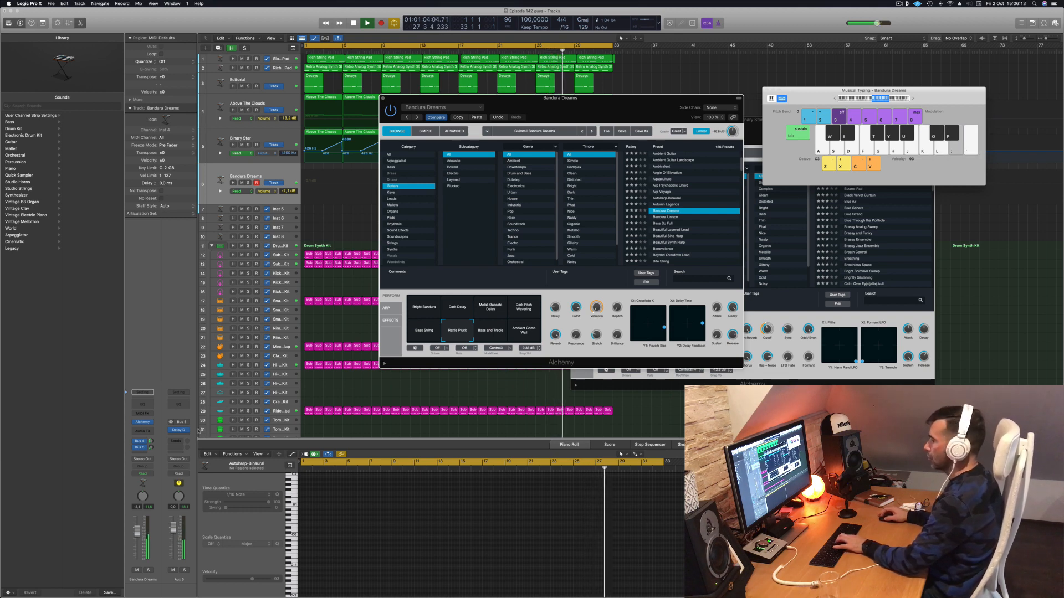
{"action": "key", "text": "l"}
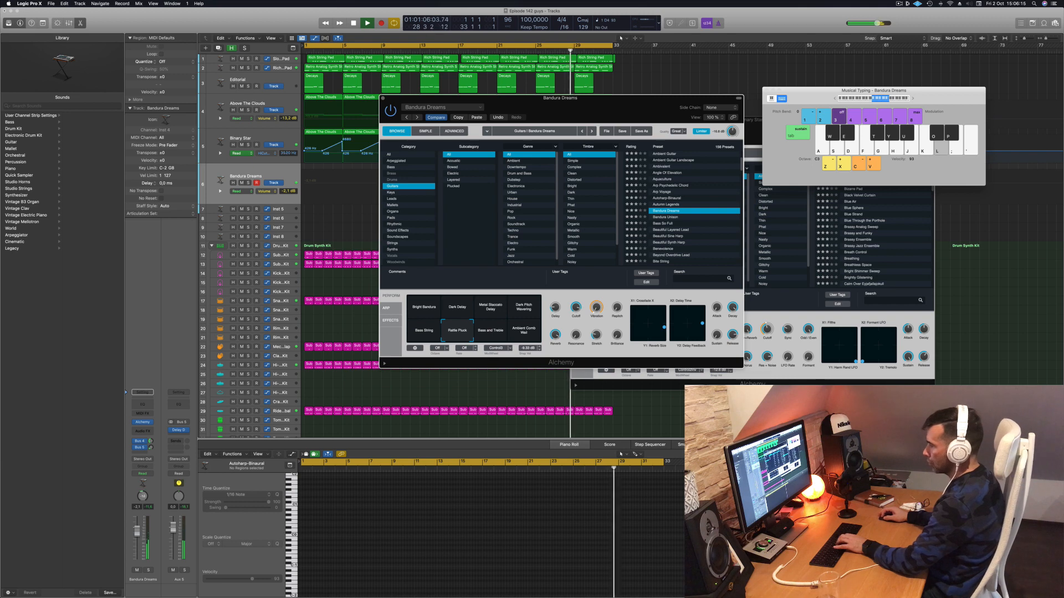
{"action": "key", "text": "k"}
Adjust the Bandura Dreams track's panning and check it by playing the melody phrase.
{"action": "left_click_drag", "start_coordinate": [143, 498], "coordinate": [144, 505]}
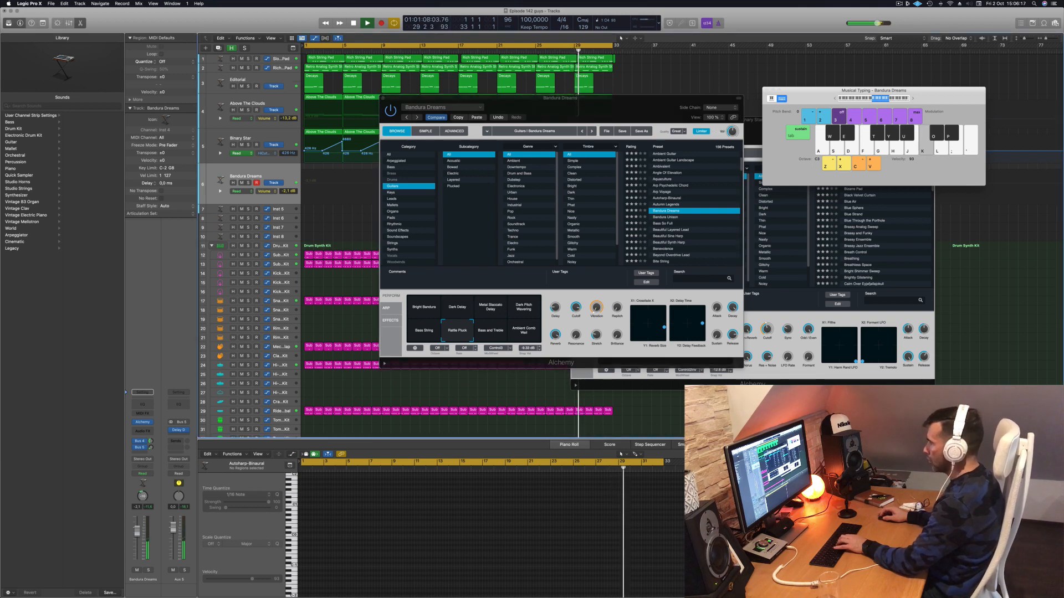
{"action": "key", "text": "l"}
{"action": "key", "text": "semicolon"}
{"action": "key", "text": "k"}
{"action": "key", "text": "l"}
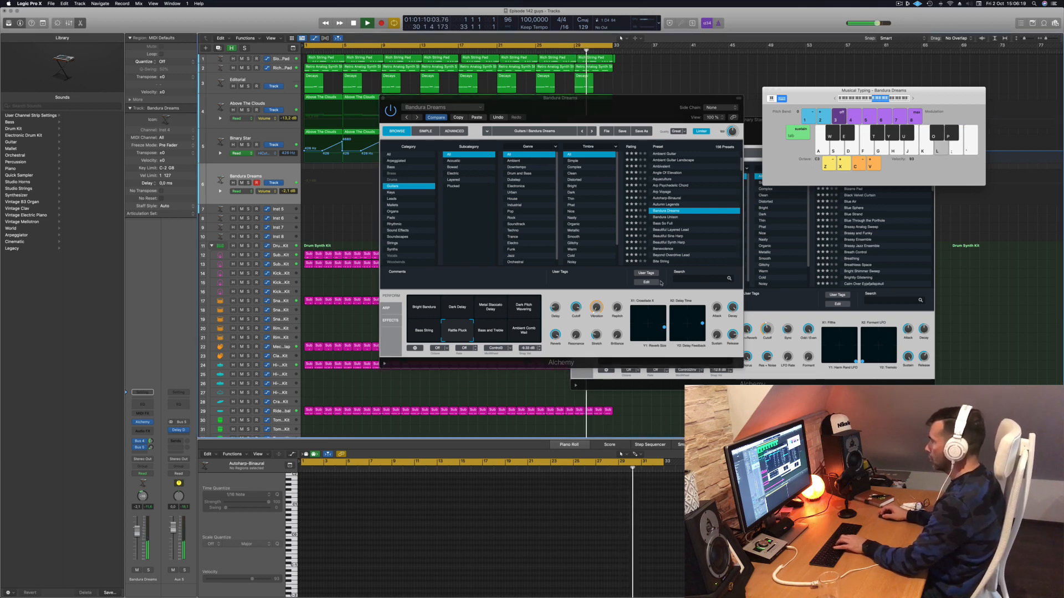
Load the Bandura Unison preset and audition its Dark Delay and Metal Staccato Delay snapshots.
{"action": "left_click", "coordinate": [665, 218]}
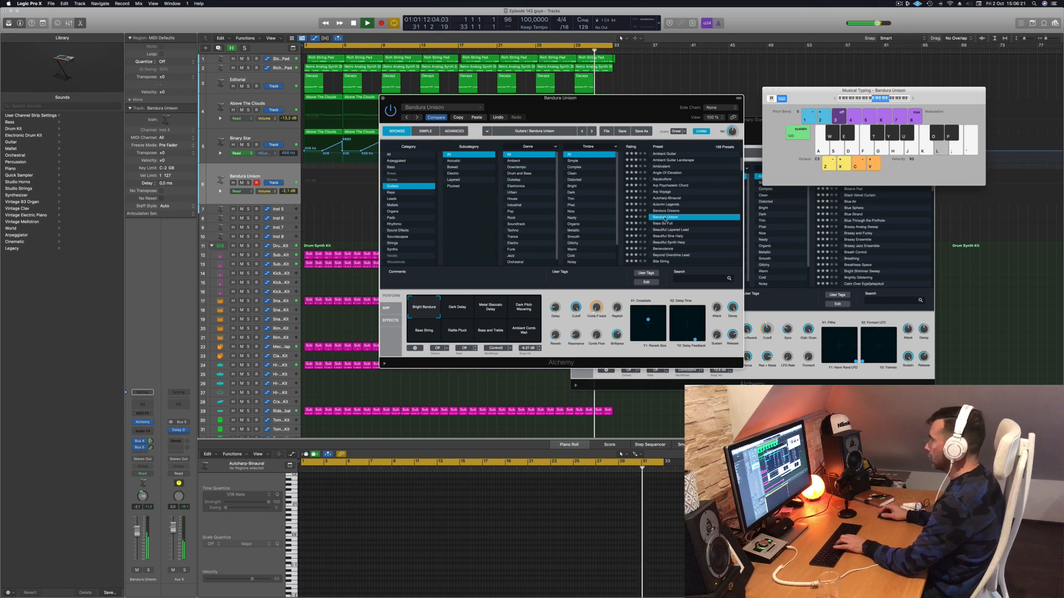
{"action": "left_click", "coordinate": [455, 311]}
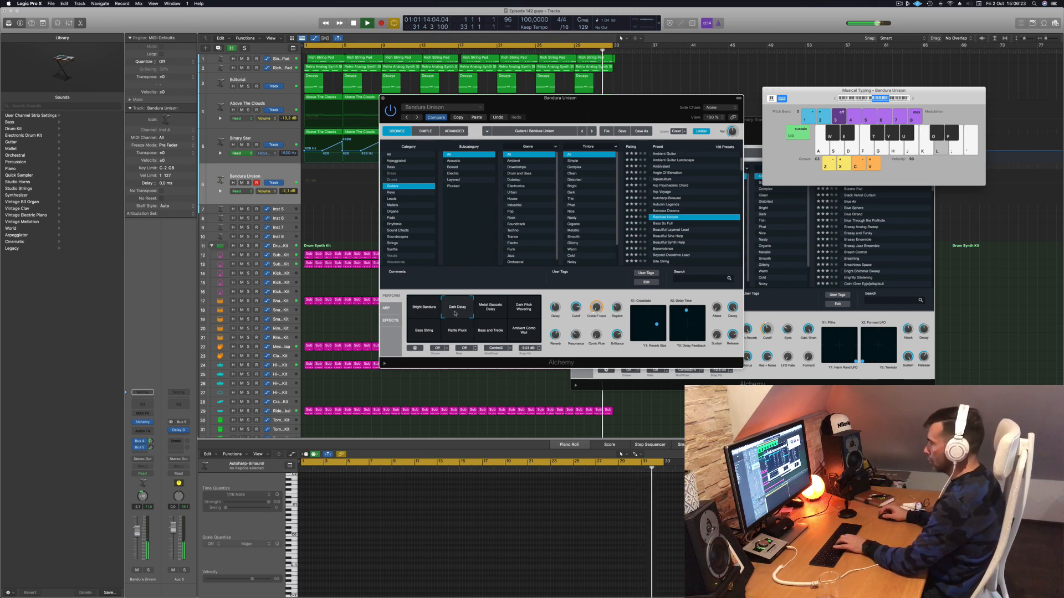
{"action": "key", "text": "k"}
{"action": "key", "text": "l"}
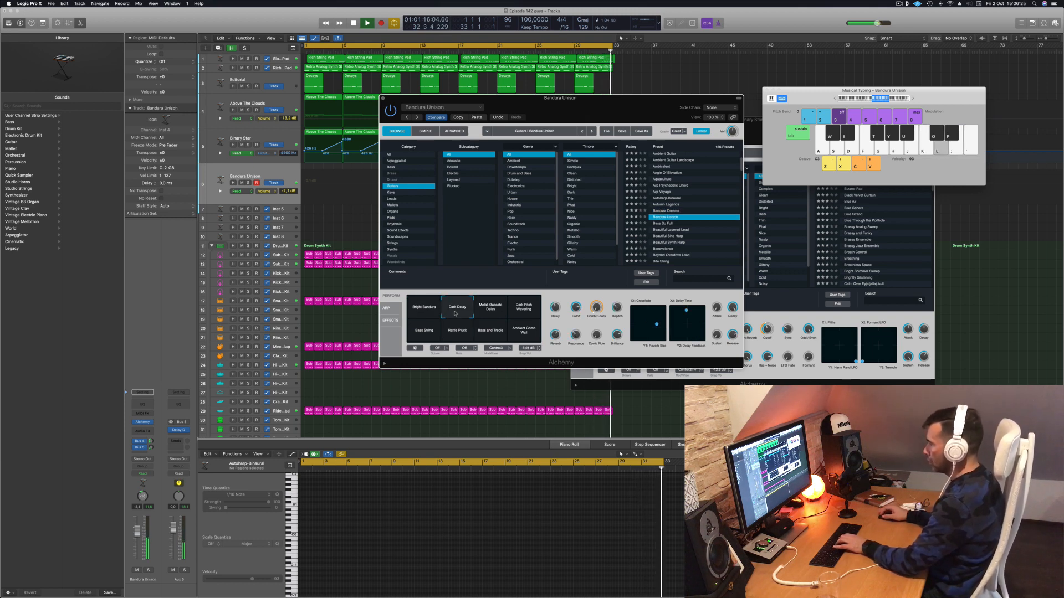
{"action": "key", "text": "semicolon"}
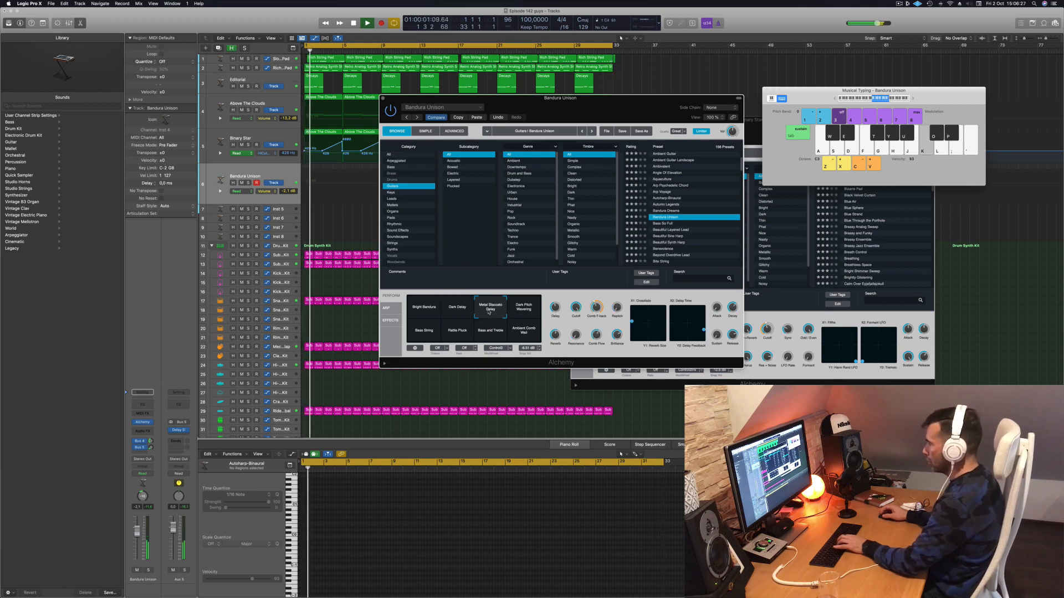
{"action": "key", "text": "k"}
Audition Bandura Unison's Dark Pitch Wavering, Bass String, pluck and Bass and Treble snapshots.
{"action": "left_click", "coordinate": [524, 310]}
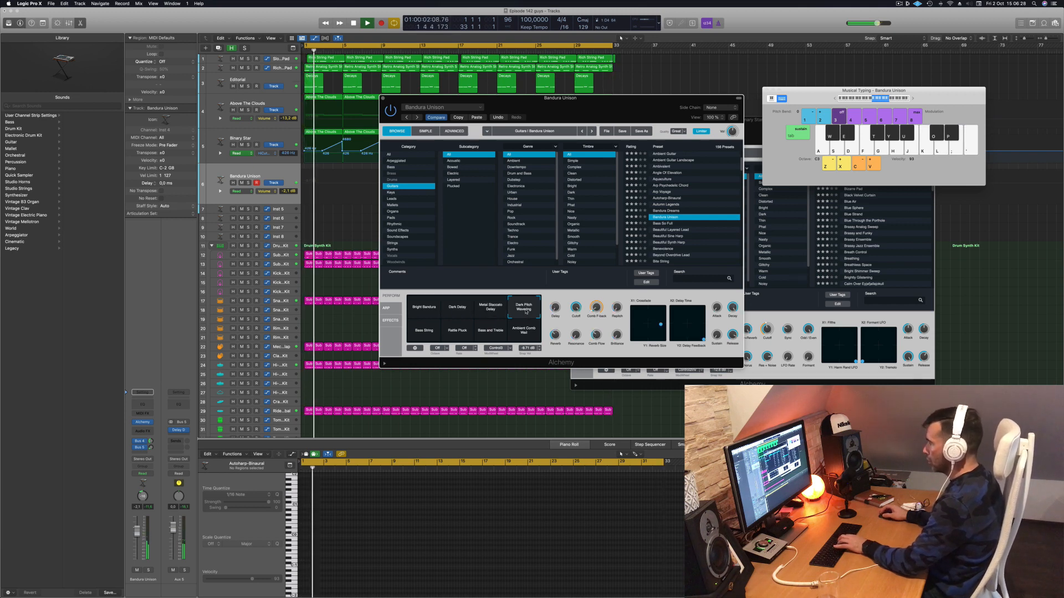
{"action": "left_click", "coordinate": [425, 332]}
{"action": "key", "text": "k"}
{"action": "key", "text": "l"}
{"action": "left_click", "coordinate": [458, 332]}
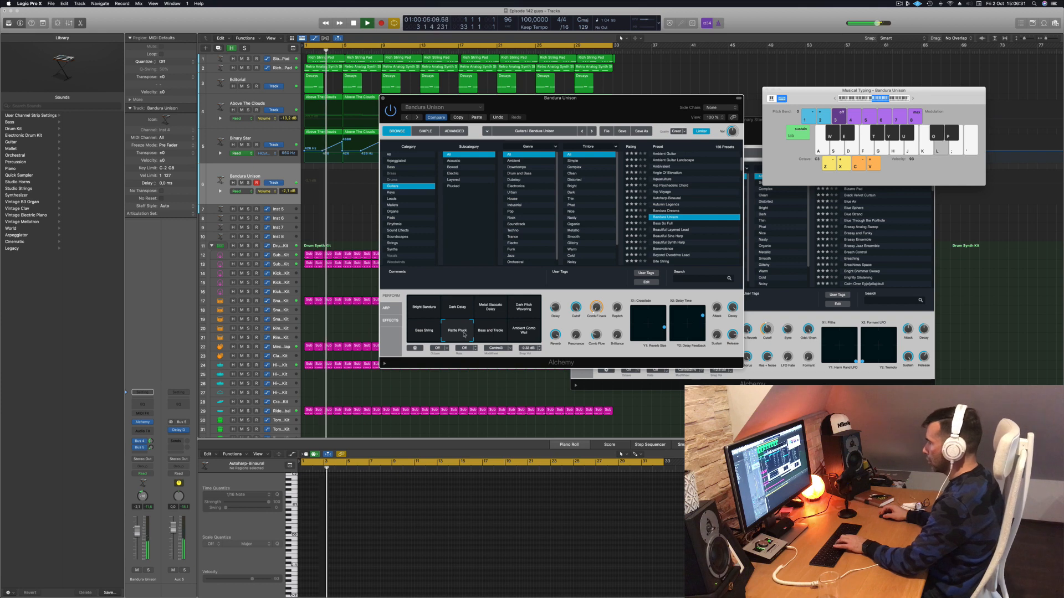
{"action": "left_click", "coordinate": [491, 333]}
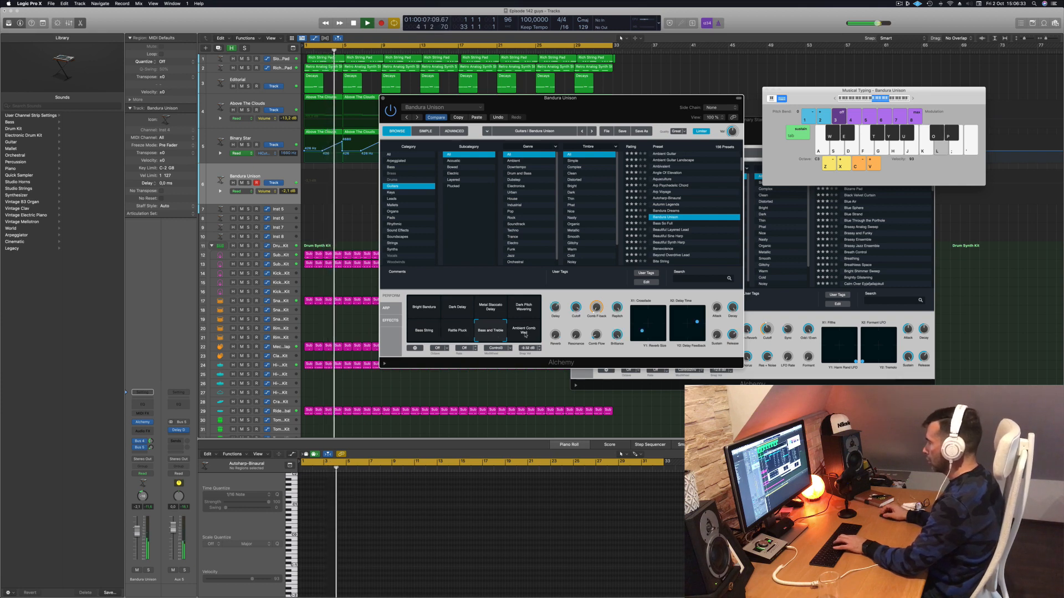
Recheck Metal Staccato Delay, choose the Dark Delay snapshot of Bandura Unison and rehearse a melody with it.
{"action": "left_click", "coordinate": [487, 312]}
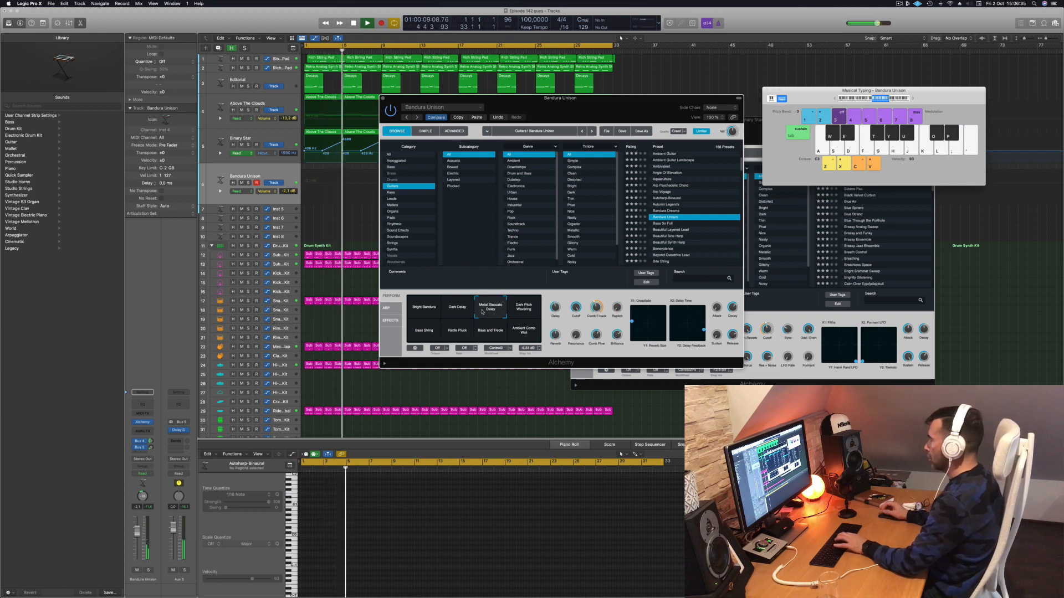
{"action": "left_click", "coordinate": [455, 313]}
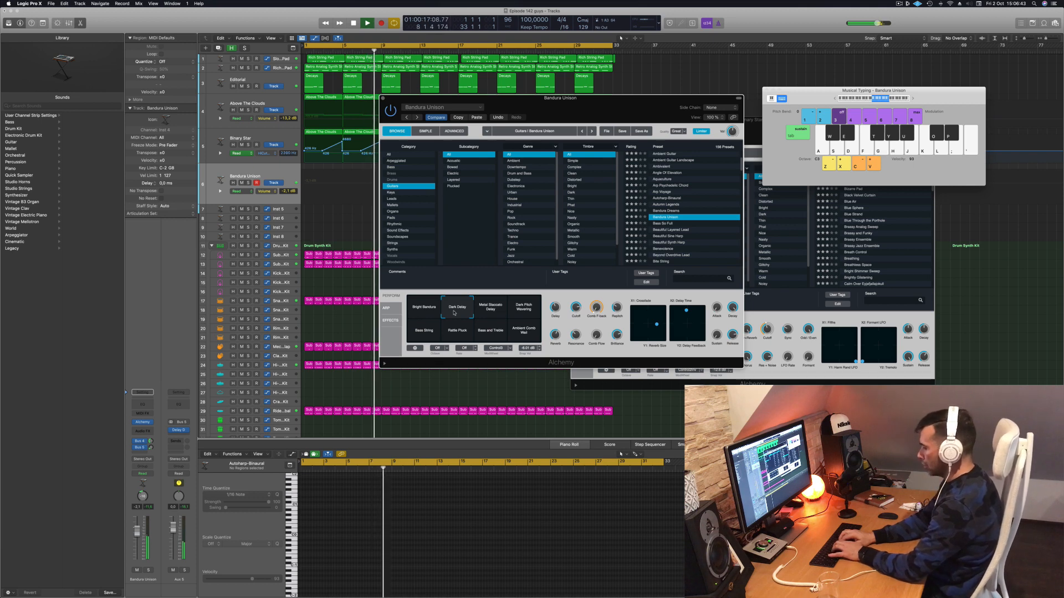
{"action": "key", "text": "f"}
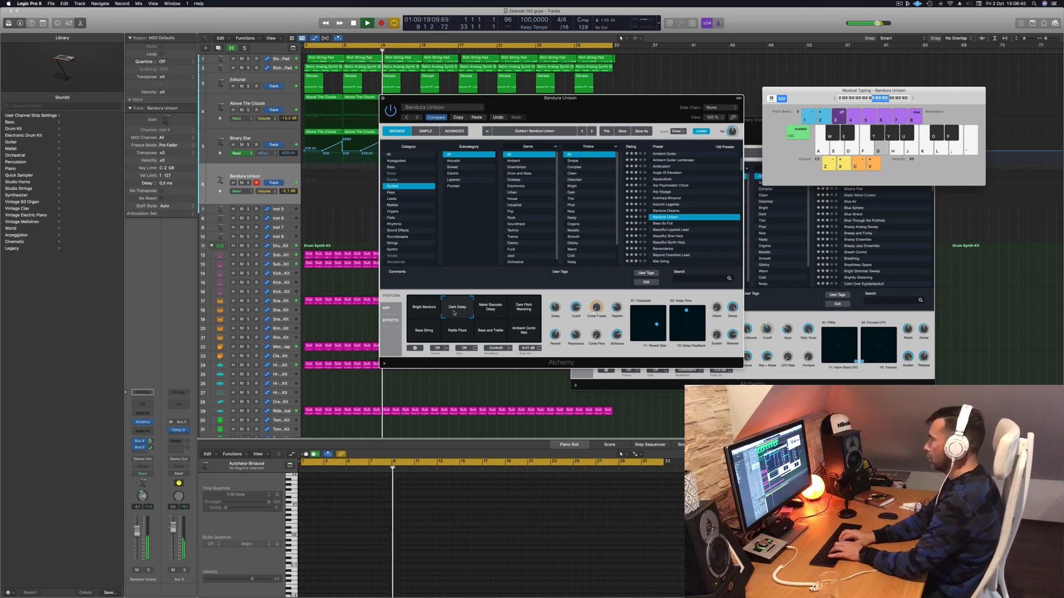
{"action": "key", "text": "k"}
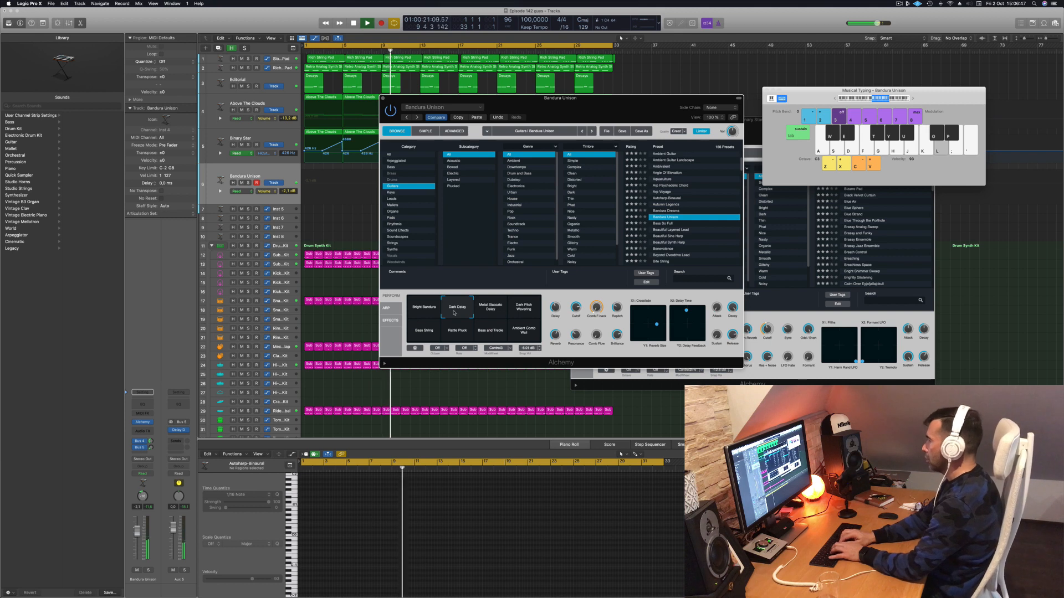
{"action": "key", "text": "l"}
{"action": "key", "text": "g"}
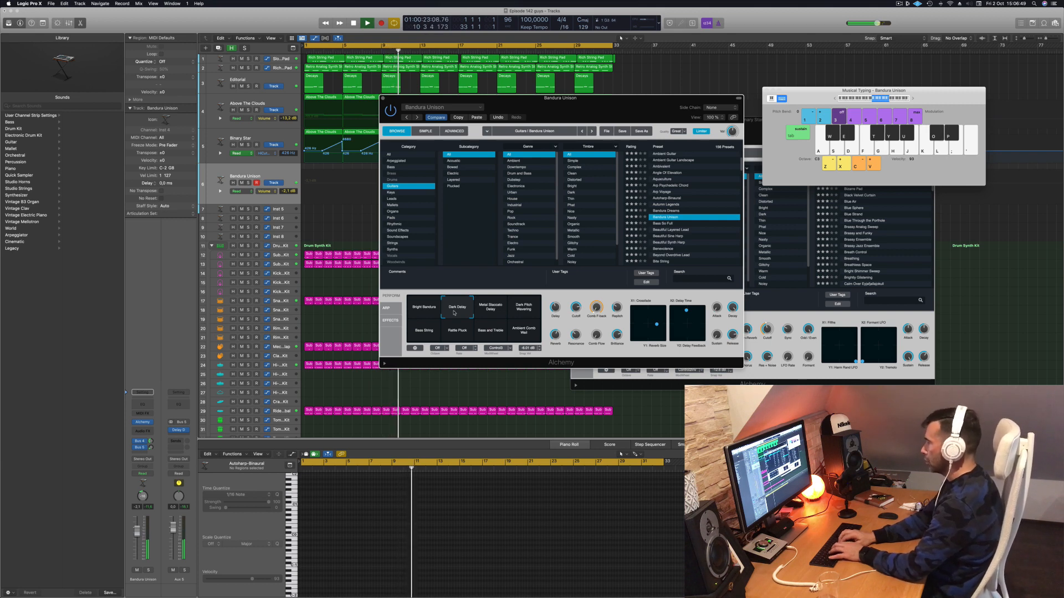
{"action": "key", "text": "l"}
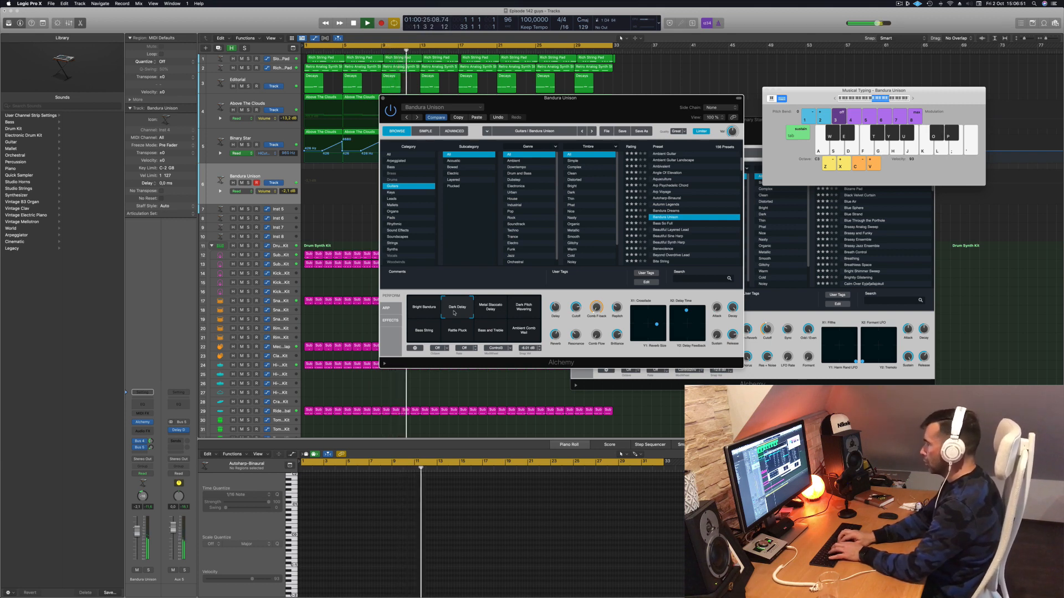
{"action": "key", "text": "k"}
Record a sparse melody on the Bandura Unison track from about bar 15 to bar 25 and stop.
{"action": "key", "text": "r"}
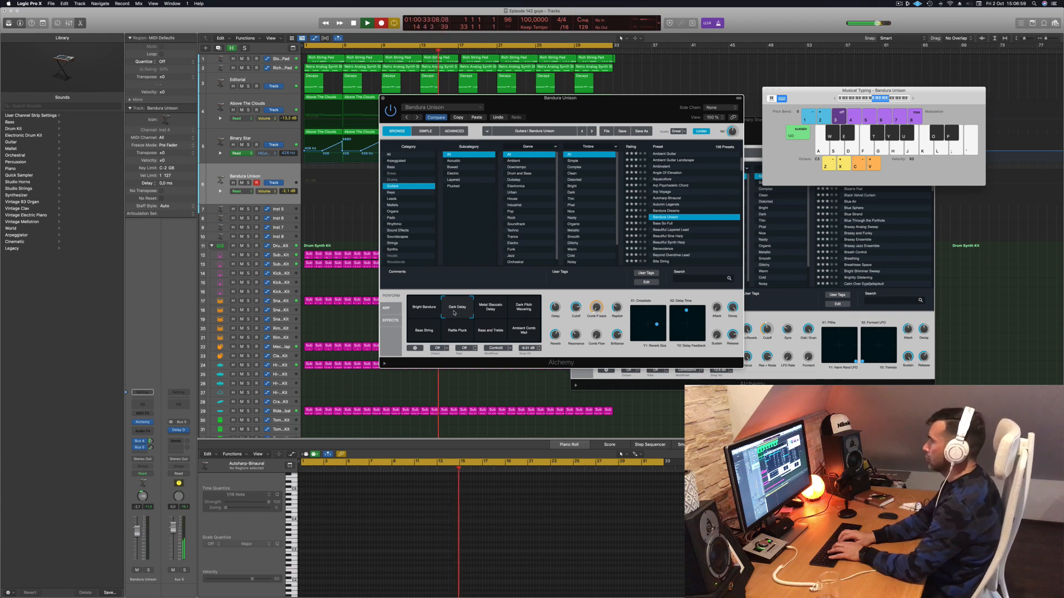
{"action": "key", "text": "k"}
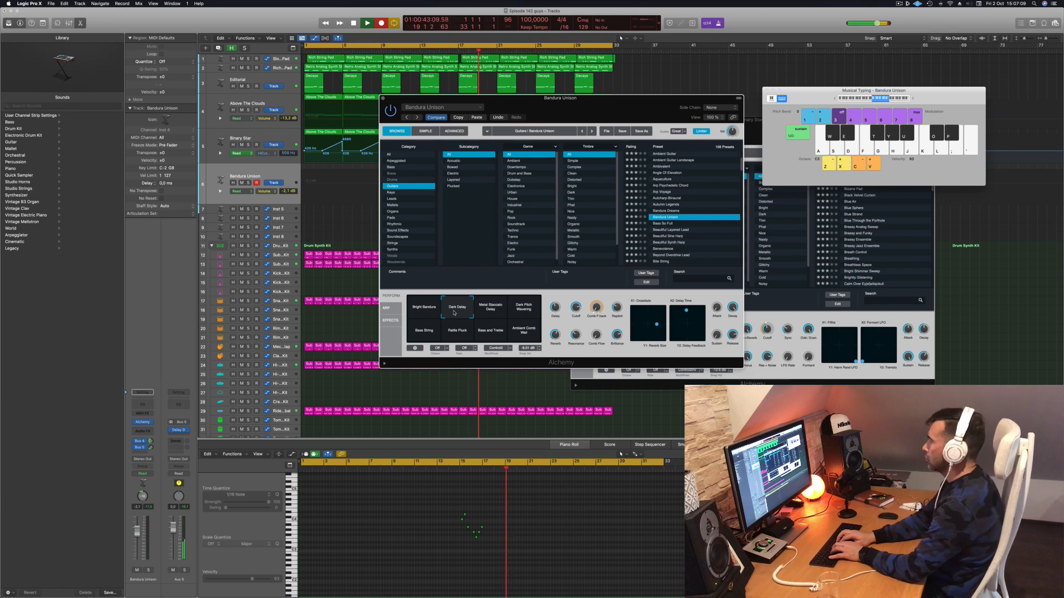
{"action": "key", "text": "k"}
{"action": "key", "text": "l"}
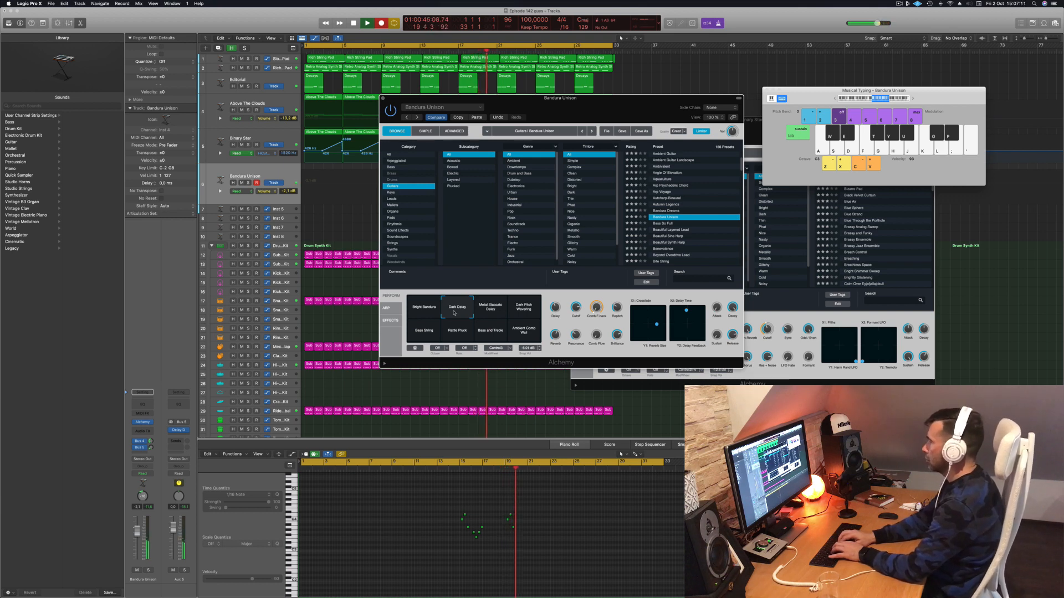
{"action": "key", "text": "l"}
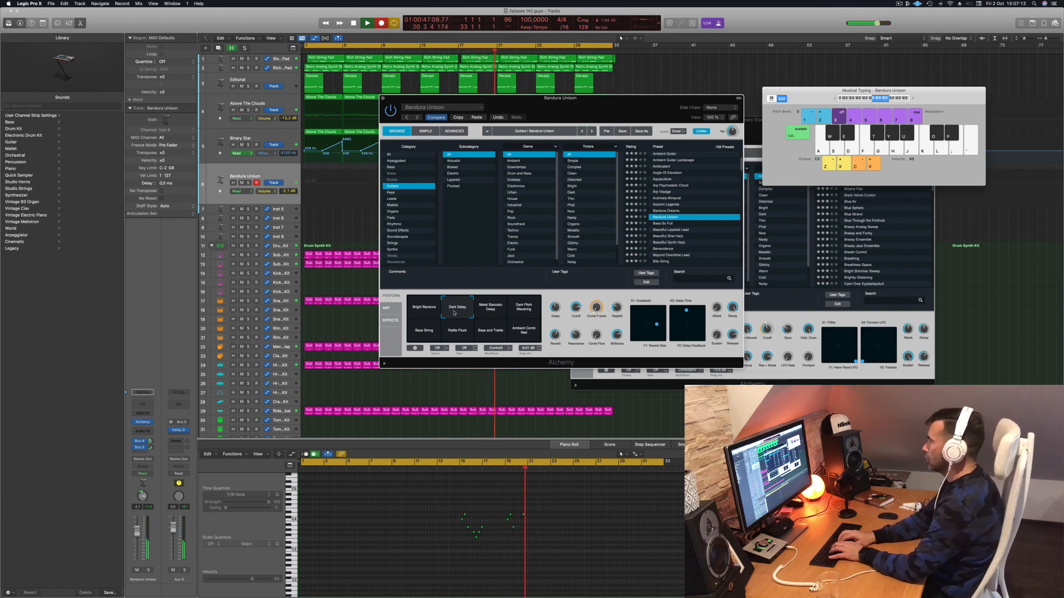
{"action": "key", "text": "h"}
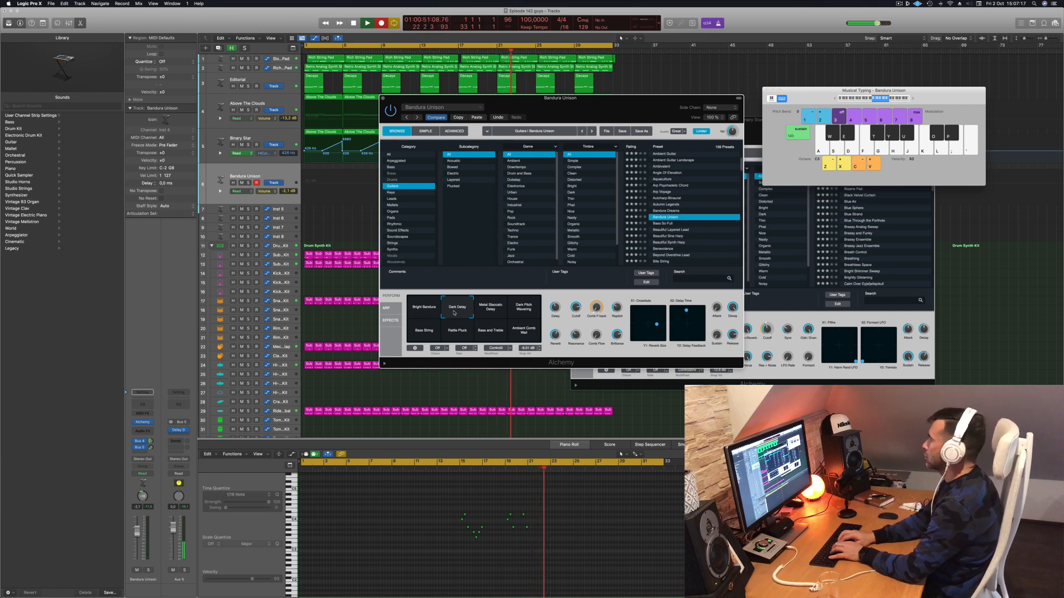
{"action": "key", "text": "k"}
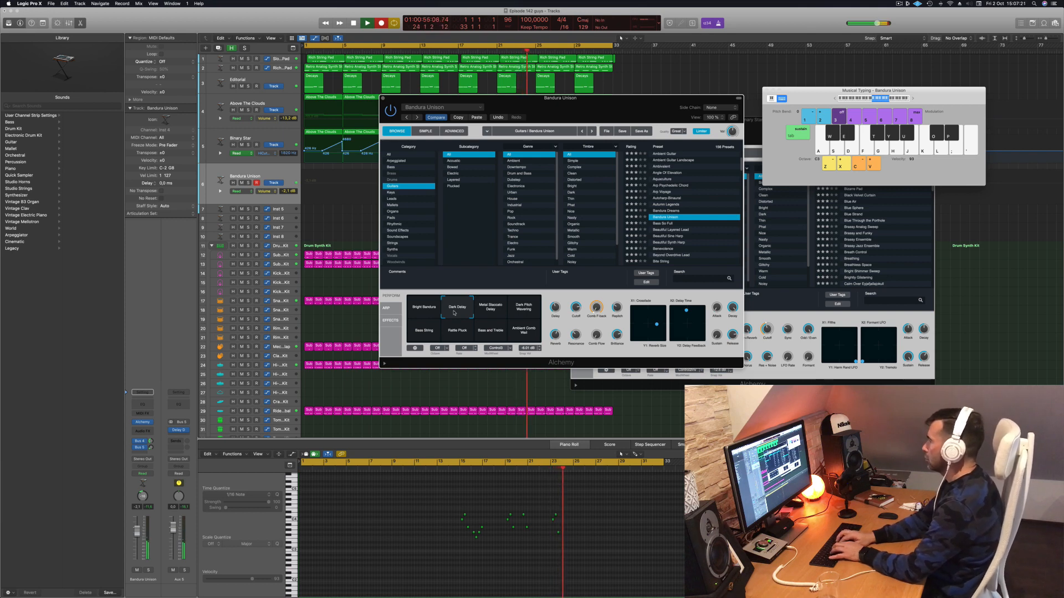
{"action": "key", "text": "k"}
{"action": "key", "text": "l"}
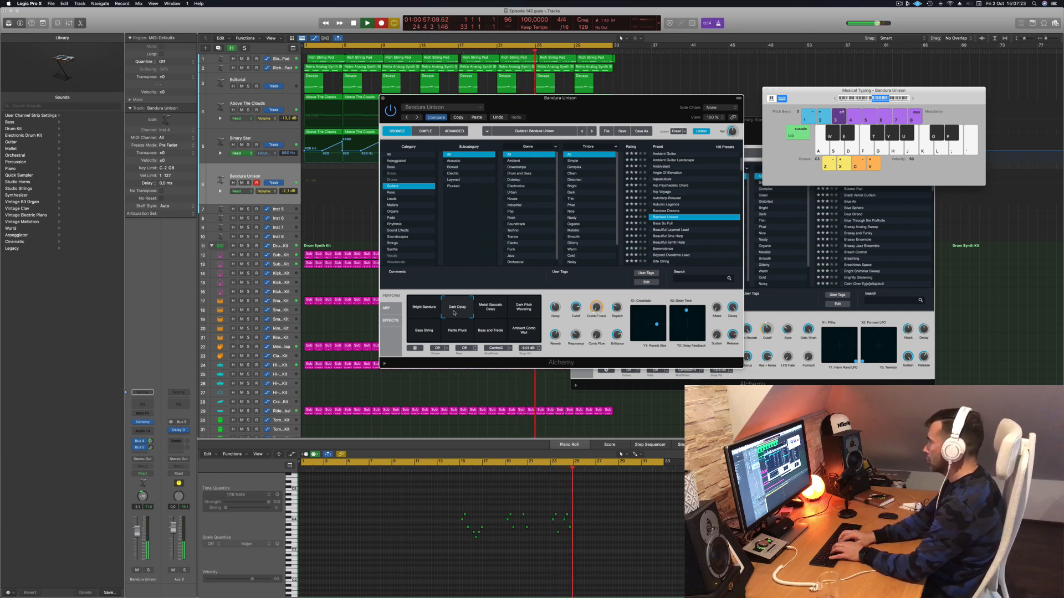
{"action": "key", "text": "space"}
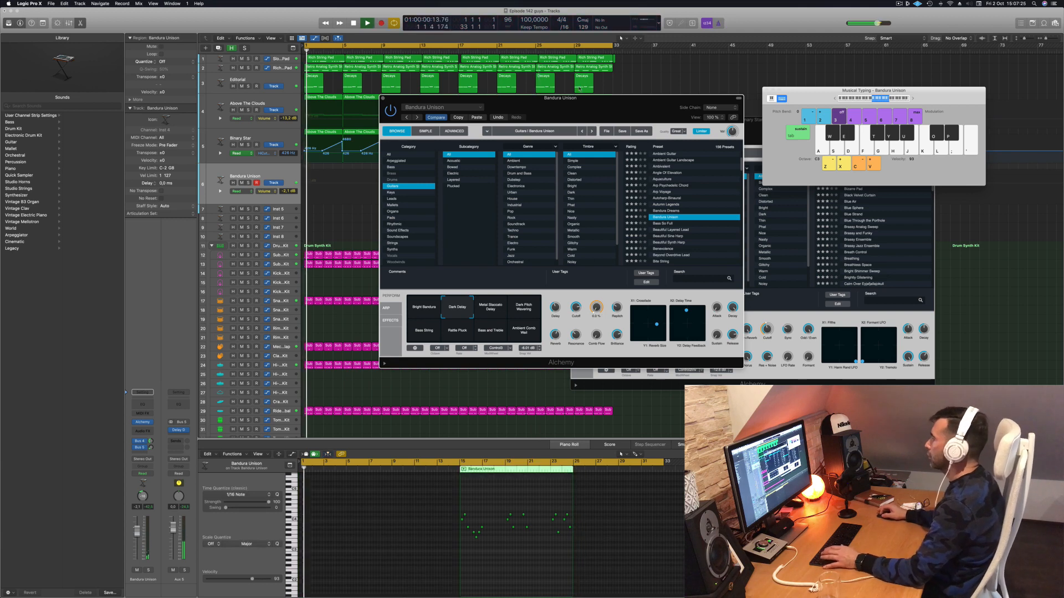
Move the Bandura Unison instrument window away from the arrangement and select the newly recorded region.
{"action": "left_click_drag", "start_coordinate": [586, 109], "coordinate": [903, 94]}
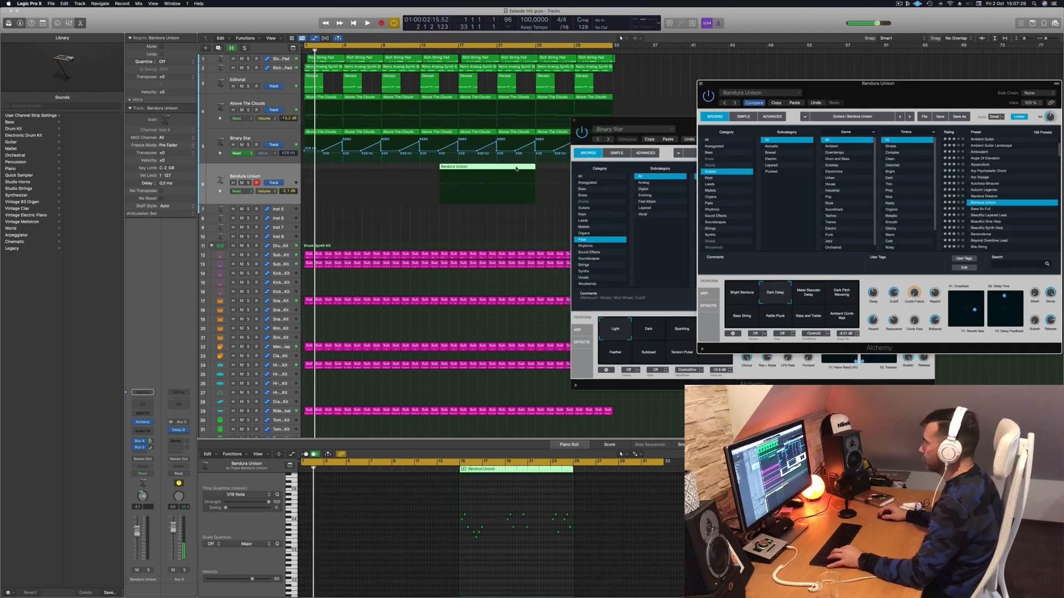
{"action": "left_click", "coordinate": [517, 168]}
{"action": "key", "text": "space"}
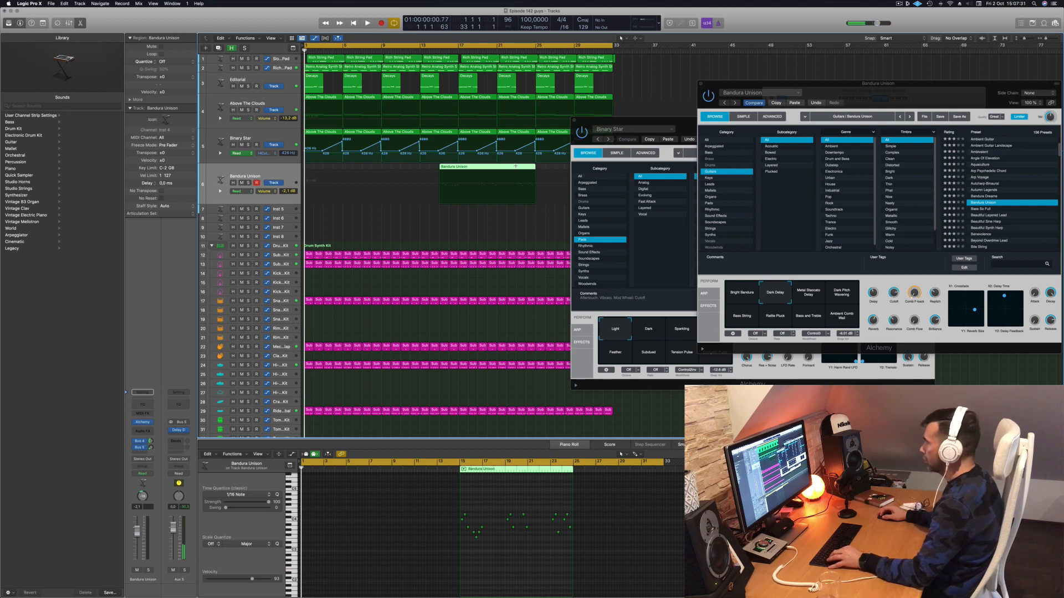
Split off the last two bars of the recorded Bandura Unison region and move them to bar 1.
{"action": "double_click", "coordinate": [515, 166]}
{"action": "left_click_drag", "start_coordinate": [526, 174], "coordinate": [316, 175]}
{"action": "key", "text": "space"}
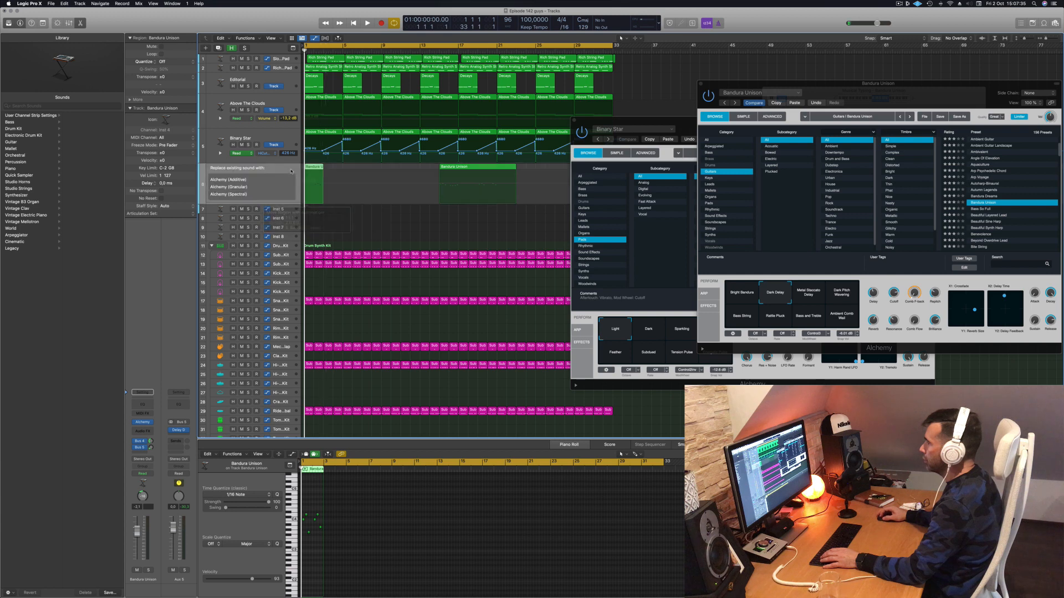
Mute the Editorial track and quantize all notes of the two-bar Bandura Unison region at bar 1 to 1/16 notes.
{"action": "left_click", "coordinate": [241, 86]}
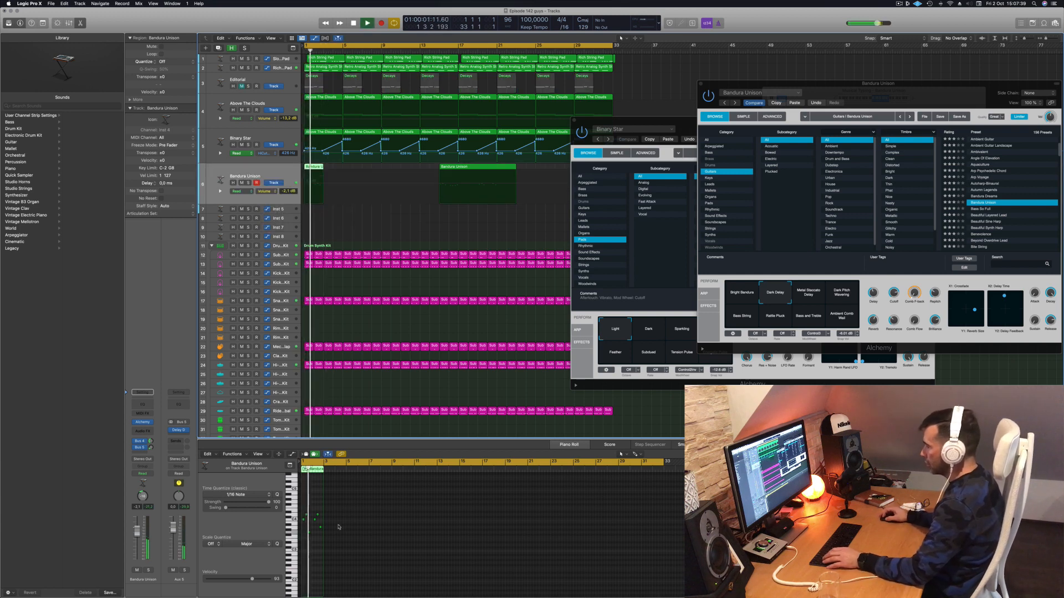
{"action": "scroll", "coordinate": [320, 530], "scroll_direction": "up", "scroll_amount": 8}
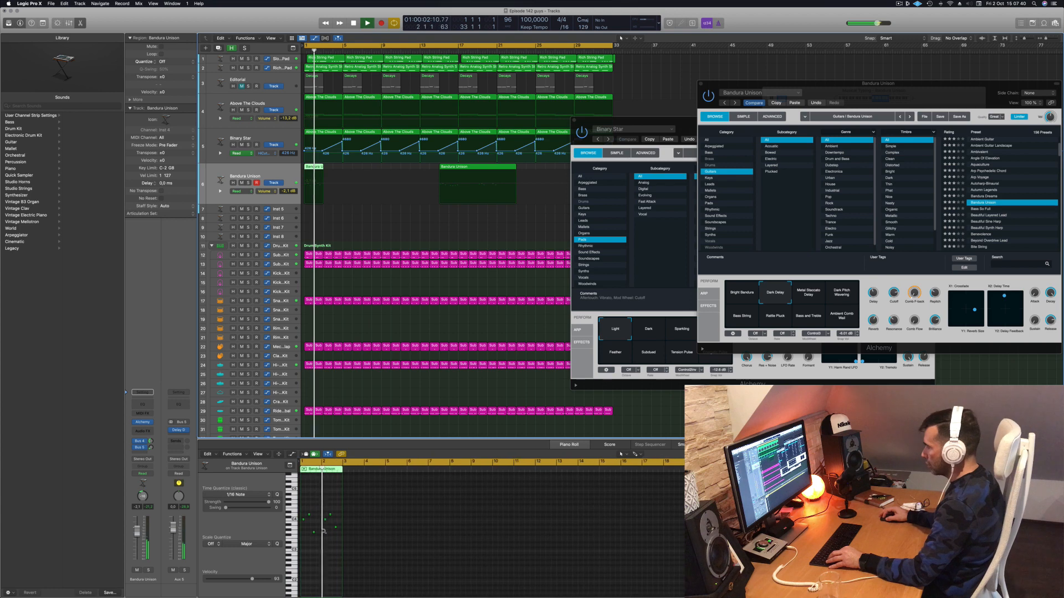
{"action": "key", "text": "space"}
{"action": "key", "text": "space"}
{"action": "left_click", "coordinate": [330, 559]}
{"action": "key", "text": "super+a"}
{"action": "key", "text": "q"}
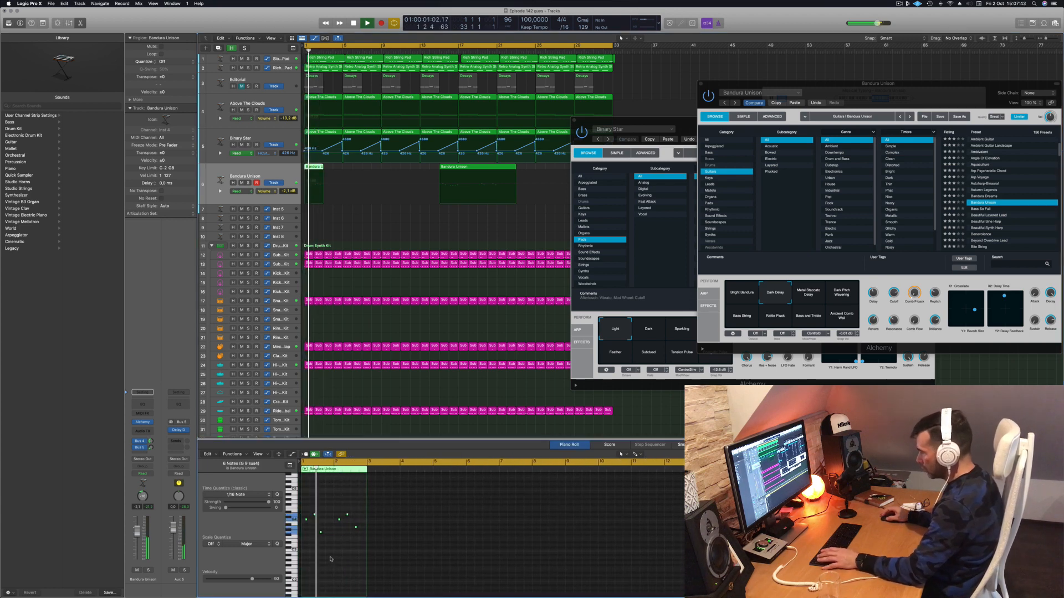
{"action": "key", "text": "space"}
{"action": "key", "text": "space"}
{"action": "scroll", "coordinate": [312, 532], "scroll_direction": "up", "scroll_amount": 4}
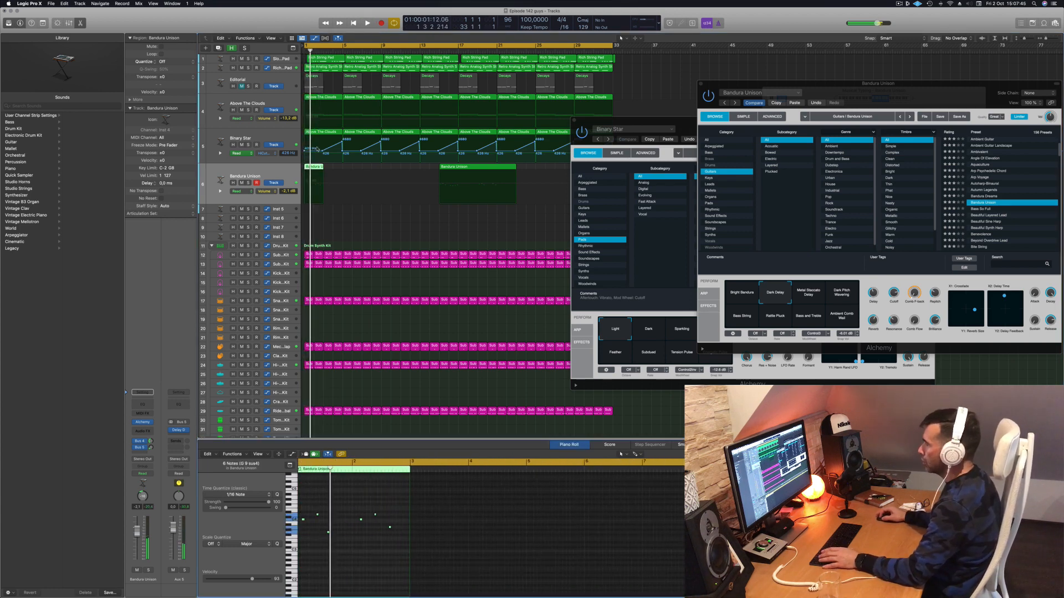
Try the two-bar Bandura Unison region starting at bar 3 and inspect its notes during playback.
{"action": "key", "text": "space"}
{"action": "left_click_drag", "start_coordinate": [314, 168], "coordinate": [331, 169]}
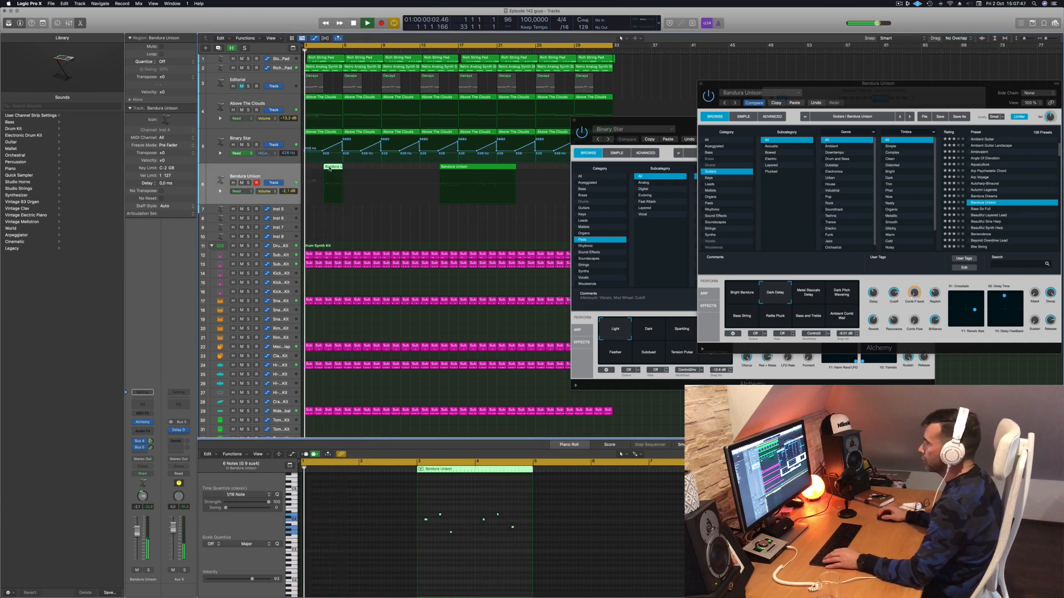
{"action": "scroll", "coordinate": [343, 172], "scroll_direction": "up", "scroll_amount": 8}
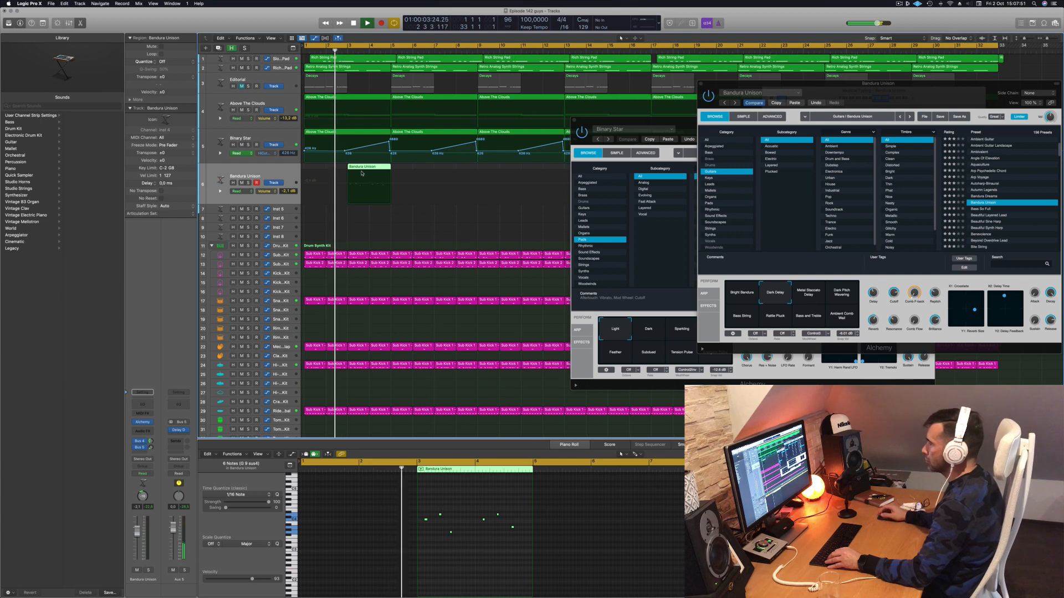
{"action": "scroll", "coordinate": [363, 173], "scroll_direction": "down", "scroll_amount": 2}
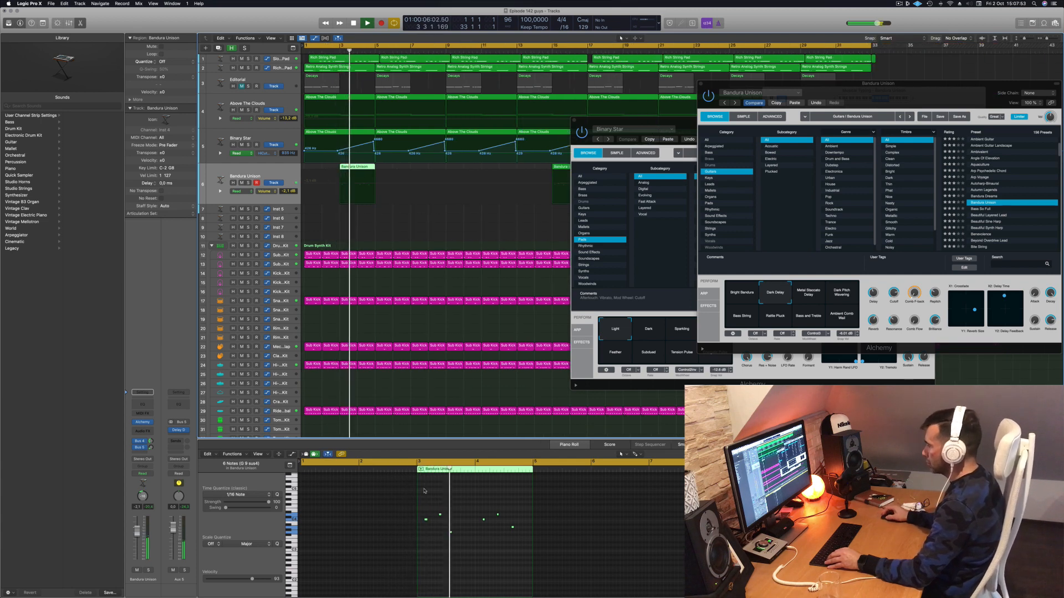
{"action": "scroll", "coordinate": [496, 564], "scroll_direction": "up", "scroll_amount": 1}
{"action": "scroll", "coordinate": [495, 562], "scroll_direction": "up", "scroll_amount": 4}
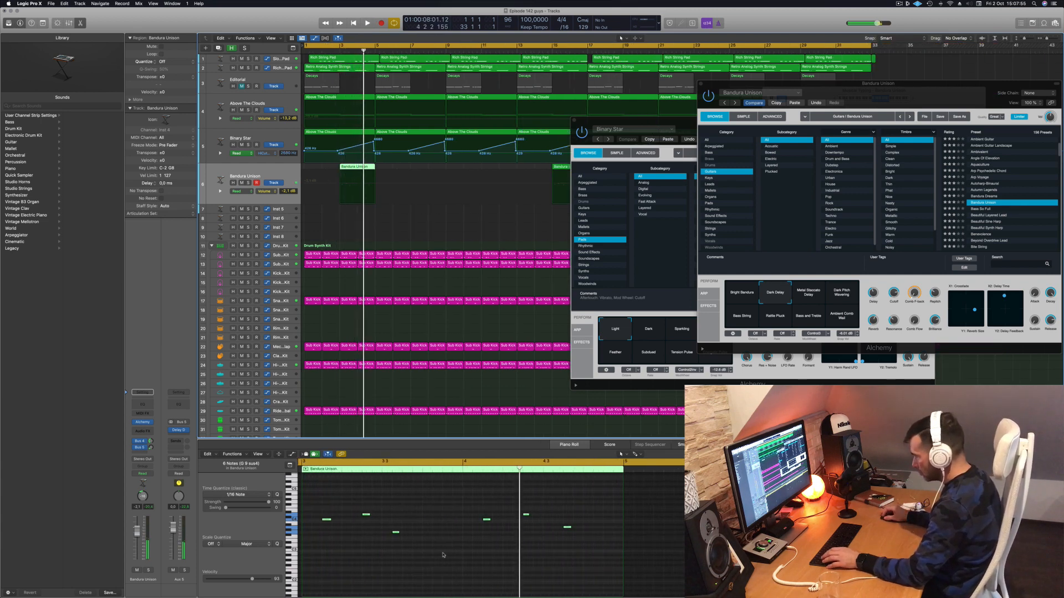
Play the arrangement from the start to check how the Bandura Unison phrase sits at bar 3.
{"action": "key", "text": "Return"}
{"action": "left_click", "coordinate": [495, 561]}
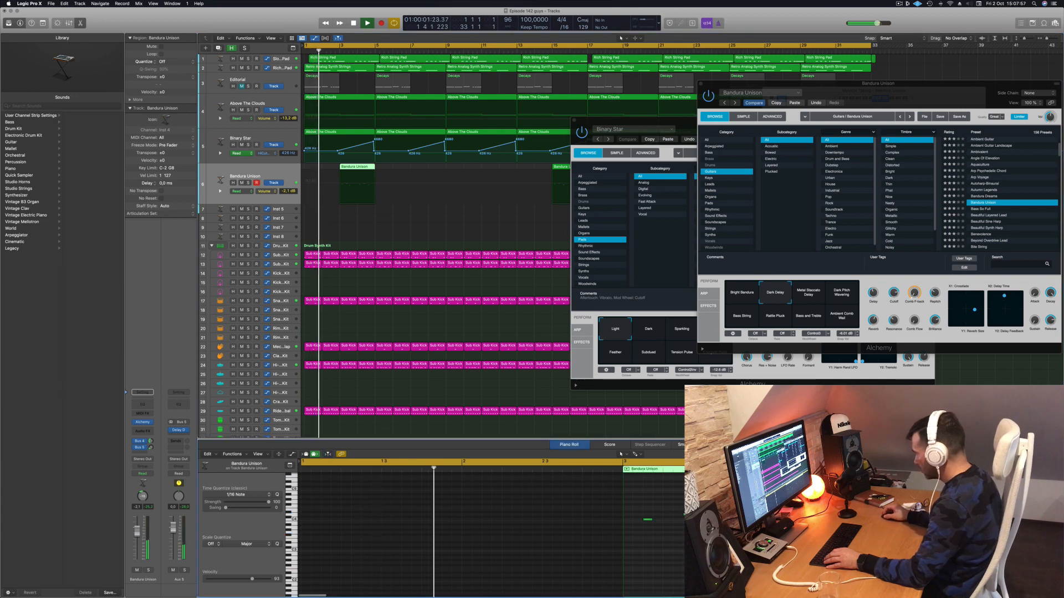
{"action": "key", "text": "Left"}
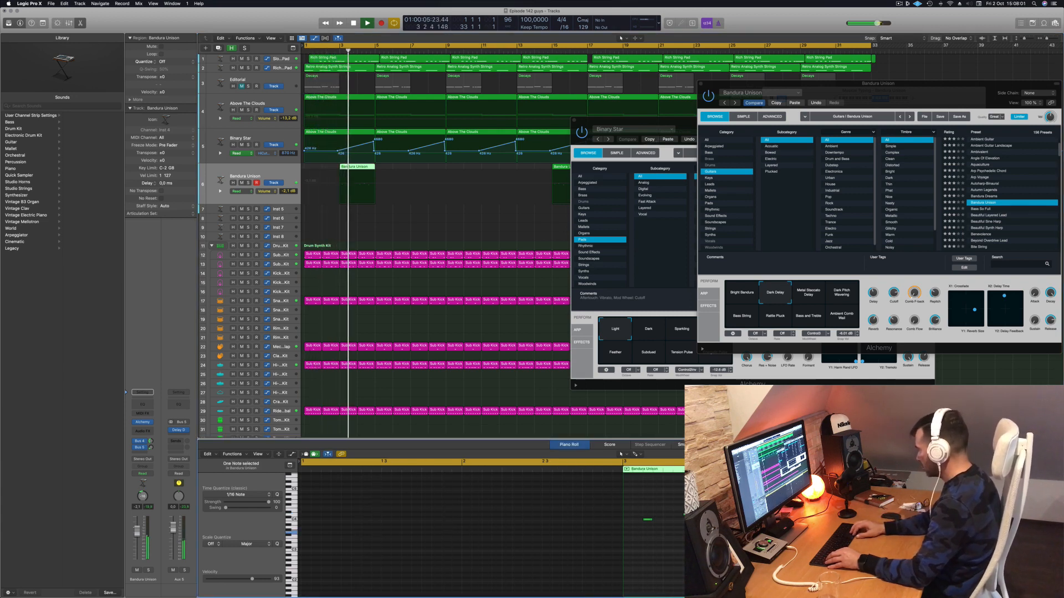
{"action": "key", "text": "Return"}
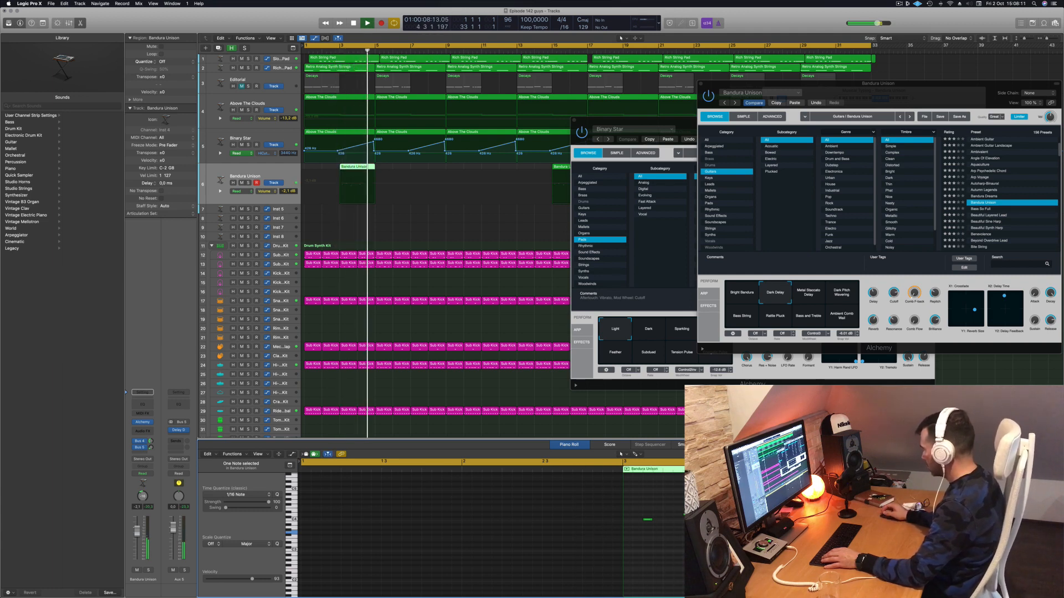
{"action": "key", "text": "Return"}
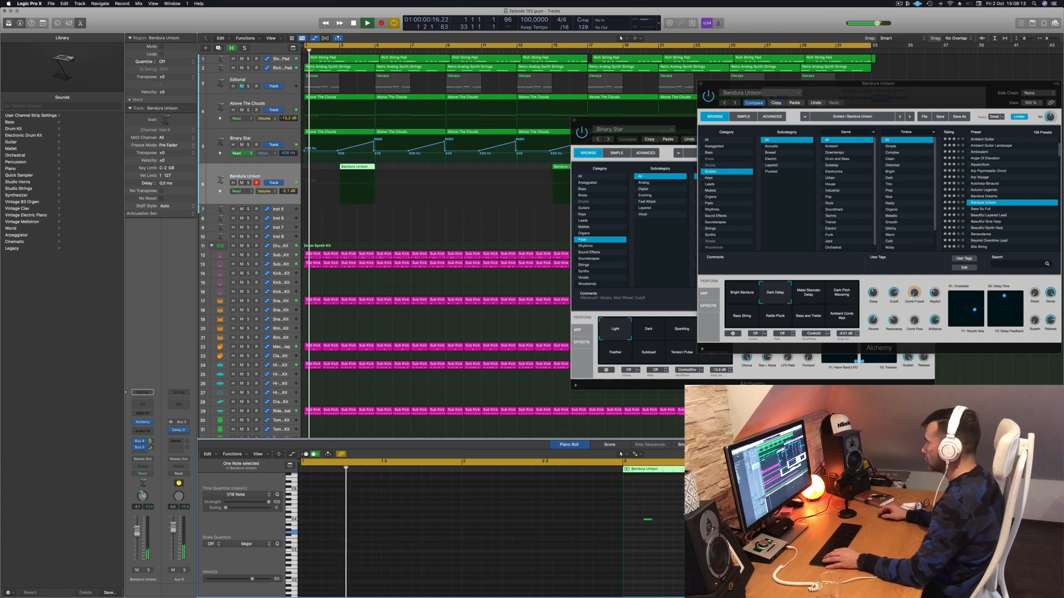
Split the Bandura Unison region at bar 4 and swap its halves, placing the second at bar 1 and the first at bar 2.
{"action": "left_click", "coordinate": [355, 167]}
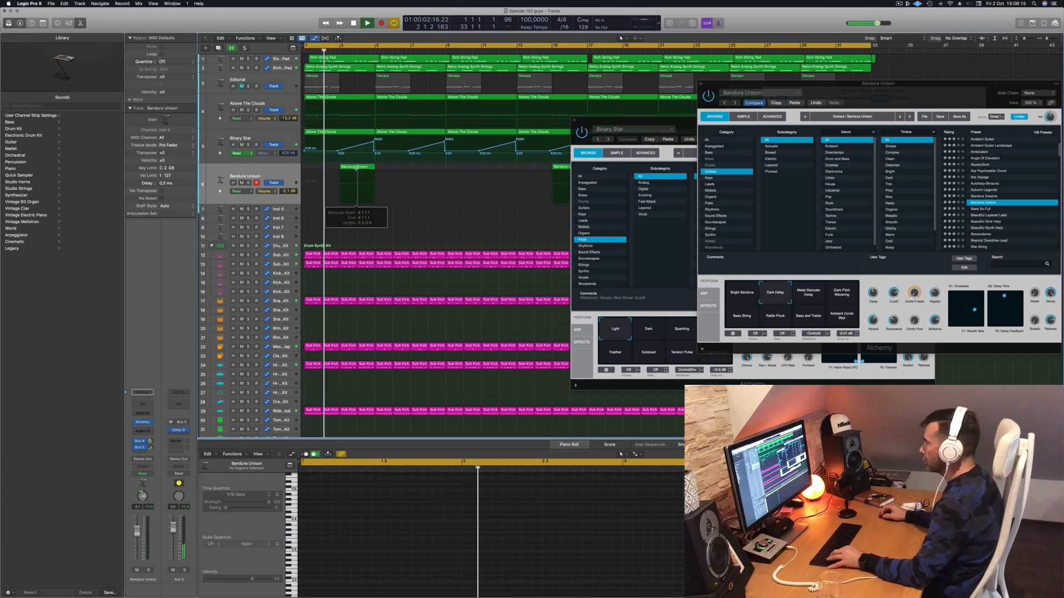
{"action": "left_click_drag", "start_coordinate": [370, 169], "coordinate": [330, 175]}
{"action": "key", "text": "Return"}
{"action": "left_click", "coordinate": [344, 169]}
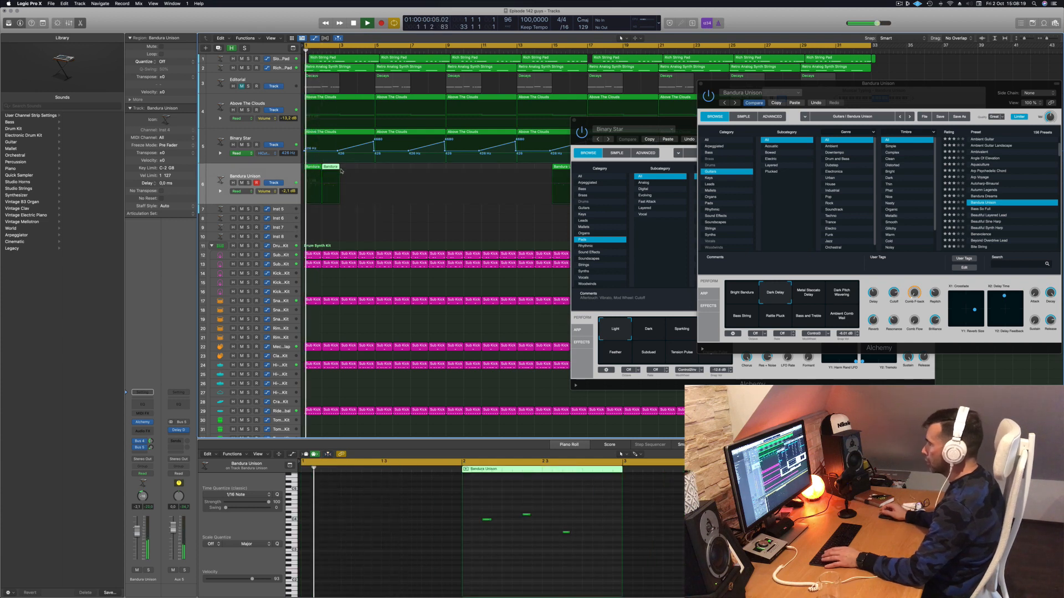
Copy the two one-bar Bandura Unison regions to bars 3 and 4.
{"action": "left_click", "coordinate": [340, 241]}
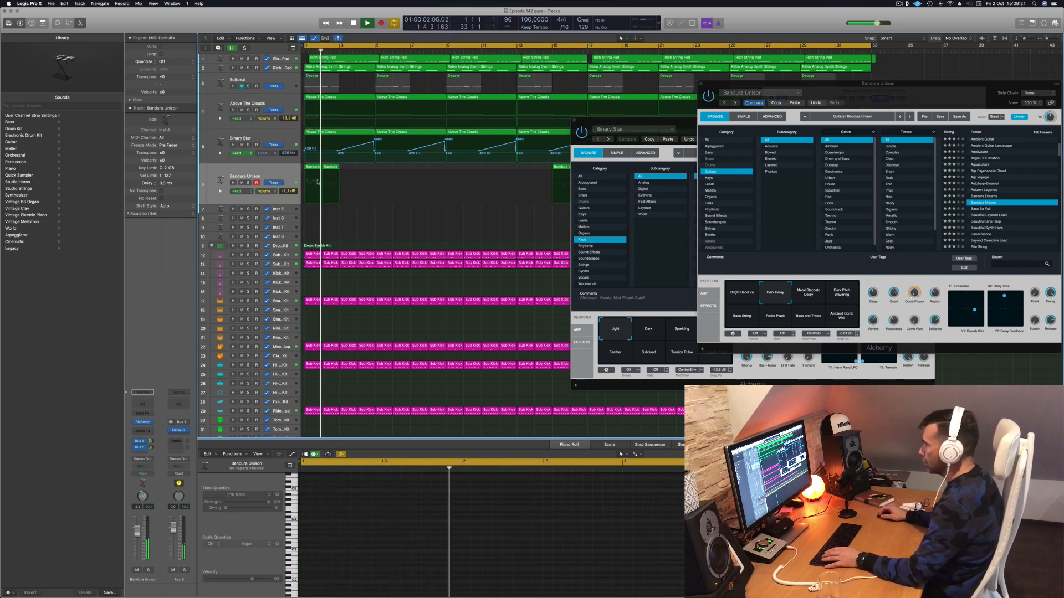
{"action": "left_click", "coordinate": [310, 168]}
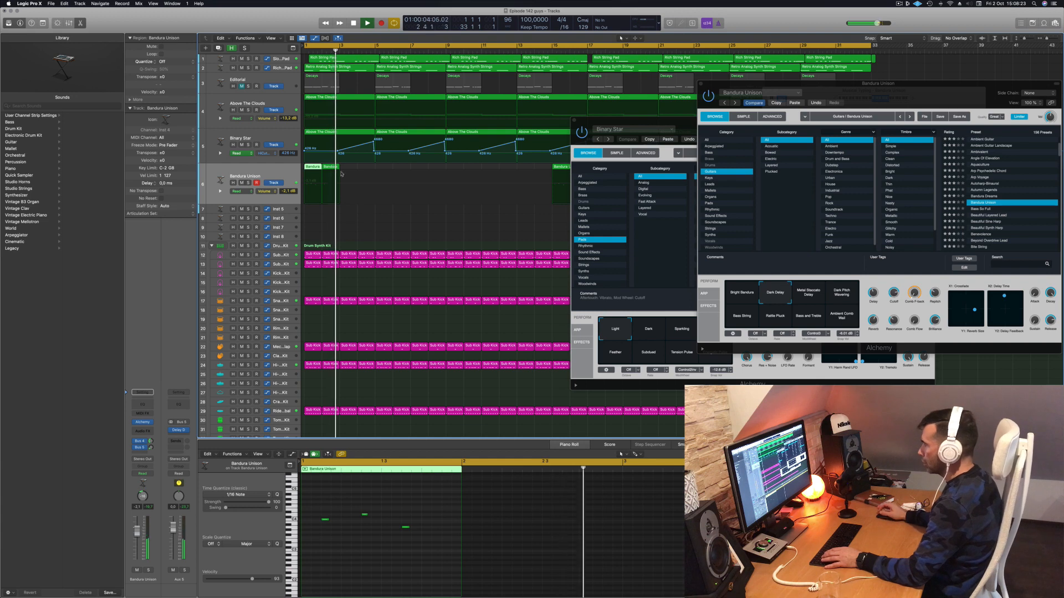
{"action": "mouse_move", "coordinate": [359, 168]}
{"action": "left_mouse_down"}
{"action": "mouse_move", "coordinate": [314, 173]}
{"action": "mouse_move", "coordinate": [347, 169]}
{"action": "left_mouse_up"}
Move the Binary Star and Bandura Unison instrument windows off the track and delete the leftover Bandura Unison region from bar 15.
{"action": "left_click_drag", "start_coordinate": [667, 120], "coordinate": [499, 284]}
{"action": "left_click_drag", "start_coordinate": [729, 84], "coordinate": [574, 294]}
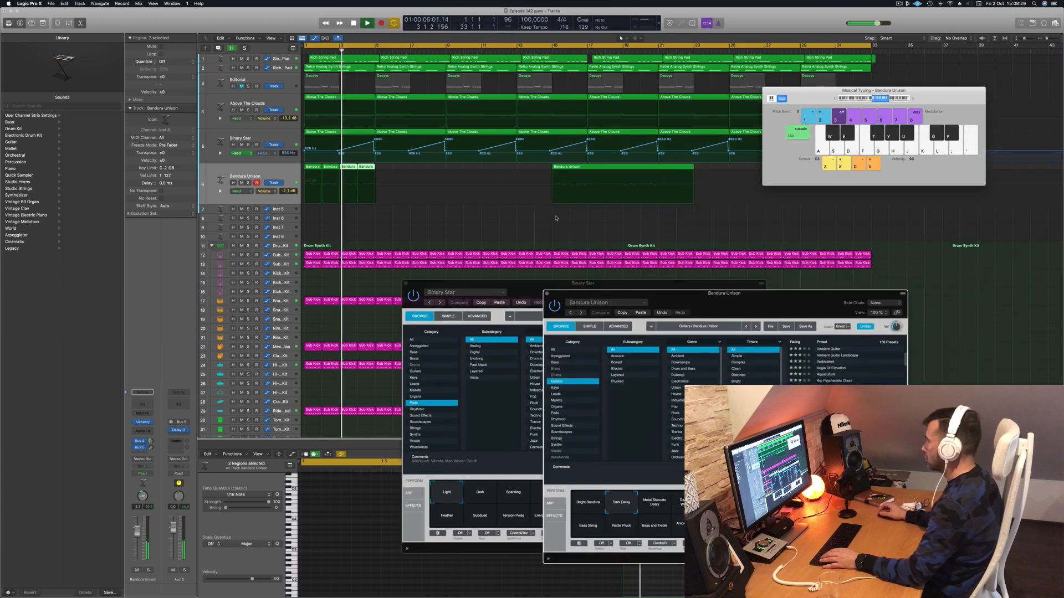
{"action": "left_click", "coordinate": [615, 169]}
{"action": "key", "text": "Delete"}
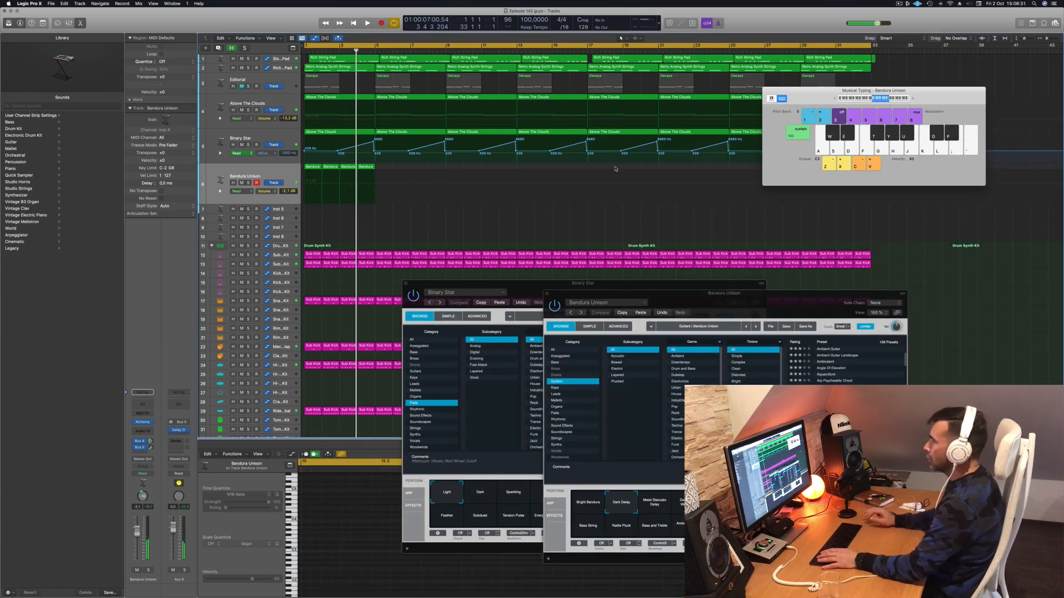
Duplicate the Bandura Unison regions in growing blocks until they fill the track to bar 33, and close the Musical Typing window.
{"action": "key", "text": "space"}
{"action": "left_click_drag", "start_coordinate": [399, 168], "coordinate": [436, 172]}
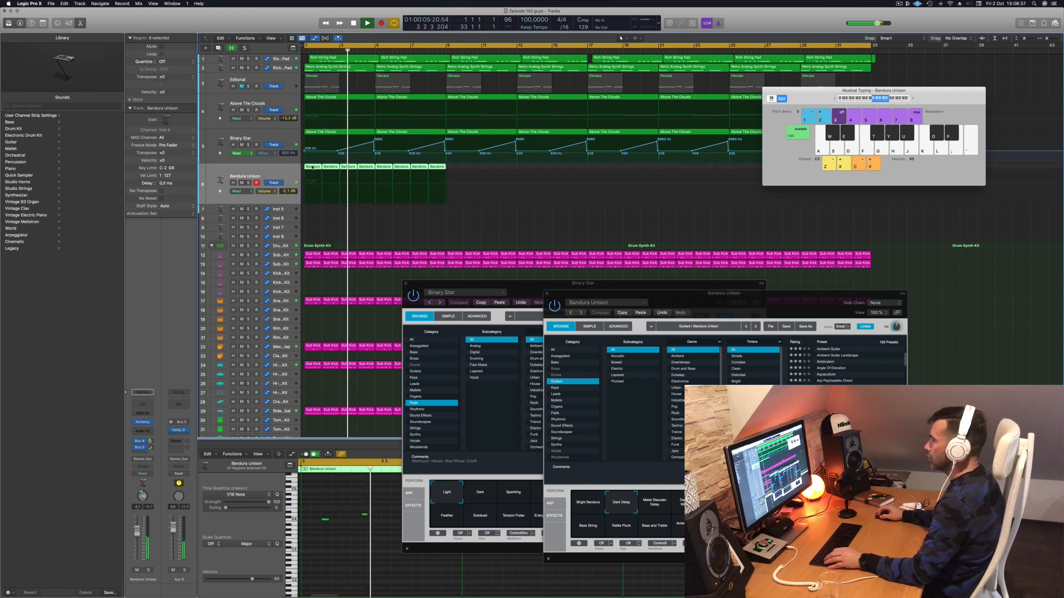
{"action": "key", "text": "super+r"}
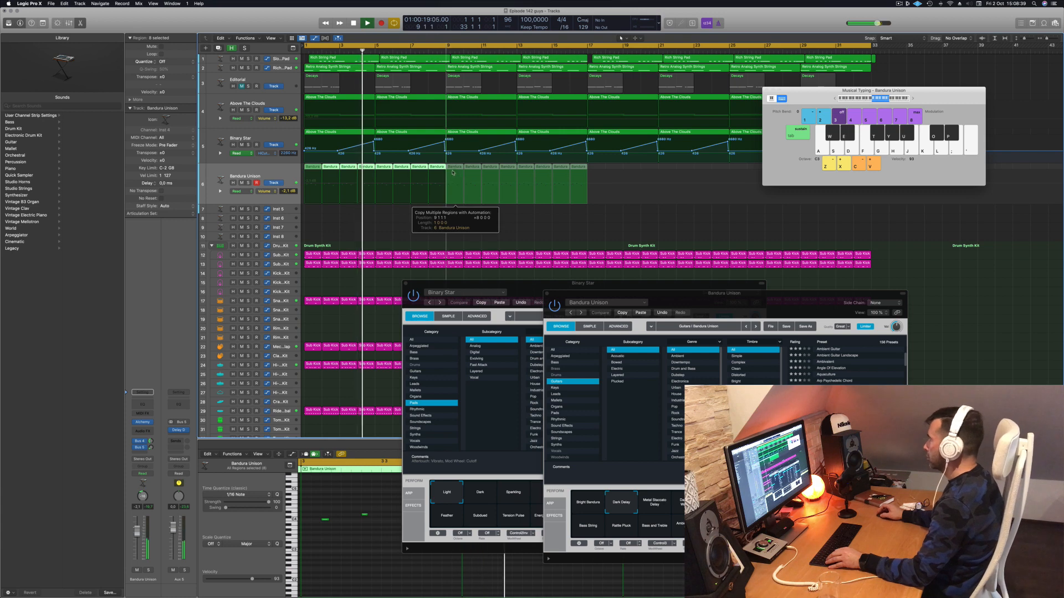
{"action": "left_click_drag", "start_coordinate": [825, 96], "coordinate": [820, 101]}
{"action": "key", "text": "super+k"}
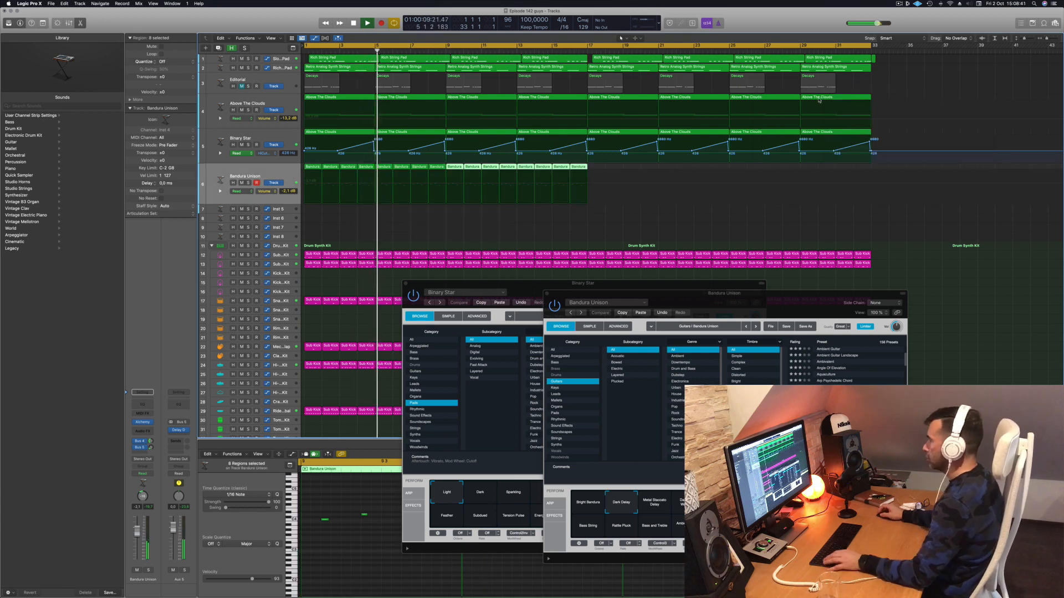
{"action": "mouse_move", "coordinate": [598, 173]}
{"action": "left_mouse_down"}
{"action": "mouse_move", "coordinate": [312, 174]}
{"action": "mouse_move", "coordinate": [601, 173]}
{"action": "left_mouse_up"}
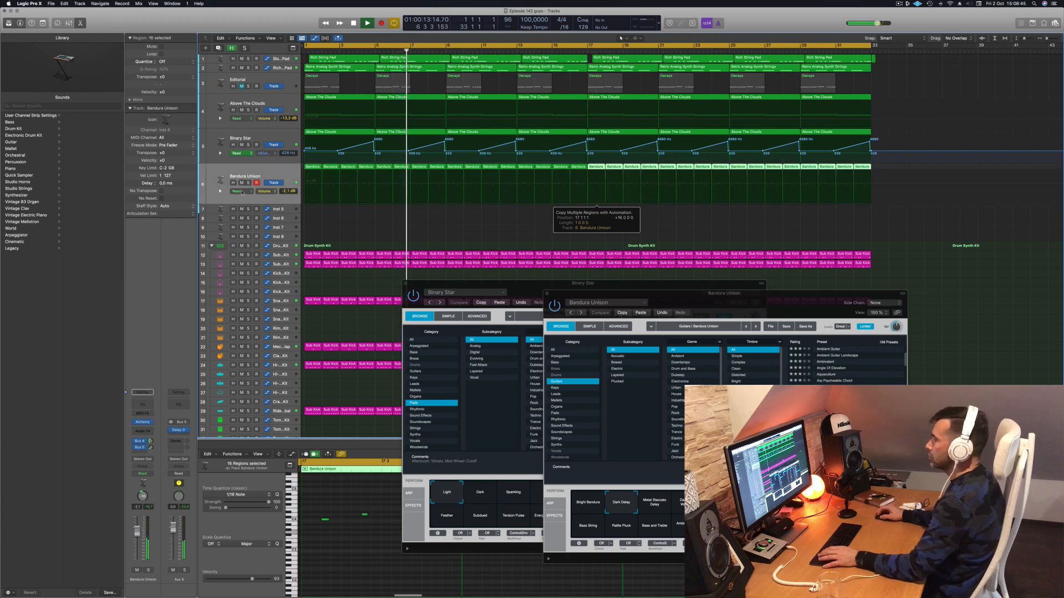
Set the Bandura Unison track volume to -4.1 dB and adjust its bus send while playing from the start.
{"action": "key", "text": "Return"}
{"action": "left_click", "coordinate": [283, 173]}
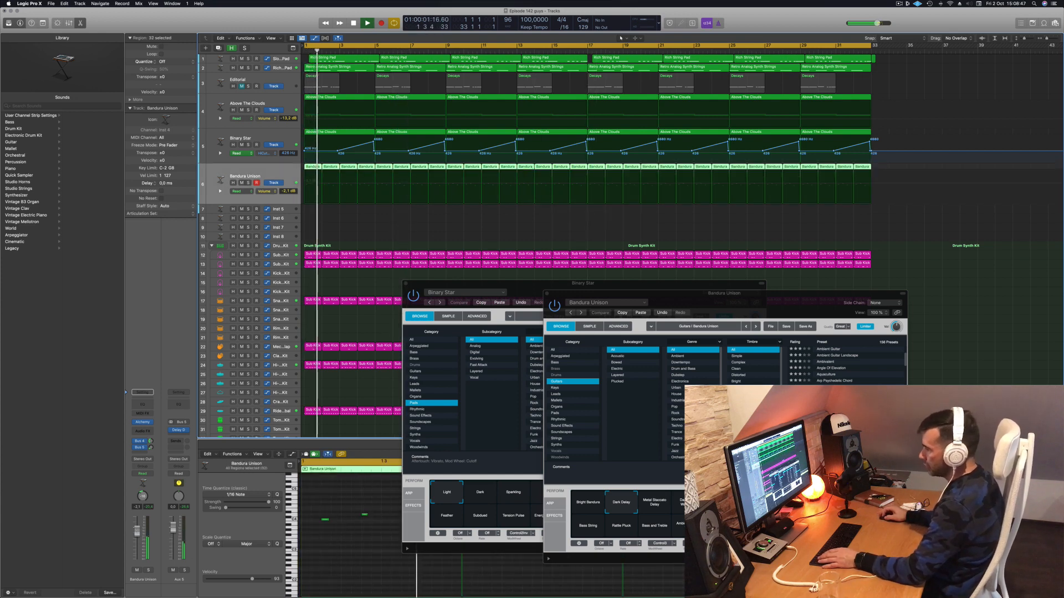
{"action": "left_click_drag", "start_coordinate": [151, 442], "coordinate": [151, 446]}
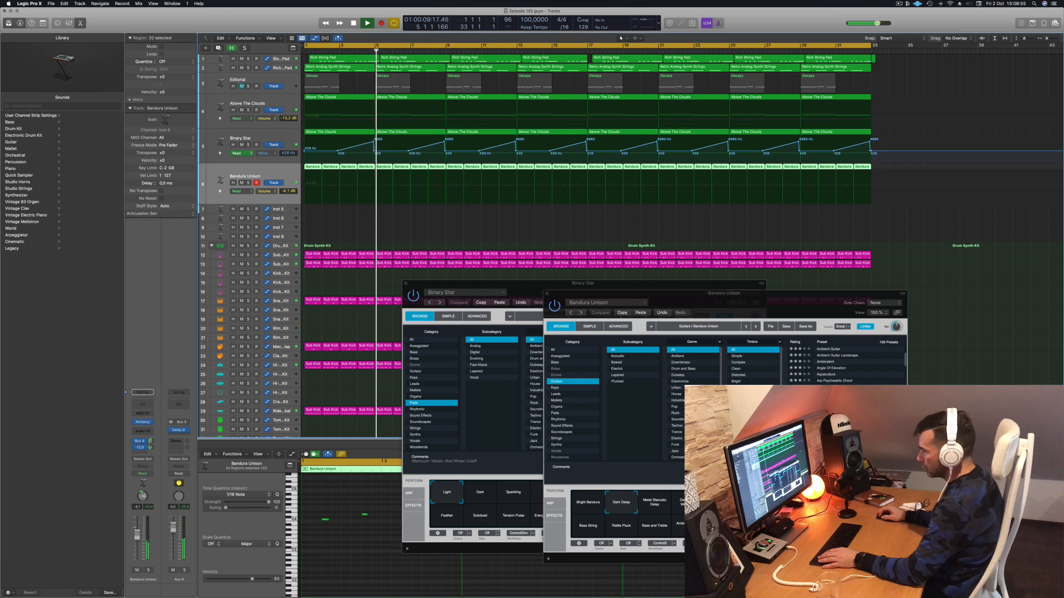
{"action": "key", "text": "Return"}
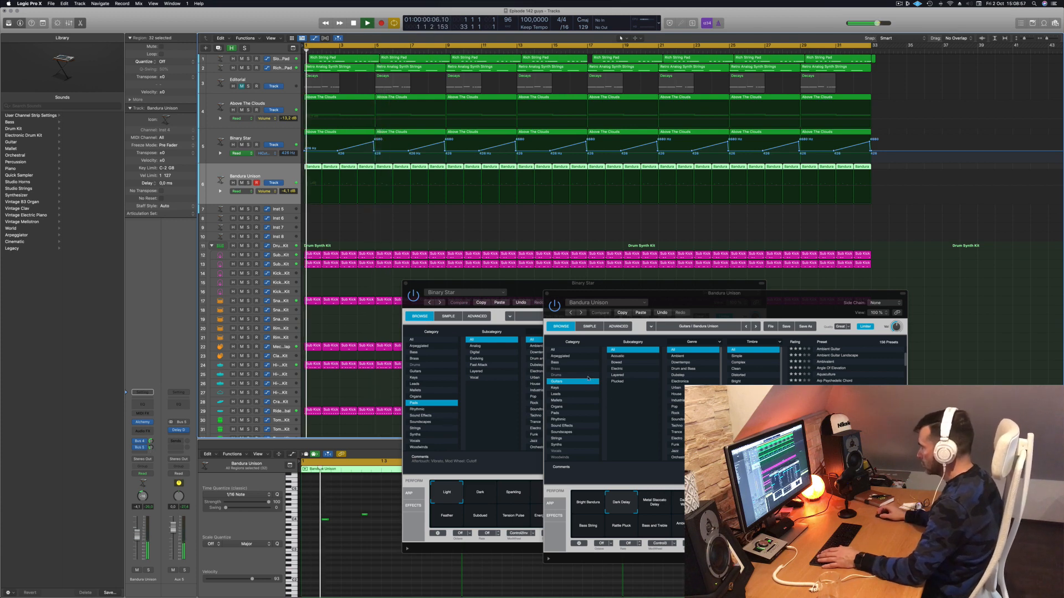
Audition Bandura Unison's Metal Staccato Delay, Dark Pitch Wavering and Bright Bandura snapshots, and return to Dark Delay.
{"action": "left_click_drag", "start_coordinate": [691, 289], "coordinate": [485, 110]}
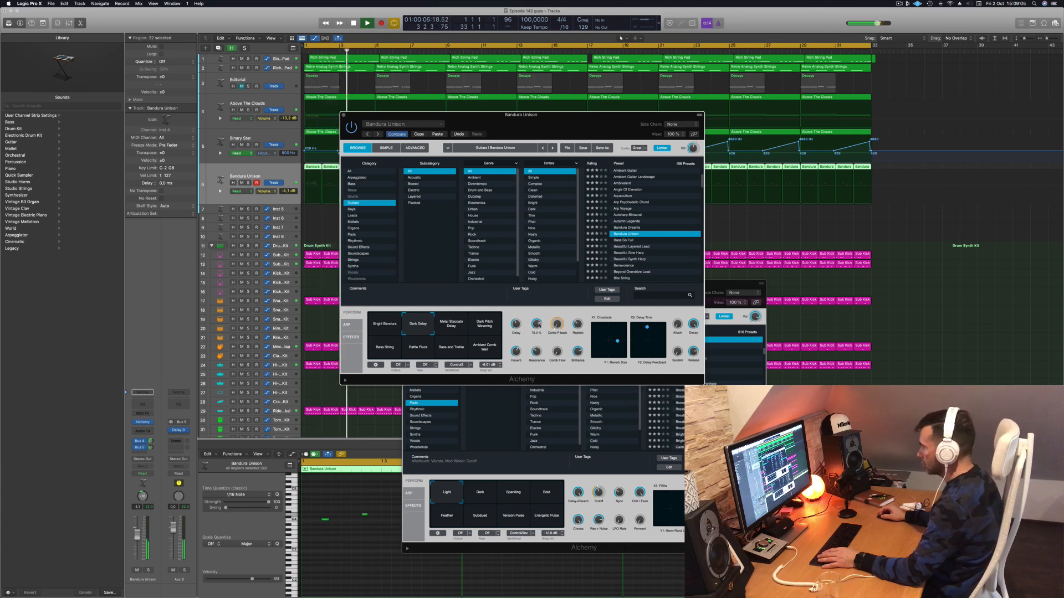
{"action": "key", "text": "space"}
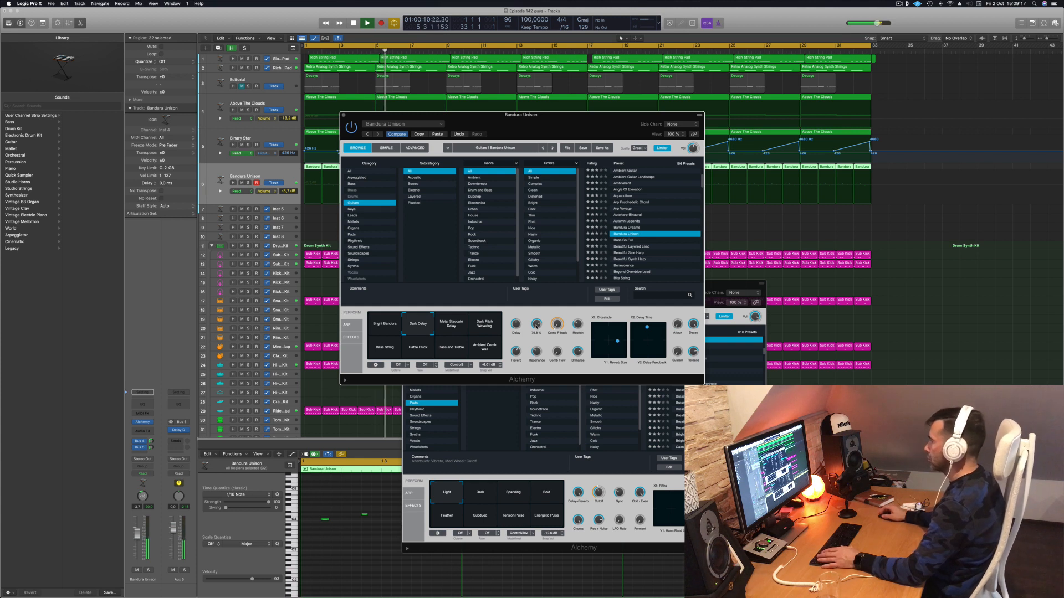
{"action": "left_click", "coordinate": [453, 329]}
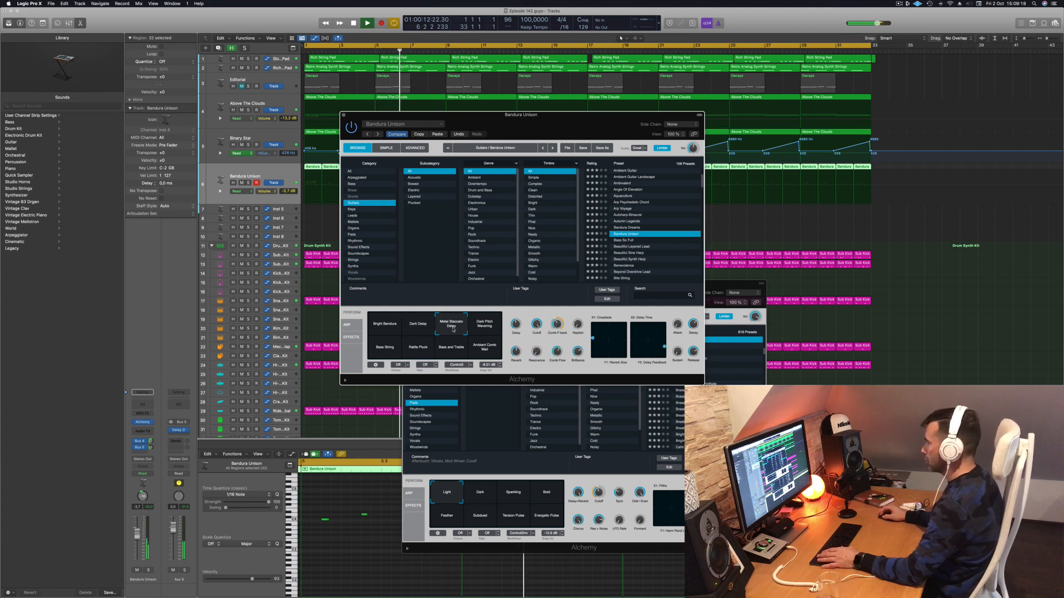
{"action": "left_click", "coordinate": [485, 328]}
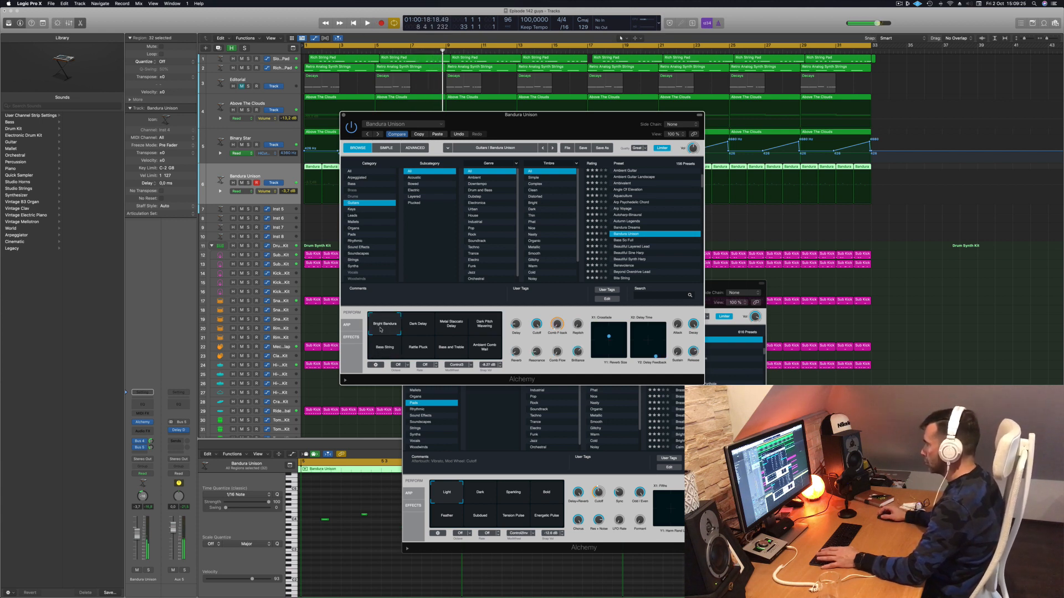
{"action": "key", "text": "Return"}
{"action": "key", "text": "space"}
{"action": "left_click", "coordinate": [421, 328]}
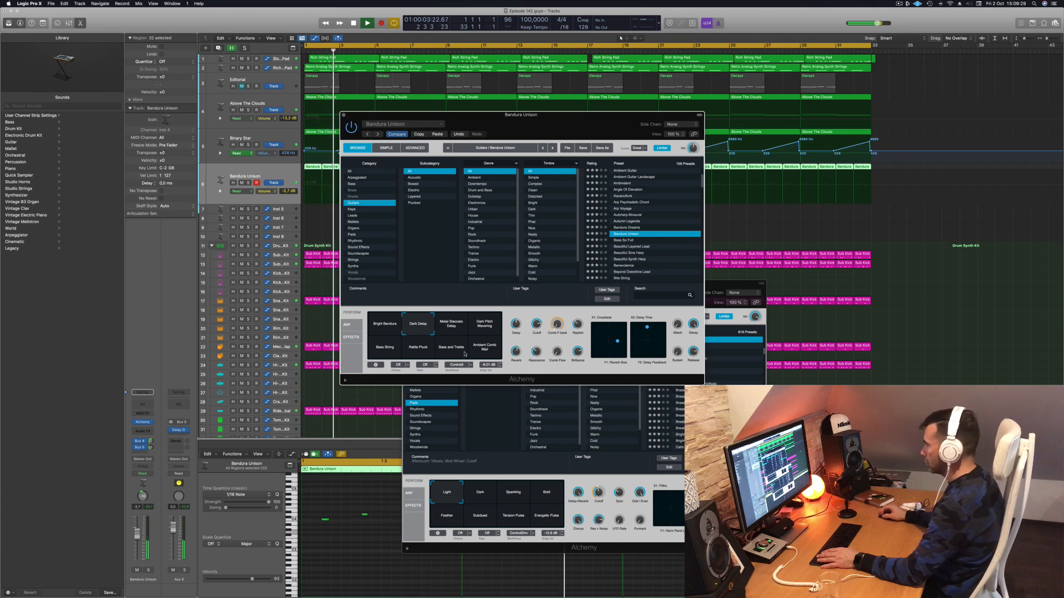
Rebalance the Bandura Unison track to a volume of -4.3 dB with an adjusted bus send, and close its instrument window.
{"action": "left_click_drag", "start_coordinate": [614, 115], "coordinate": [812, 94]}
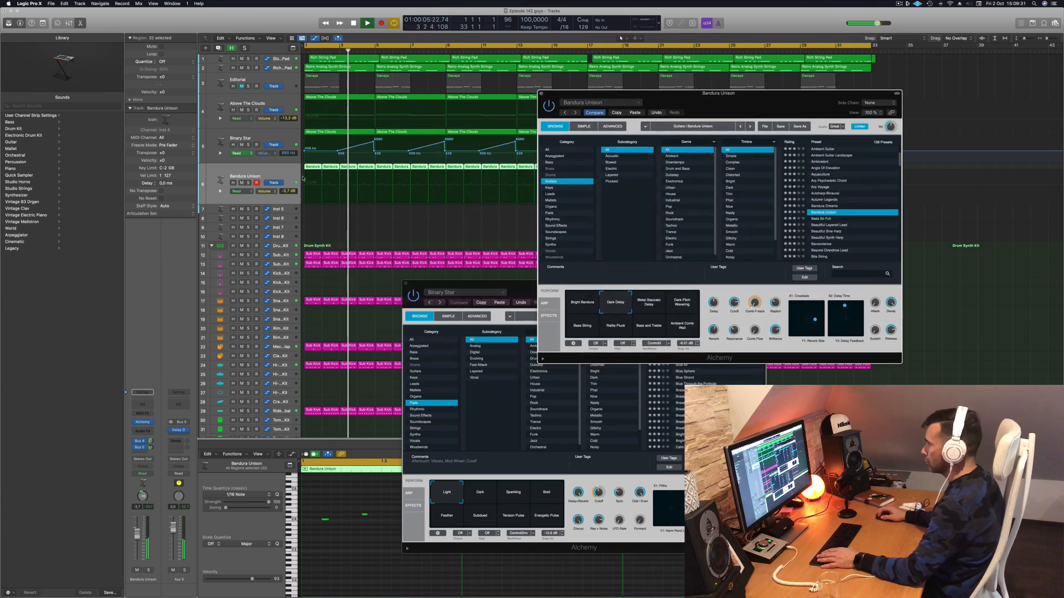
{"action": "left_click", "coordinate": [248, 183]}
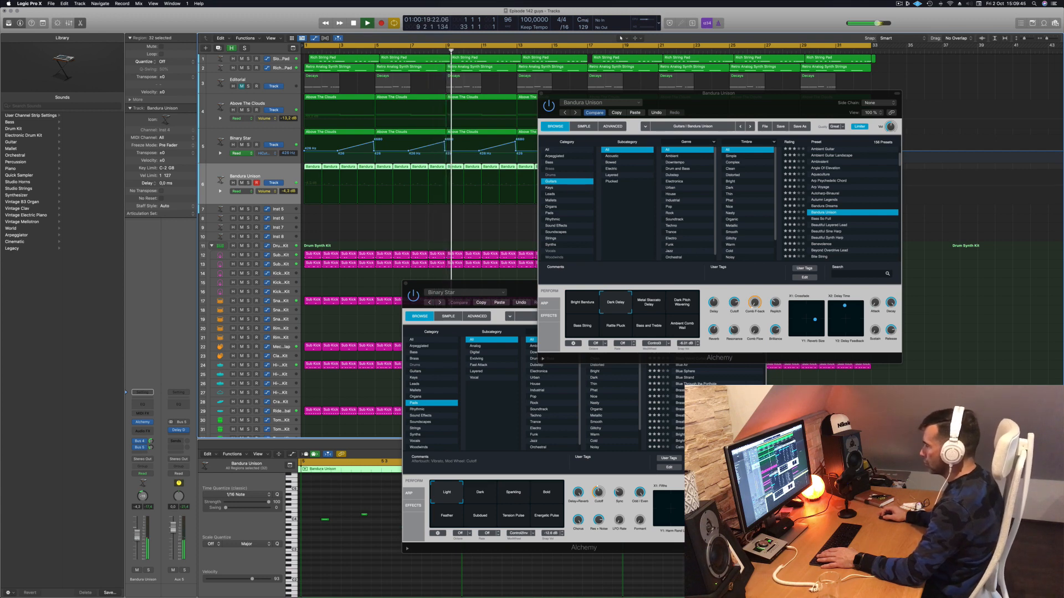
{"action": "left_click_drag", "start_coordinate": [790, 113], "coordinate": [670, 124]}
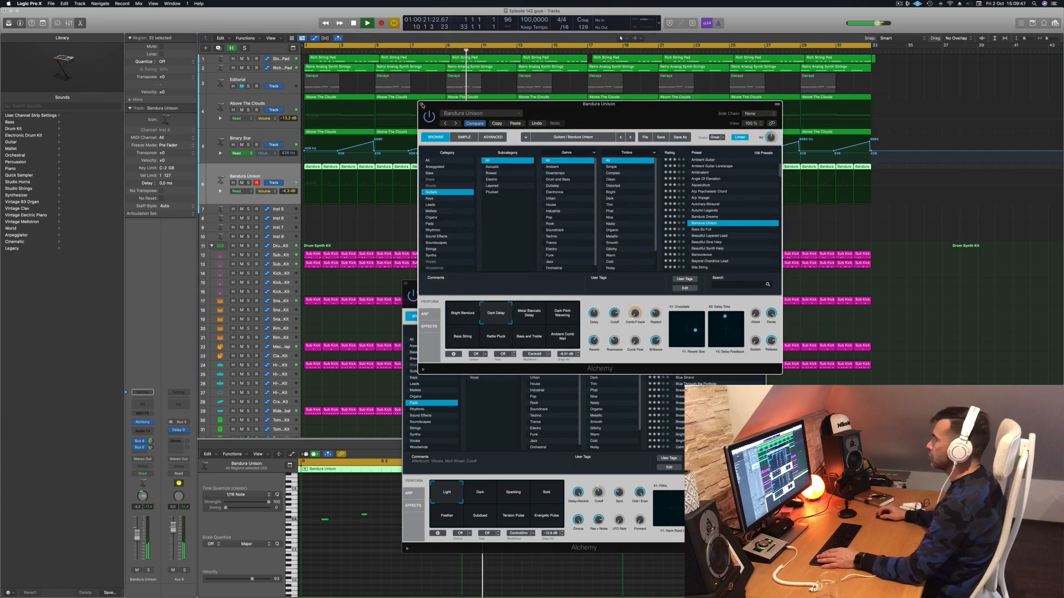
{"action": "key", "text": "super+w"}
{"action": "left_click_drag", "start_coordinate": [150, 442], "coordinate": [151, 441]}
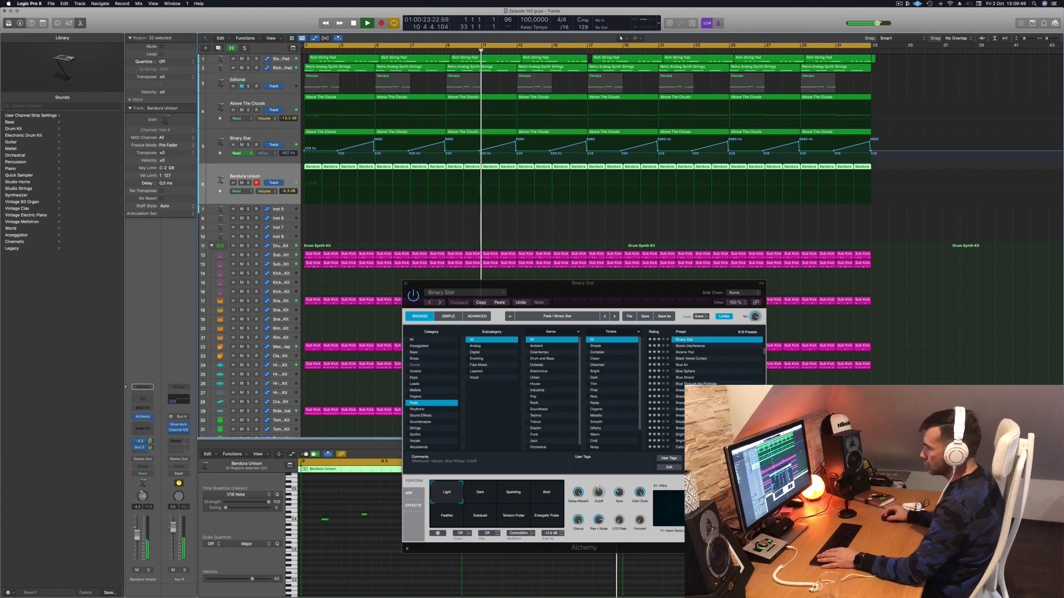